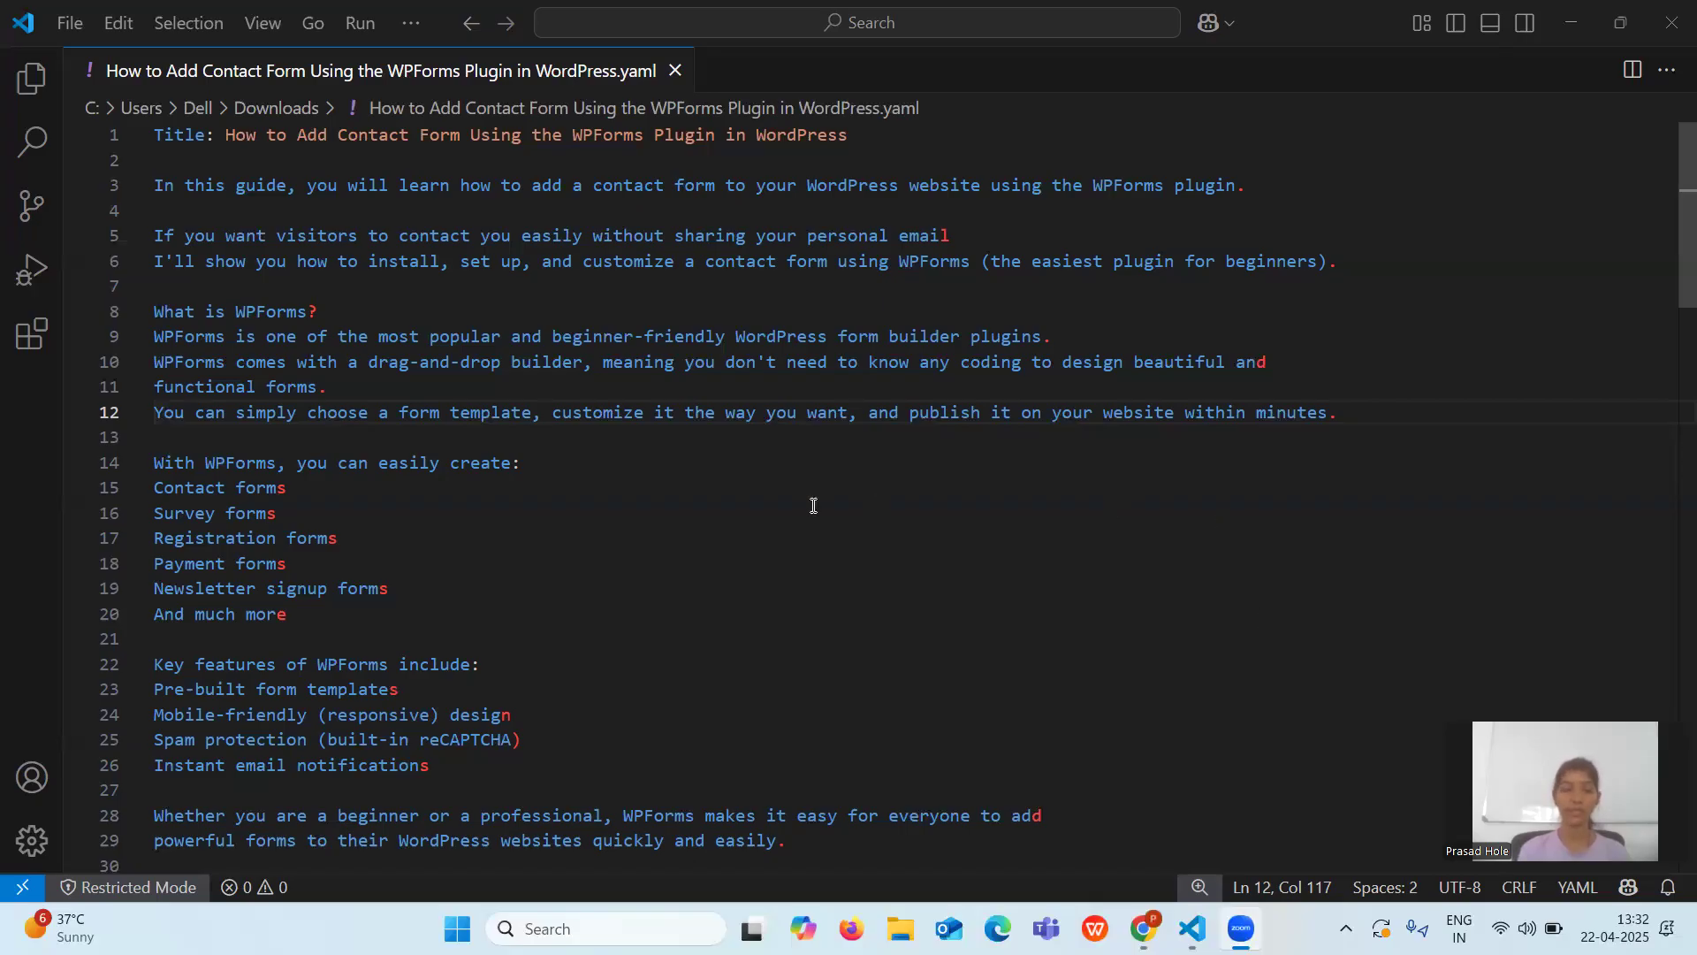
# Read through the remaining Step sections of the guide, then bring the WordPress dashboard in Chrome forward.
pyautogui.scroll(-1, 785, 504)
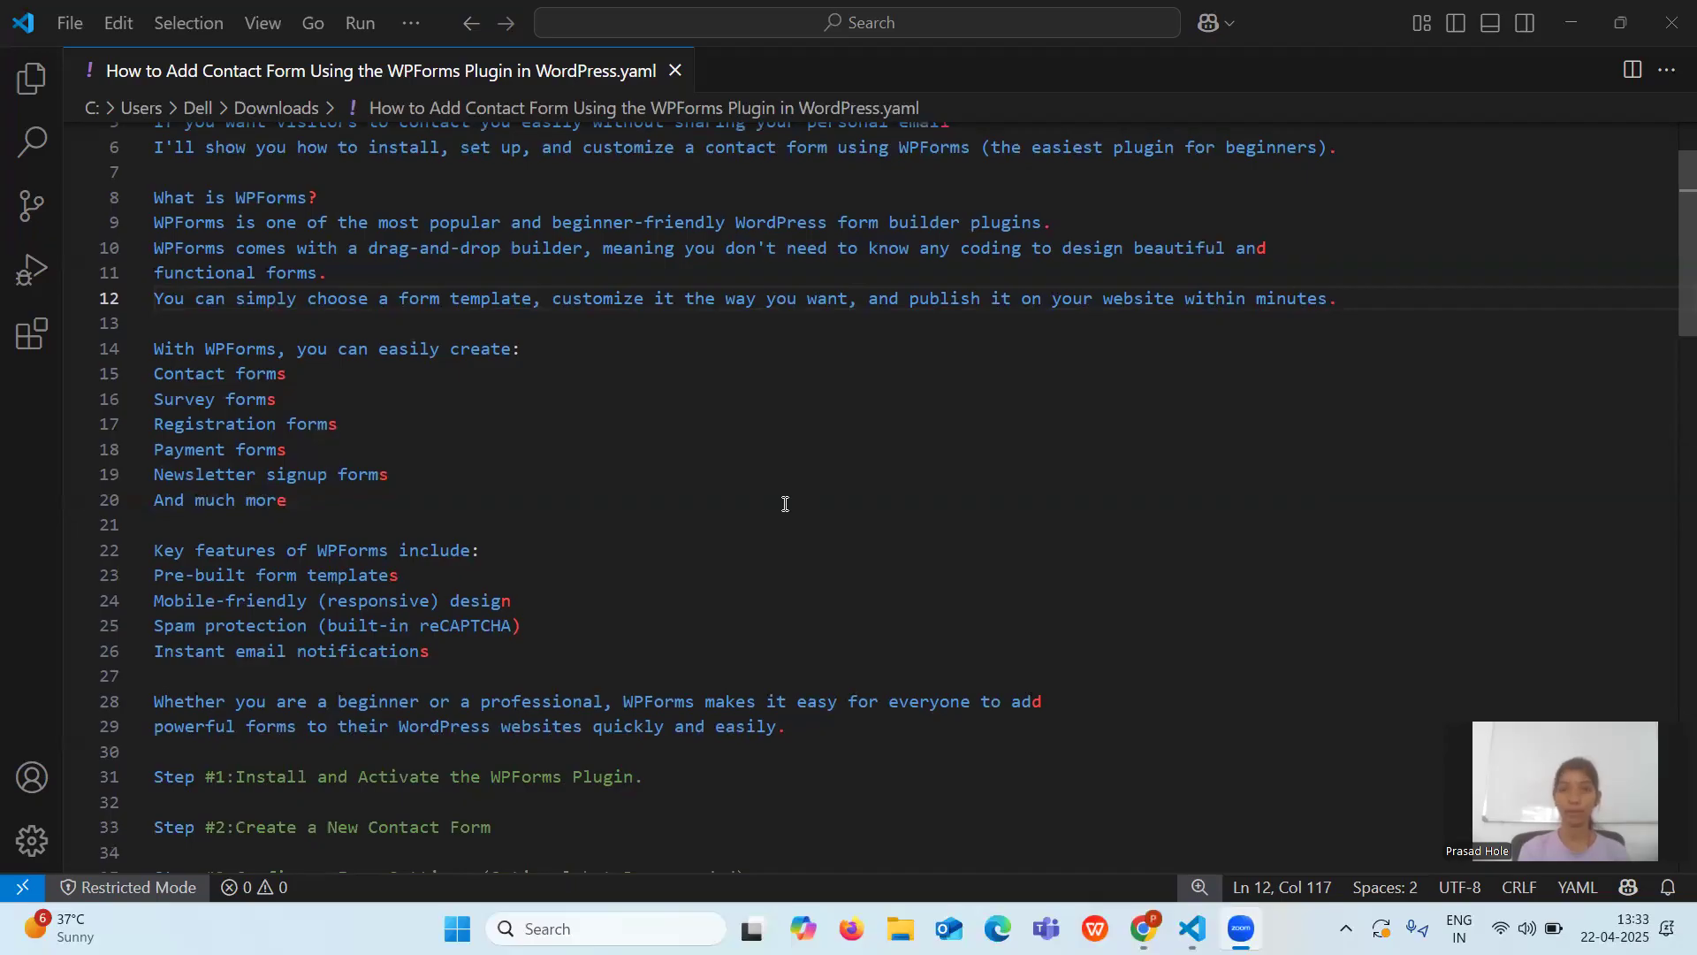
pyautogui.scroll(-3, 785, 503)
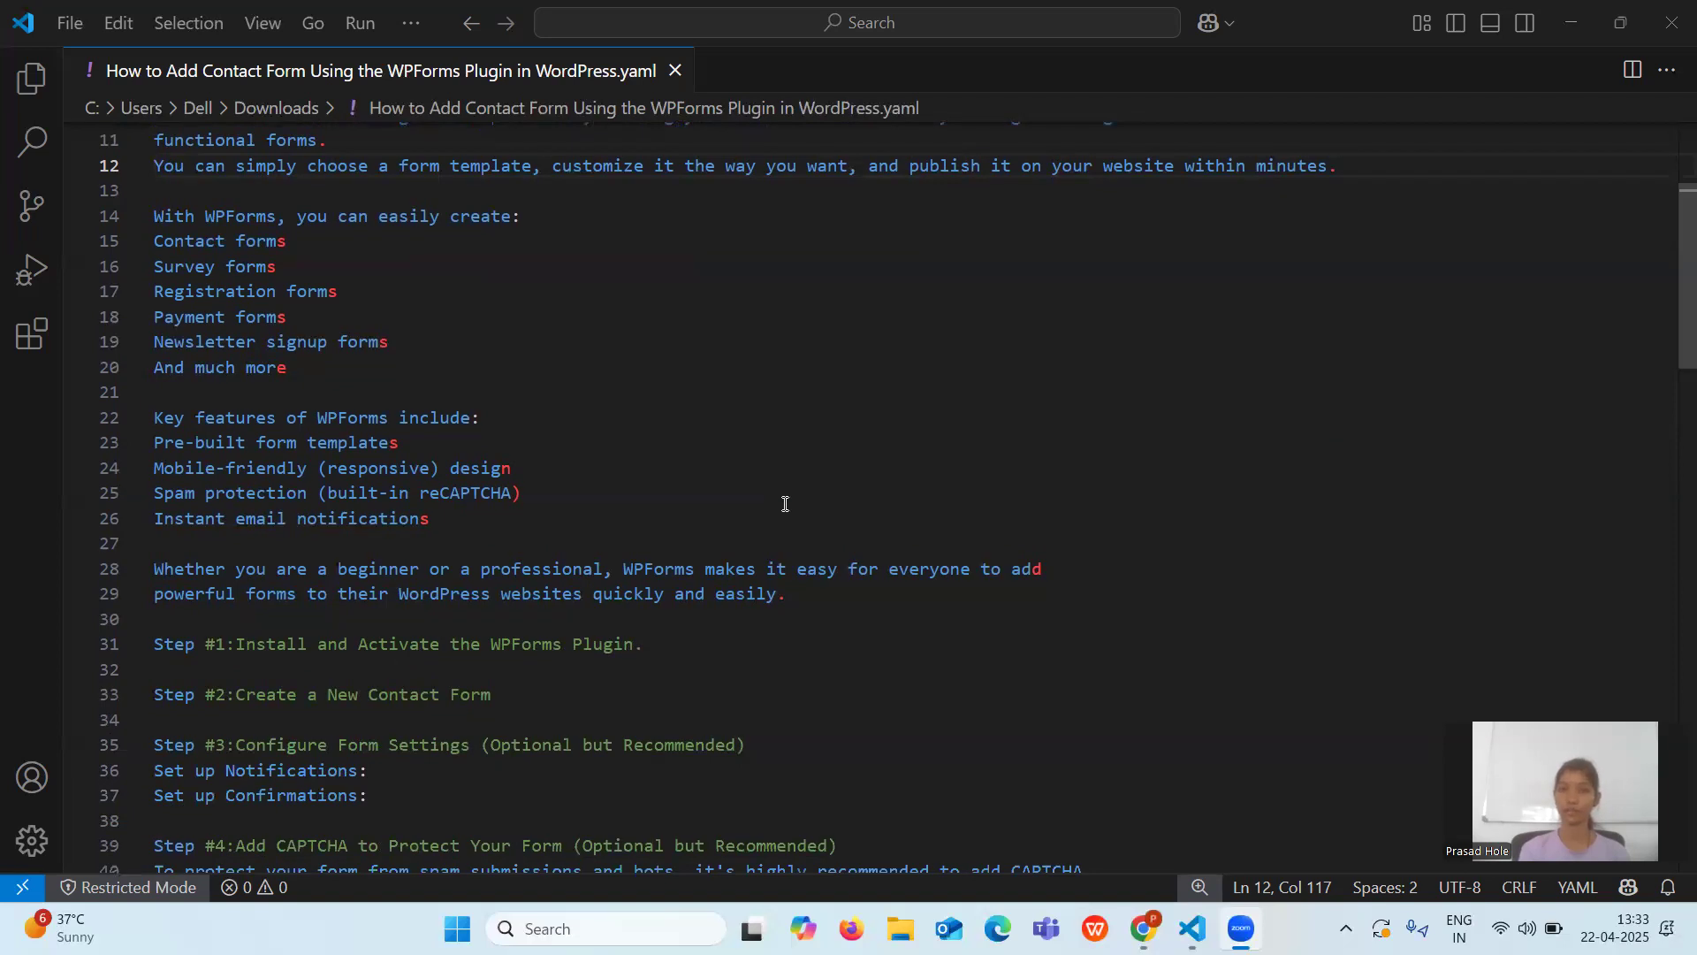
pyautogui.scroll(-1, 785, 504)
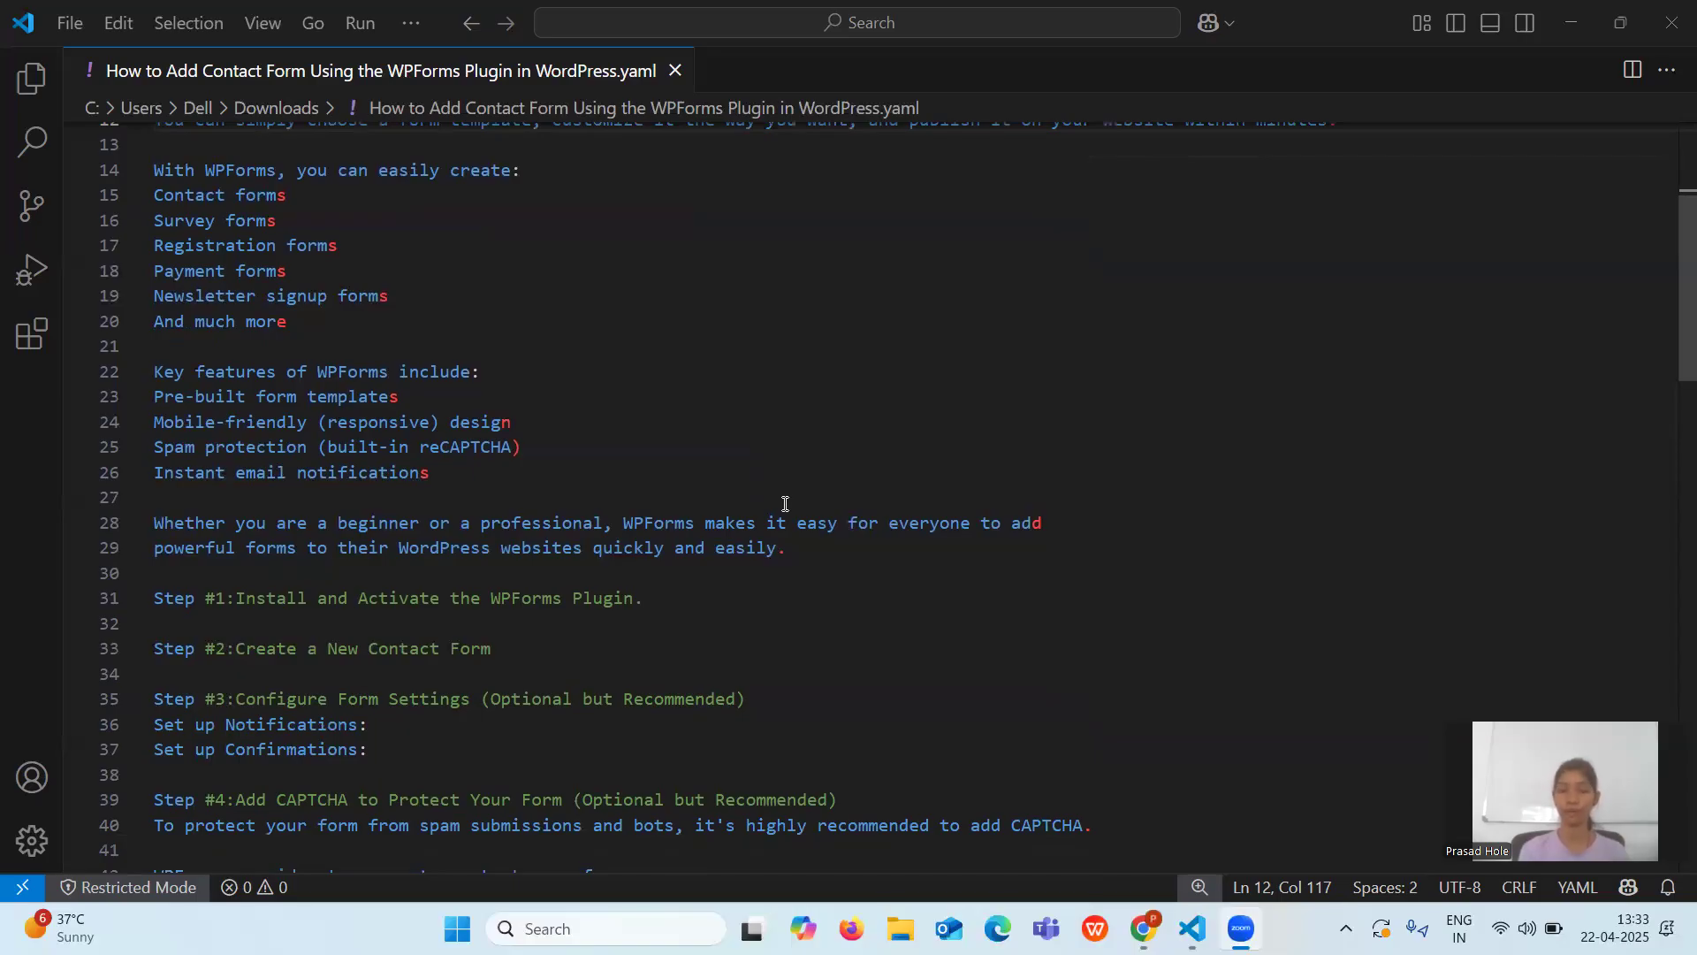
pyautogui.scroll(-2, 785, 504)
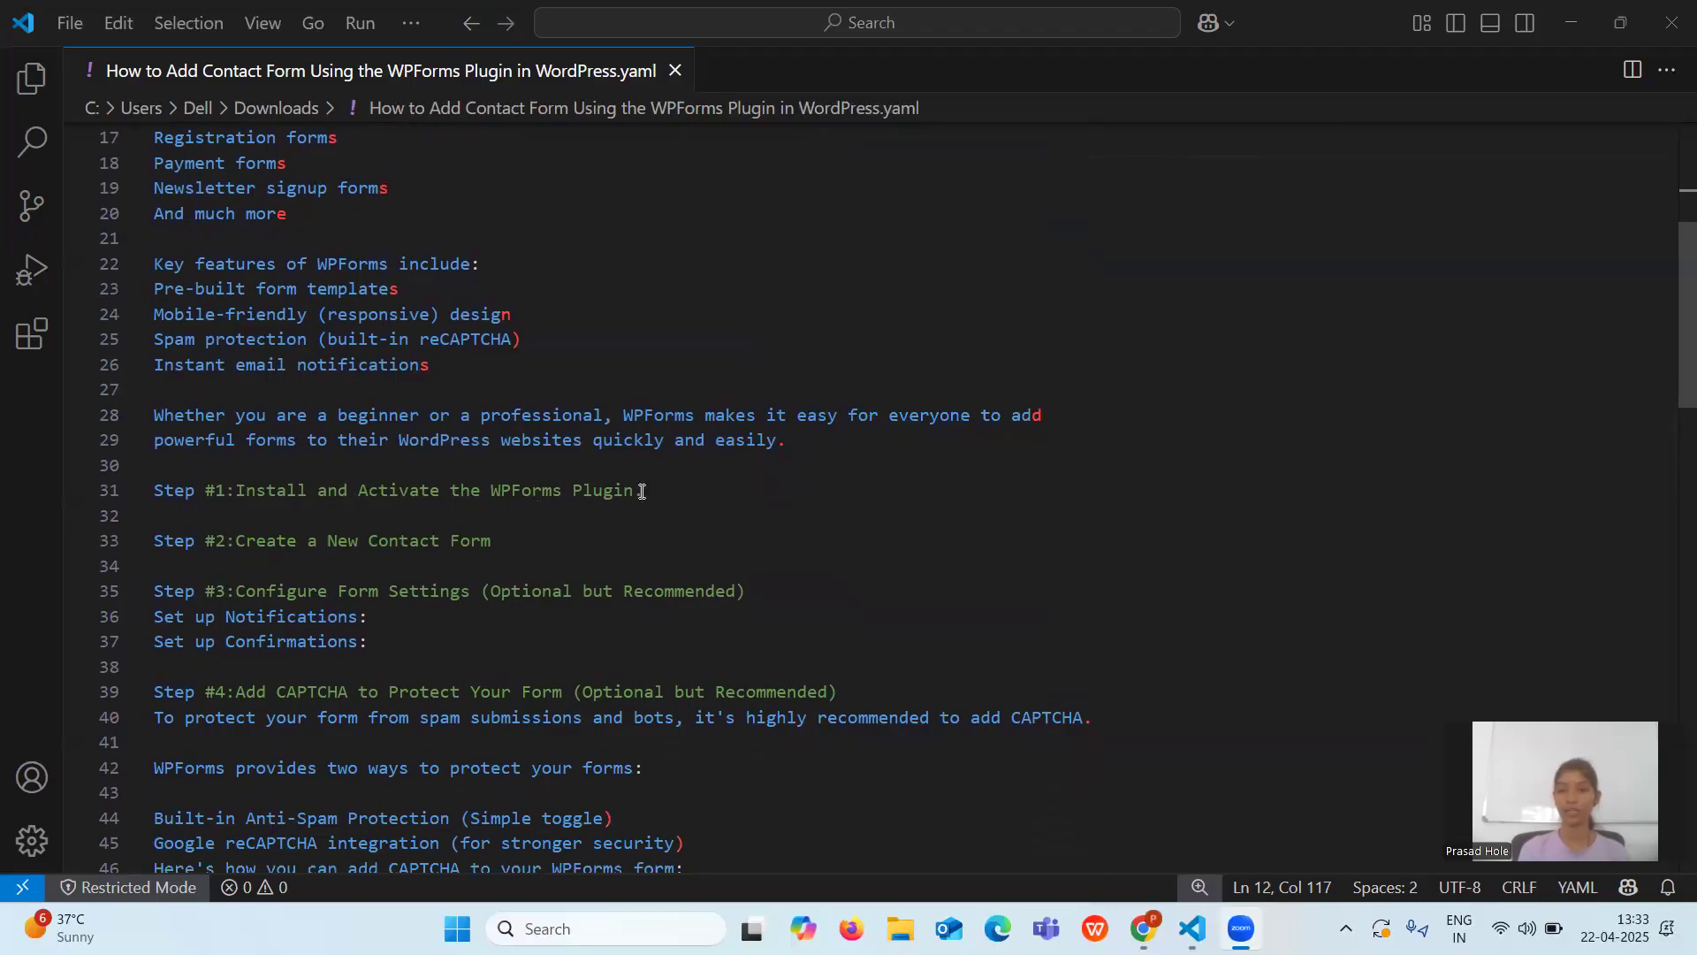
pyautogui.moveTo(1191, 928)
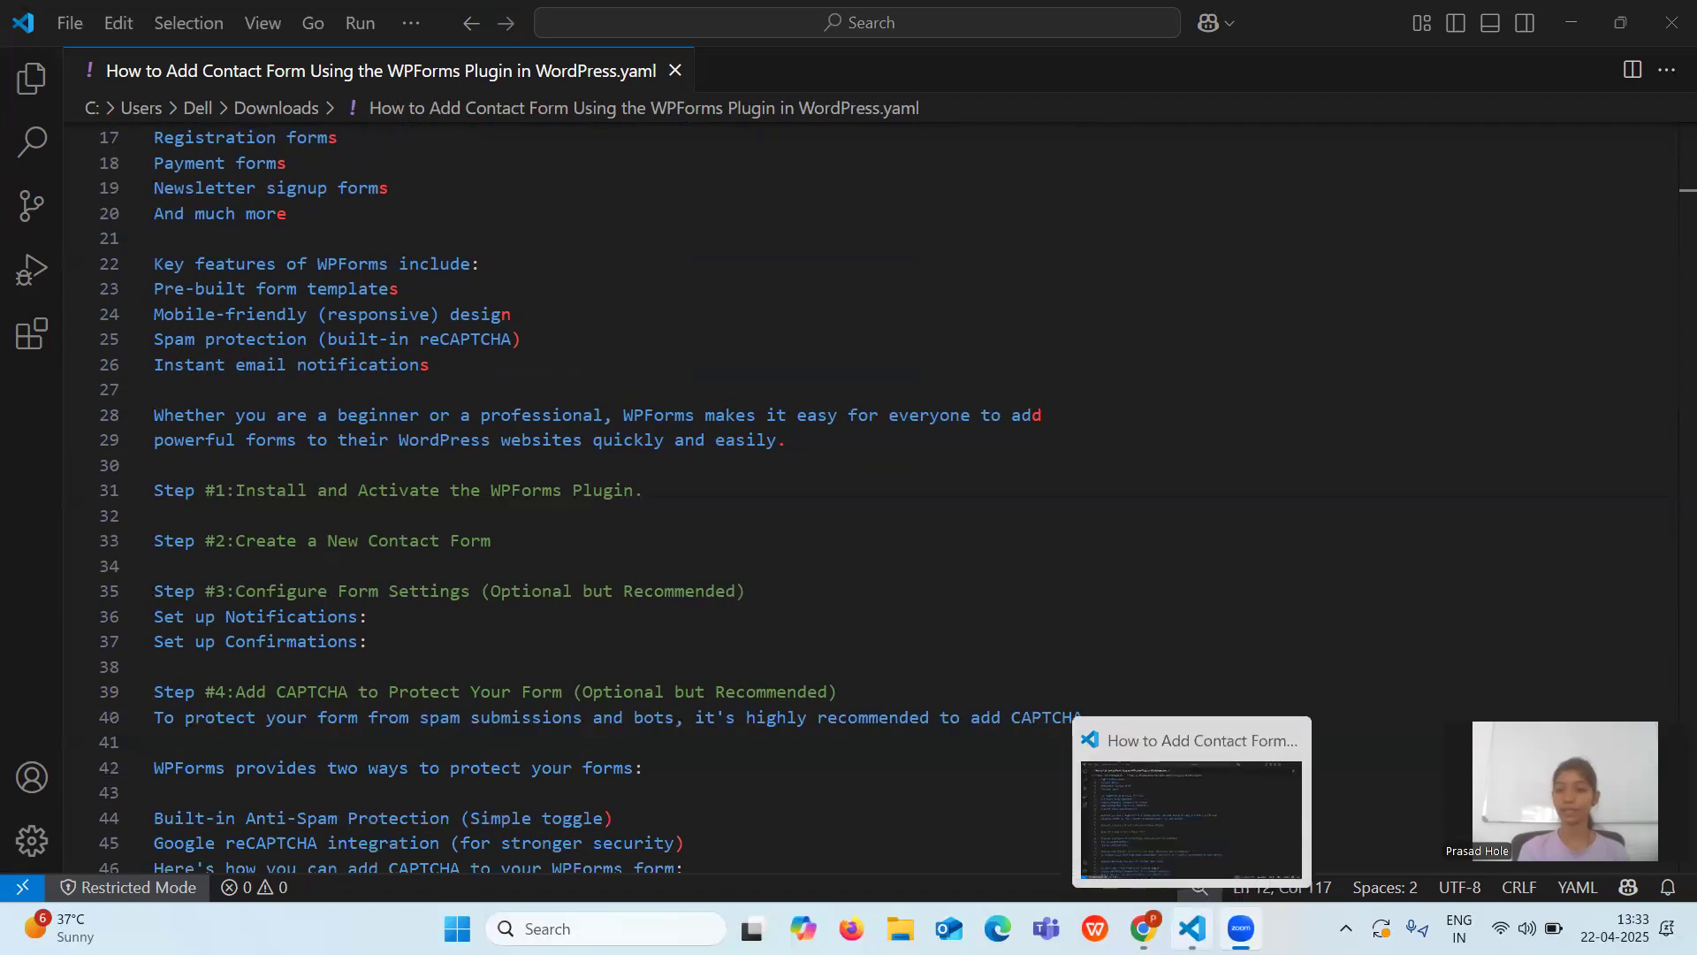
pyautogui.click(1041, 784)
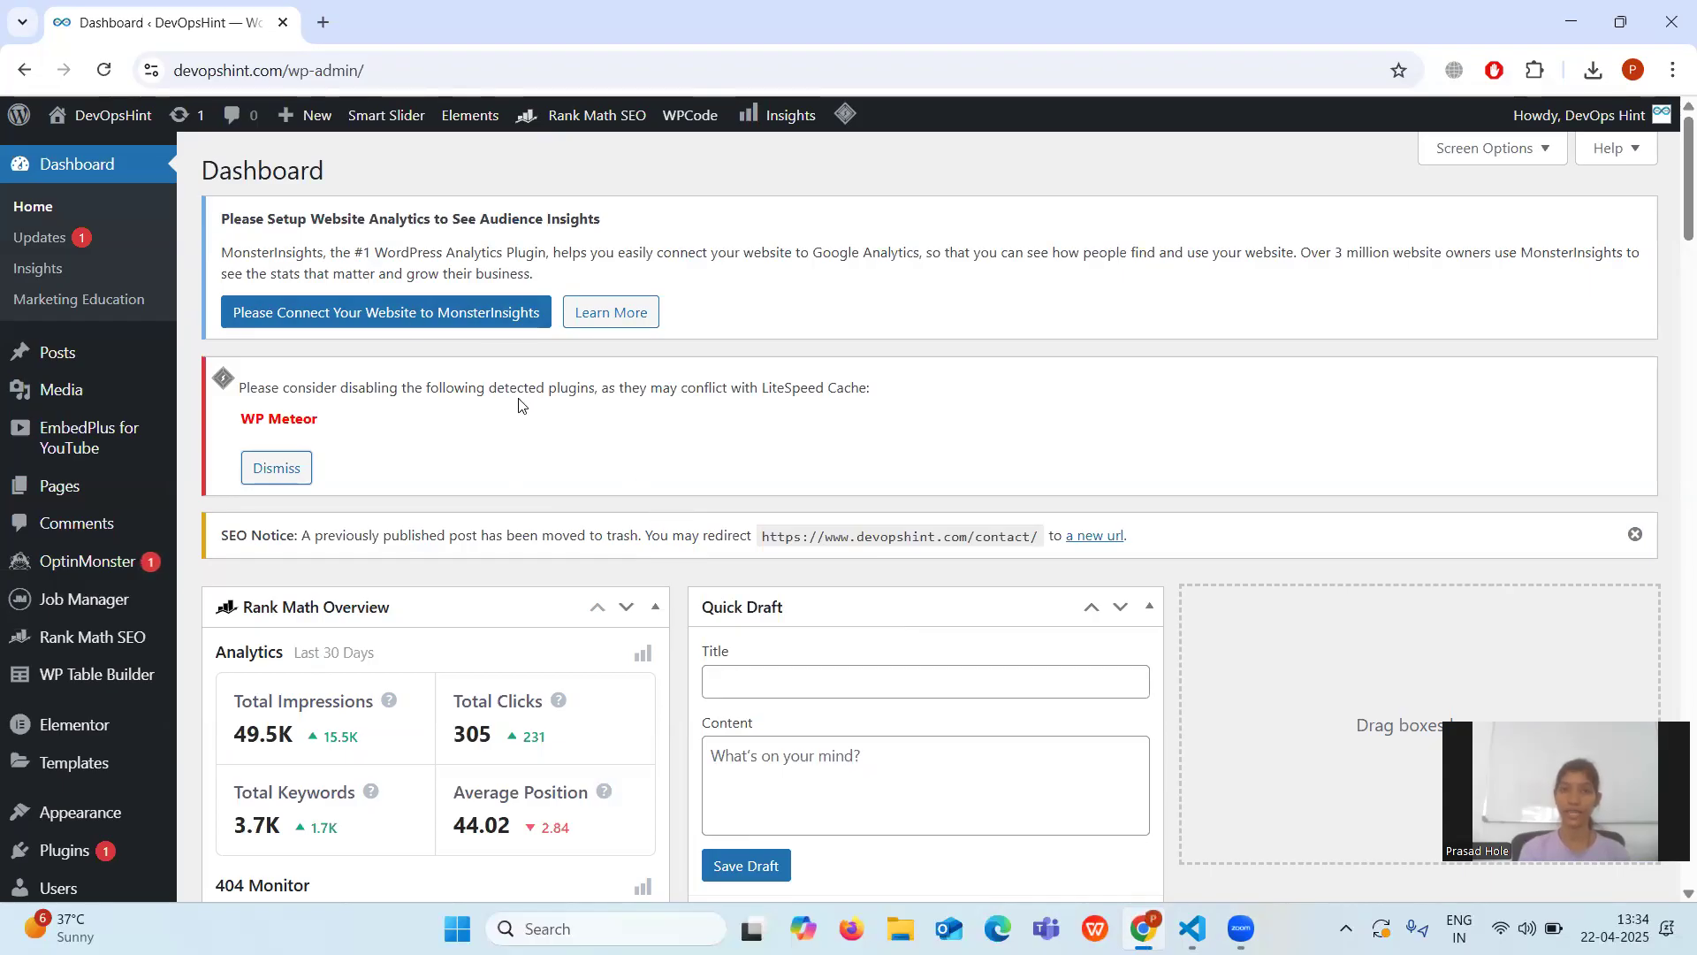
# Go from Plugins > Installed Plugins to the Add Plugins page.
pyautogui.scroll(-1, 72, 504)
pyautogui.scroll(-2, 72, 505)
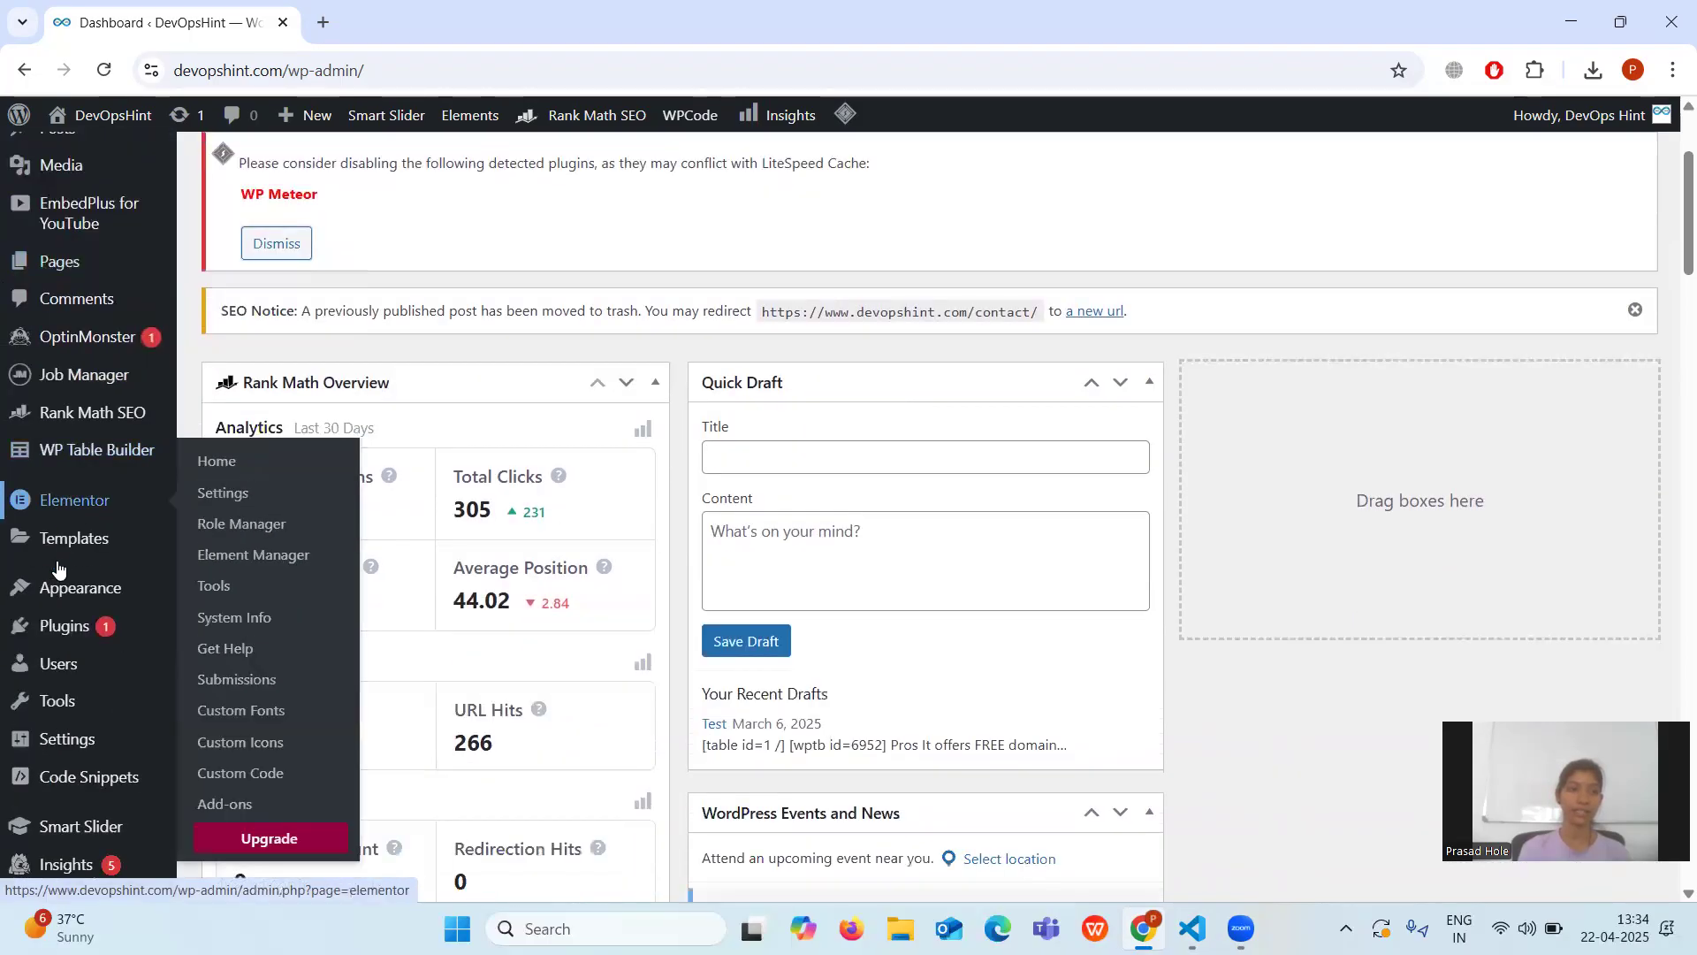
pyautogui.moveTo(71, 633)
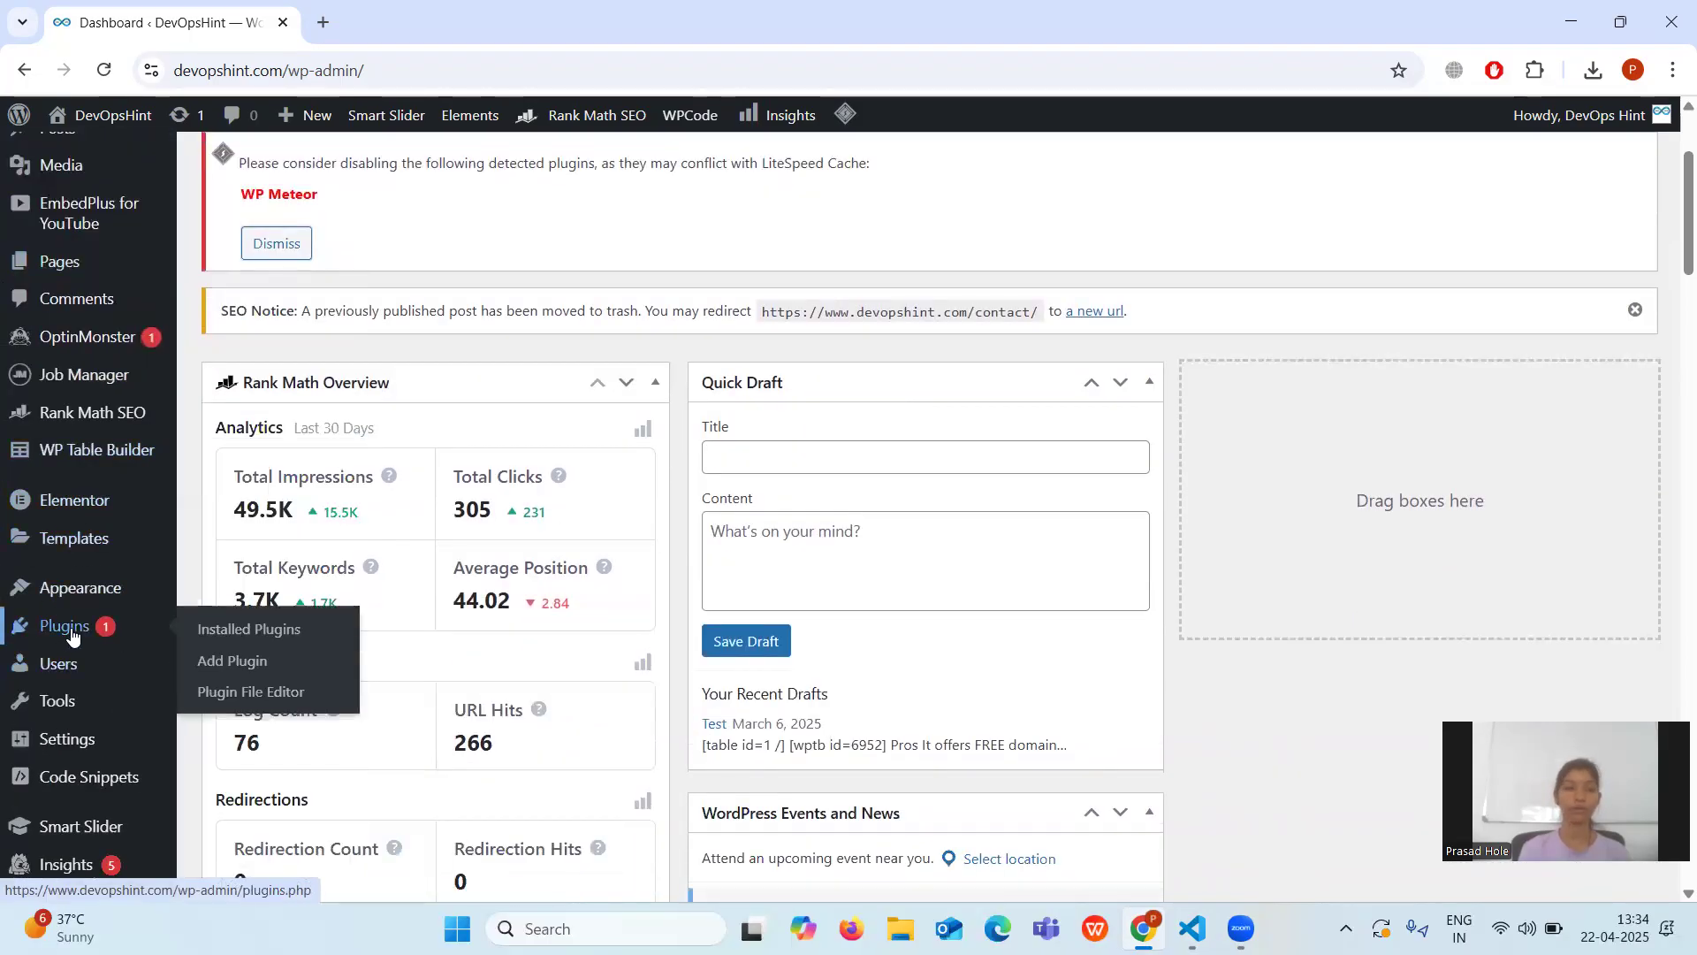
pyautogui.click(71, 633)
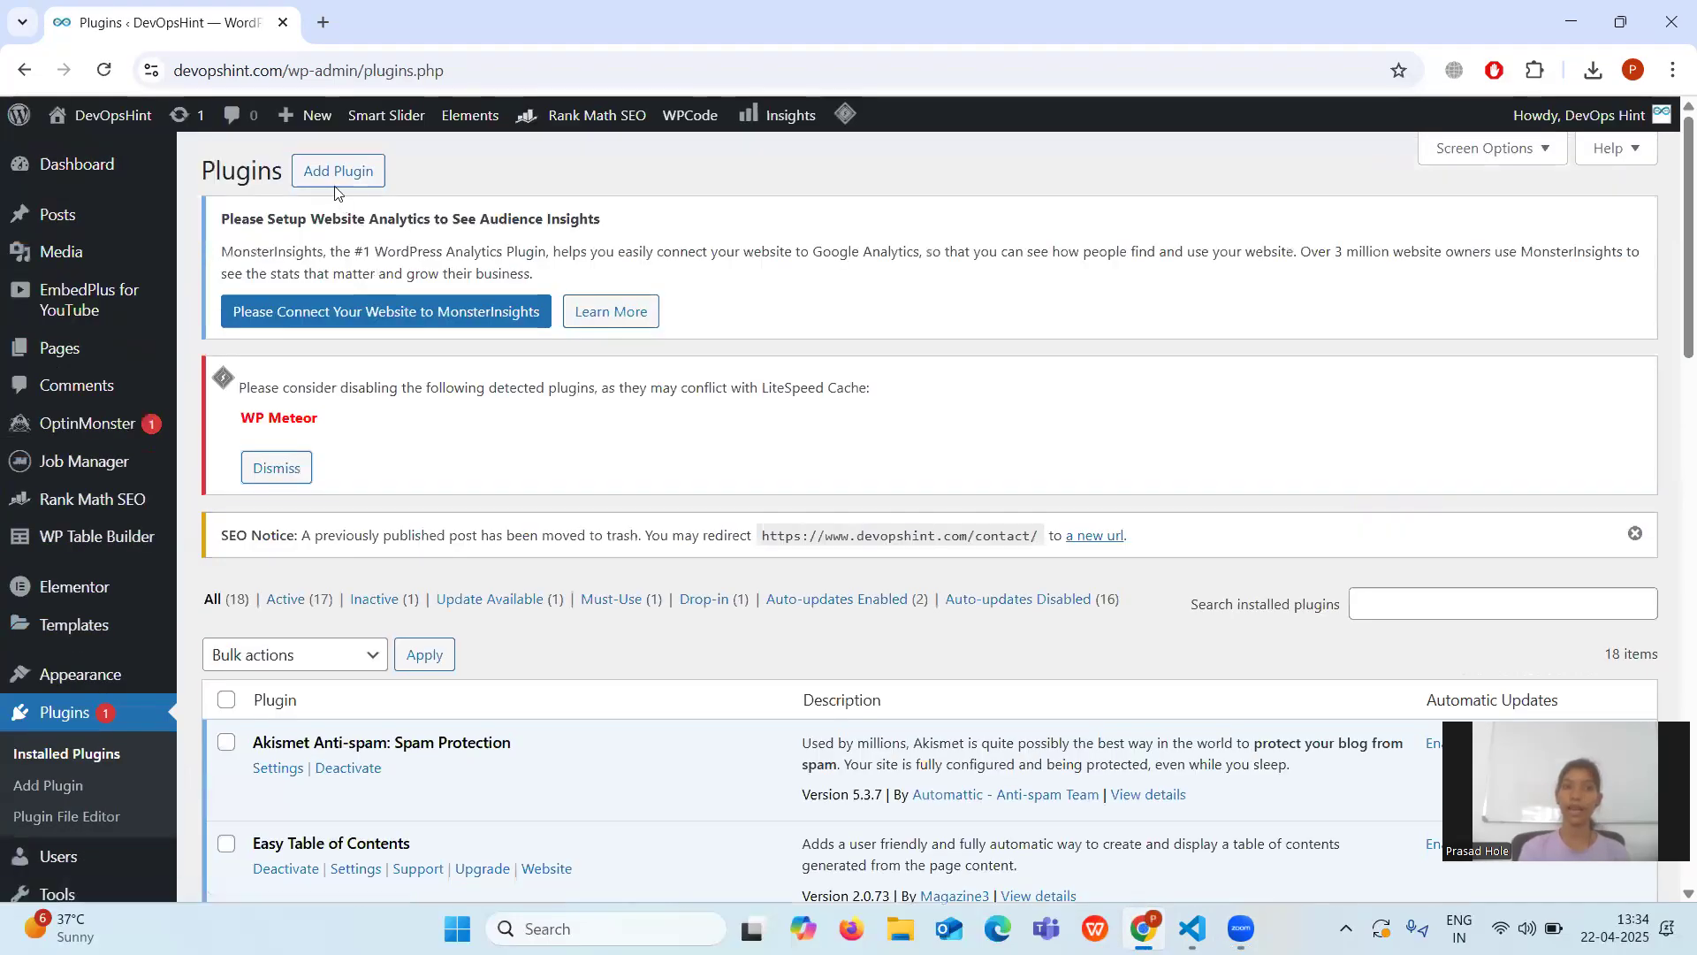
pyautogui.click(336, 187)
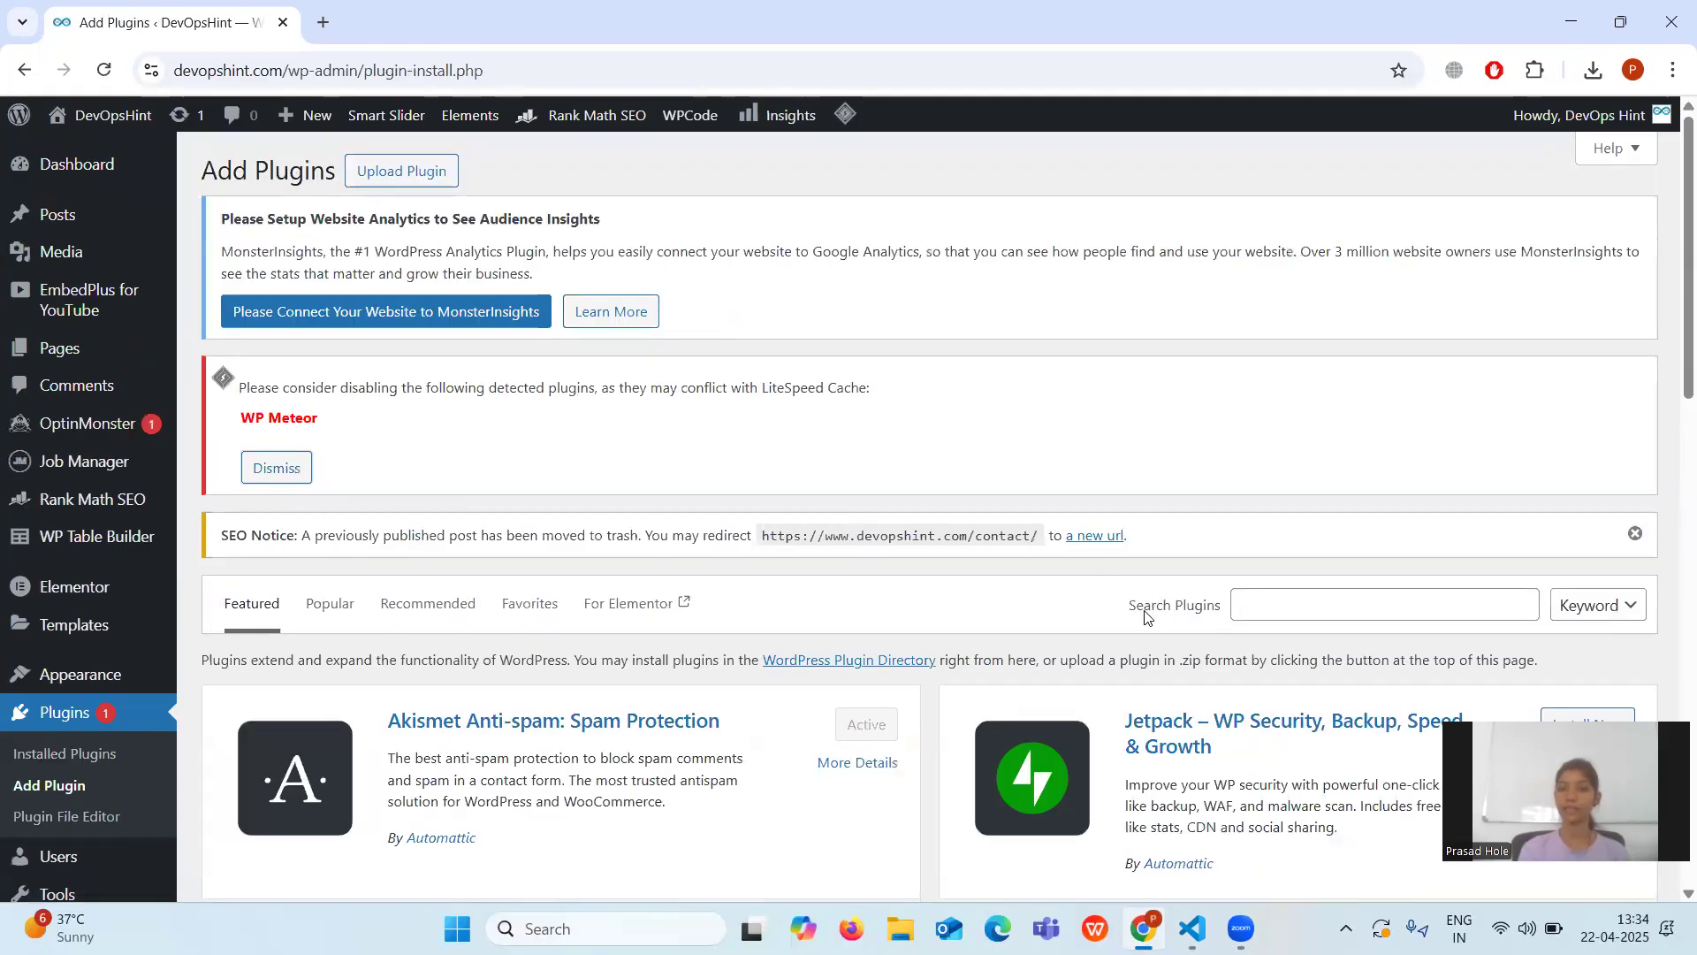
# Search plugins for 'WP form', then install and activate WPForms.
pyautogui.click(1276, 611)
pyautogui.write('W')
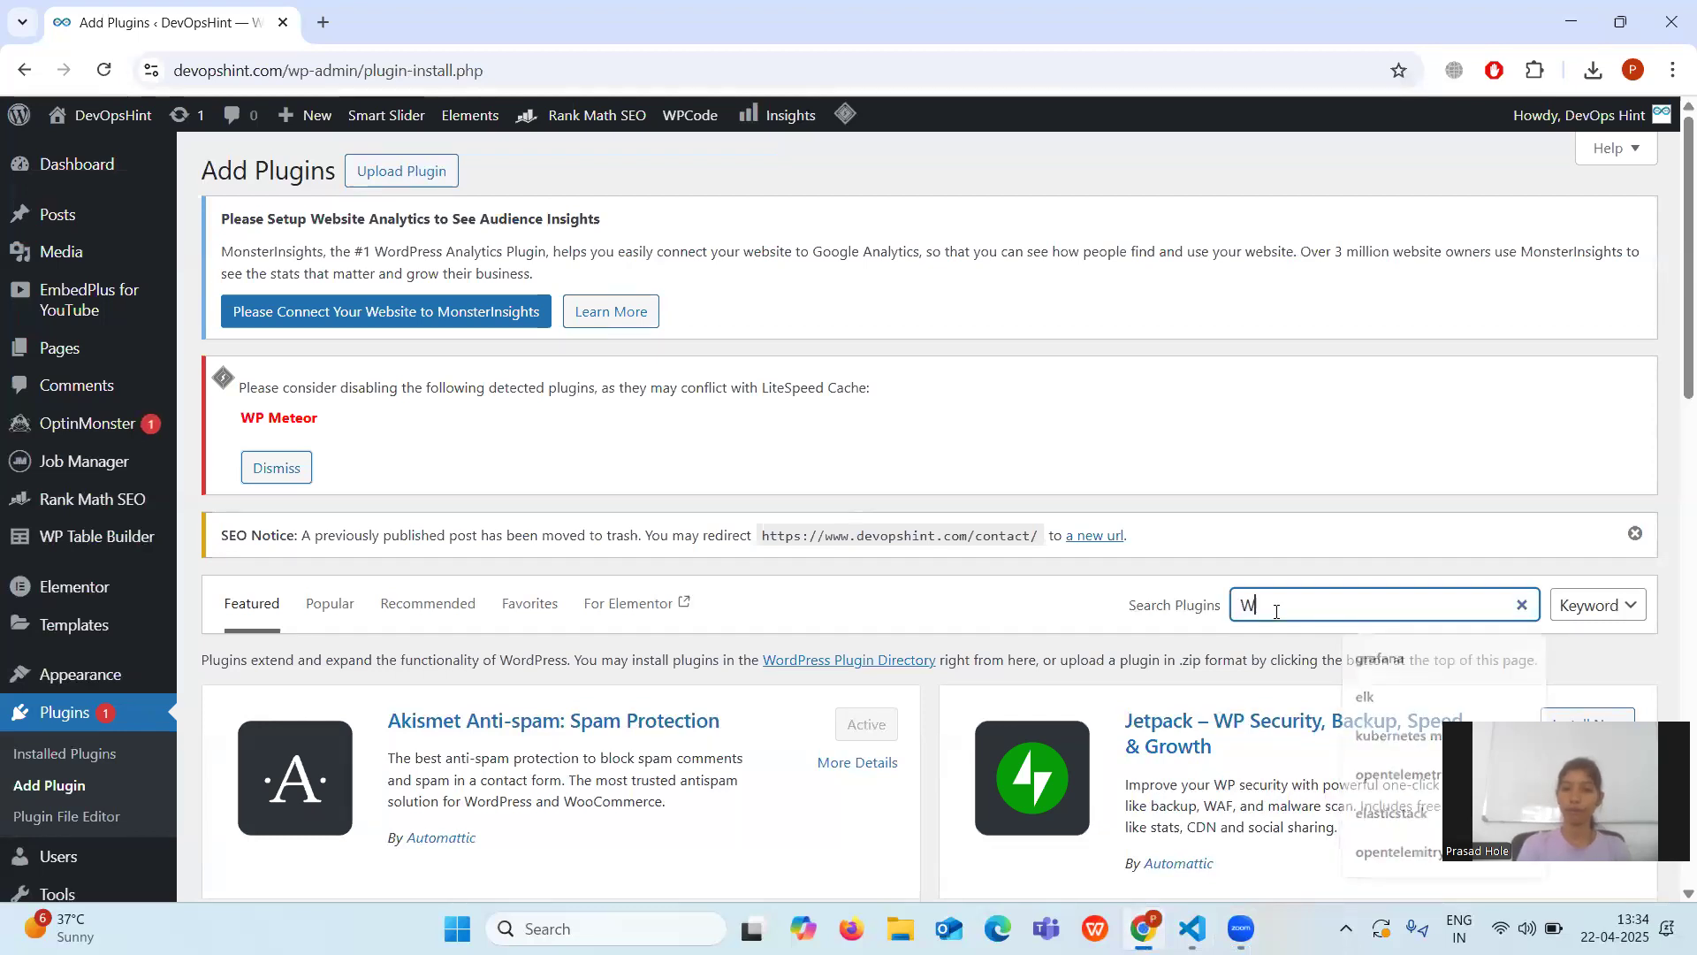
pyautogui.write('P form')
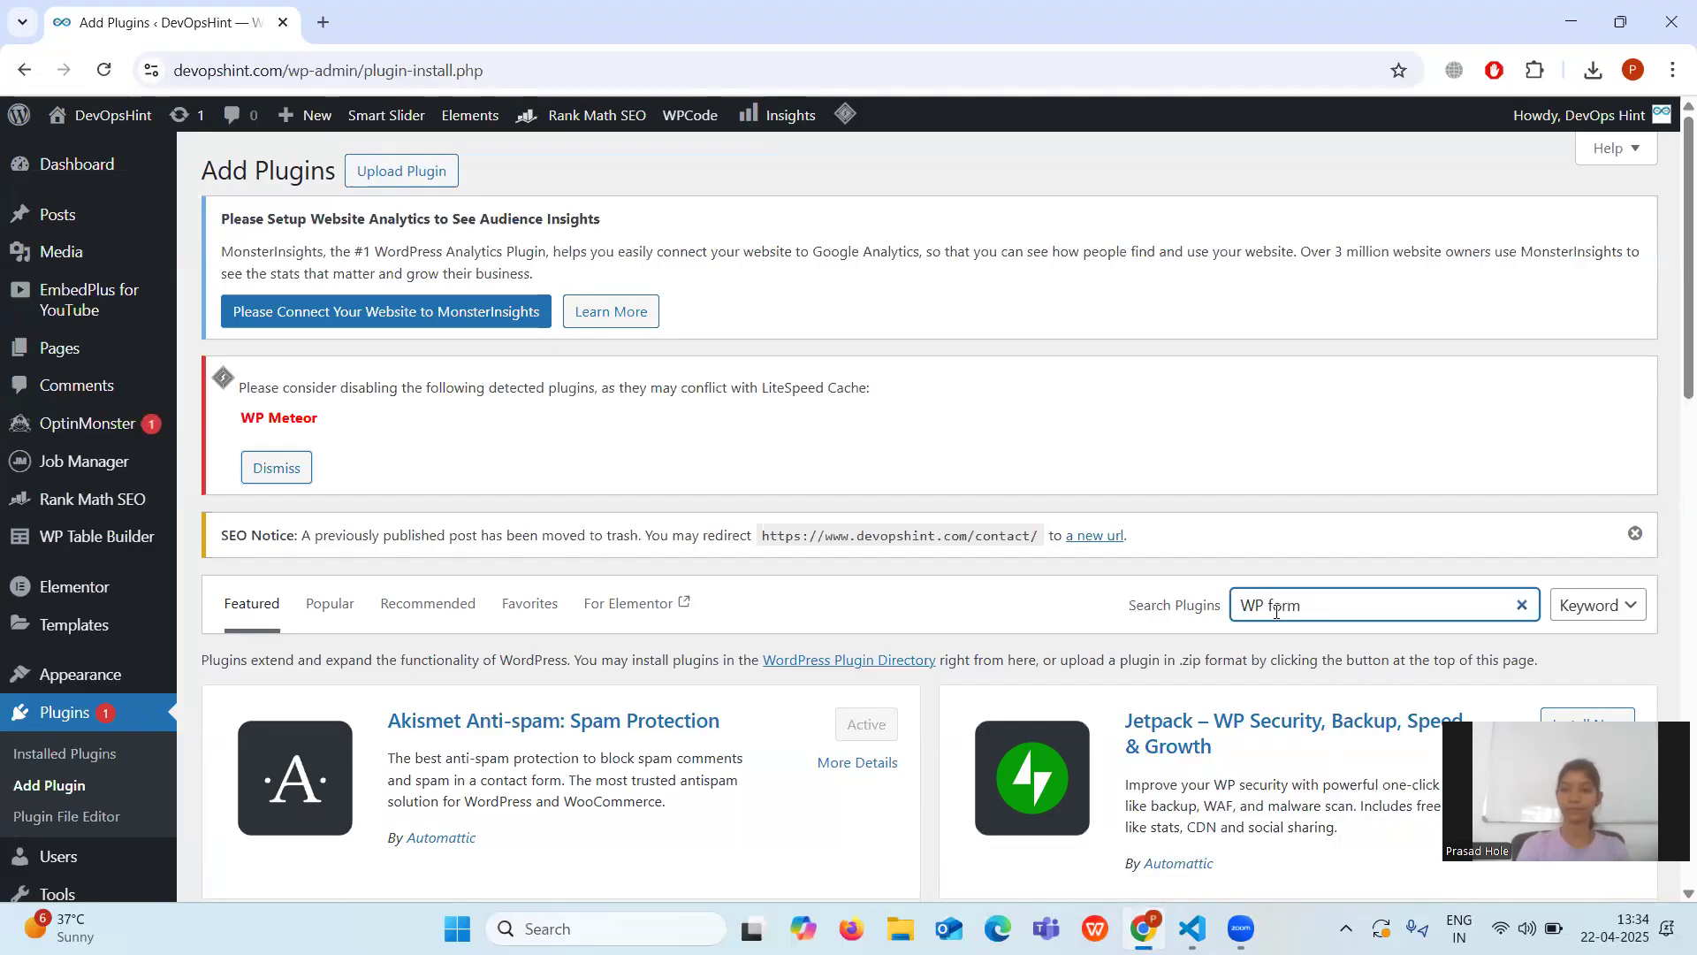
pyautogui.scroll(-4, 1276, 612)
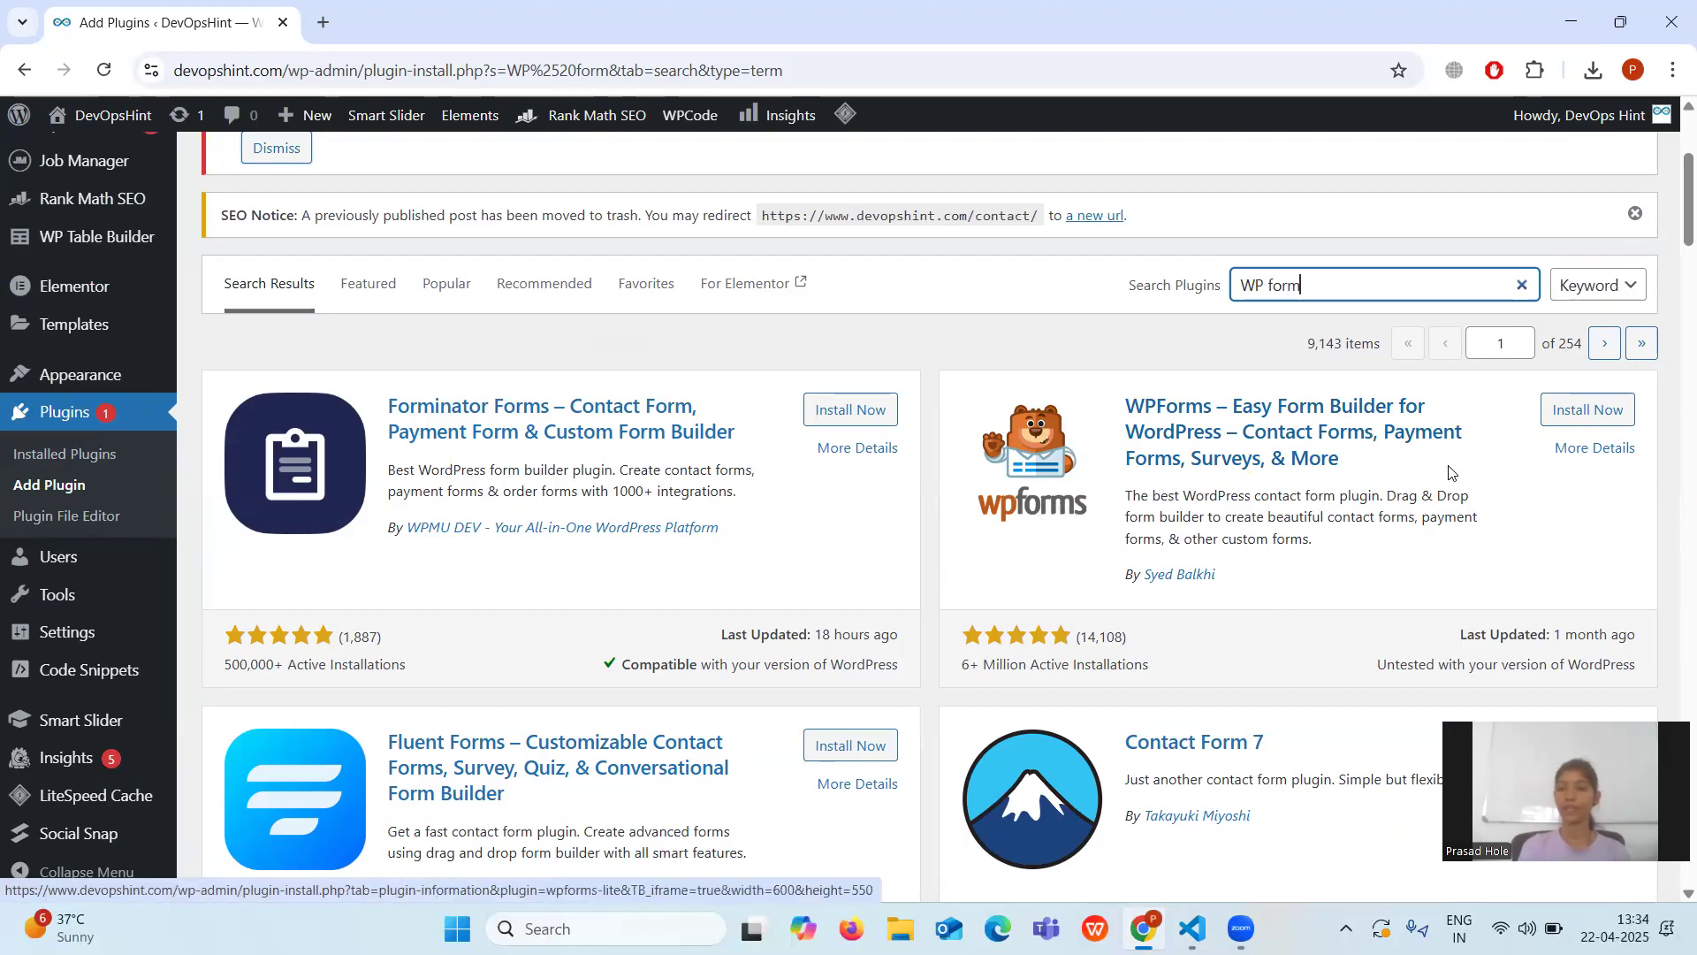
pyautogui.click(1588, 423)
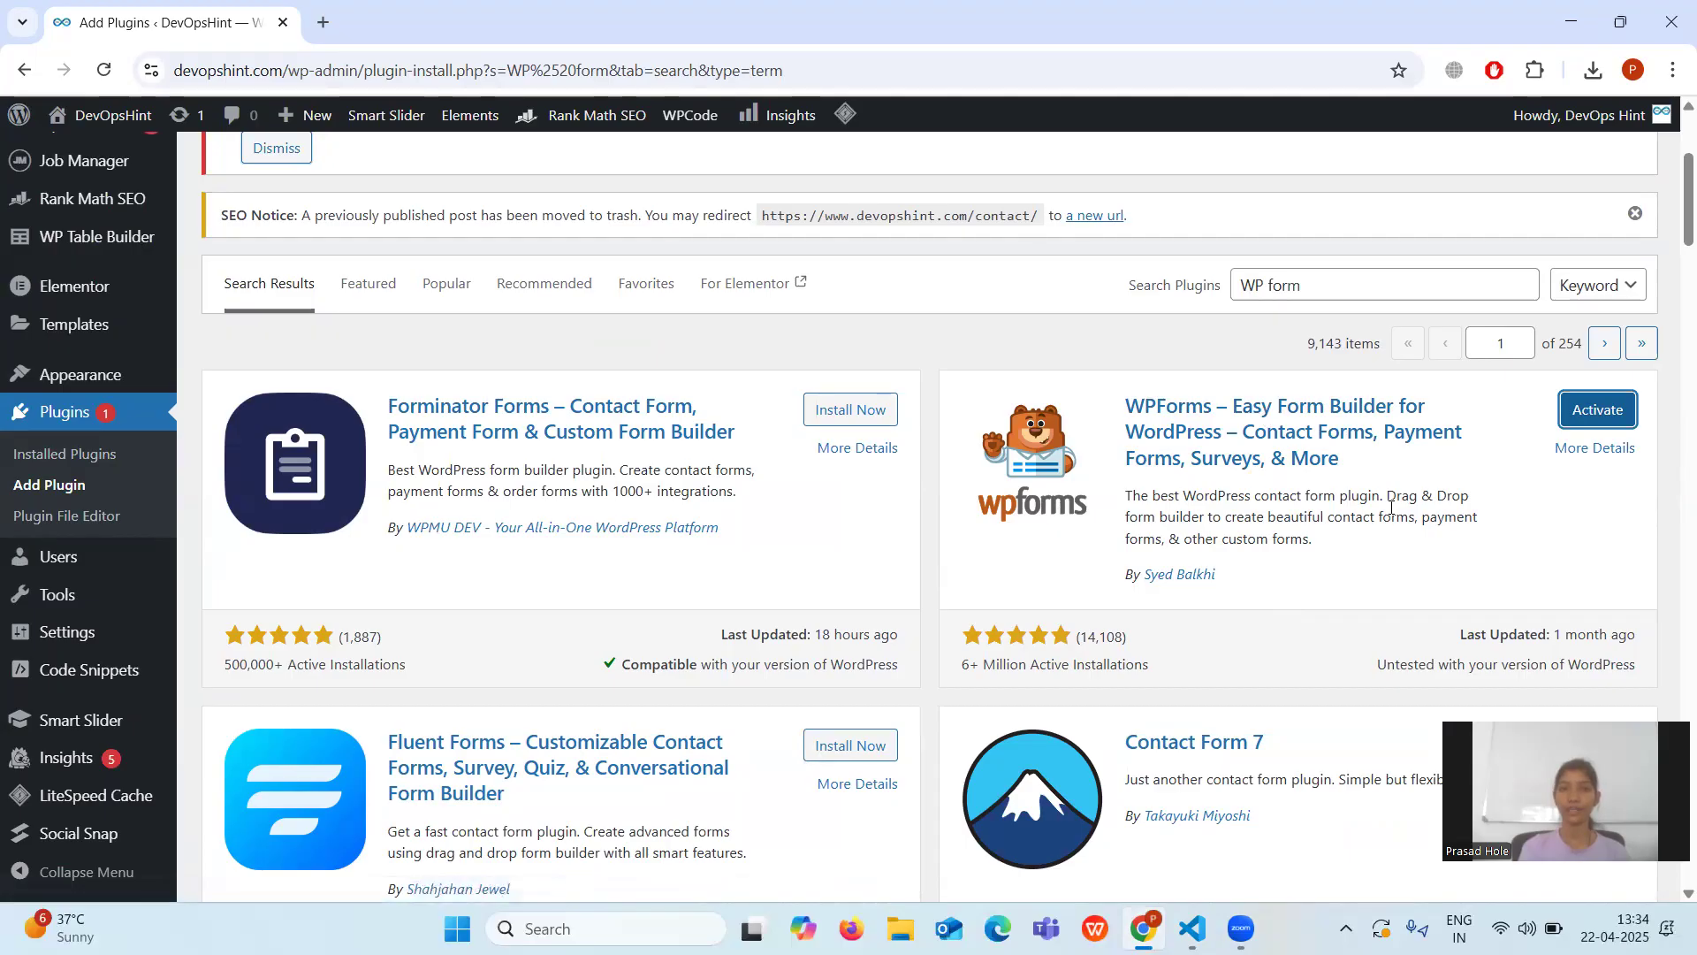
pyautogui.click(1607, 419)
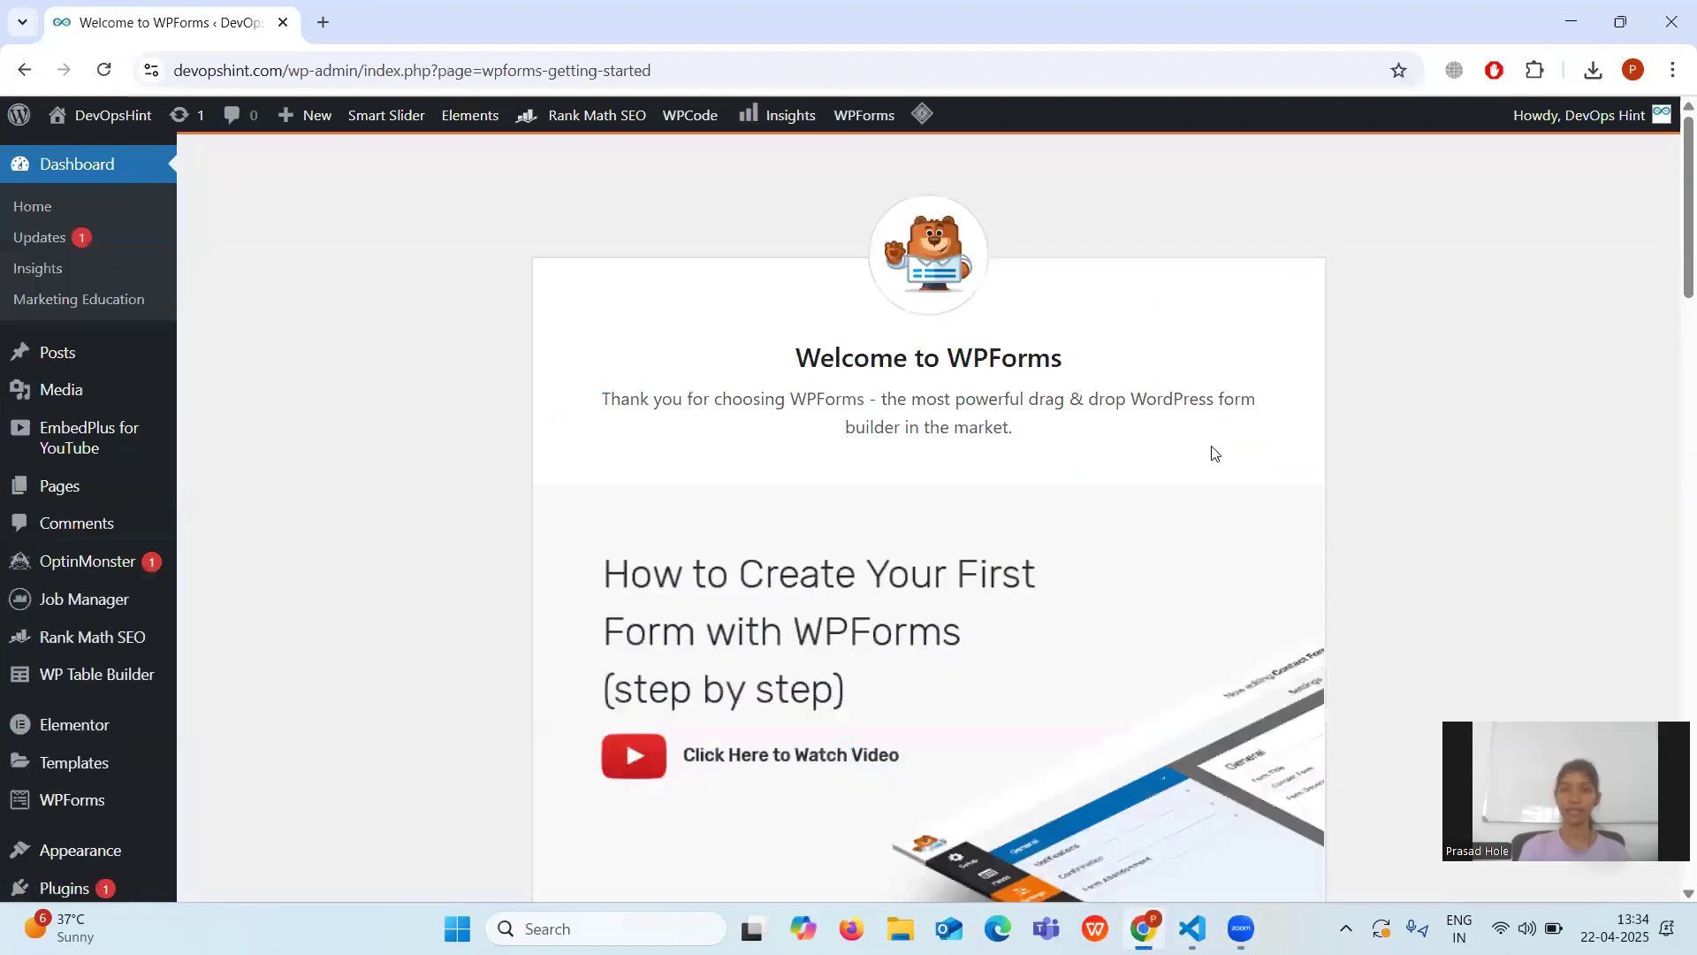
# Skim the WPForms welcome page, then open the overview listing the Contact and Contact Form forms.
pyautogui.scroll(-2, 1165, 461)
pyautogui.scroll(2, 1164, 461)
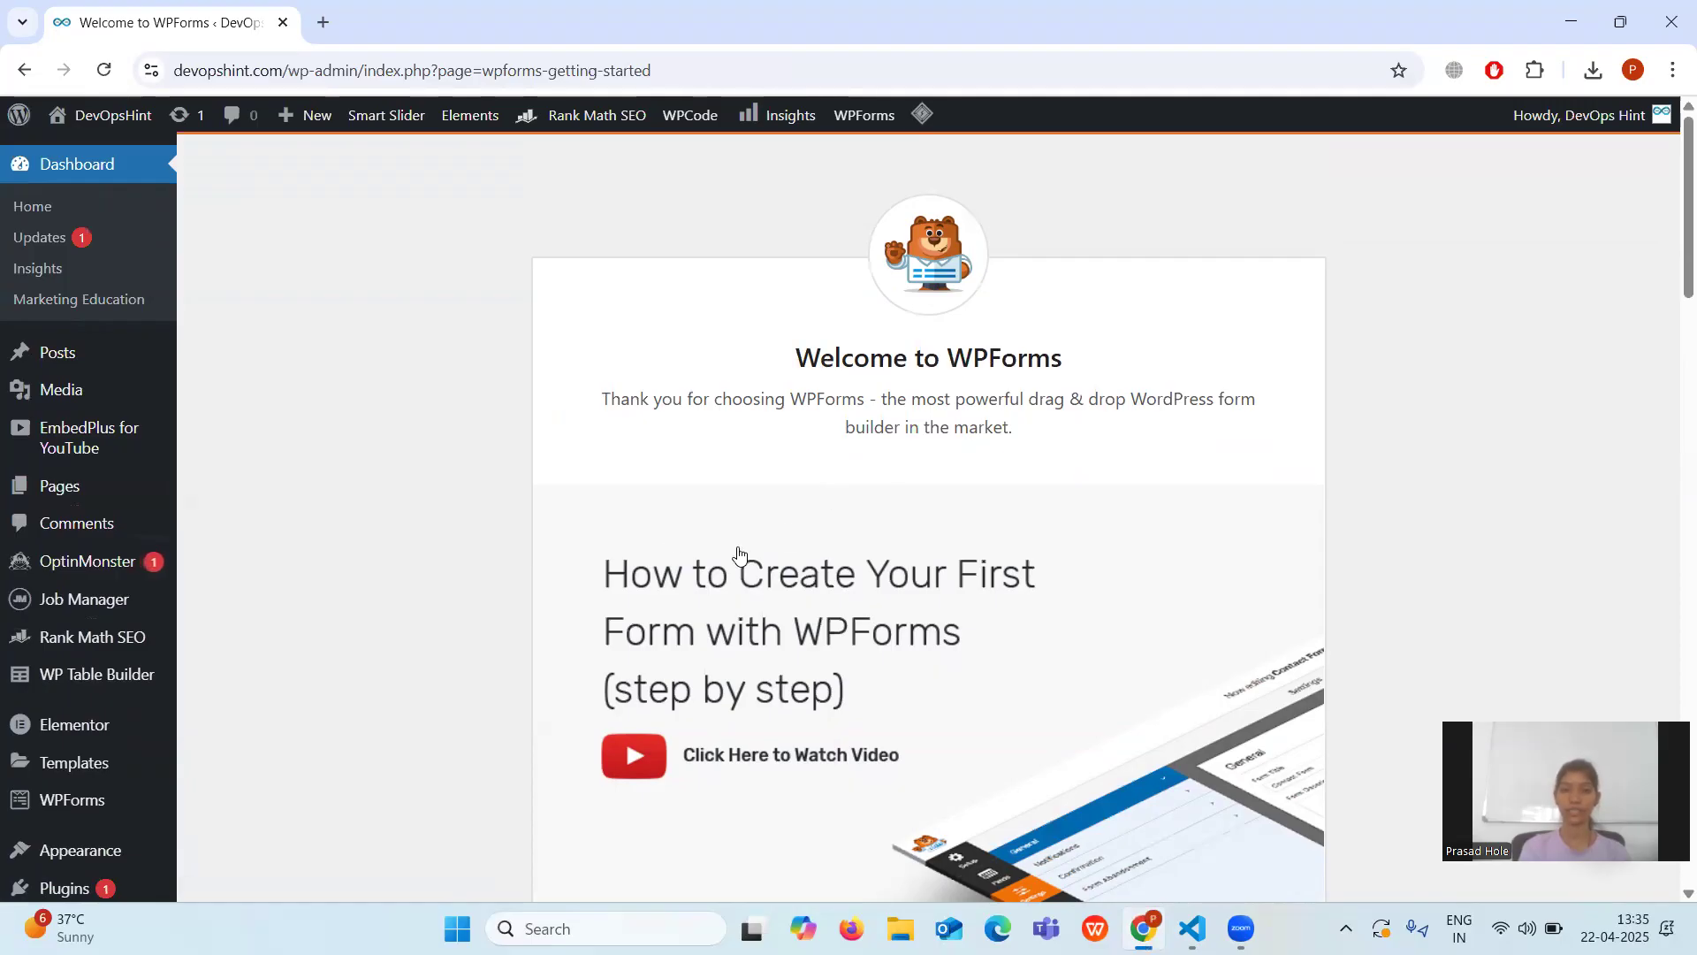
pyautogui.scroll(-3, 188, 618)
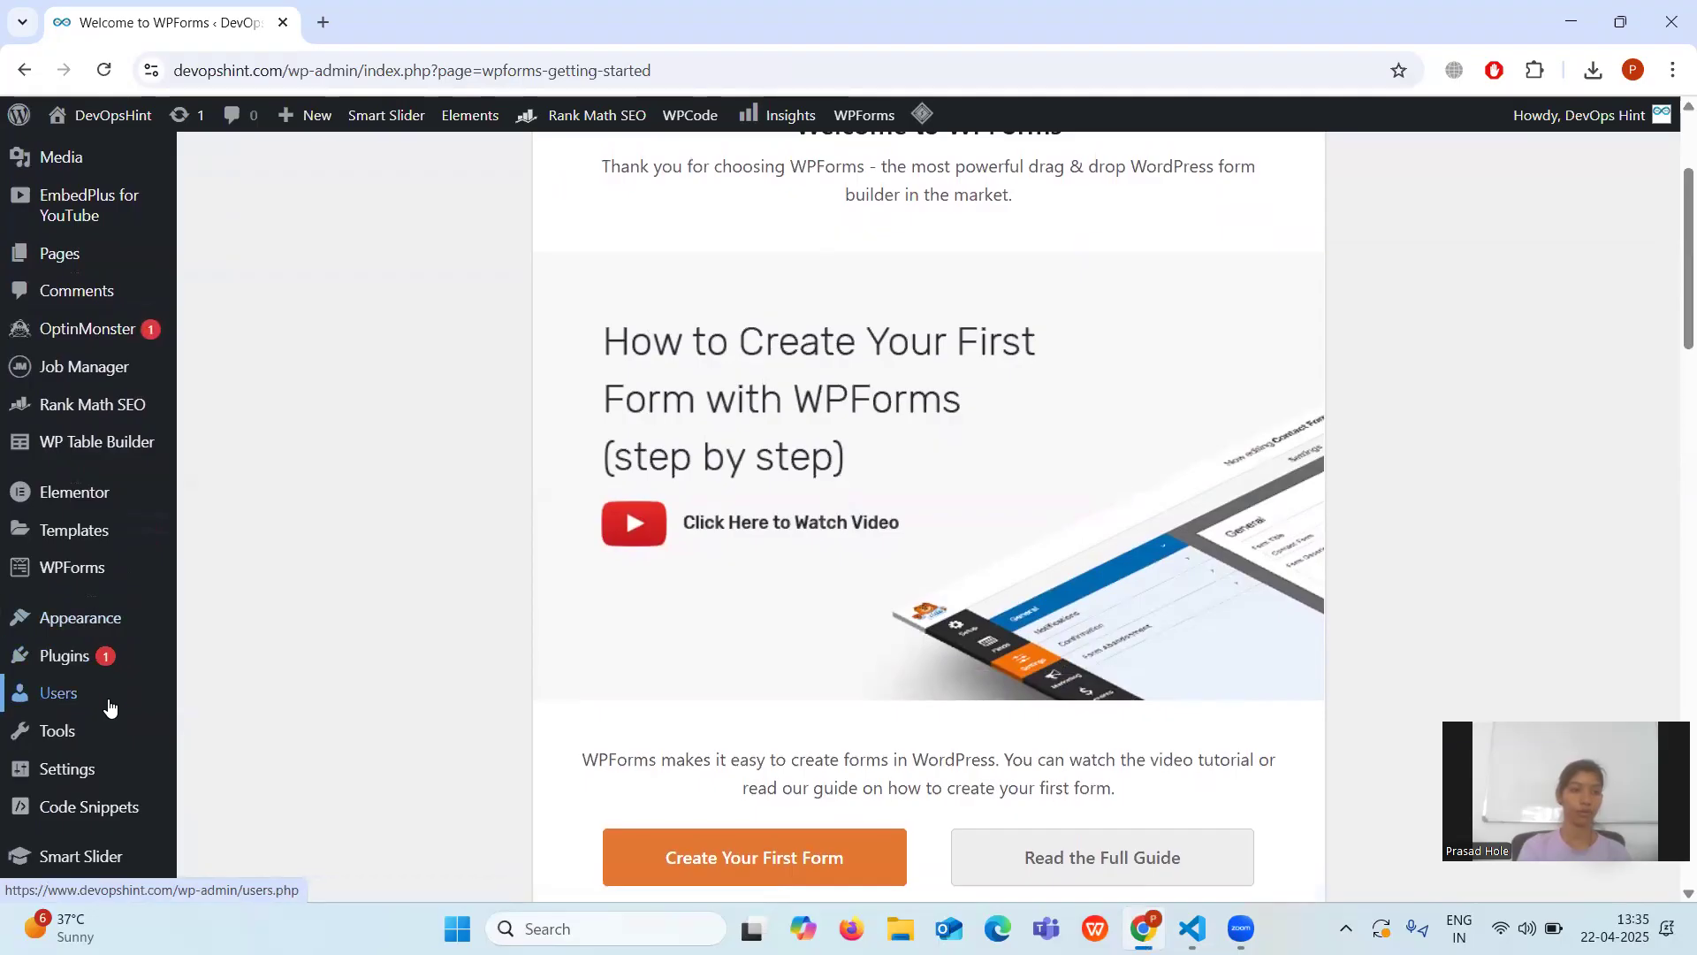
pyautogui.scroll(-1, 106, 705)
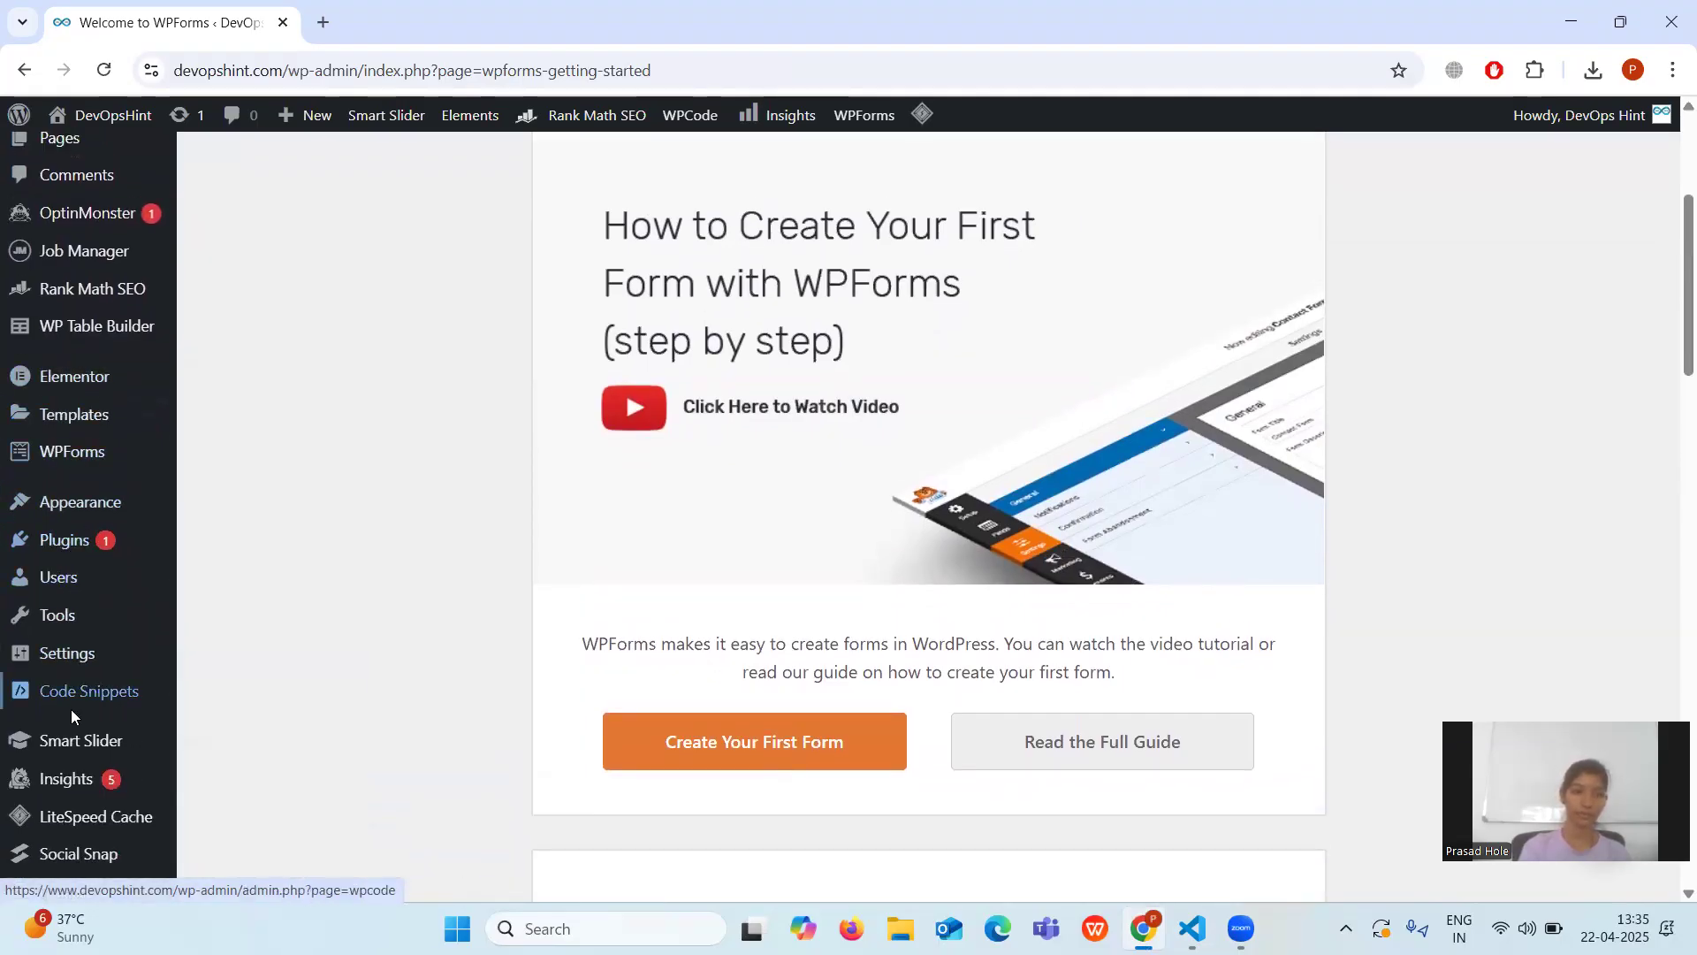
pyautogui.moveTo(63, 466)
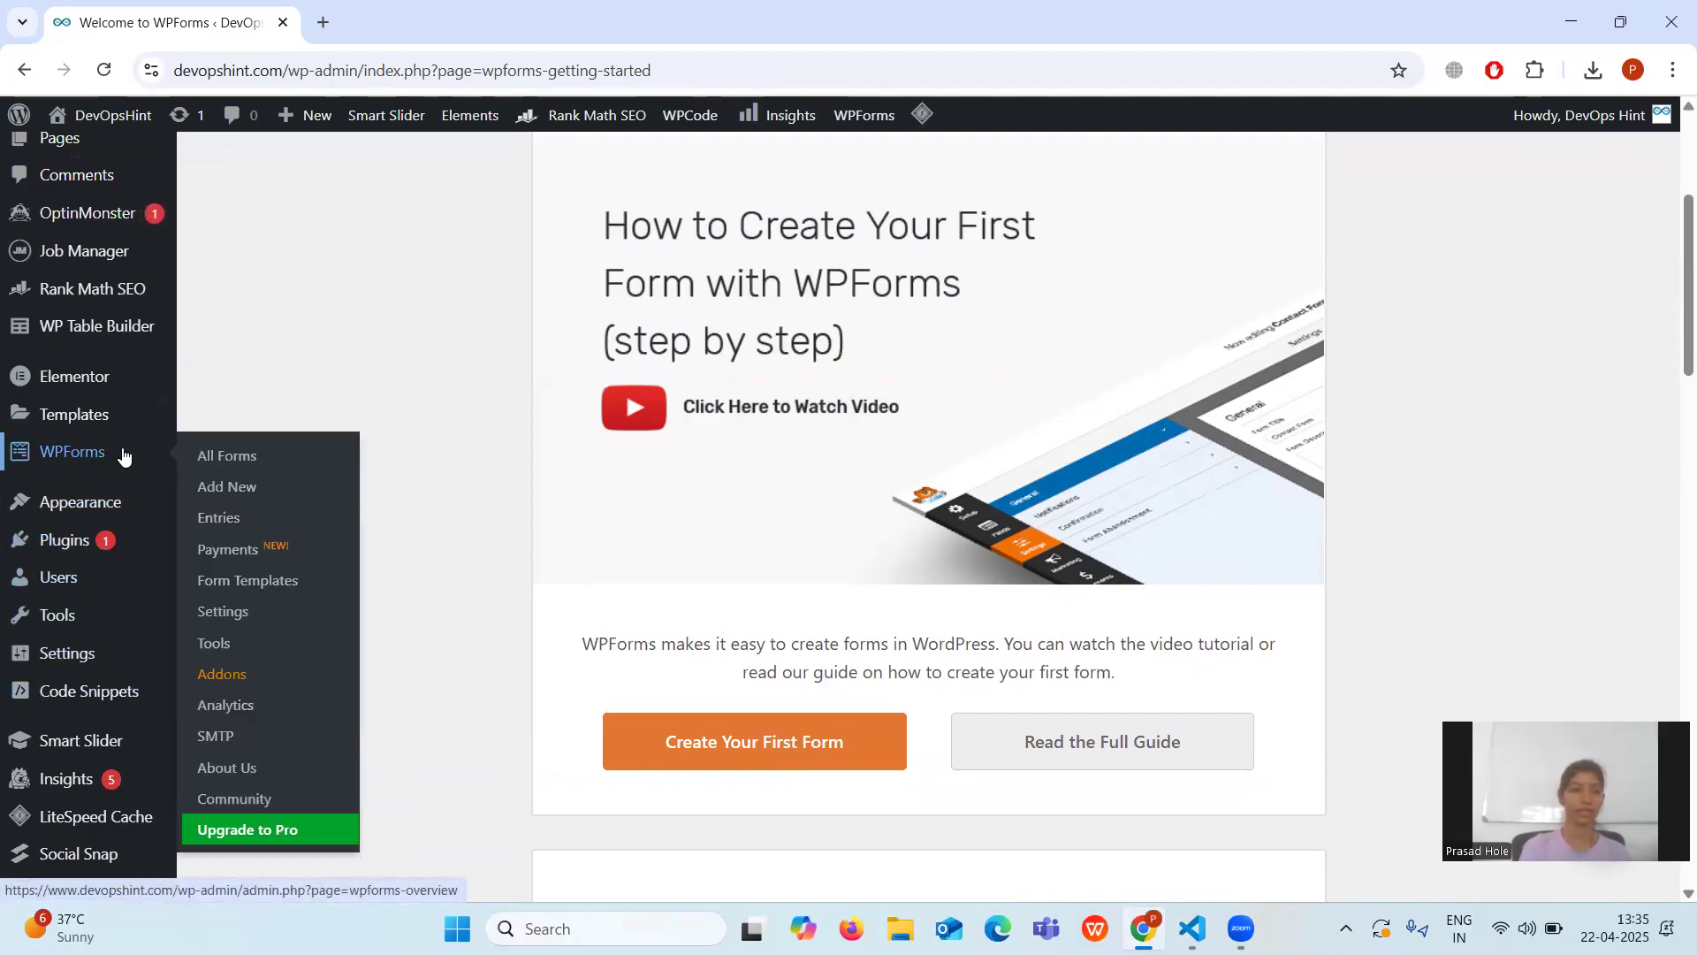
pyautogui.click(68, 455)
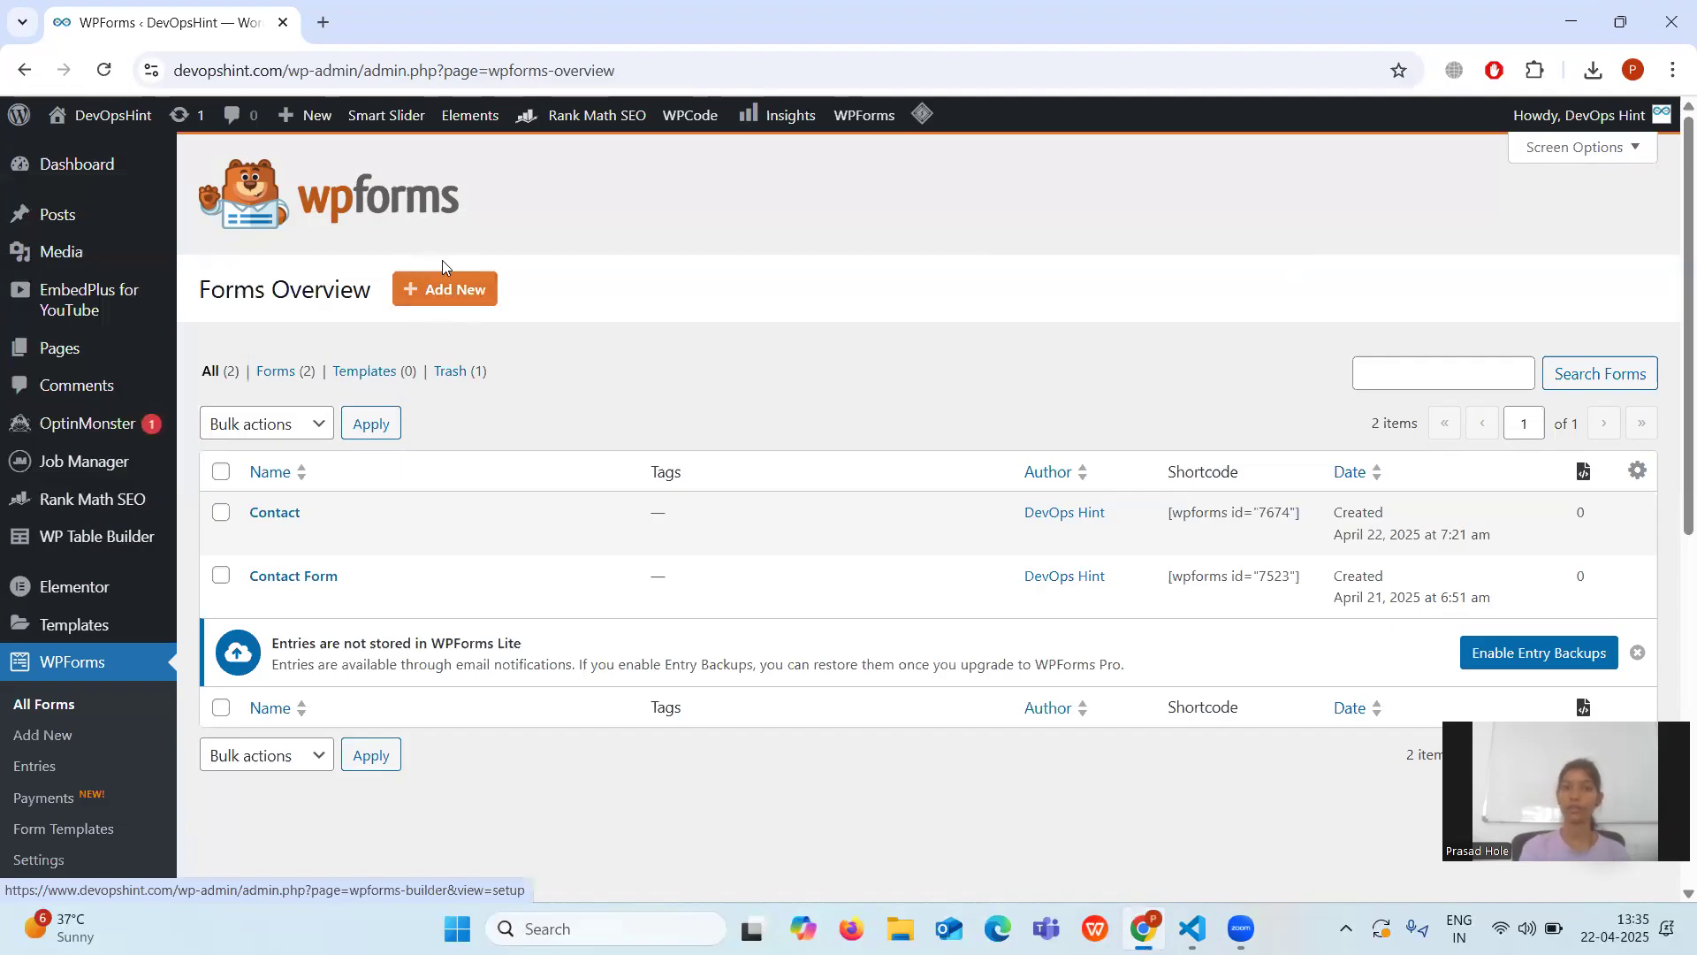
# Start a new form with Add New on the Forms Overview page.
pyautogui.click(408, 290)
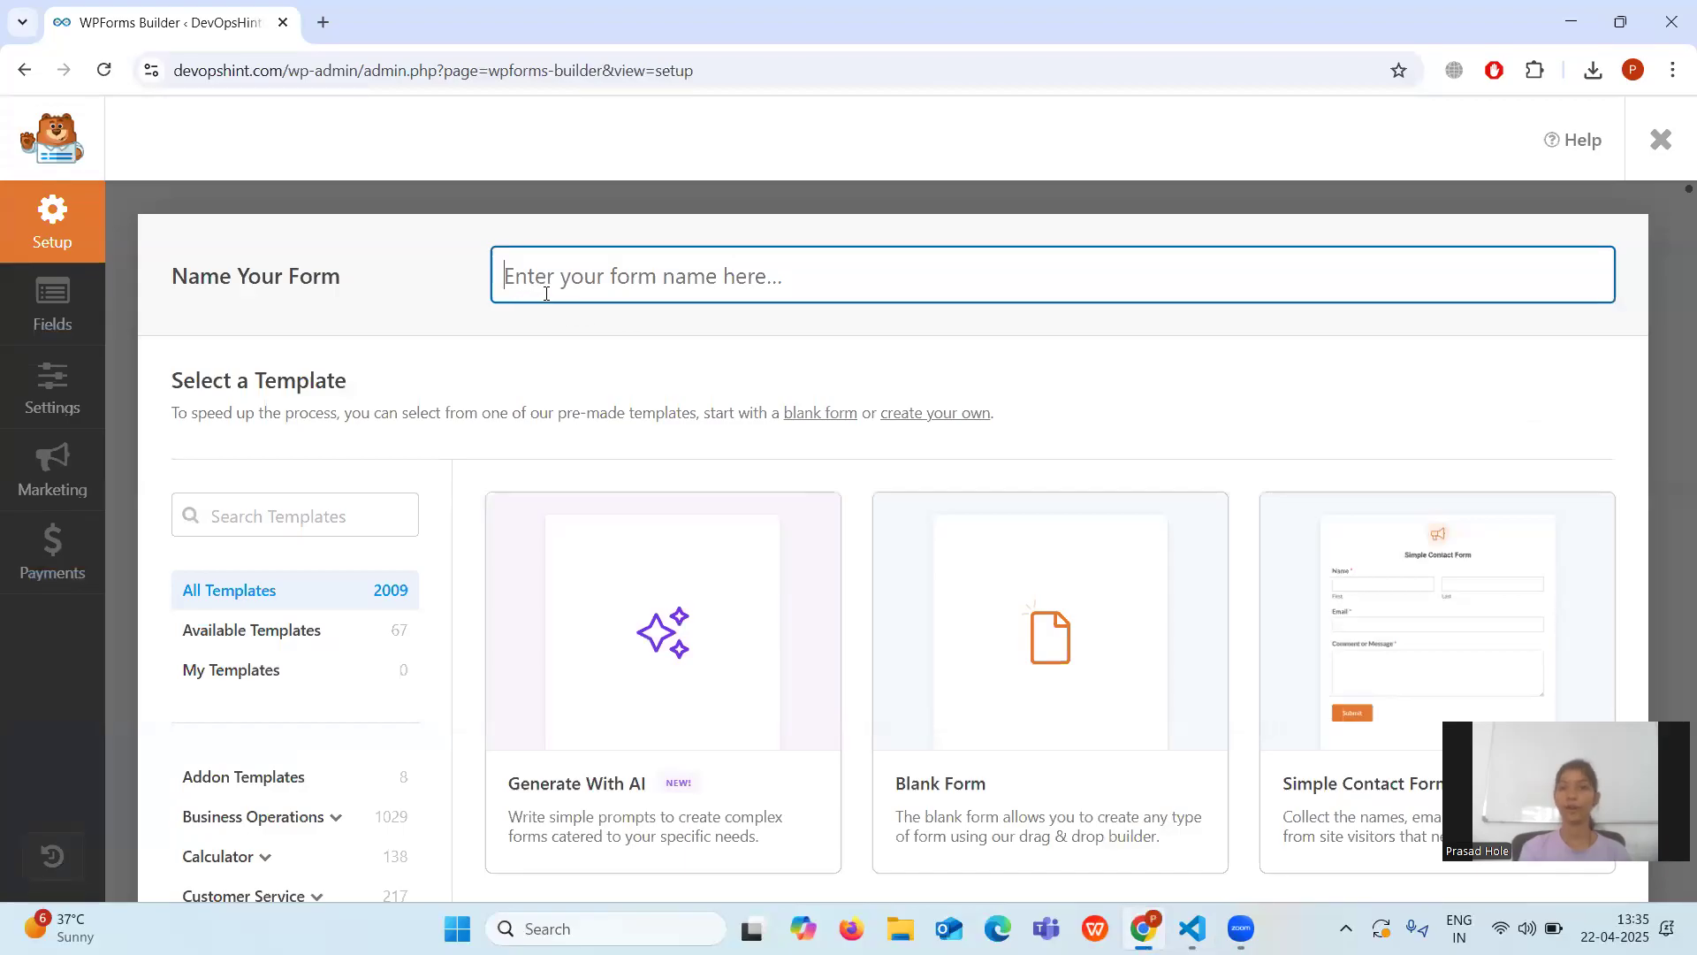
# Name the form 'Contact' from the autofill suggestion and scroll to the template gallery.
pyautogui.click(519, 327)
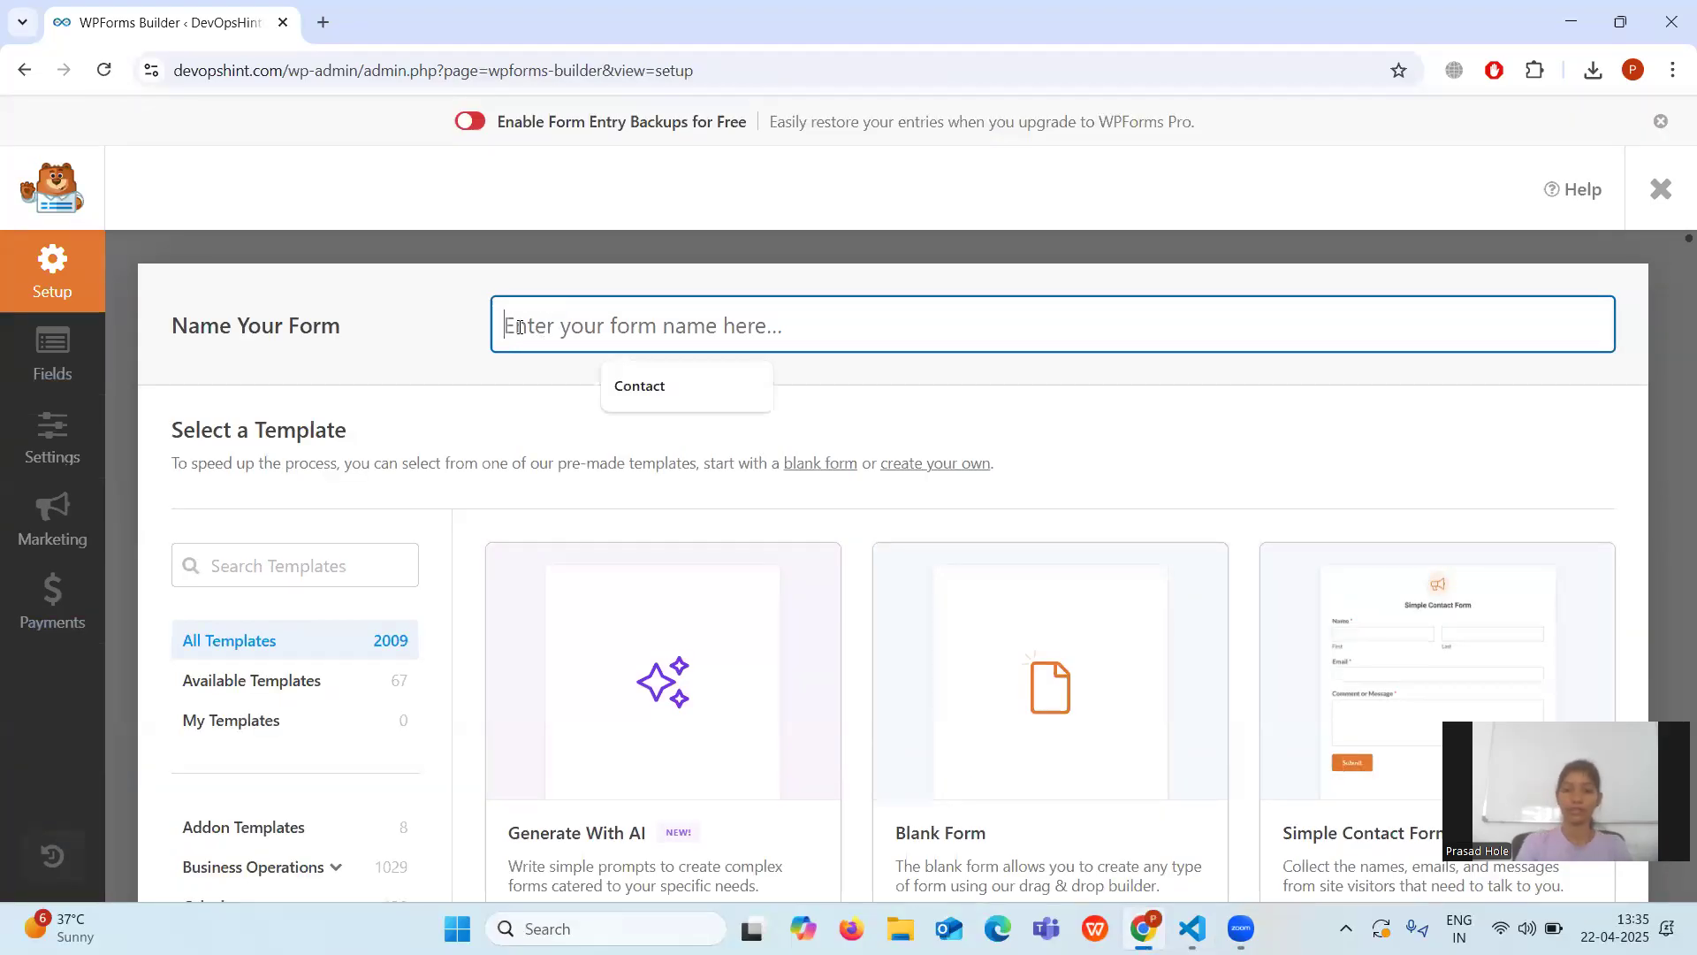
pyautogui.click(649, 390)
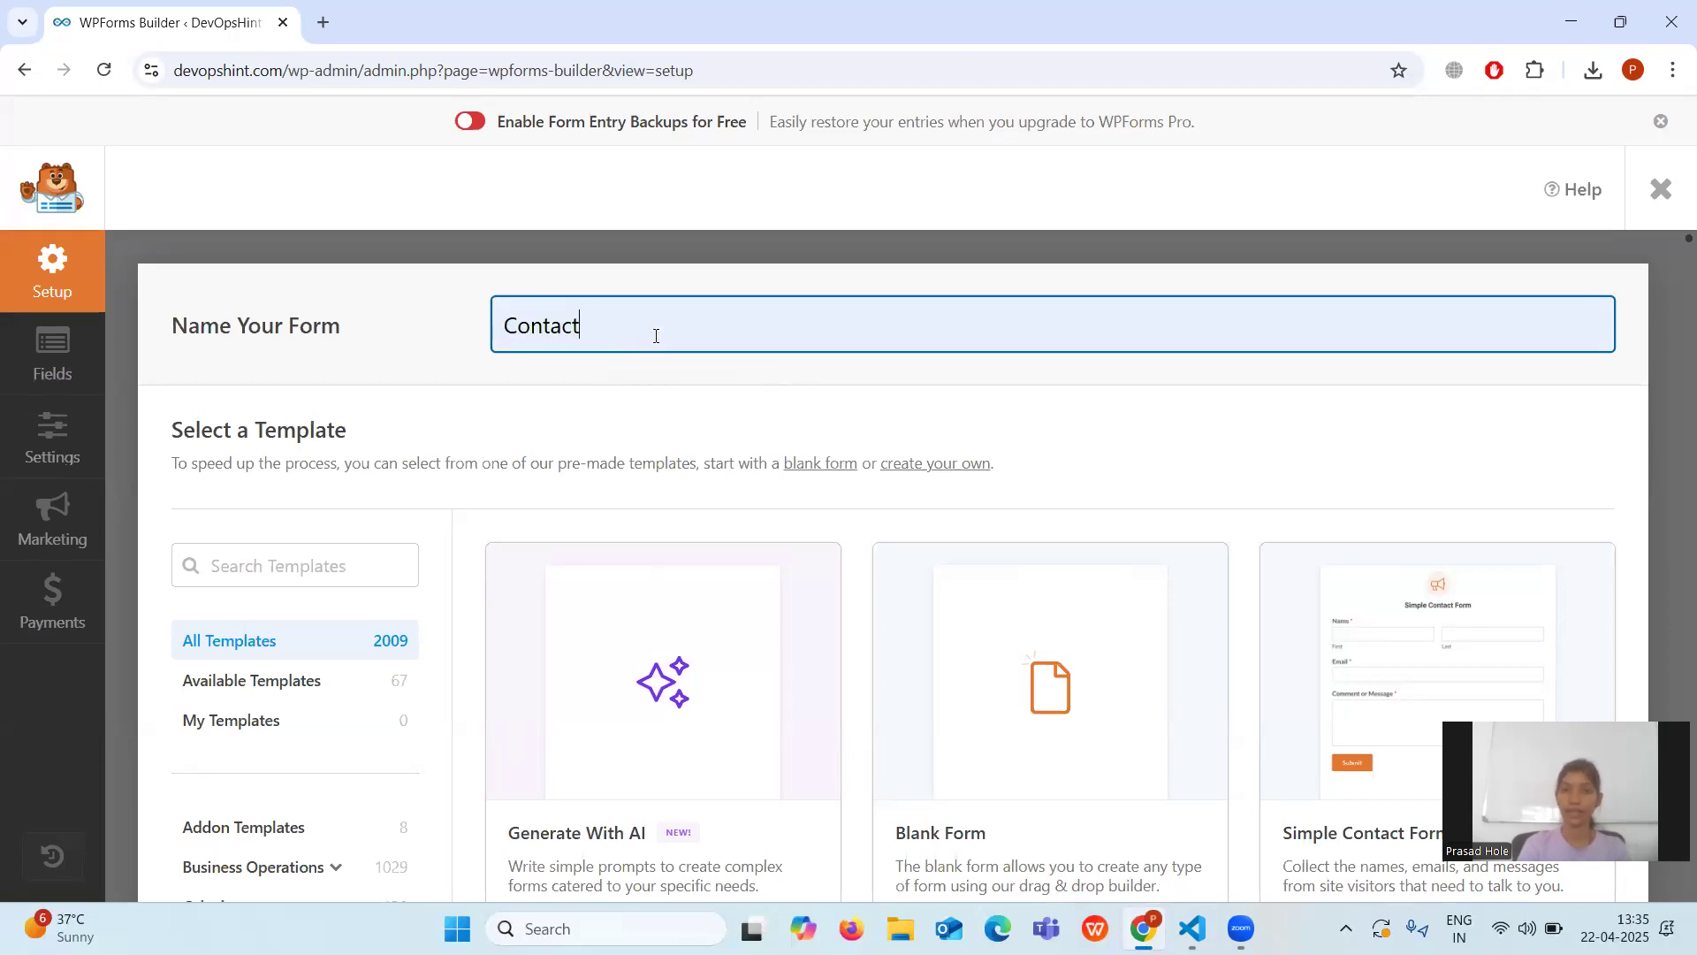
pyautogui.scroll(-1, 656, 336)
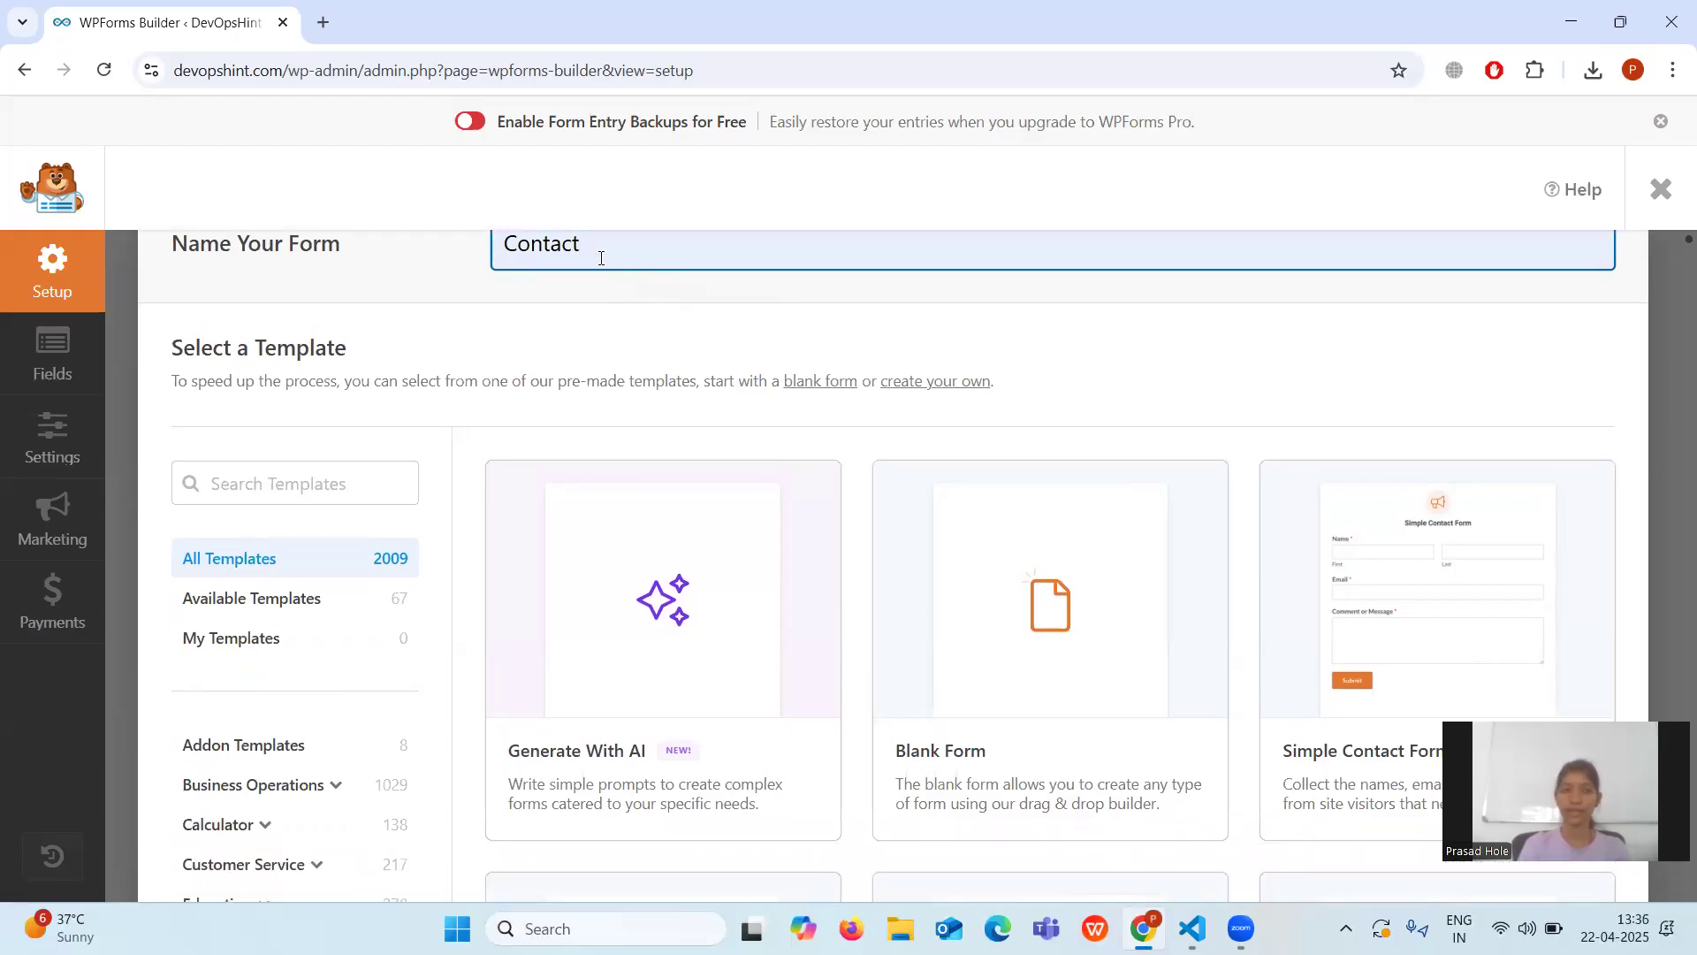
pyautogui.scroll(1, 603, 309)
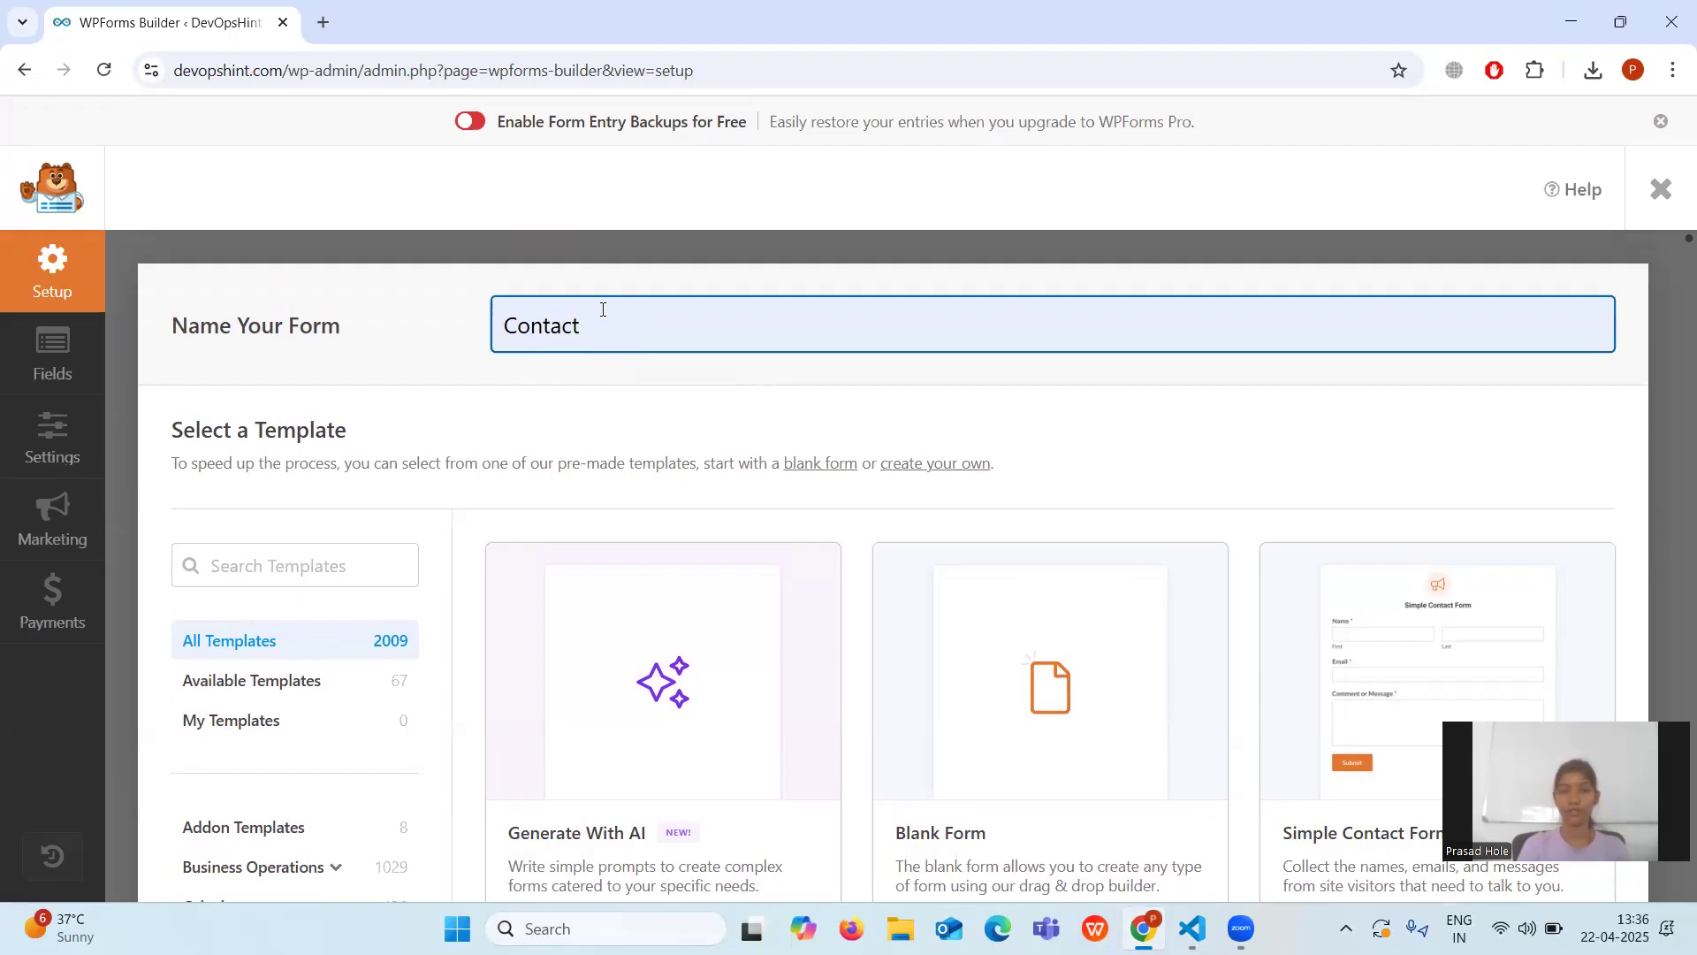
pyautogui.scroll(-2, 603, 309)
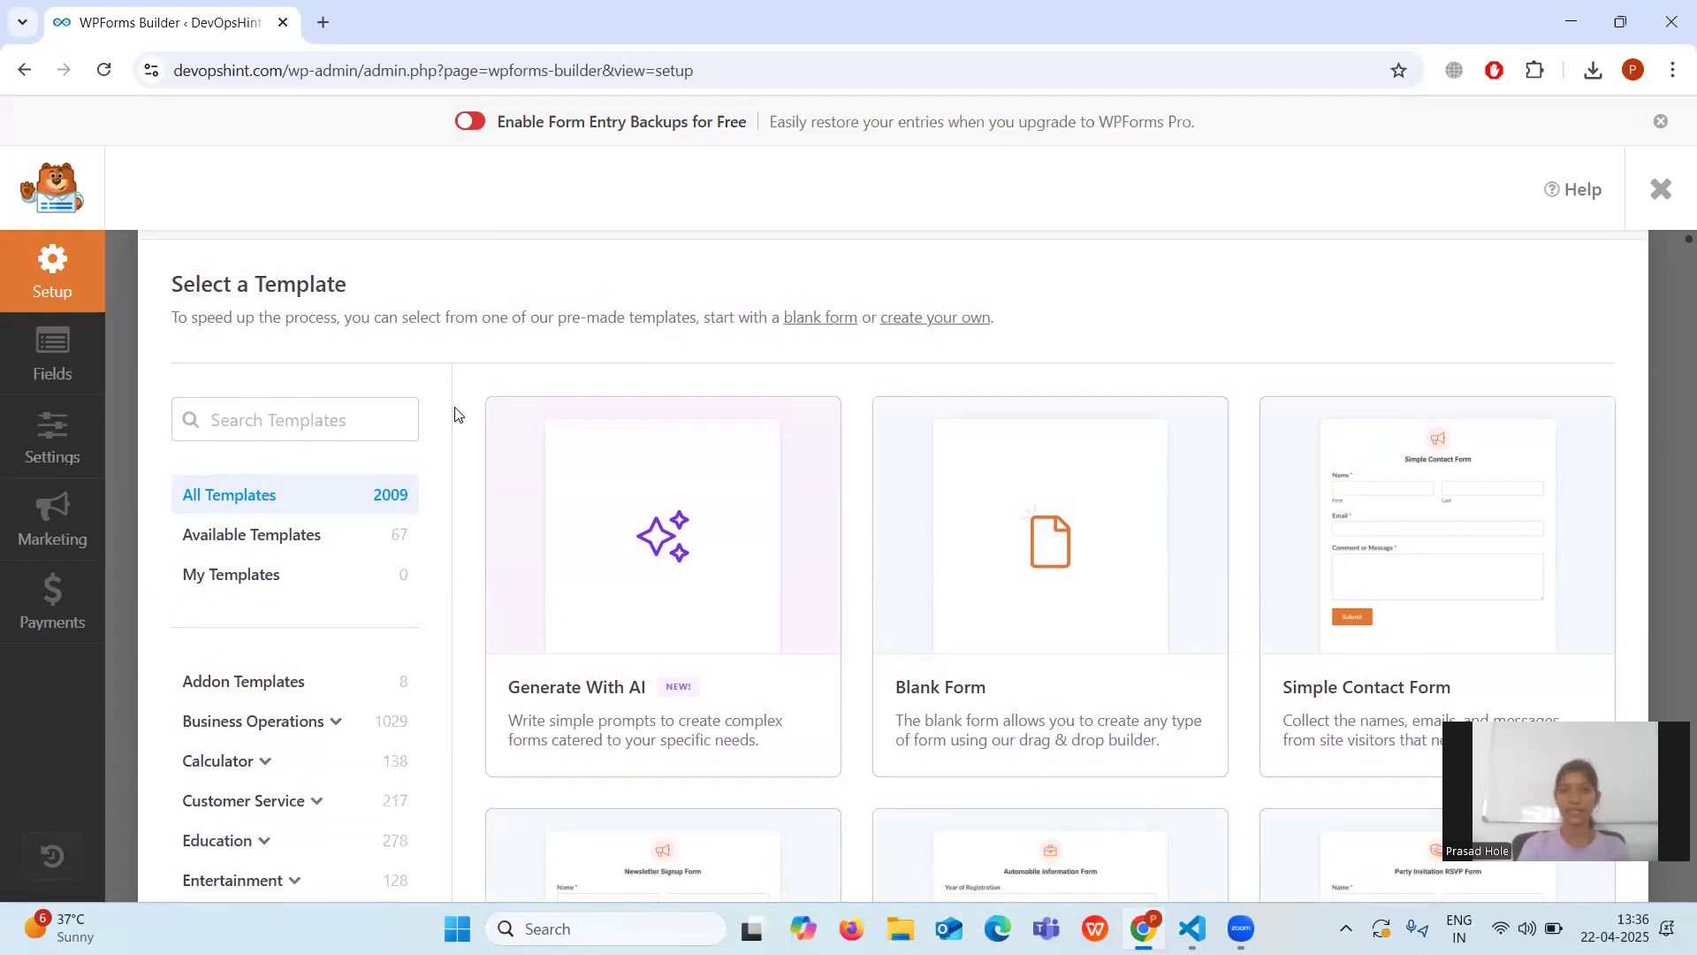
pyautogui.scroll(-4, 475, 436)
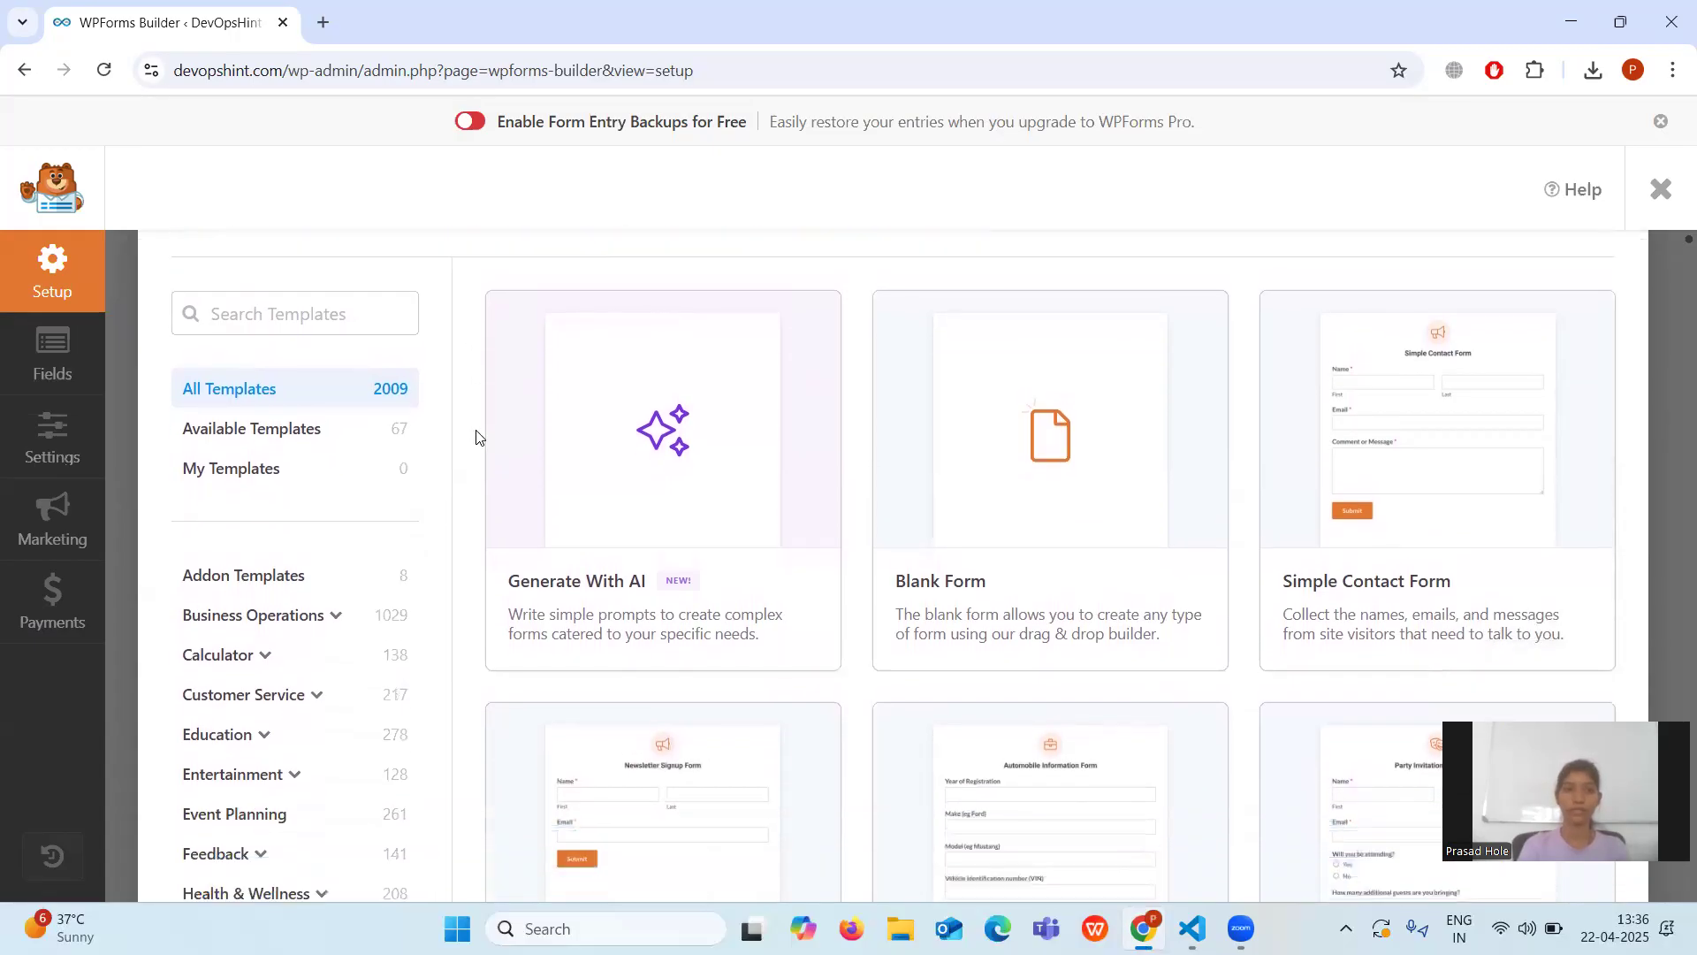
pyautogui.scroll(-1, 476, 437)
pyautogui.scroll(2, 476, 436)
pyautogui.scroll(1, 476, 437)
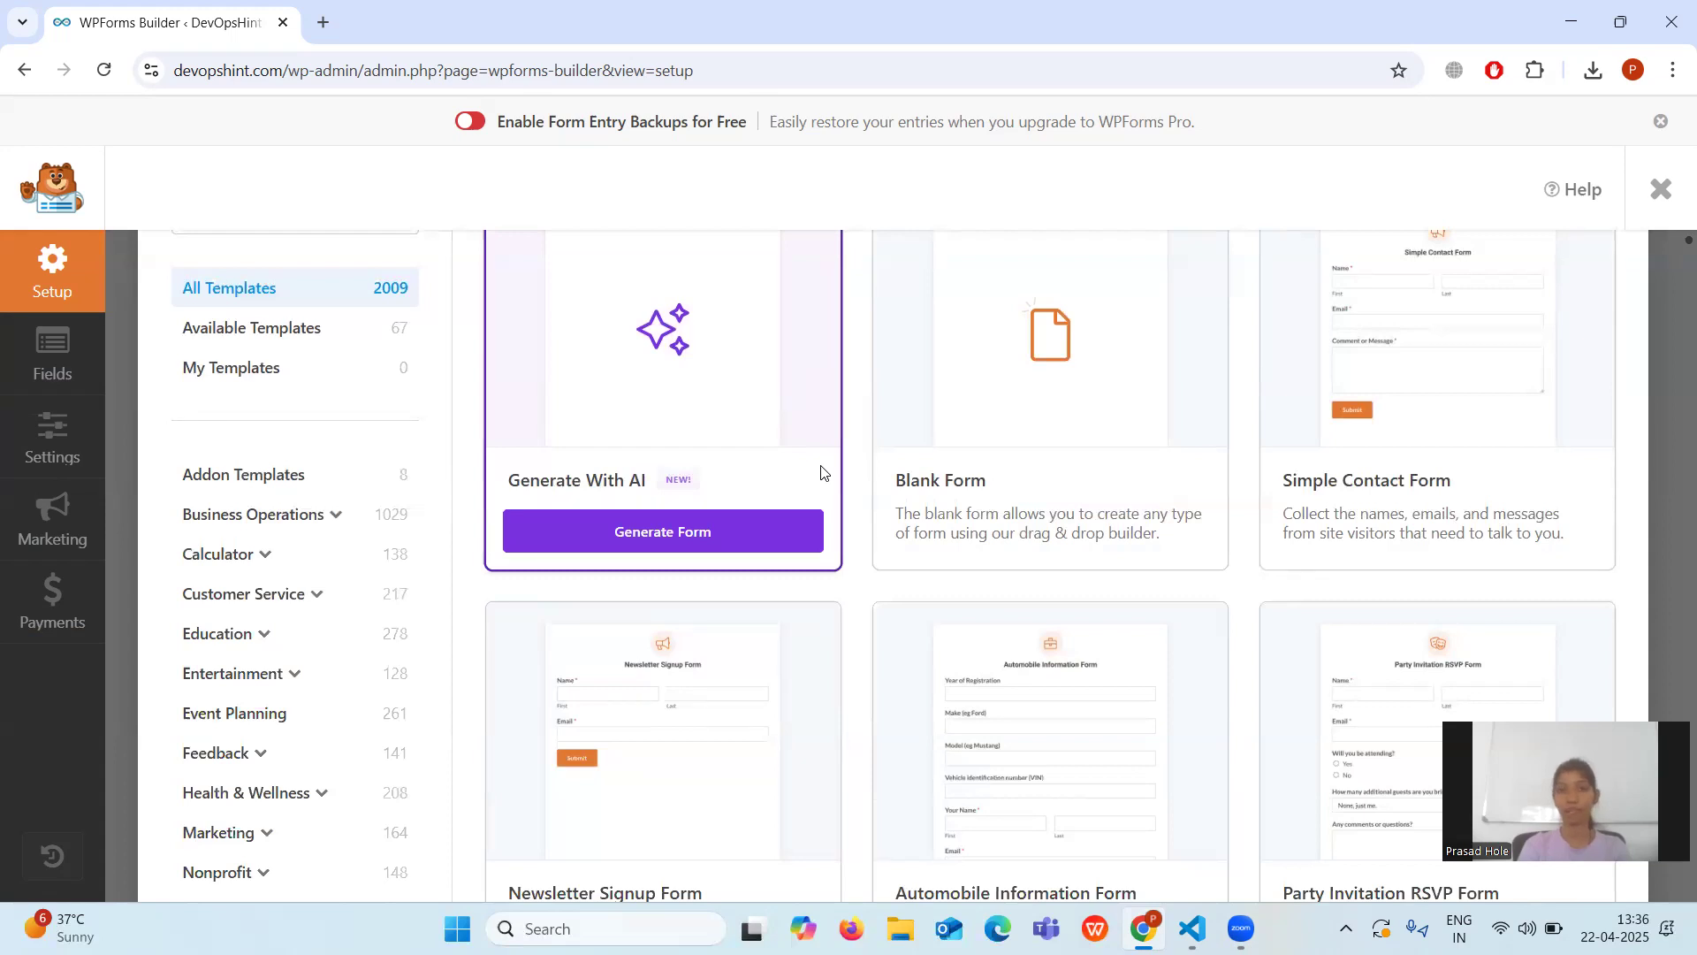
pyautogui.moveTo(1046, 447)
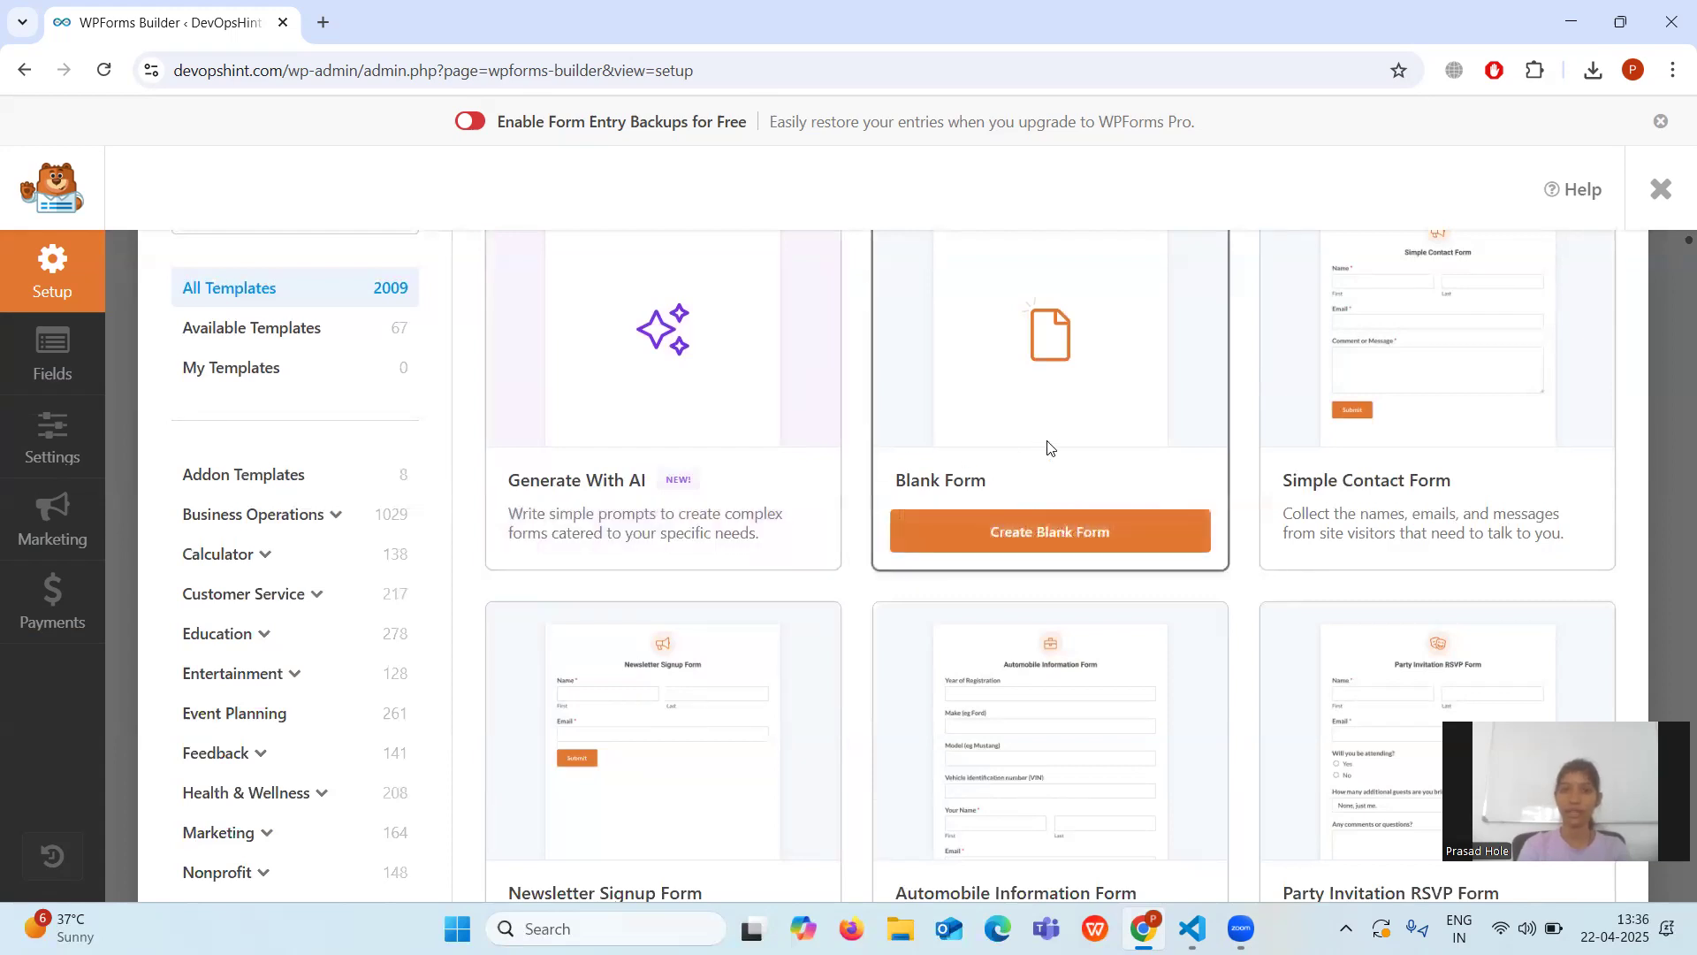
pyautogui.scroll(-1, 1046, 447)
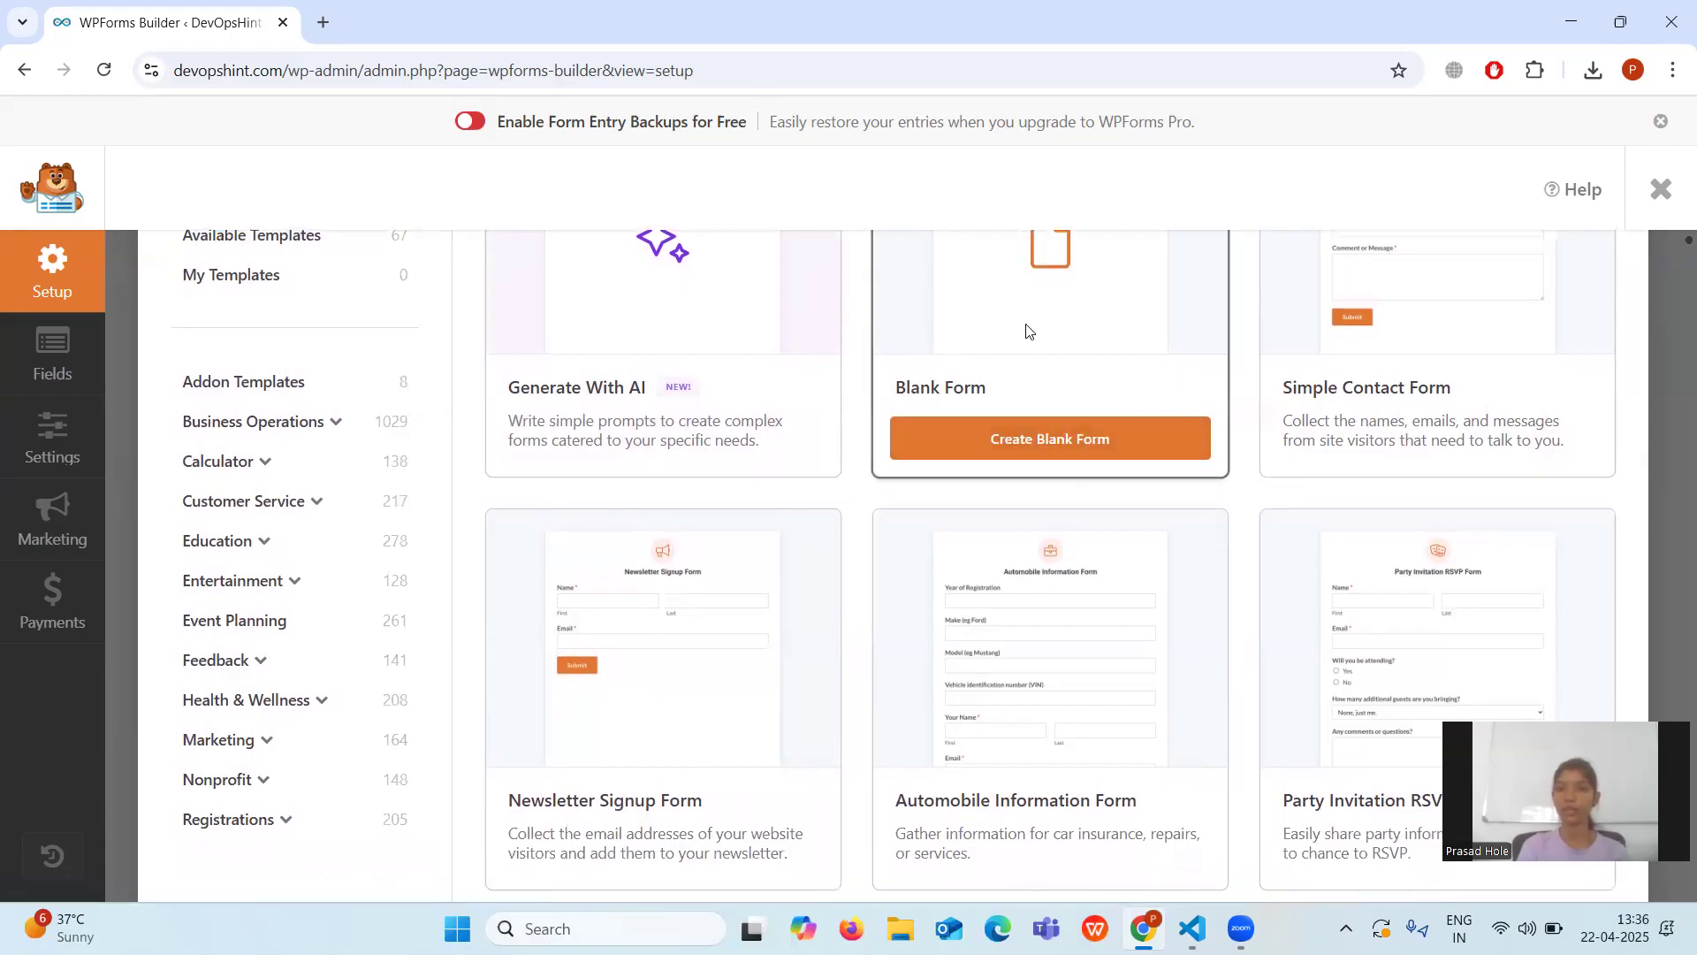
pyautogui.scroll(1, 1028, 330)
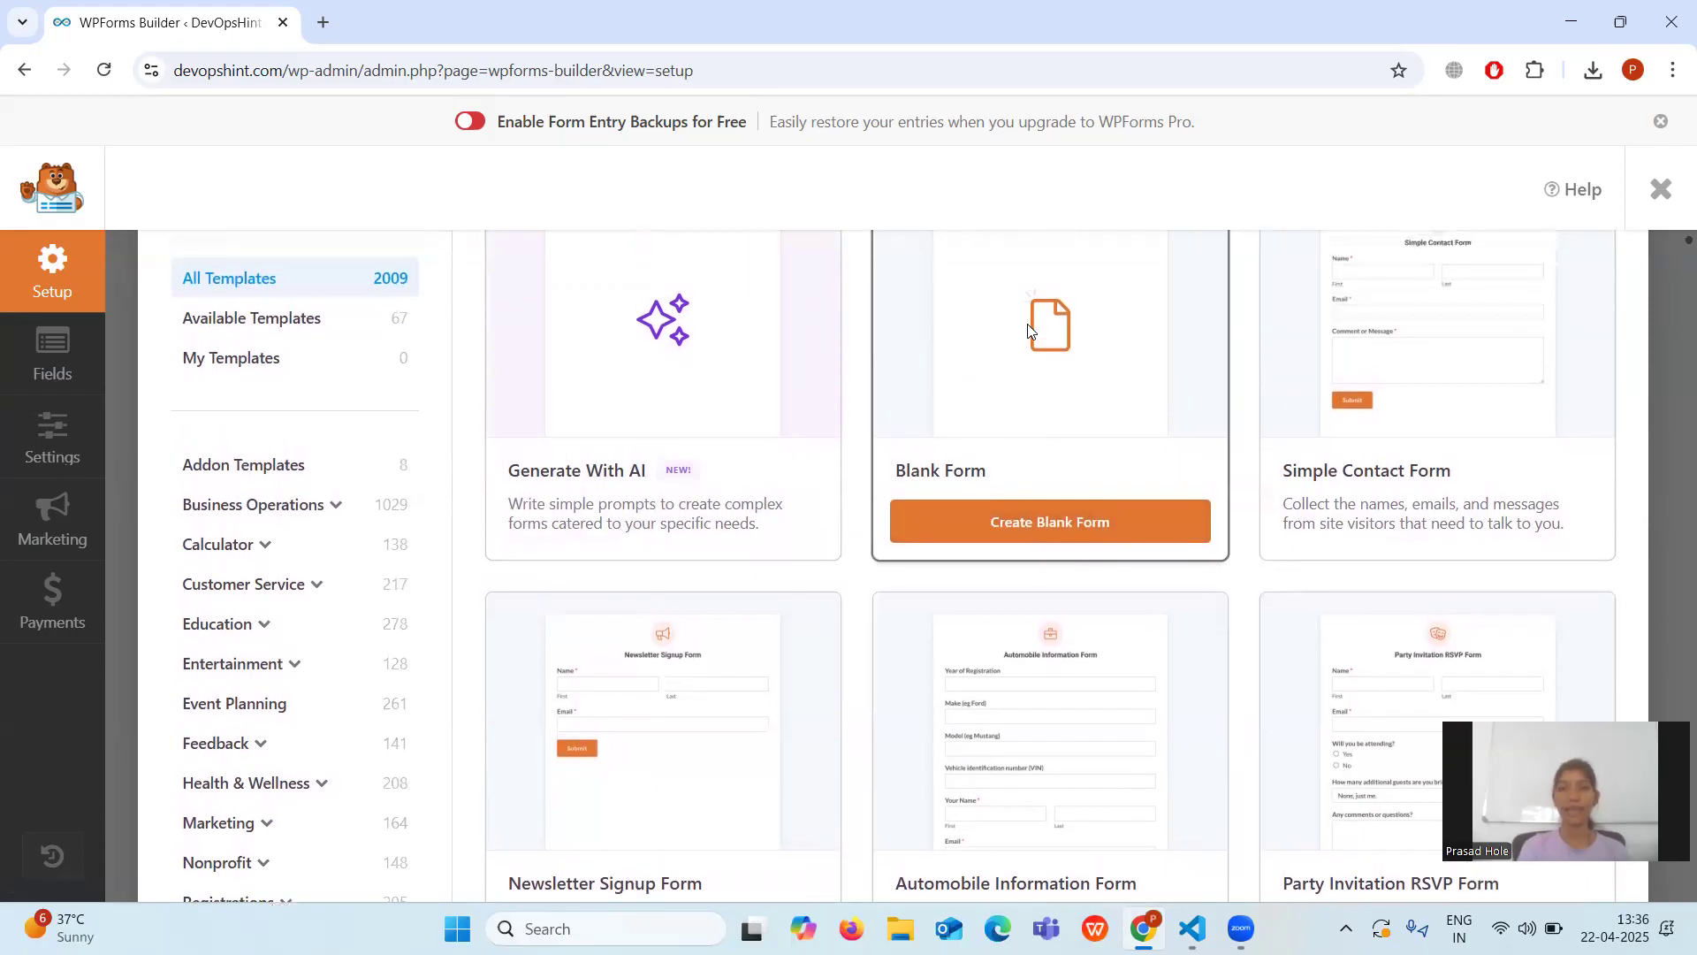
pyautogui.scroll(1, 1028, 331)
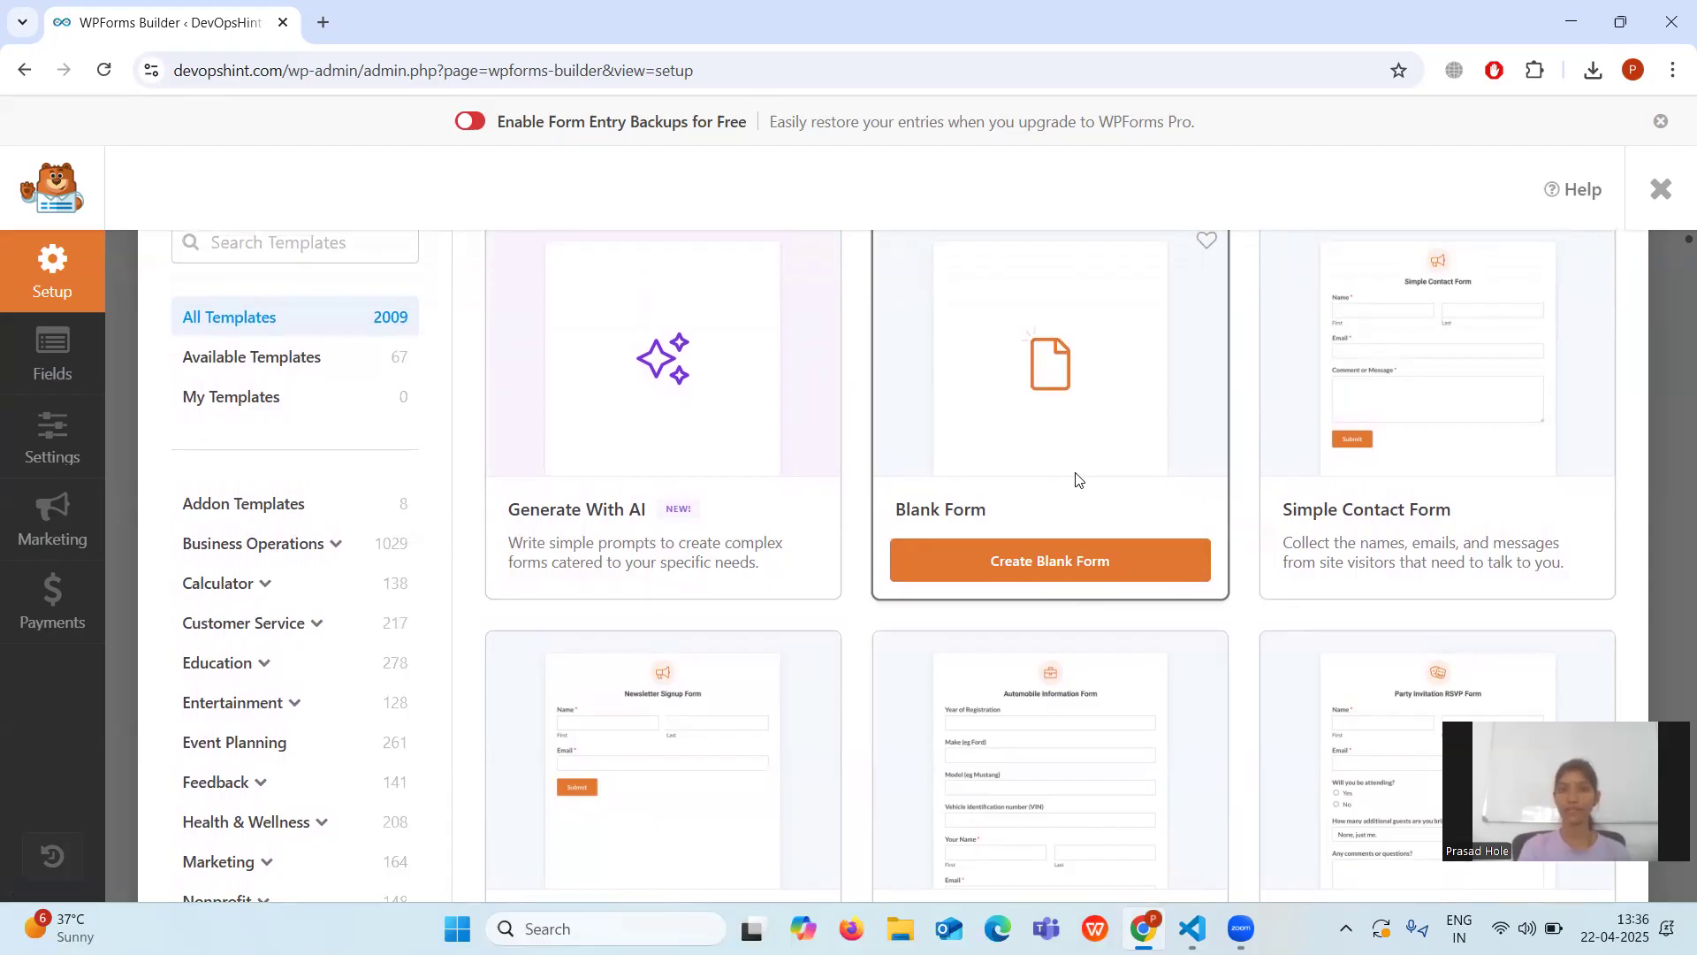
pyautogui.scroll(-2, 1076, 480)
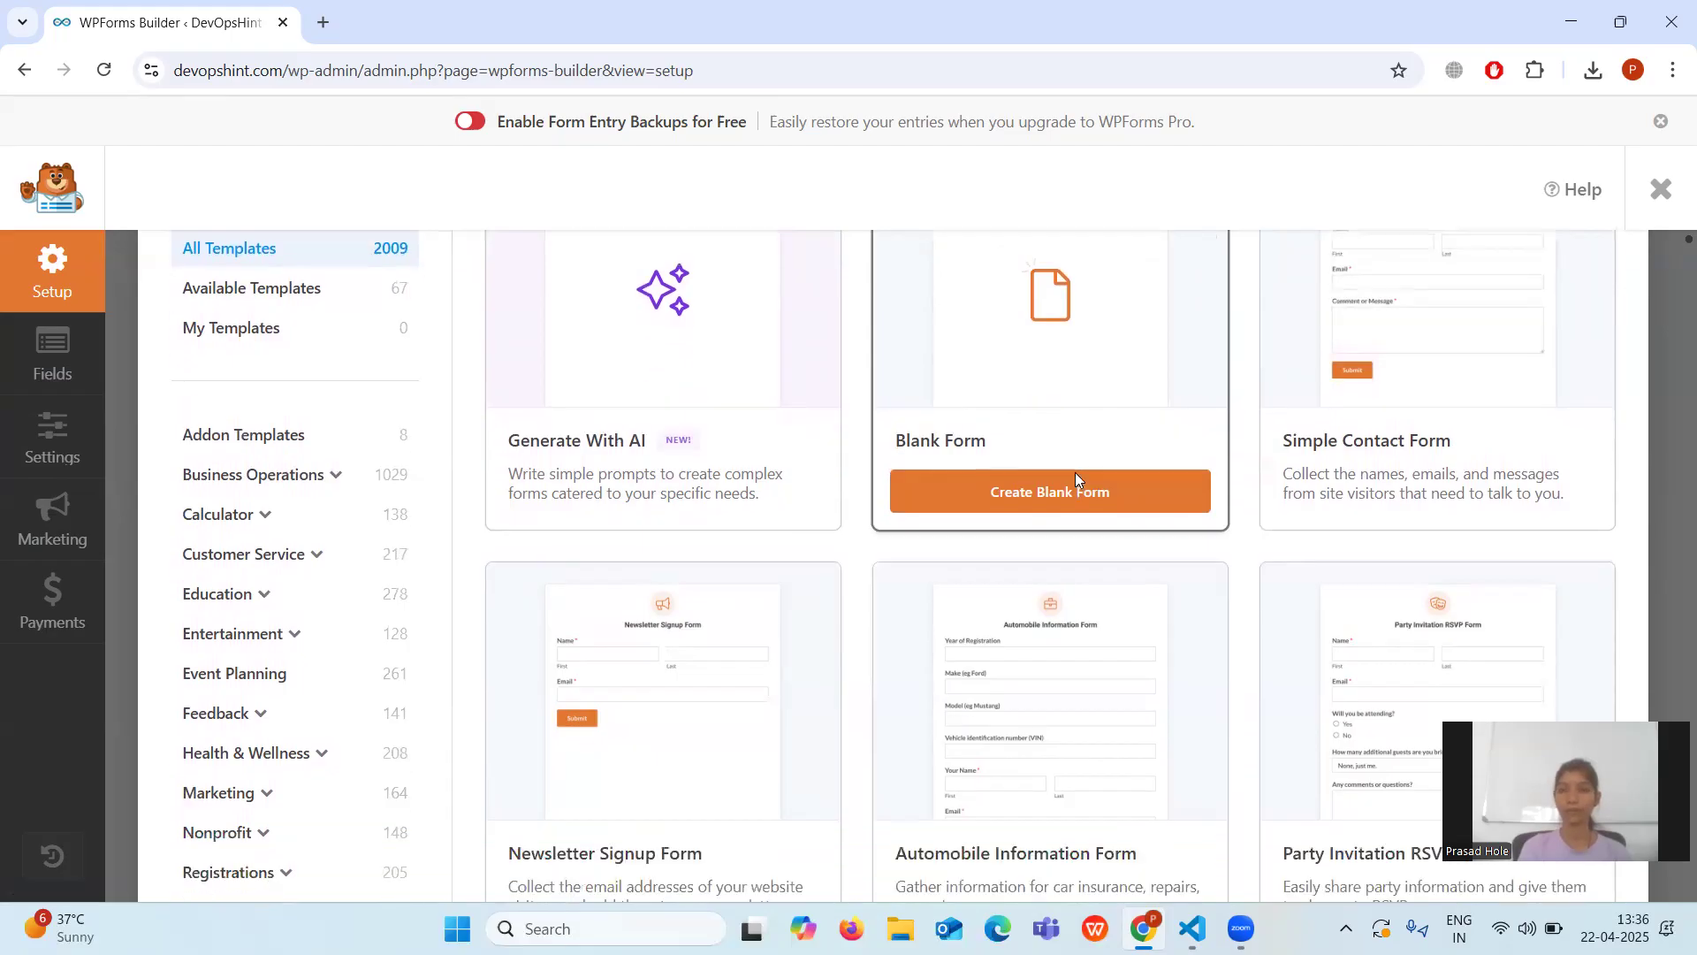
pyautogui.moveTo(1411, 331)
pyautogui.scroll(2, 1410, 331)
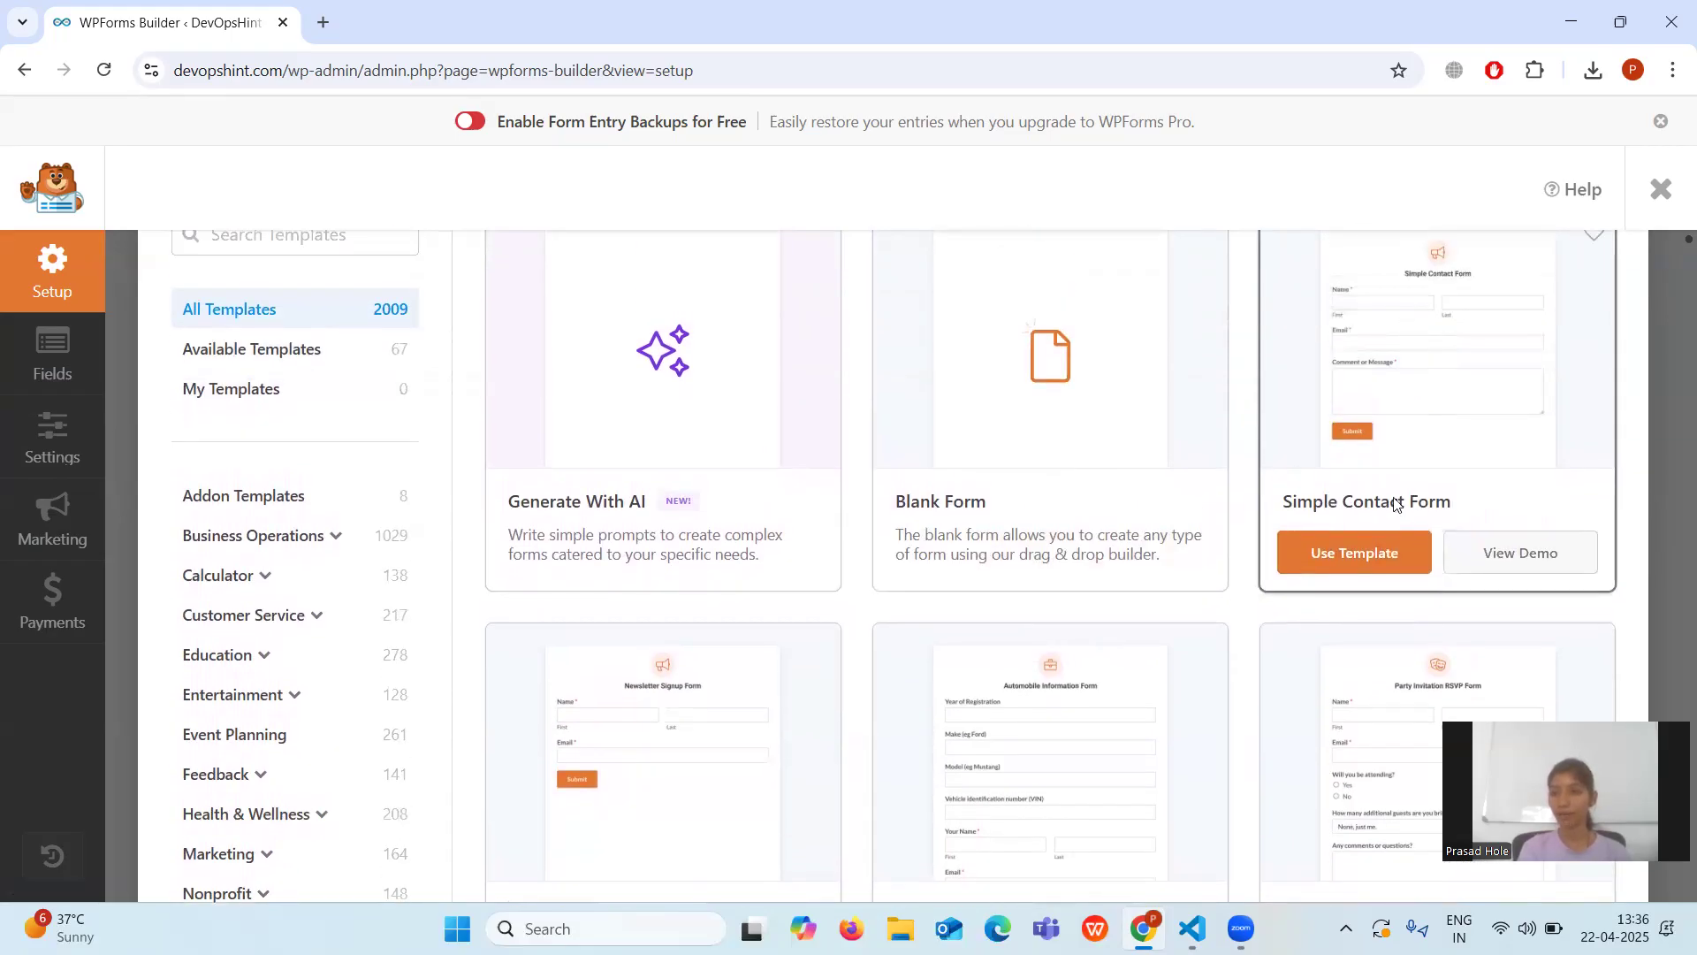
pyautogui.scroll(-1, 1395, 495)
pyautogui.moveTo(628, 780)
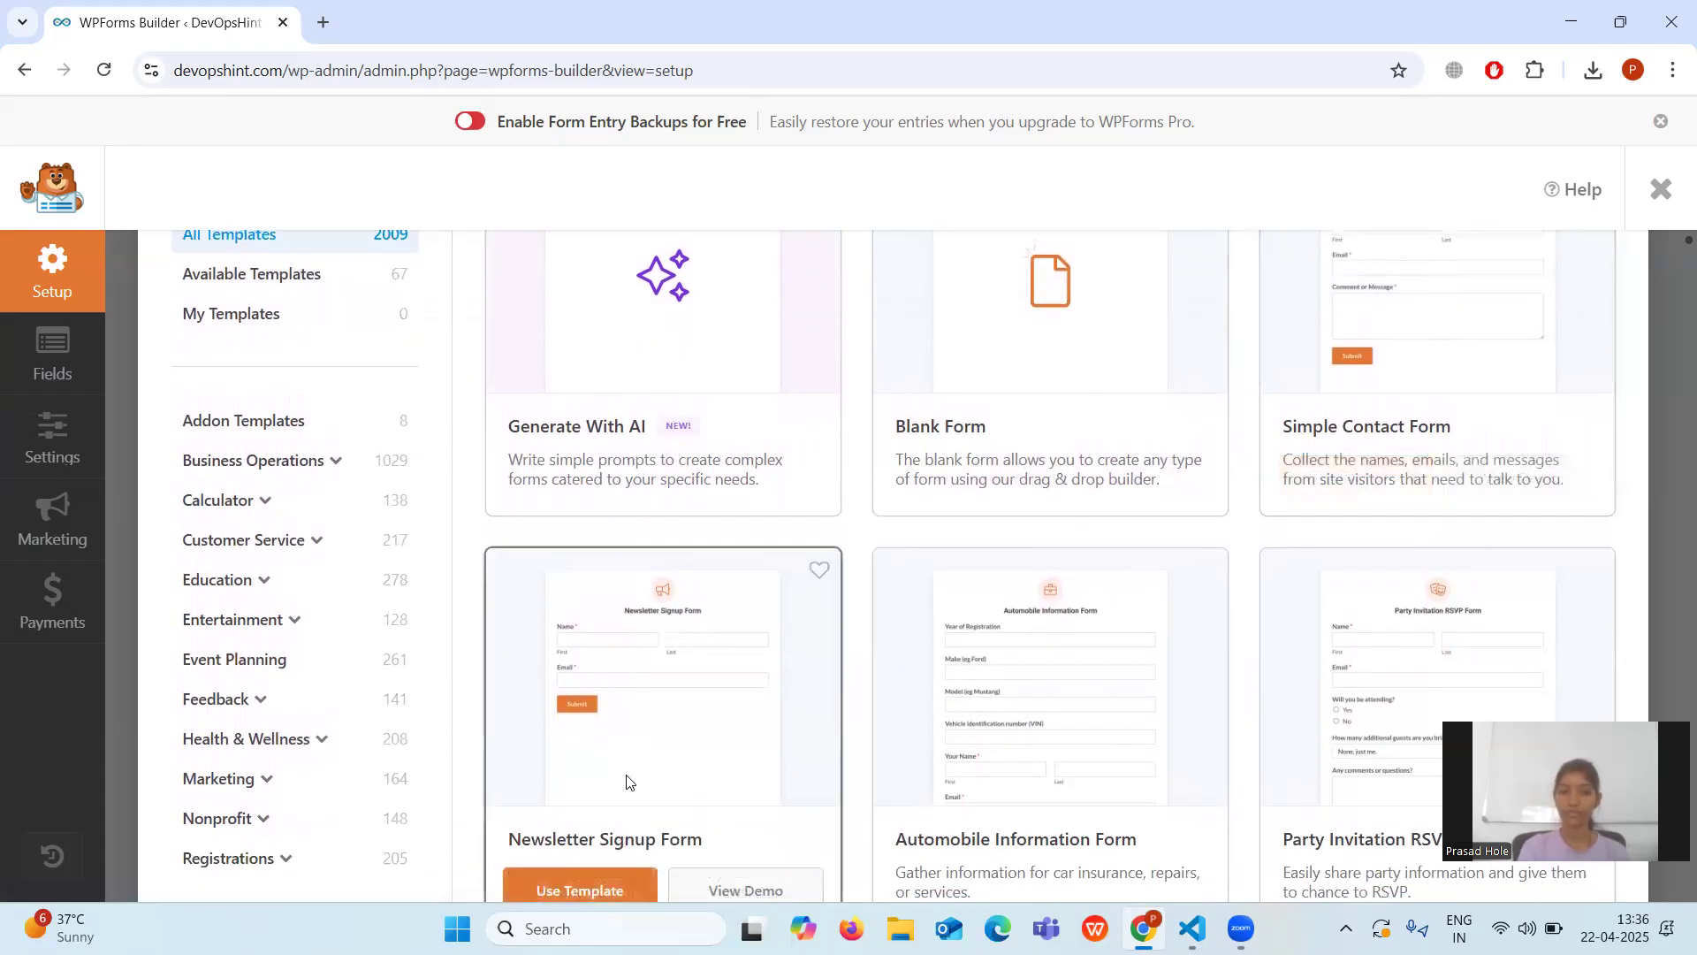
pyautogui.scroll(-3, 626, 781)
pyautogui.moveTo(1029, 623)
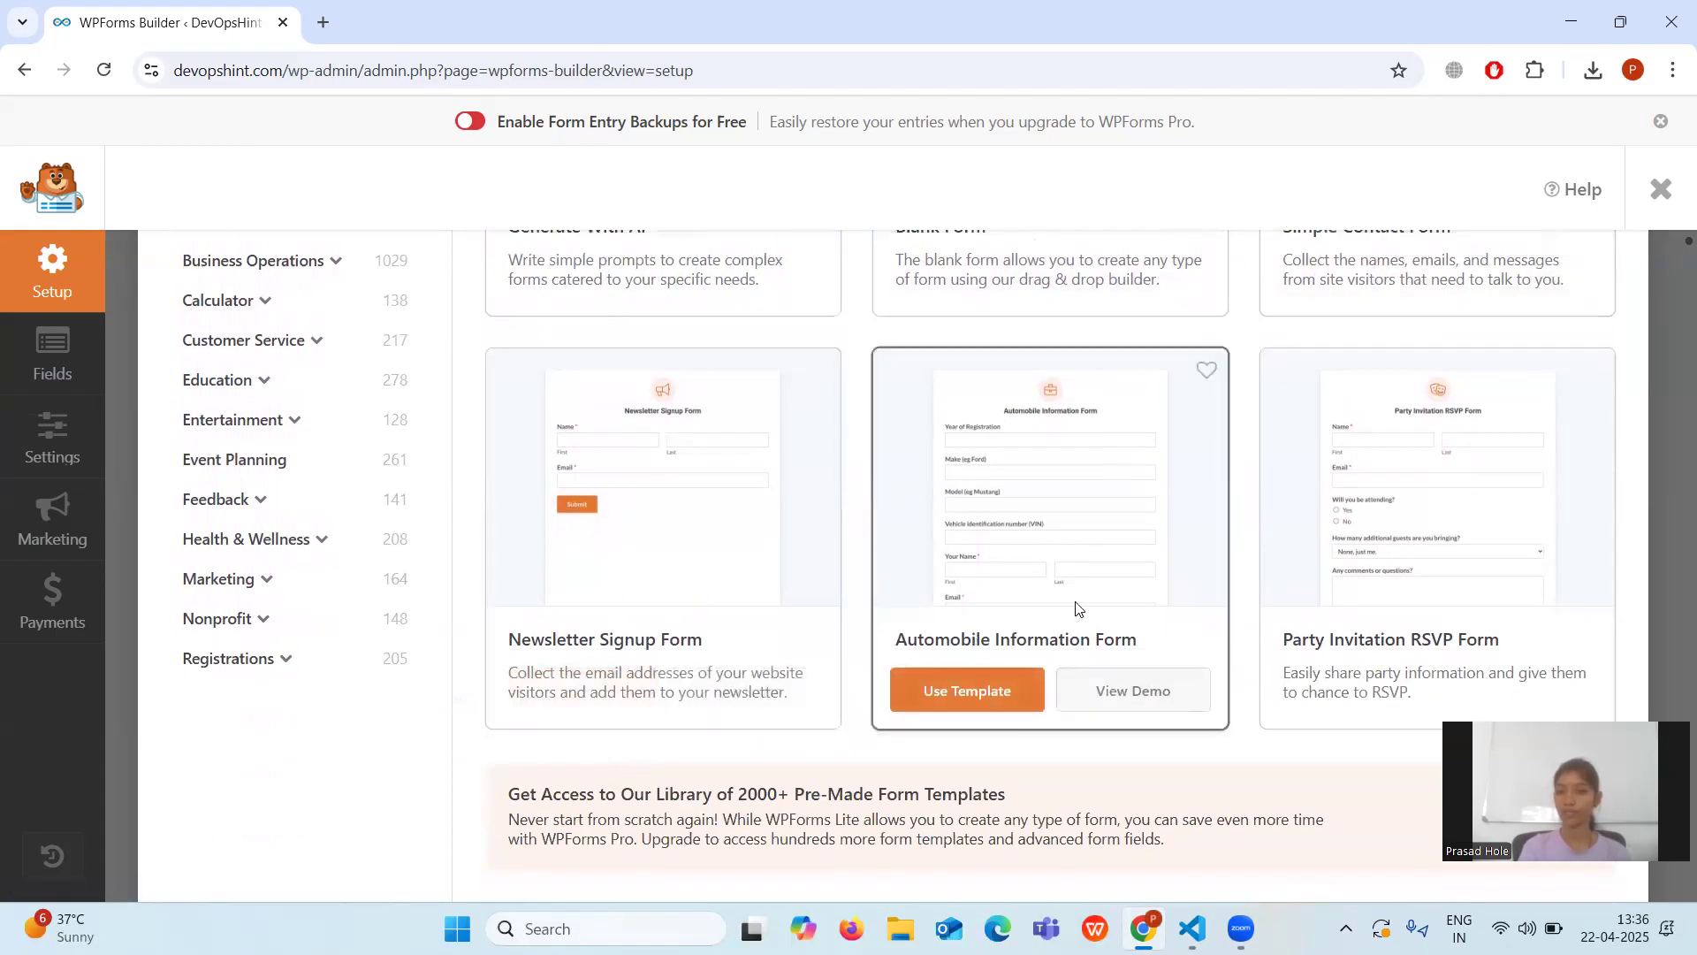
pyautogui.moveTo(1371, 531)
pyautogui.moveTo(1114, 585)
pyautogui.scroll(-5, 1114, 585)
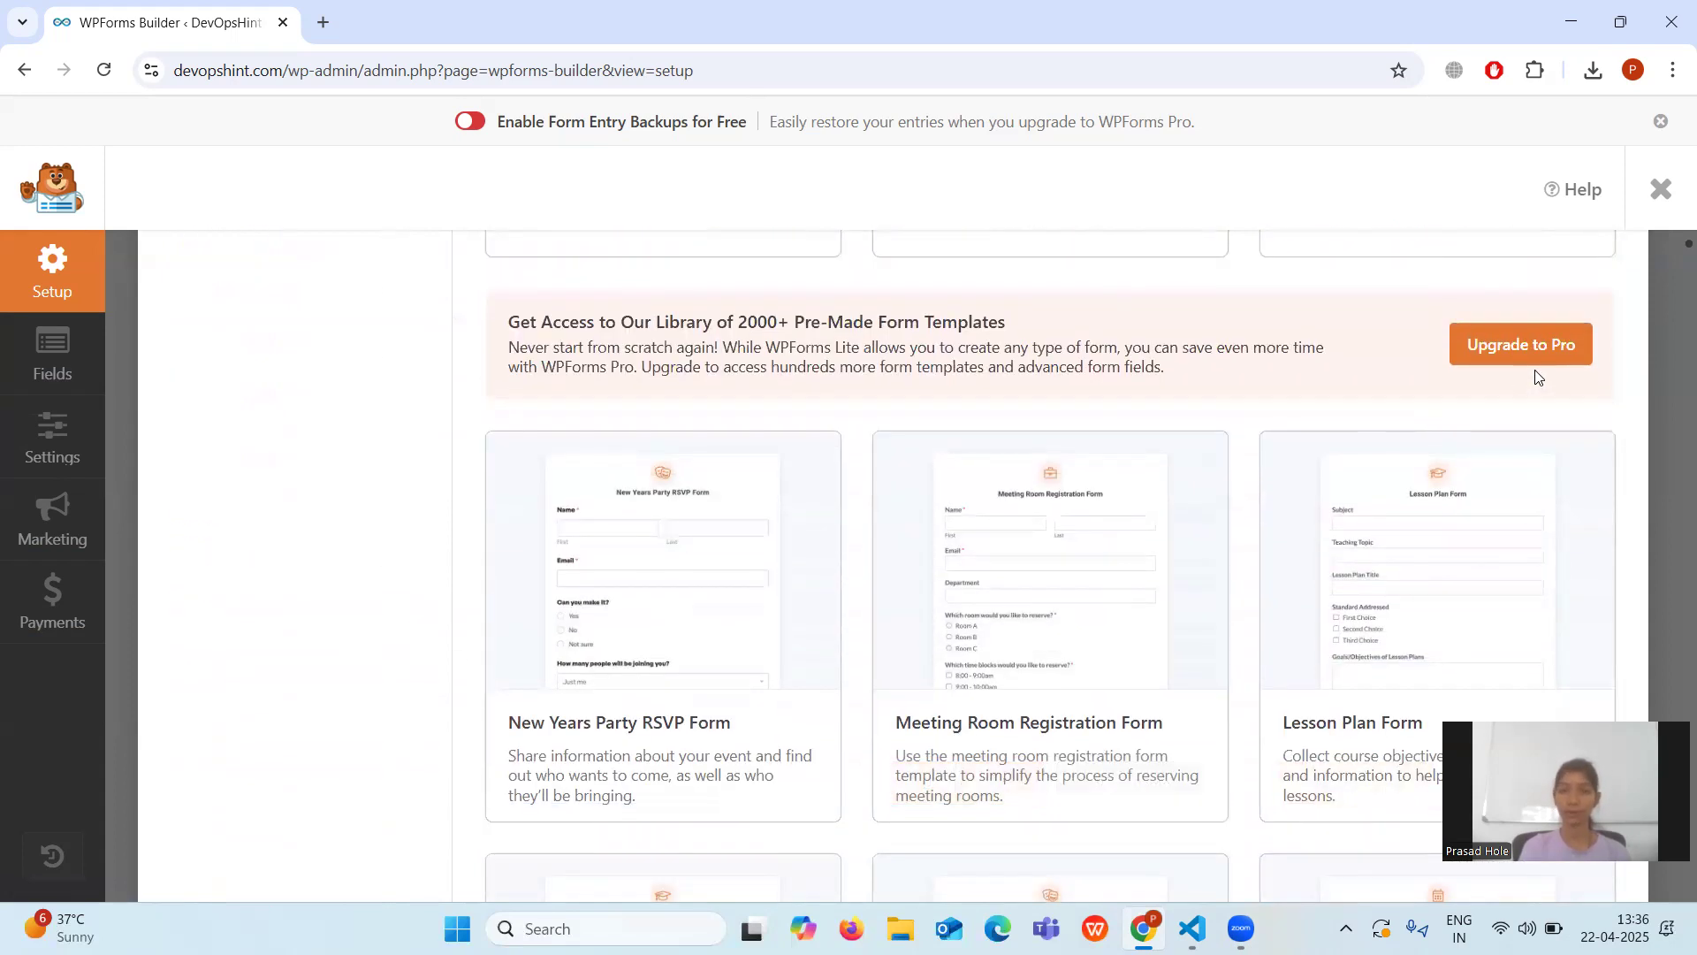
pyautogui.scroll(-1, 1094, 595)
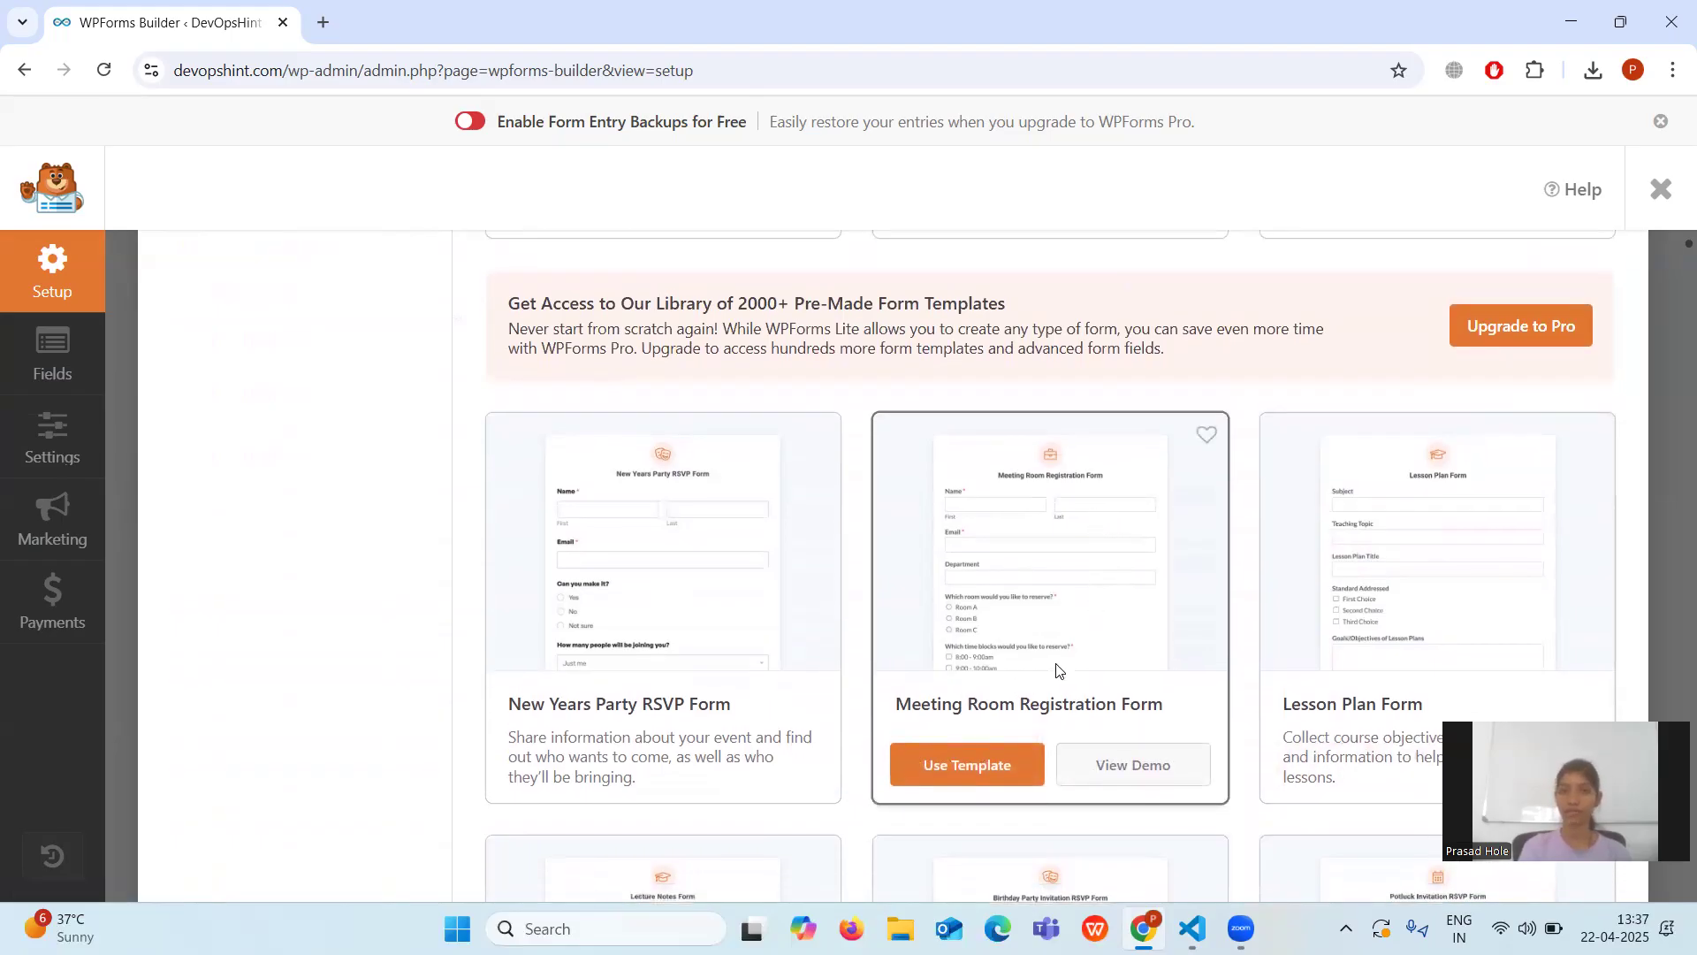
pyautogui.moveTo(548, 670)
pyautogui.scroll(8, 1110, 531)
pyautogui.scroll(3, 1110, 530)
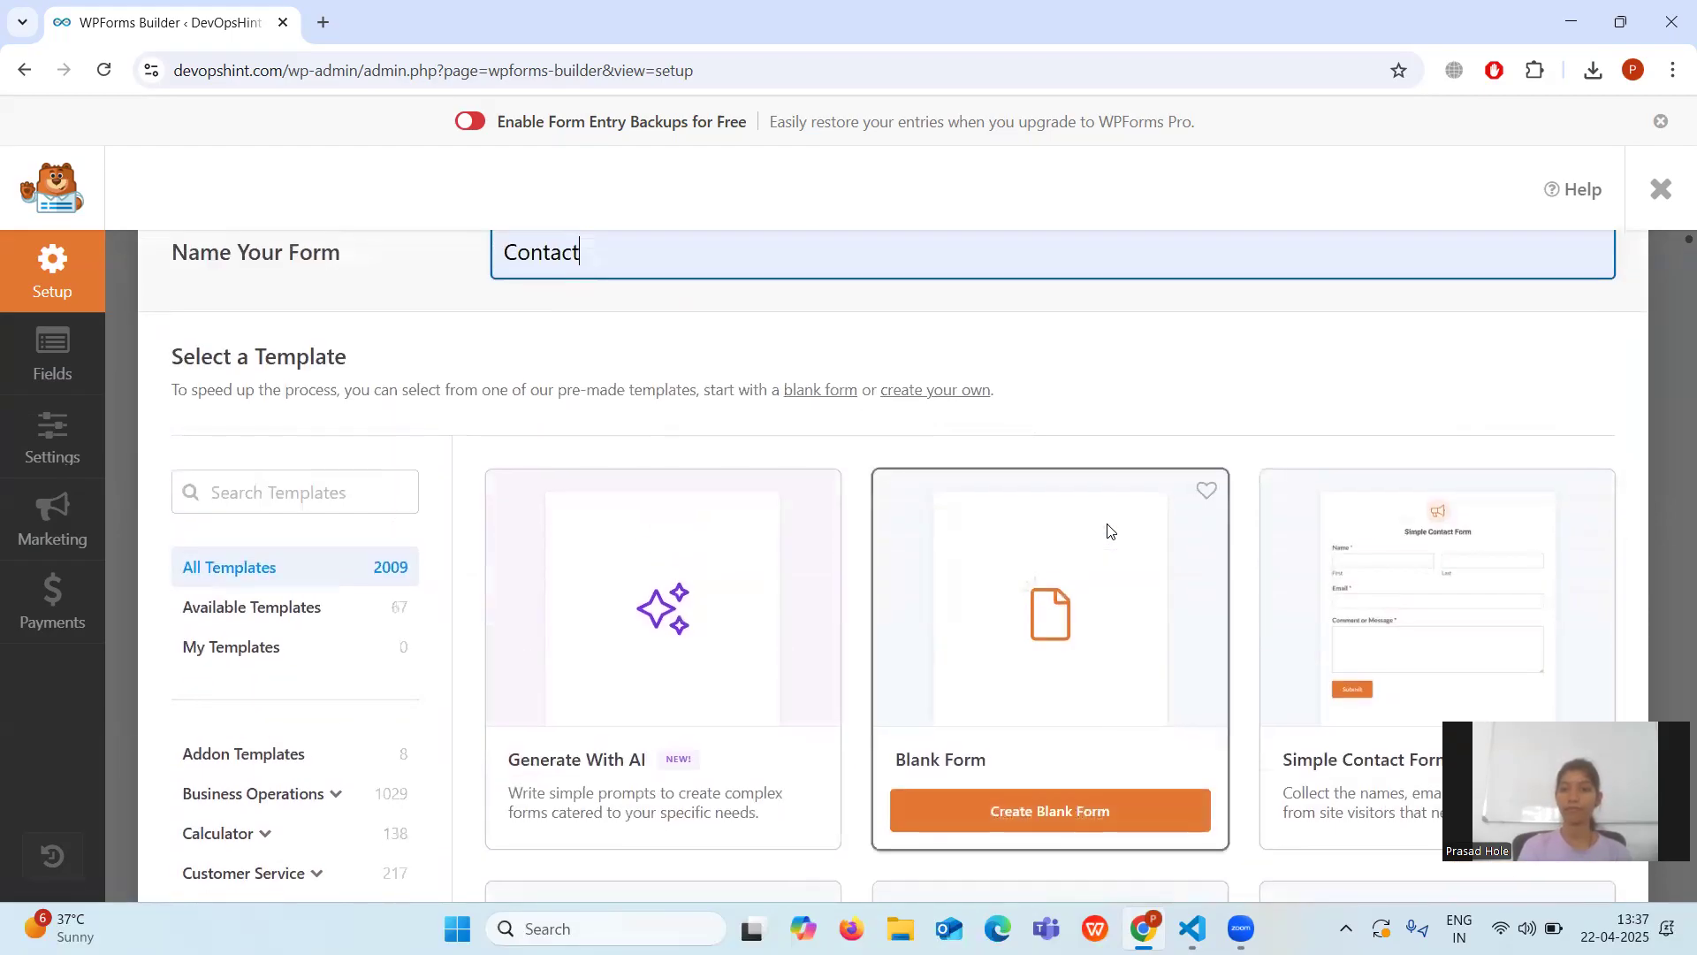
pyautogui.scroll(-1, 1110, 530)
pyautogui.scroll(-1, 1110, 530)
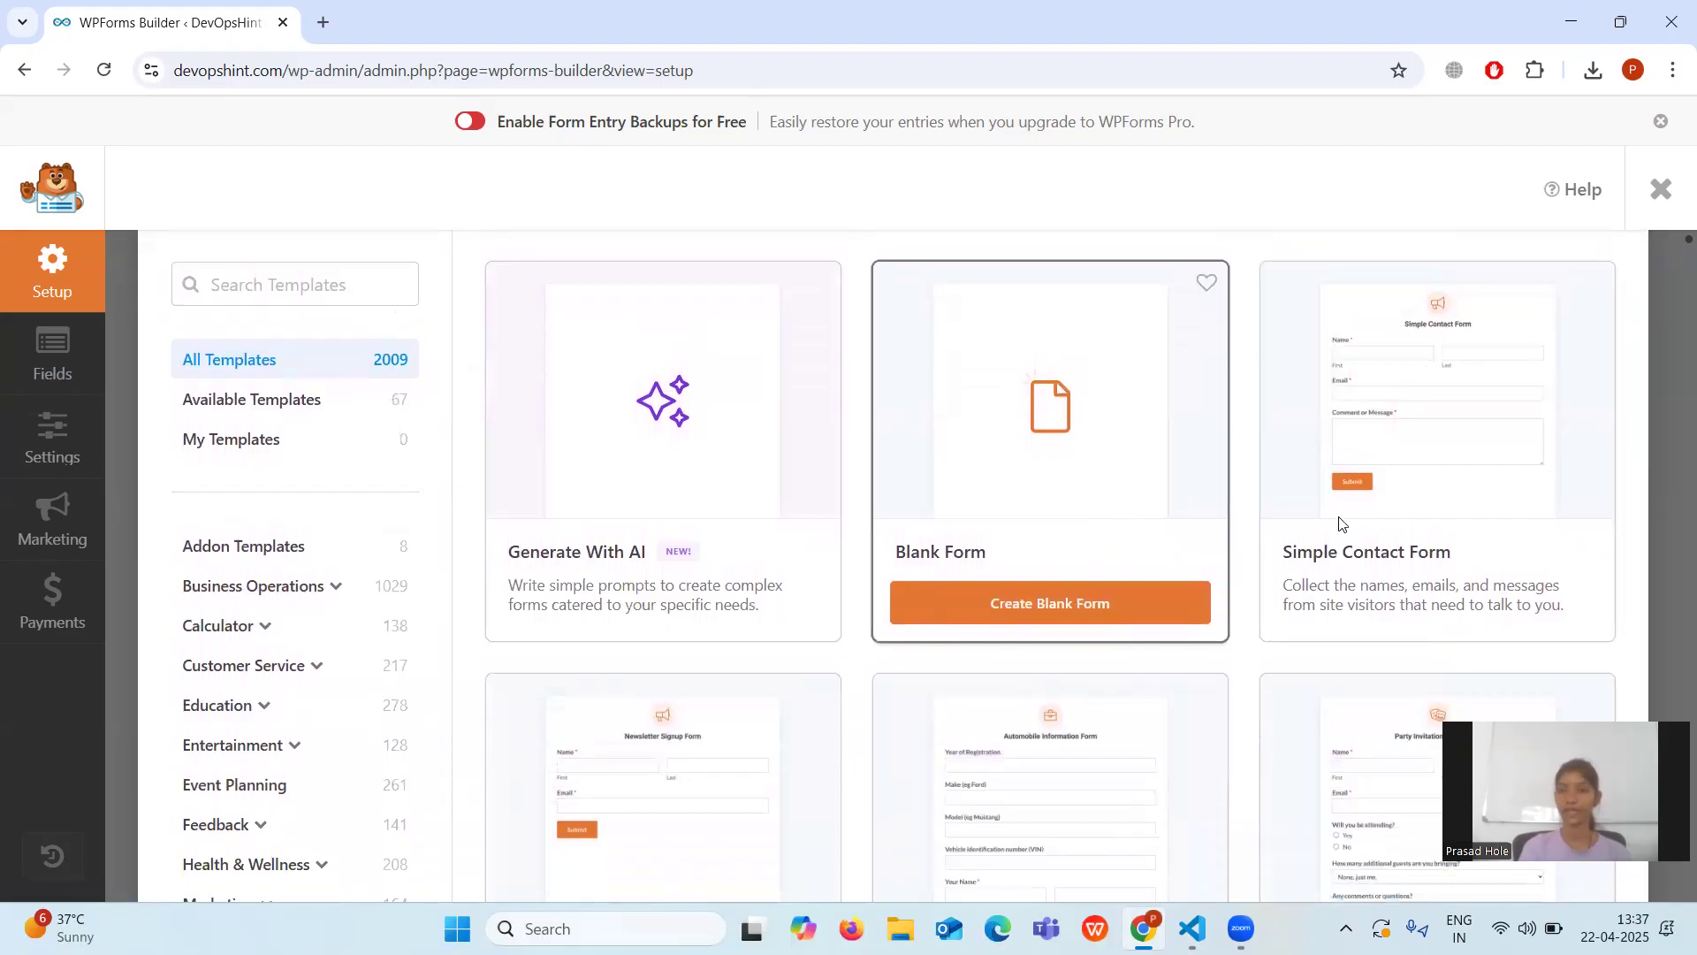
pyautogui.moveTo(1515, 503)
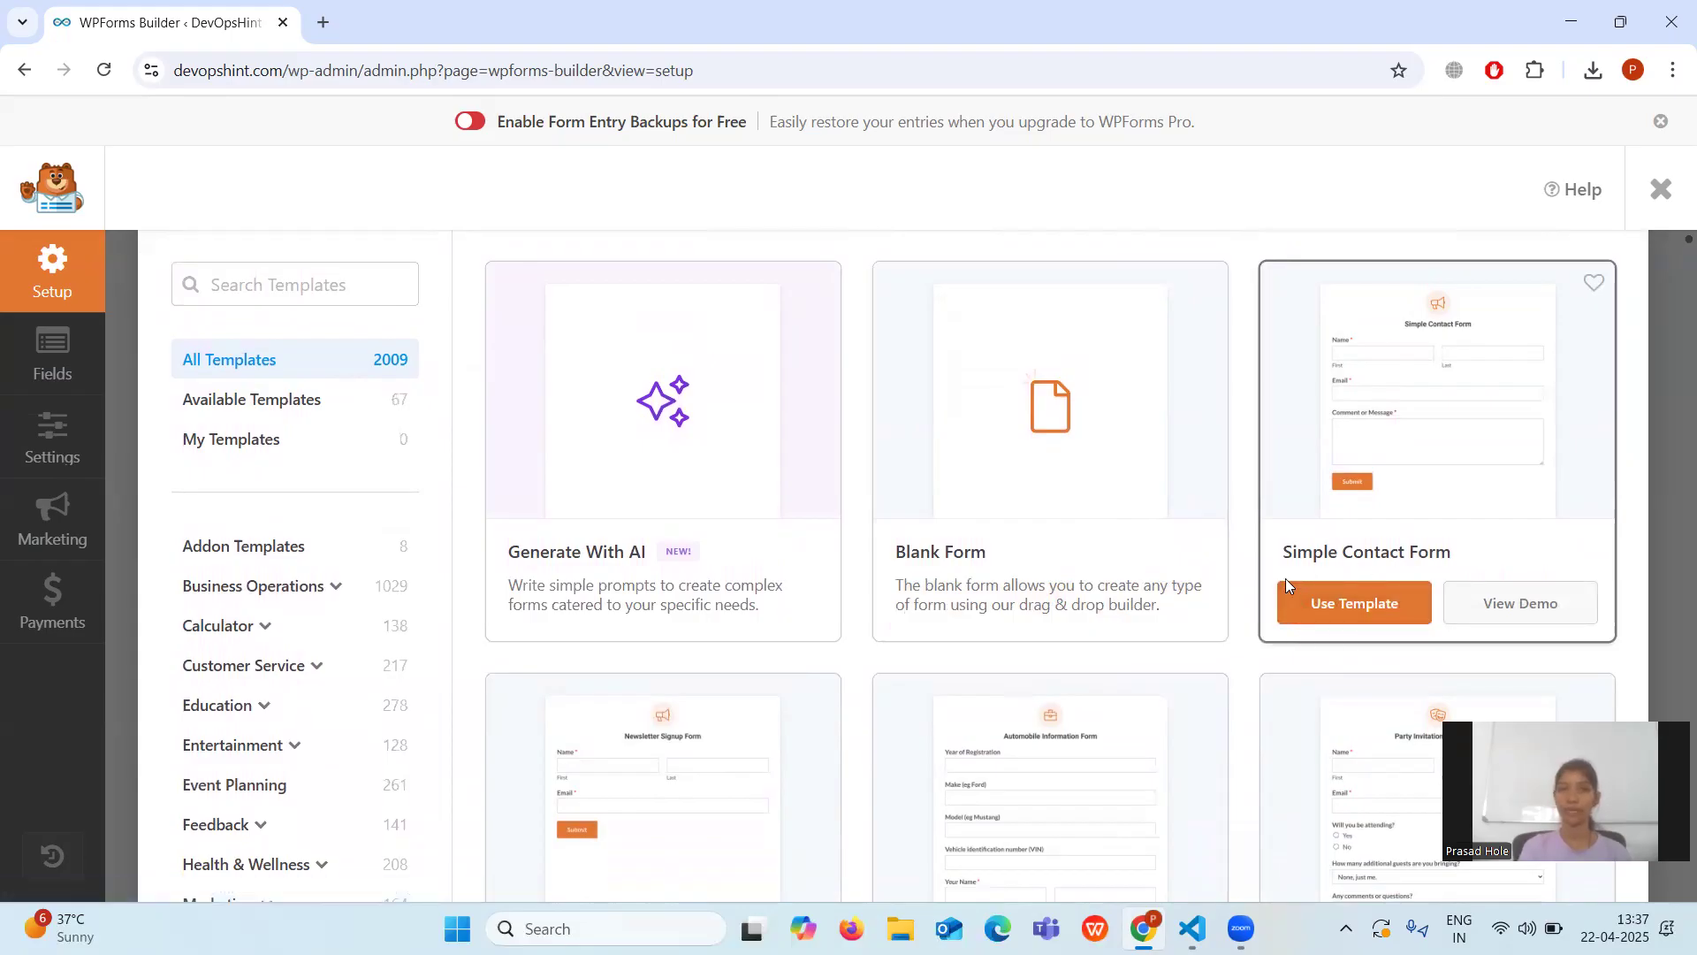
# Start the Contact form from the Simple Contact Form template.
pyautogui.click(1317, 613)
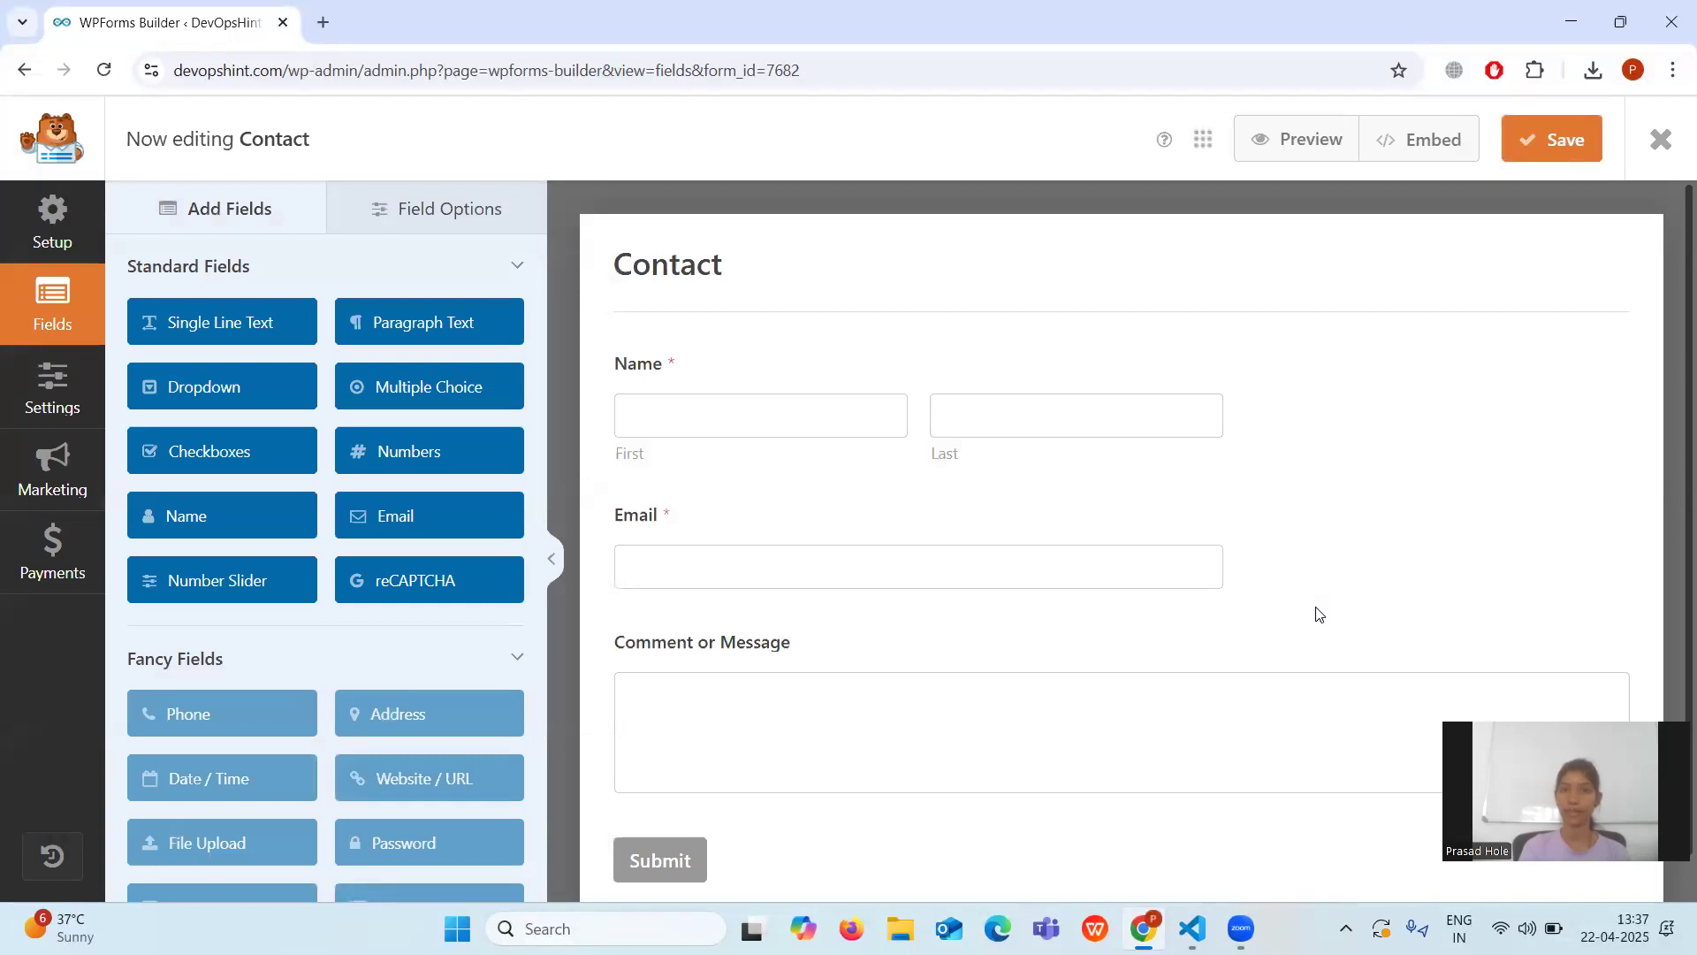
pyautogui.scroll(-1, 894, 473)
pyautogui.scroll(2, 893, 475)
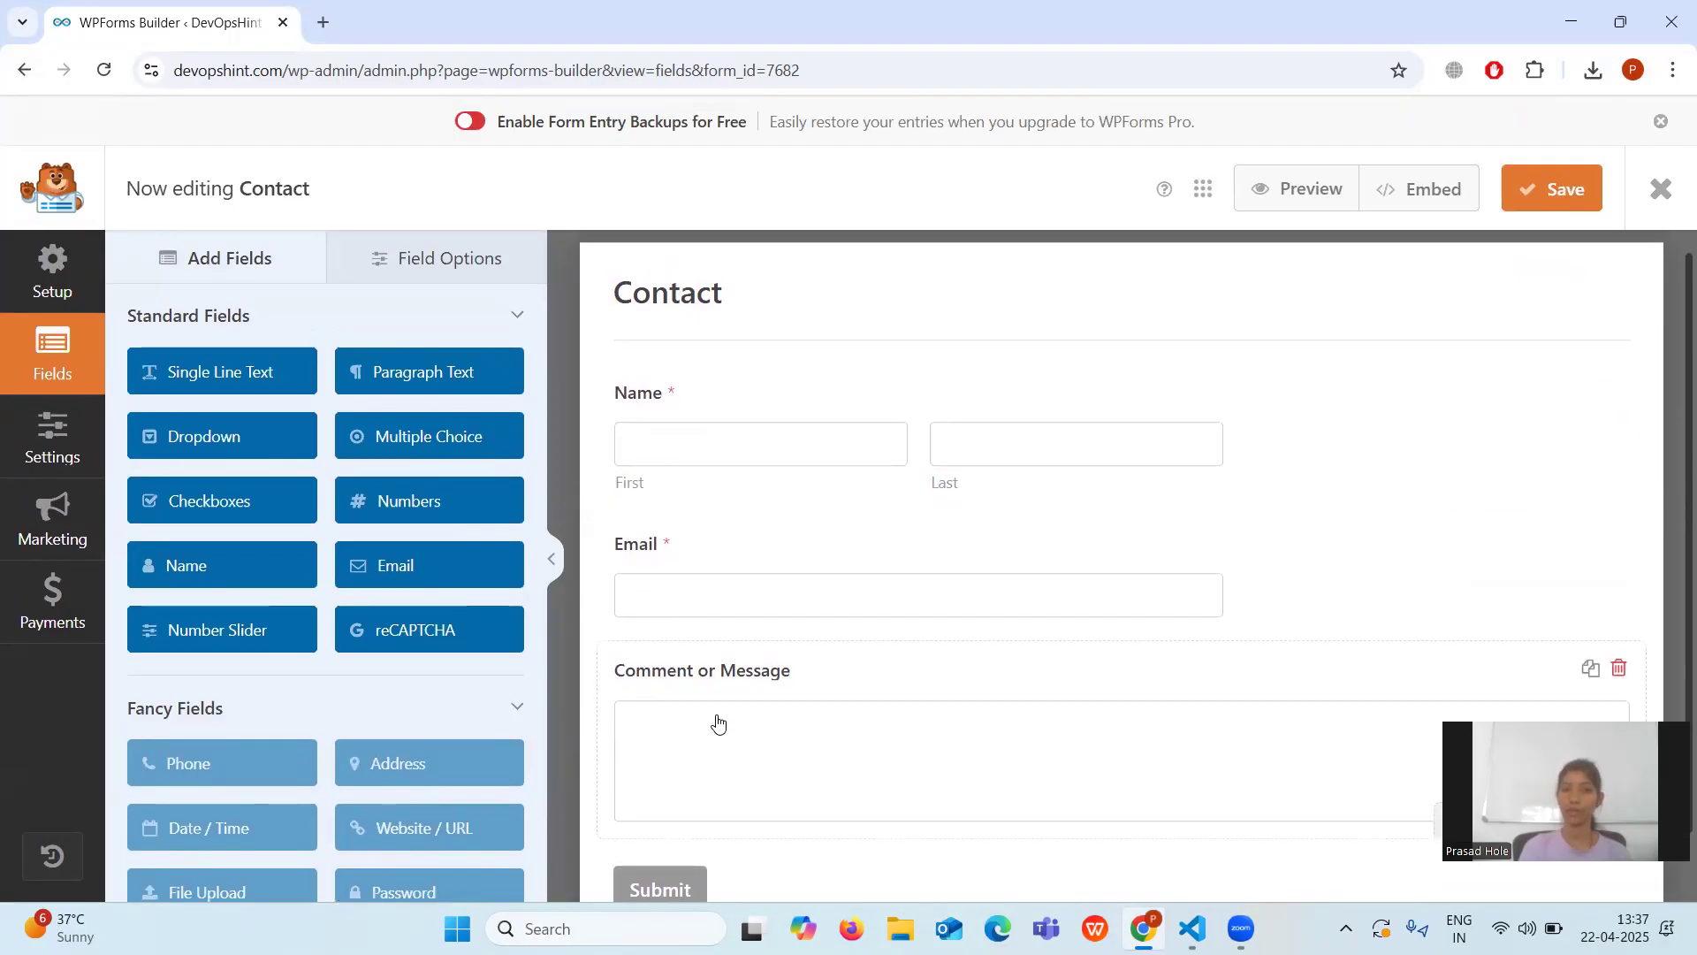
pyautogui.scroll(-1, 714, 720)
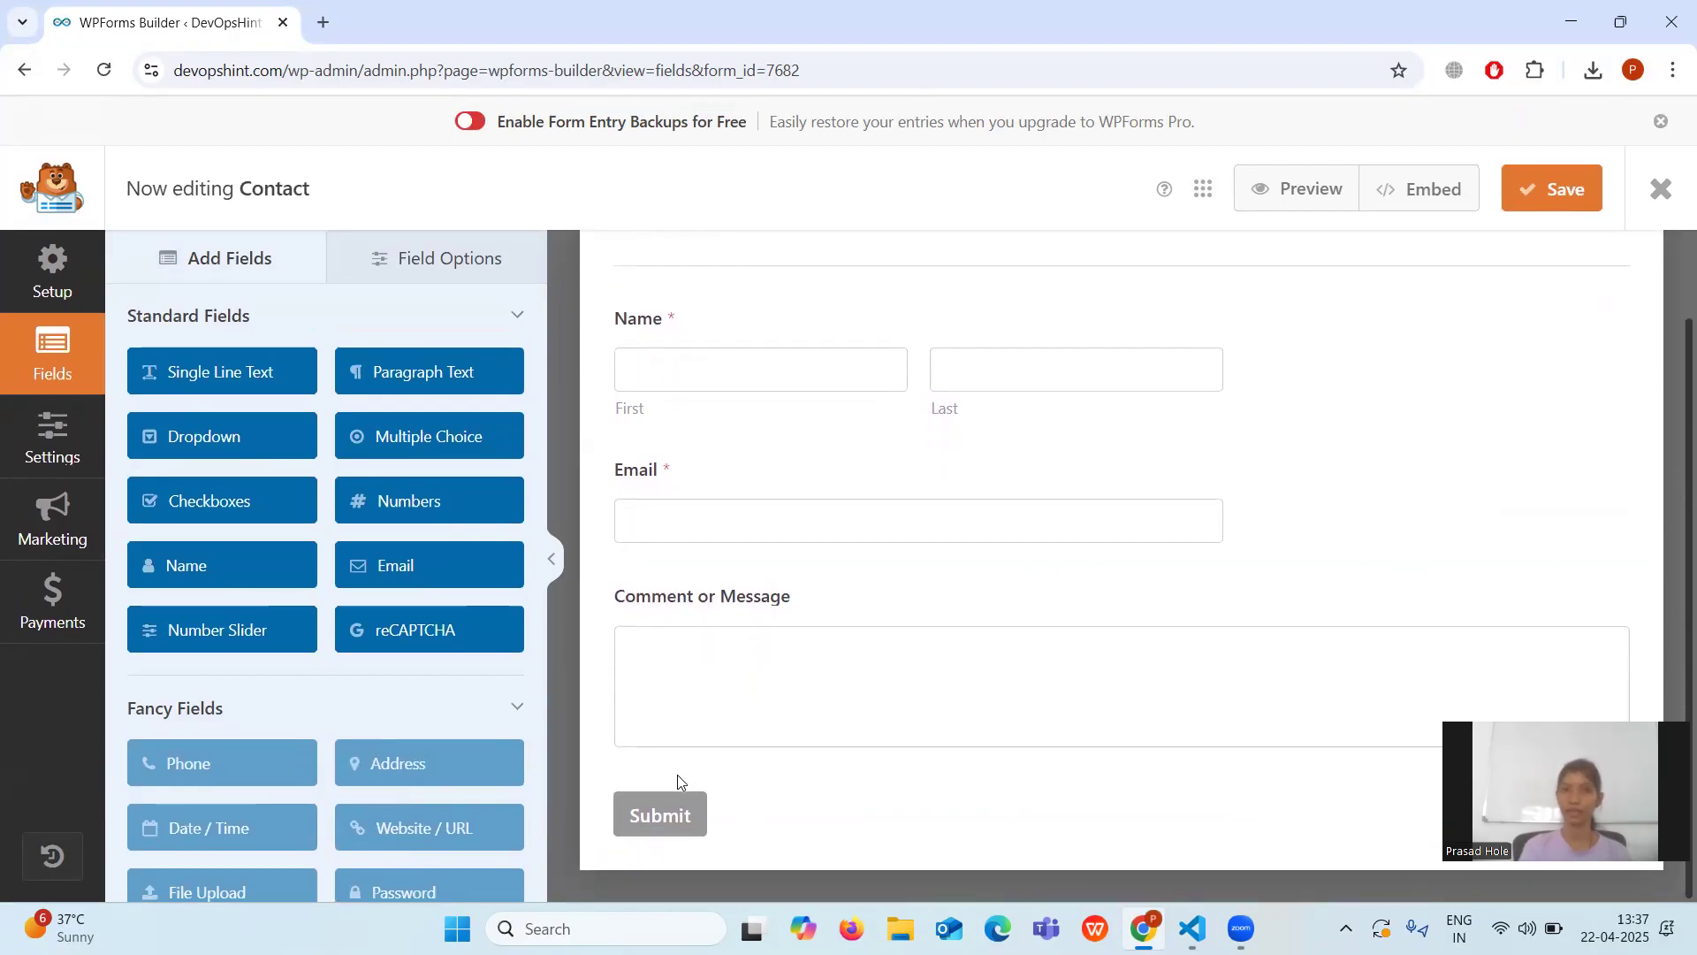
pyautogui.scroll(1, 864, 640)
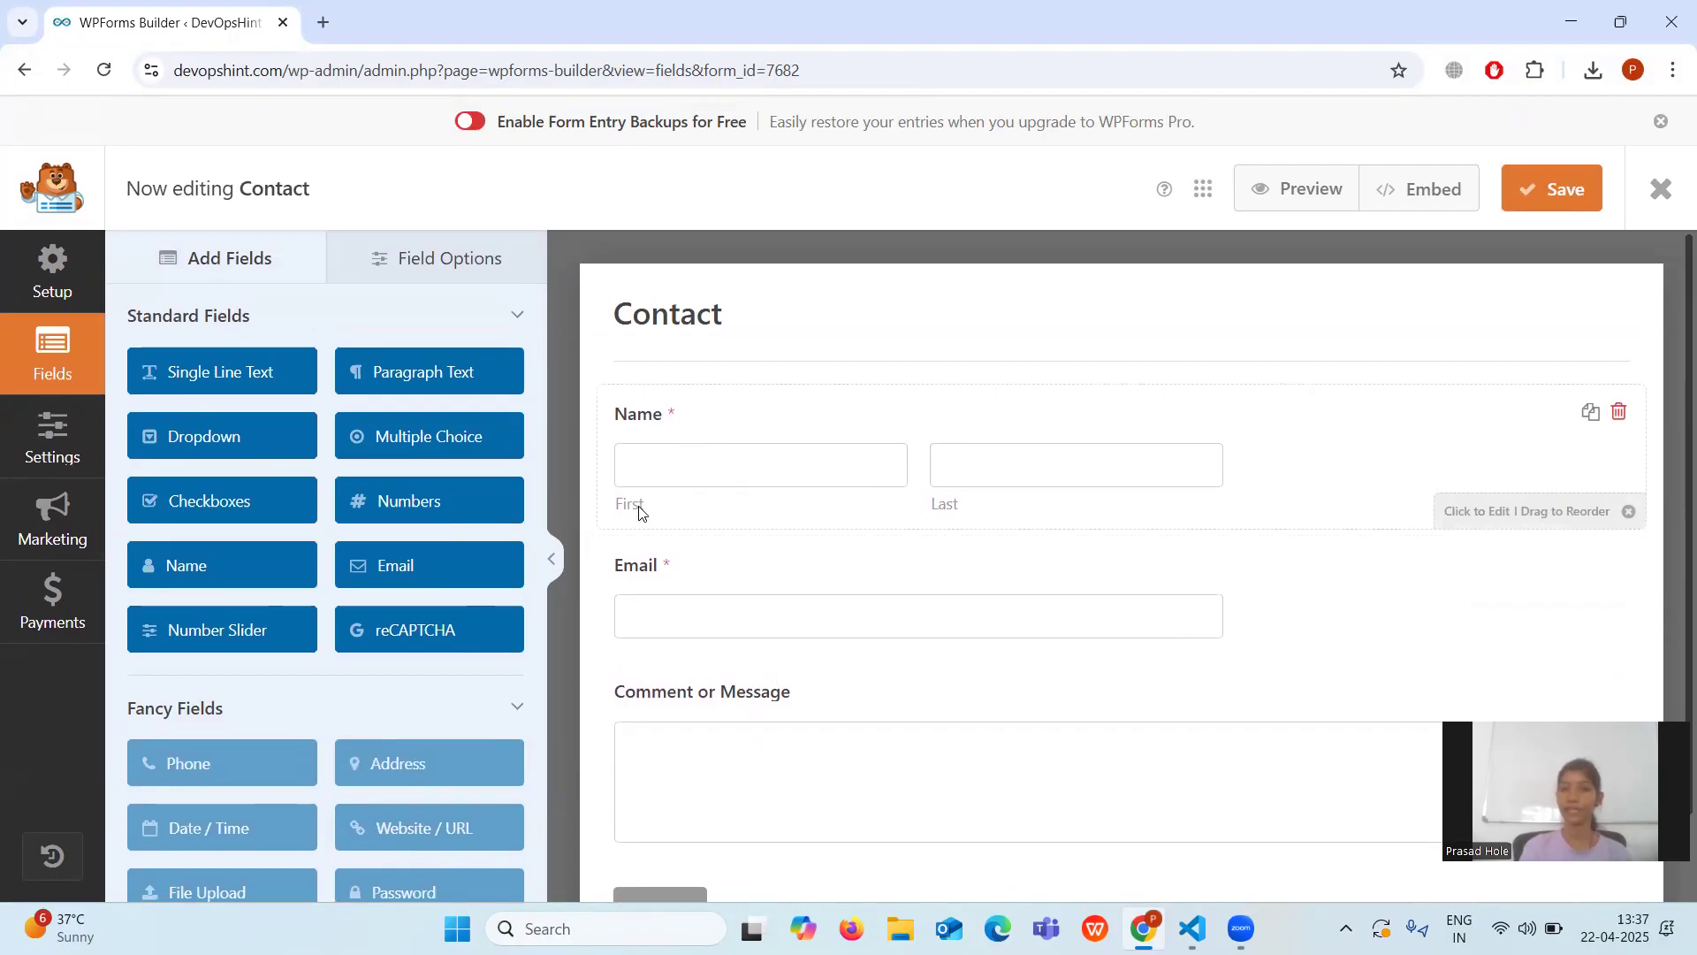
# Review the Name, Email and Comment or Message fields, then add a Numbers field.
pyautogui.scroll(-1, 970, 511)
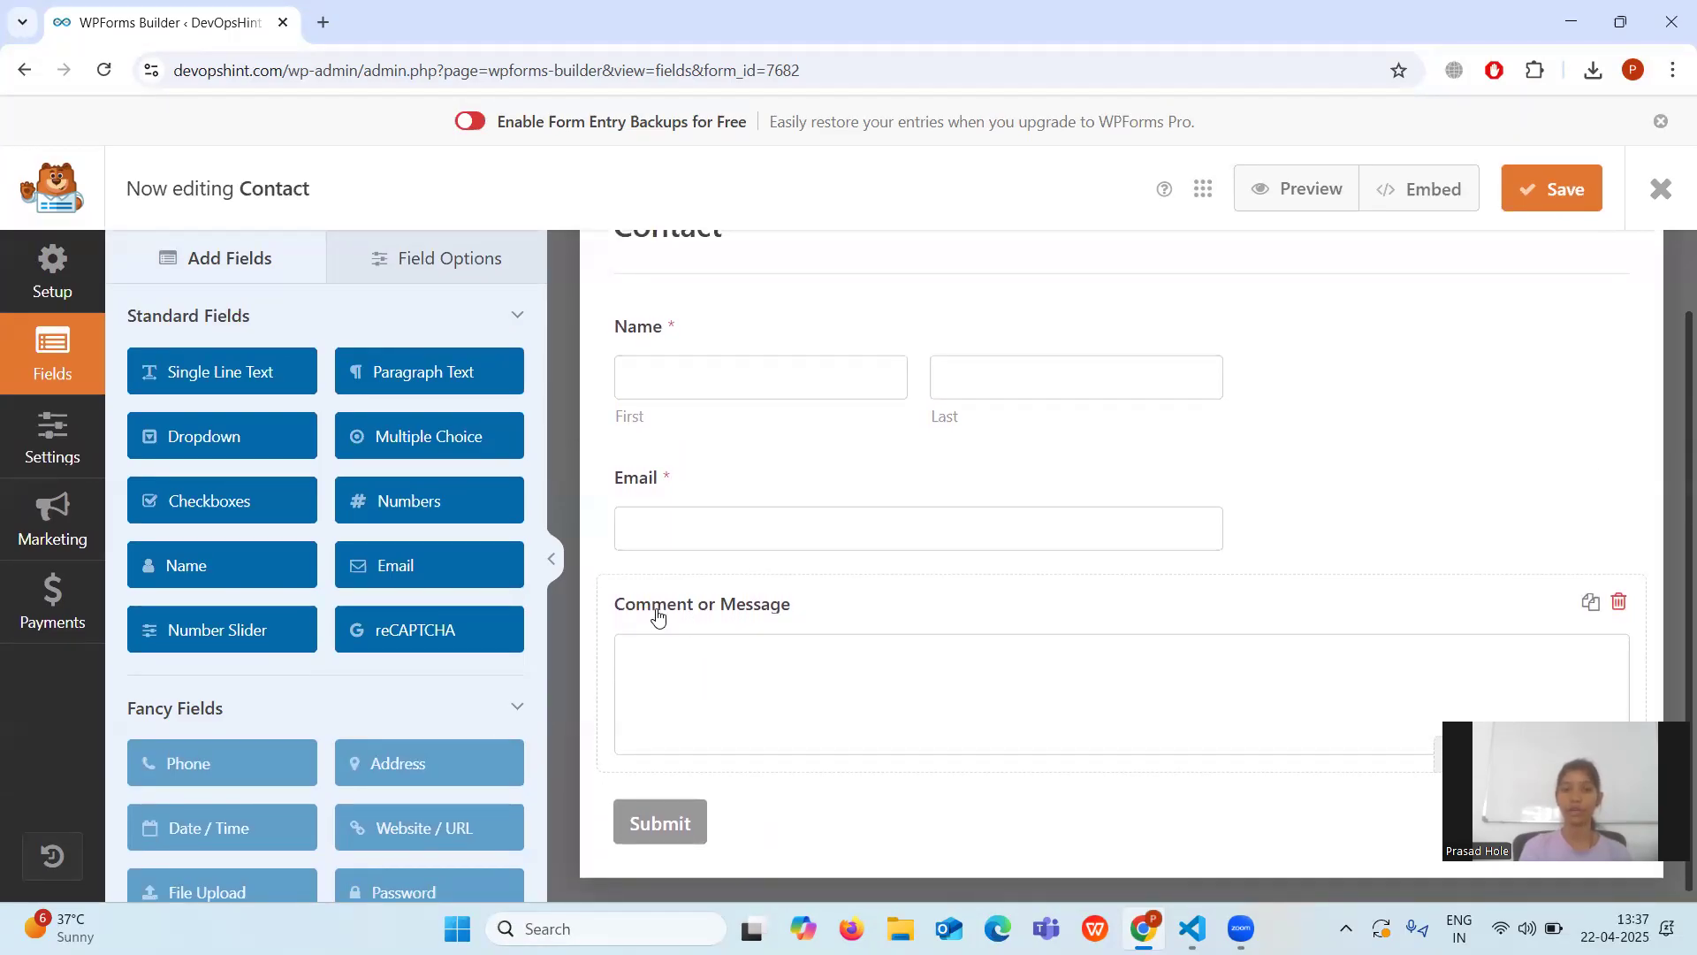
pyautogui.scroll(1, 956, 497)
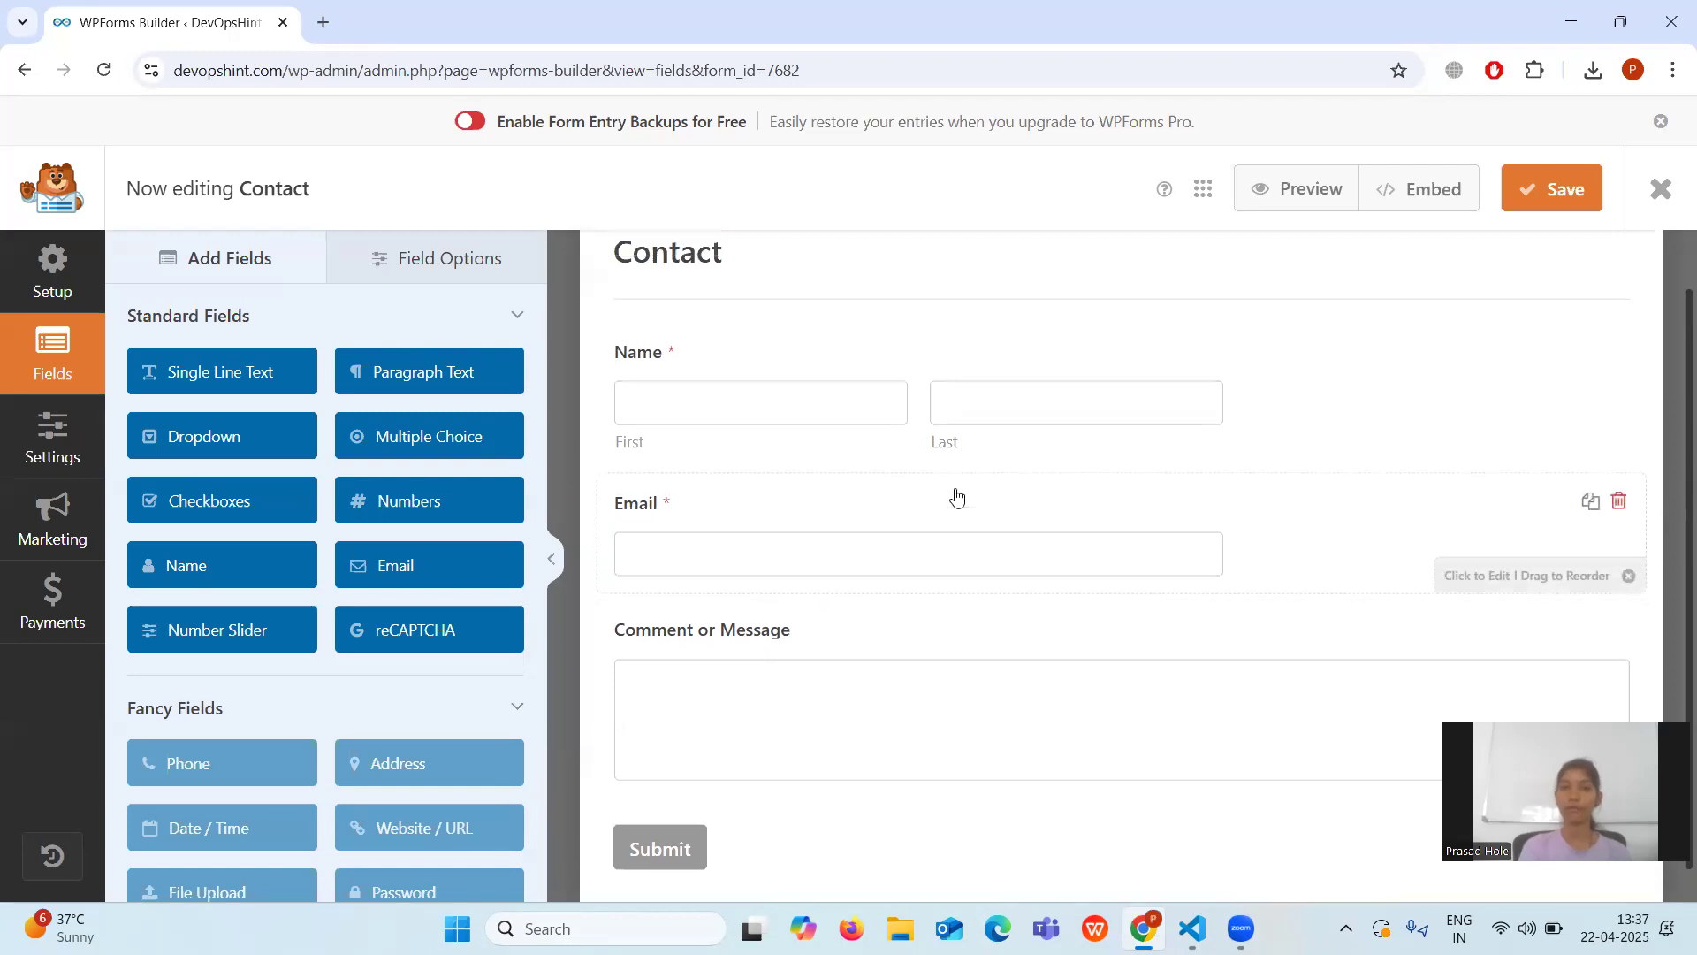
pyautogui.scroll(-1, 956, 497)
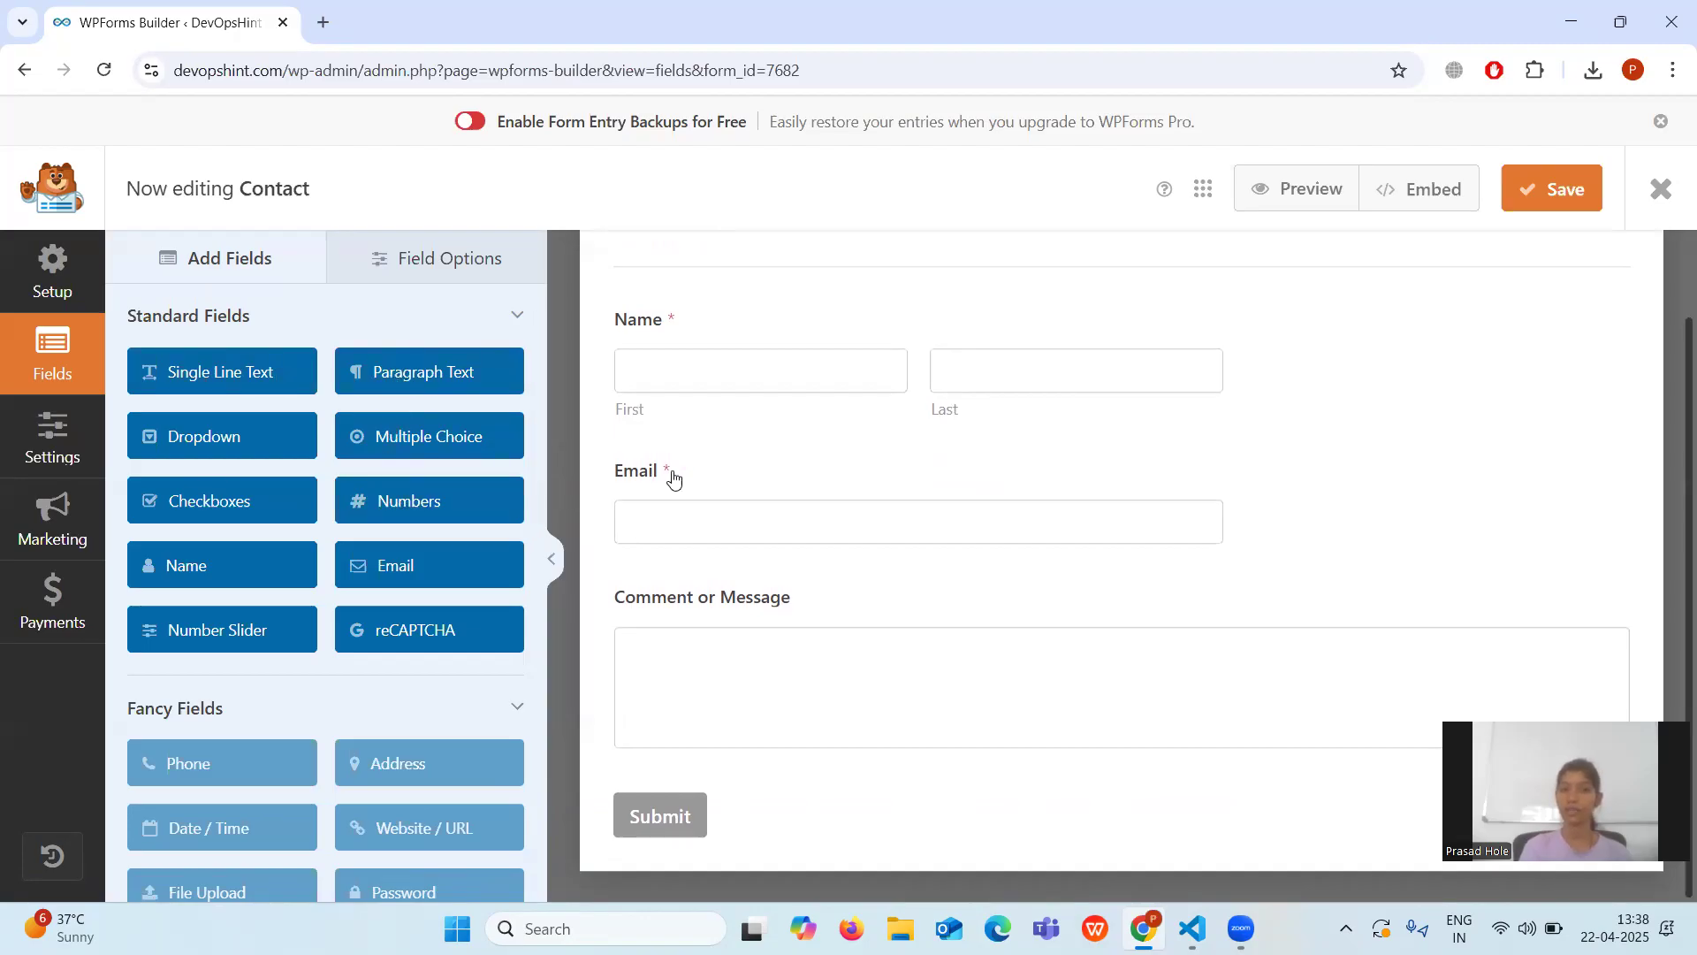
pyautogui.scroll(2, 733, 477)
pyautogui.scroll(-1, 734, 477)
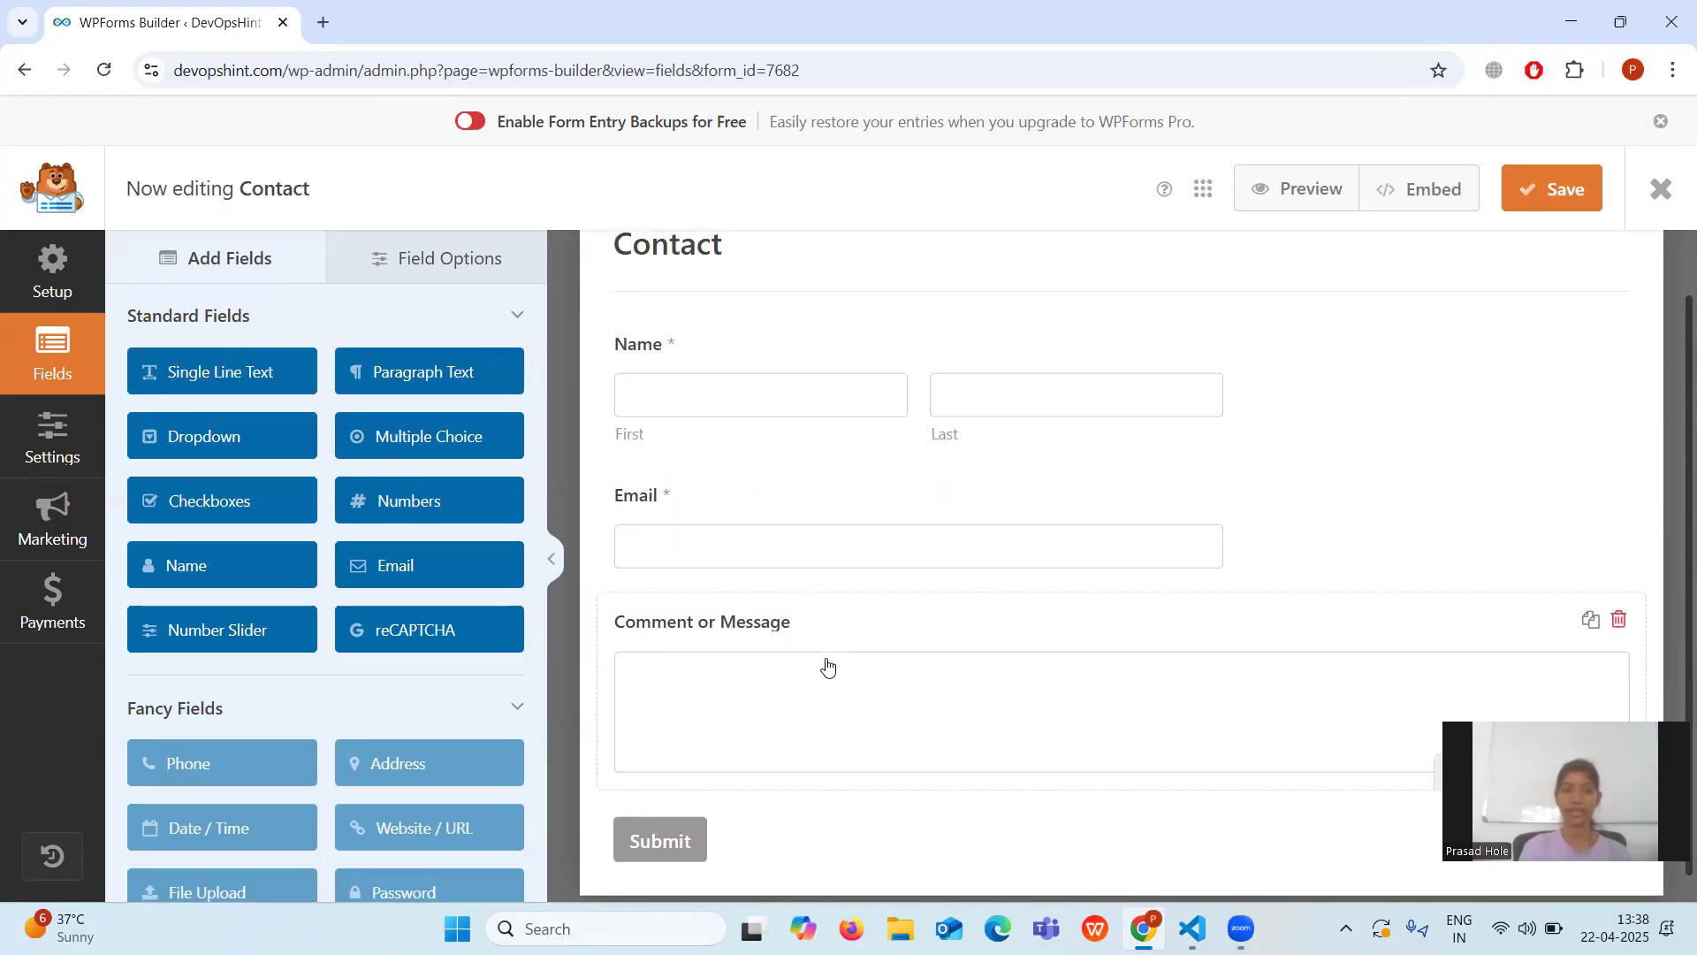
pyautogui.click(386, 505)
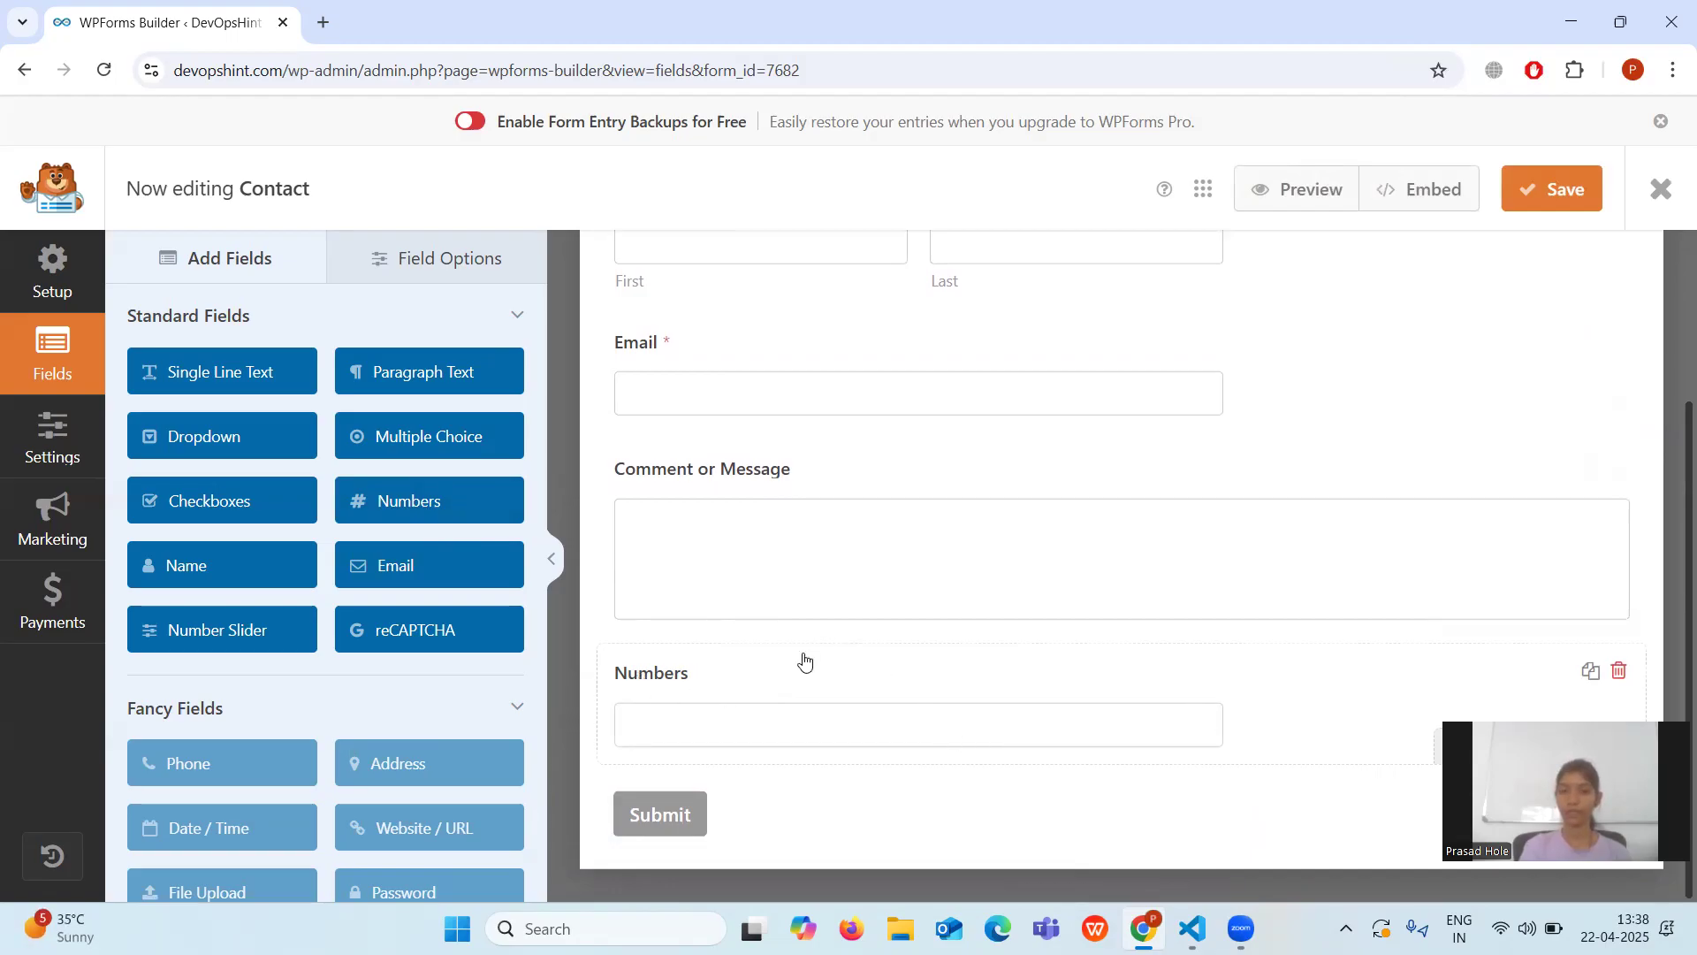
# Relabel the new Numbers field as 'Phone Number'.
pyautogui.click(795, 682)
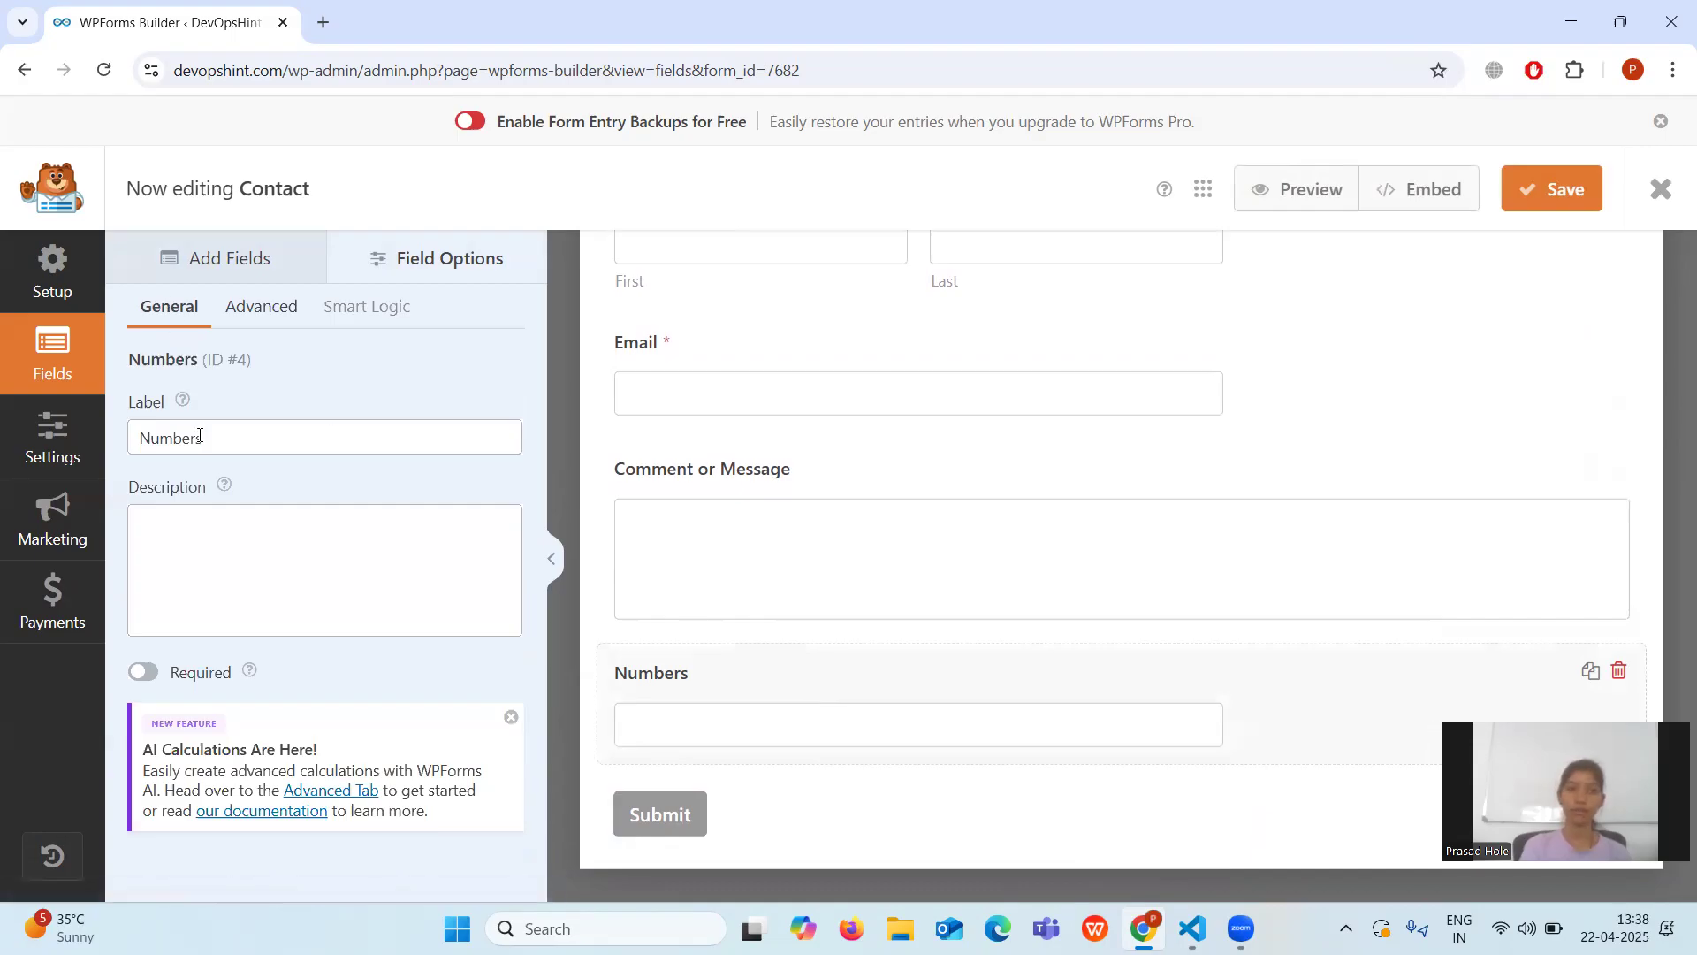
pyautogui.click(213, 441)
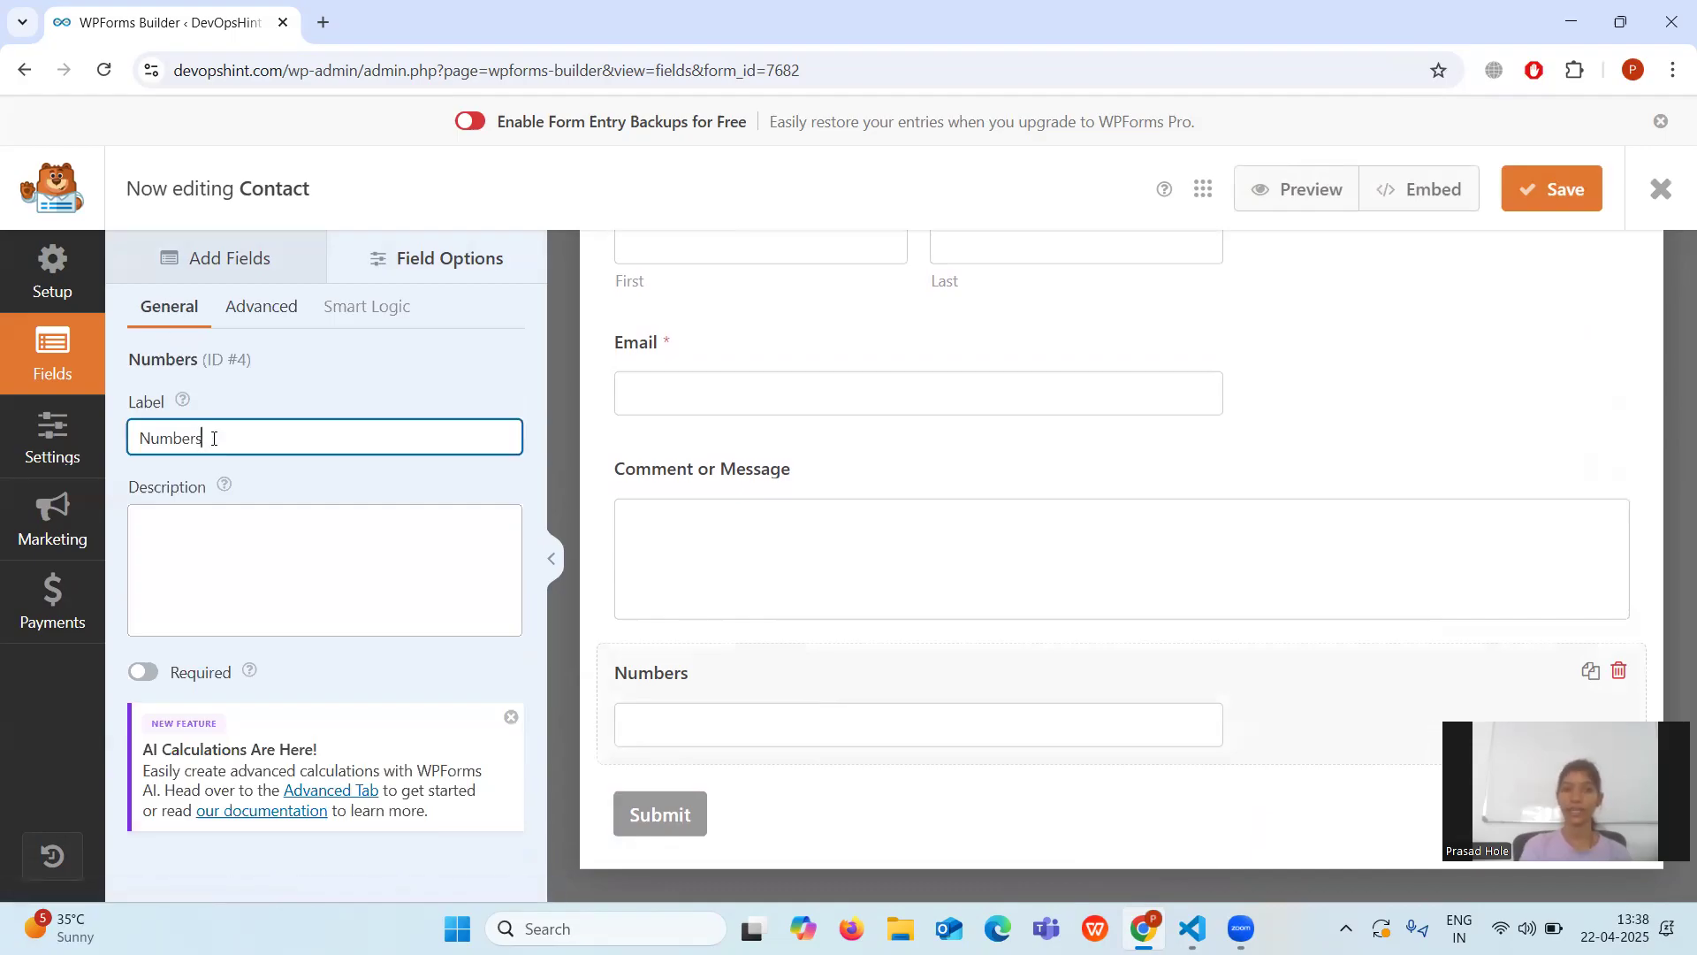
pyautogui.press('BackSpace')
pyautogui.press('BackSpace')
pyautogui.press('BackSpace')
pyautogui.press('BackSpace')
pyautogui.press('BackSpace')
pyautogui.press('BackSpace')
pyautogui.press('BackSpace')
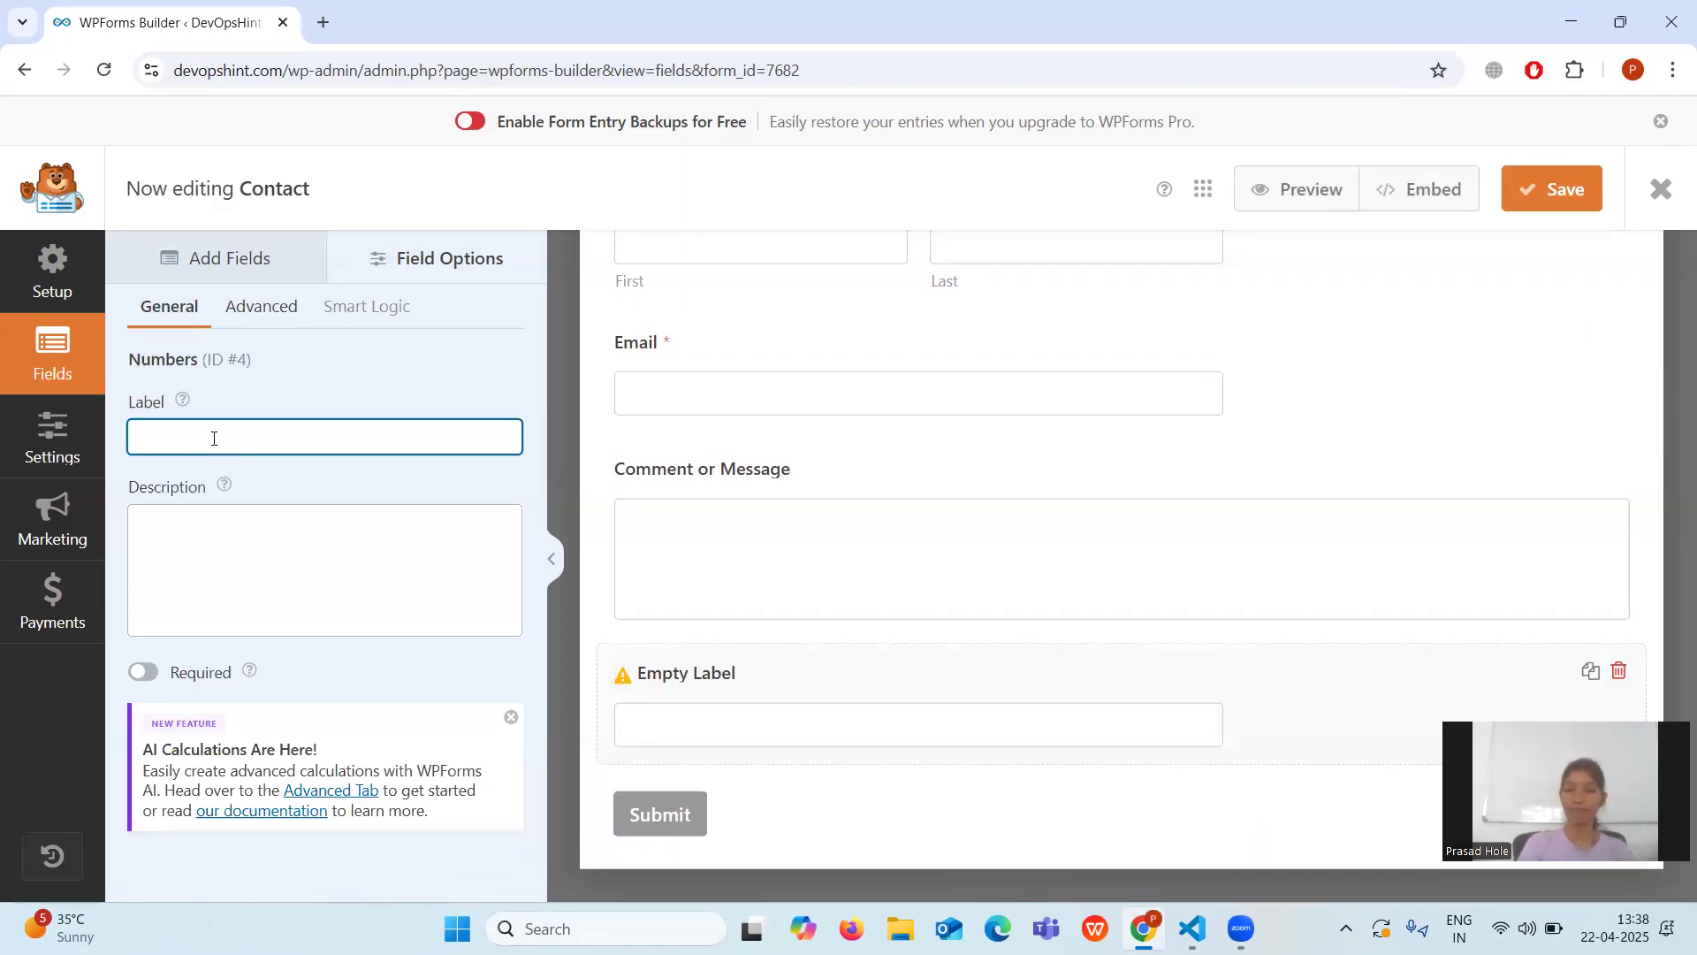
pyautogui.write('P')
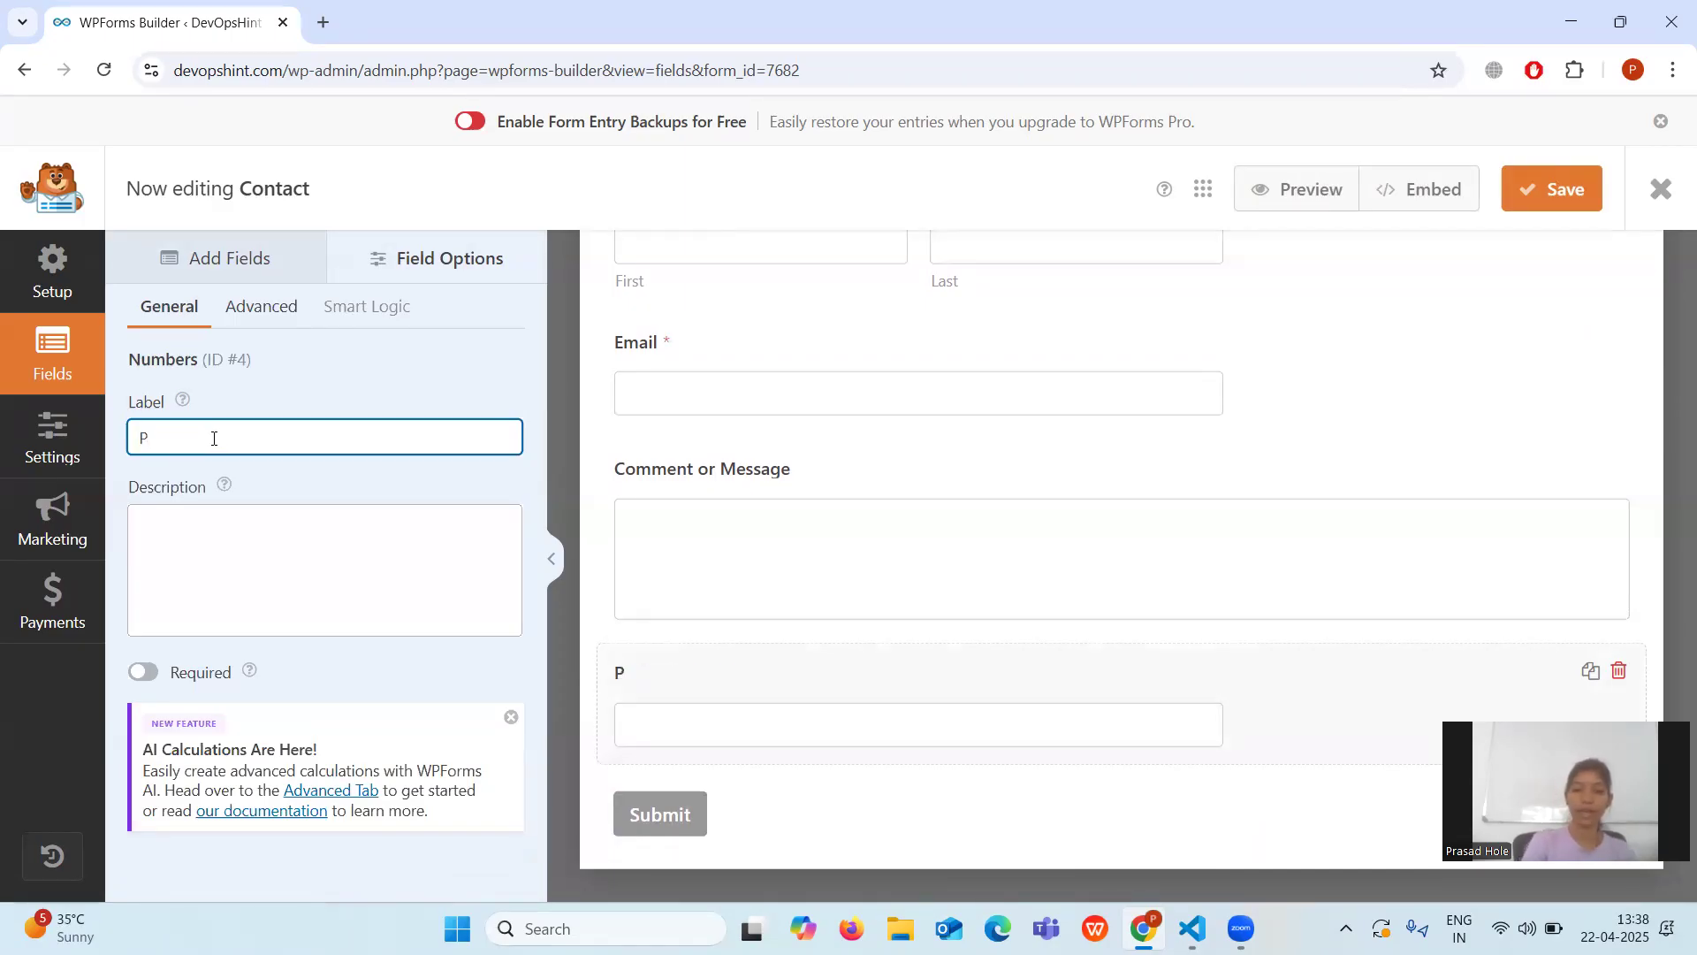
pyautogui.write('hone')
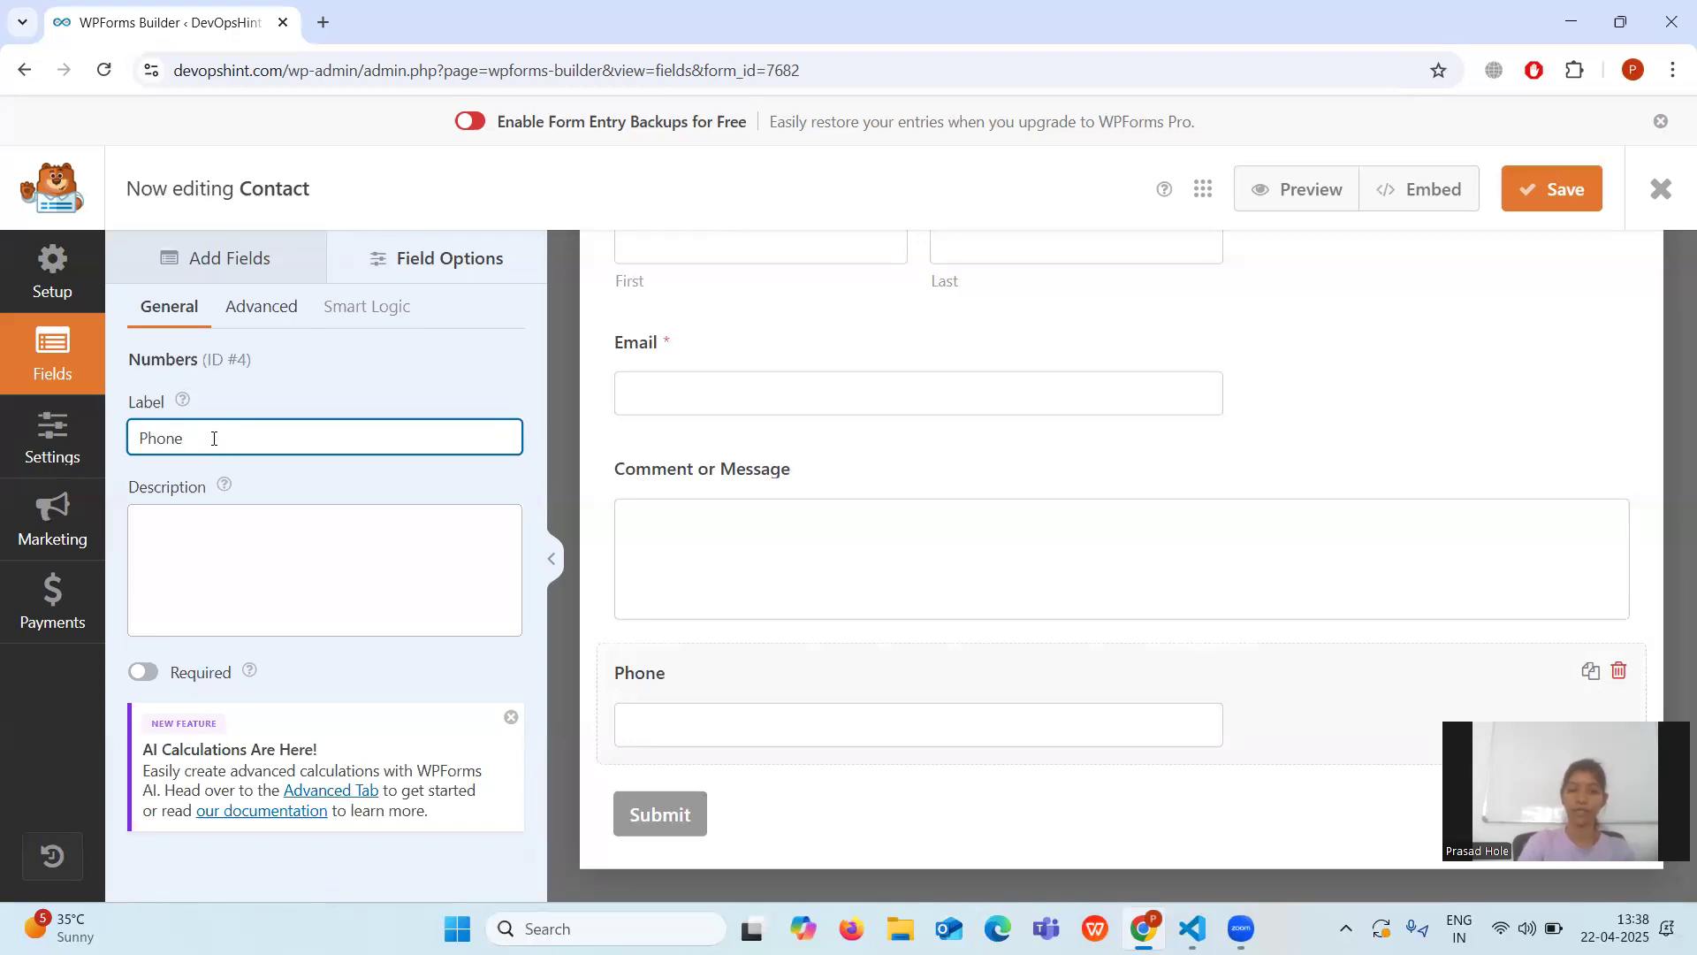
pyautogui.write(' Number')
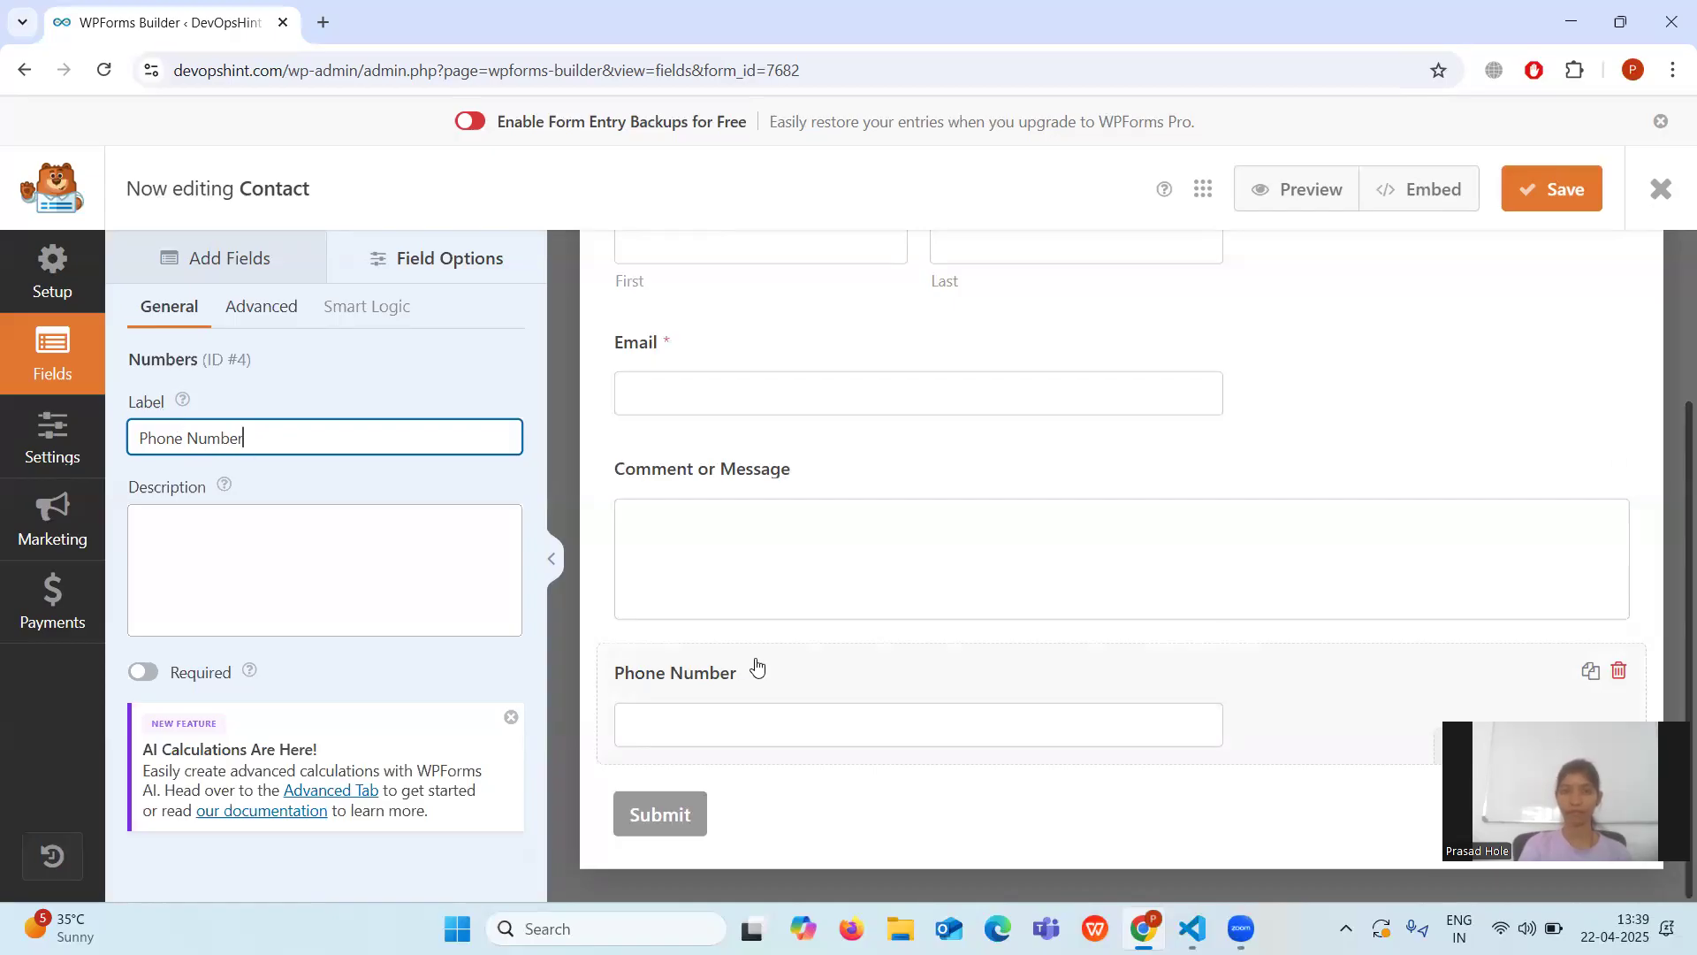
pyautogui.click(259, 316)
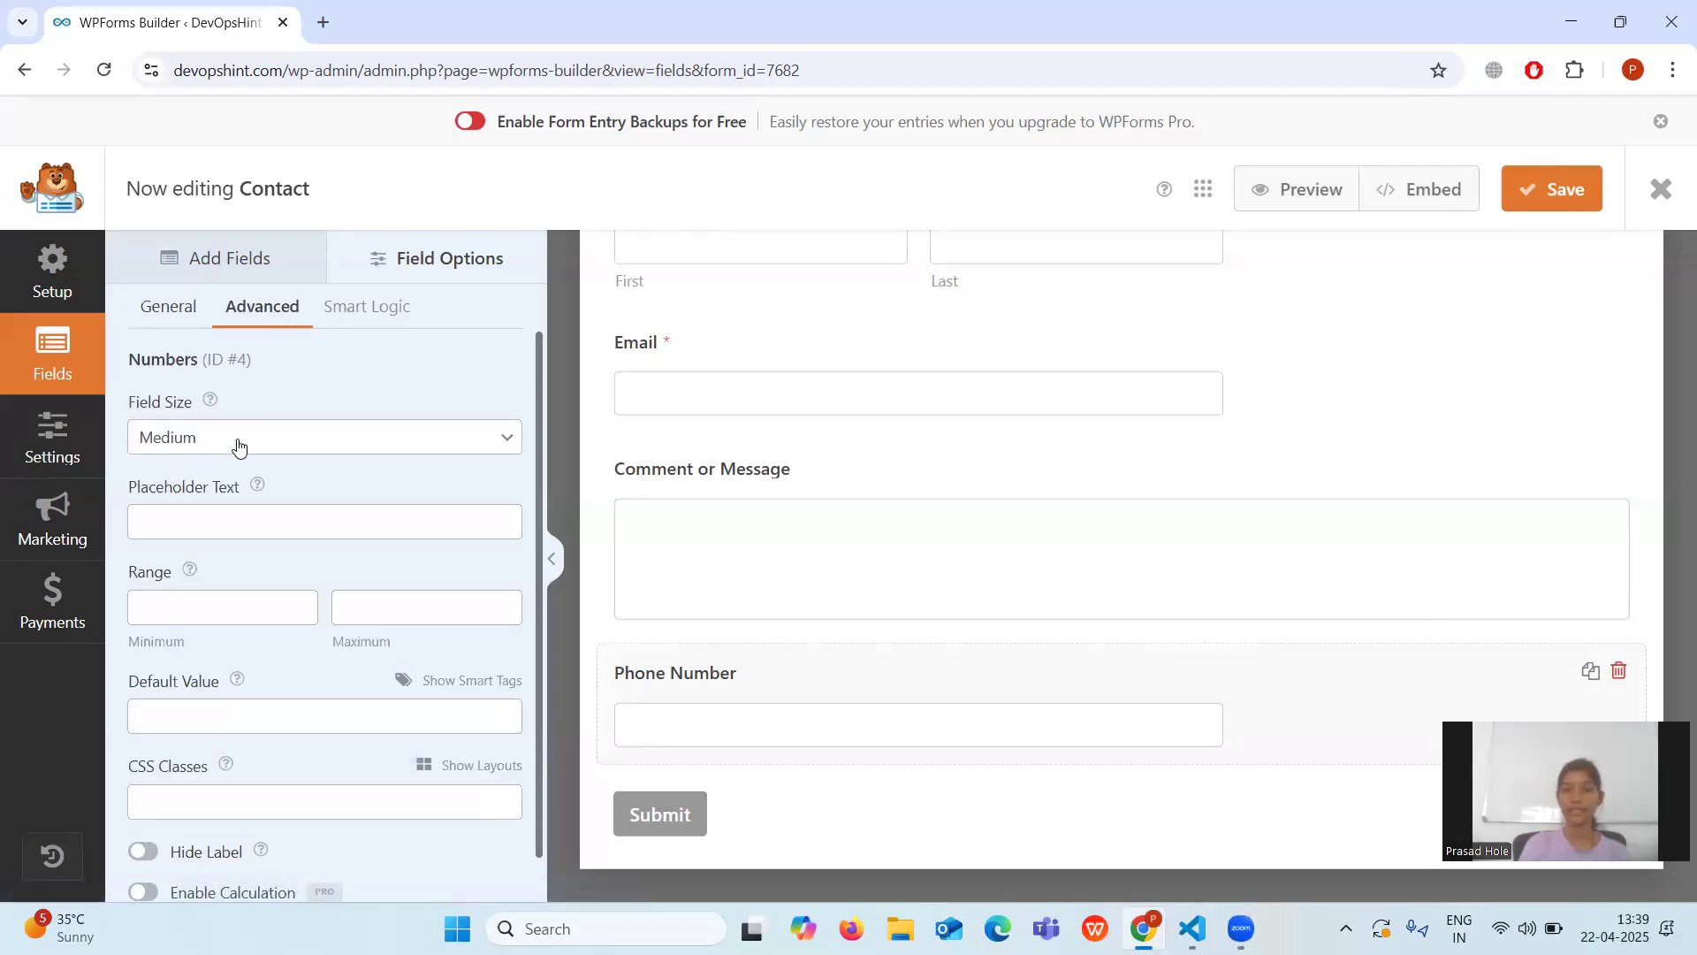
# Set the Phone Number field's Field Size to Medium under Advanced options.
pyautogui.click(266, 450)
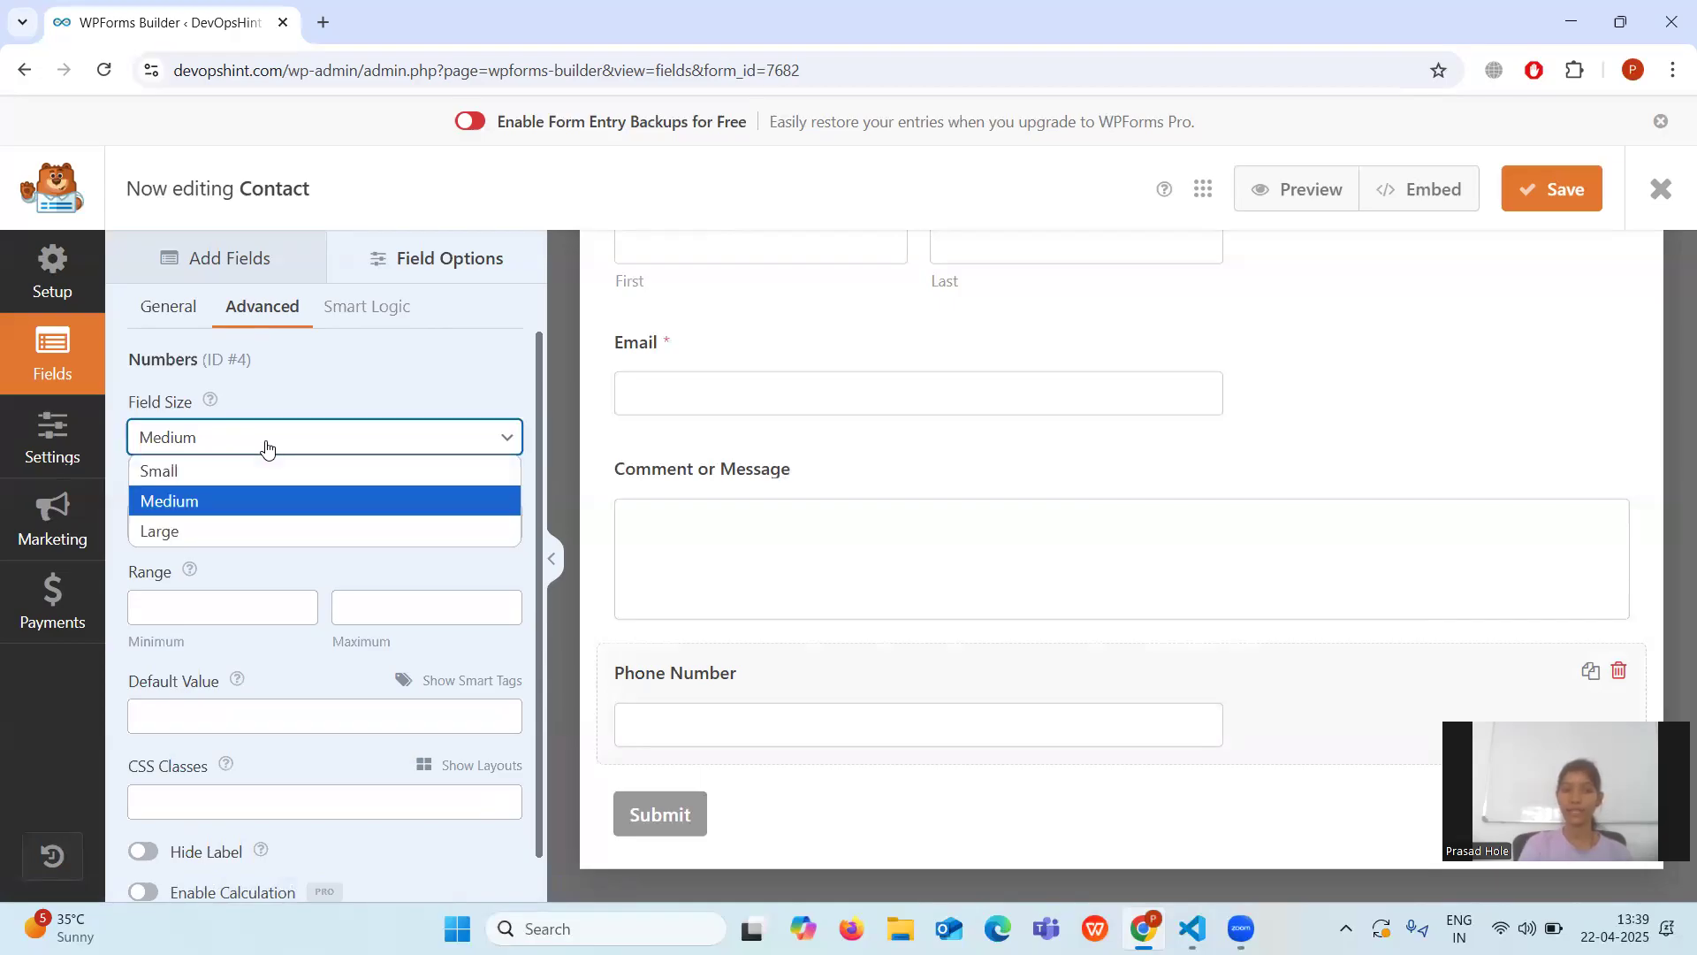
pyautogui.click(215, 470)
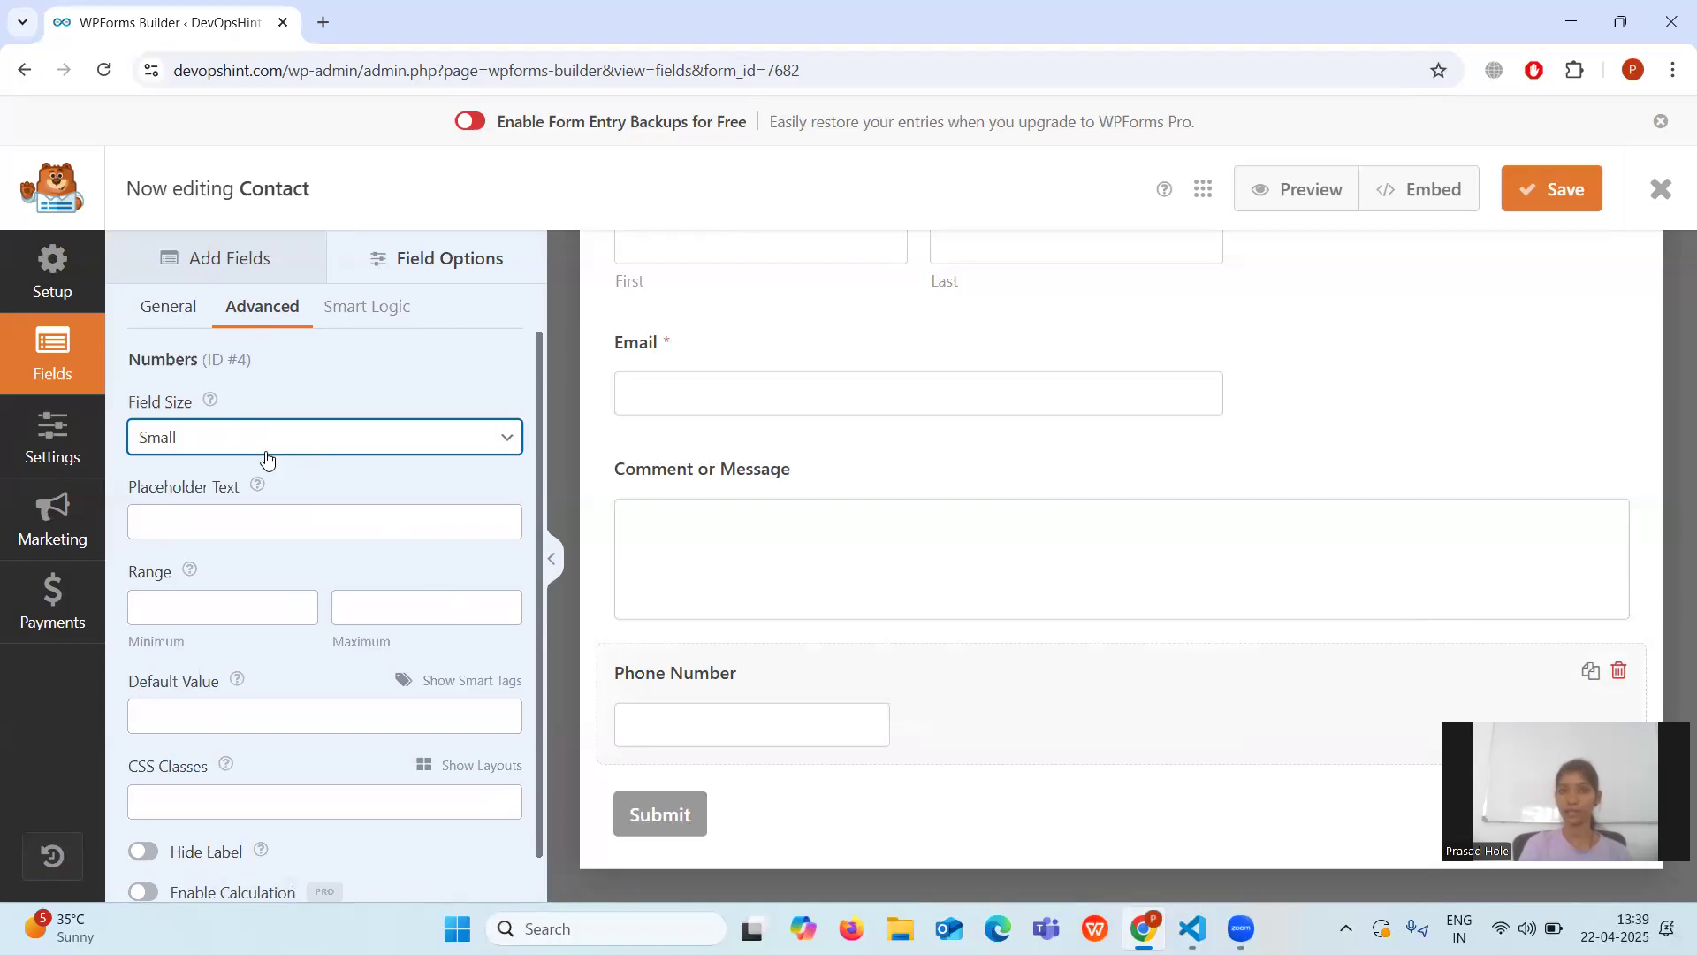
pyautogui.click(295, 439)
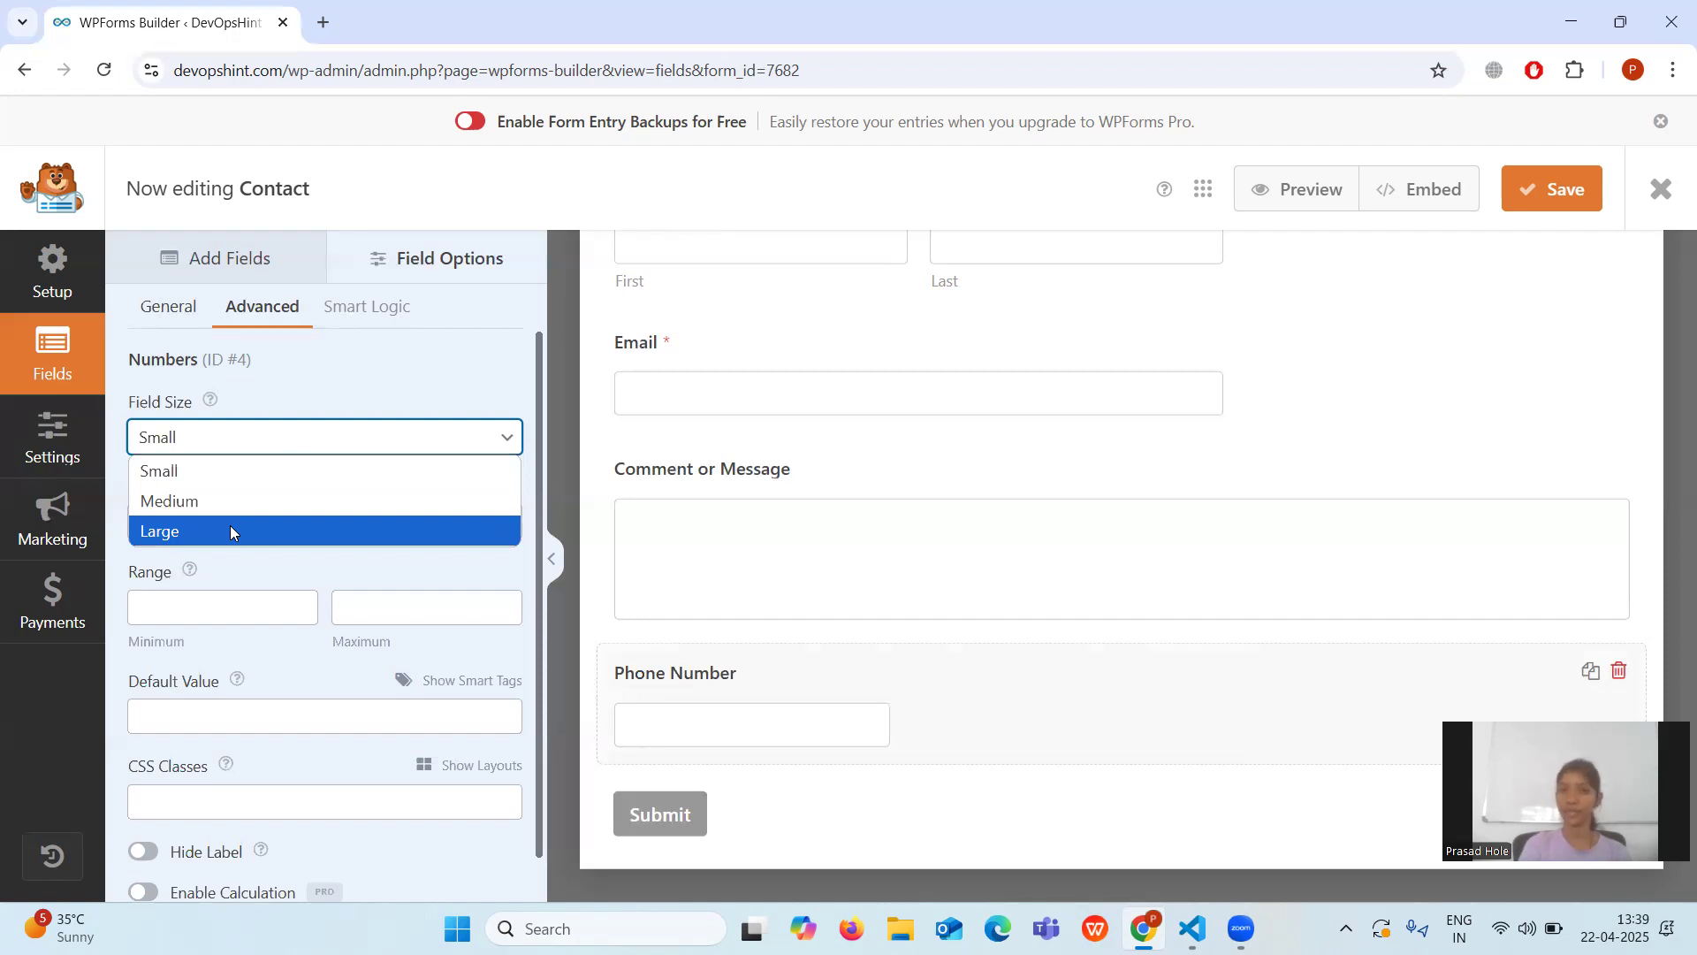
pyautogui.click(265, 501)
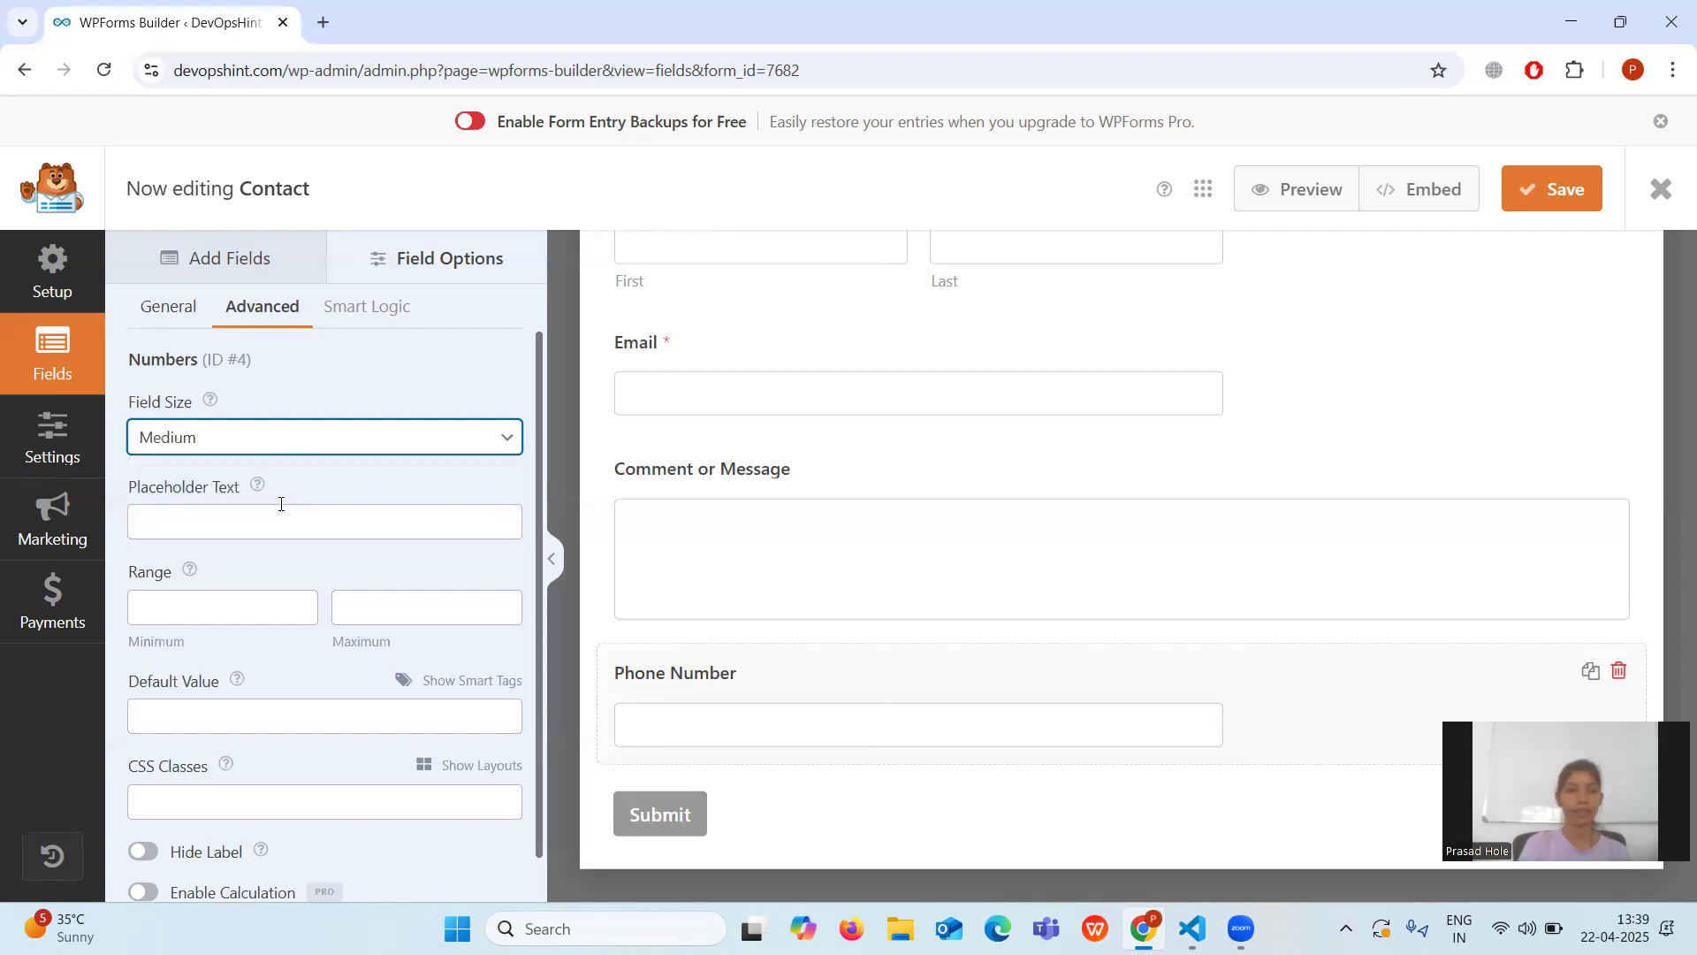
pyautogui.click(327, 440)
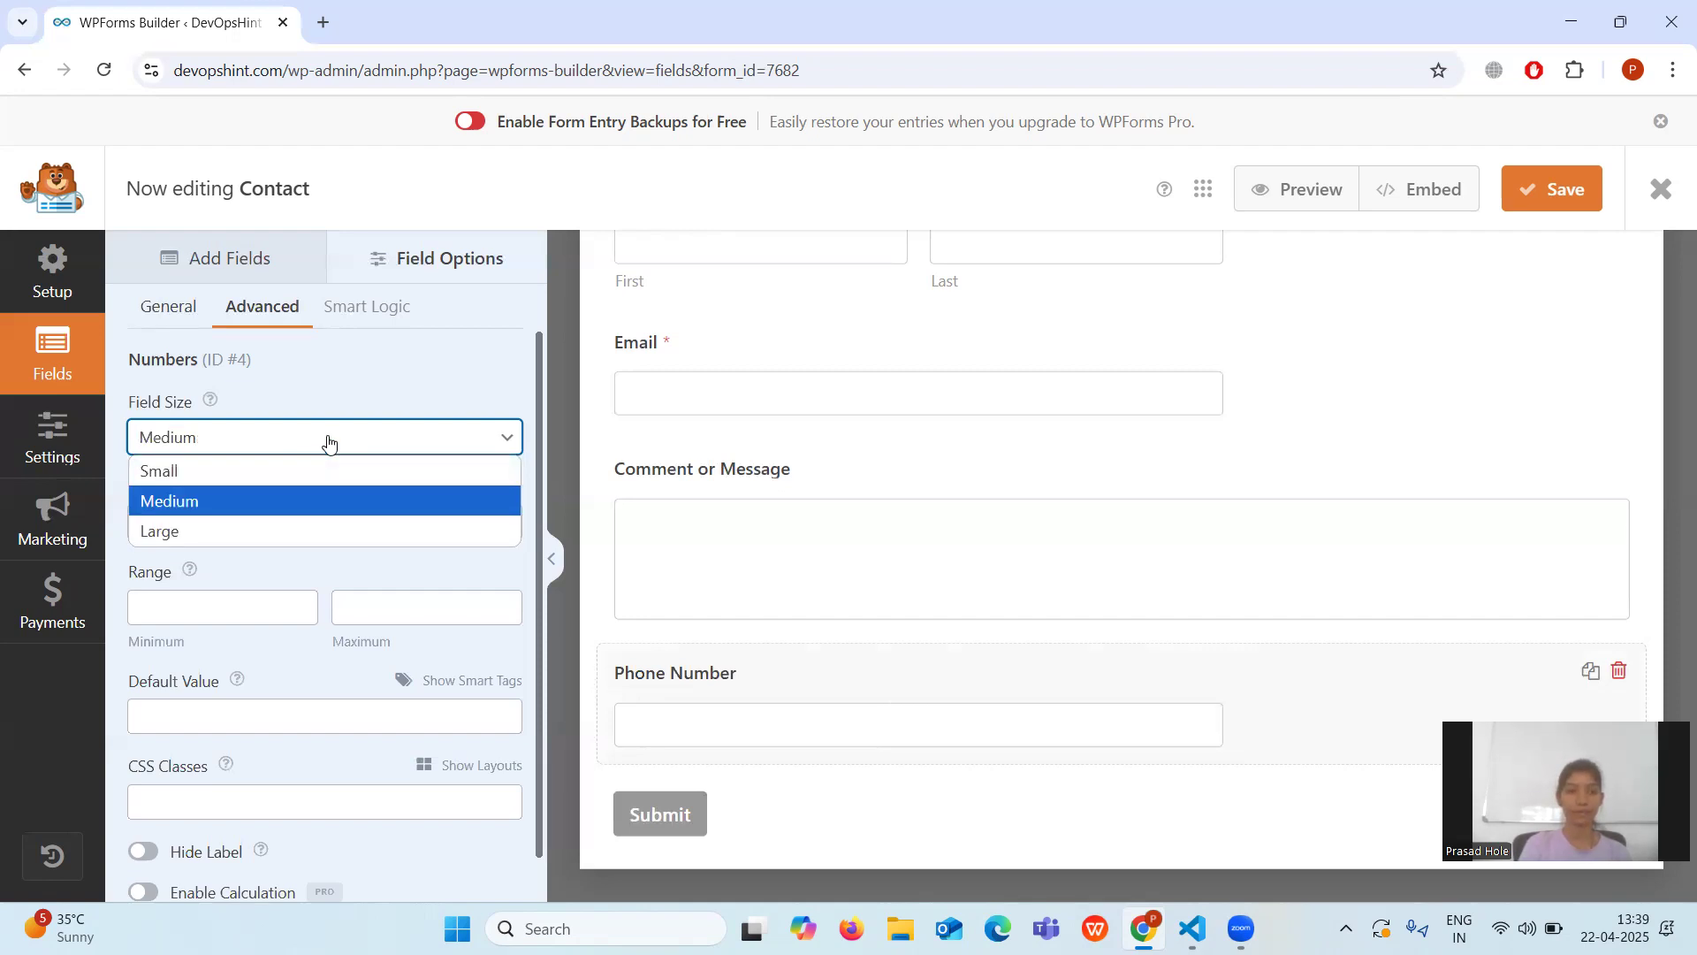
pyautogui.click(273, 500)
pyautogui.click(269, 519)
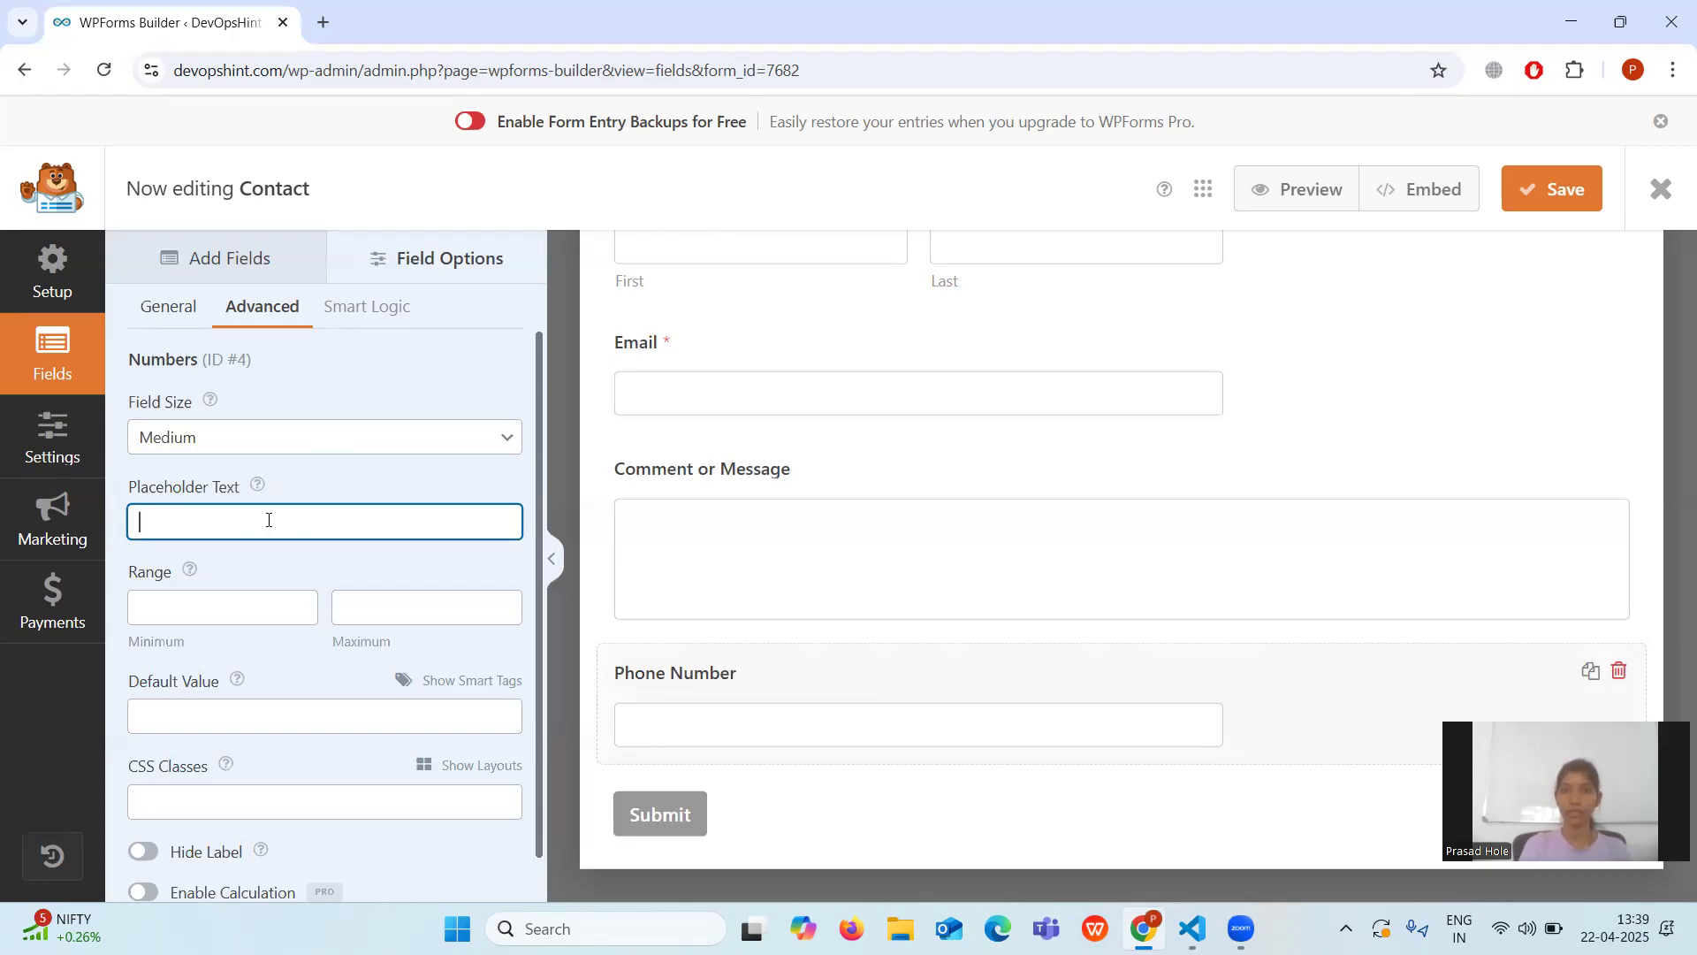
# Give the Phone Number field placeholder 'Enter Number Here' and range minimum and maximum of 10.
pyautogui.write('Enter')
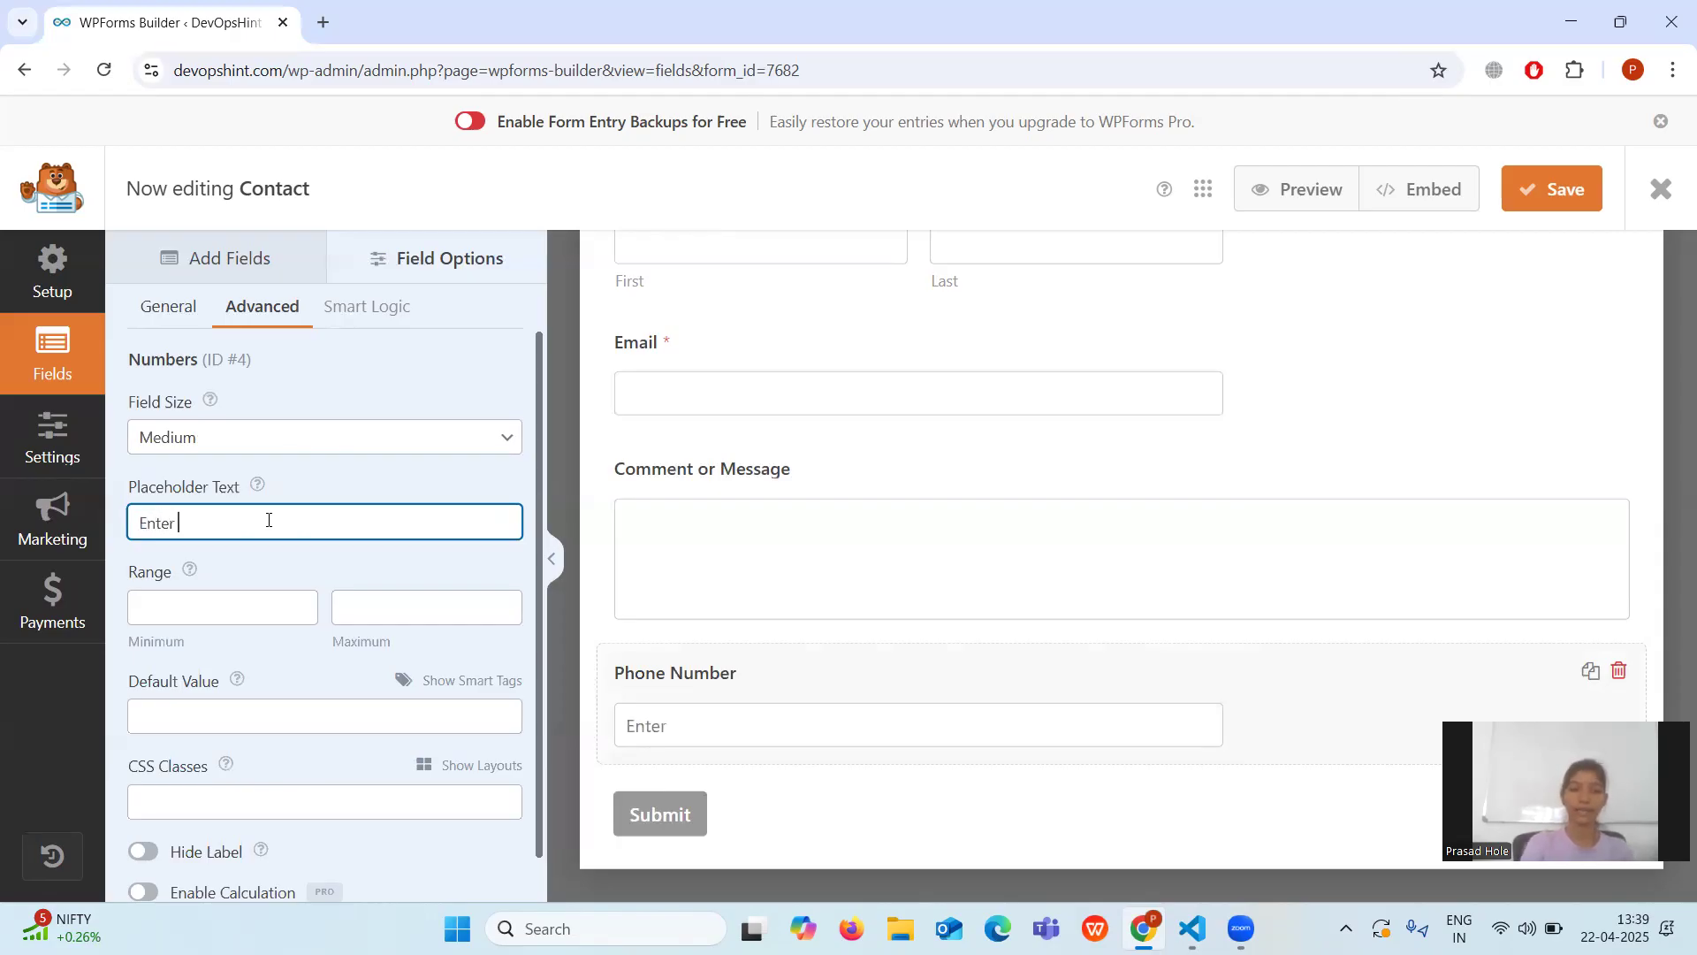
pyautogui.write(' Number')
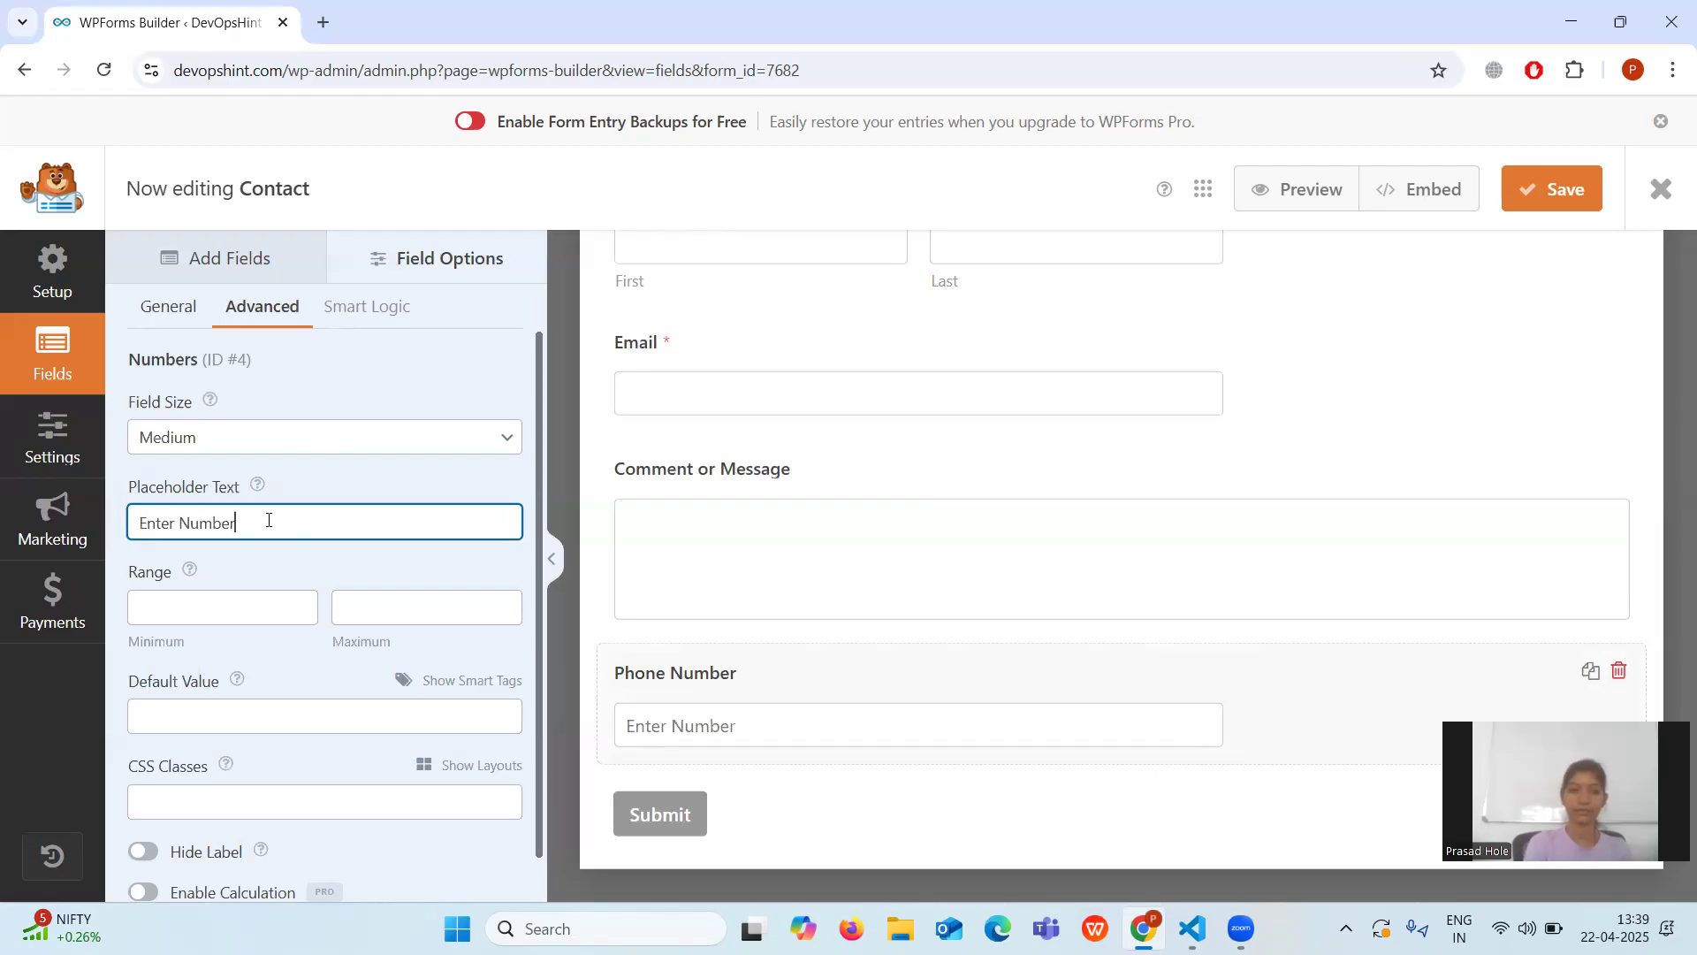
pyautogui.write(' Here')
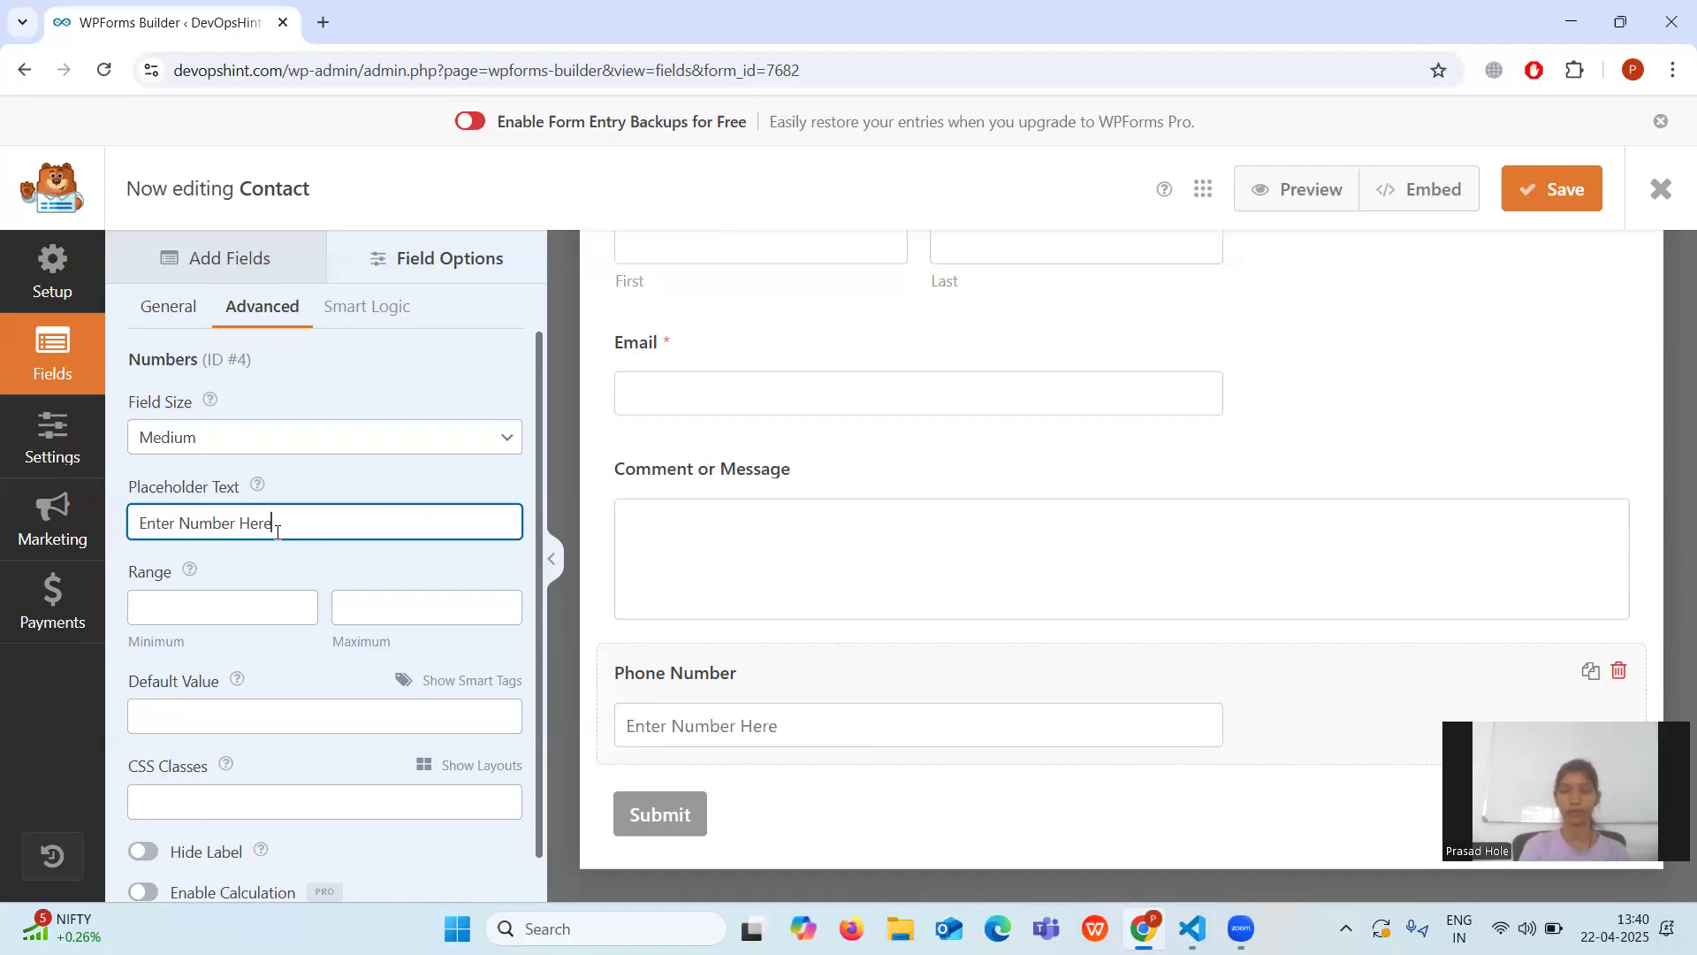
pyautogui.click(201, 595)
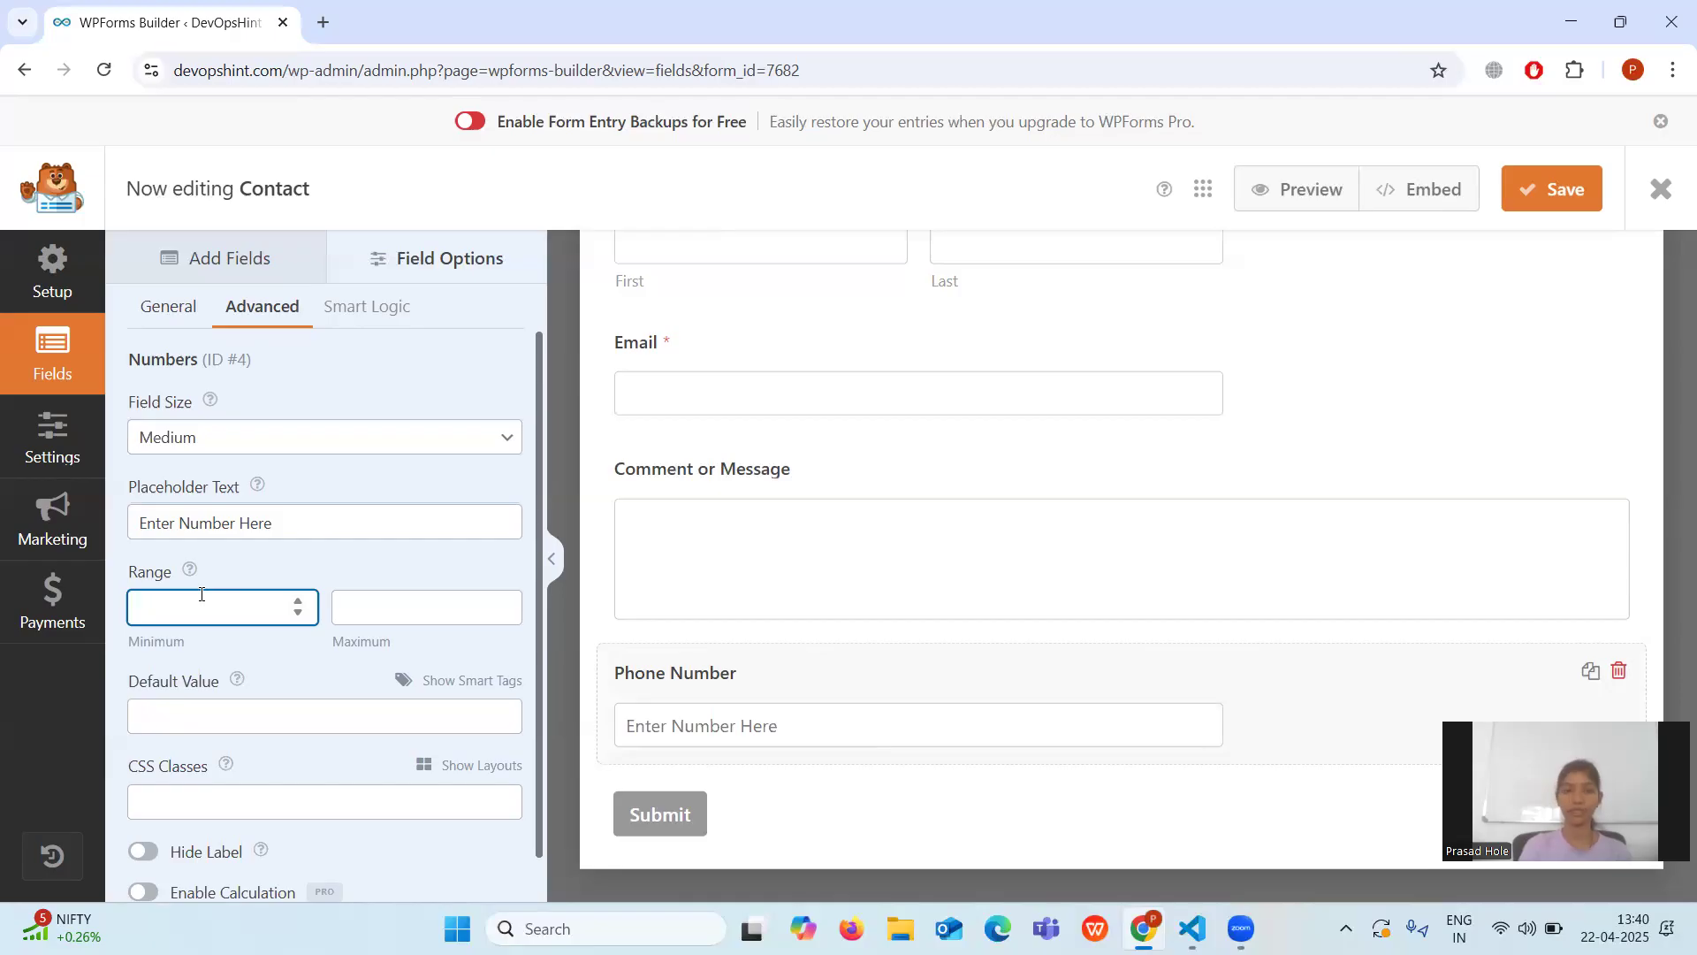
pyautogui.write('10')
pyautogui.click(425, 611)
pyautogui.write('10')
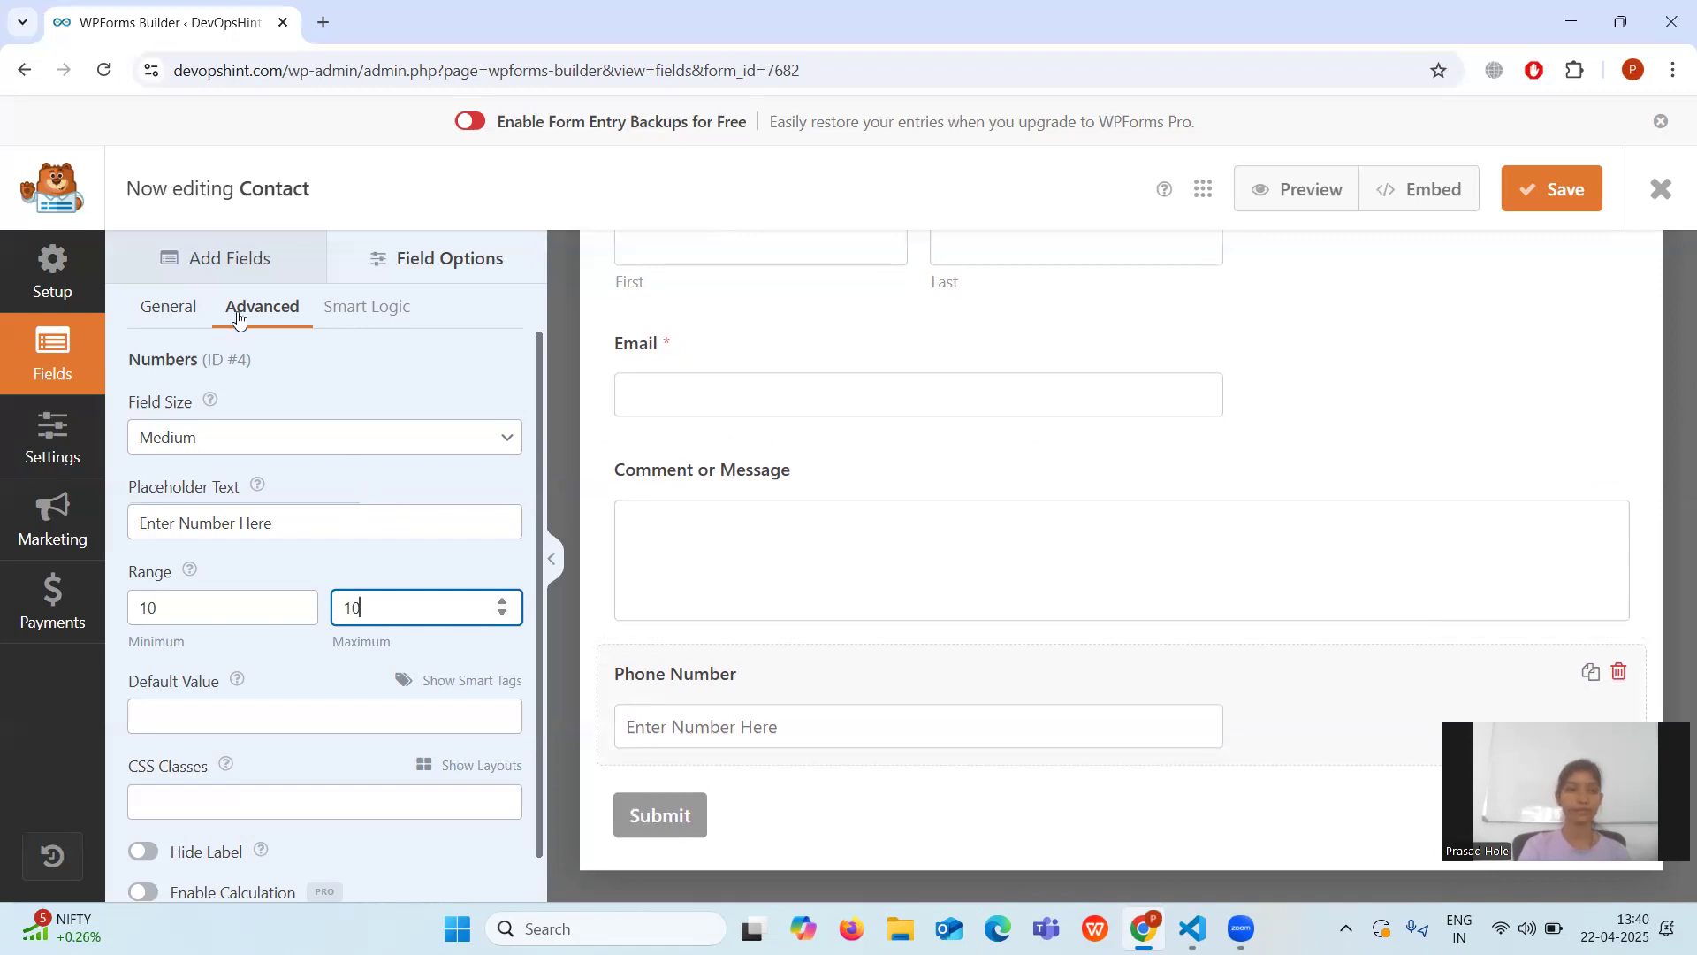
pyautogui.click(150, 311)
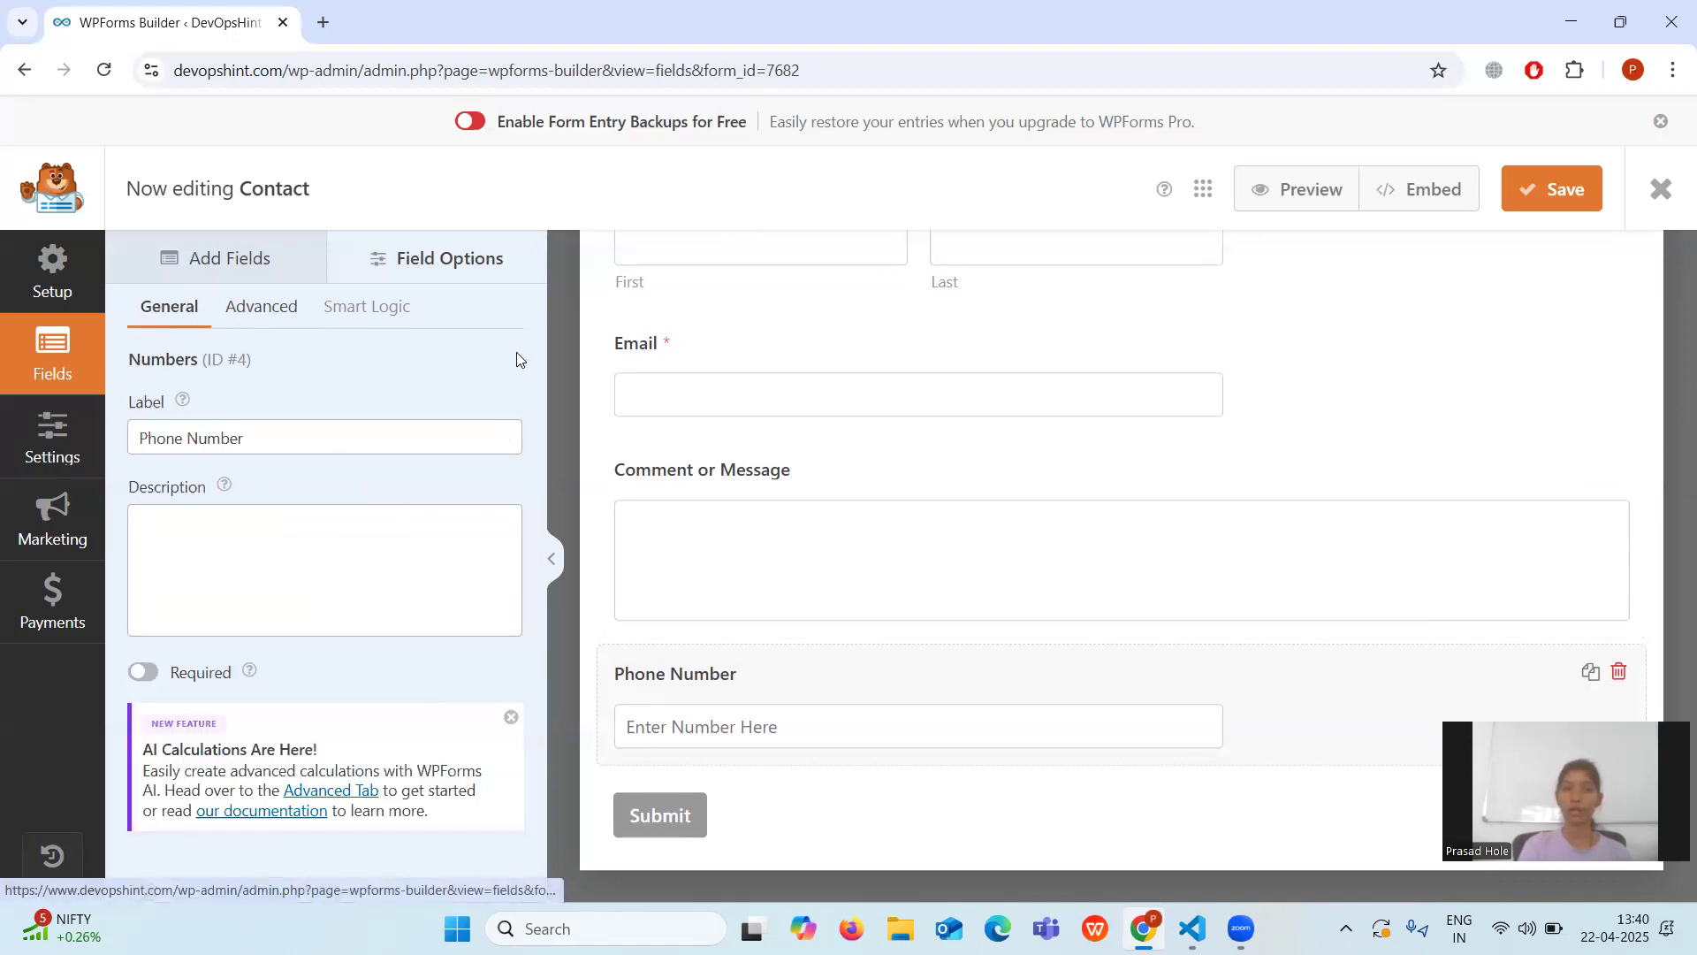
# Delete the Phone Number field from the Contact form and save the form.
pyautogui.click(1538, 202)
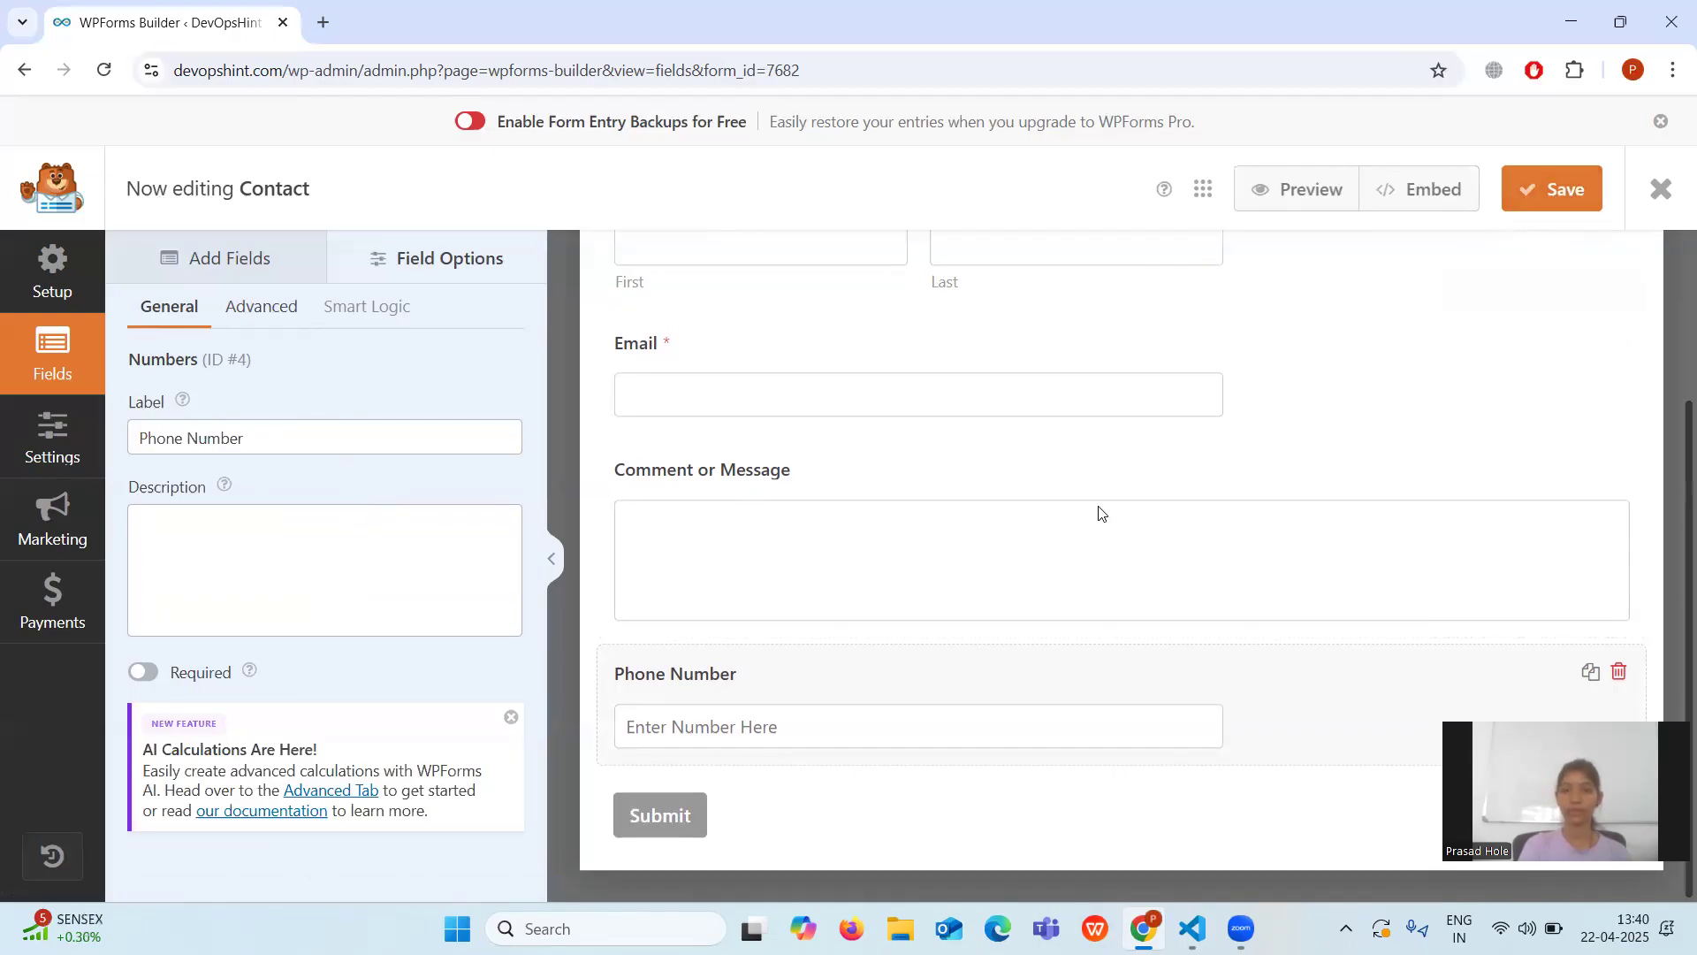
pyautogui.click(1618, 676)
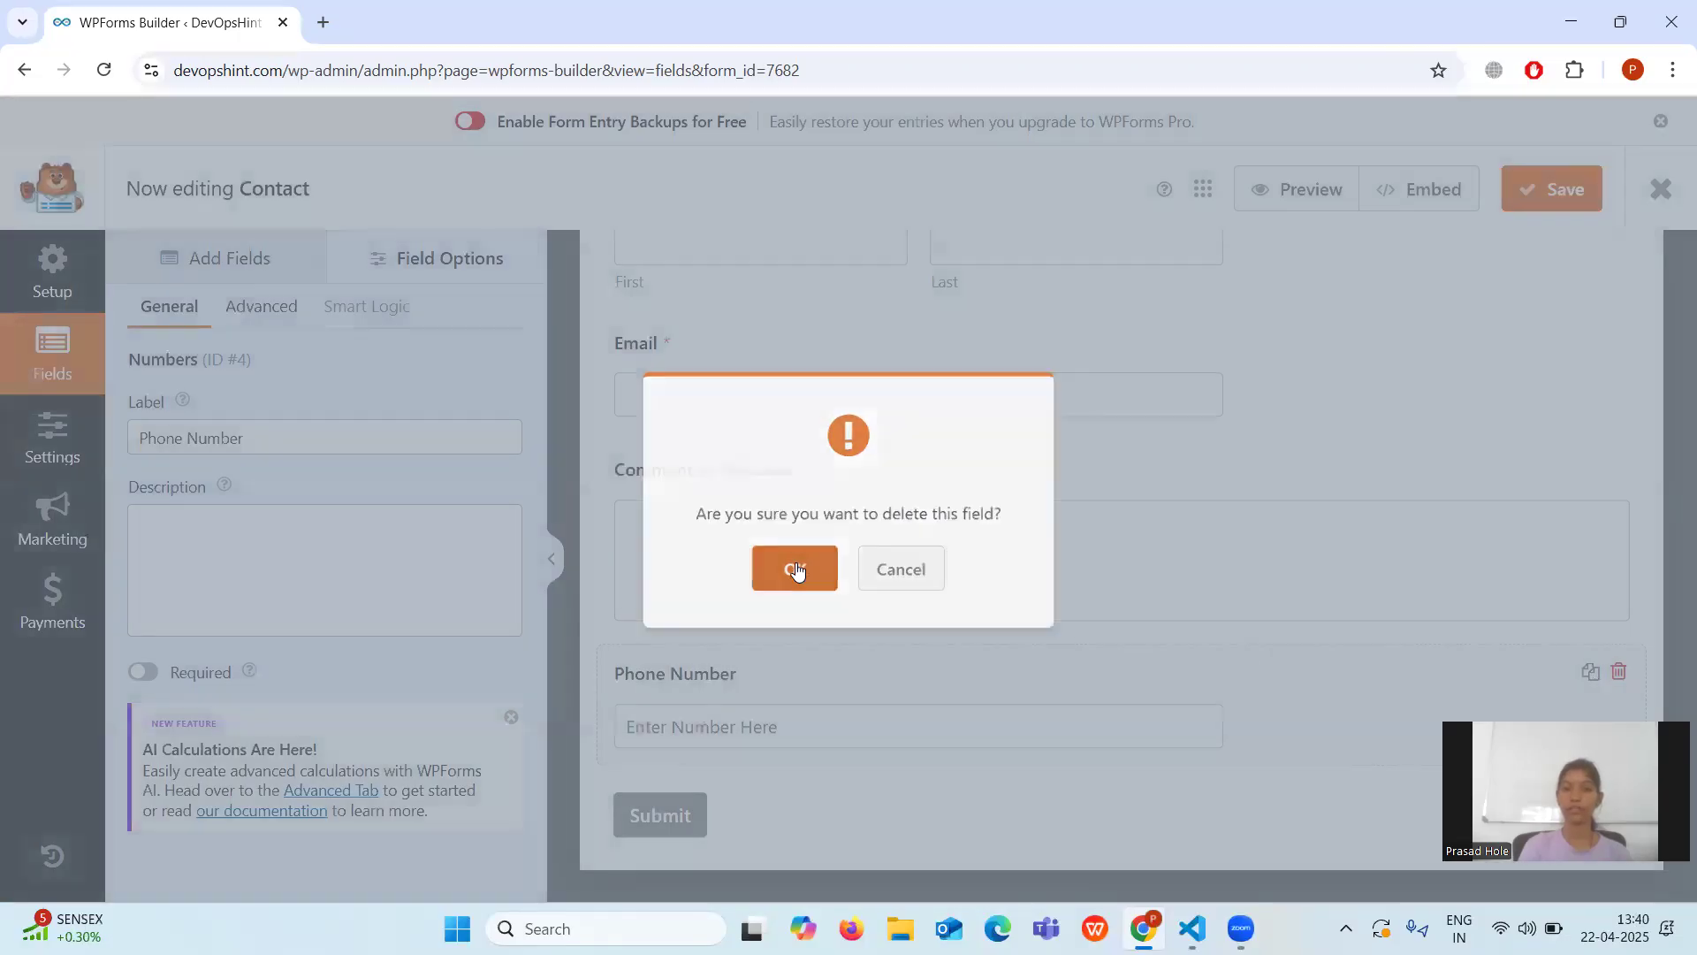
pyautogui.click(793, 572)
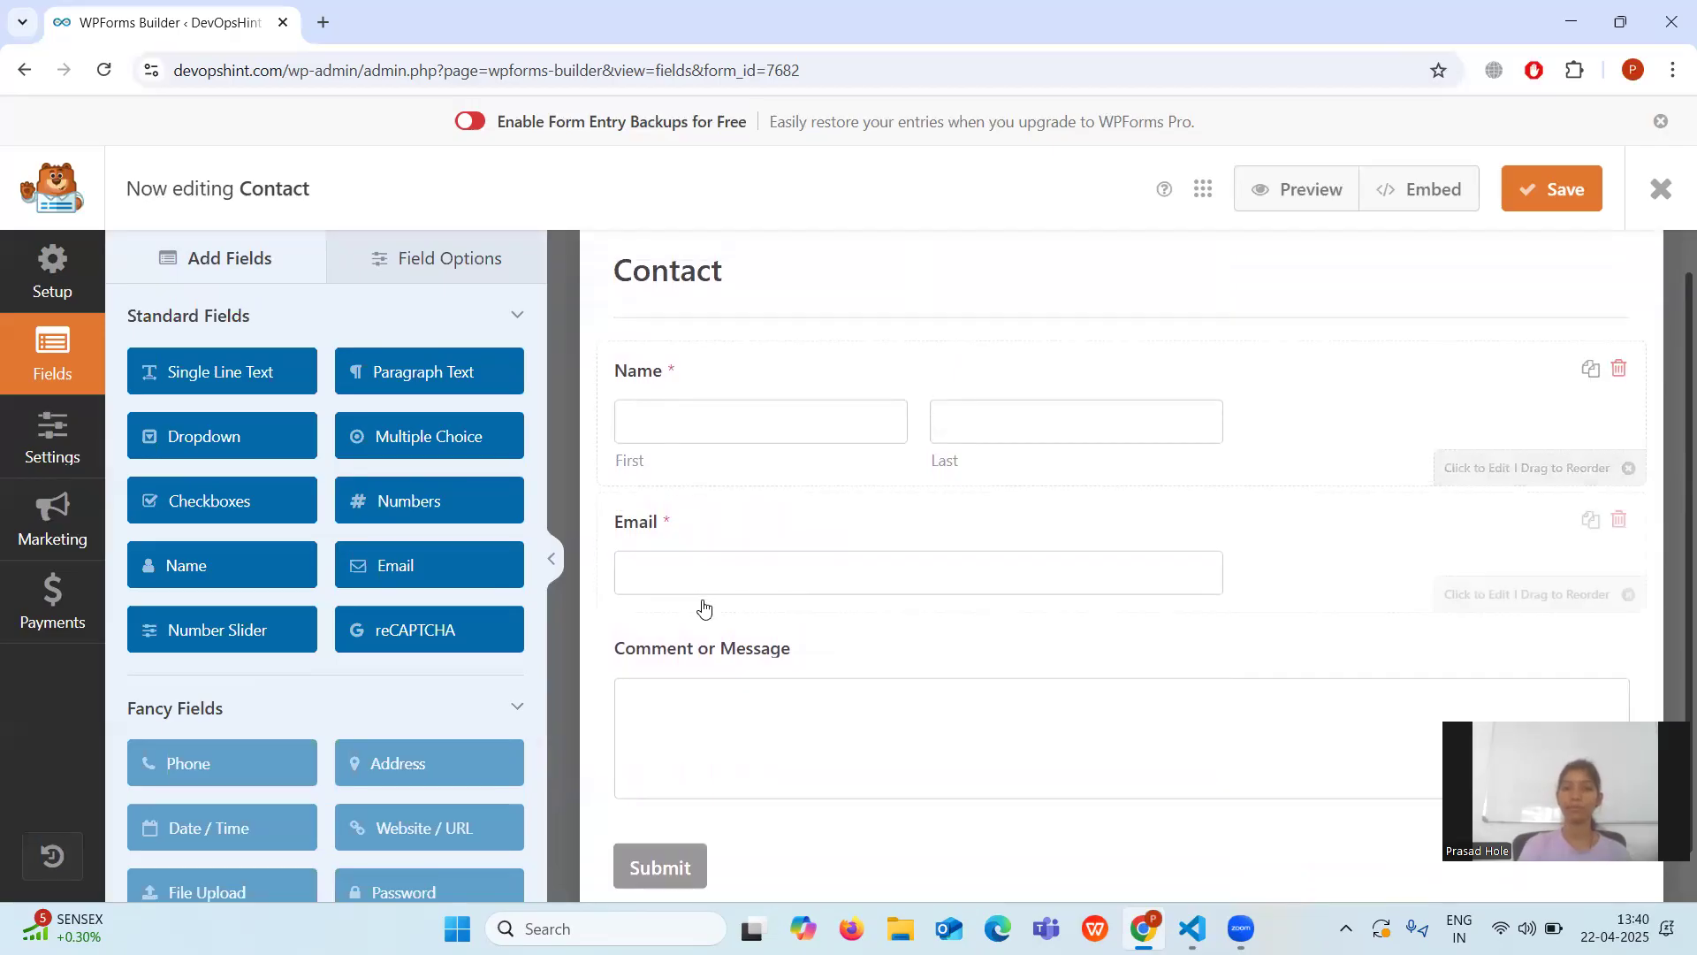
pyautogui.scroll(-1, 815, 747)
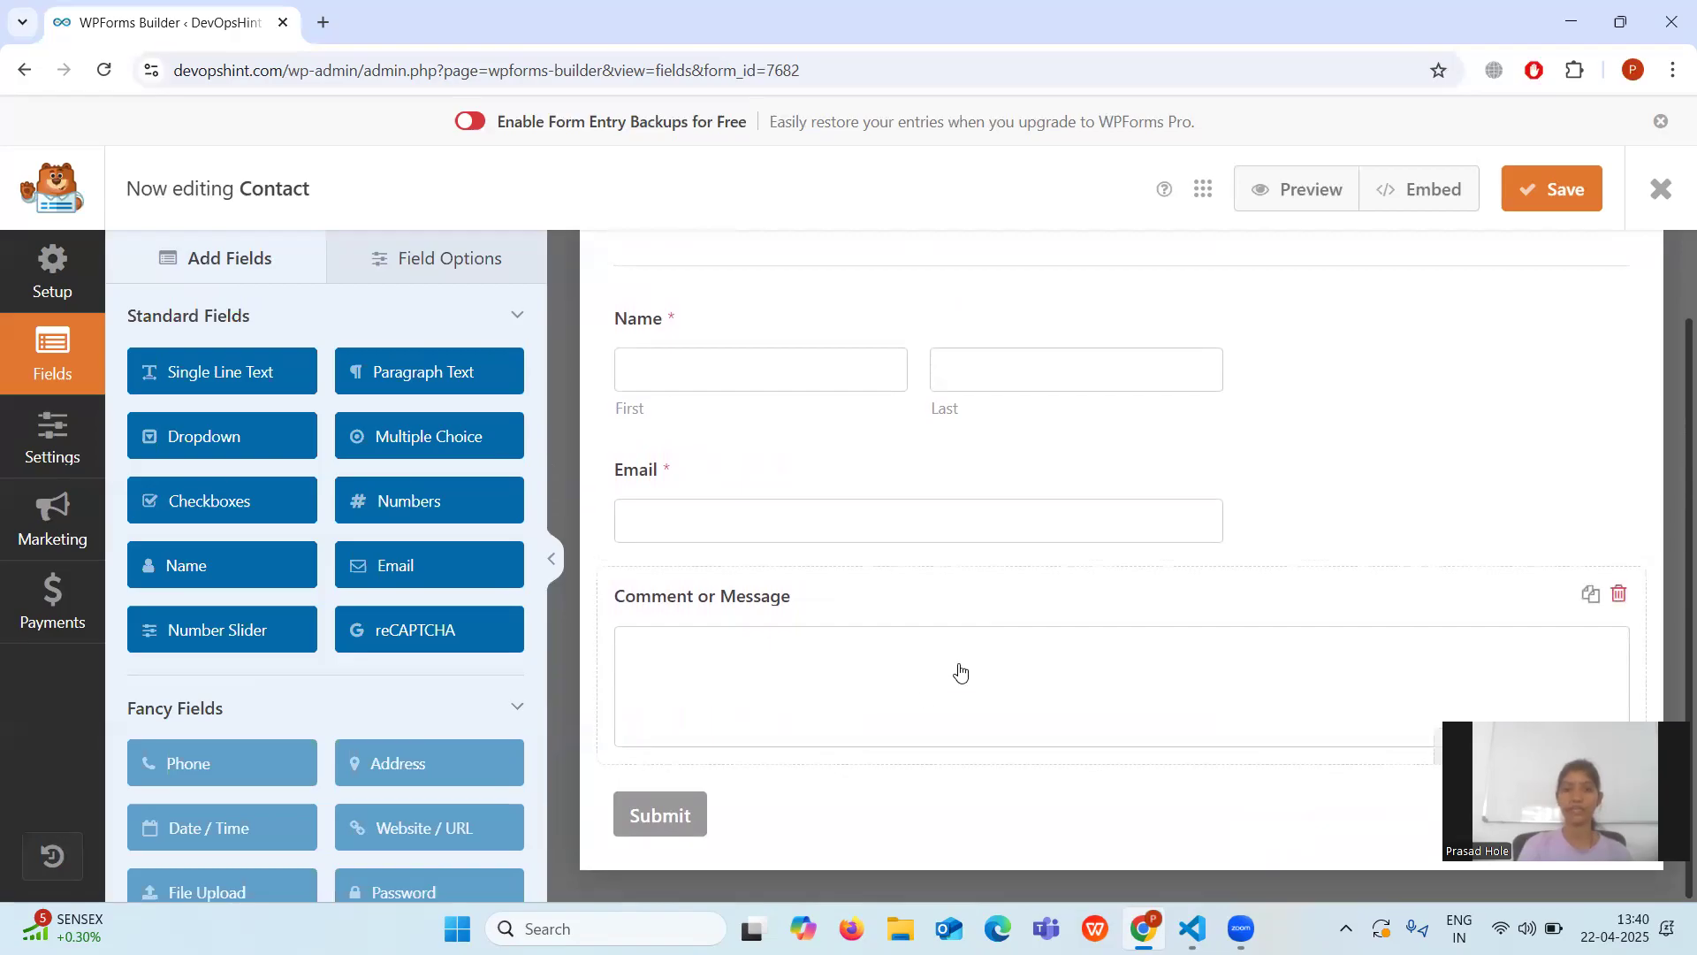
pyautogui.scroll(1, 972, 703)
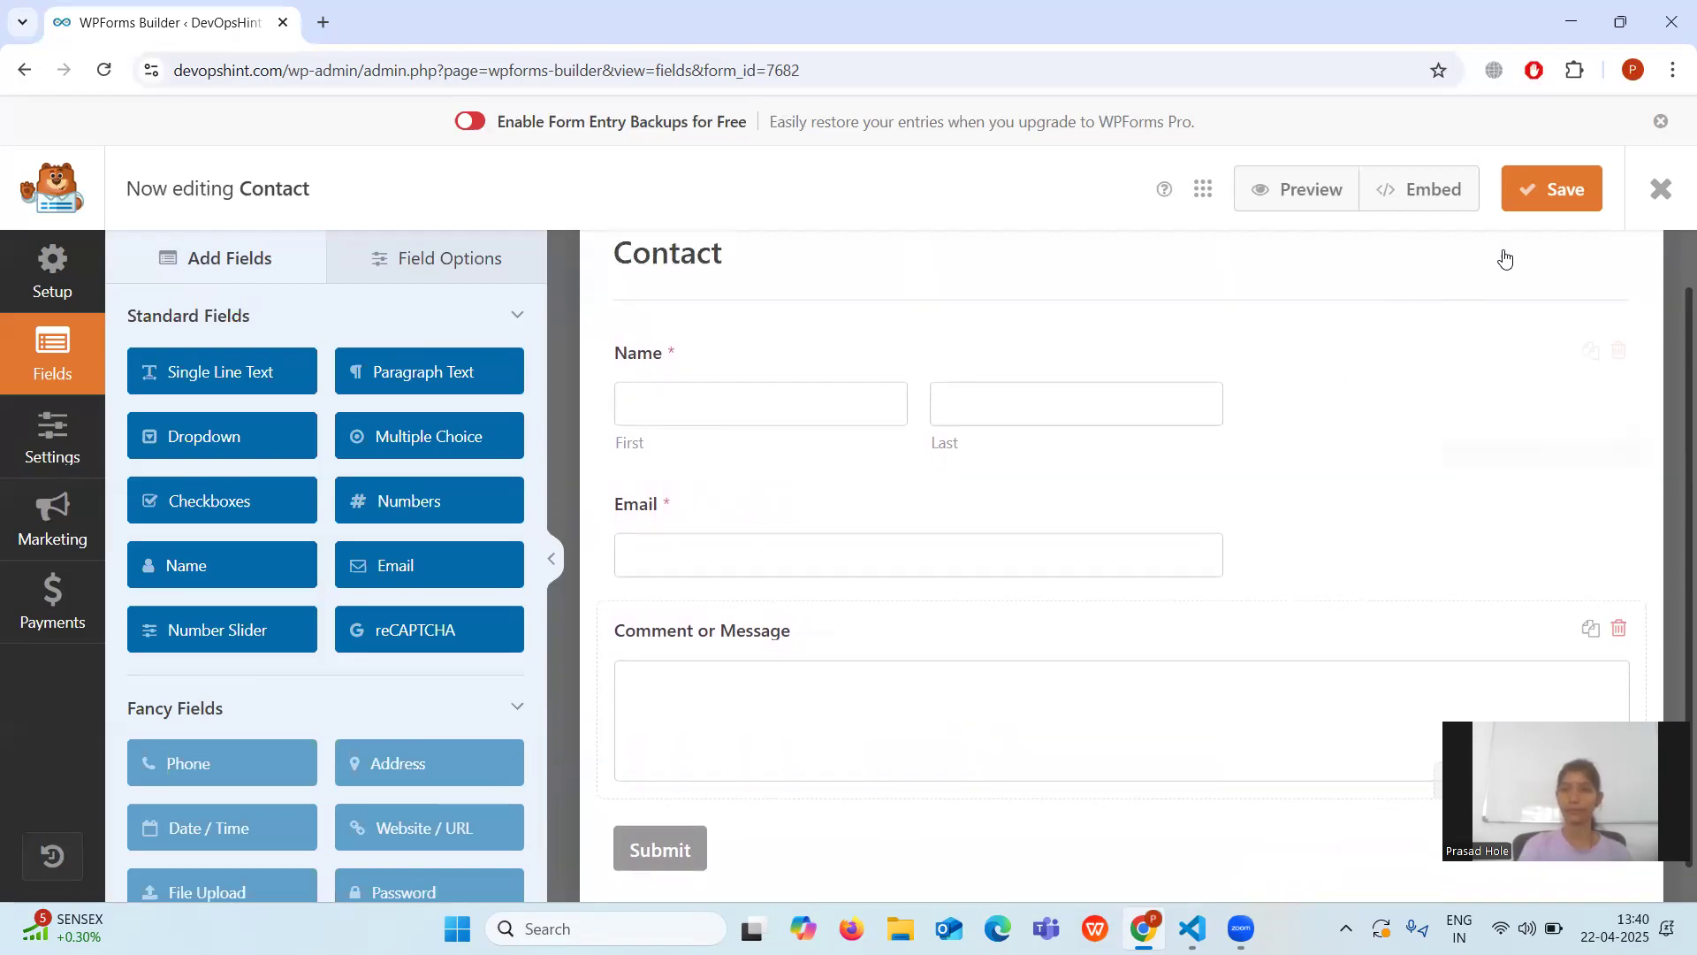
pyautogui.click(1546, 199)
pyautogui.moveTo(1192, 928)
pyautogui.click(1158, 742)
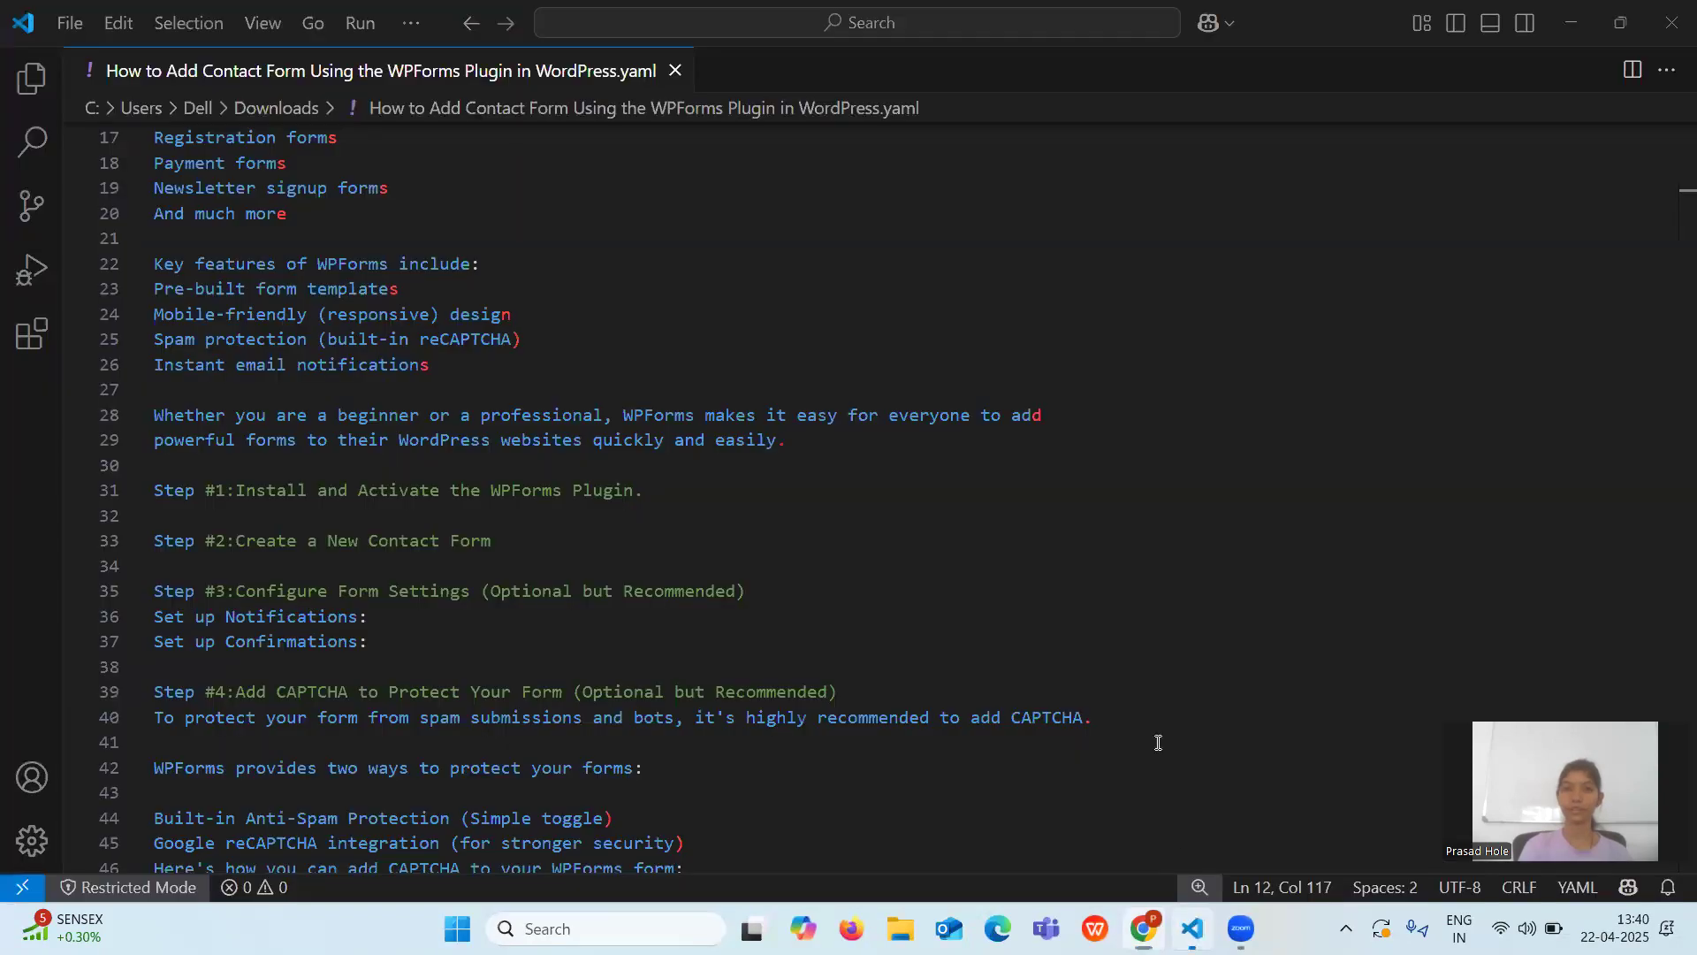
pyautogui.scroll(-2, 1005, 520)
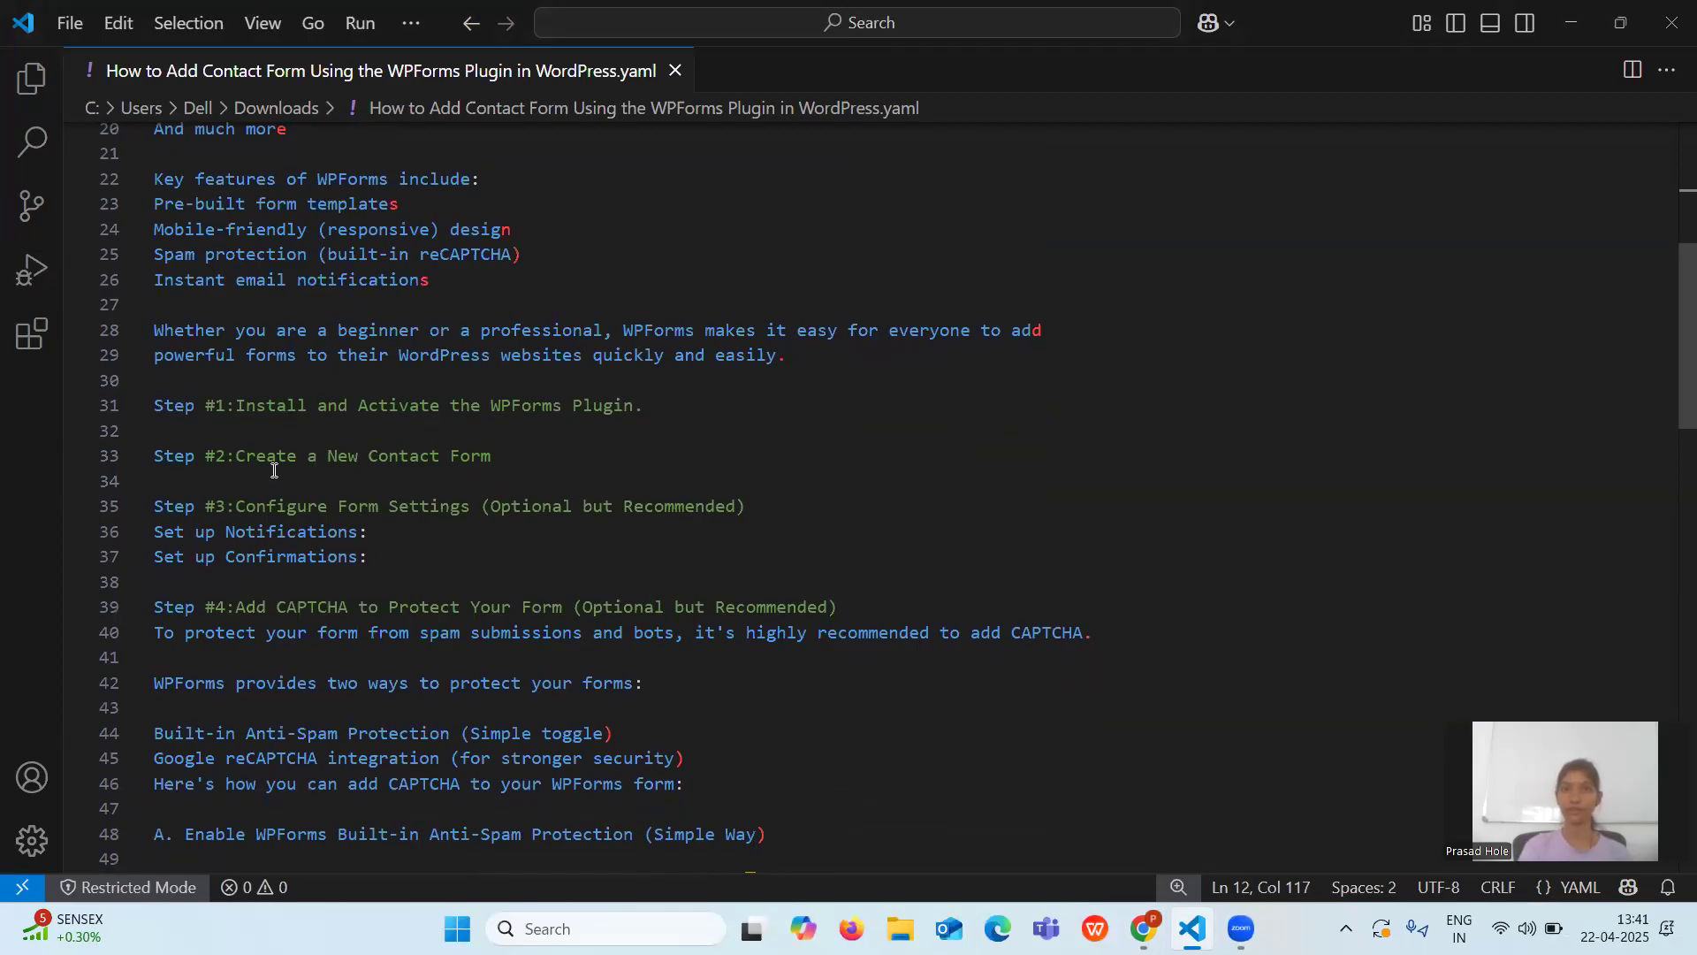
pyautogui.scroll(-1, 274, 471)
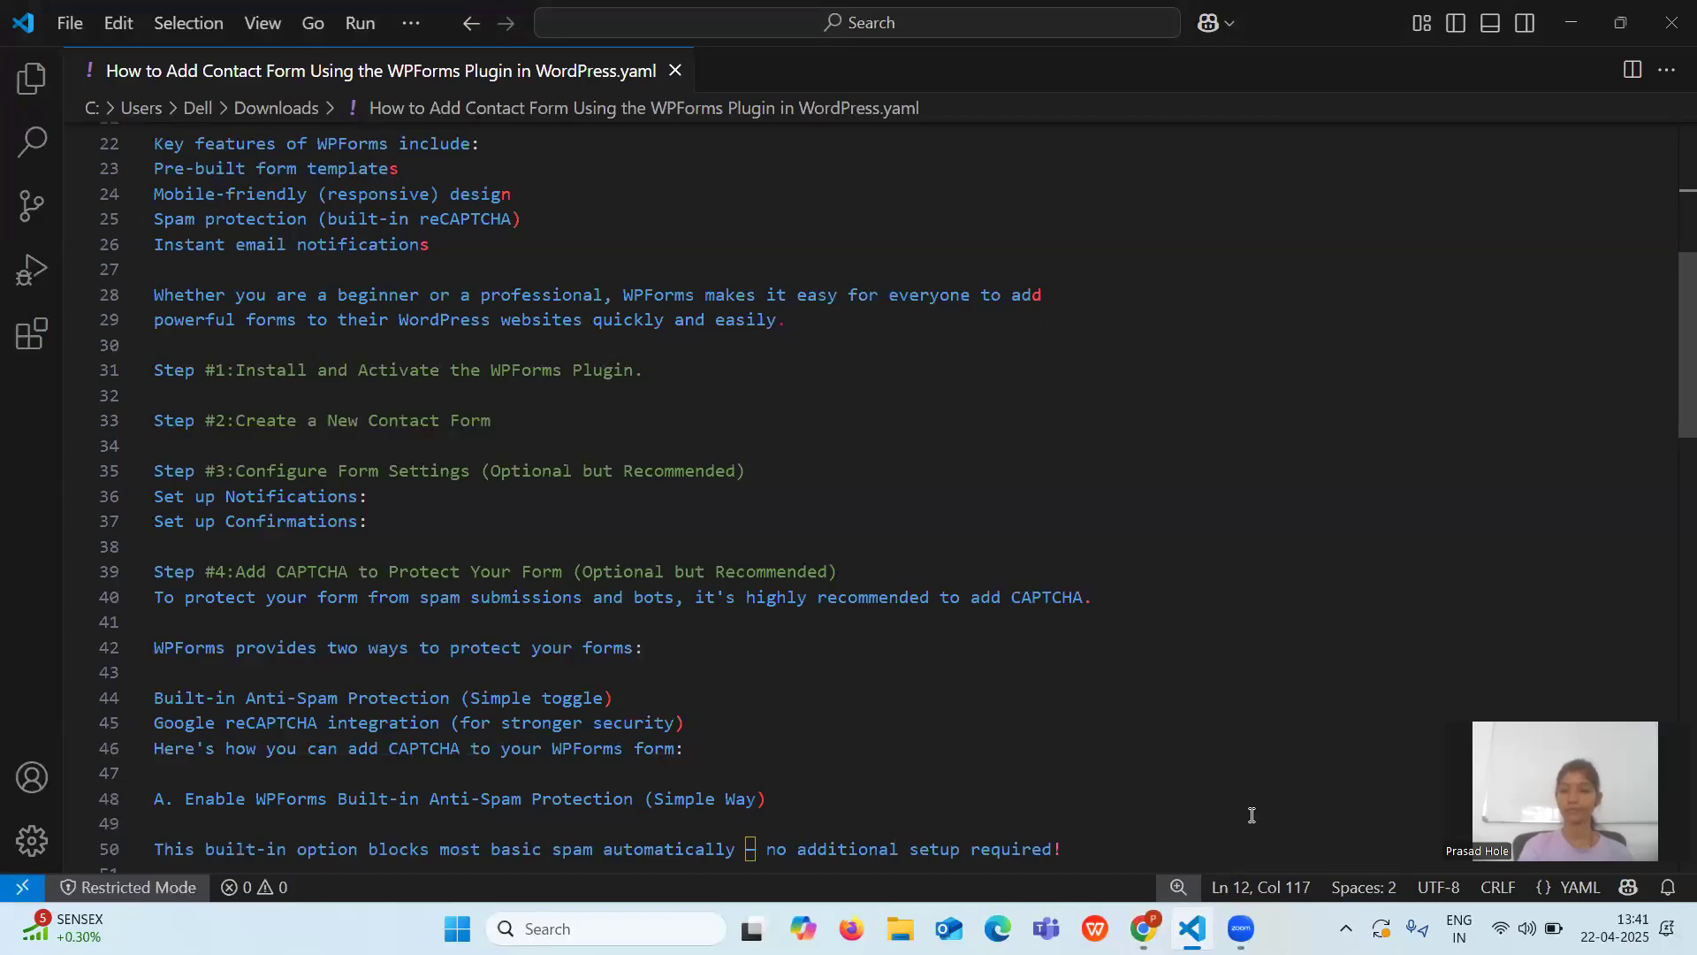
pyautogui.click(1143, 928)
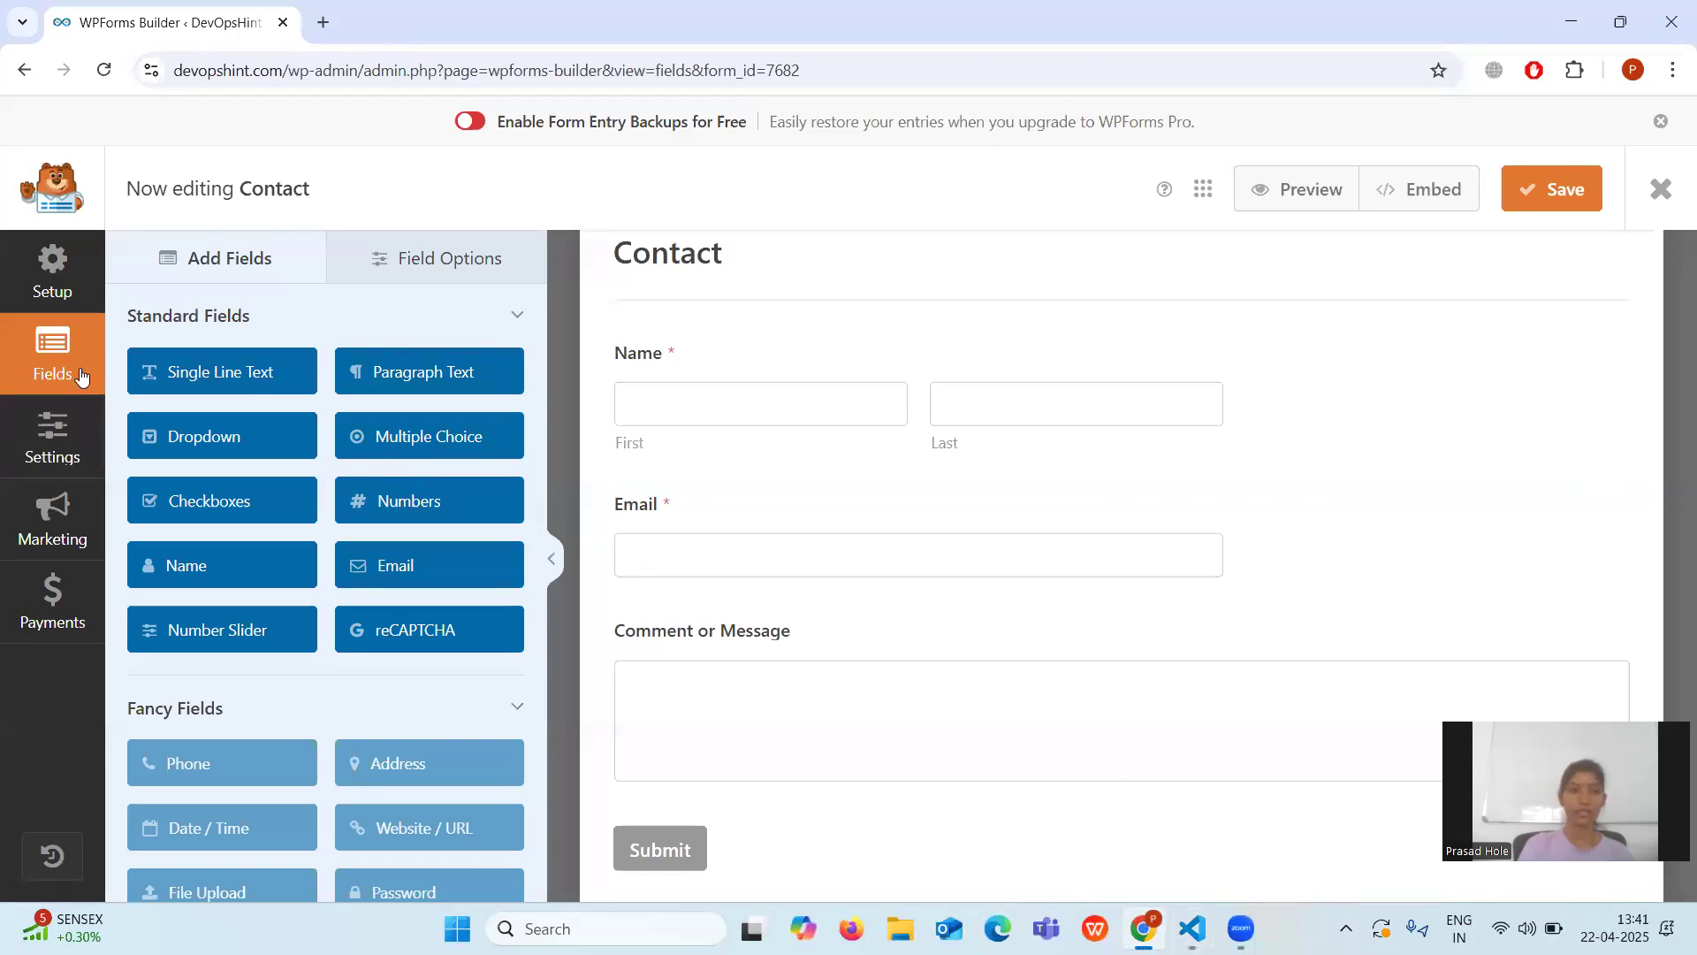
# Change the default notification's Send To Email Address to devopshint.com.
pyautogui.click(53, 444)
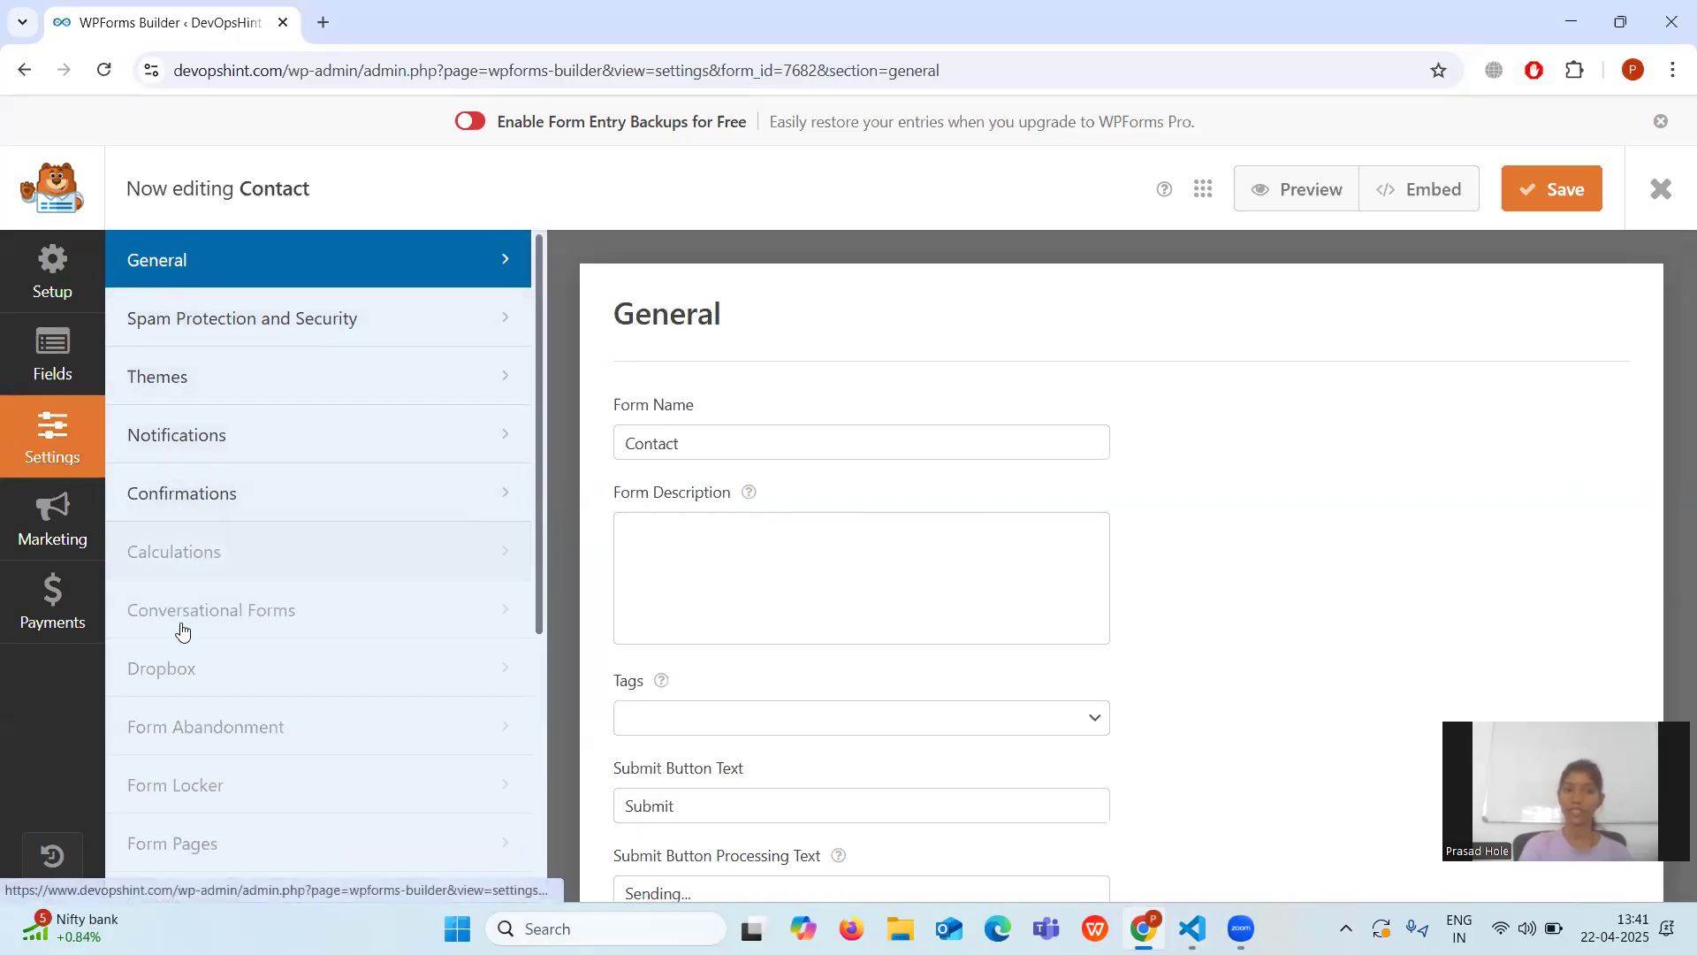
pyautogui.click(209, 436)
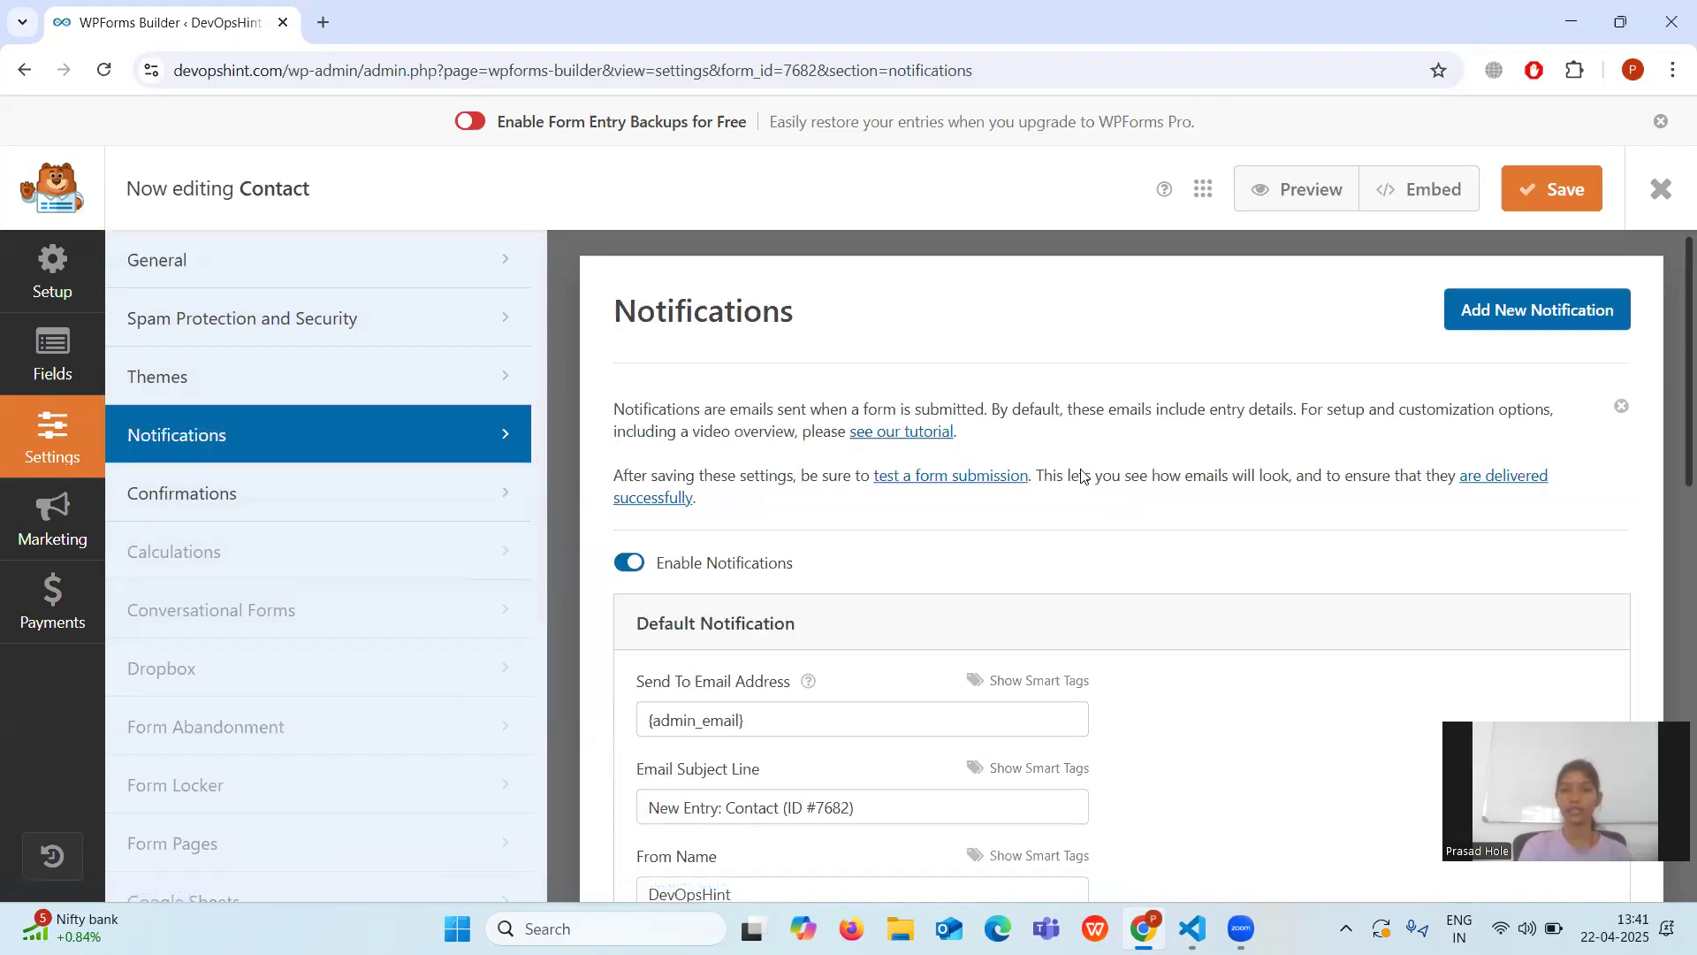
pyautogui.scroll(-2, 1083, 477)
pyautogui.scroll(-1, 1084, 478)
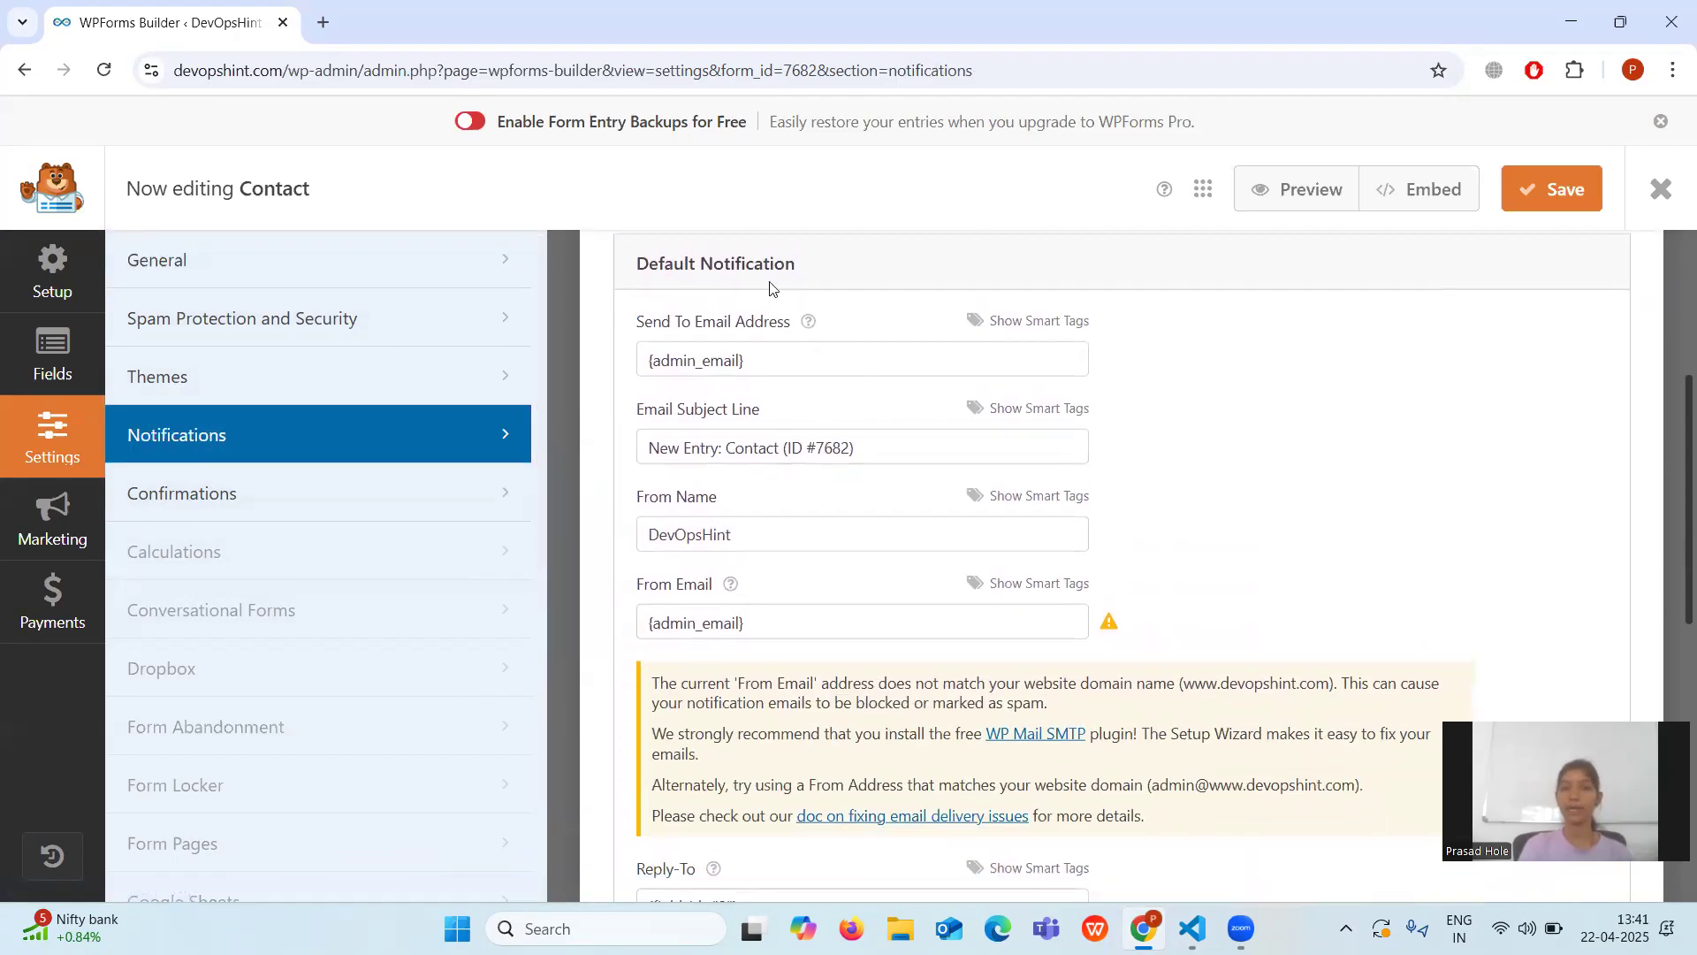
pyautogui.scroll(1, 769, 287)
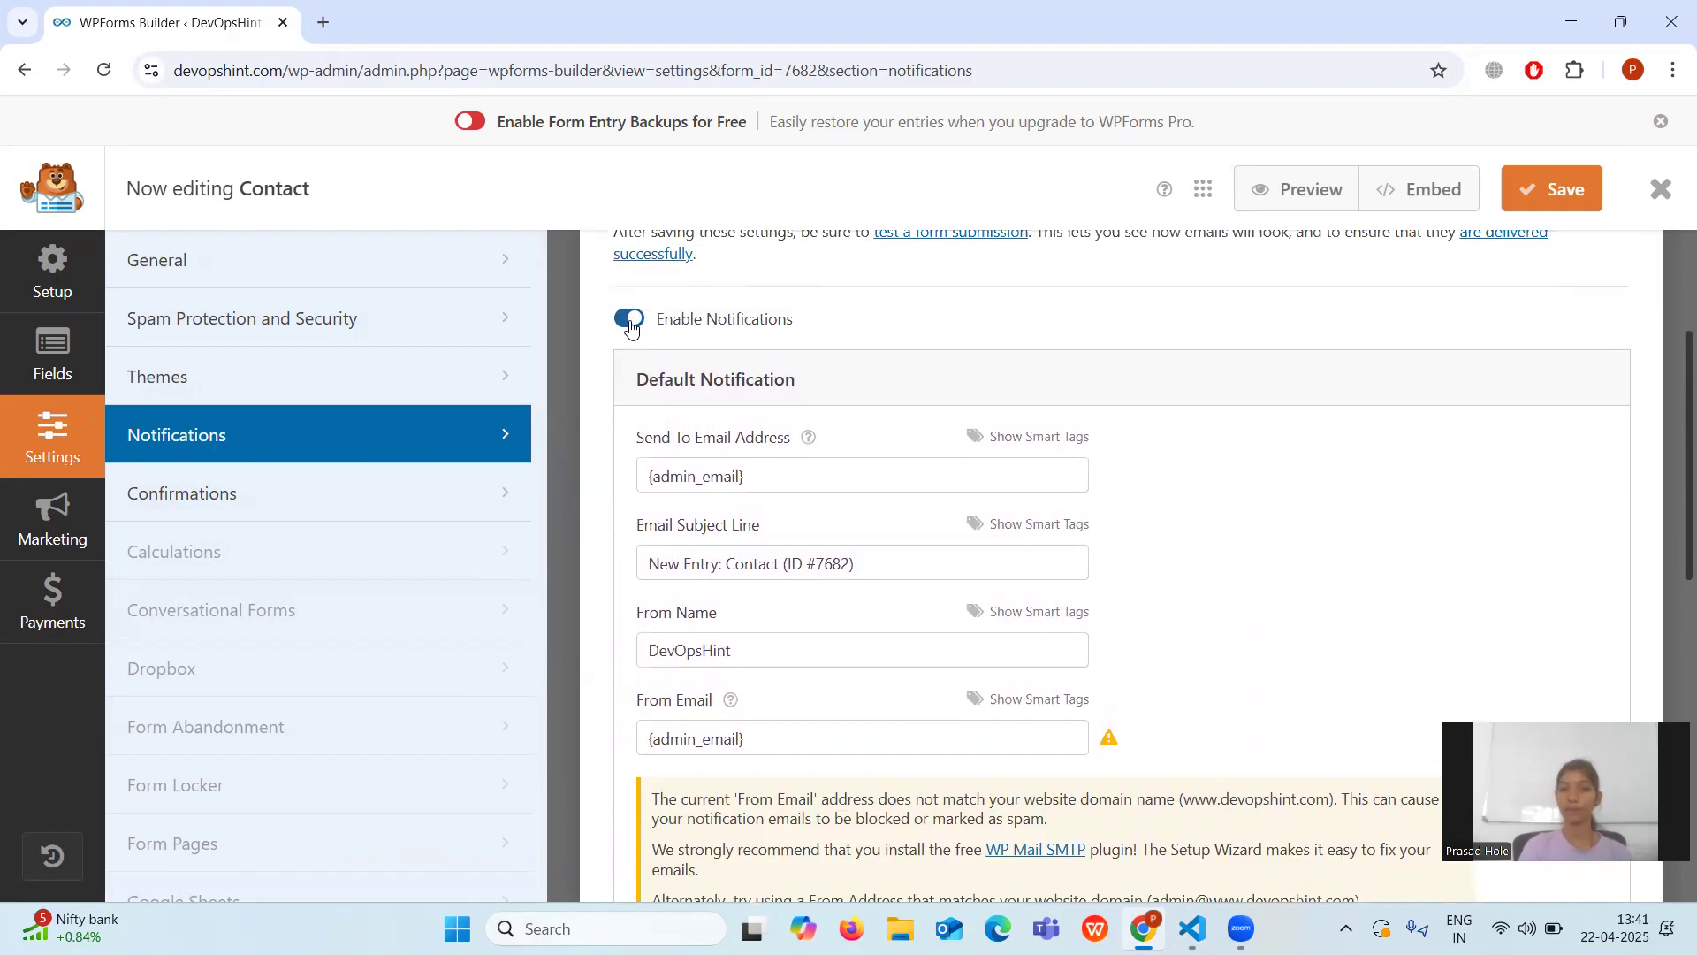
pyautogui.scroll(-1, 807, 455)
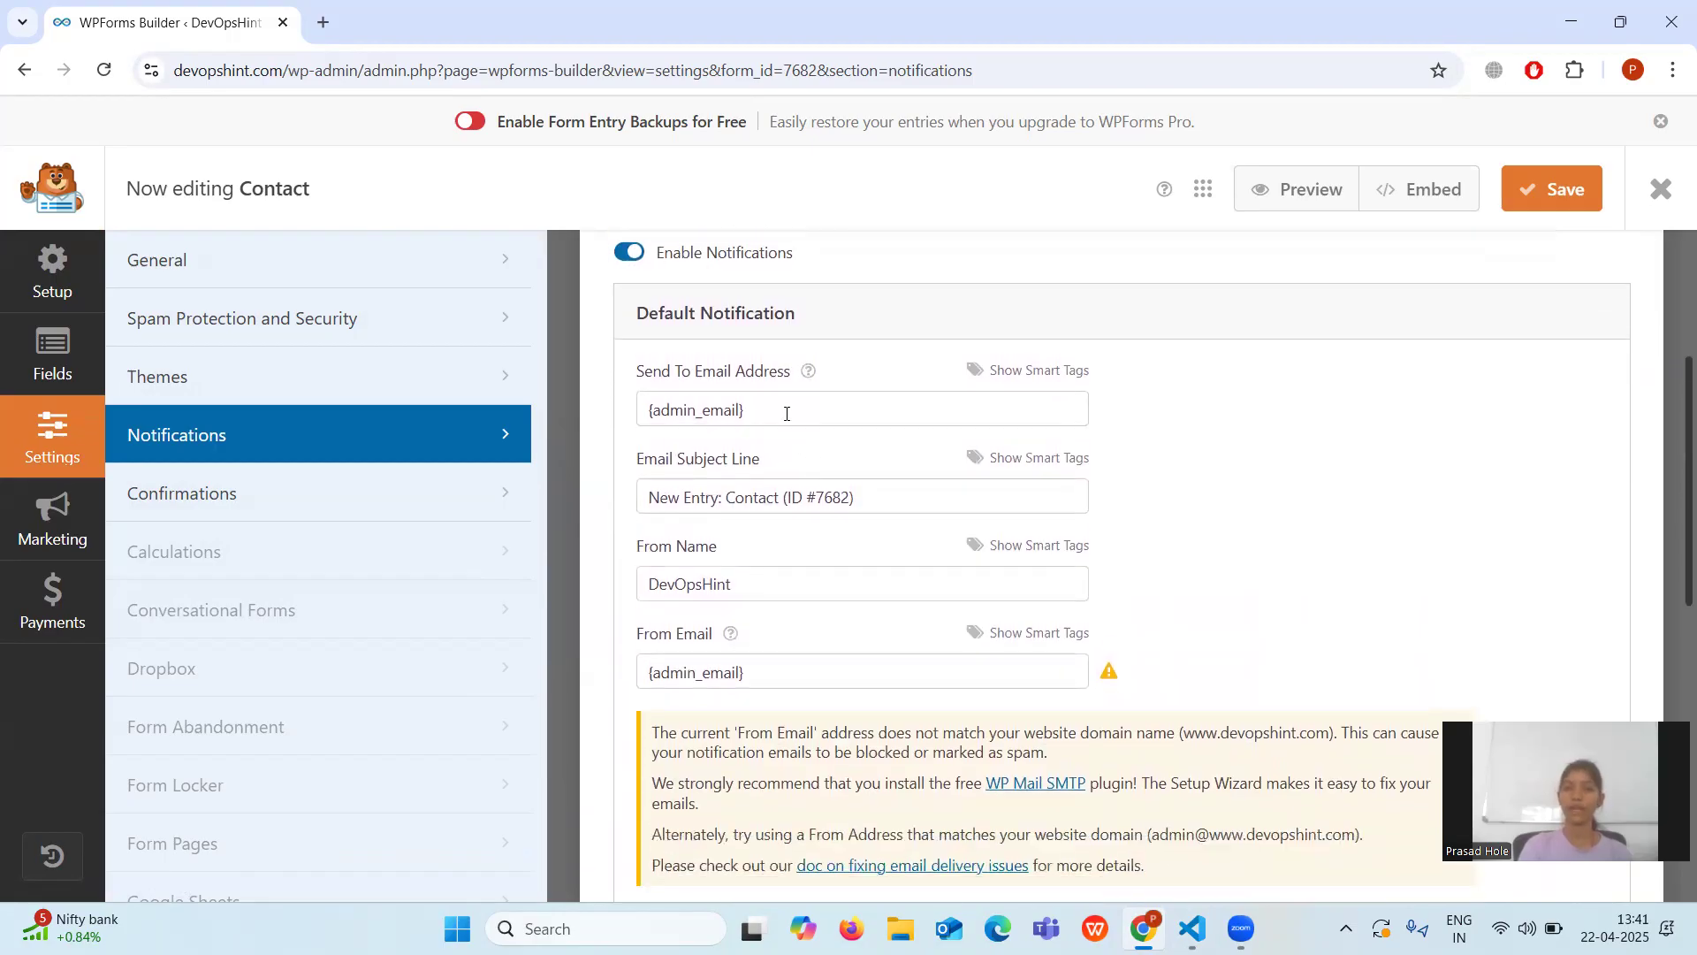
pyautogui.click(769, 400)
pyautogui.press('BackSpace')
pyautogui.press('BackSpace')
pyautogui.press('BackSpace')
pyautogui.press('BackSpace')
pyautogui.press('BackSpace')
pyautogui.press('BackSpace')
pyautogui.press('BackSpace')
pyautogui.press('BackSpace')
pyautogui.press('BackSpace')
pyautogui.press('BackSpace')
pyautogui.press('BackSpace')
pyautogui.press('BackSpace')
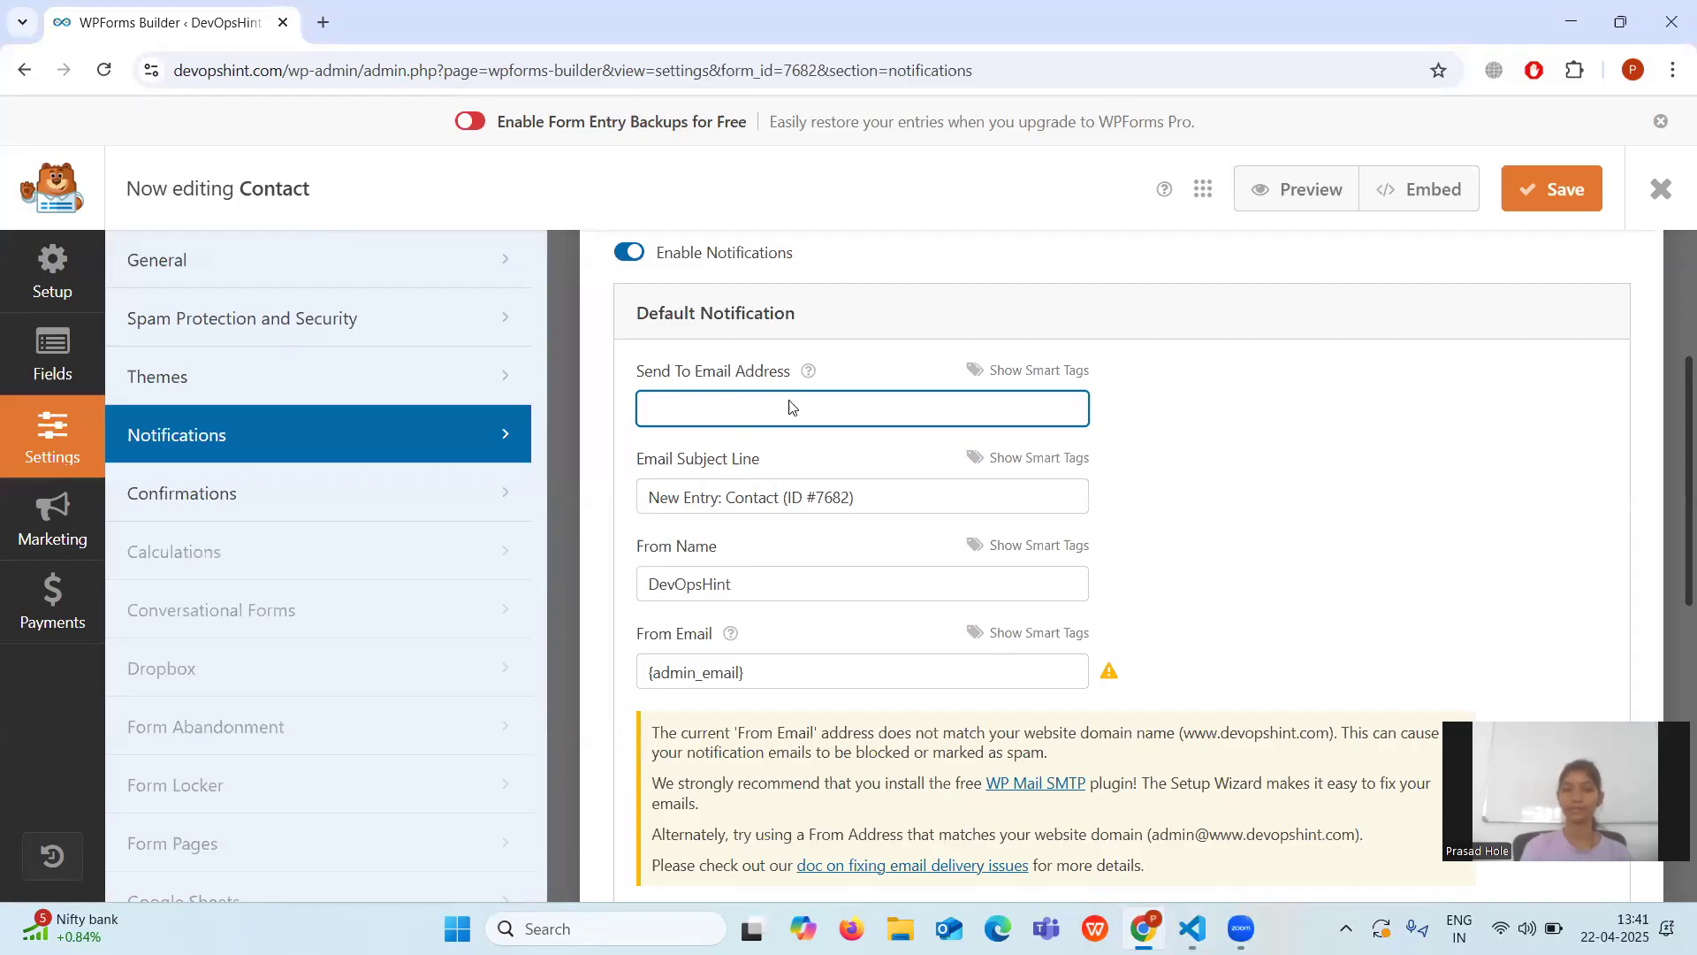
pyautogui.click(775, 673)
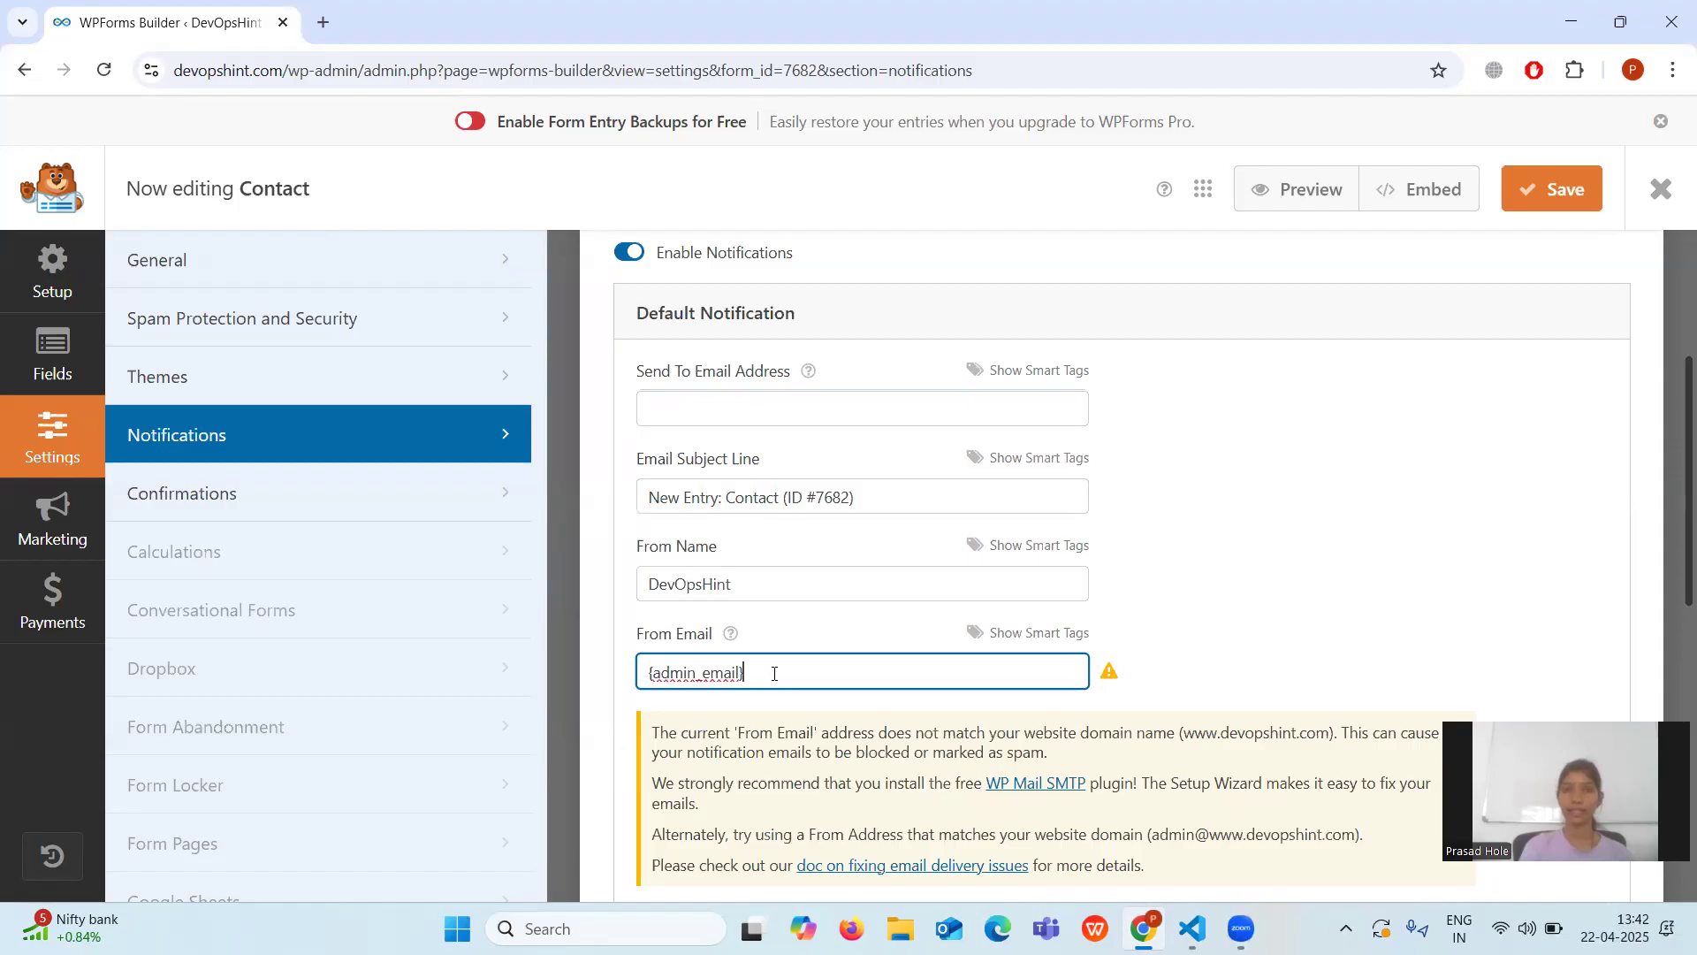
pyautogui.click(697, 401)
pyautogui.write('de')
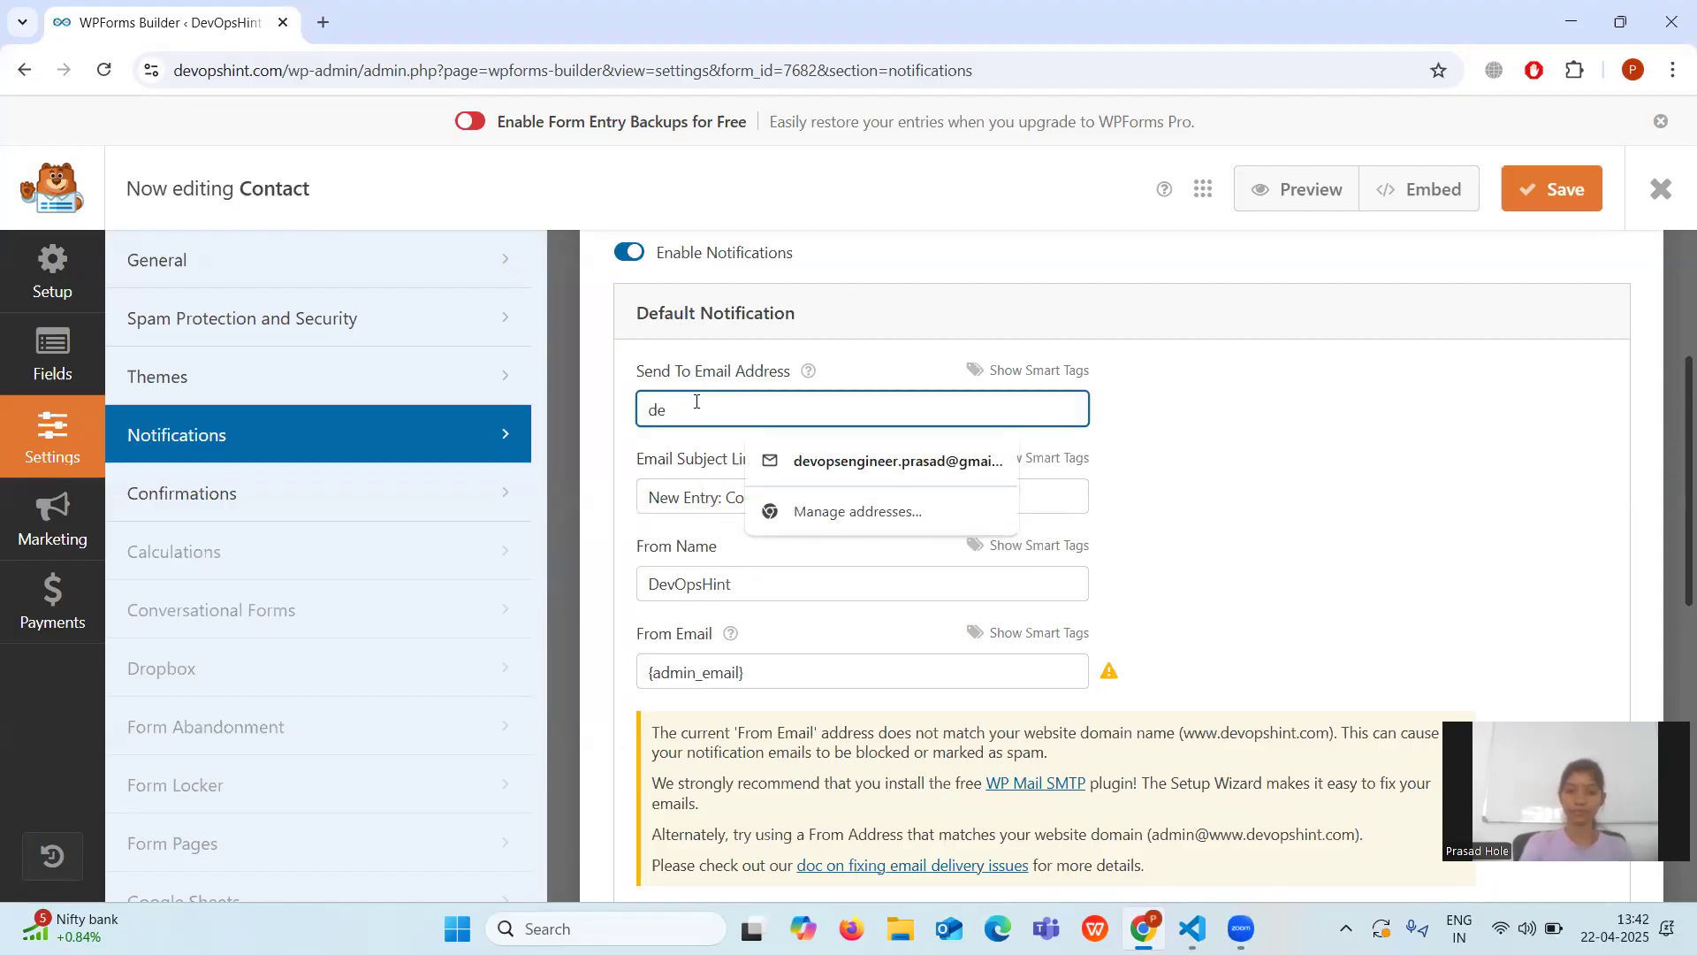
pyautogui.write('vopshint')
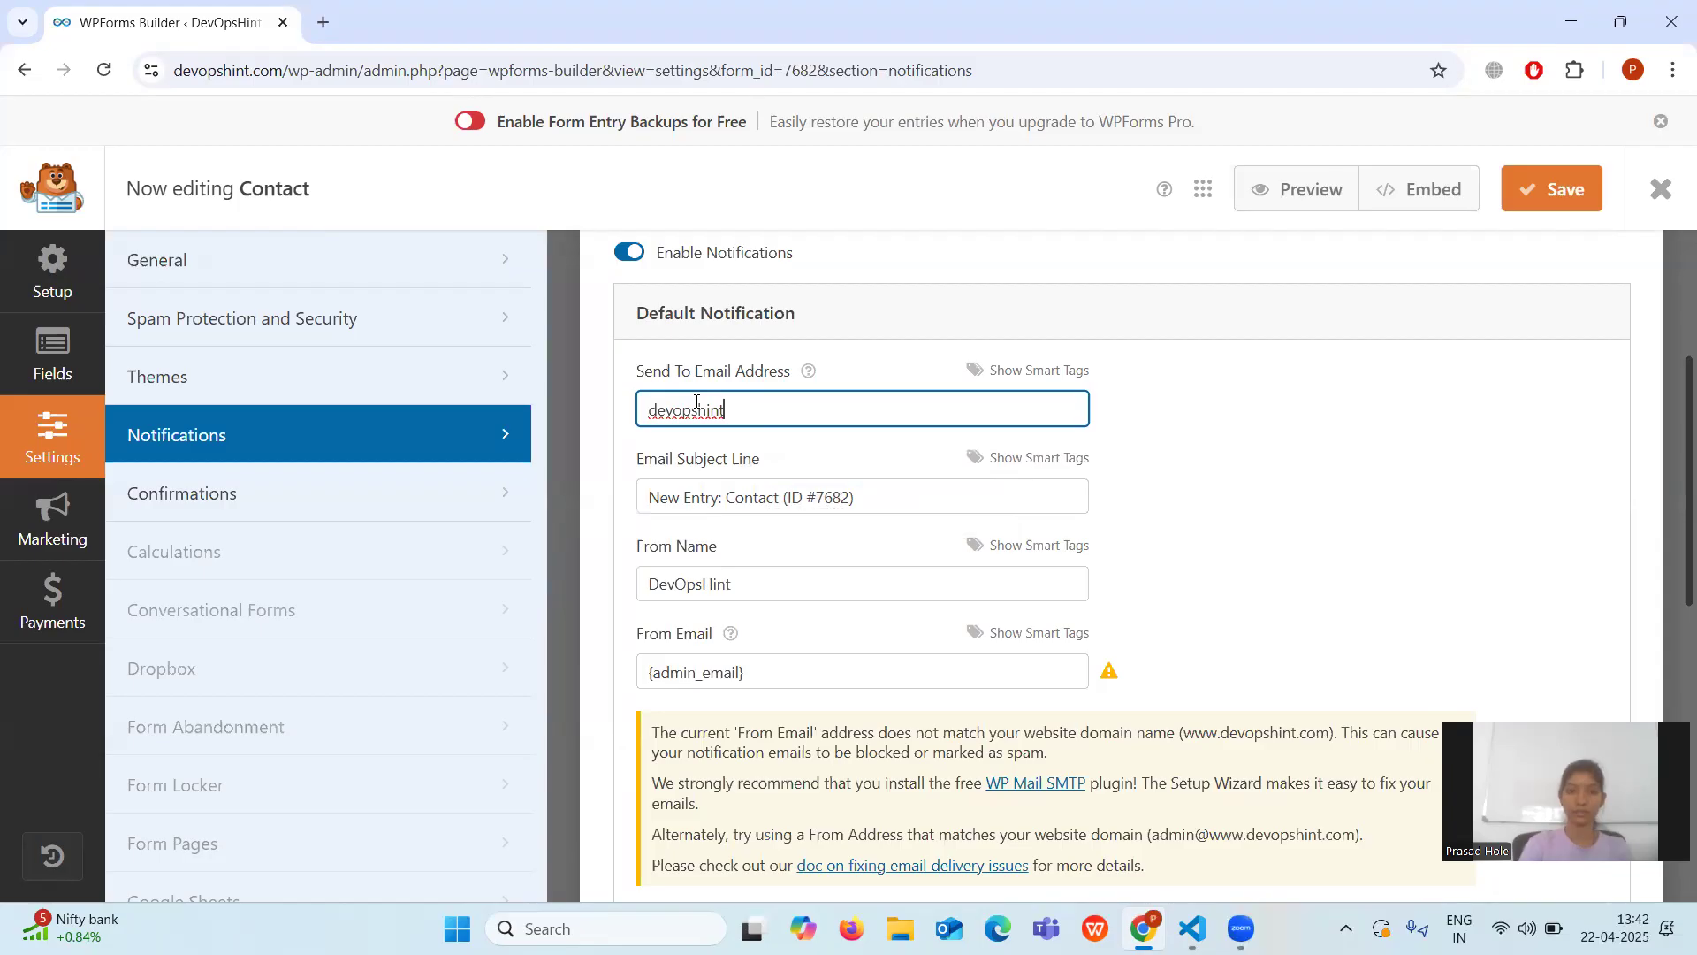
pyautogui.write('.com')
# Save the form and switch back to the Visual Studio Code notes.
pyautogui.scroll(1, 1358, 545)
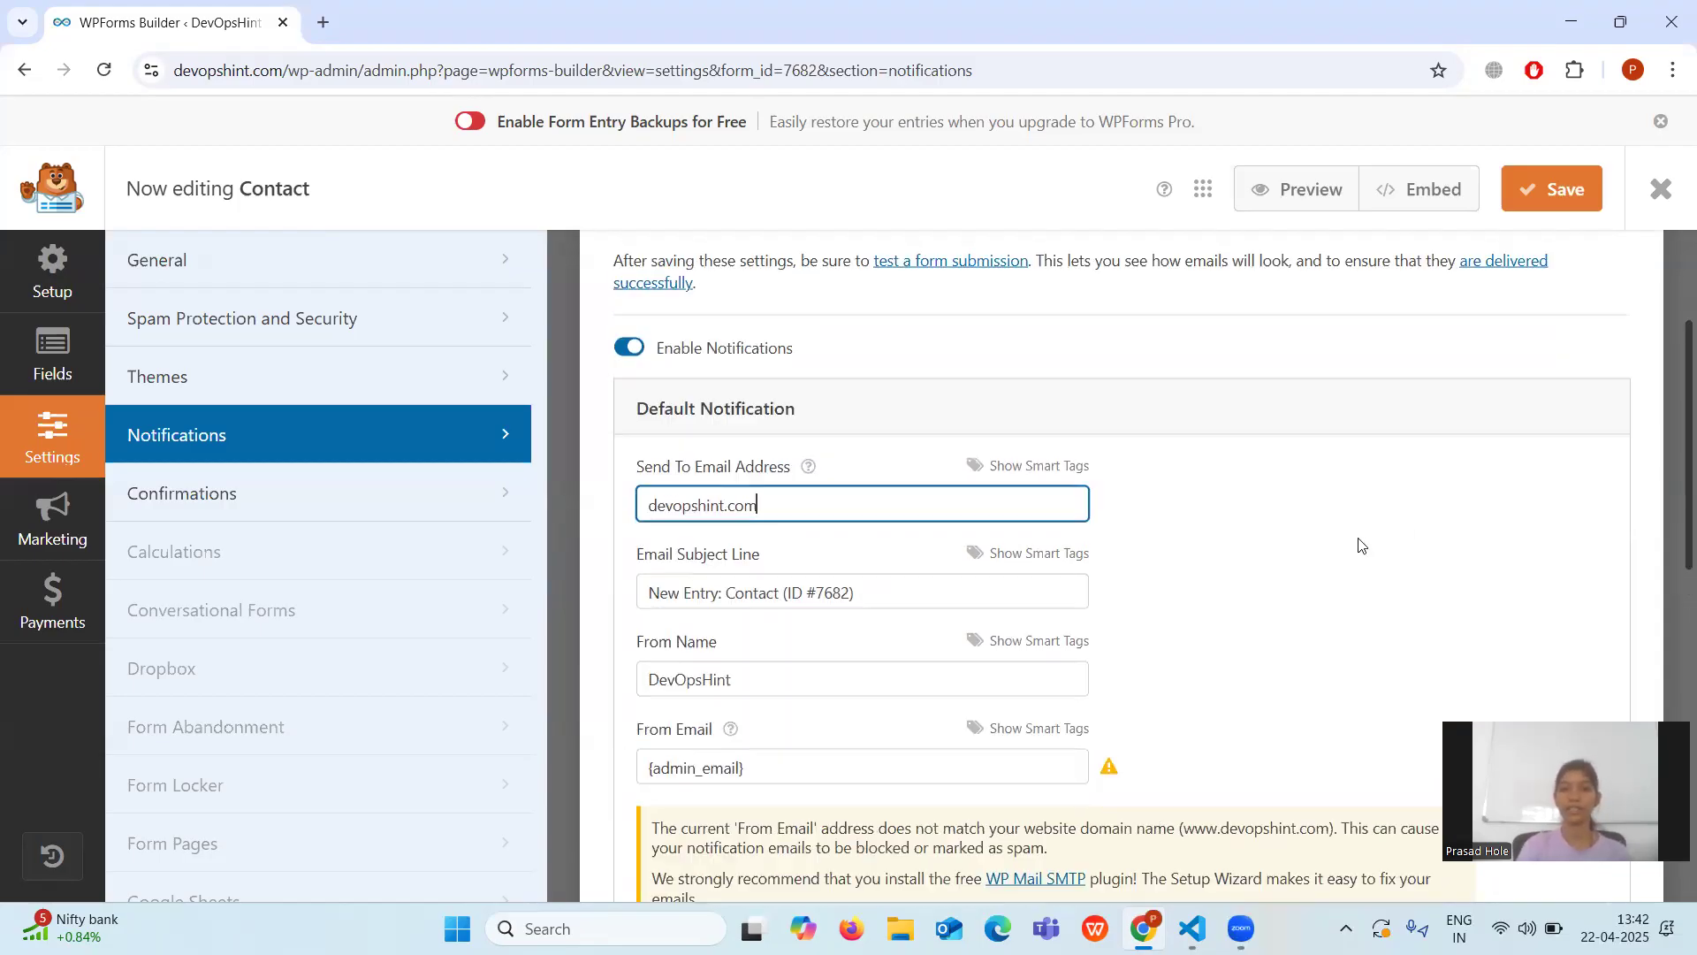
pyautogui.click(1535, 191)
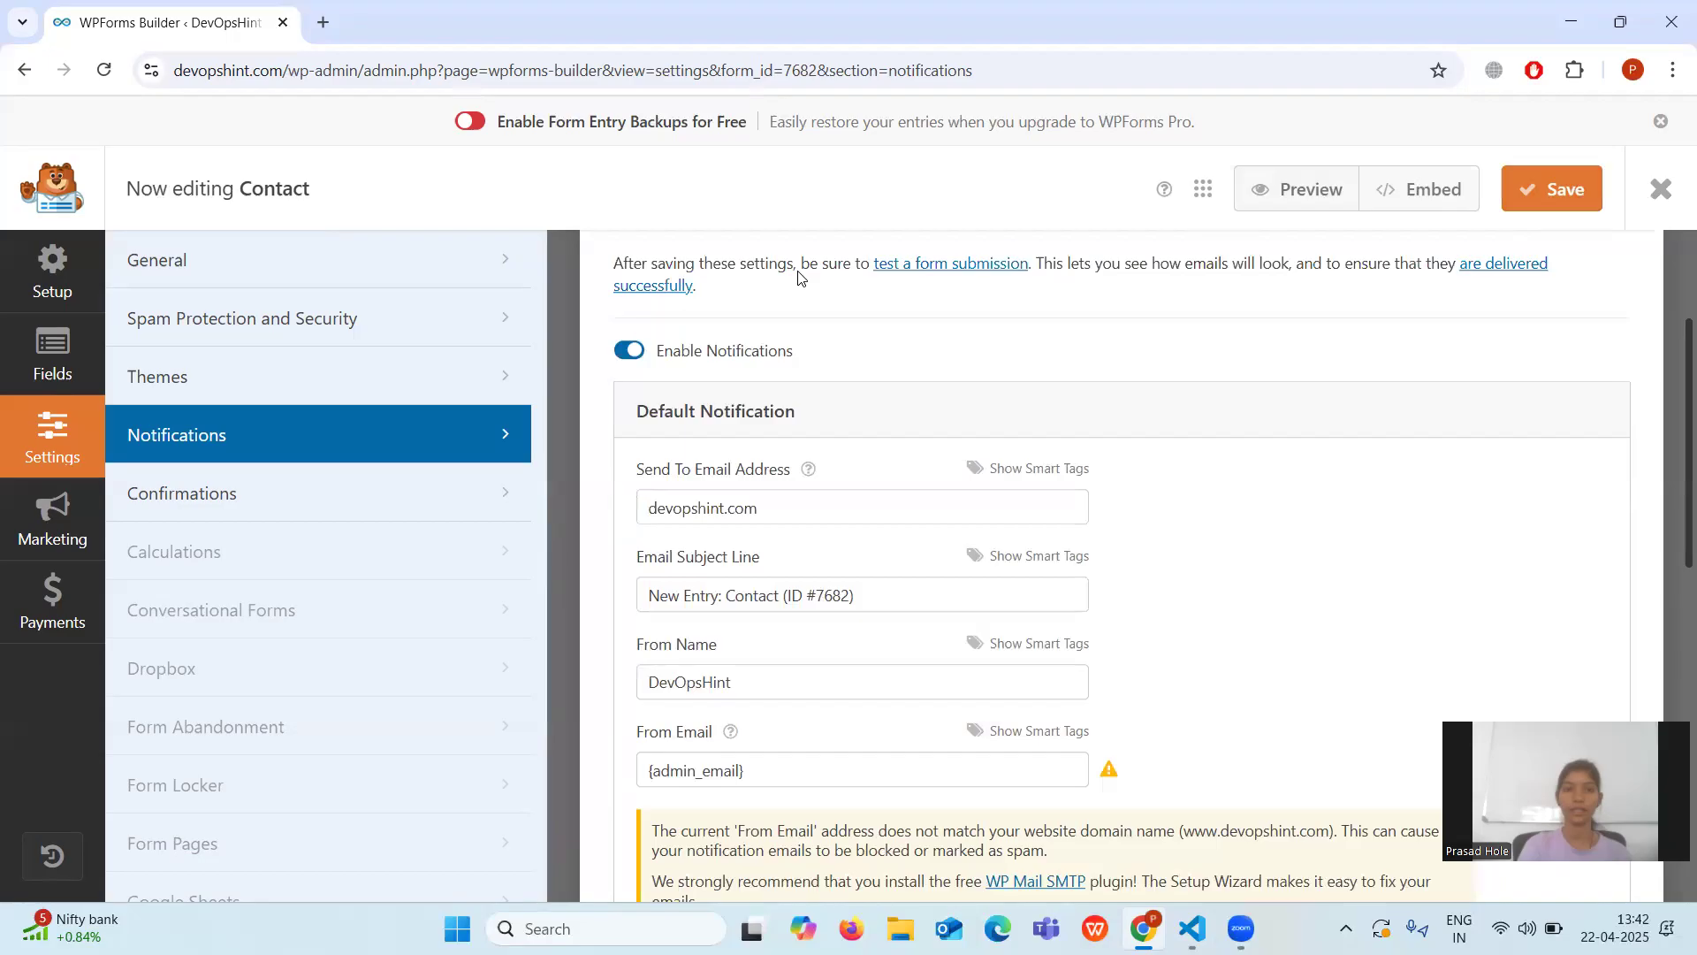
pyautogui.scroll(1, 897, 555)
pyautogui.scroll(3, 897, 555)
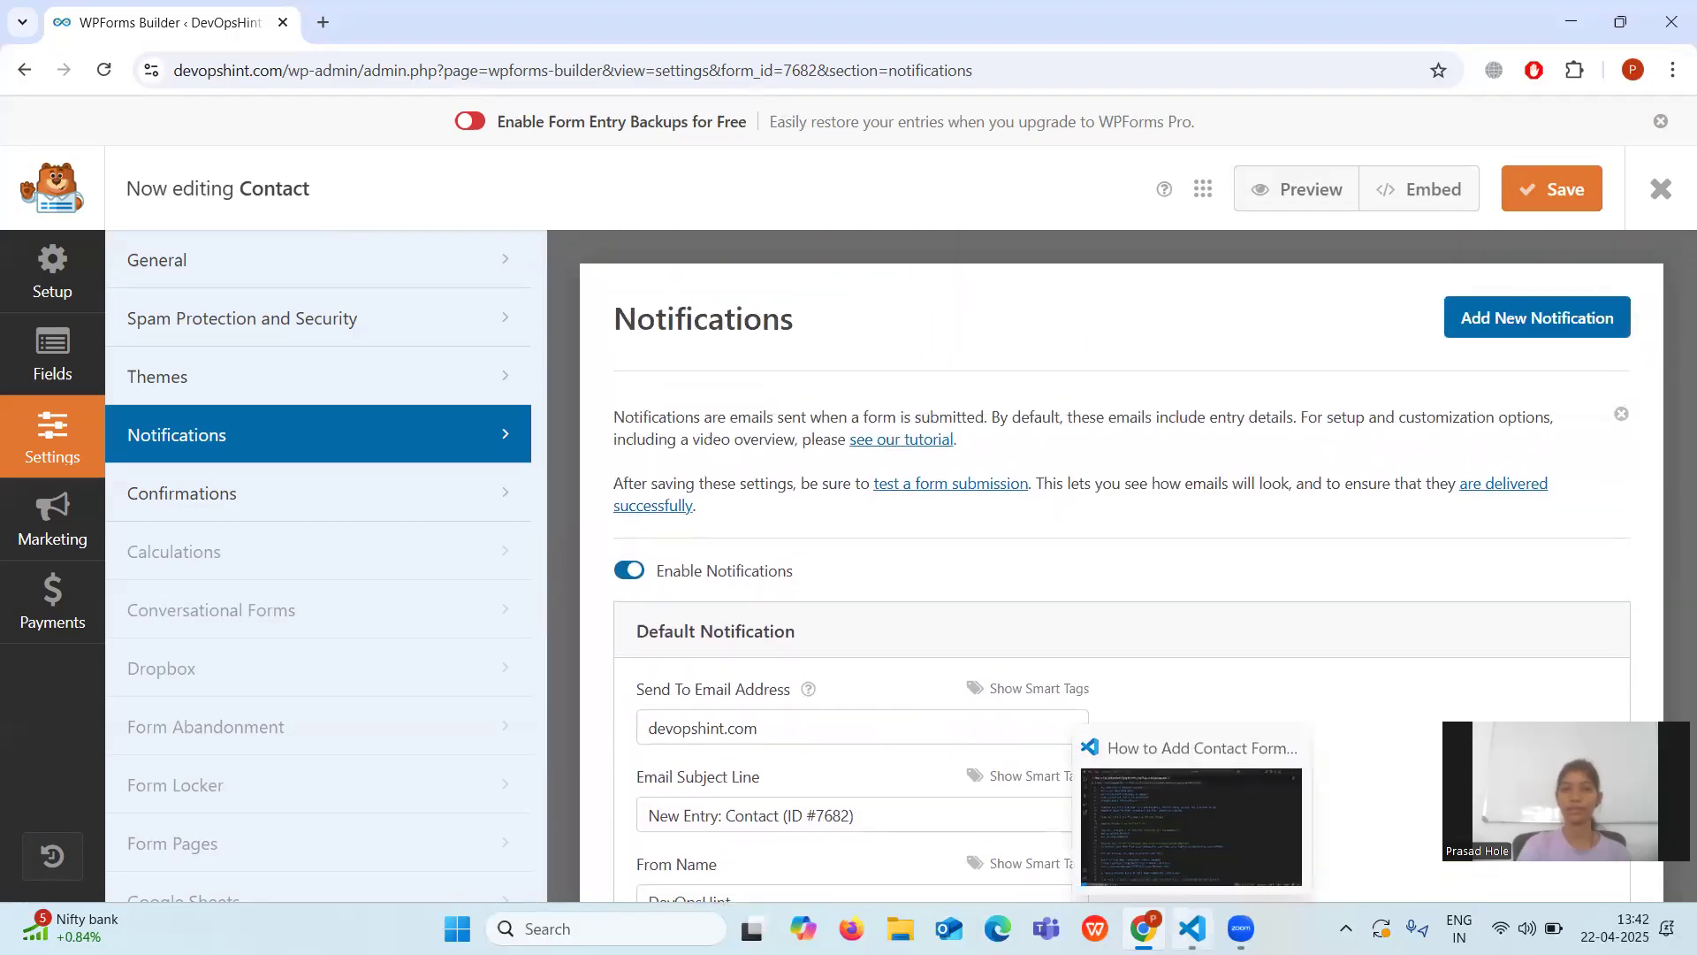
pyautogui.click(1192, 928)
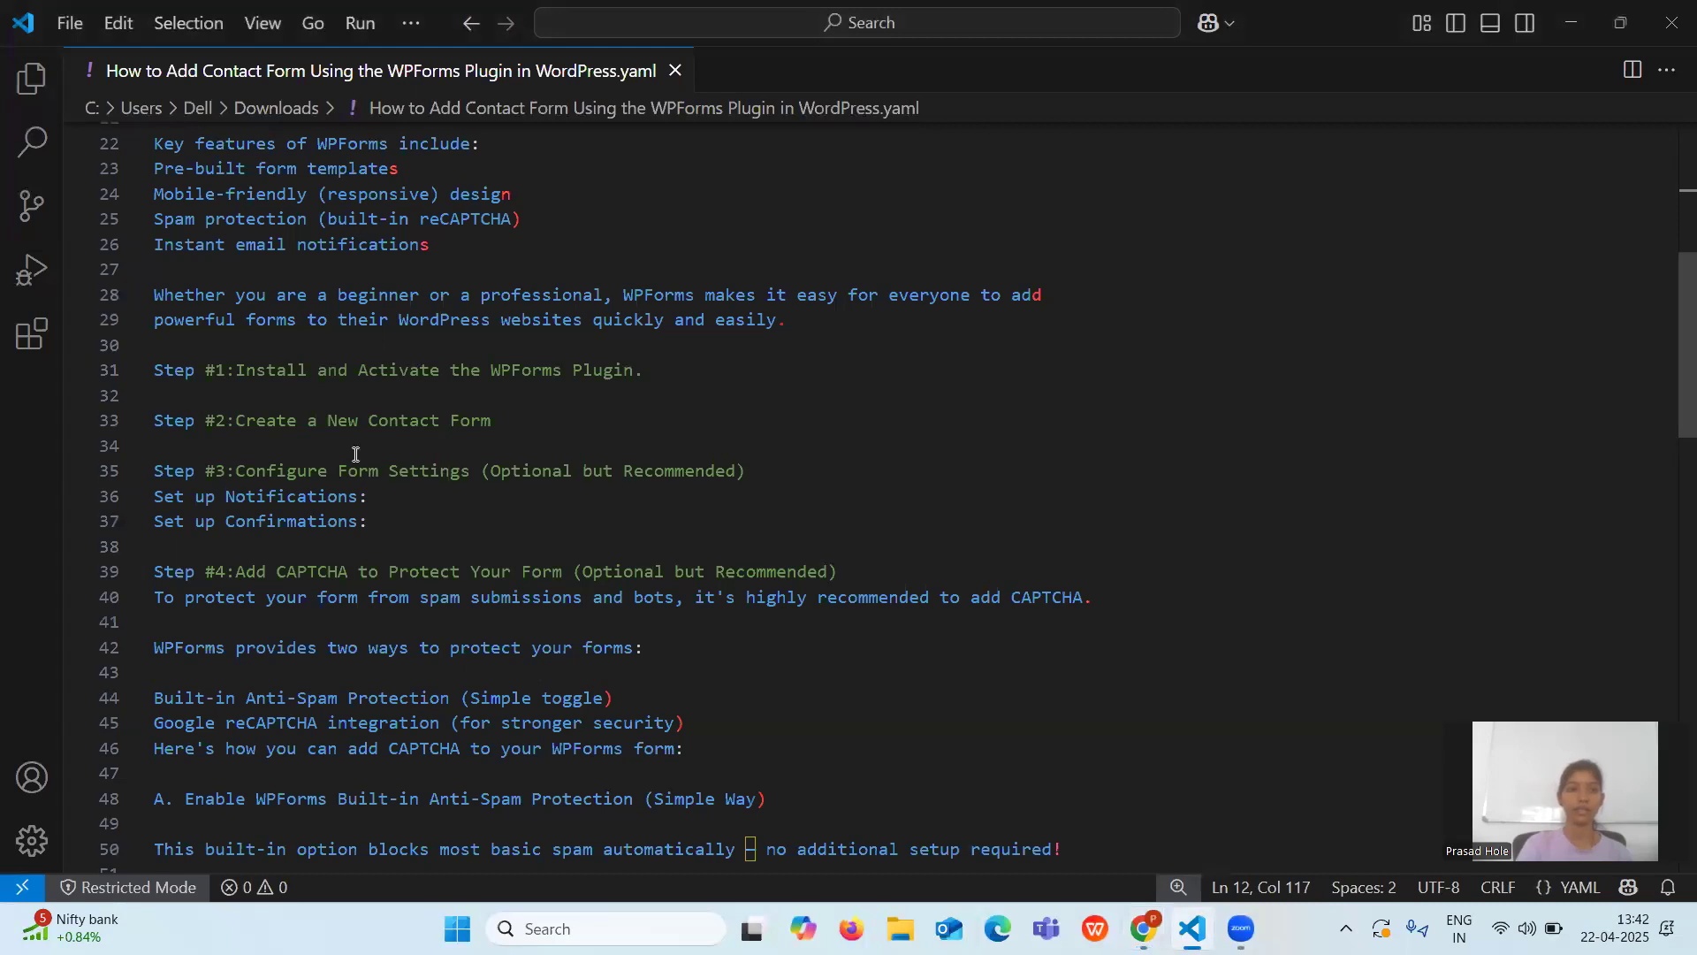
# Scroll through the rest of the notes, then return to the WPForms Notifications settings in Chrome.
pyautogui.scroll(-1, 354, 455)
pyautogui.scroll(-1, 355, 455)
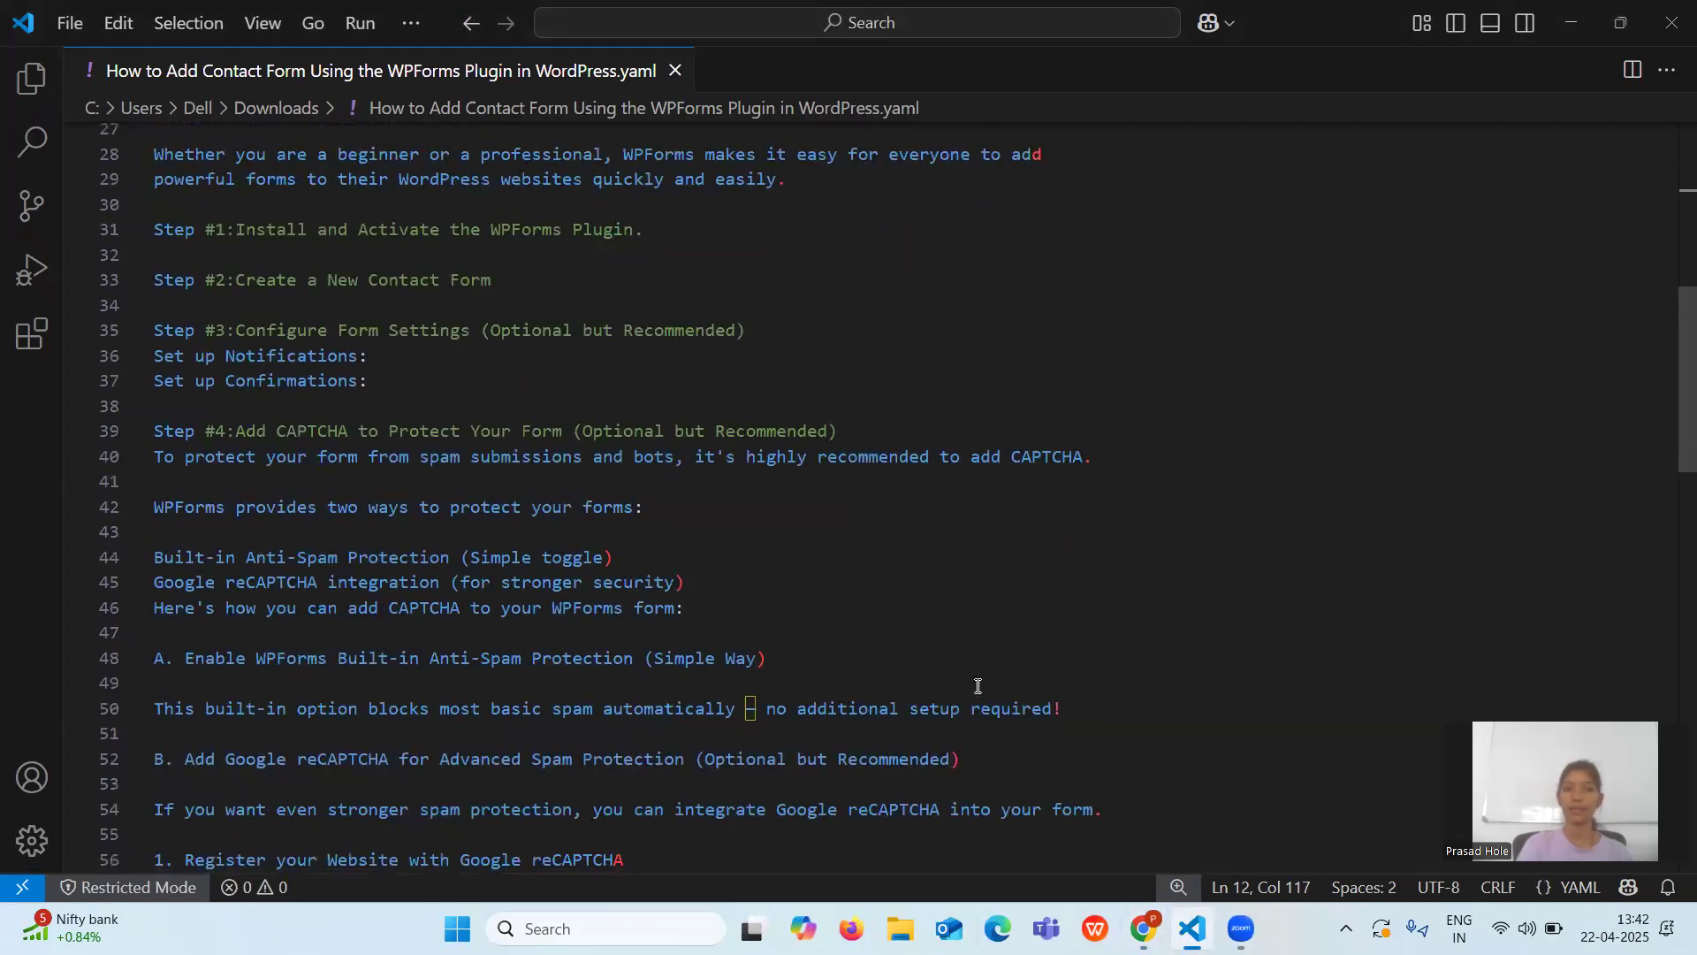
pyautogui.click(1143, 928)
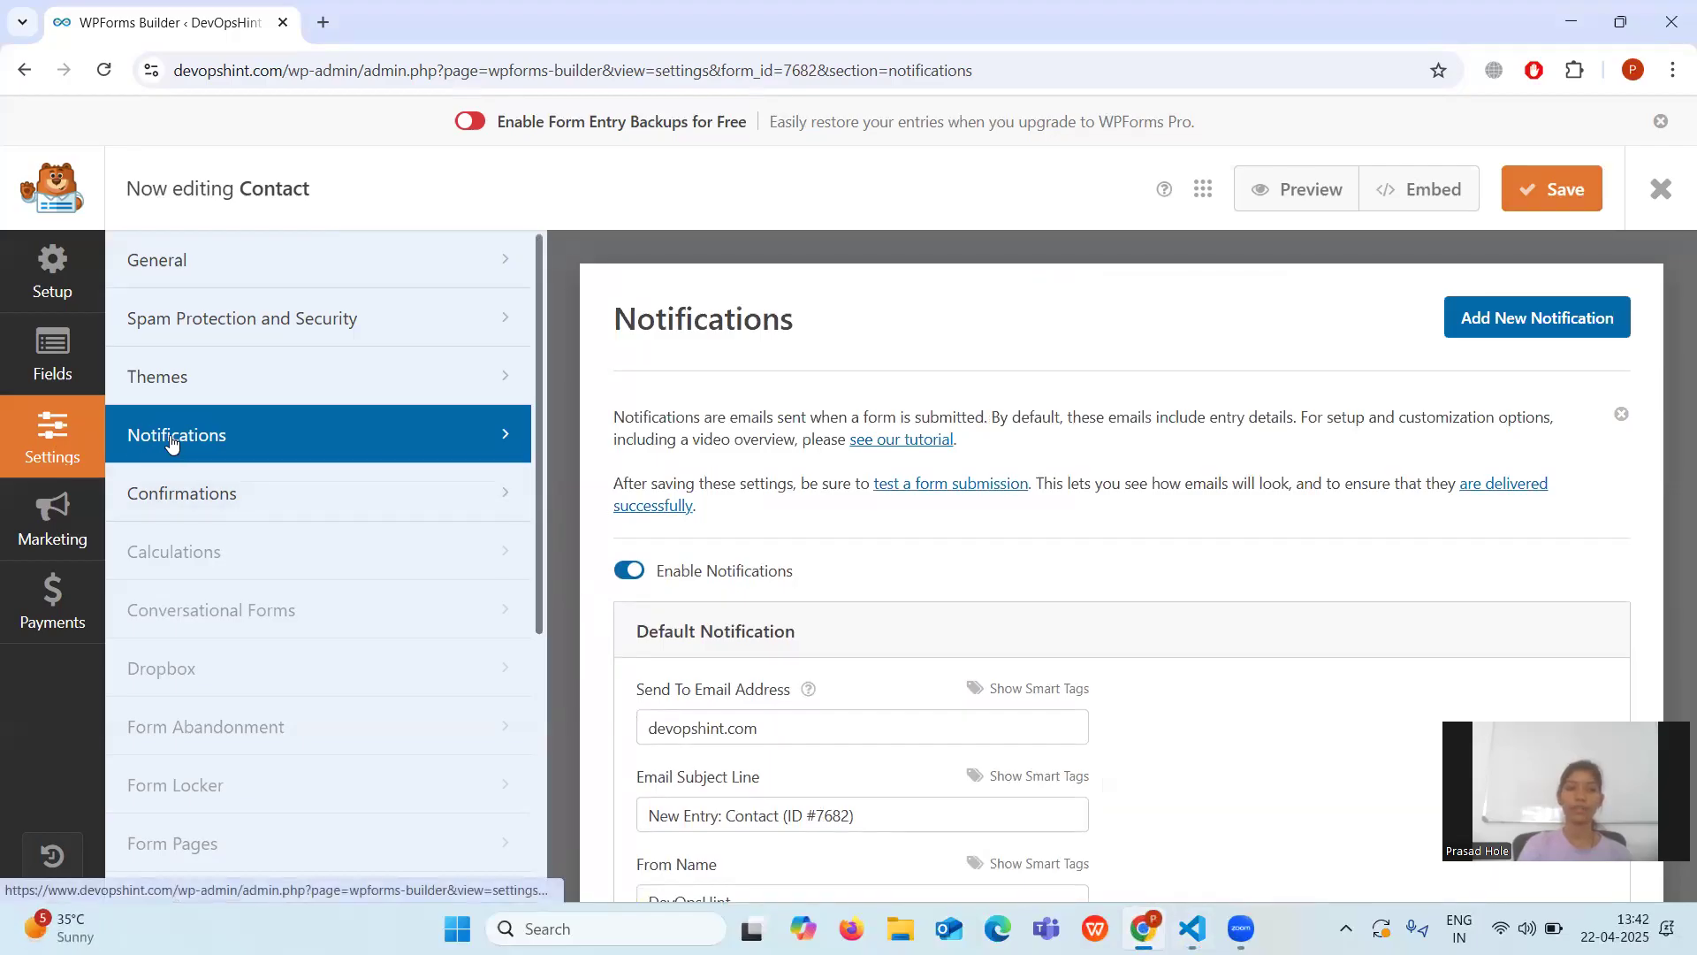
# Open the form's Confirmations settings and keep Message as the confirmation type.
pyautogui.click(199, 497)
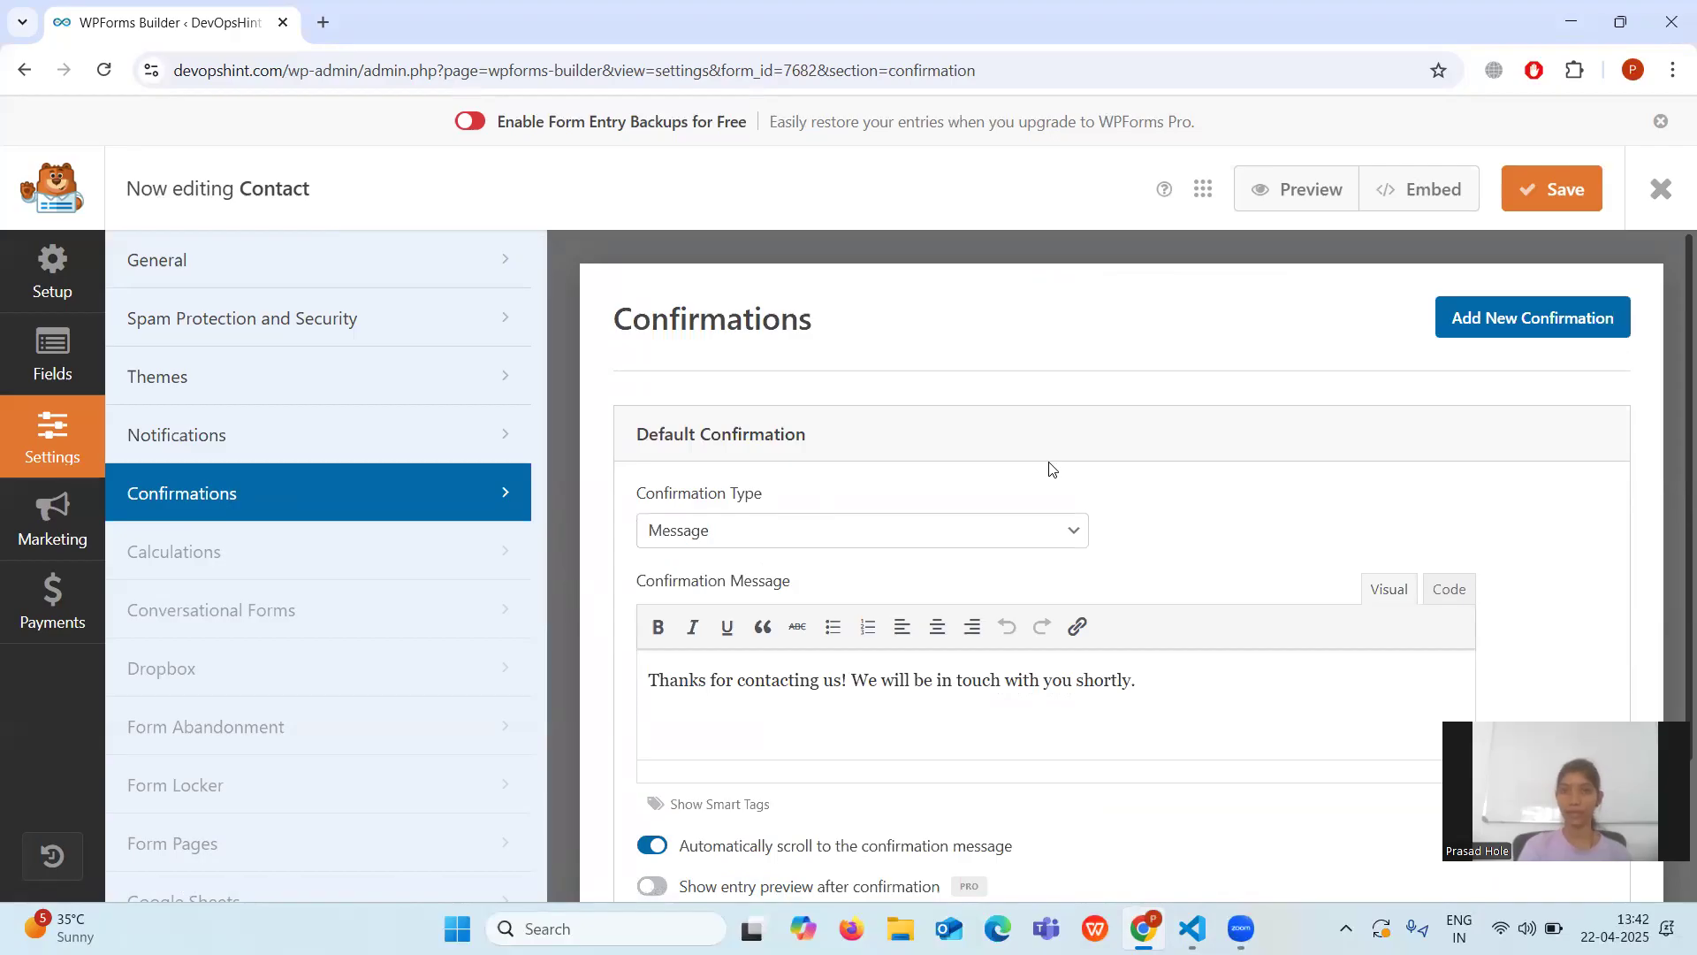
pyautogui.click(800, 534)
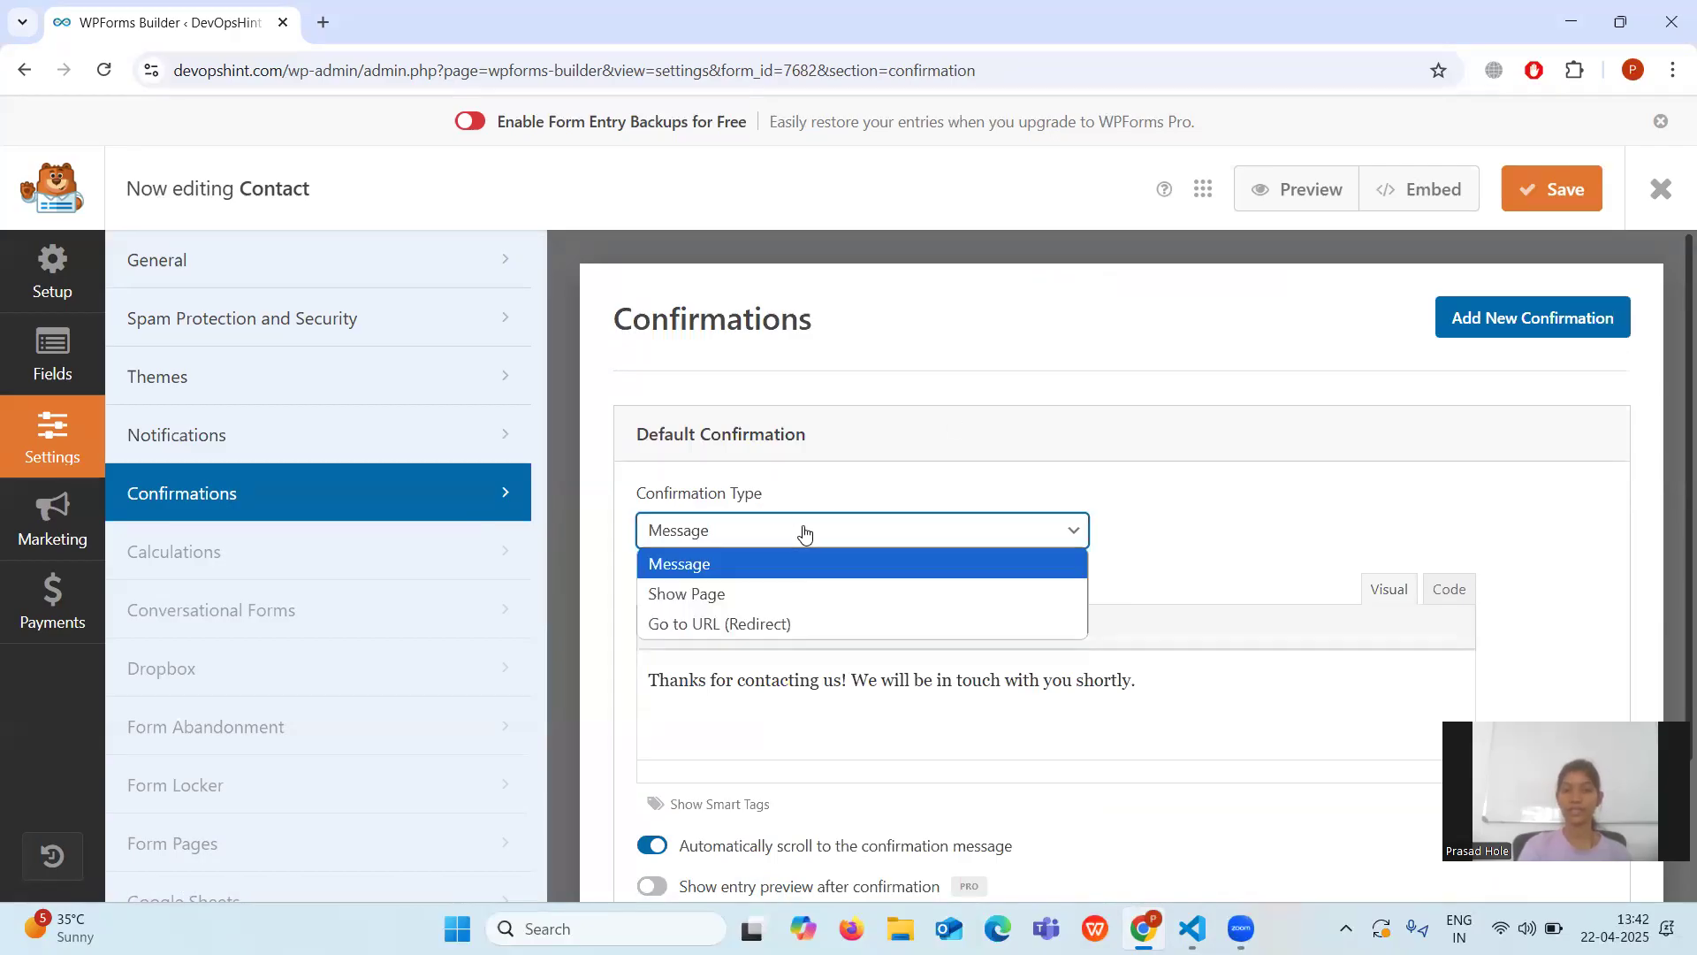
pyautogui.click(799, 536)
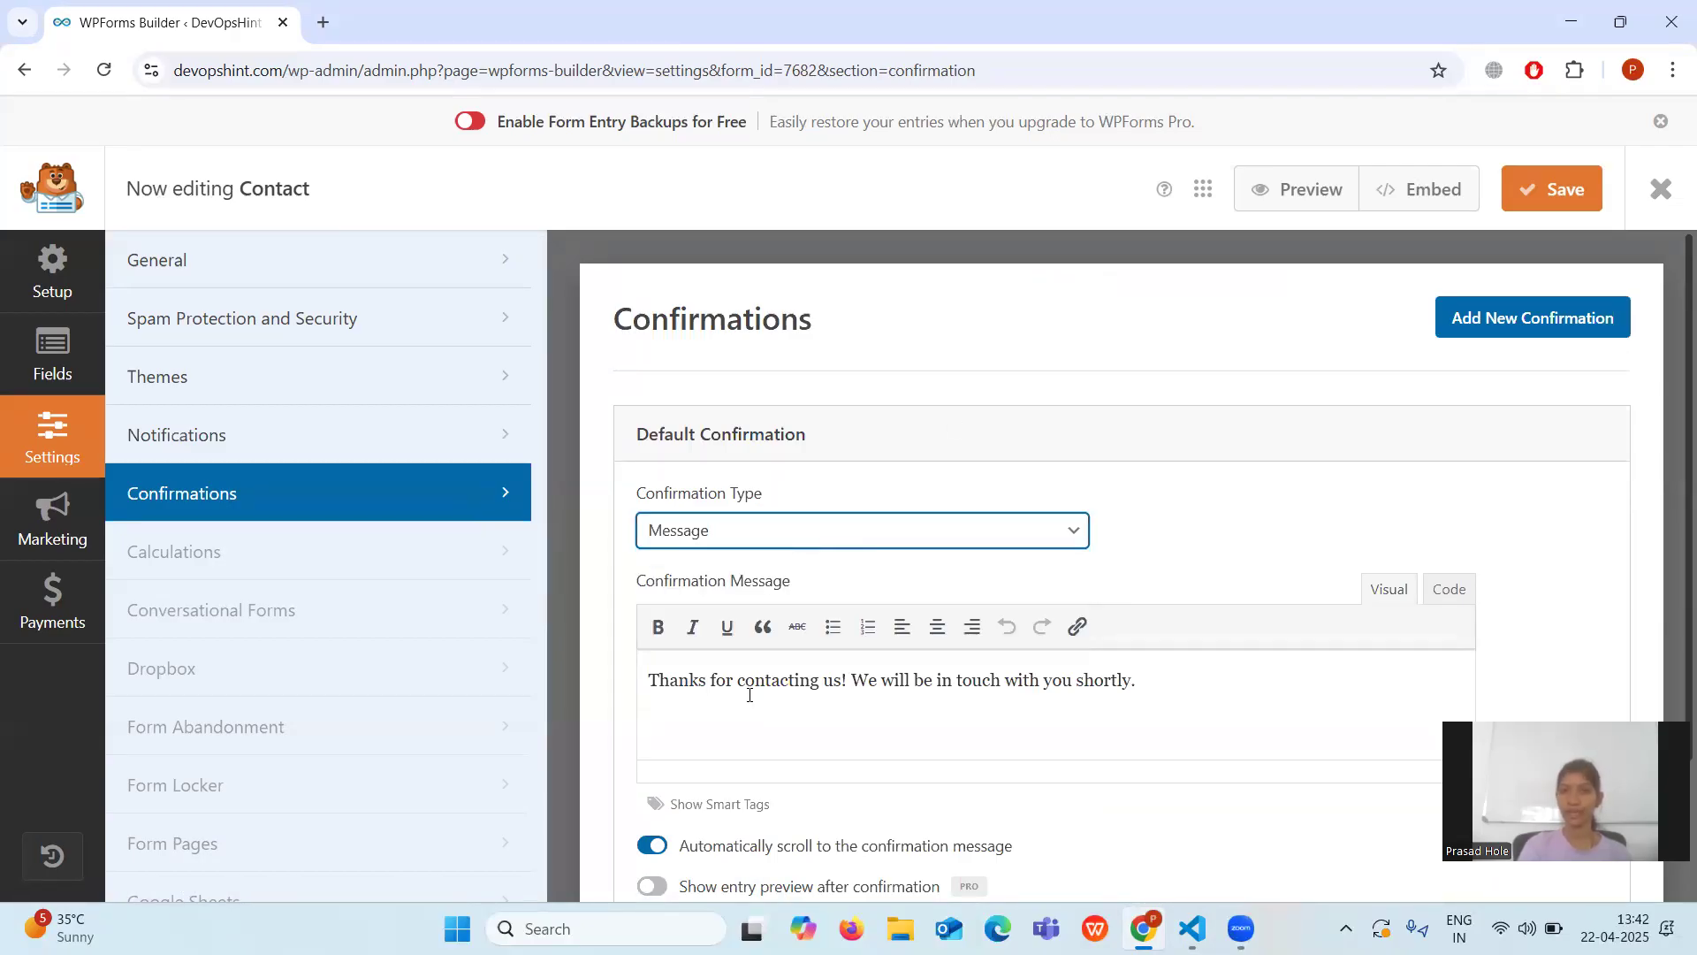
pyautogui.click(801, 541)
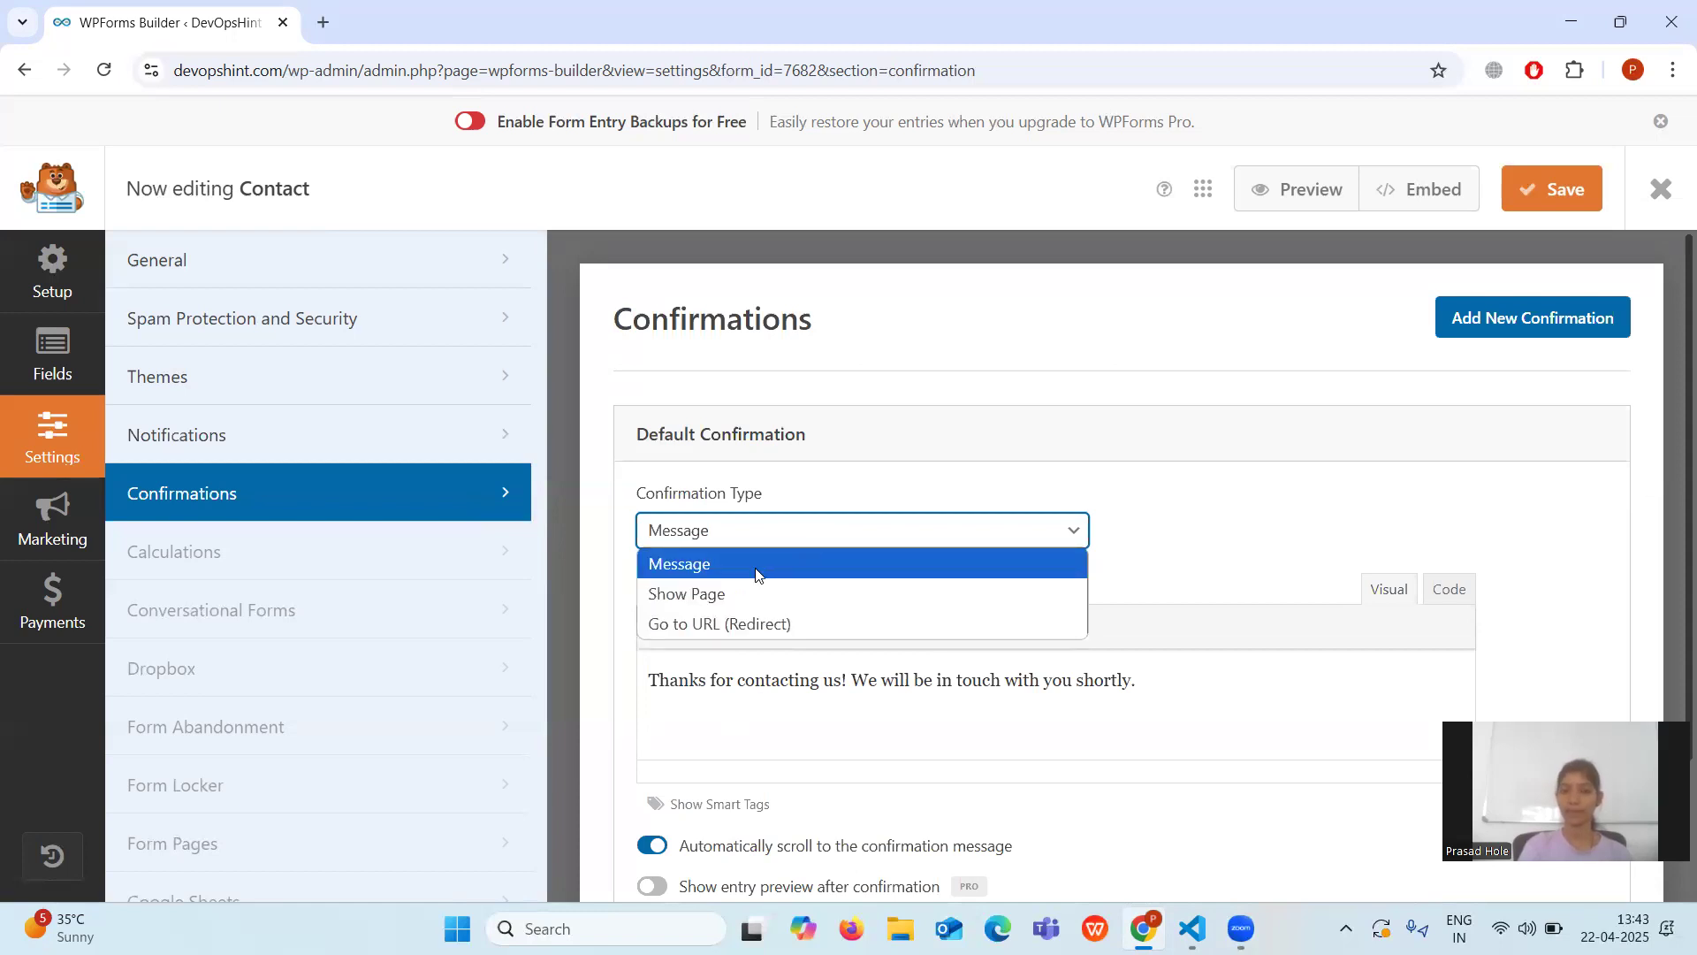
pyautogui.click(768, 541)
pyautogui.scroll(-1, 769, 704)
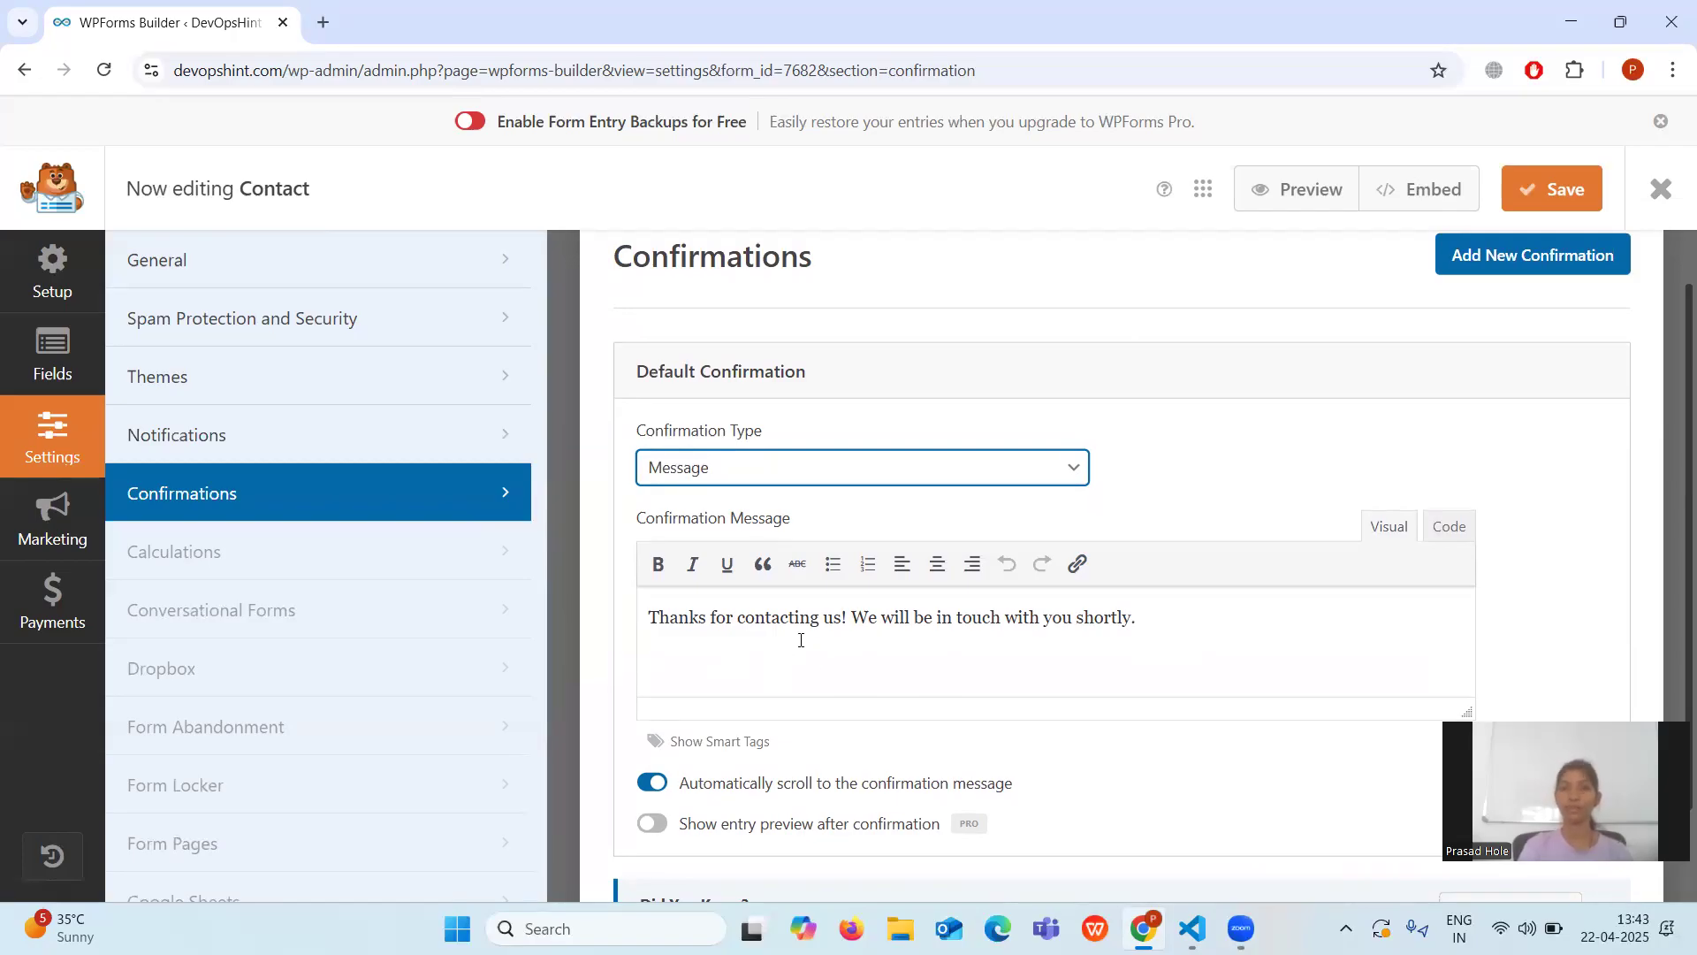
# Keep the message 'Thanks for contacting us! We will be in touch with you shortly.' and save the form.
pyautogui.click(1167, 620)
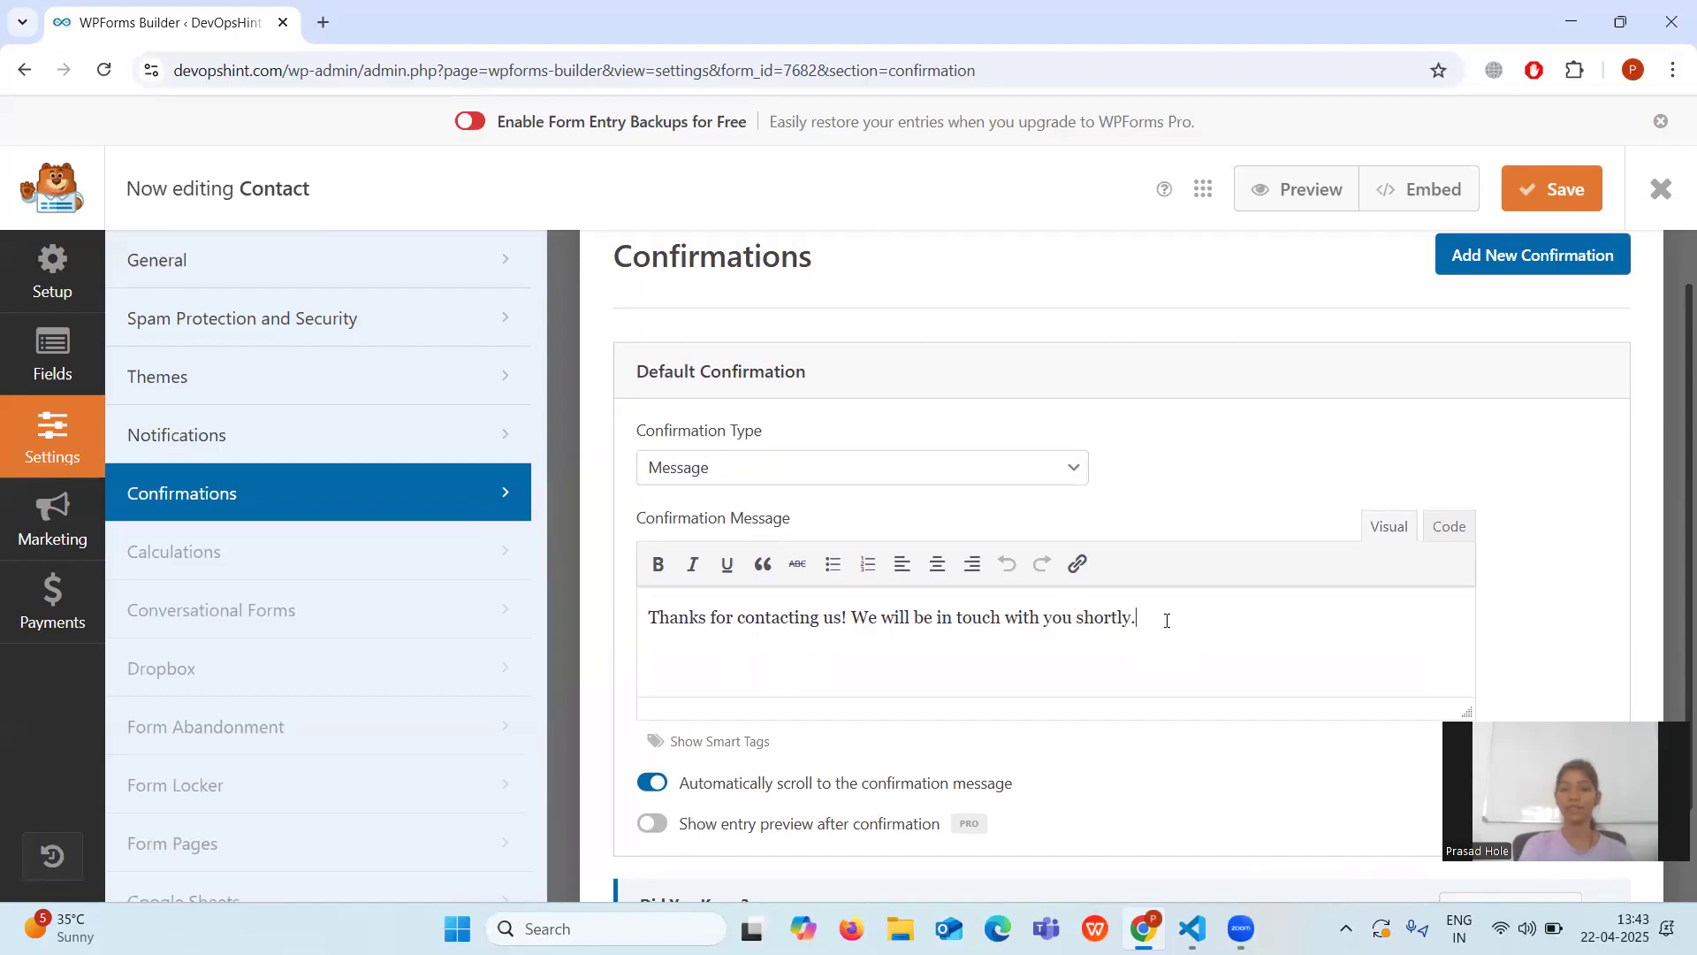
pyautogui.press('BackSpace')
pyautogui.press('BackSpace')
pyautogui.press('BackSpace')
pyautogui.press('BackSpace')
pyautogui.press('BackSpace')
pyautogui.press('BackSpace')
pyautogui.press('BackSpace')
pyautogui.press('BackSpace')
pyautogui.press('BackSpace')
pyautogui.press('BackSpace')
pyautogui.press('BackSpace')
pyautogui.press('BackSpace')
pyautogui.press('BackSpace')
pyautogui.press('BackSpace')
pyautogui.press('BackSpace')
pyautogui.press('BackSpace')
pyautogui.press('BackSpace')
pyautogui.press('BackSpace')
pyautogui.press('BackSpace')
pyautogui.press('BackSpace')
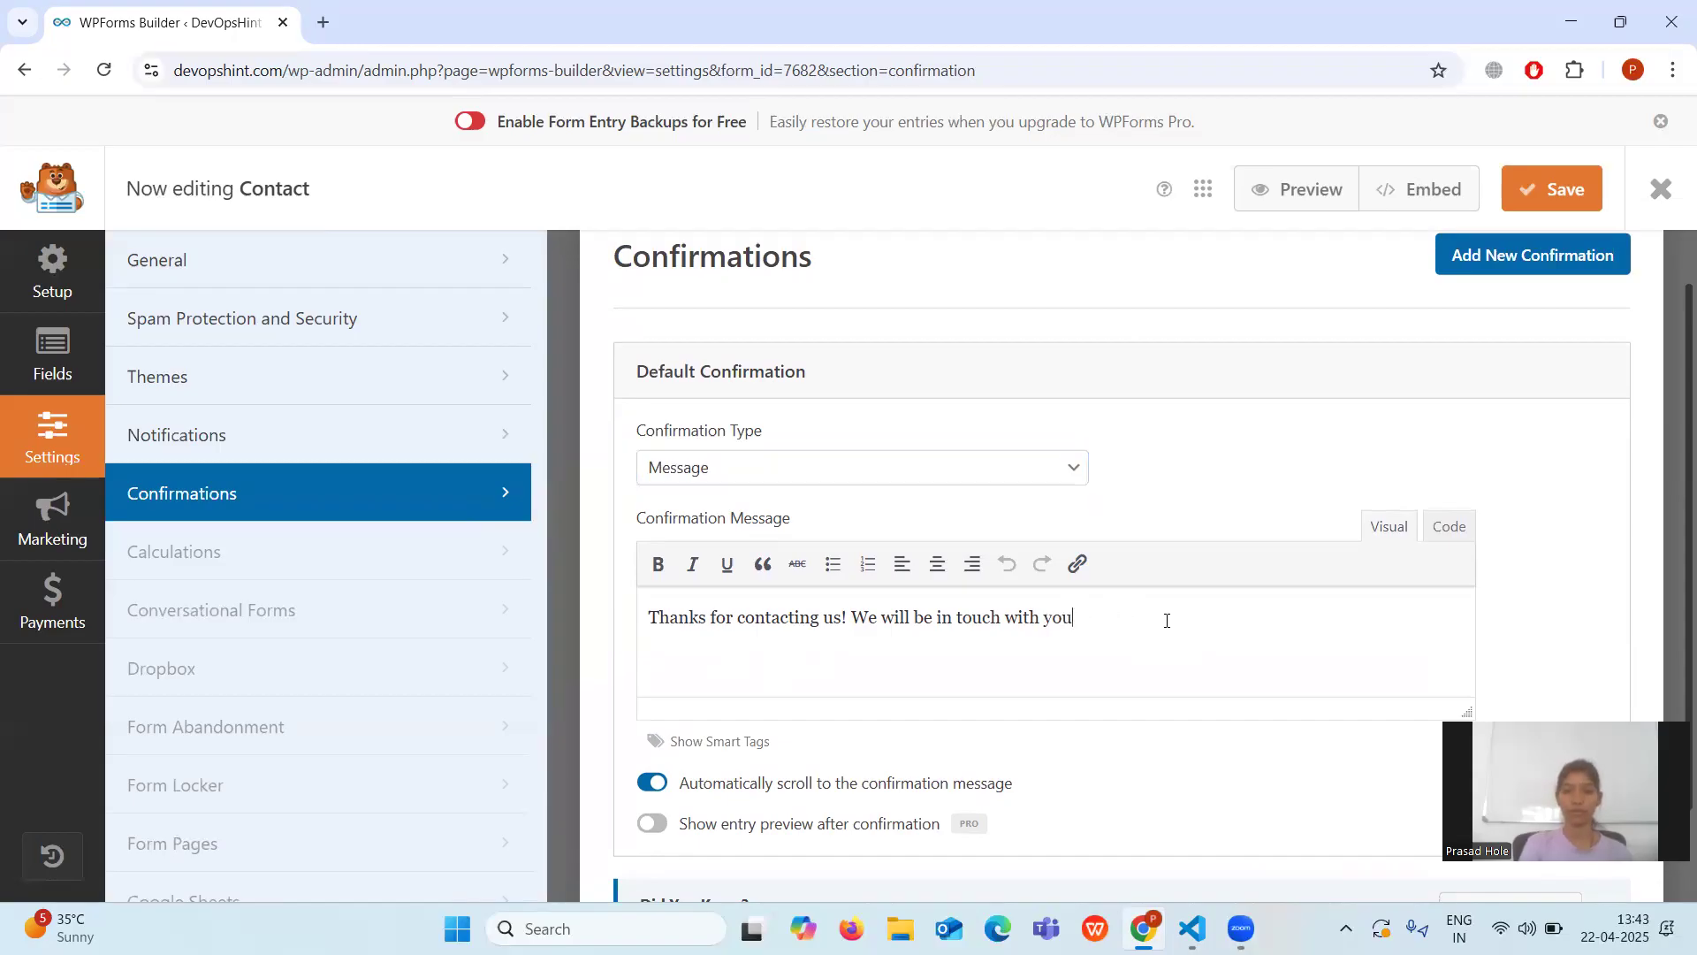
pyautogui.press('BackSpace')
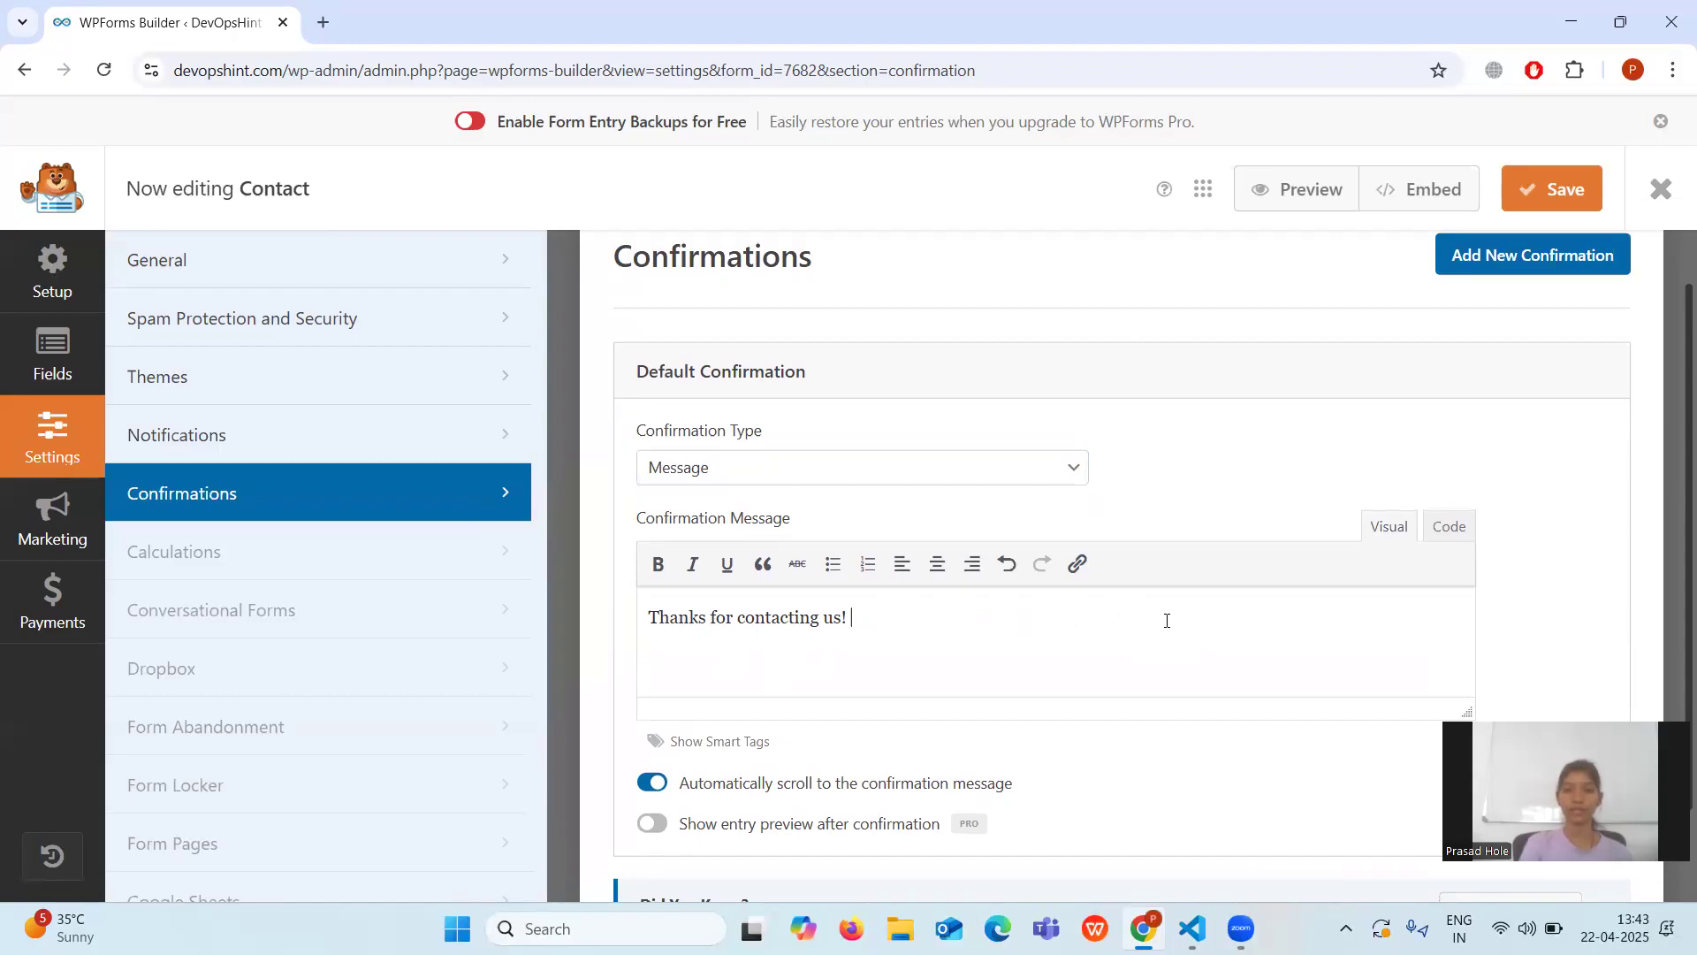
pyautogui.hotkey('ctrl', 'z')
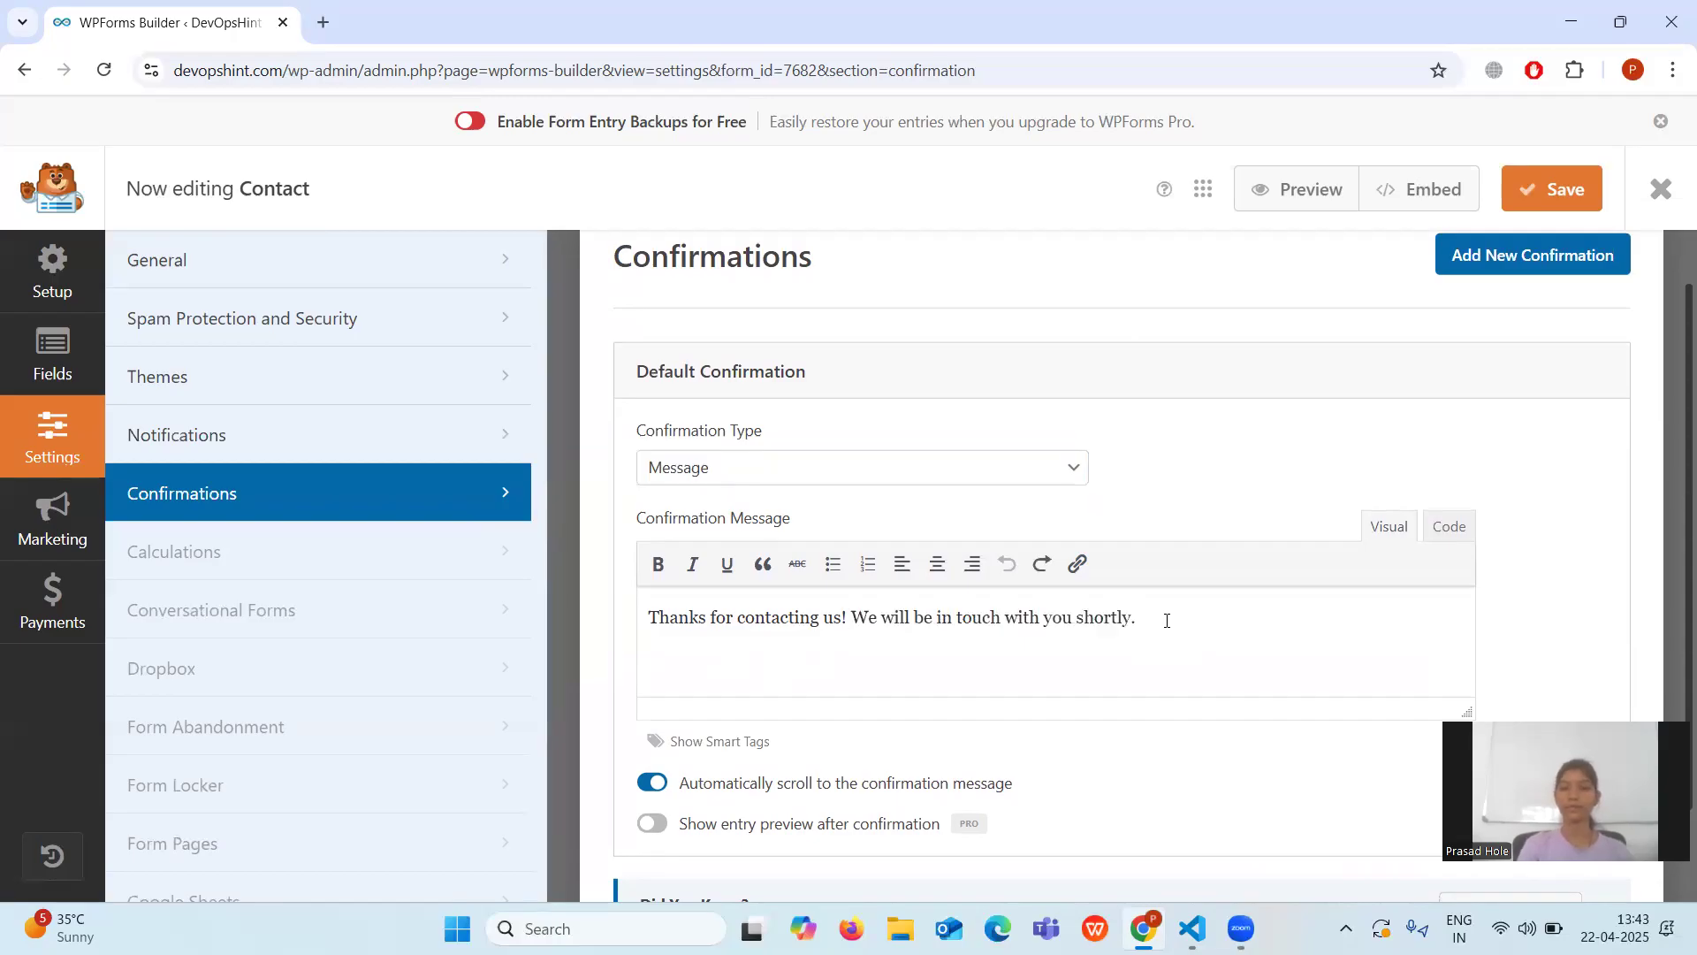
pyautogui.click(1533, 200)
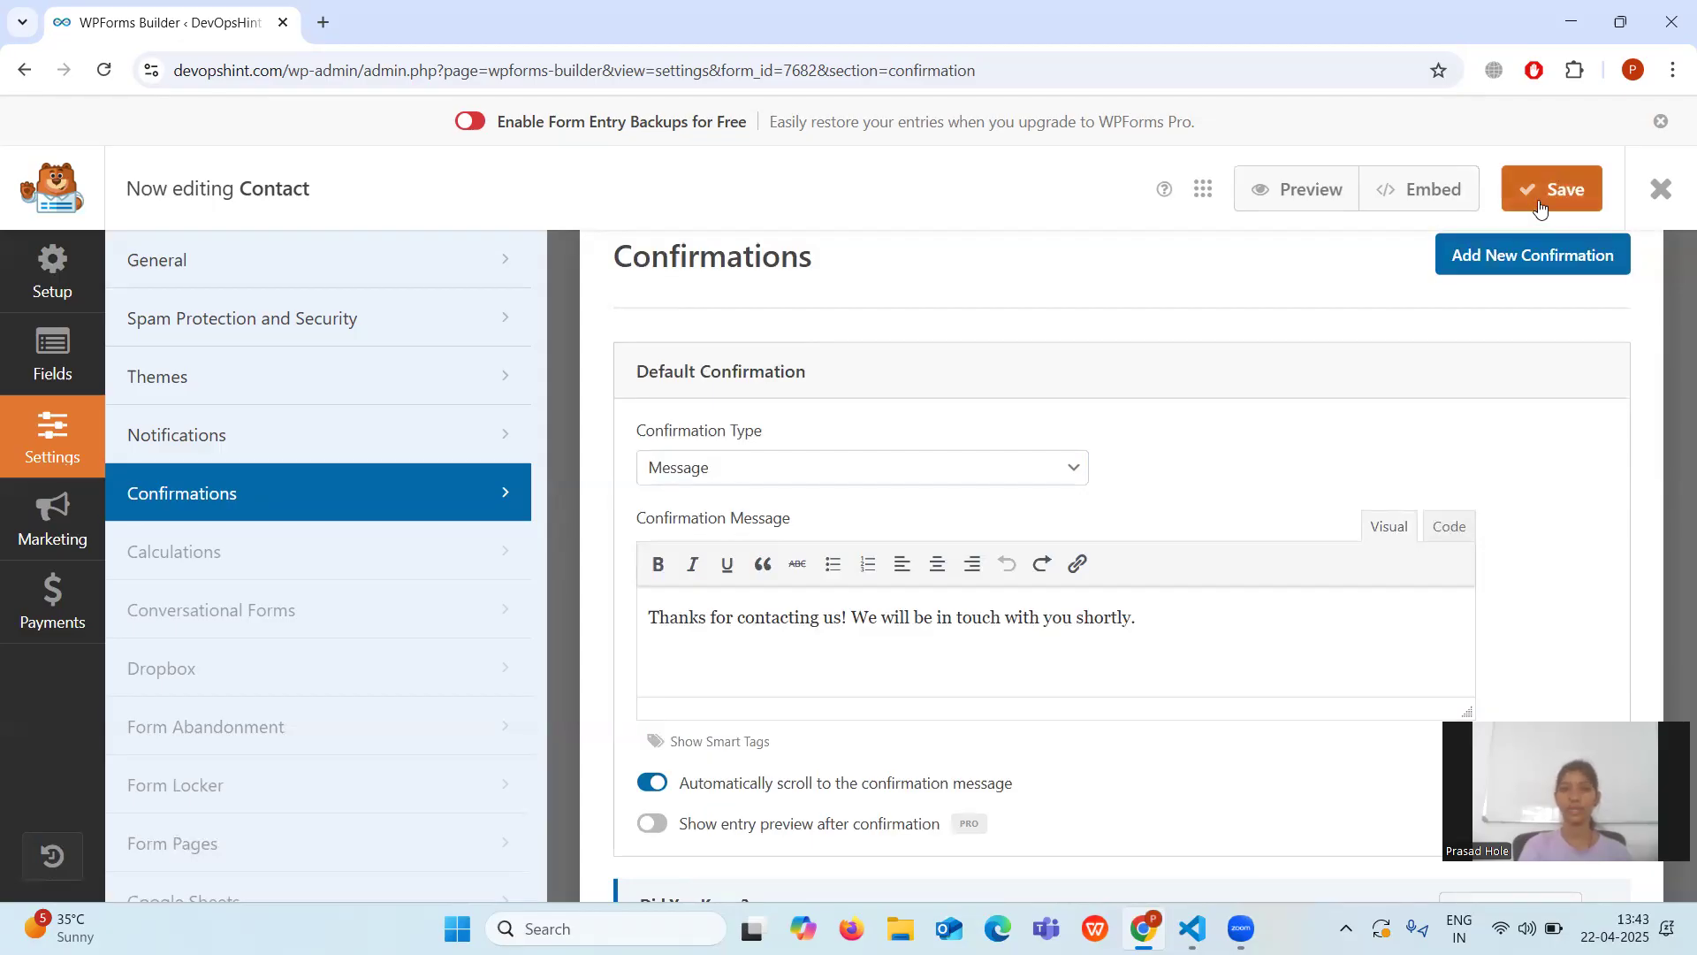
pyautogui.scroll(1, 1168, 419)
pyautogui.scroll(-2, 1168, 419)
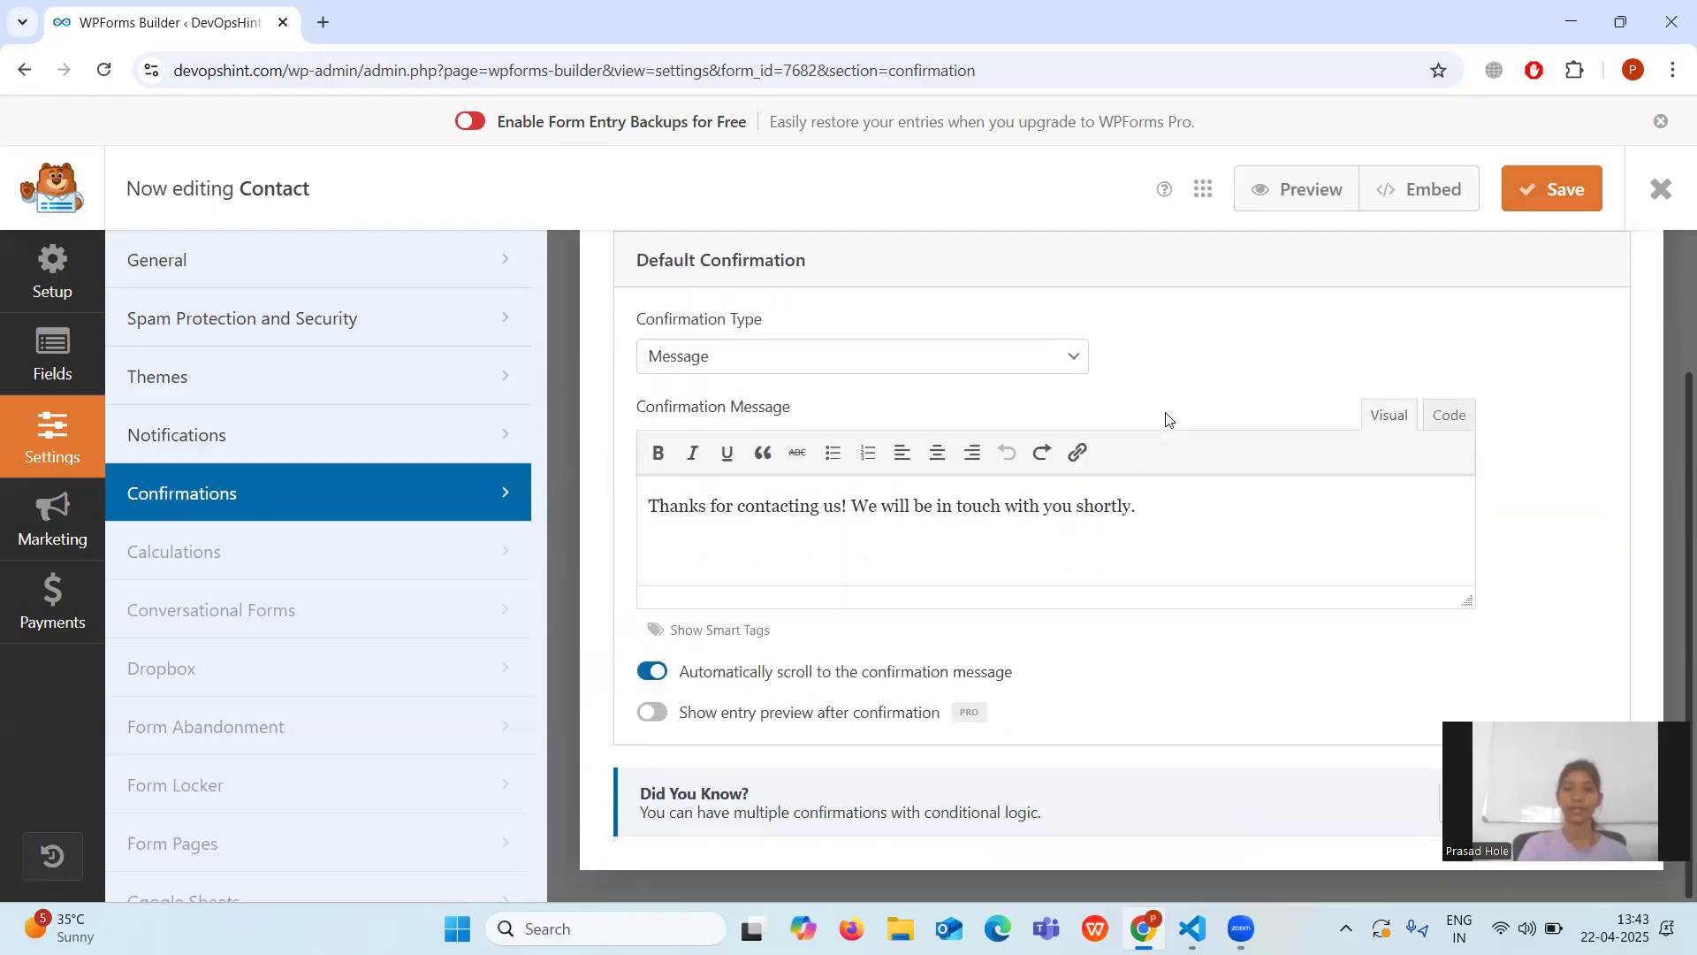
pyautogui.scroll(3, 1167, 419)
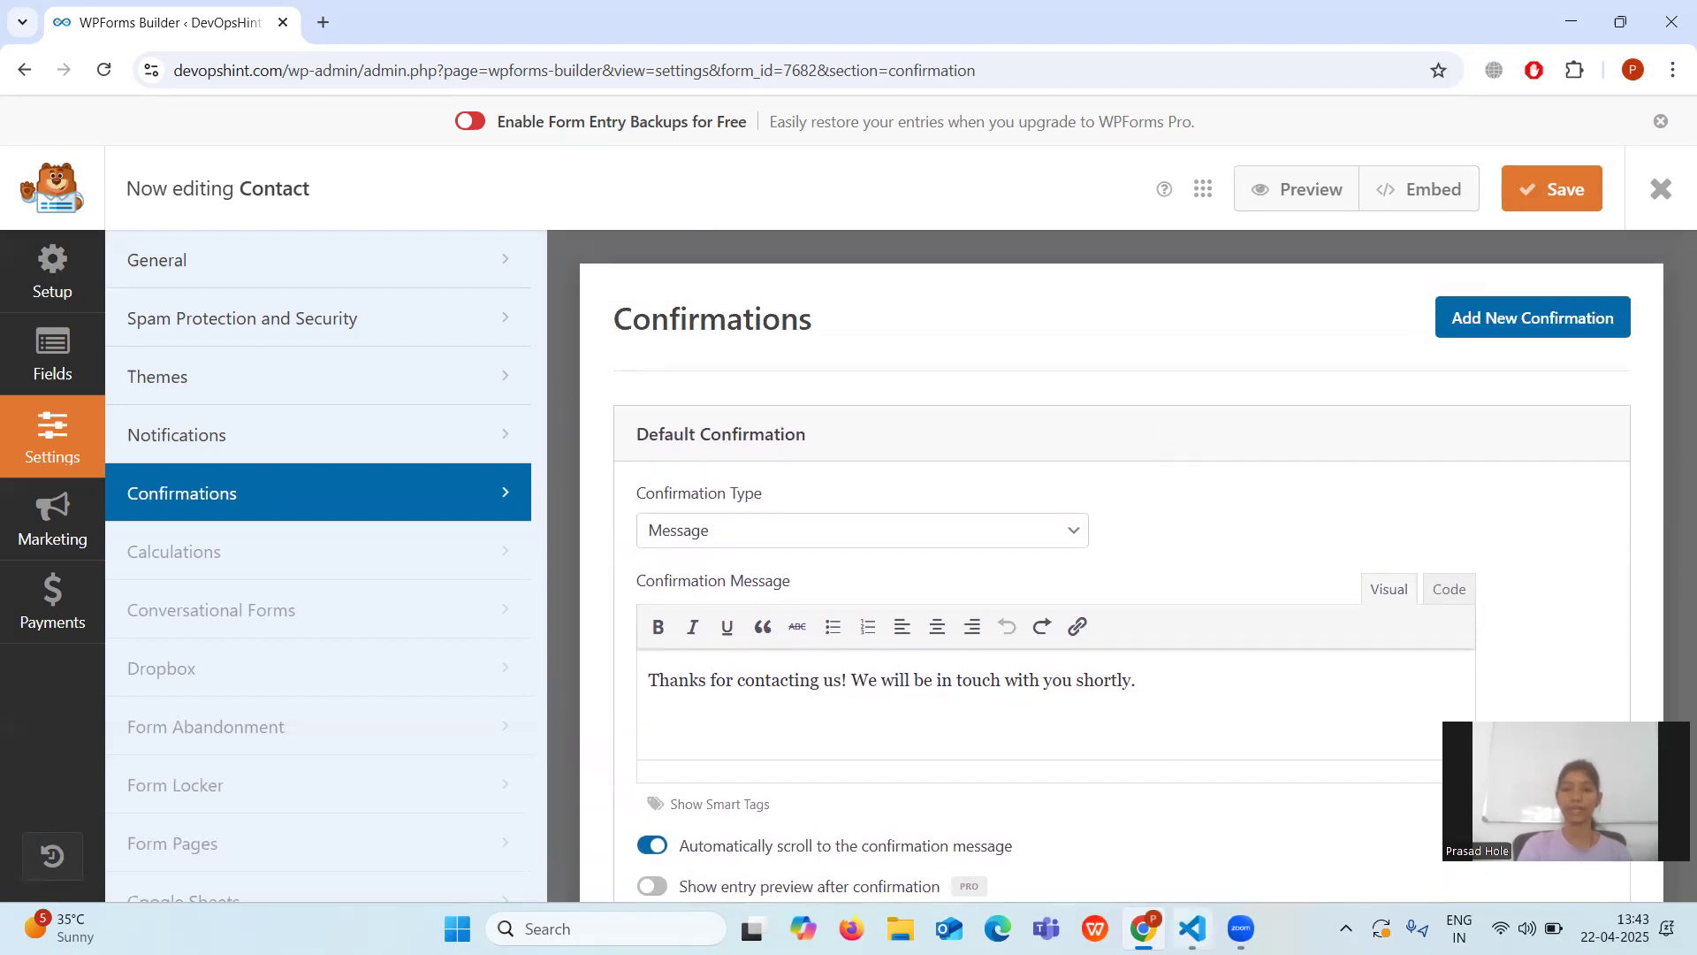
# Read the Step #4 CAPTCHA protection notes in Visual Studio Code, then return to the WPForms builder.
pyautogui.moveTo(1192, 928)
pyautogui.click(1162, 811)
pyautogui.scroll(-1, 612, 544)
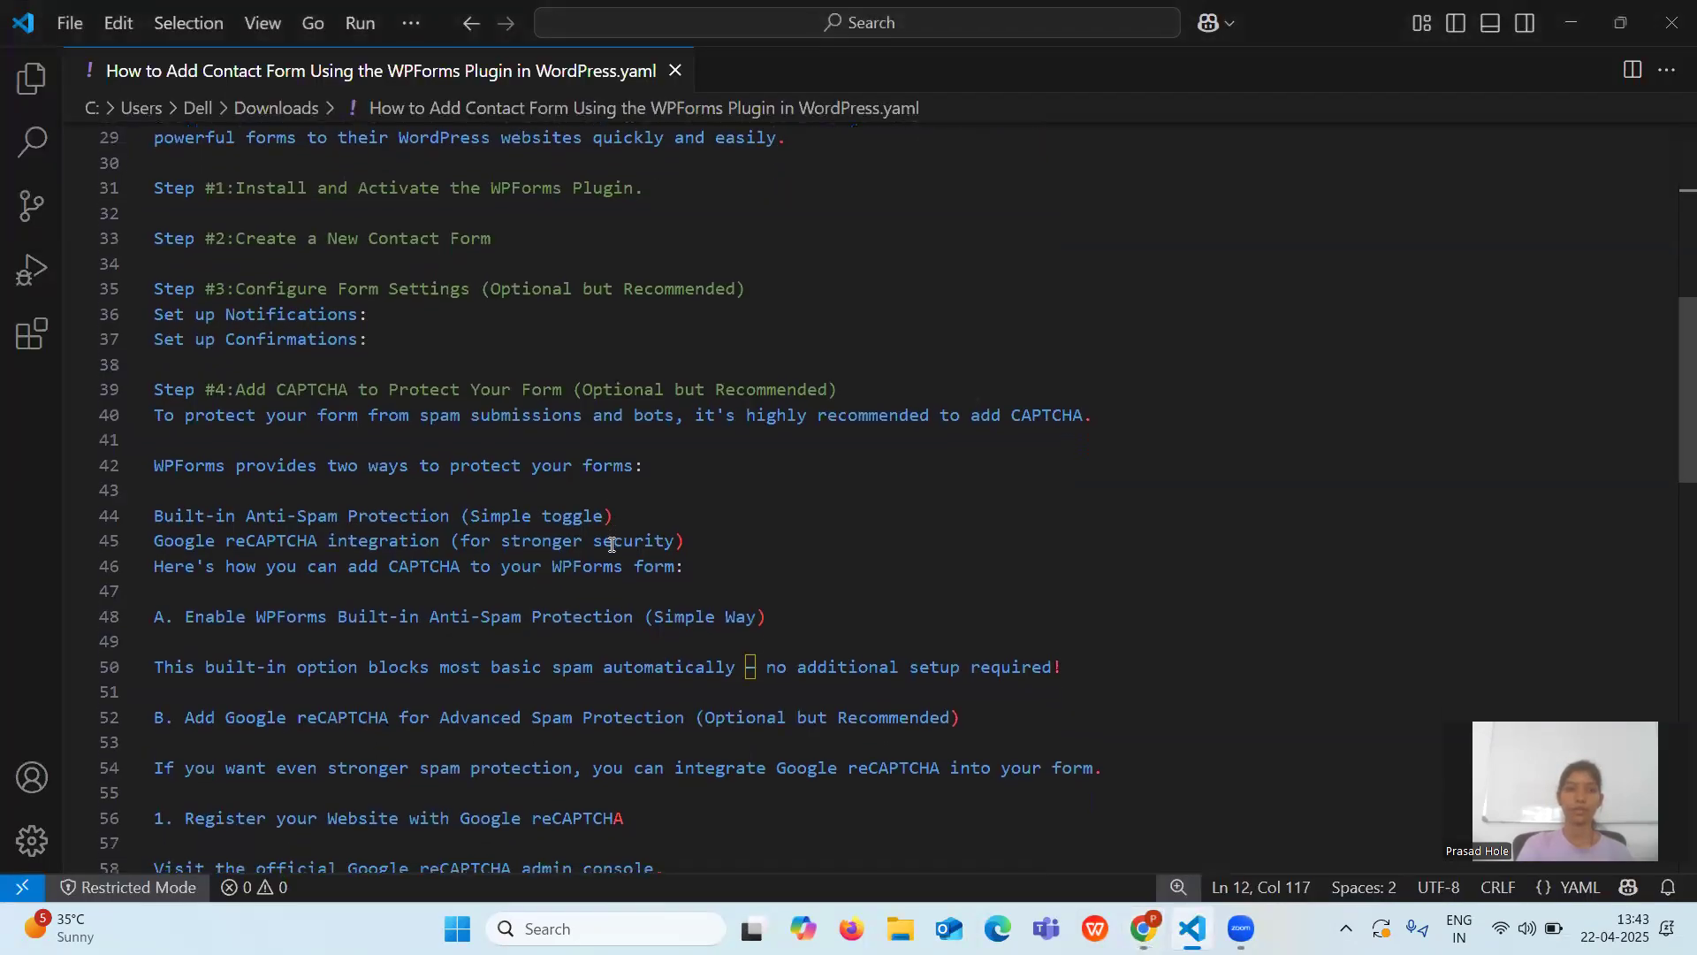
pyautogui.scroll(-1, 611, 543)
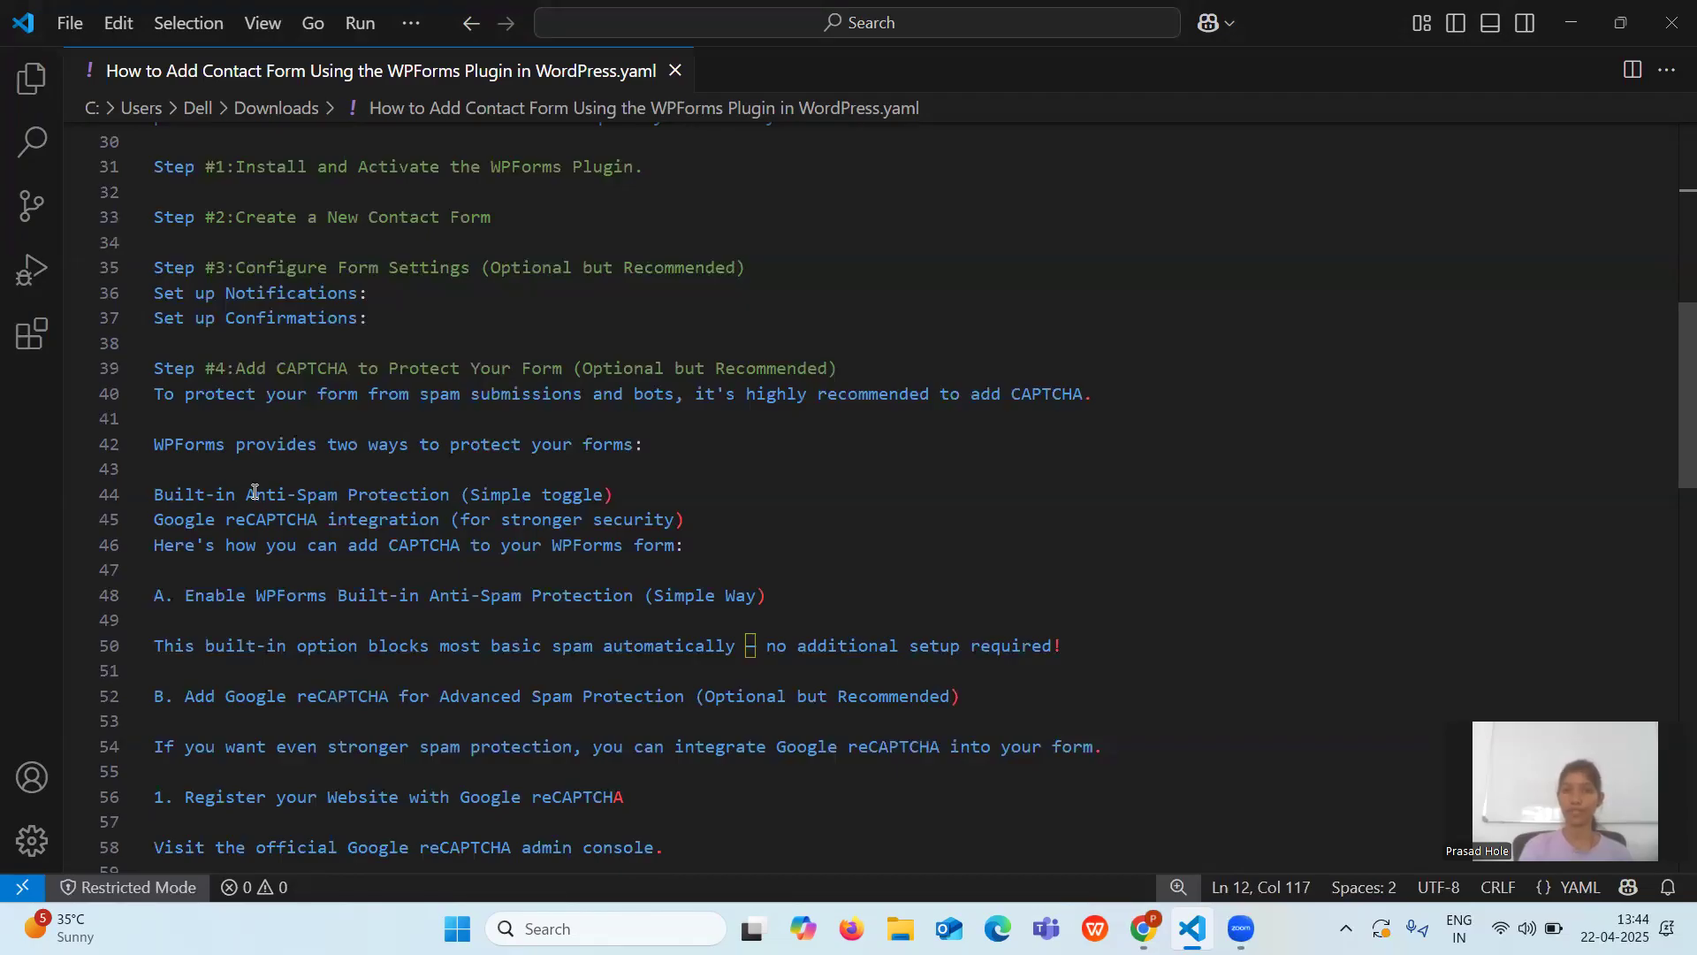
pyautogui.scroll(-1, 368, 542)
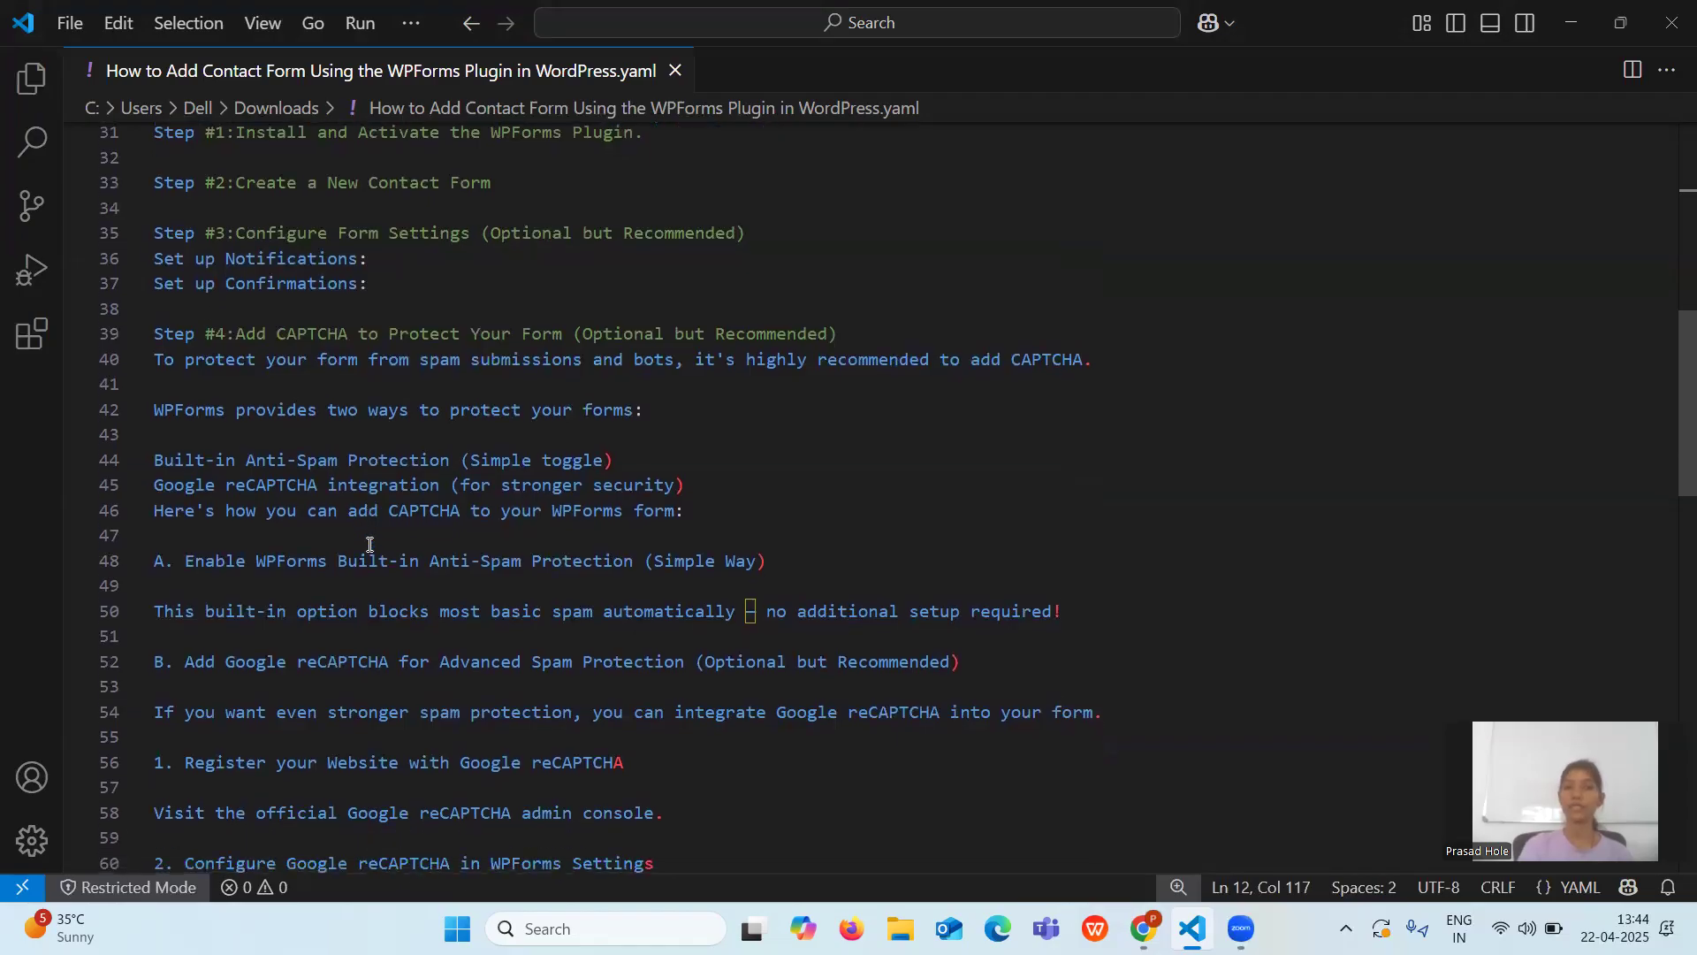
pyautogui.scroll(-1, 369, 545)
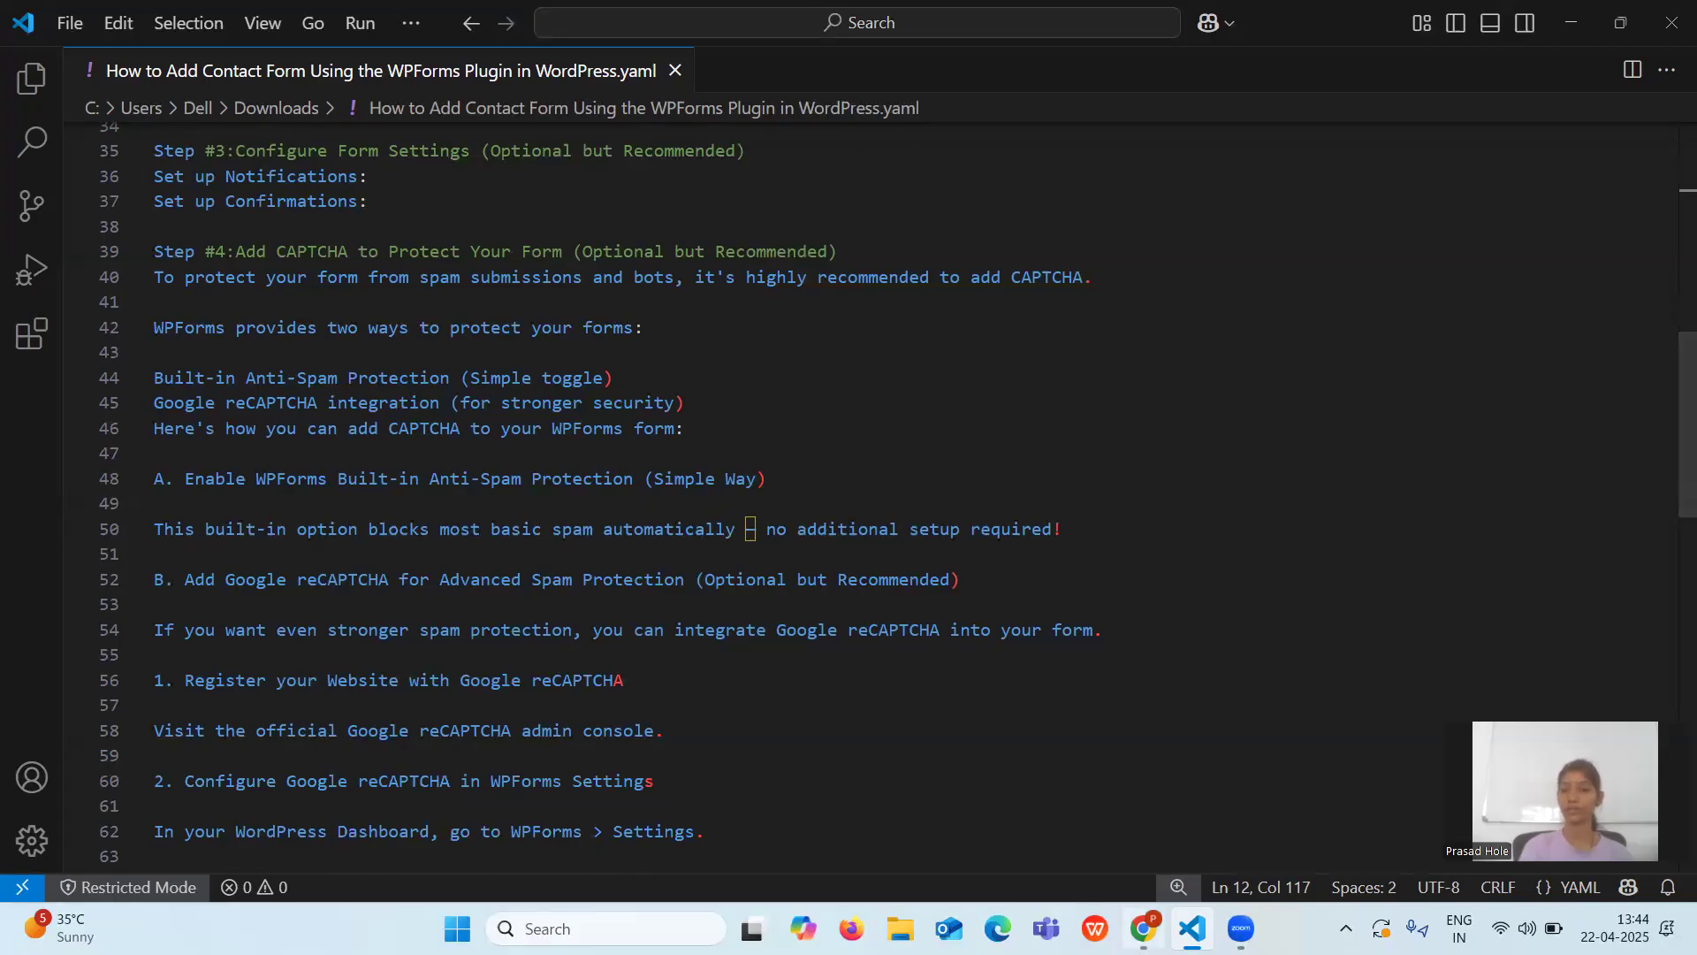
pyautogui.click(1143, 928)
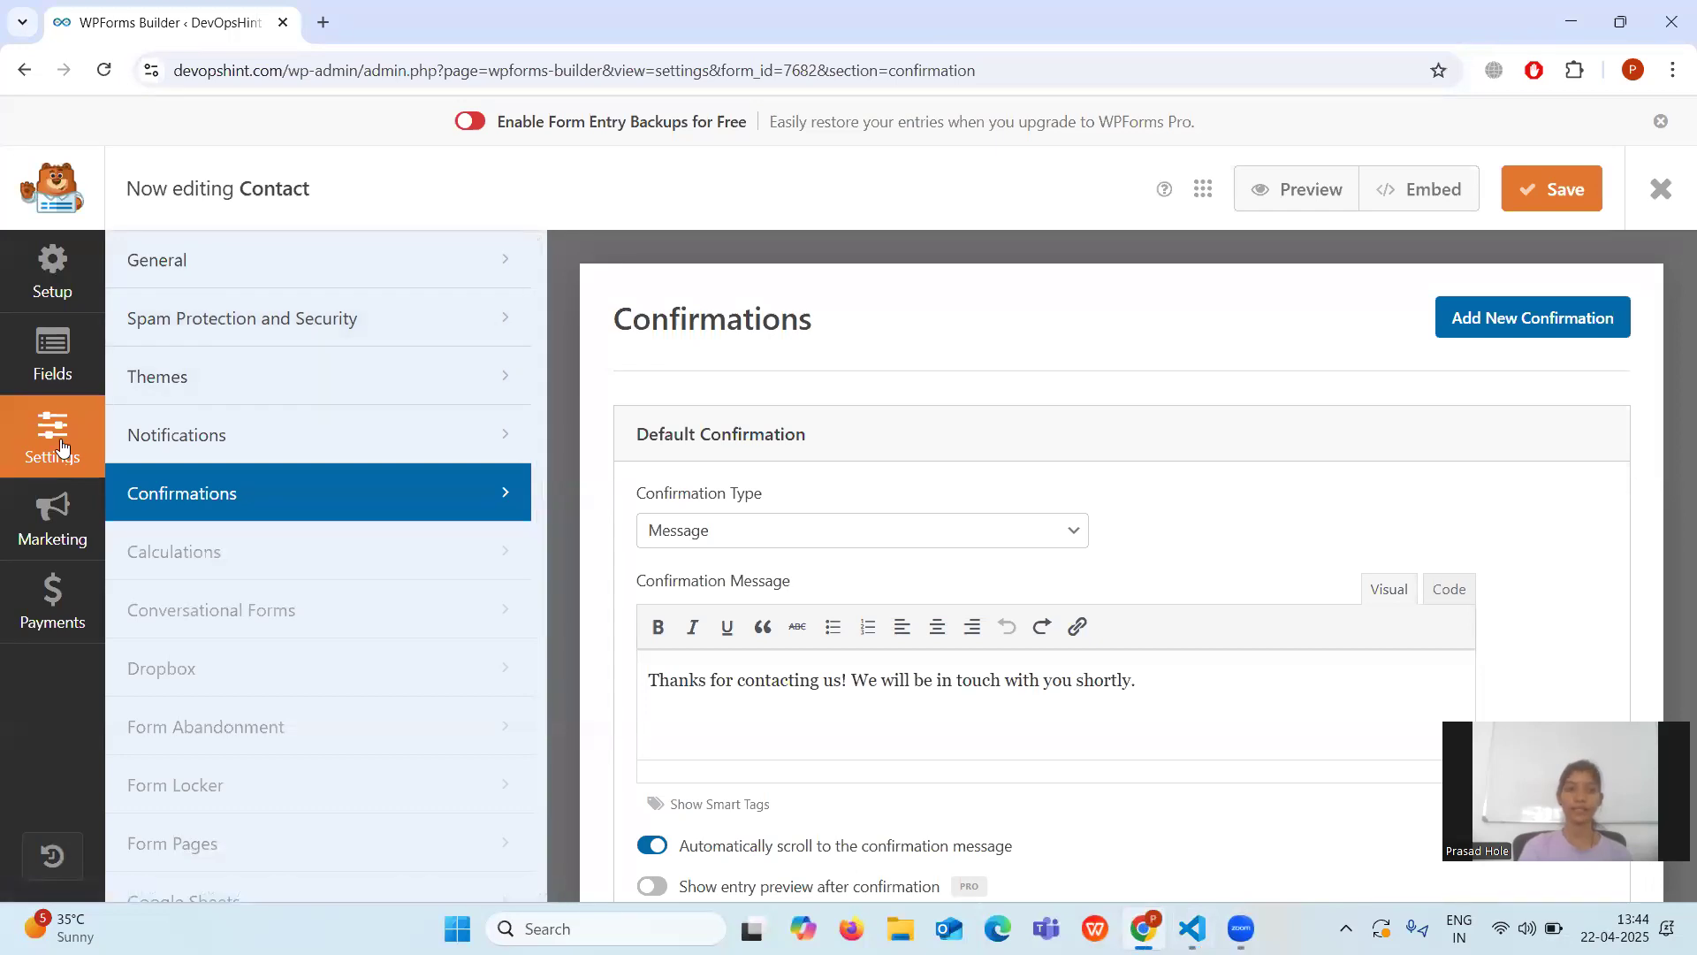
# Keep Enable modern anti-spam protection turned on under Spam Protection and Security, and save the form.
pyautogui.click(153, 326)
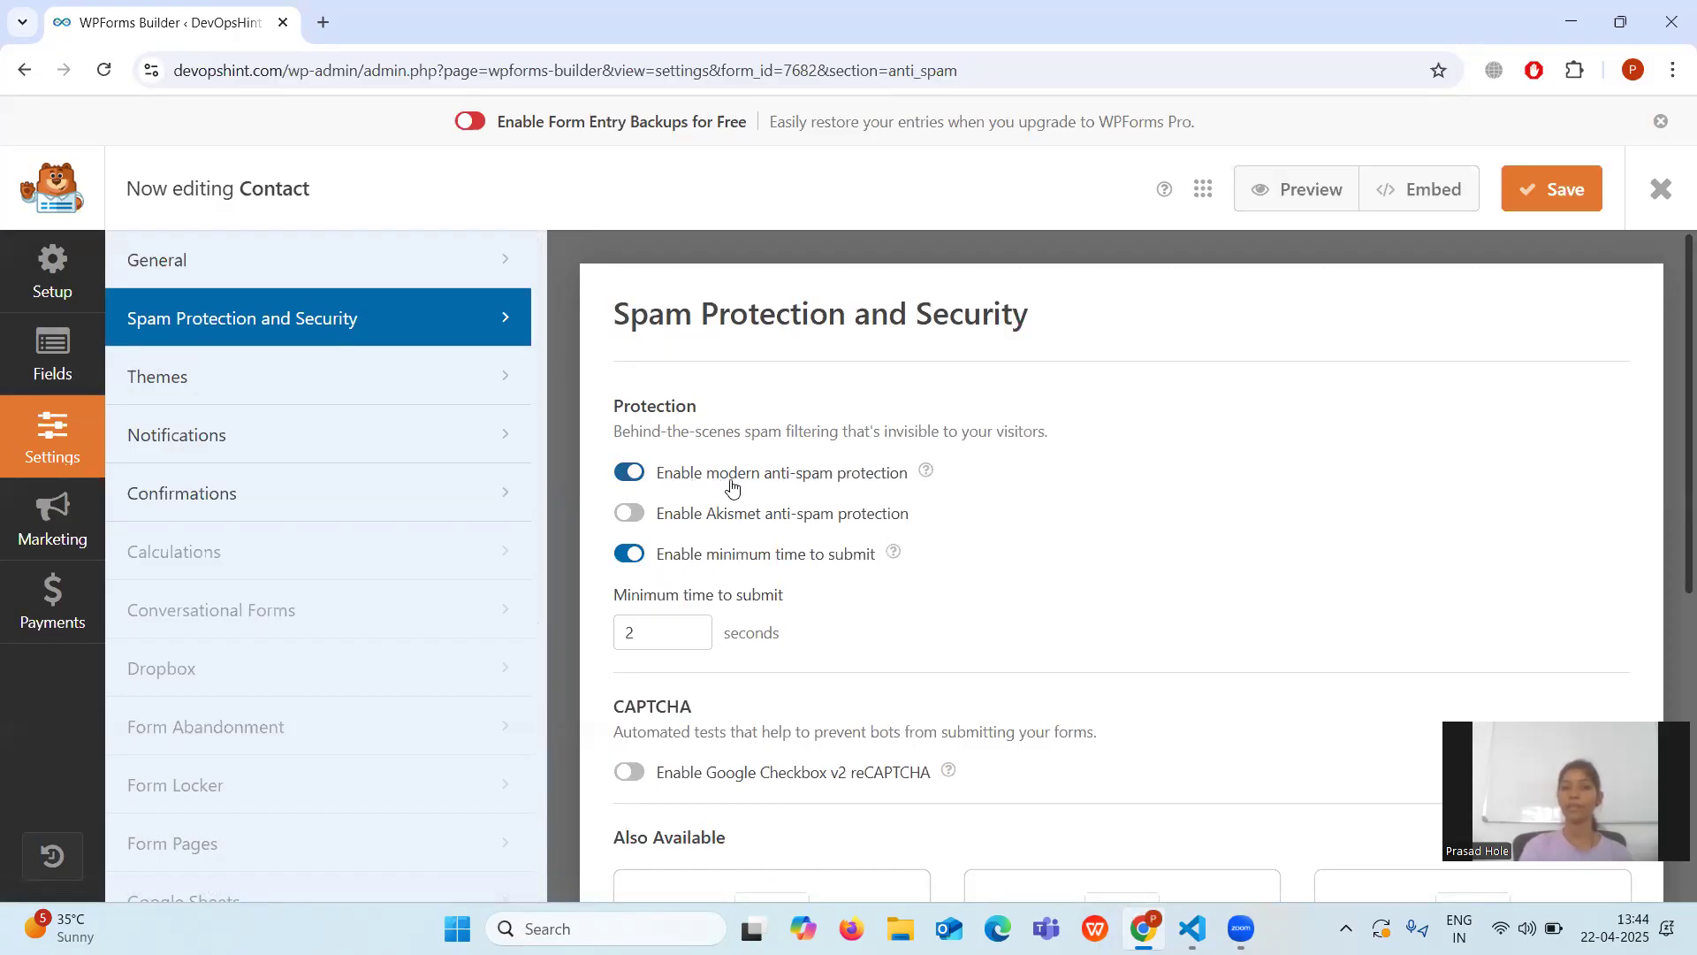
pyautogui.click(628, 474)
pyautogui.click(628, 473)
pyautogui.scroll(-2, 800, 522)
pyautogui.scroll(2, 800, 522)
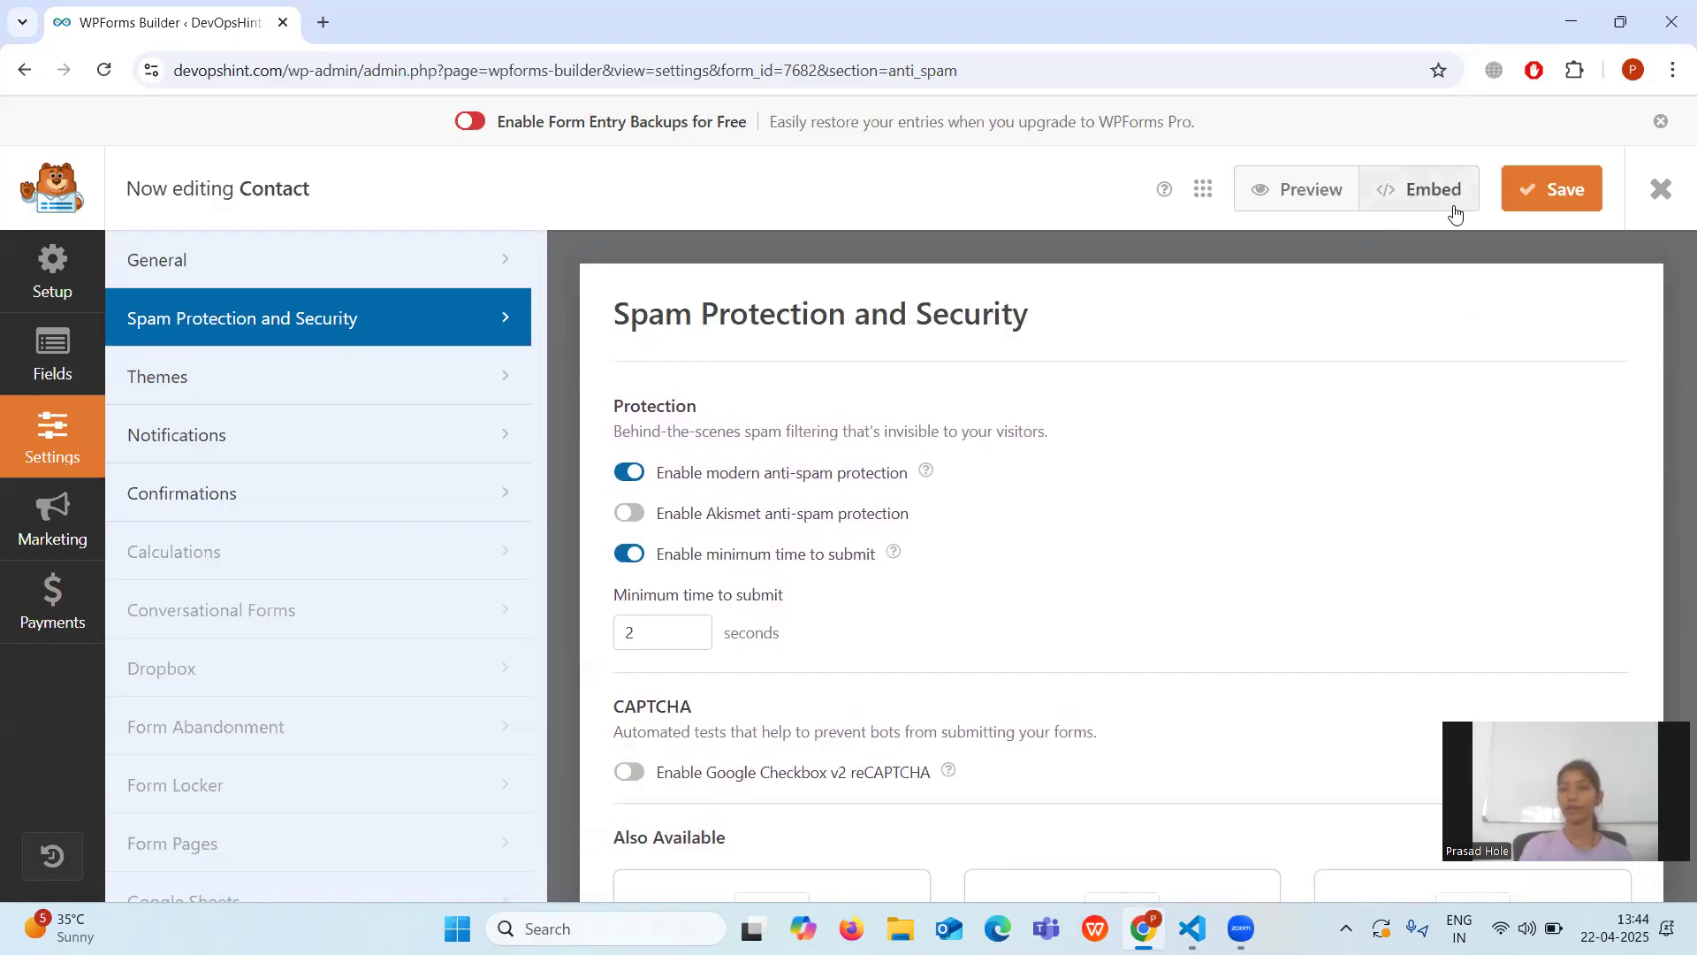
pyautogui.click(1535, 194)
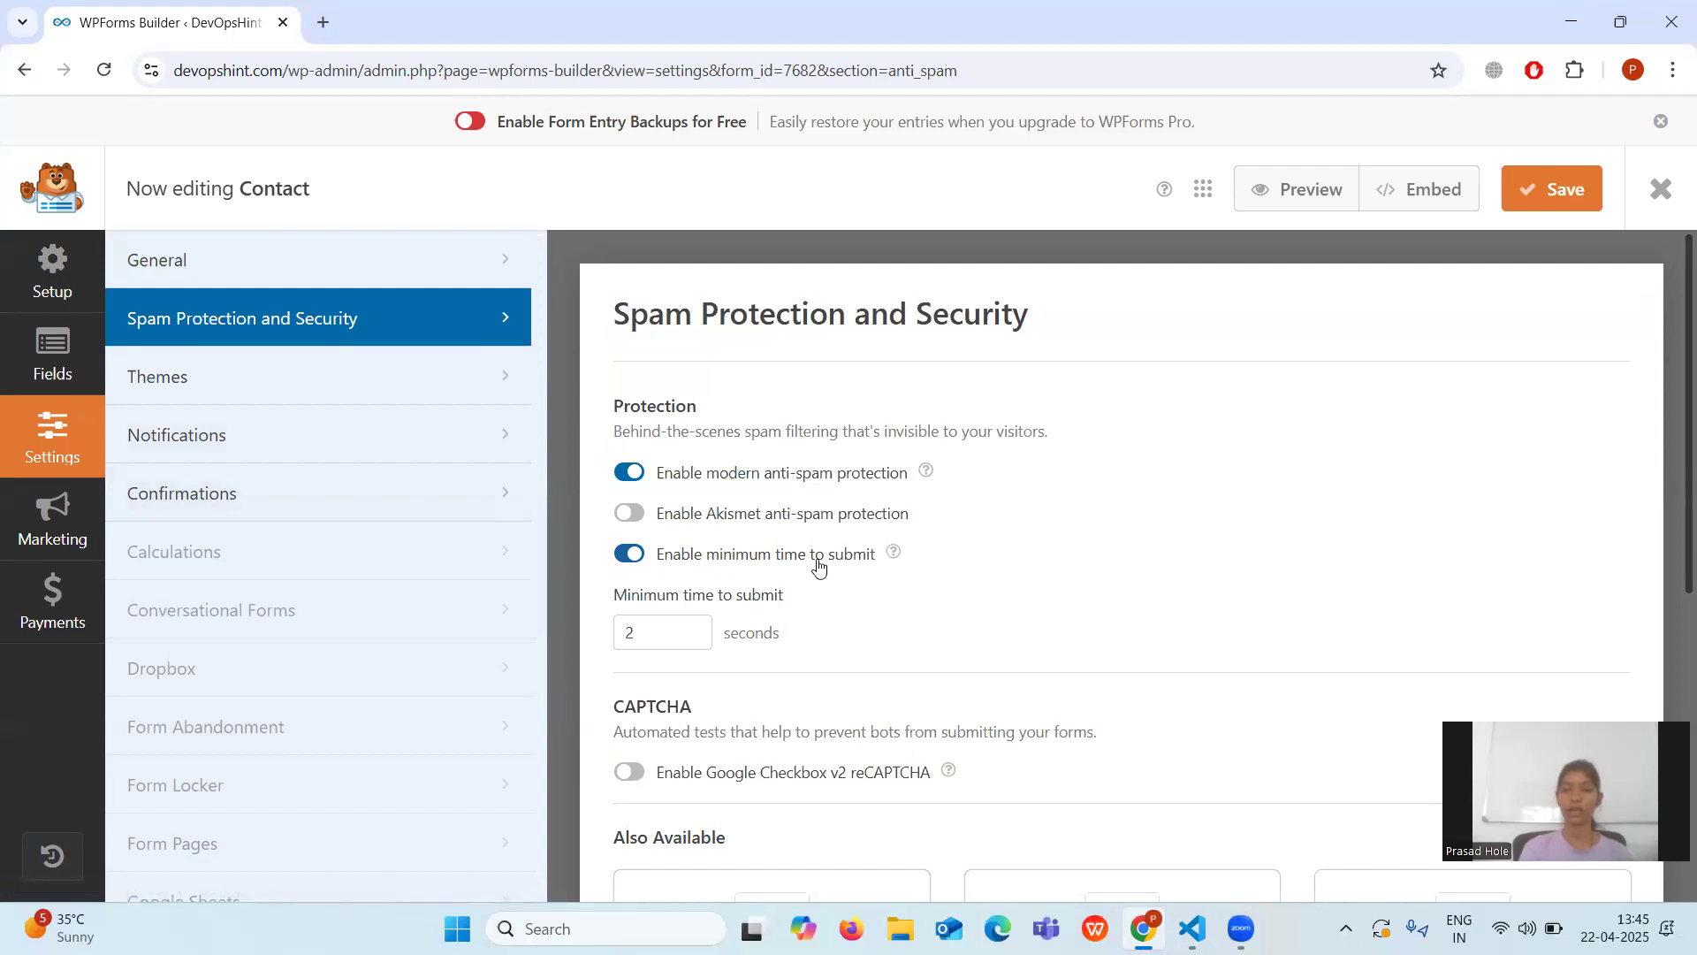
# Select 'Google reCAPTCHA admin' on line 58 of the notes, then go back to Chrome.
pyautogui.click(1184, 818)
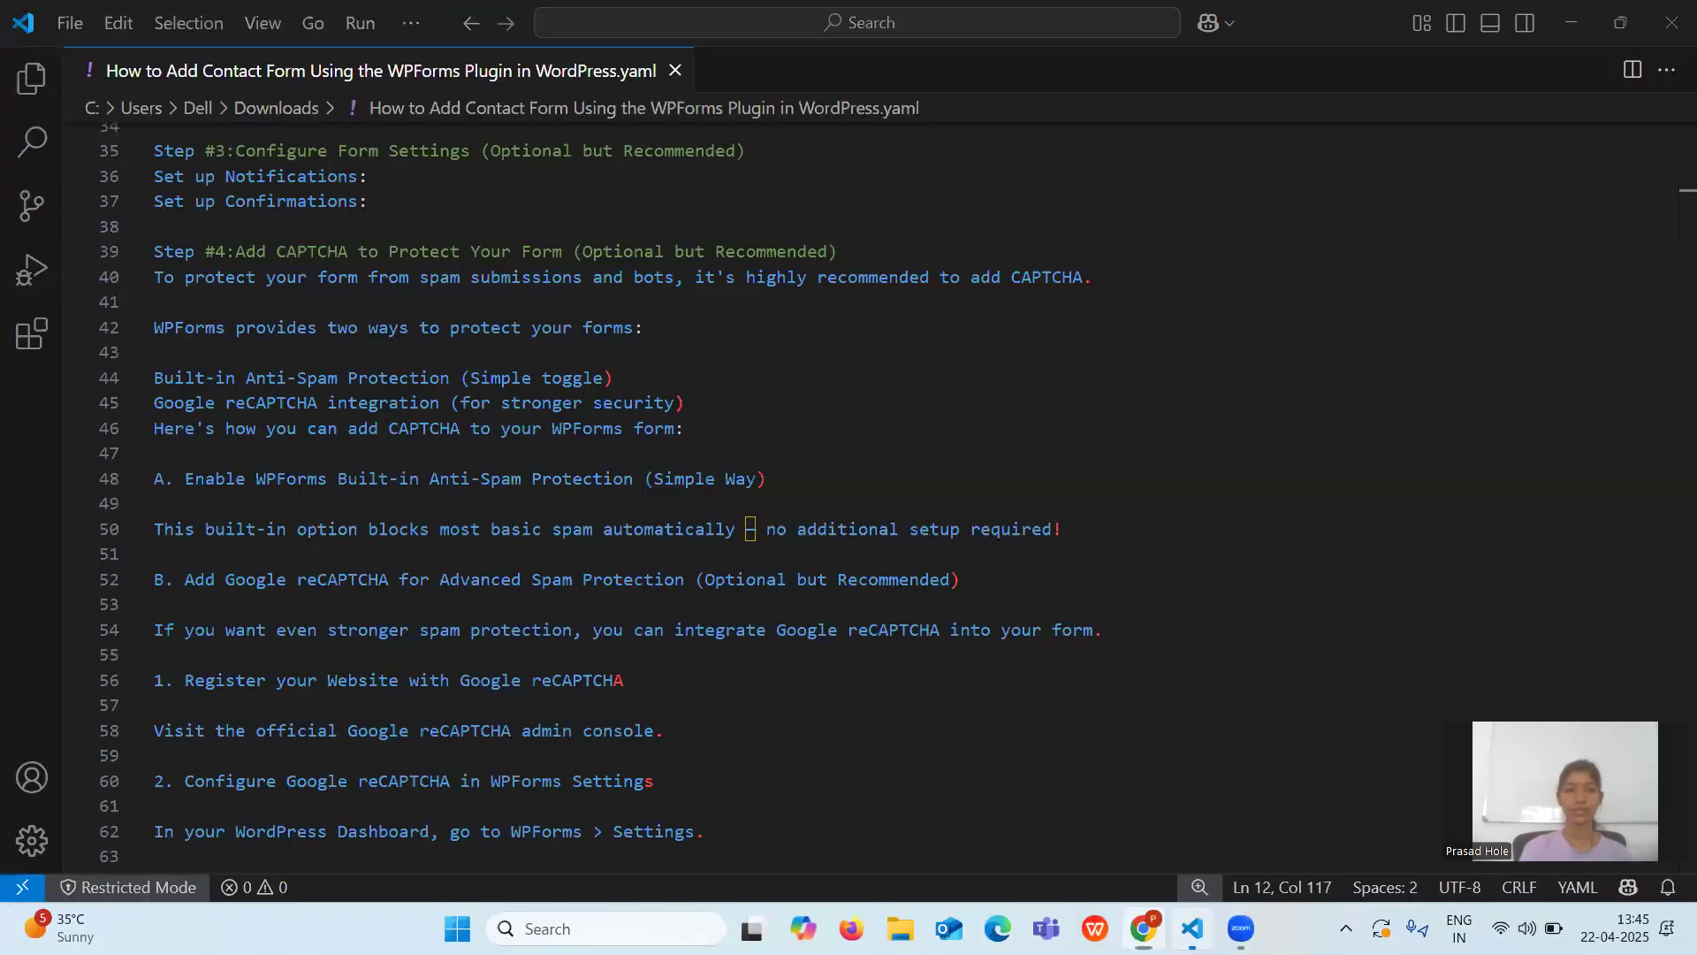
pyautogui.scroll(-3, 522, 493)
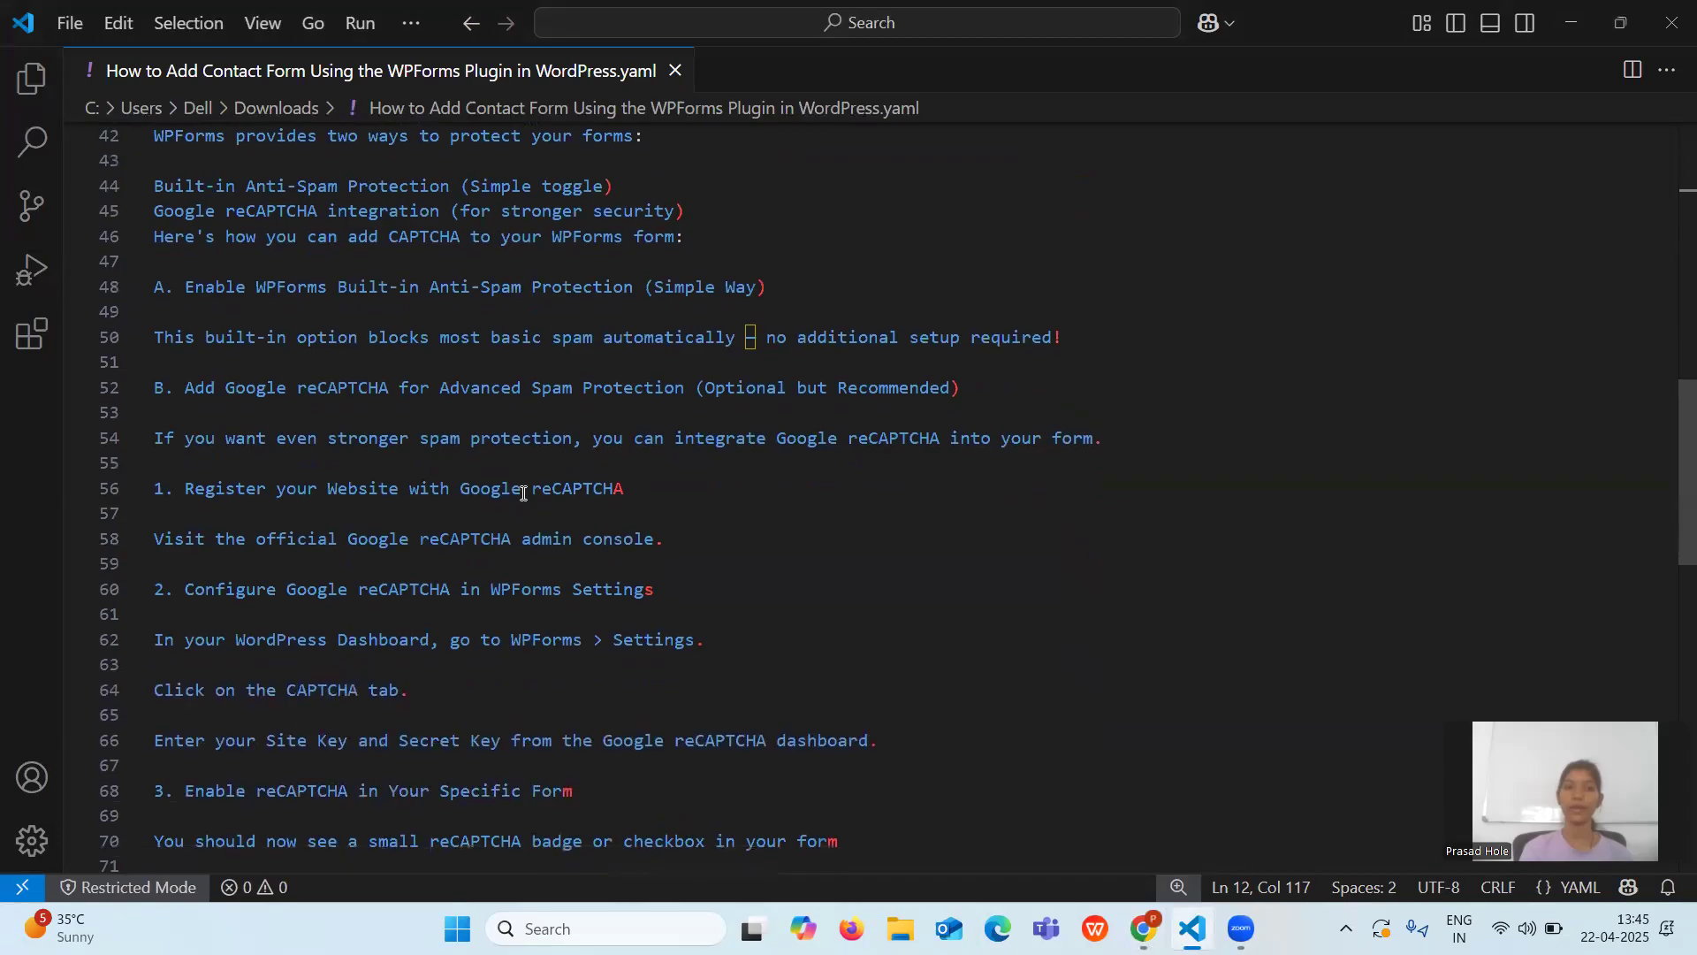
pyautogui.scroll(-1, 522, 493)
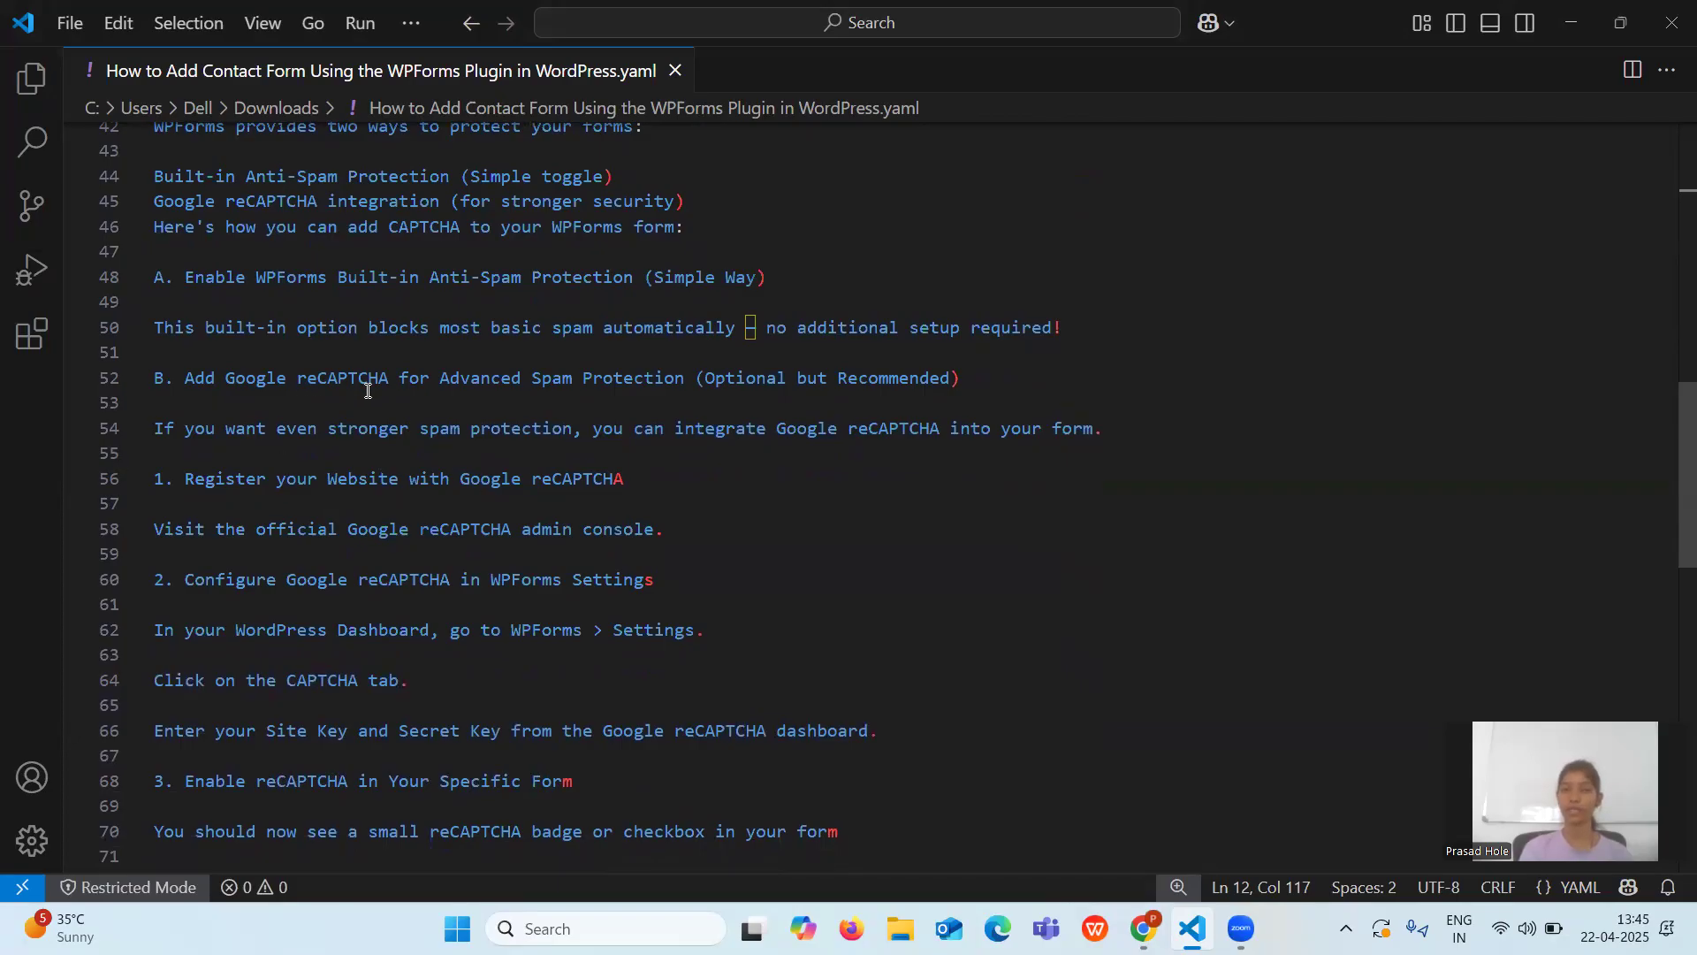
pyautogui.scroll(-3, 368, 390)
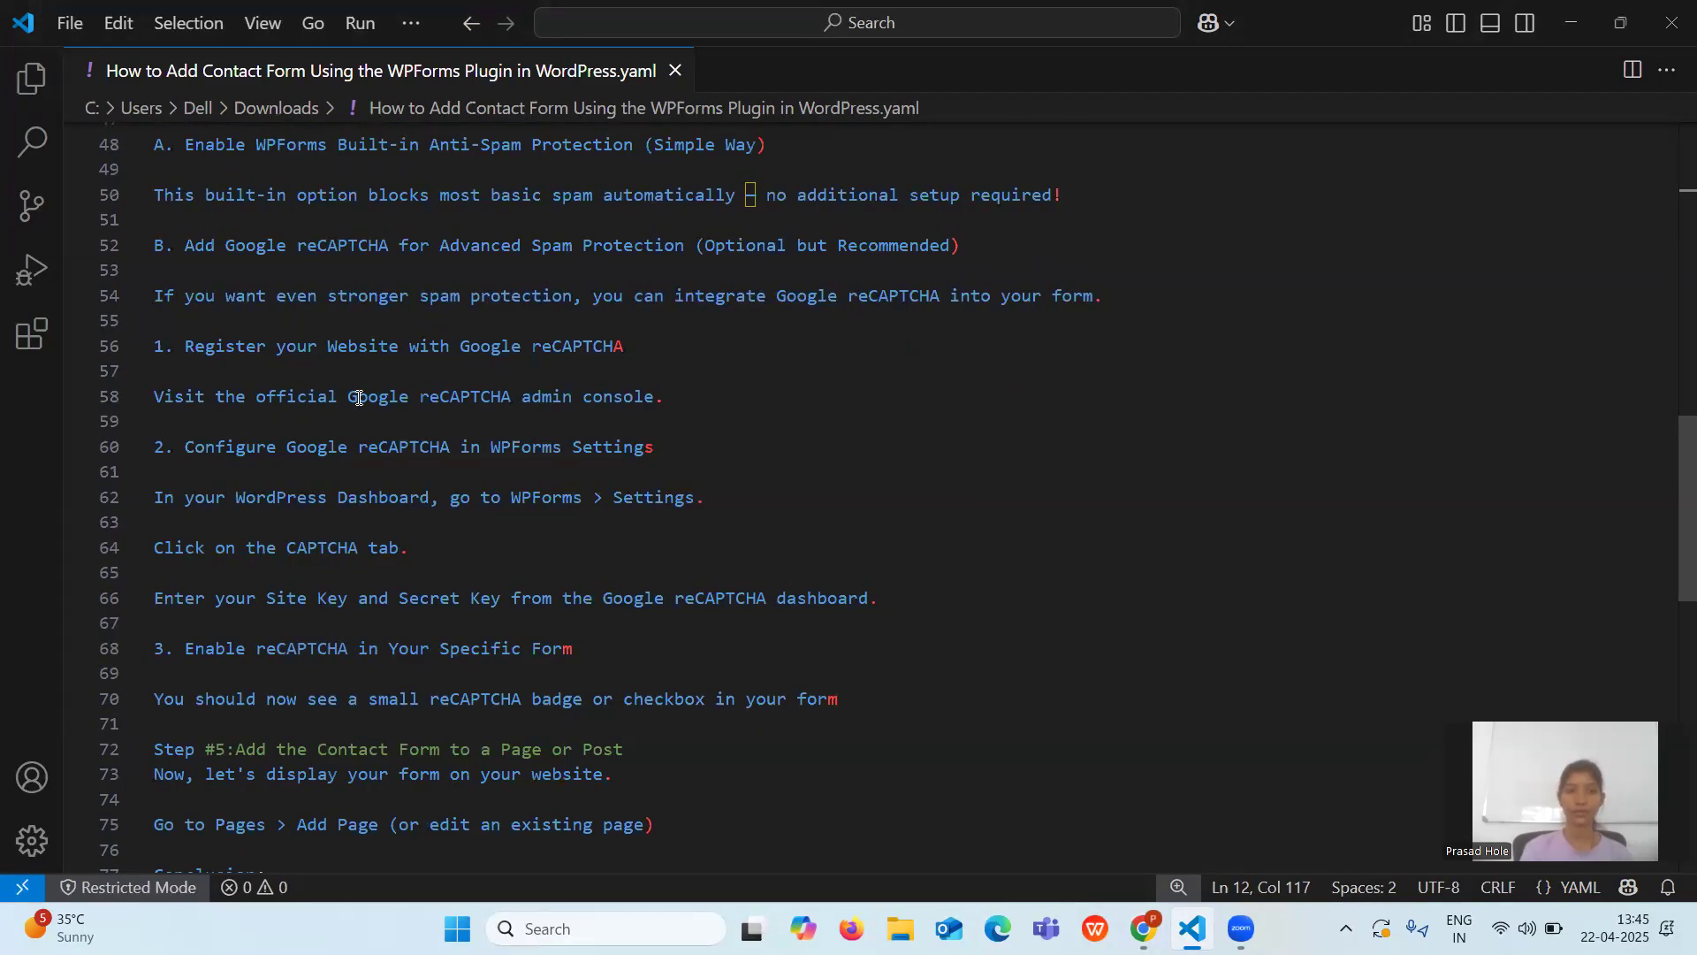
pyautogui.moveTo(351, 398); pyautogui.dragTo(576, 408)
pyautogui.hotkey('ctrl', 'c')
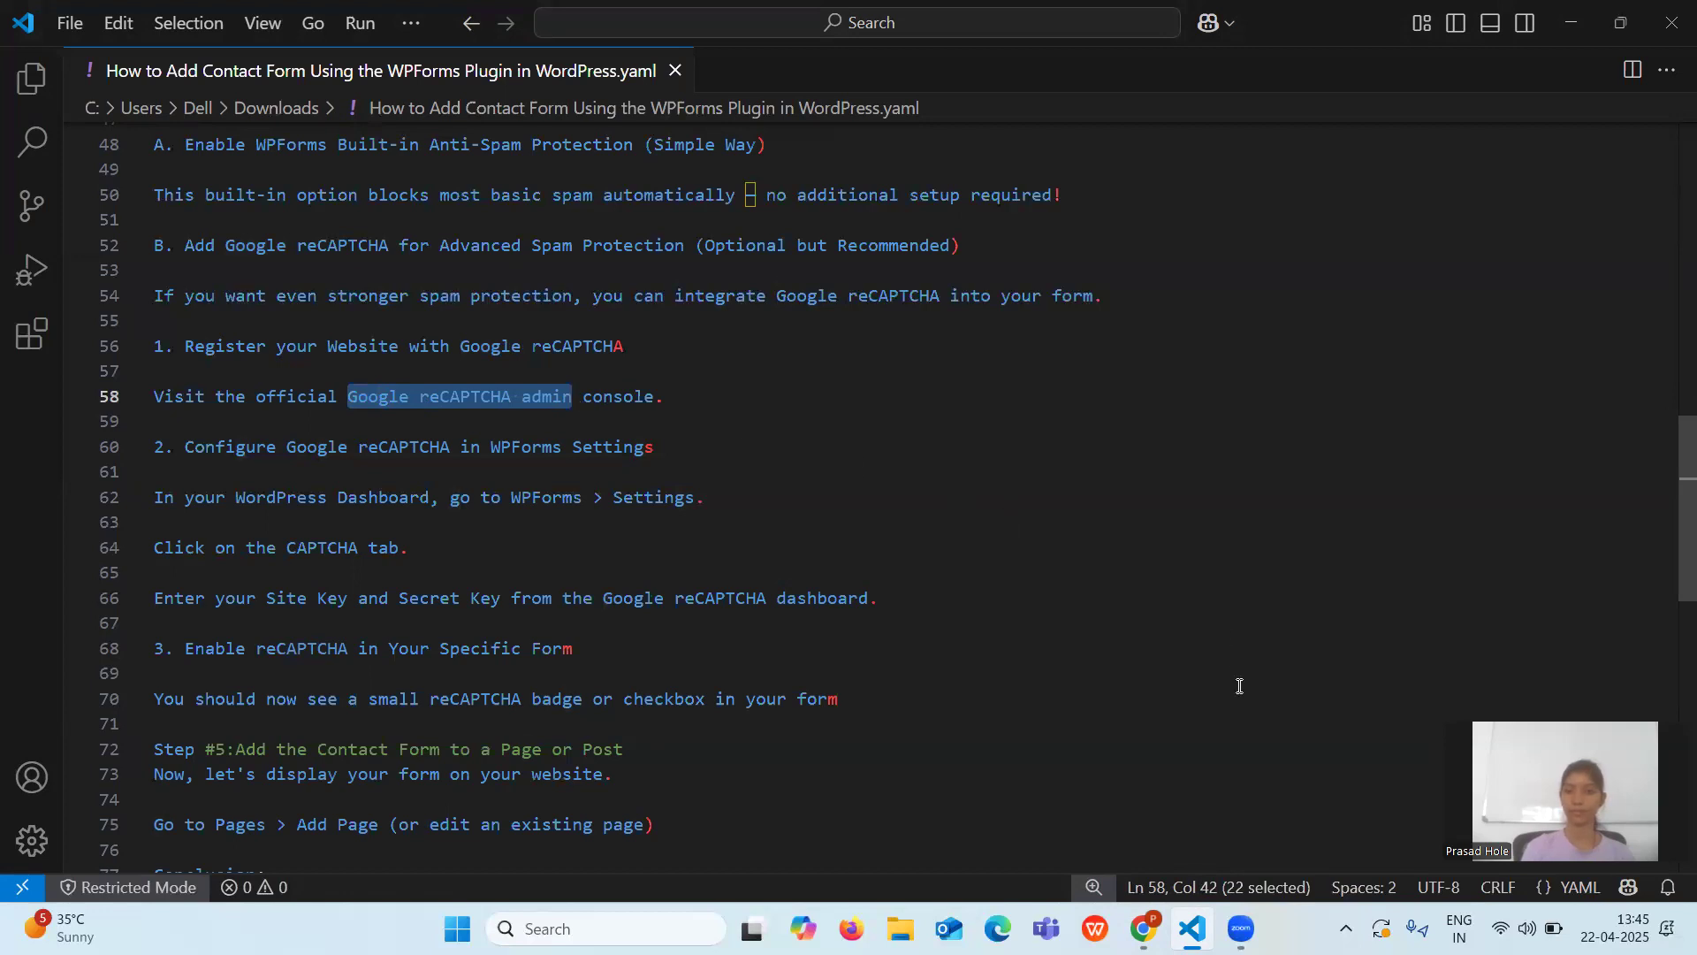
pyautogui.click(1142, 928)
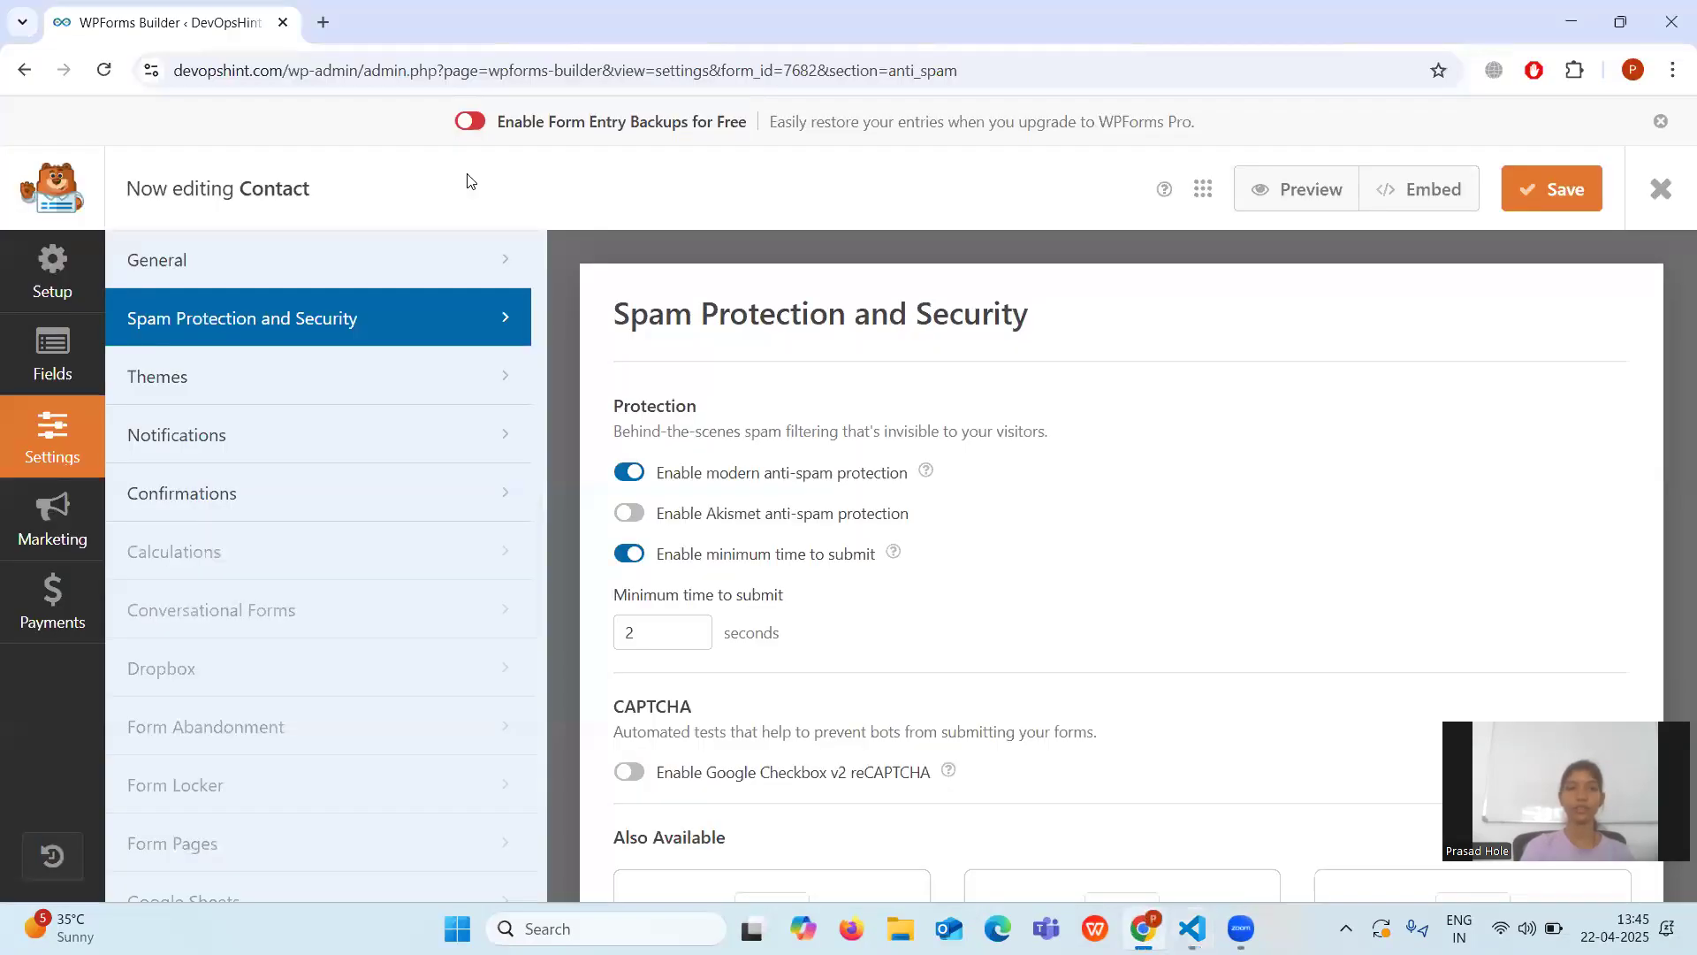
# Search 'Google reCAPTCHA admin' in a new tab and open the first result.
pyautogui.click(323, 23)
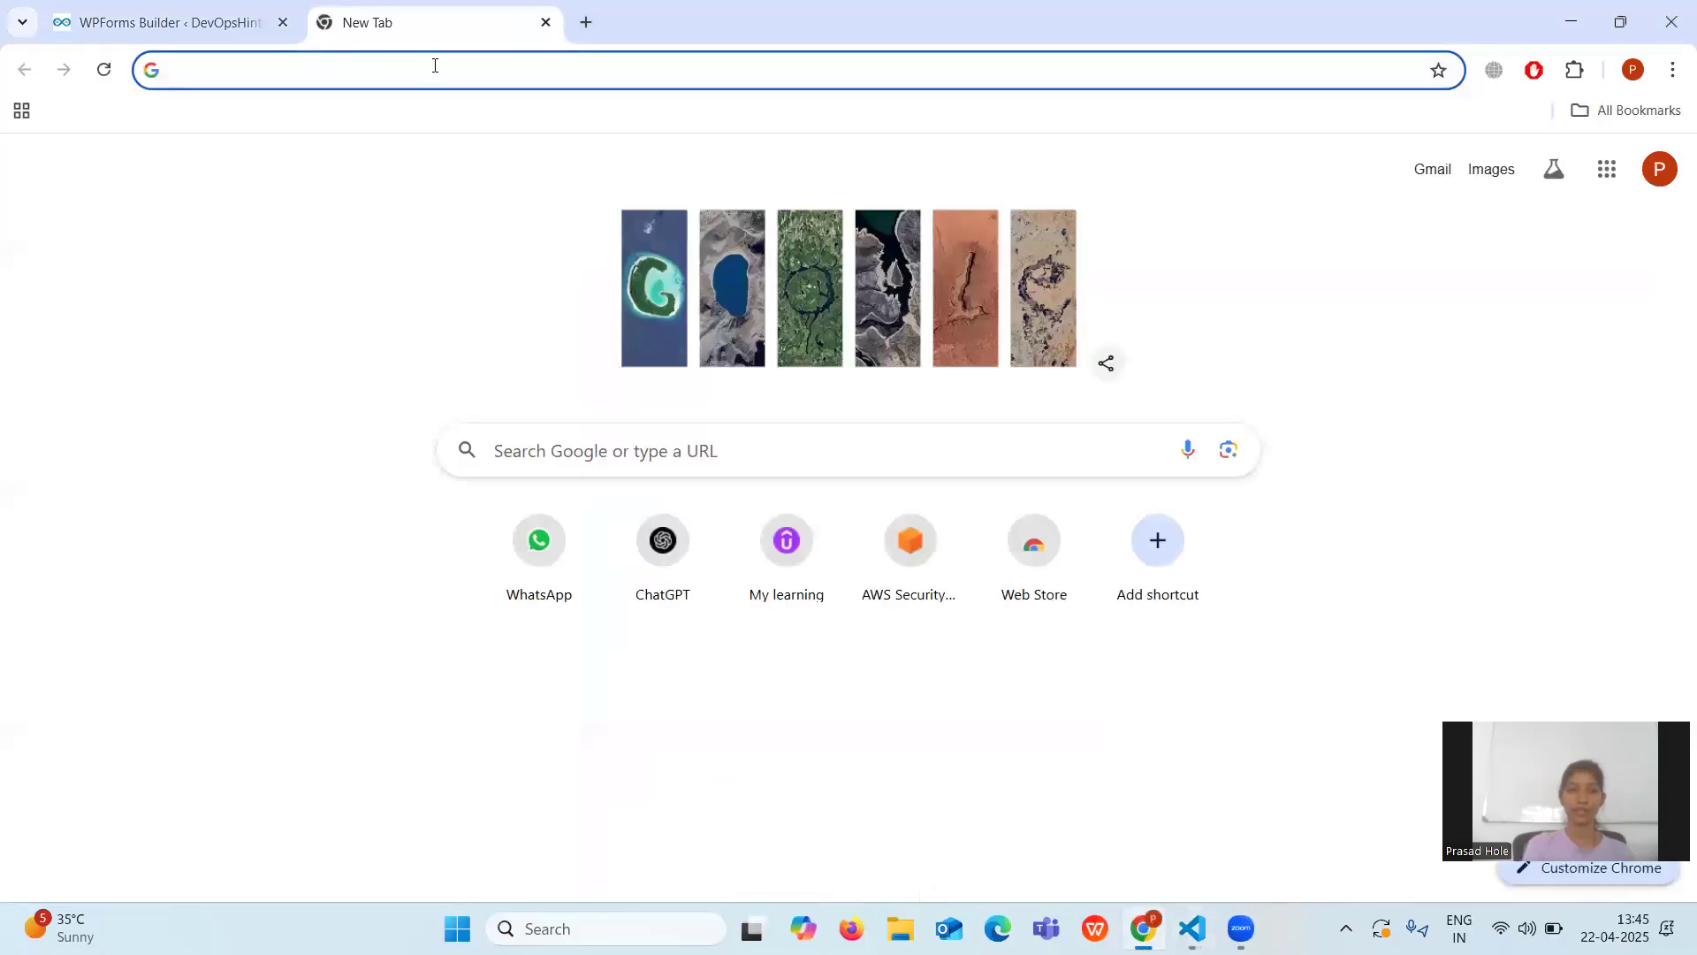
pyautogui.hotkey('ctrl', 'v')
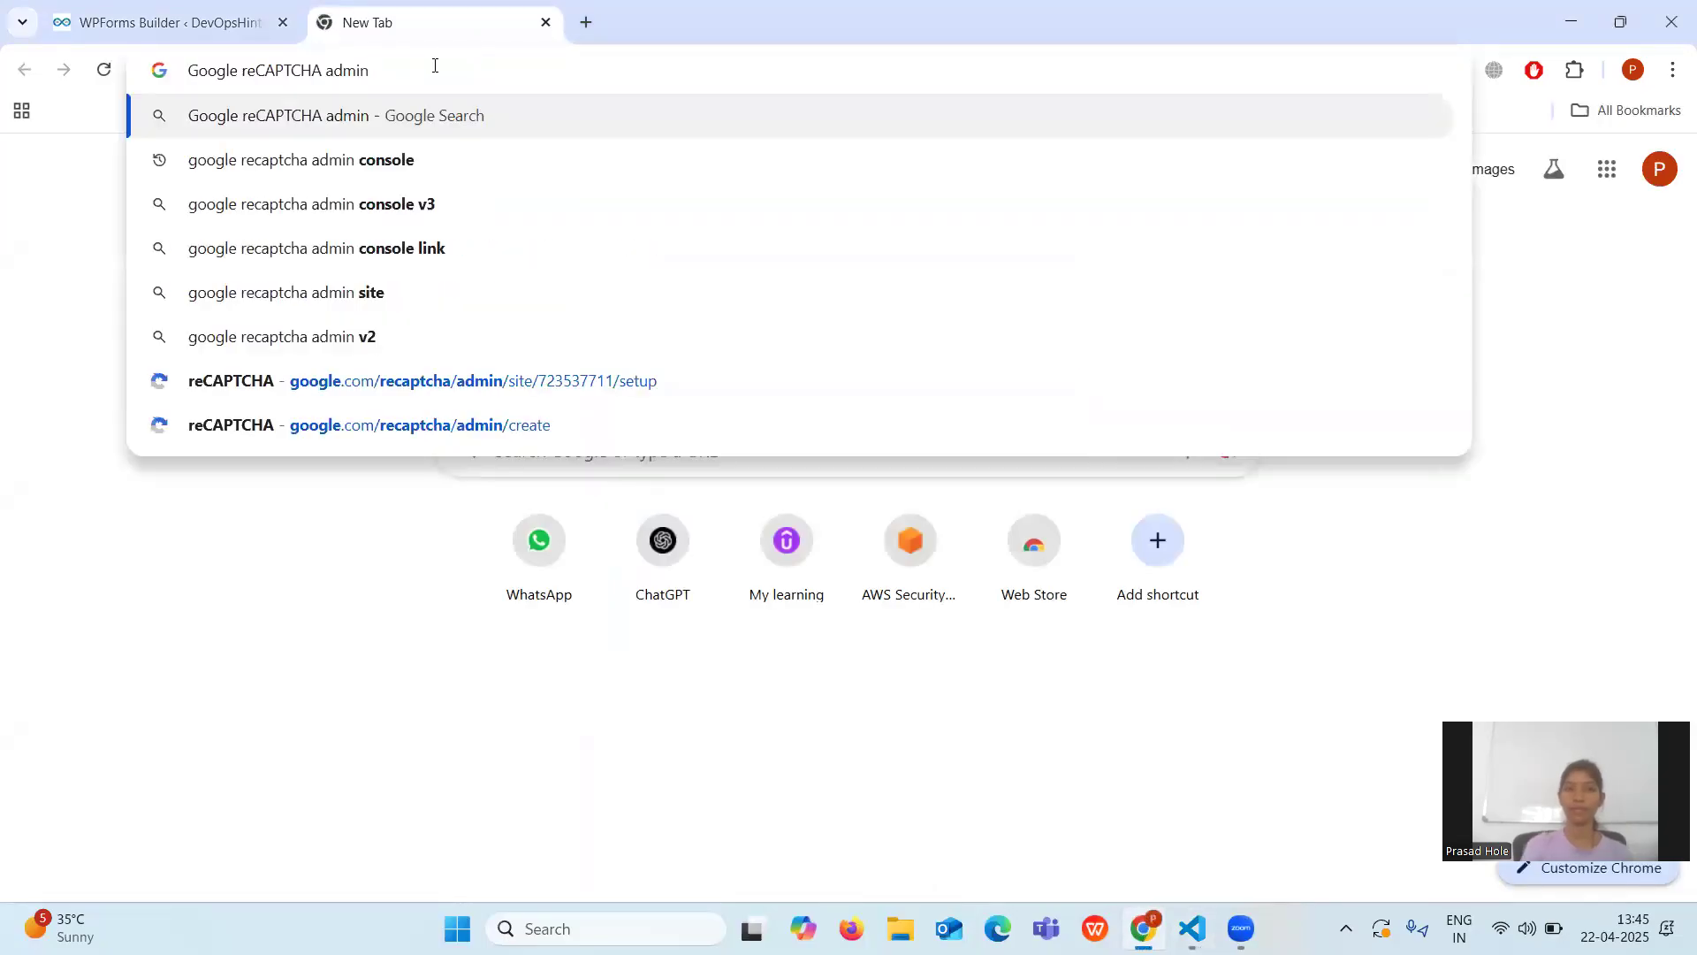
pyautogui.press('Return')
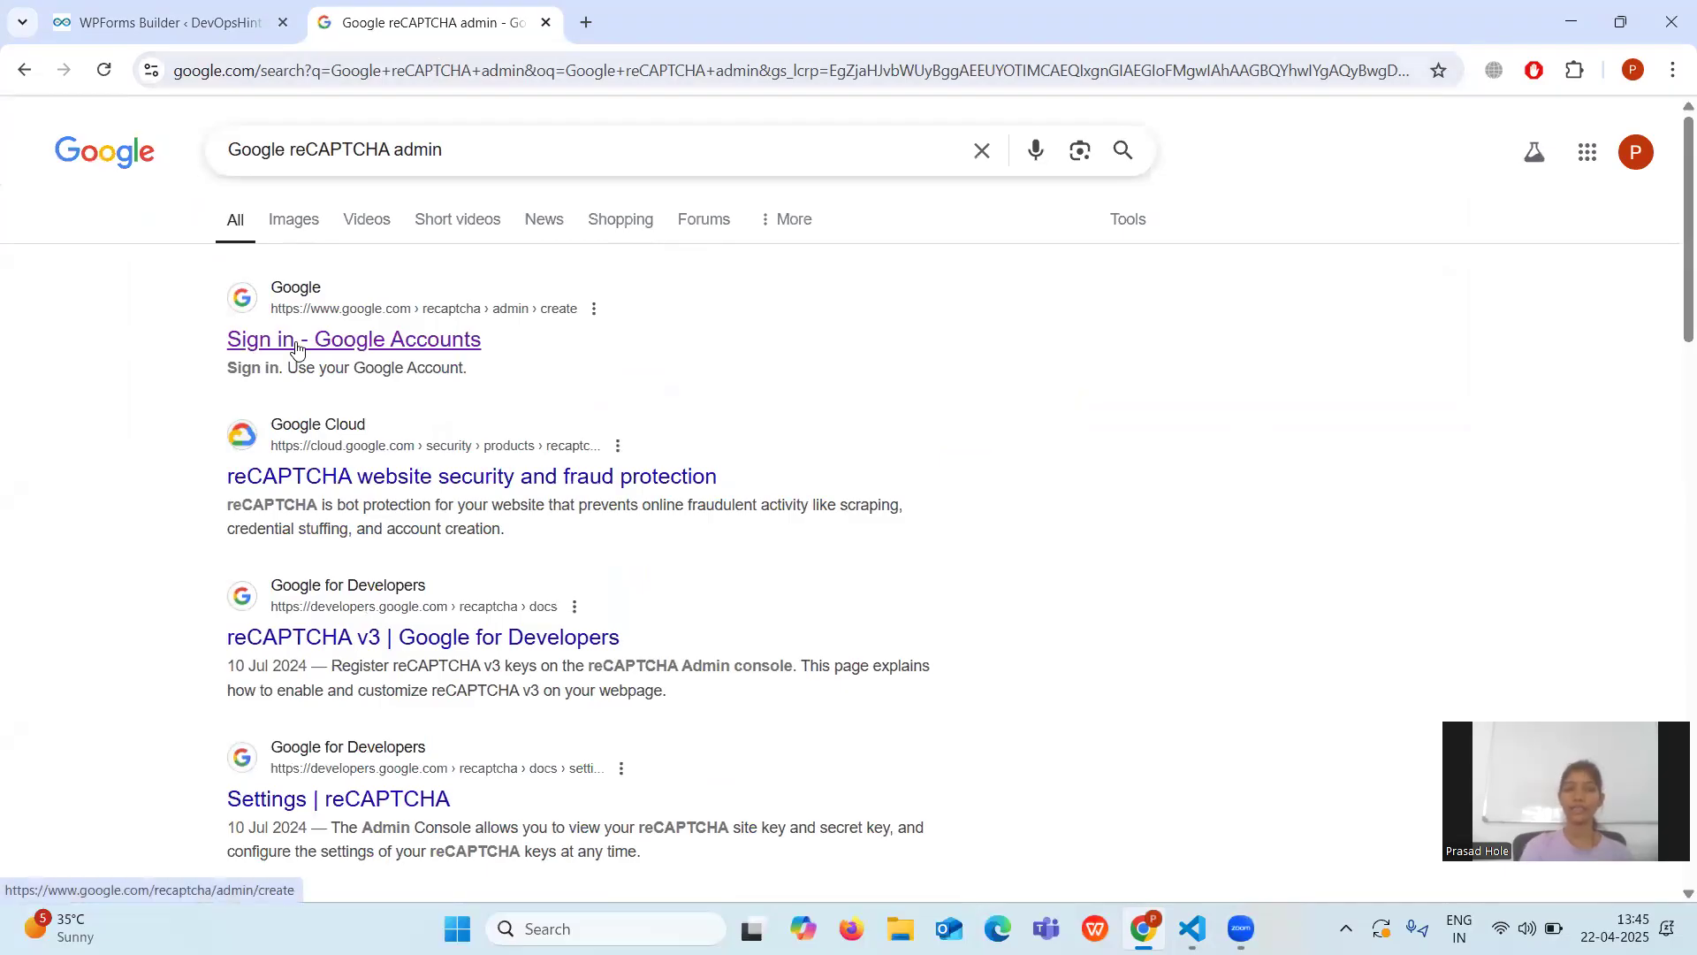
pyautogui.click(297, 349)
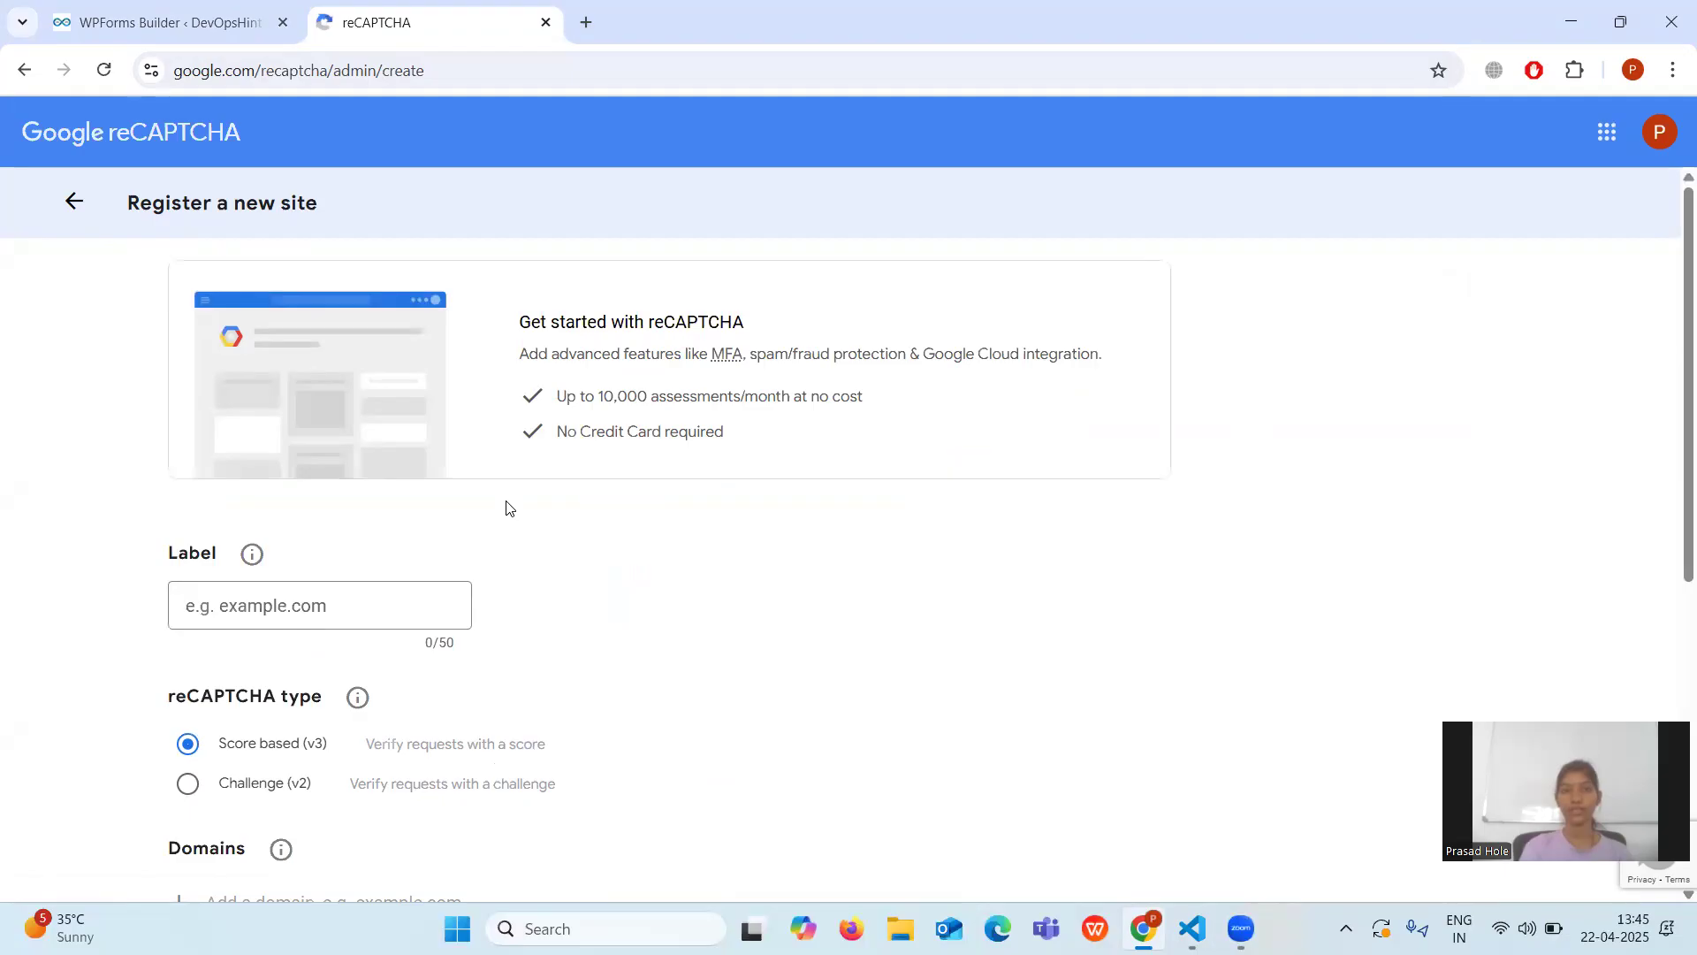
# Register label and domain devopshint.com as a Challenge v2 'I'm not a robot' Checkbox site and submit.
pyautogui.scroll(-1, 509, 509)
pyautogui.scroll(-1, 509, 508)
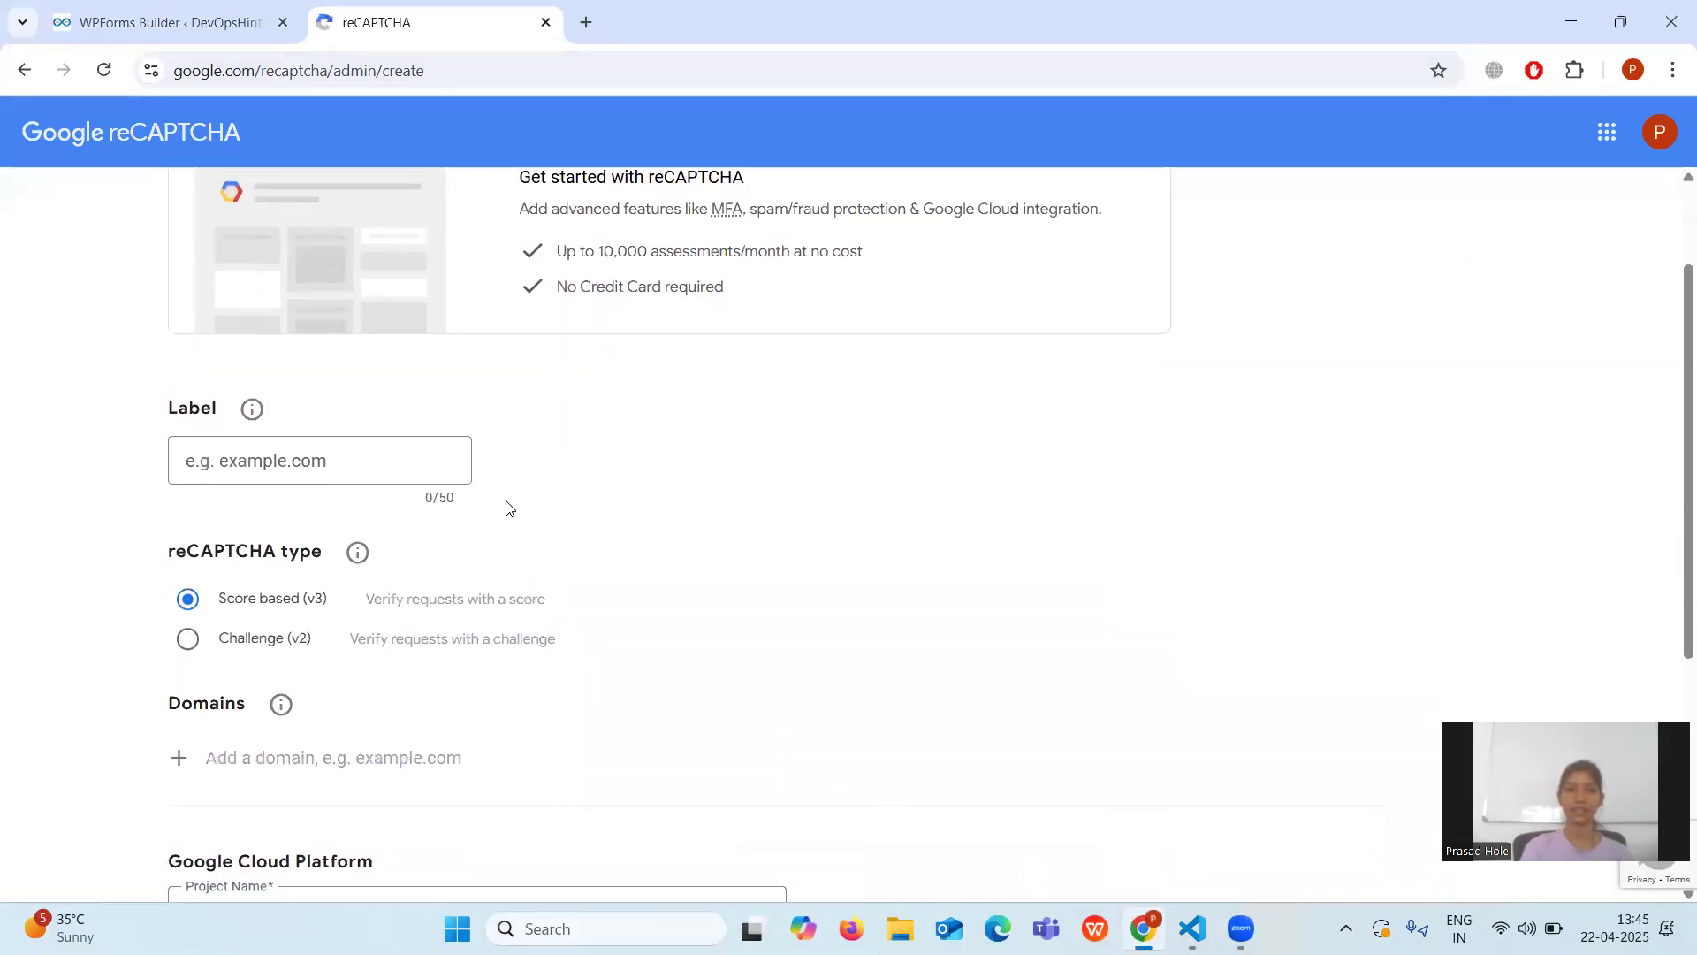
pyautogui.click(227, 452)
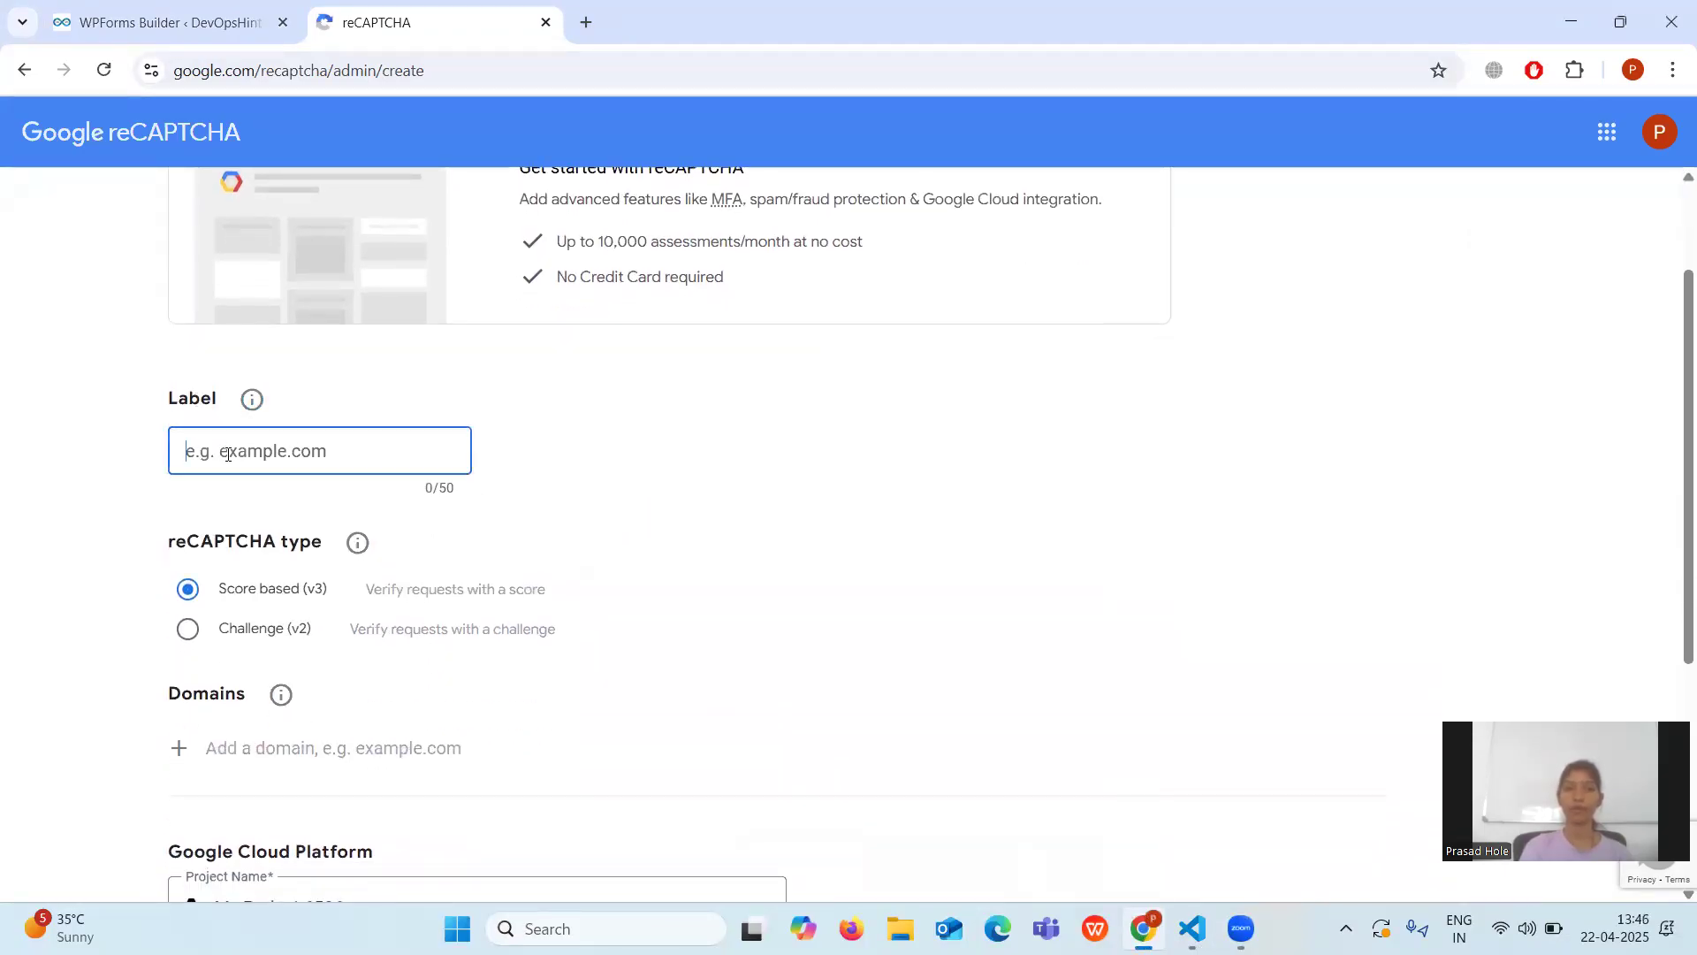
pyautogui.write('devopshint')
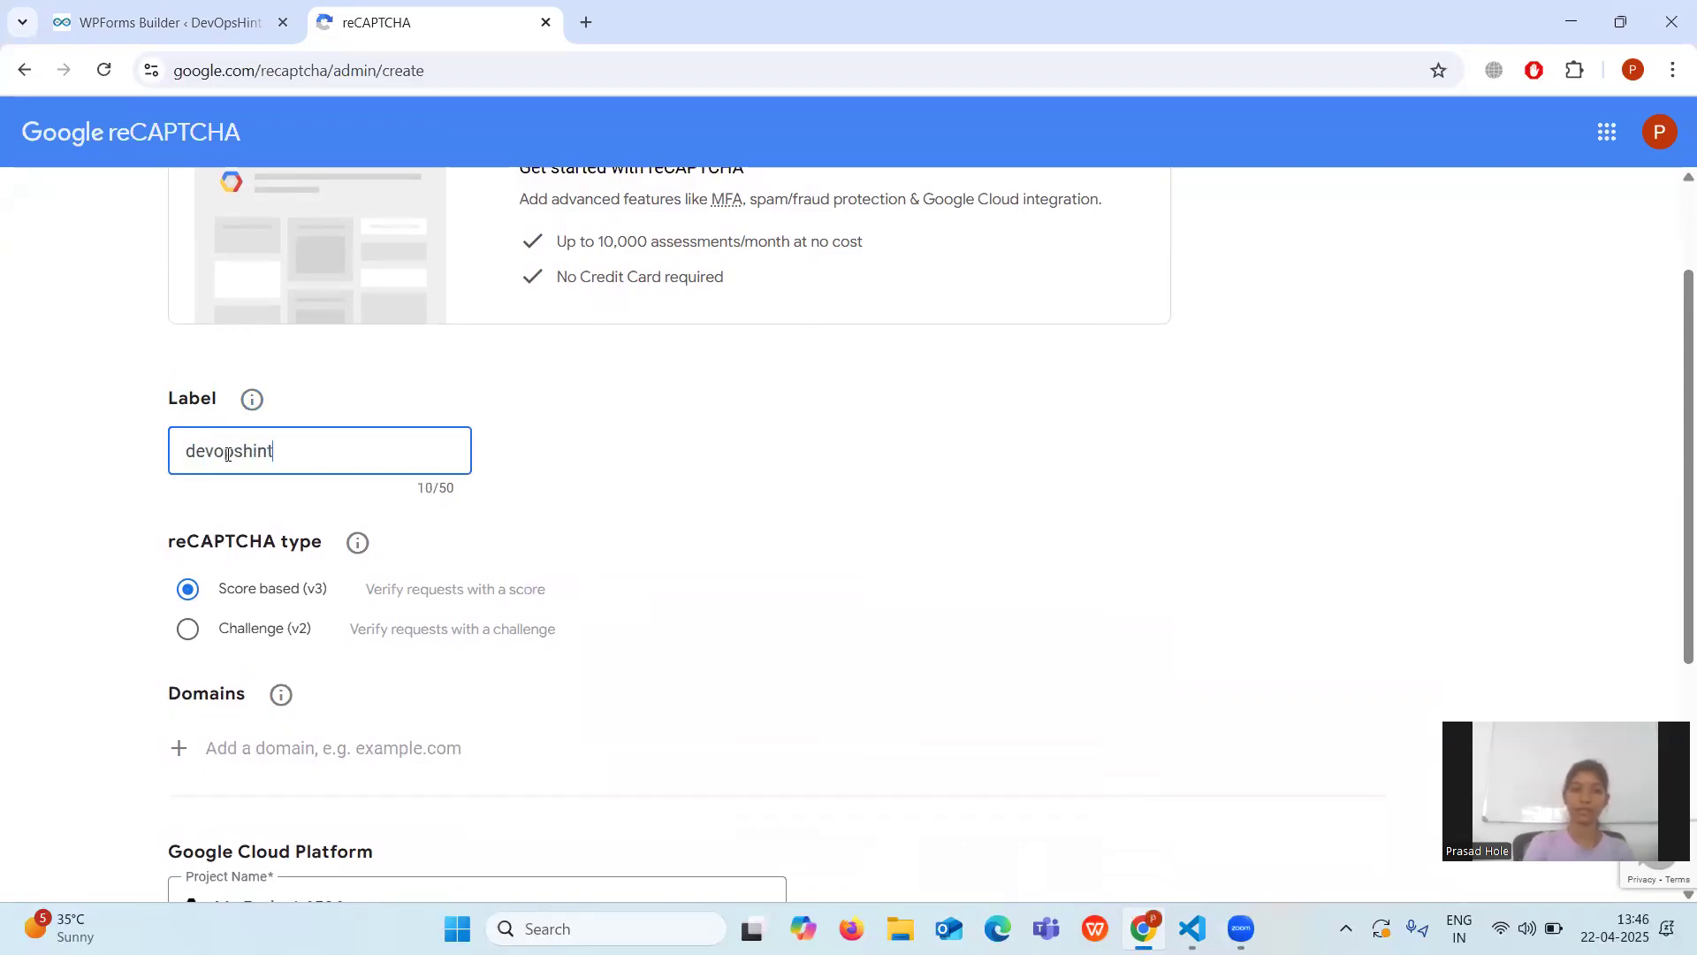
pyautogui.write('.com')
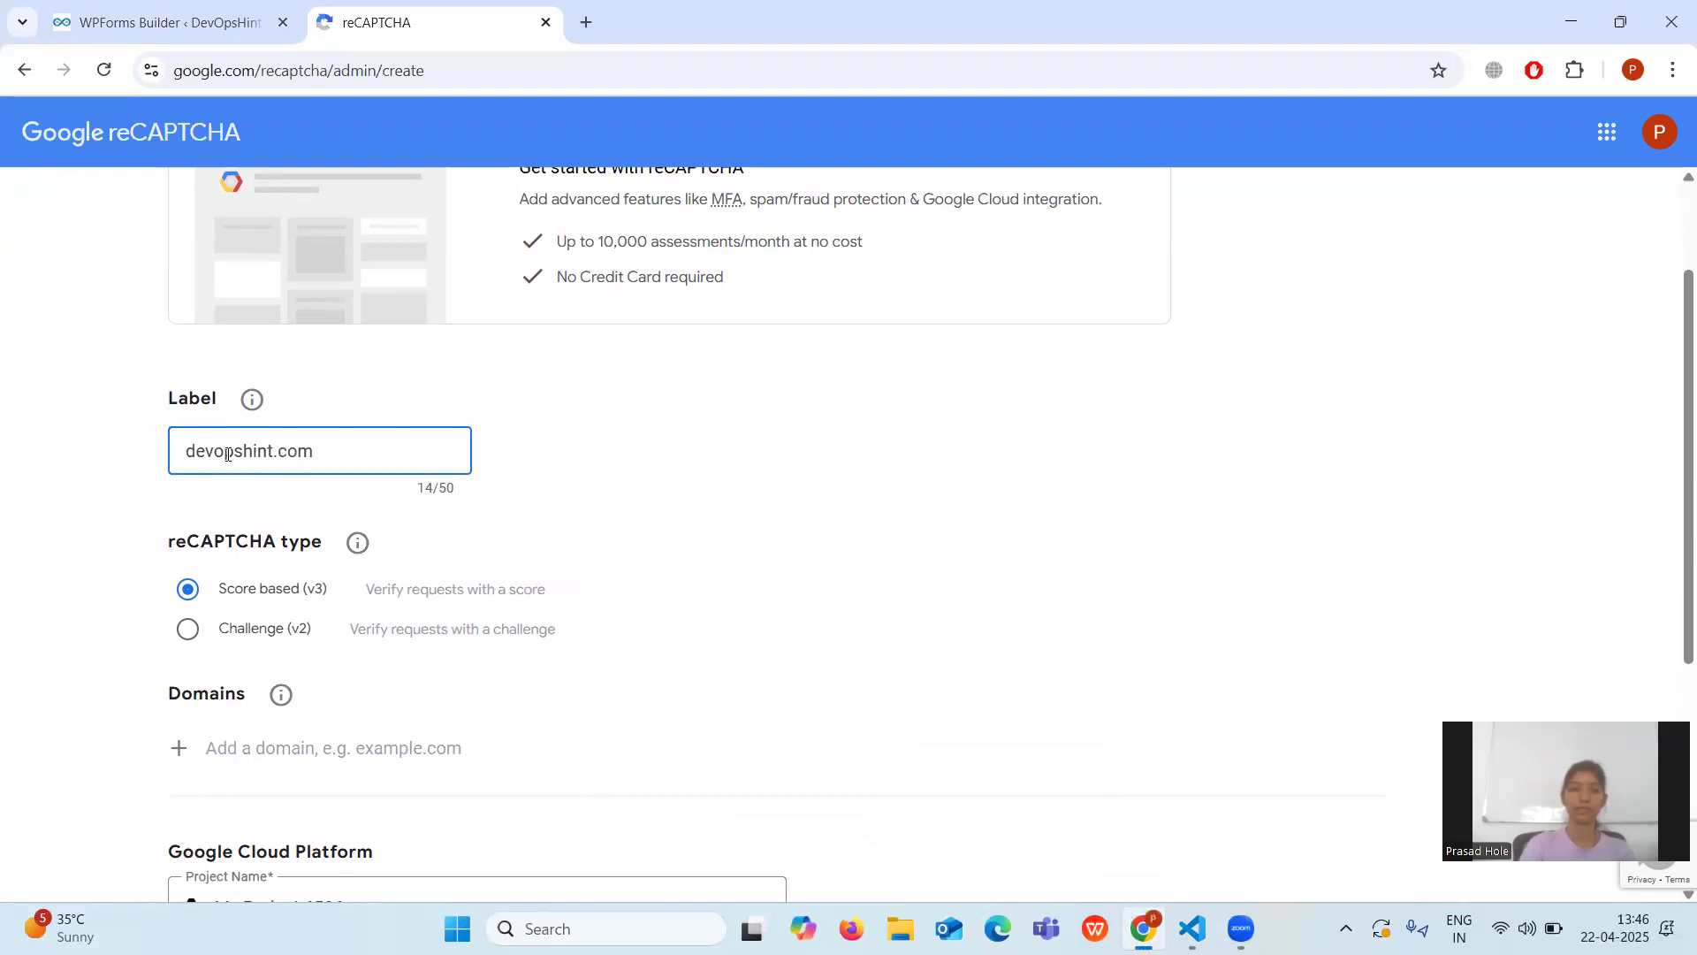
pyautogui.scroll(-2, 227, 454)
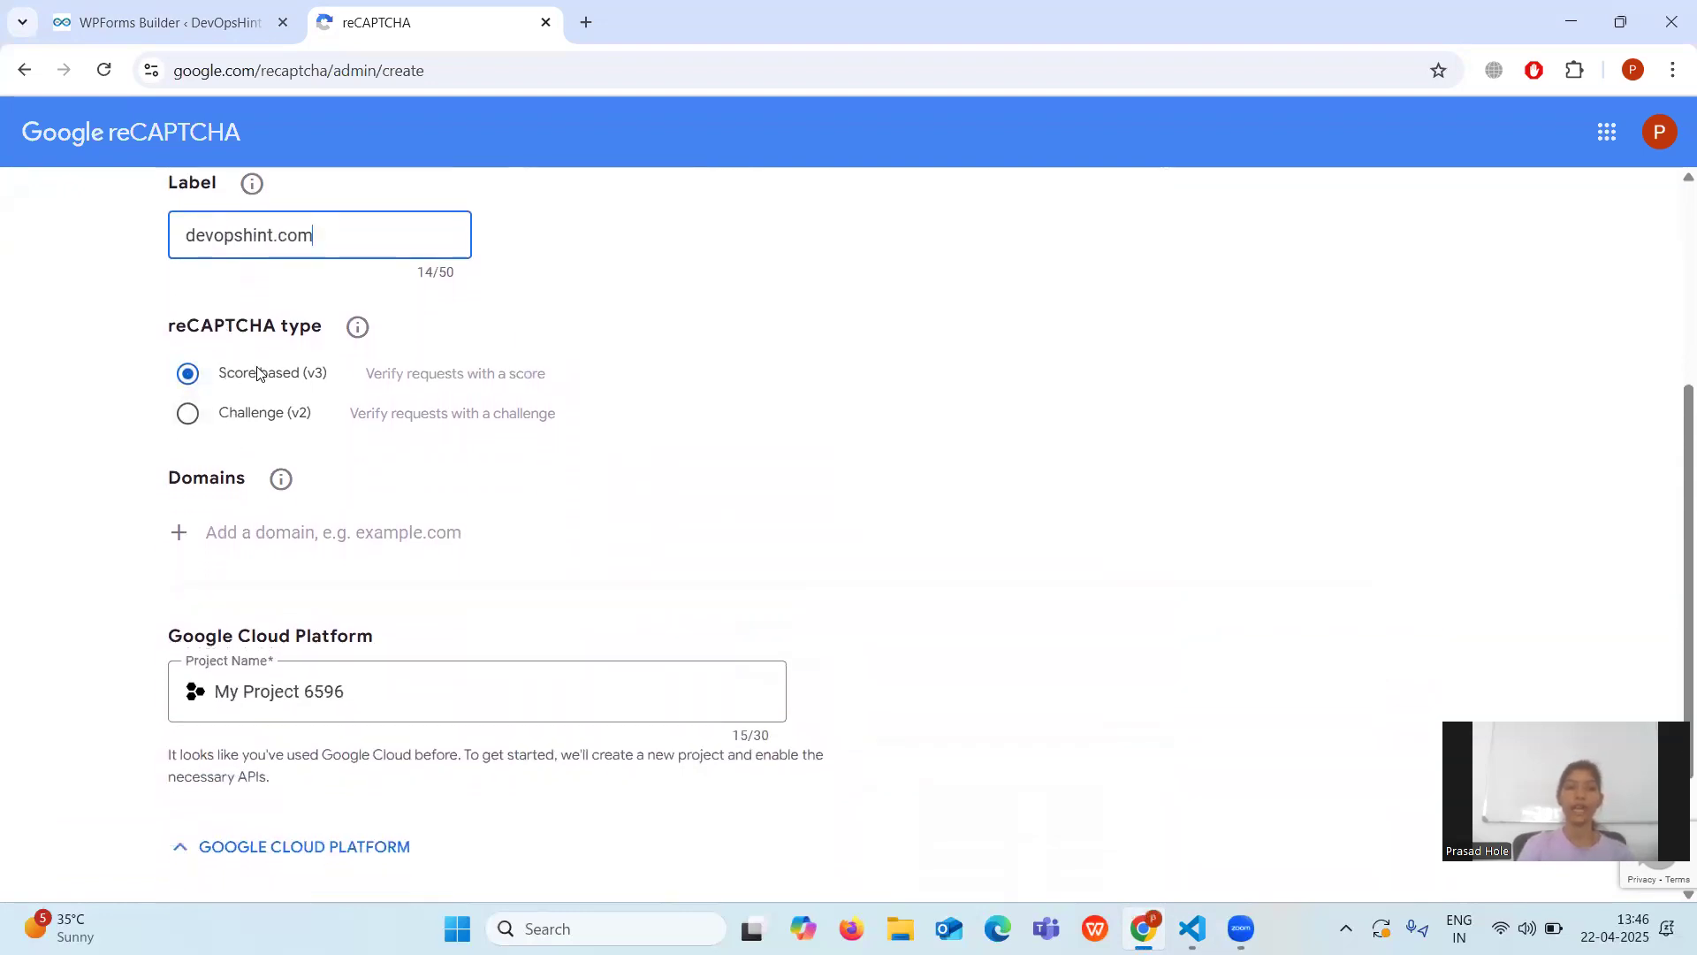
pyautogui.click(188, 415)
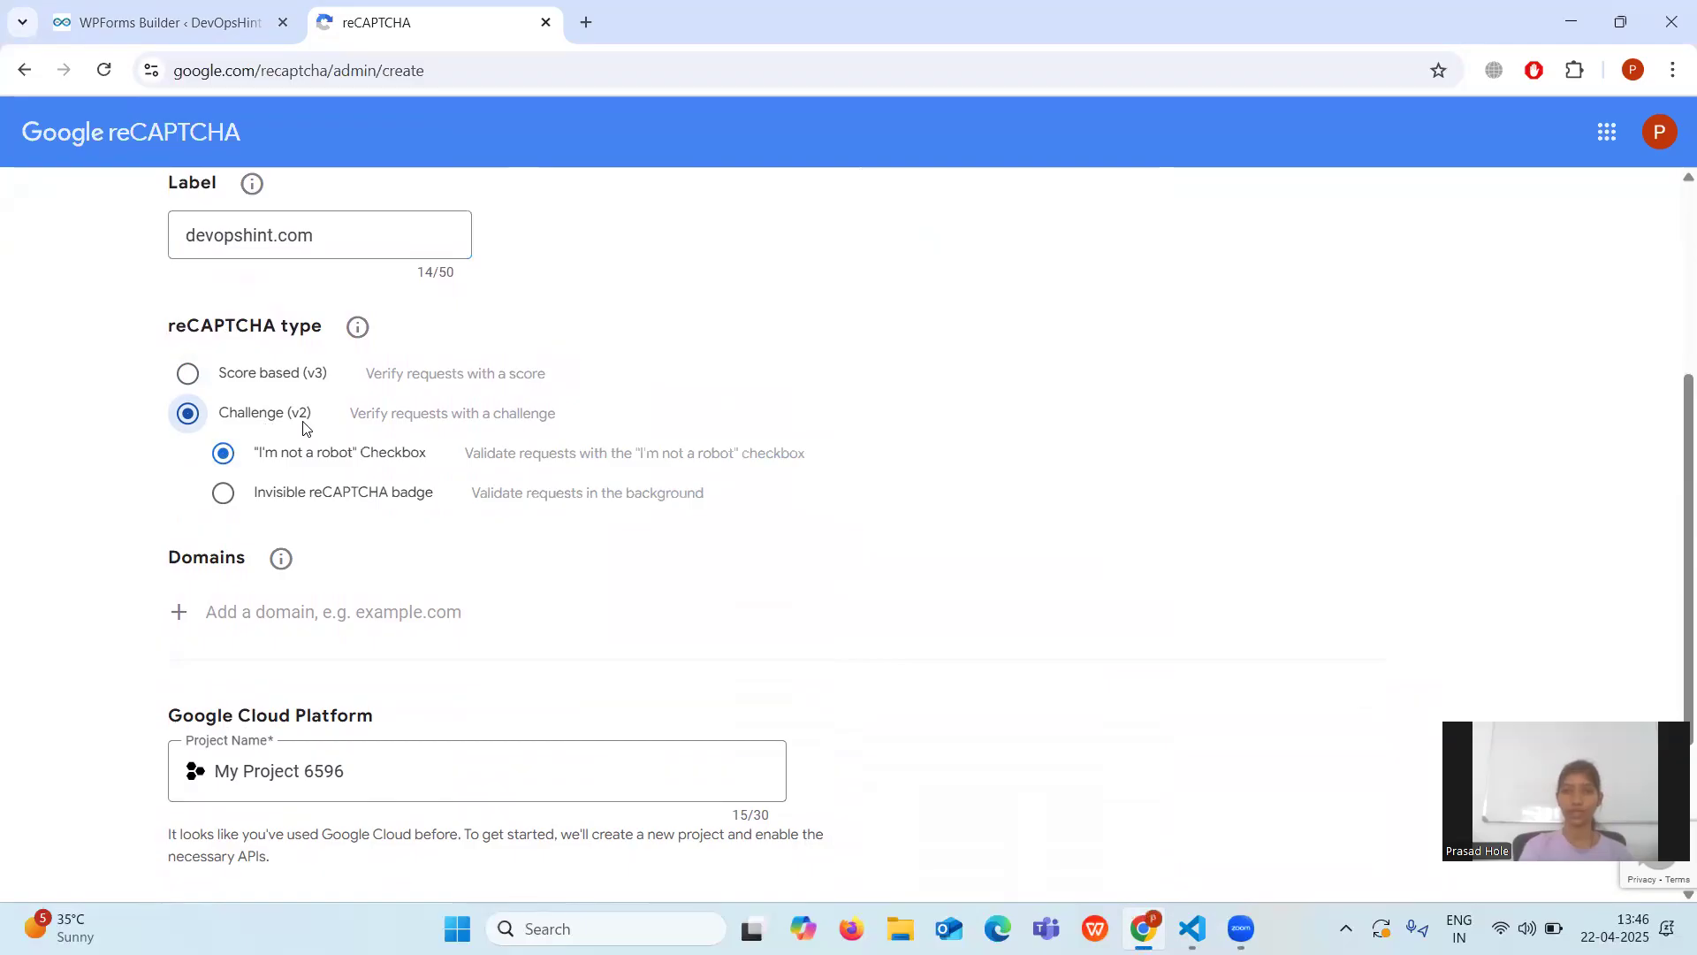
pyautogui.click(213, 609)
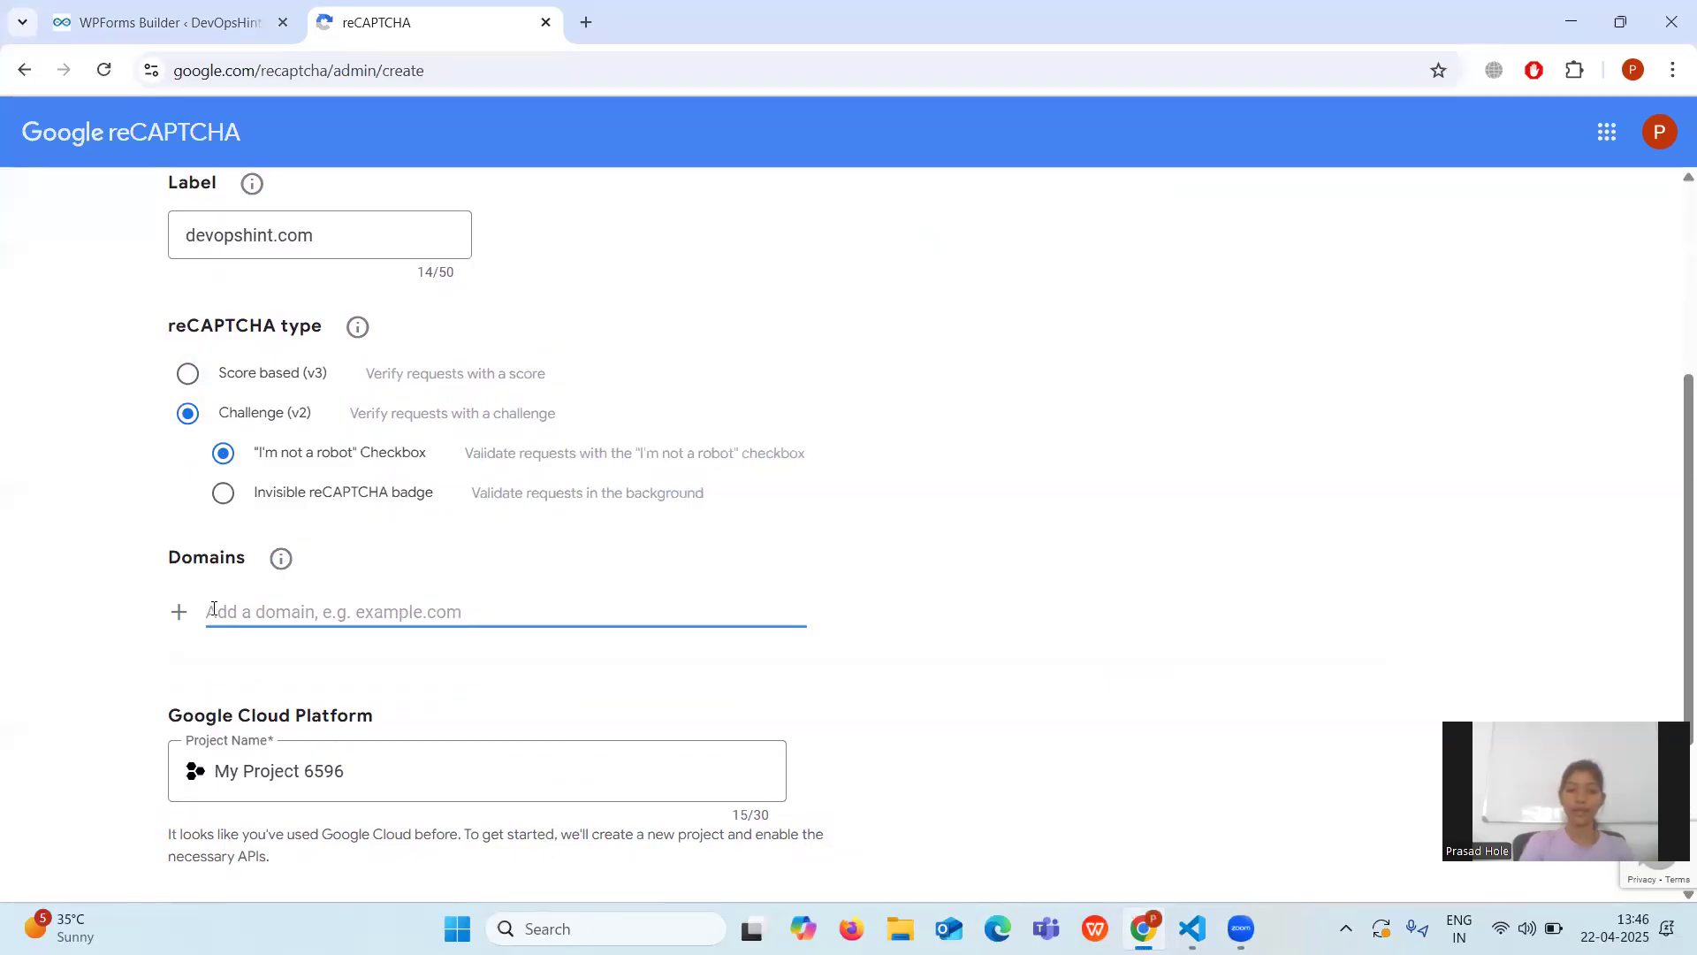
pyautogui.write('devops')
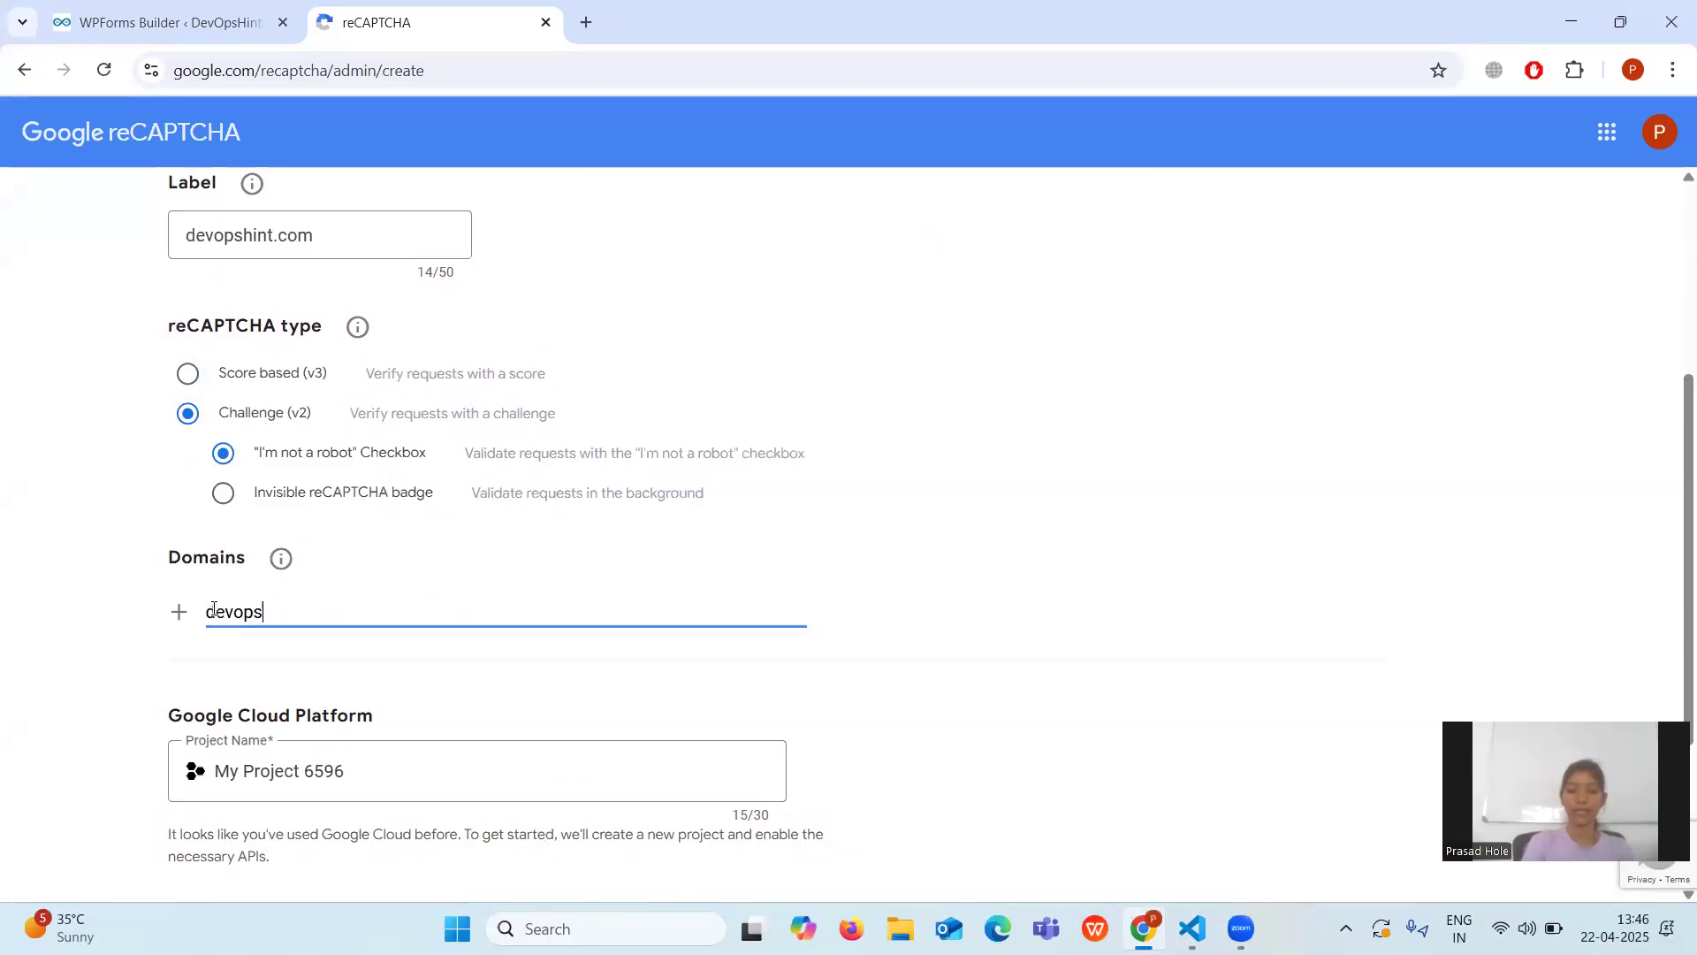
pyautogui.write('hint.com')
pyautogui.scroll(-3, 213, 608)
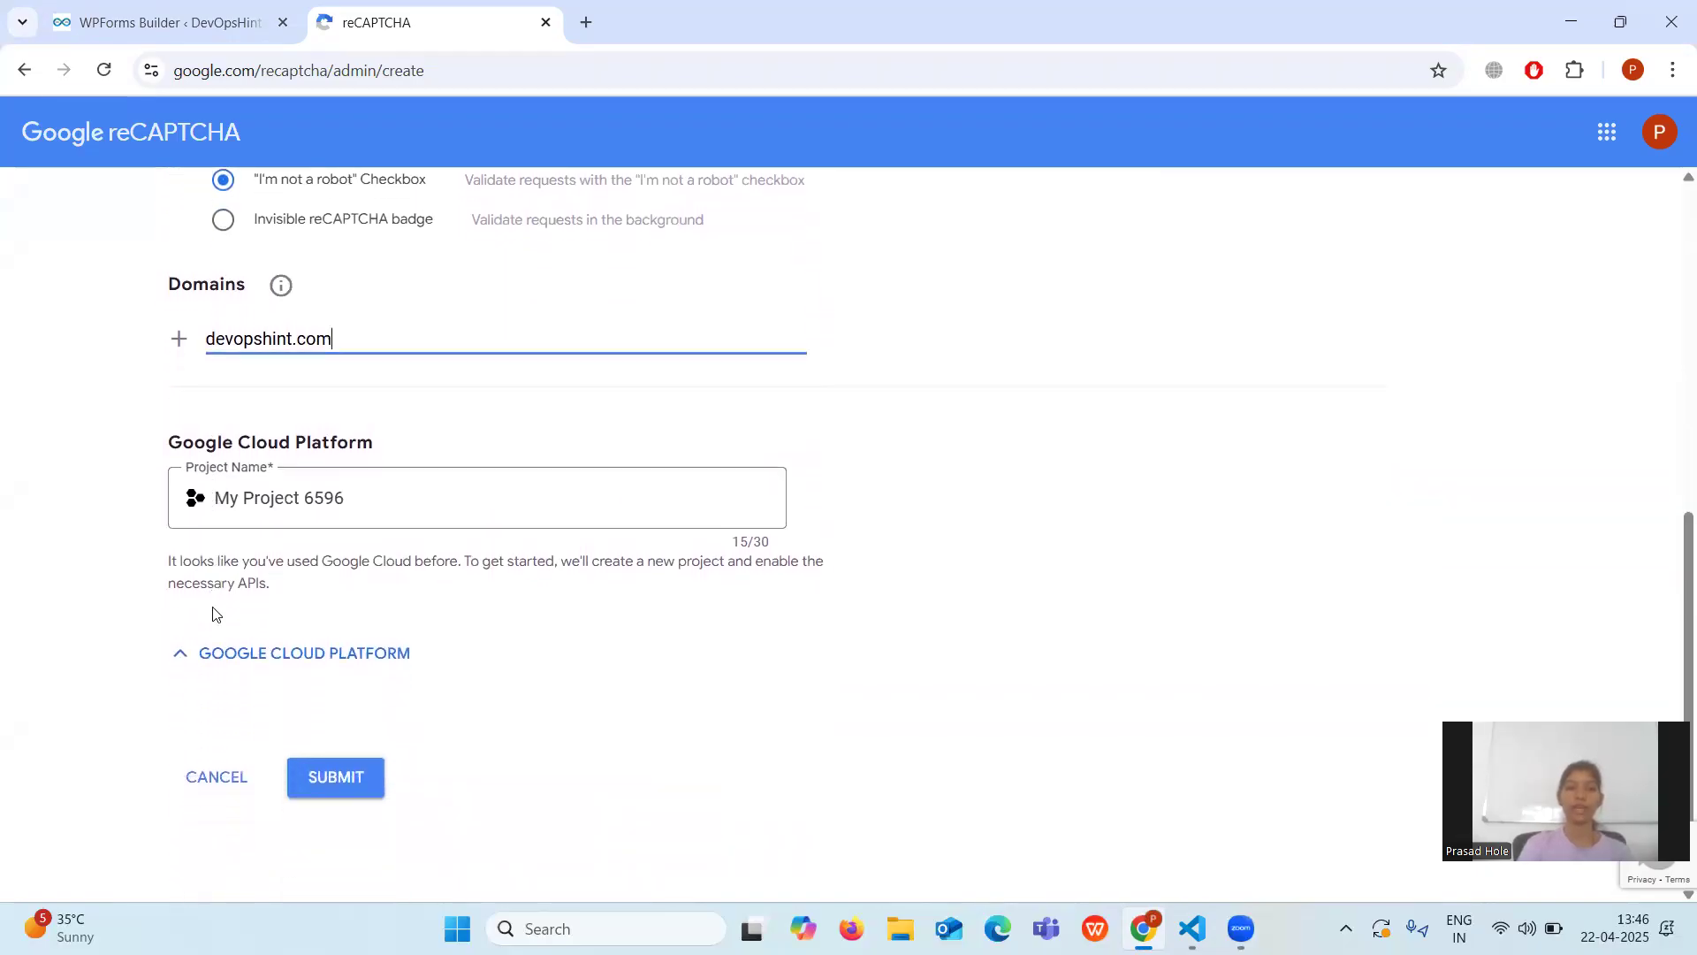
pyautogui.click(332, 775)
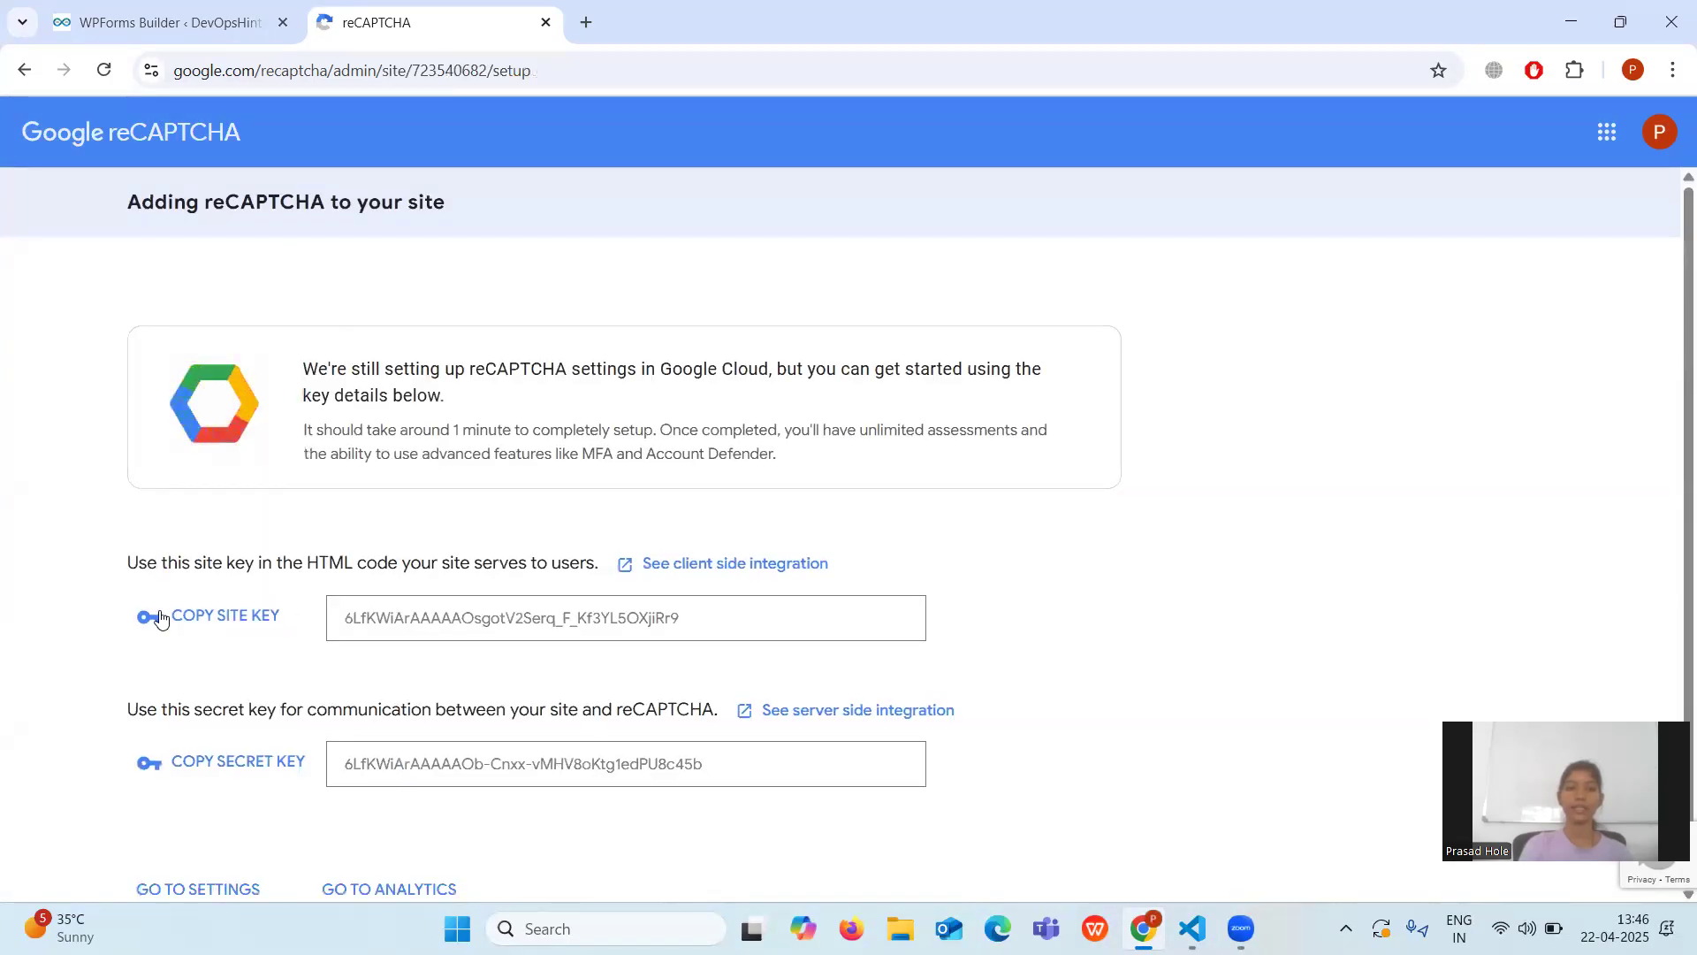
pyautogui.scroll(-1, 231, 630)
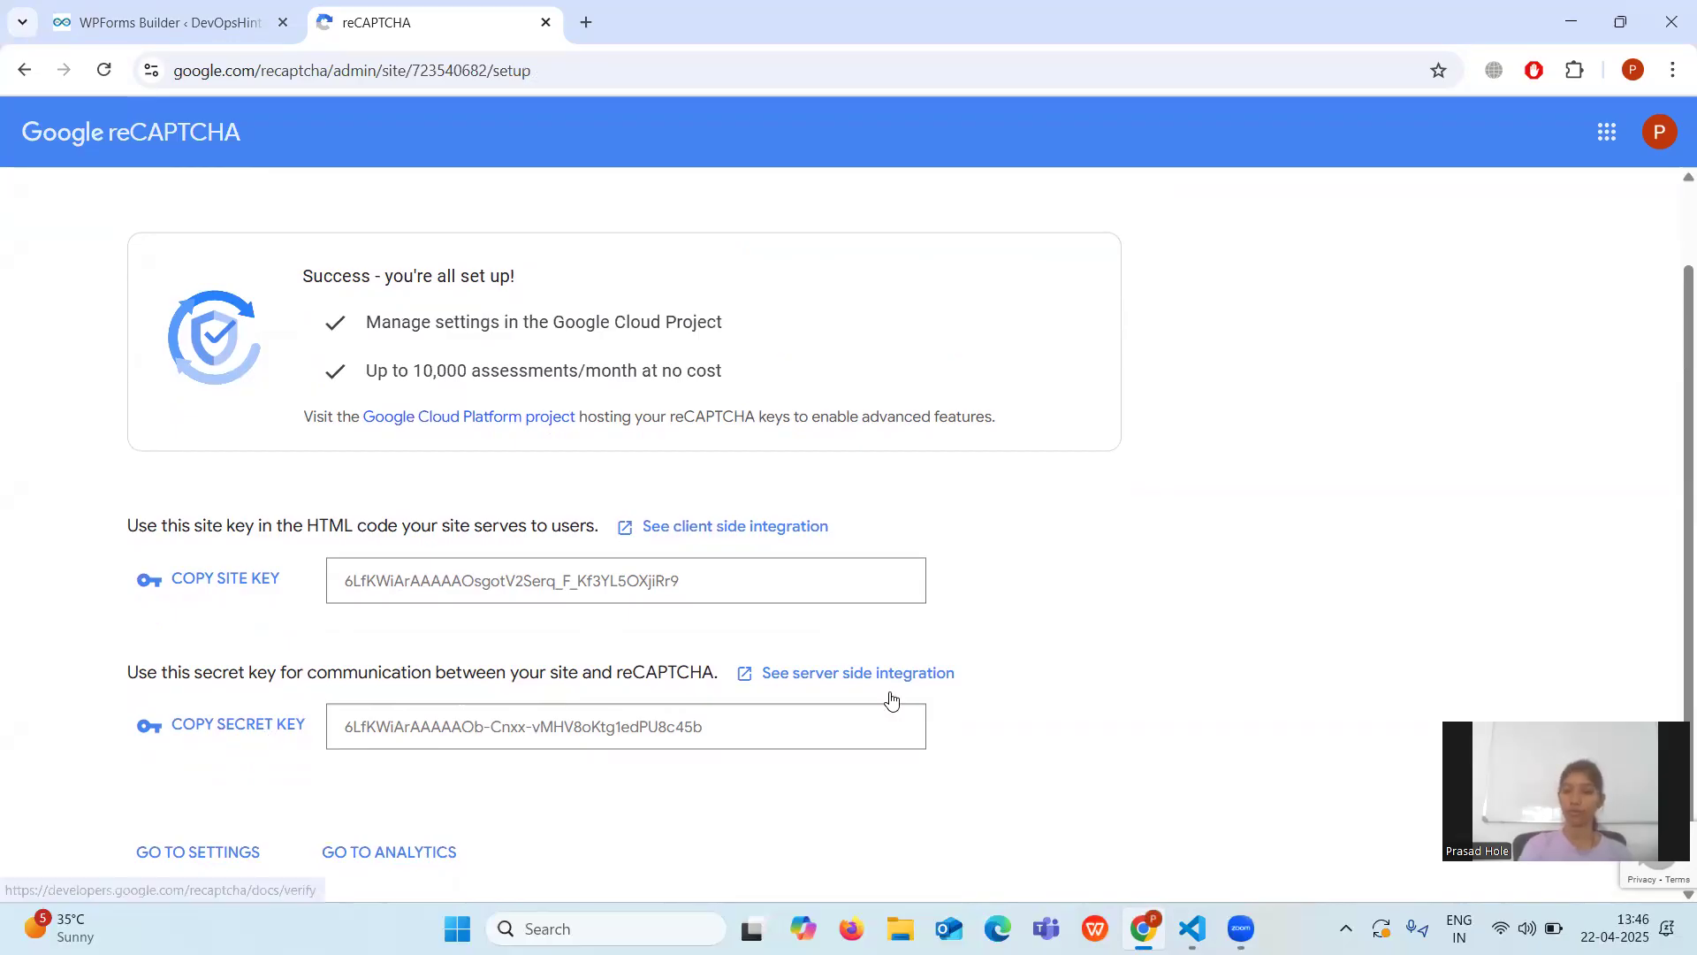
# Save the Contact form in the builder and go back to the forms overview.
pyautogui.click(115, 22)
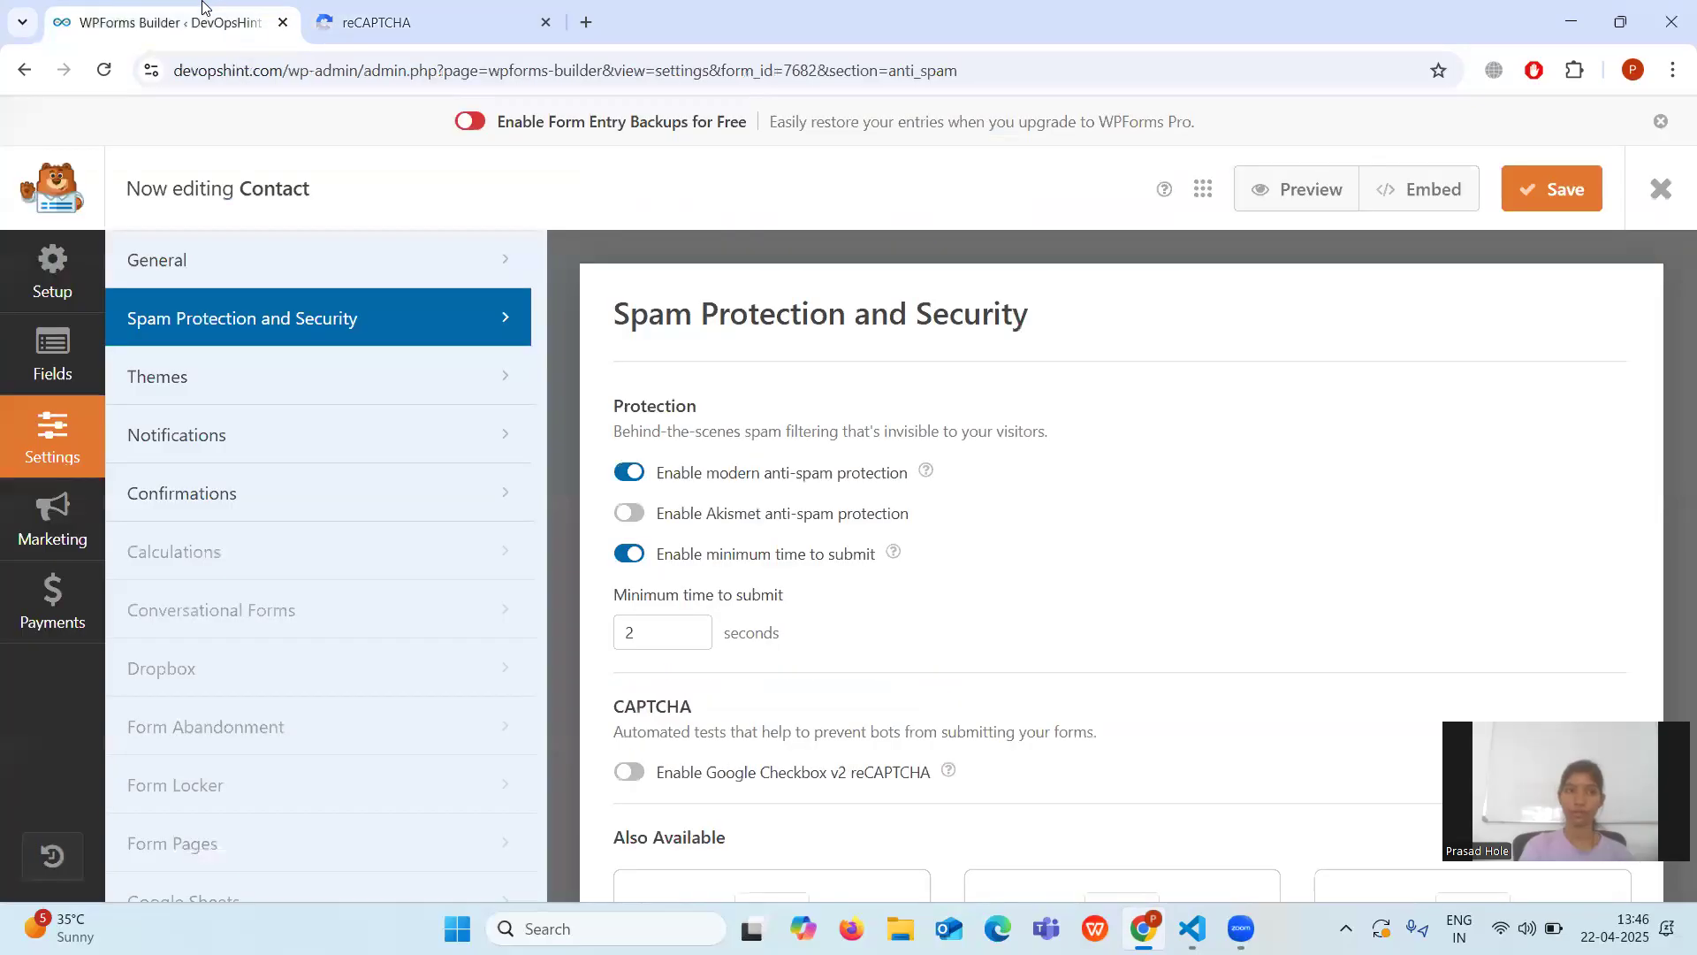
pyautogui.click(1530, 198)
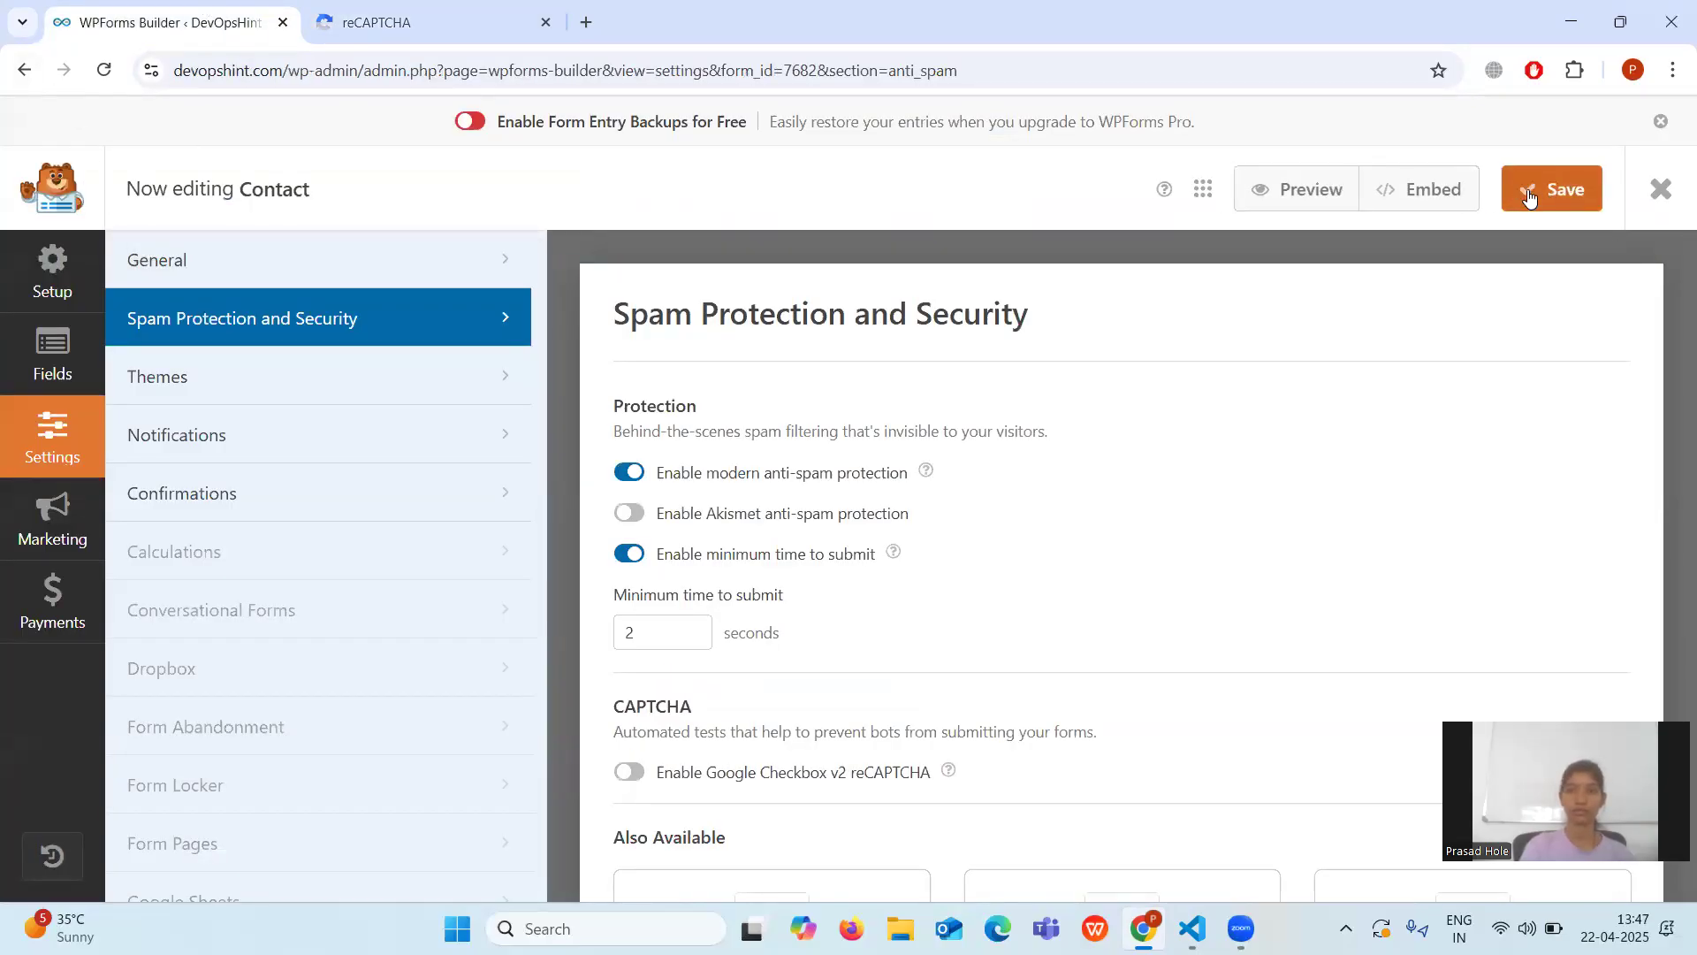
pyautogui.click(25, 70)
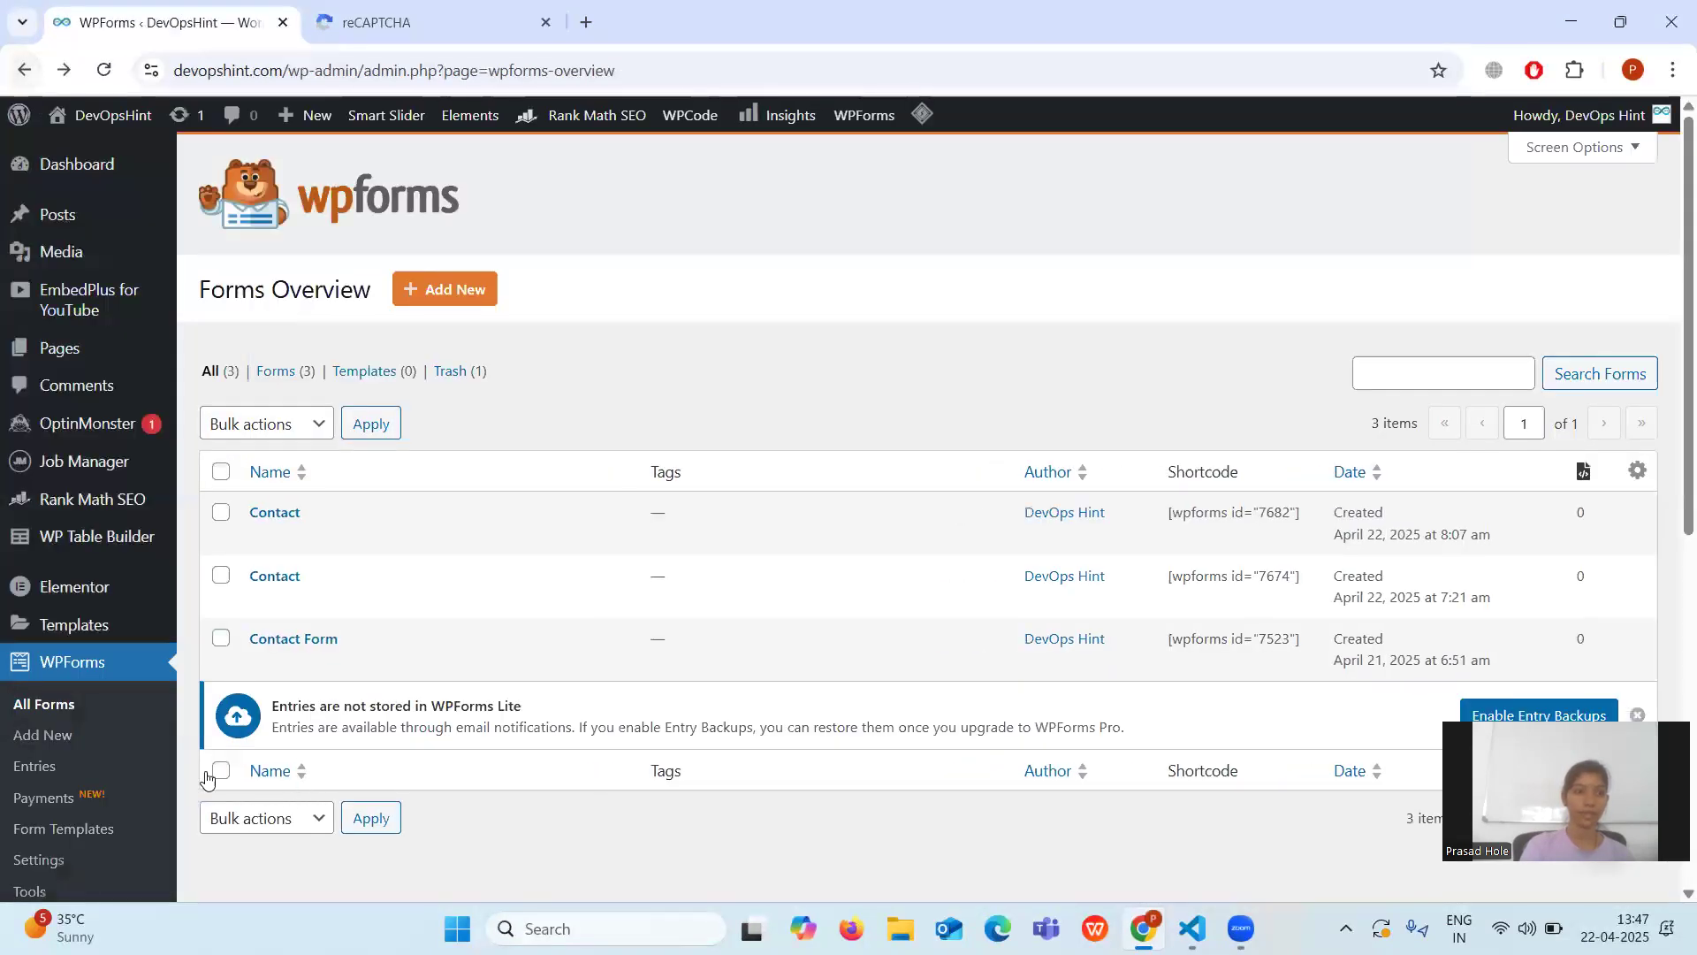
# In WPForms Settings > CAPTCHA, clear the old Site Key and Secret Key values.
pyautogui.scroll(-3, 72, 668)
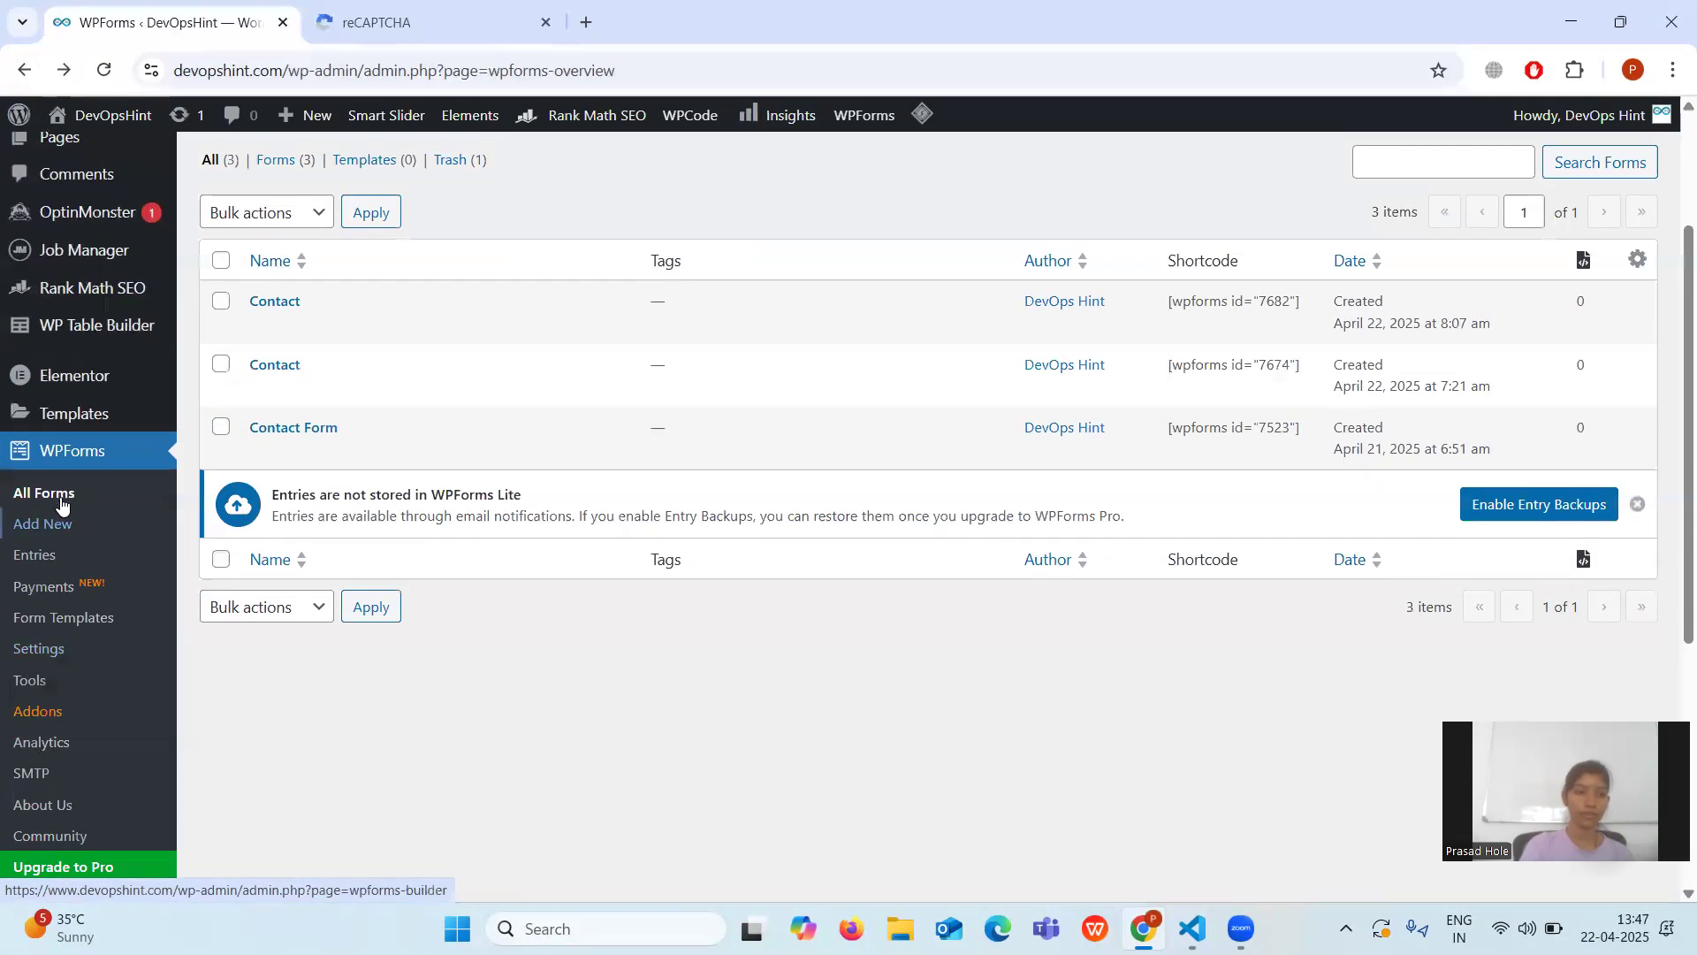
pyautogui.click(48, 649)
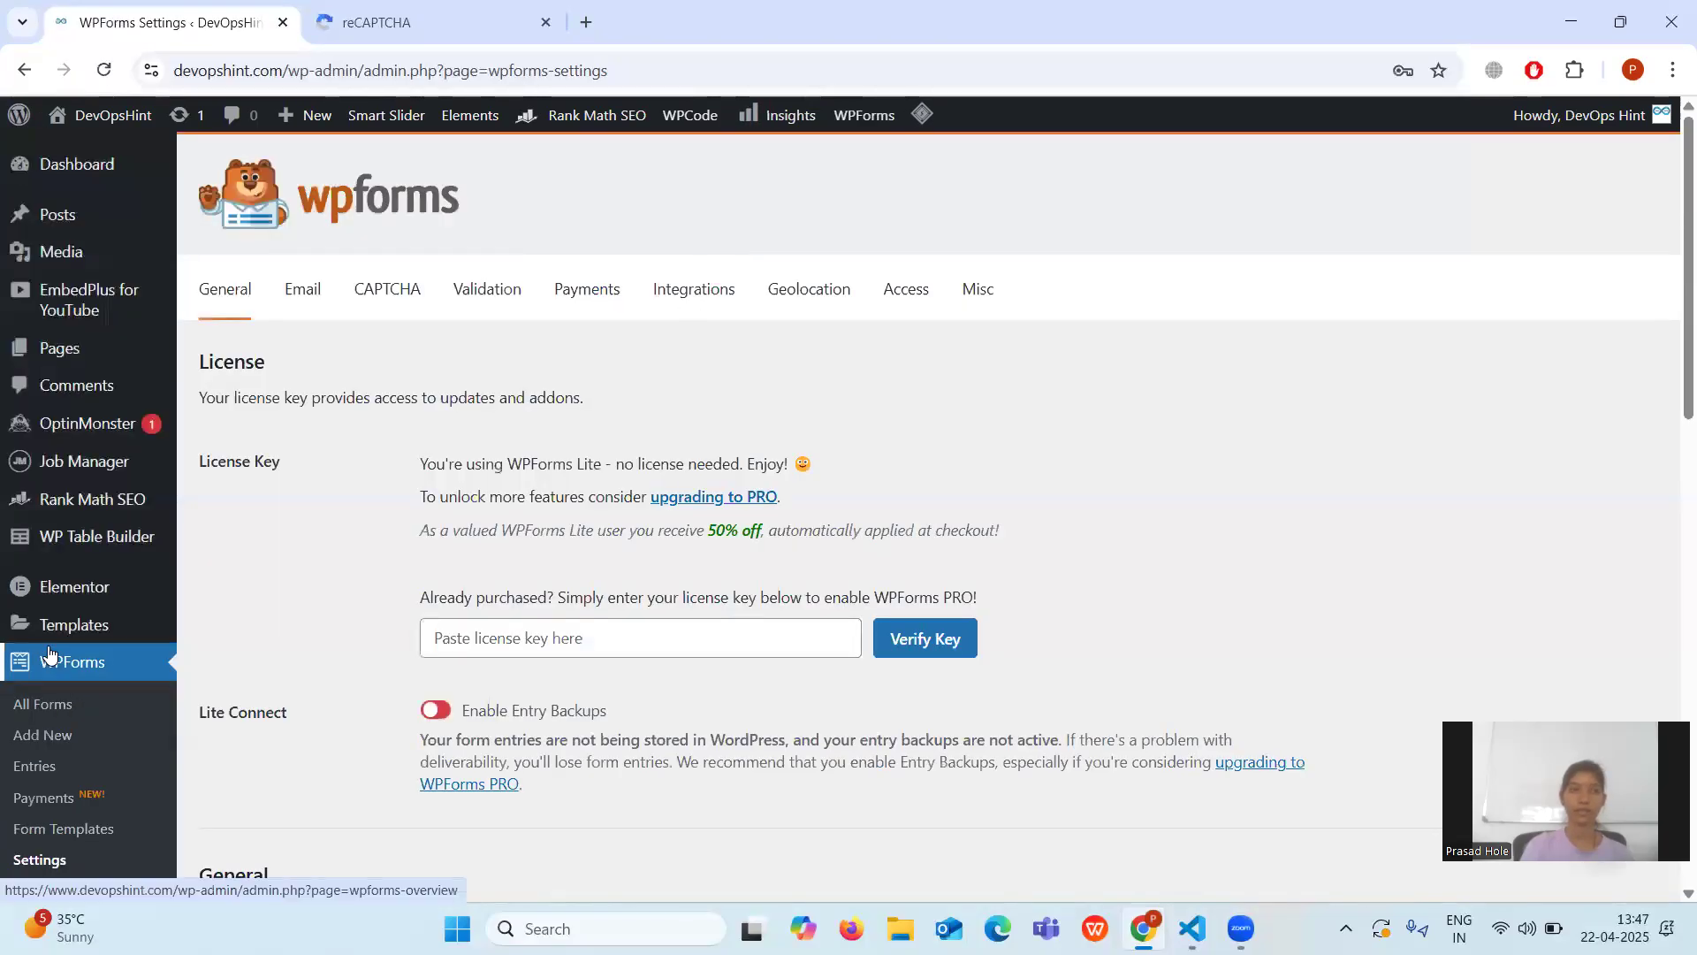
pyautogui.click(393, 297)
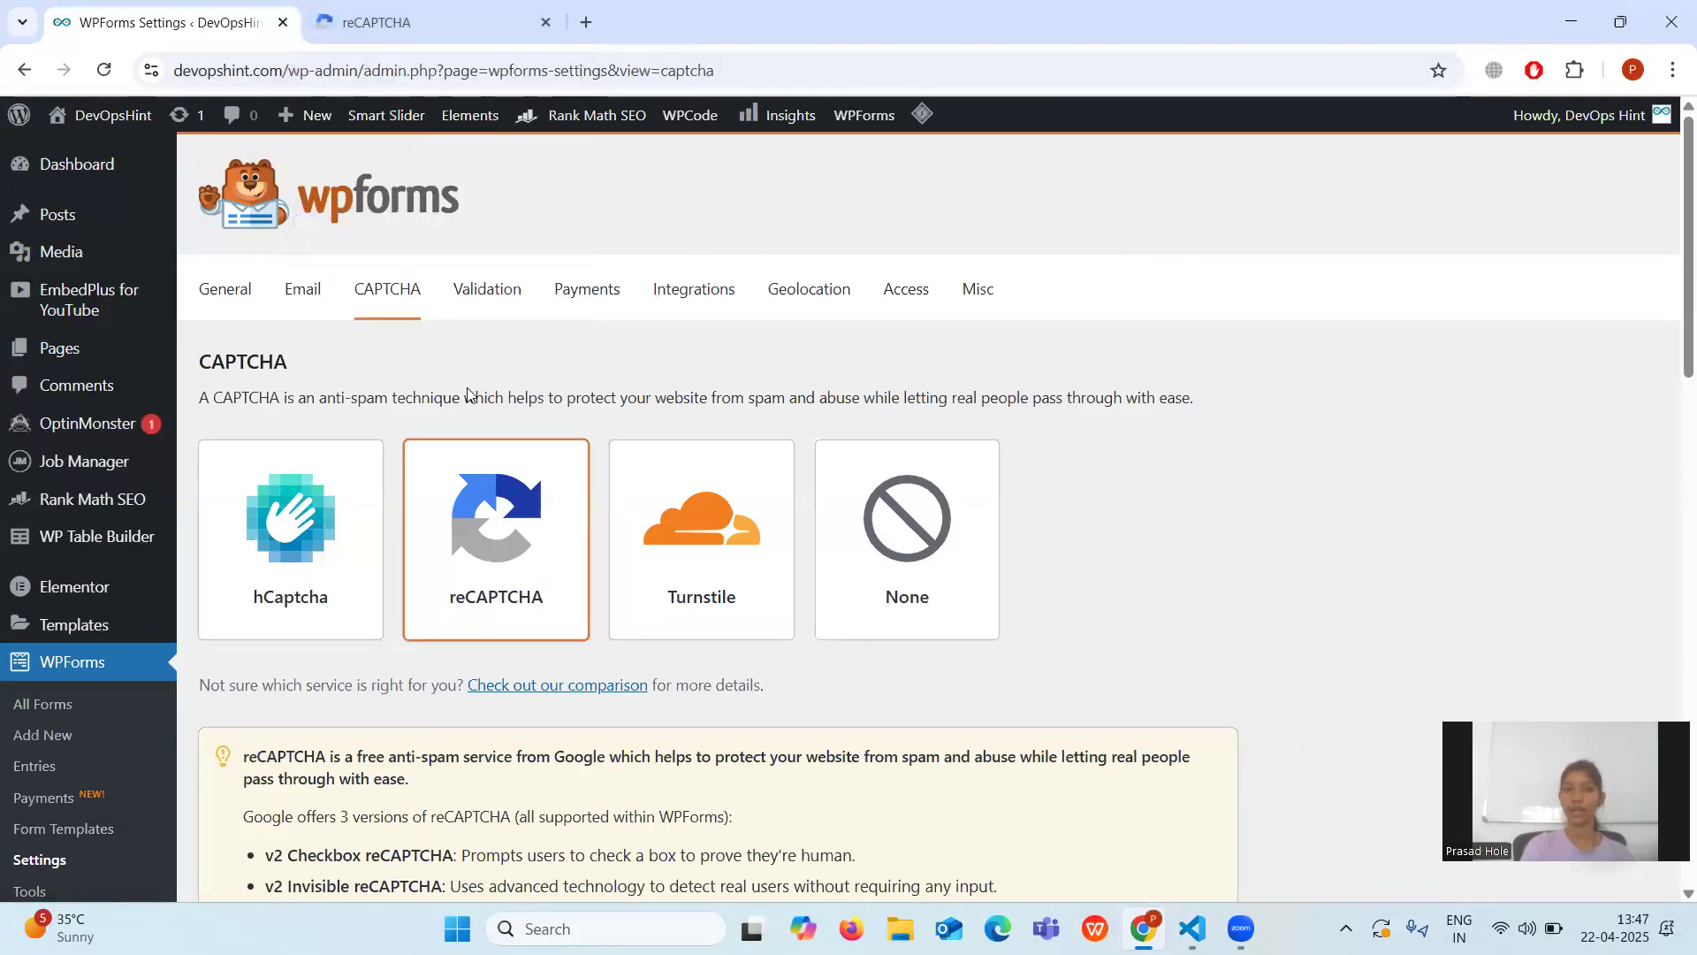
pyautogui.scroll(-8, 492, 524)
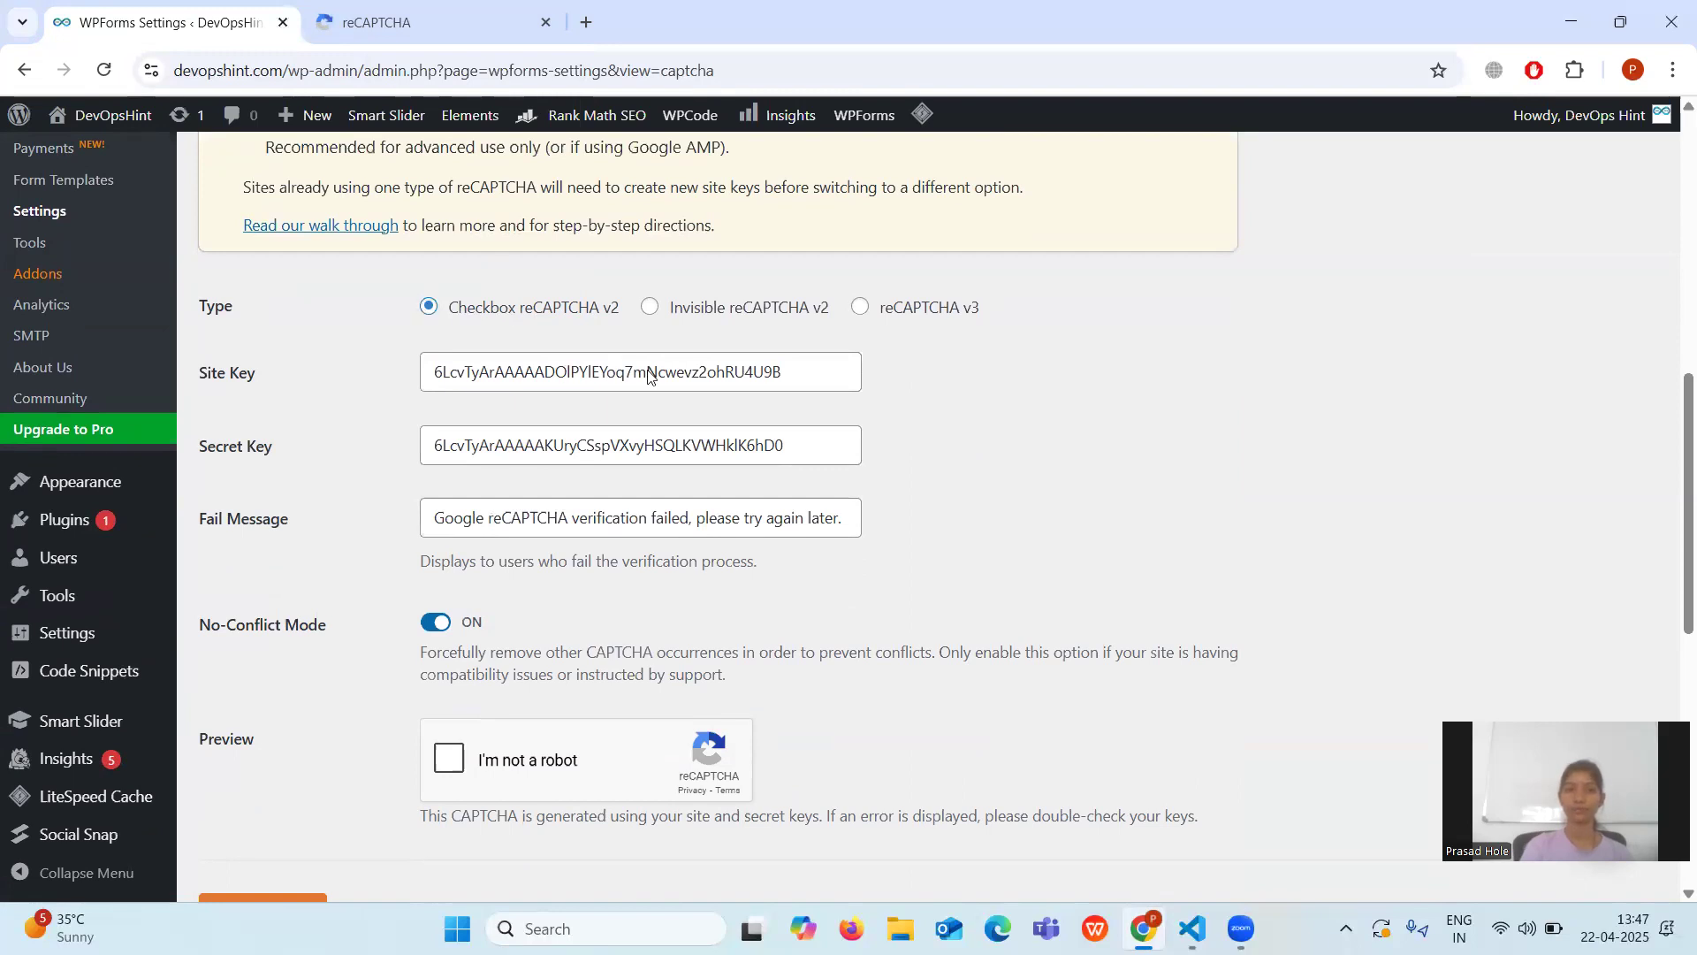
pyautogui.click(784, 384)
pyautogui.hotkey('ctrl', 'a')
pyautogui.press('BackSpace')
pyautogui.click(817, 450)
pyautogui.hotkey('ctrl', 'a')
pyautogui.press('BackSpace')
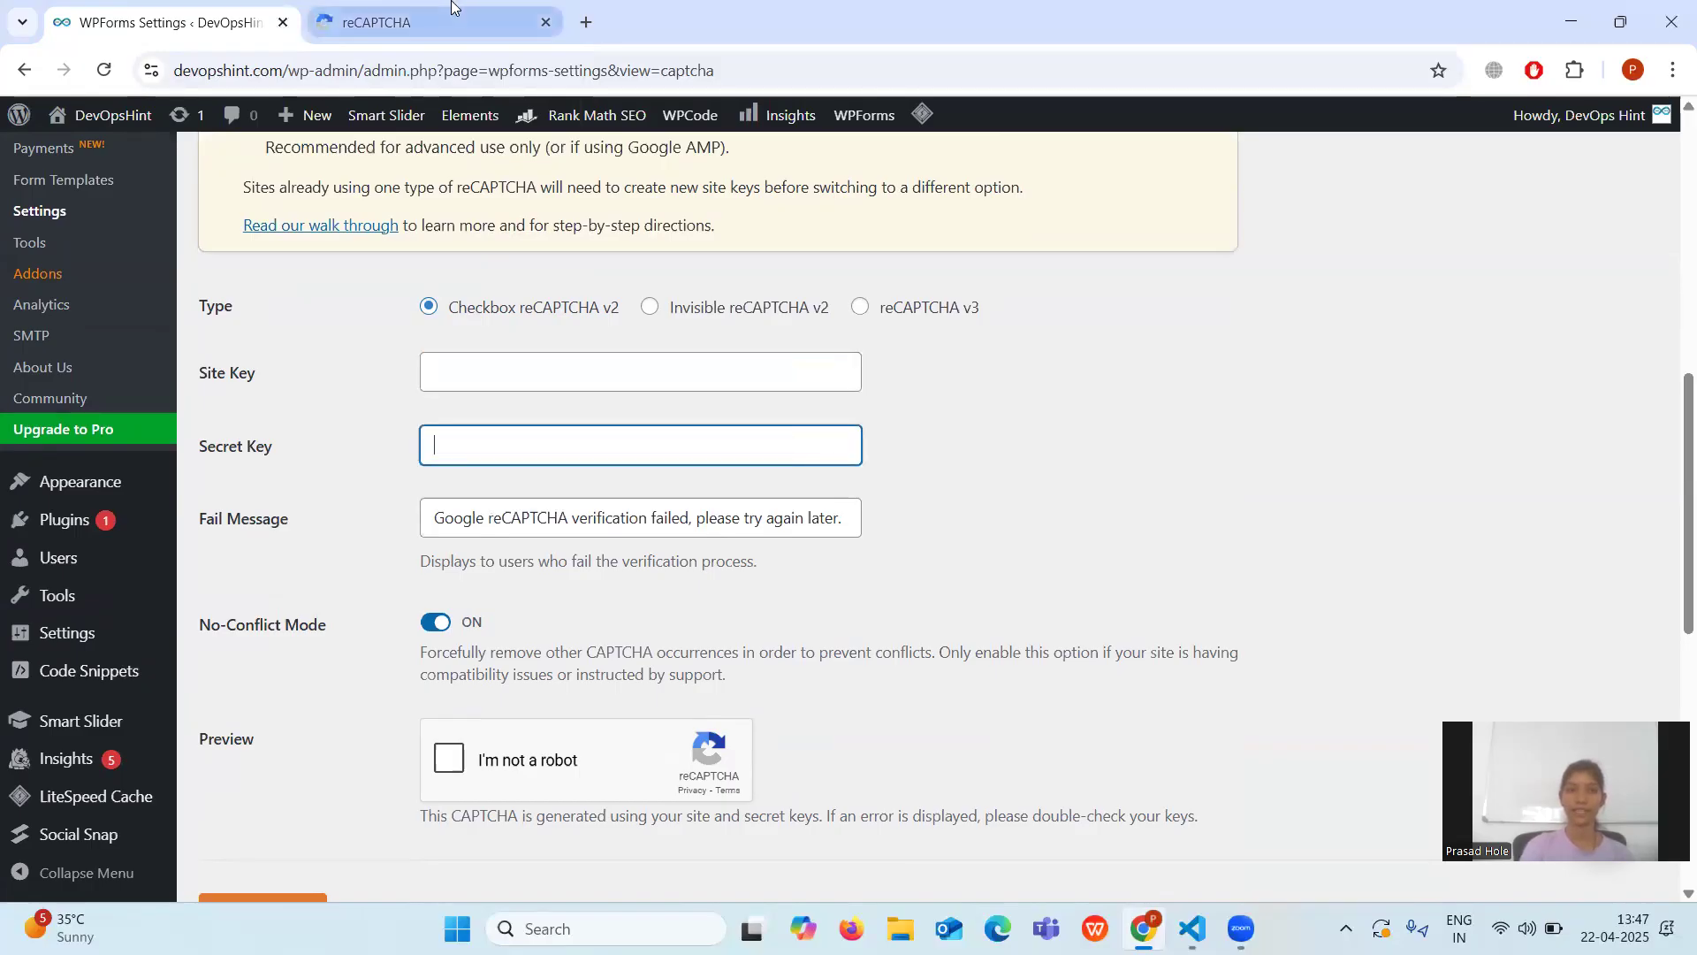
pyautogui.click(425, 22)
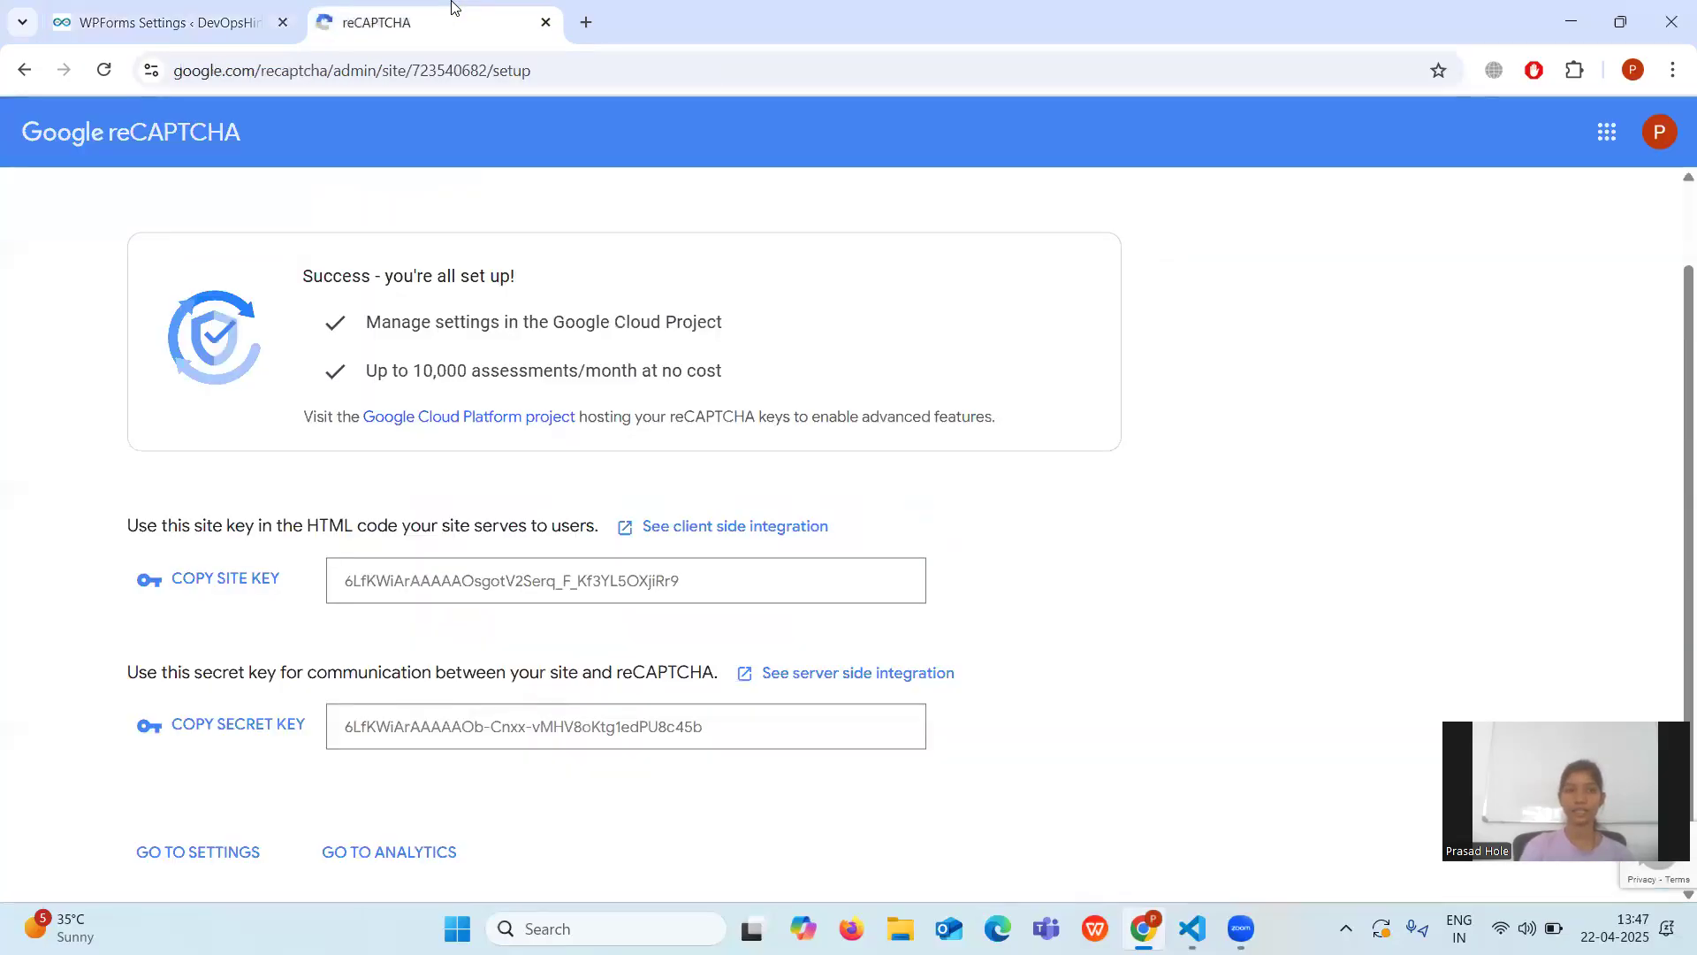
# Paste the new Google site key and secret key into WPForms' Site Key and Secret Key fields.
pyautogui.click(222, 580)
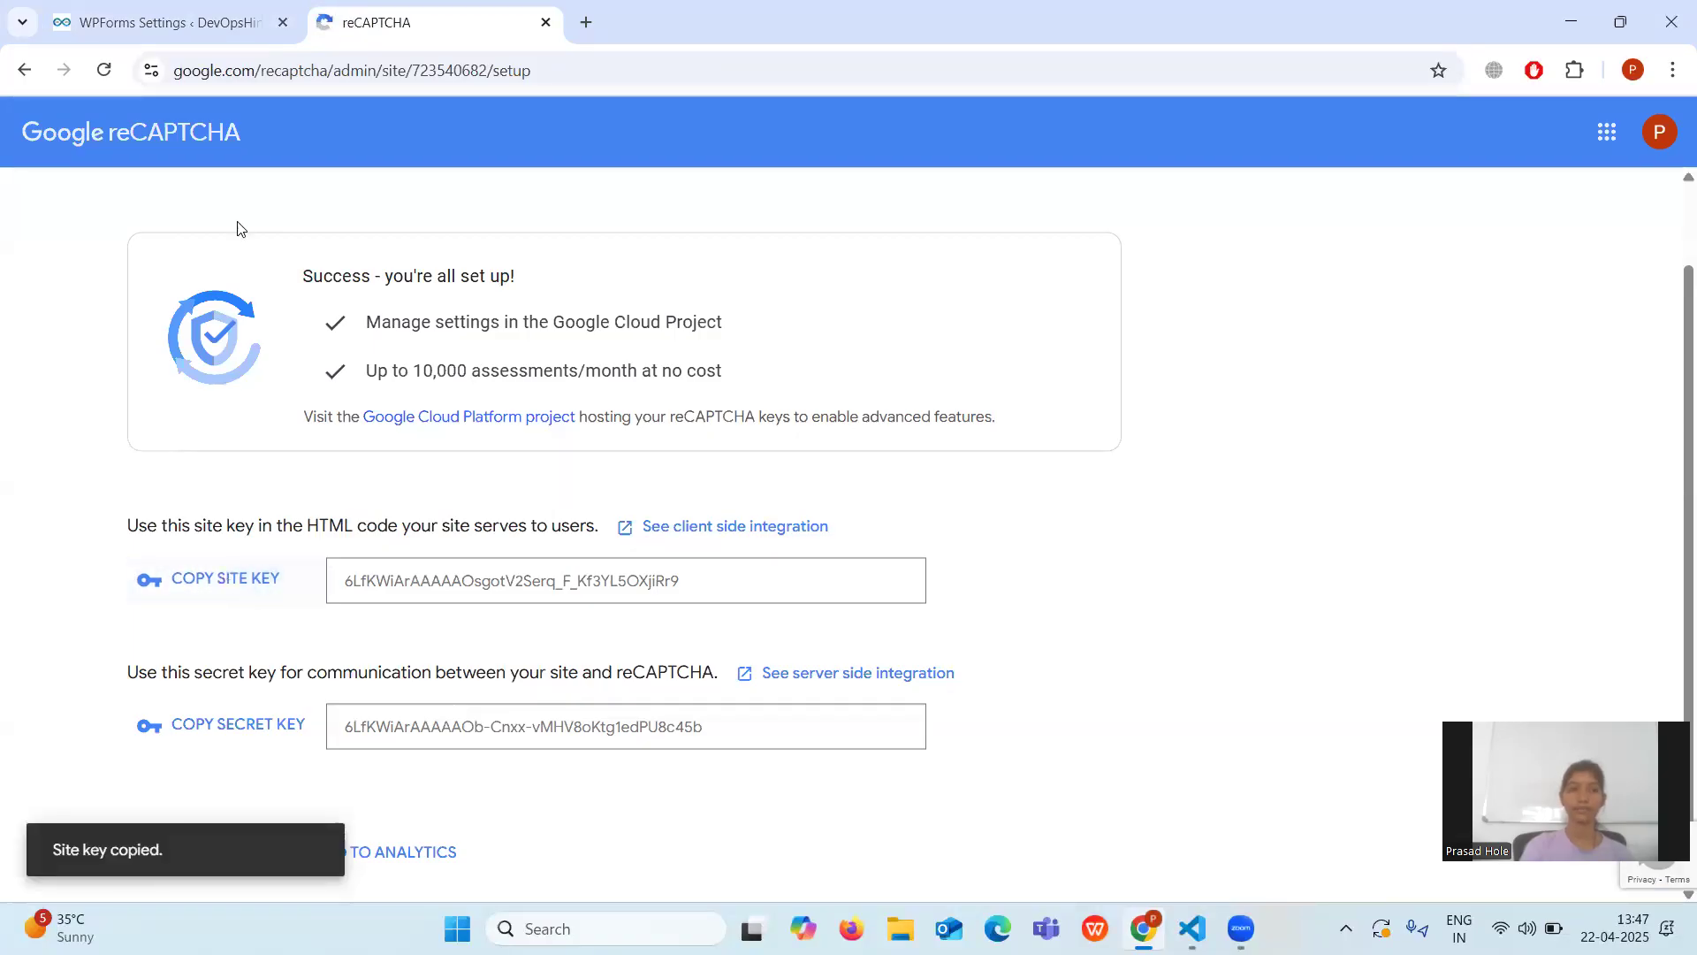
pyautogui.click(189, 9)
pyautogui.click(469, 365)
pyautogui.hotkey('ctrl', 'v')
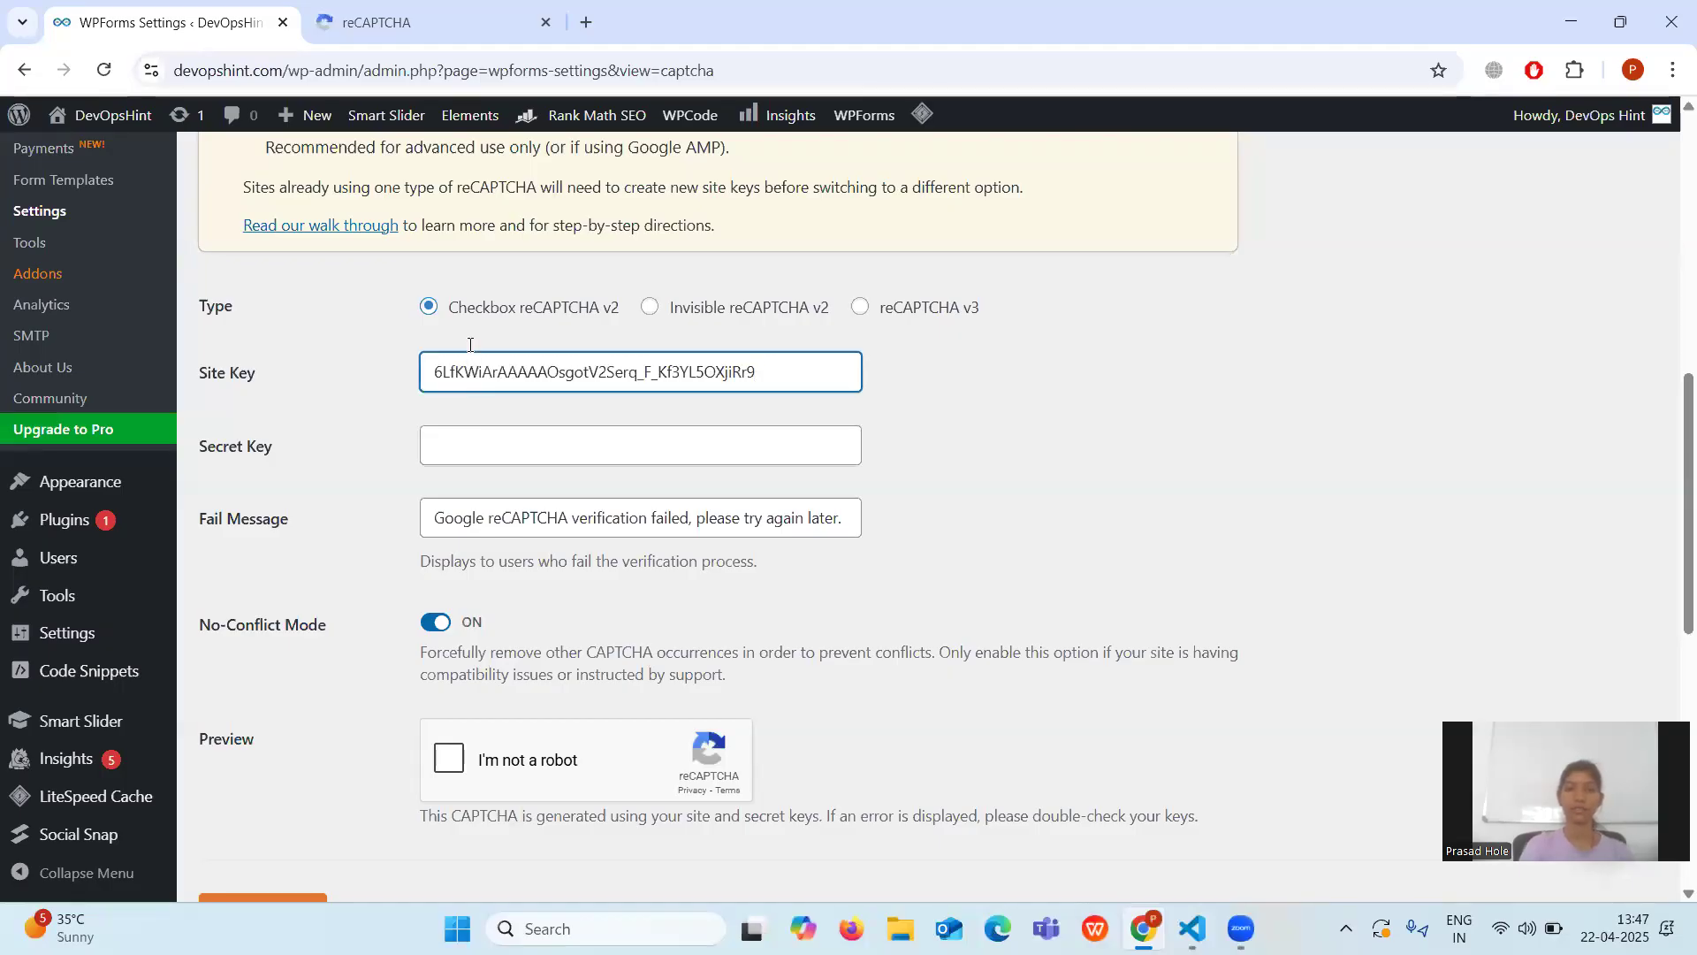
pyautogui.click(455, 13)
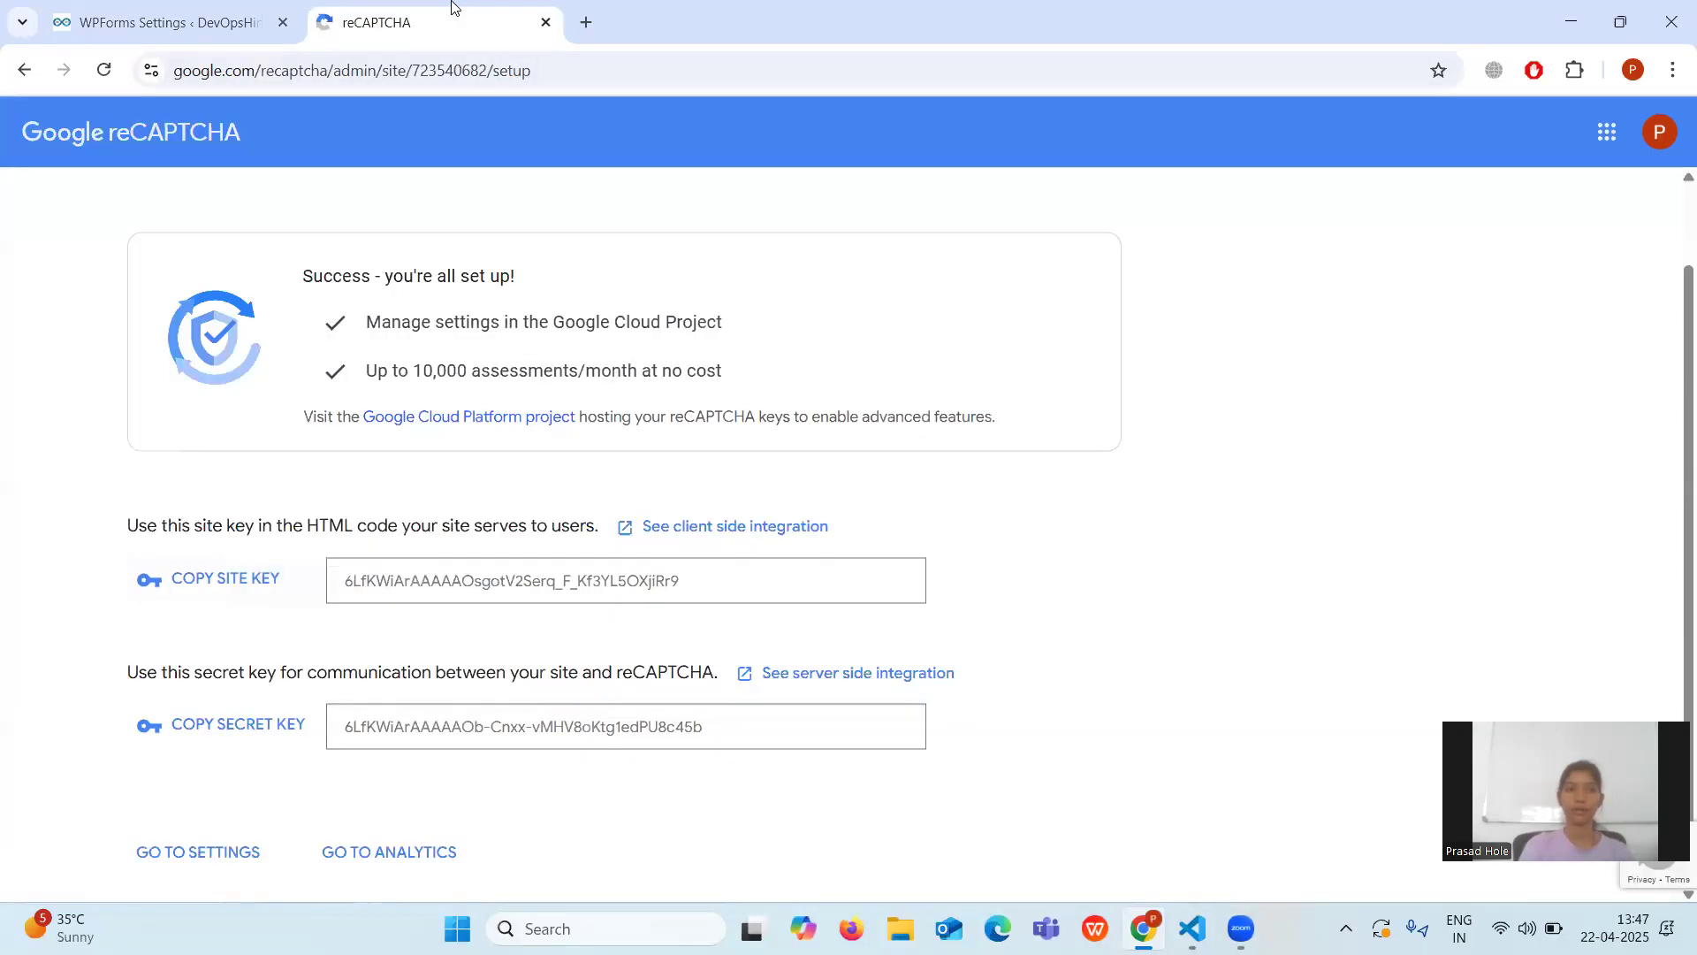
pyautogui.click(244, 725)
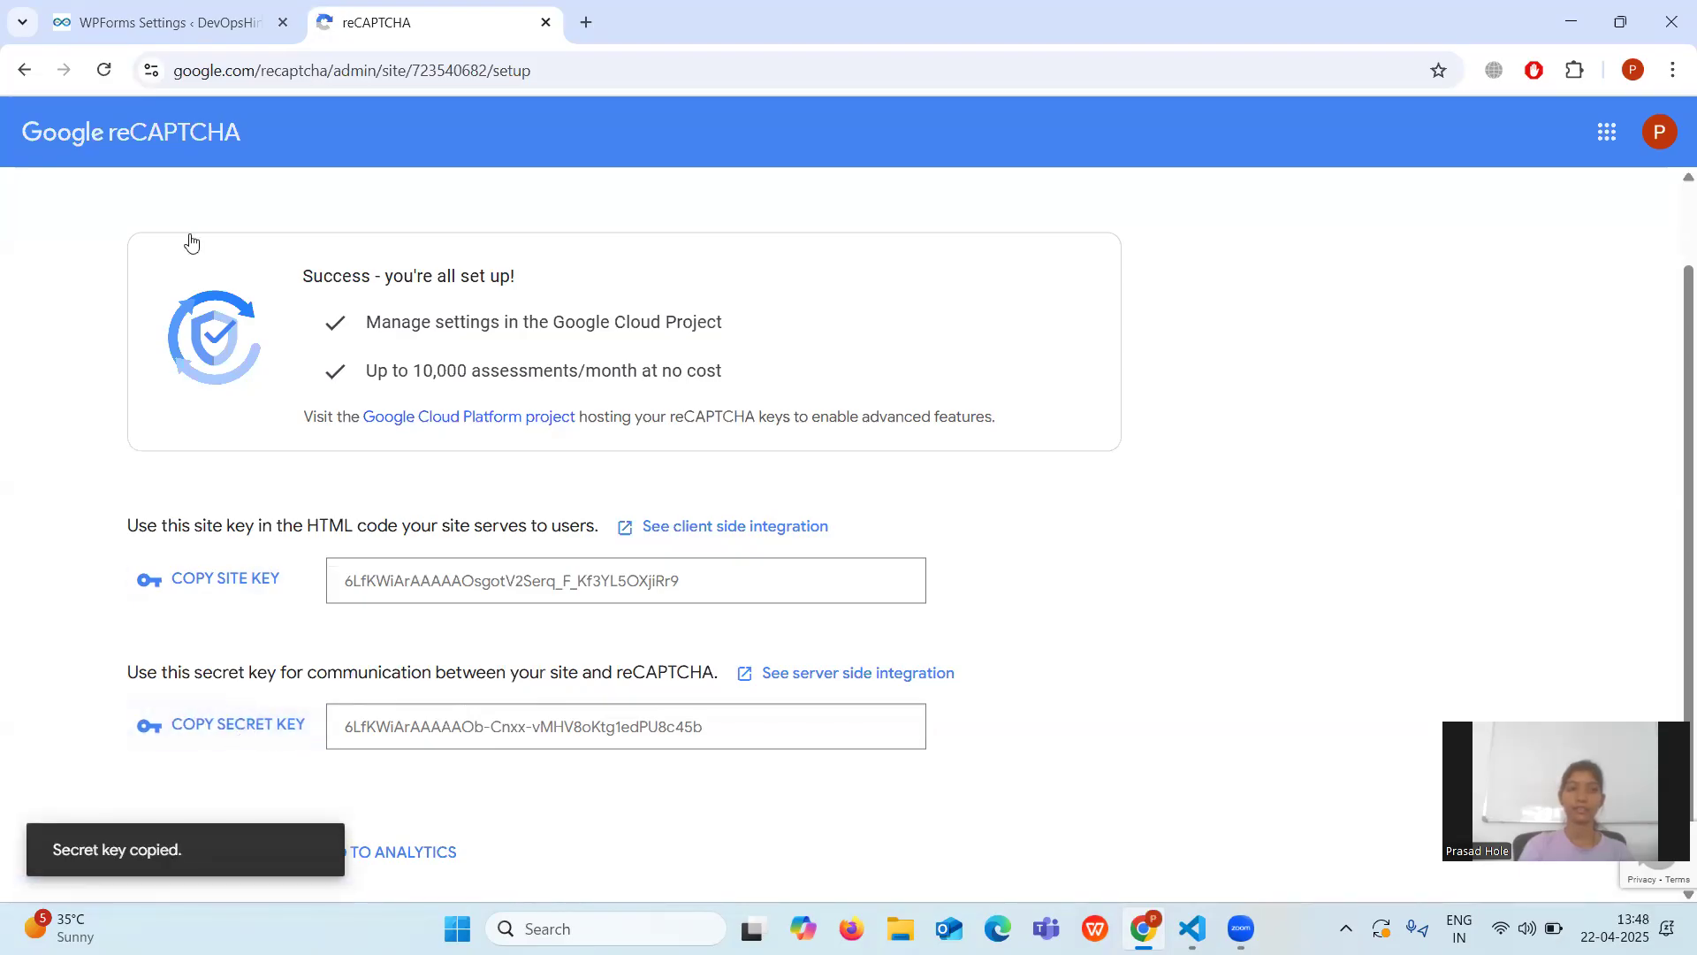
pyautogui.click(156, 7)
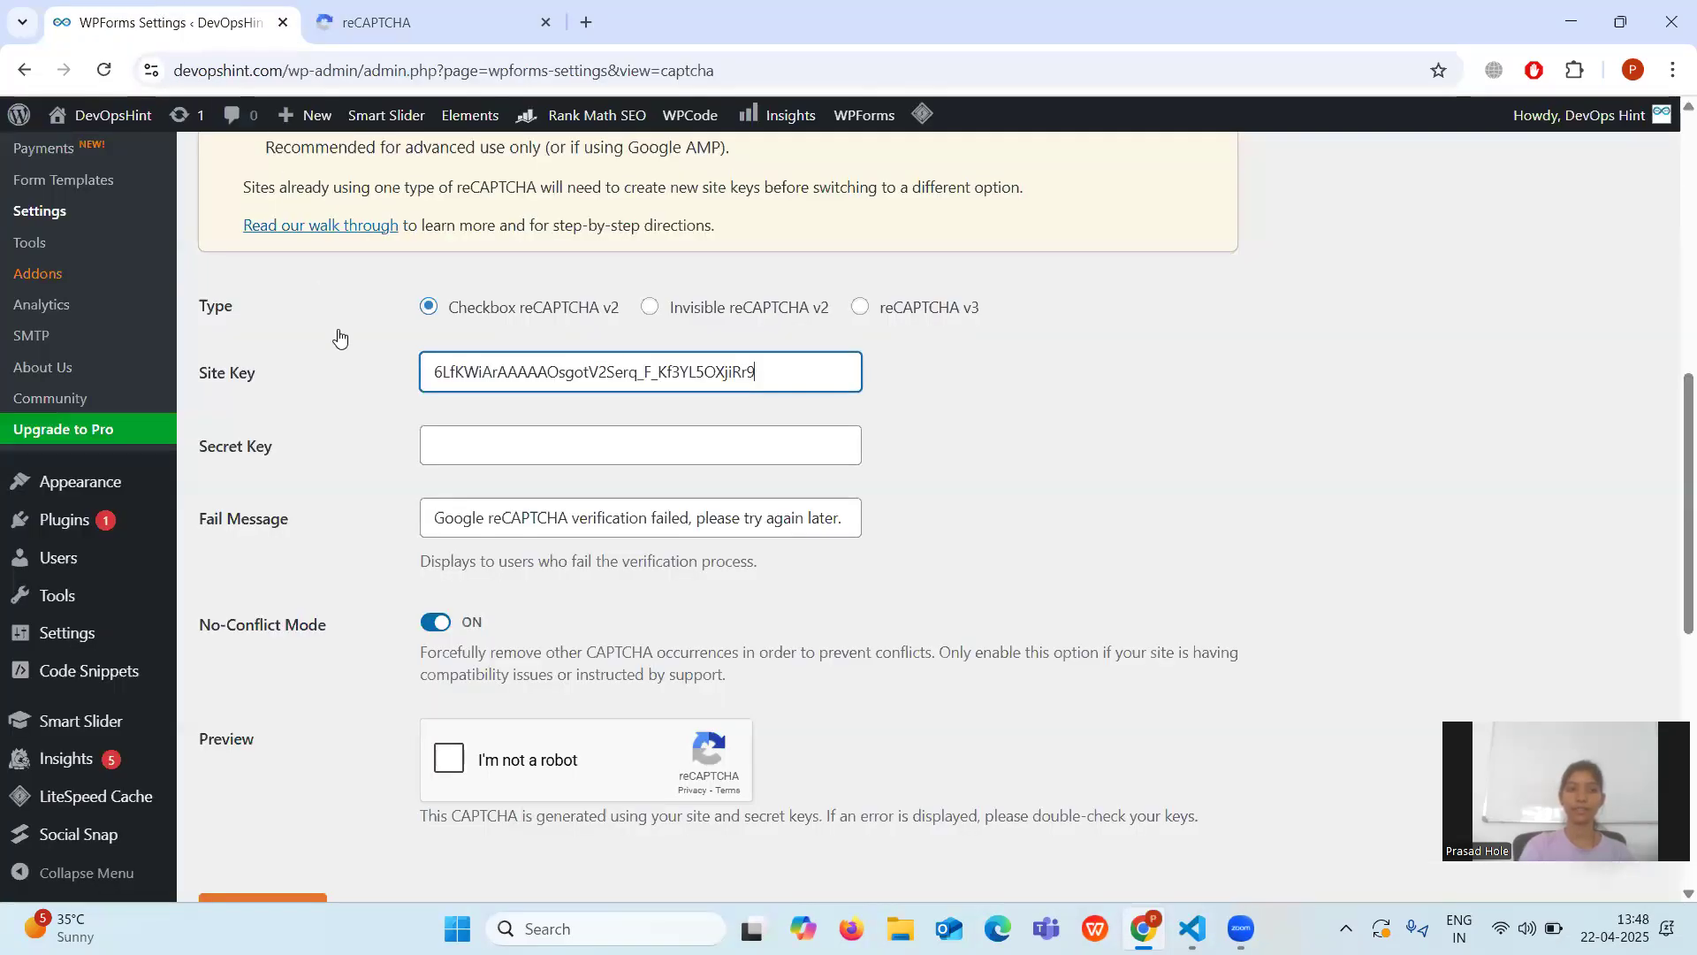
pyautogui.click(470, 448)
pyautogui.hotkey('ctrl', 'v')
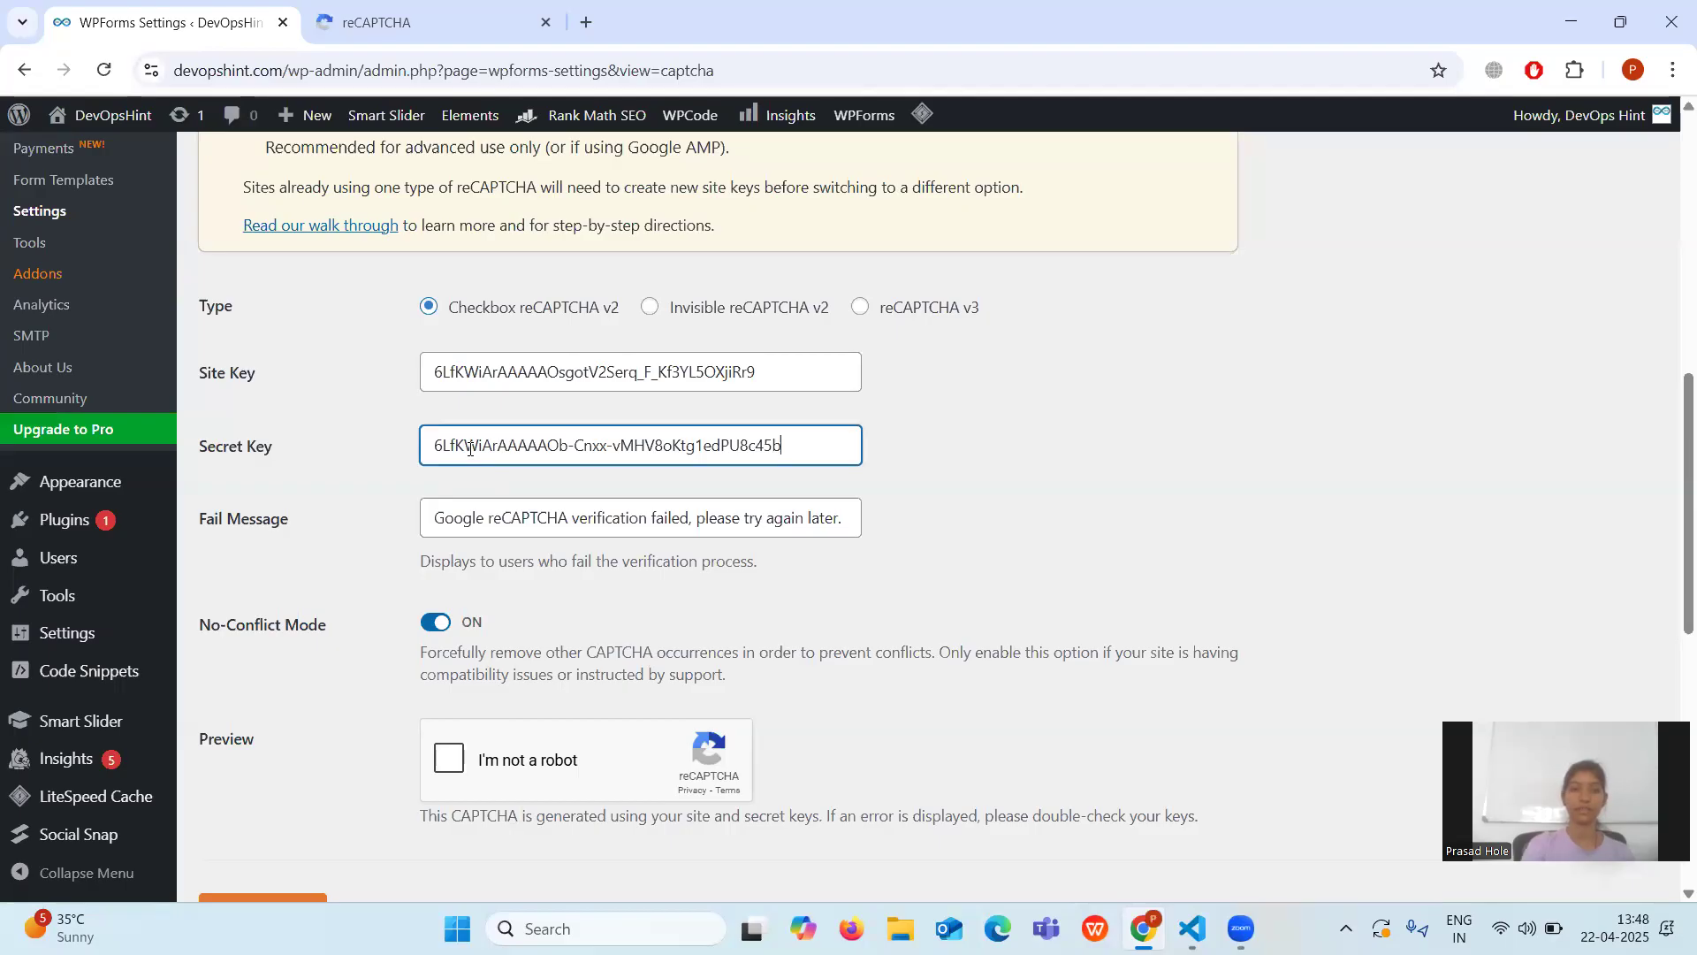
pyautogui.scroll(-1, 484, 492)
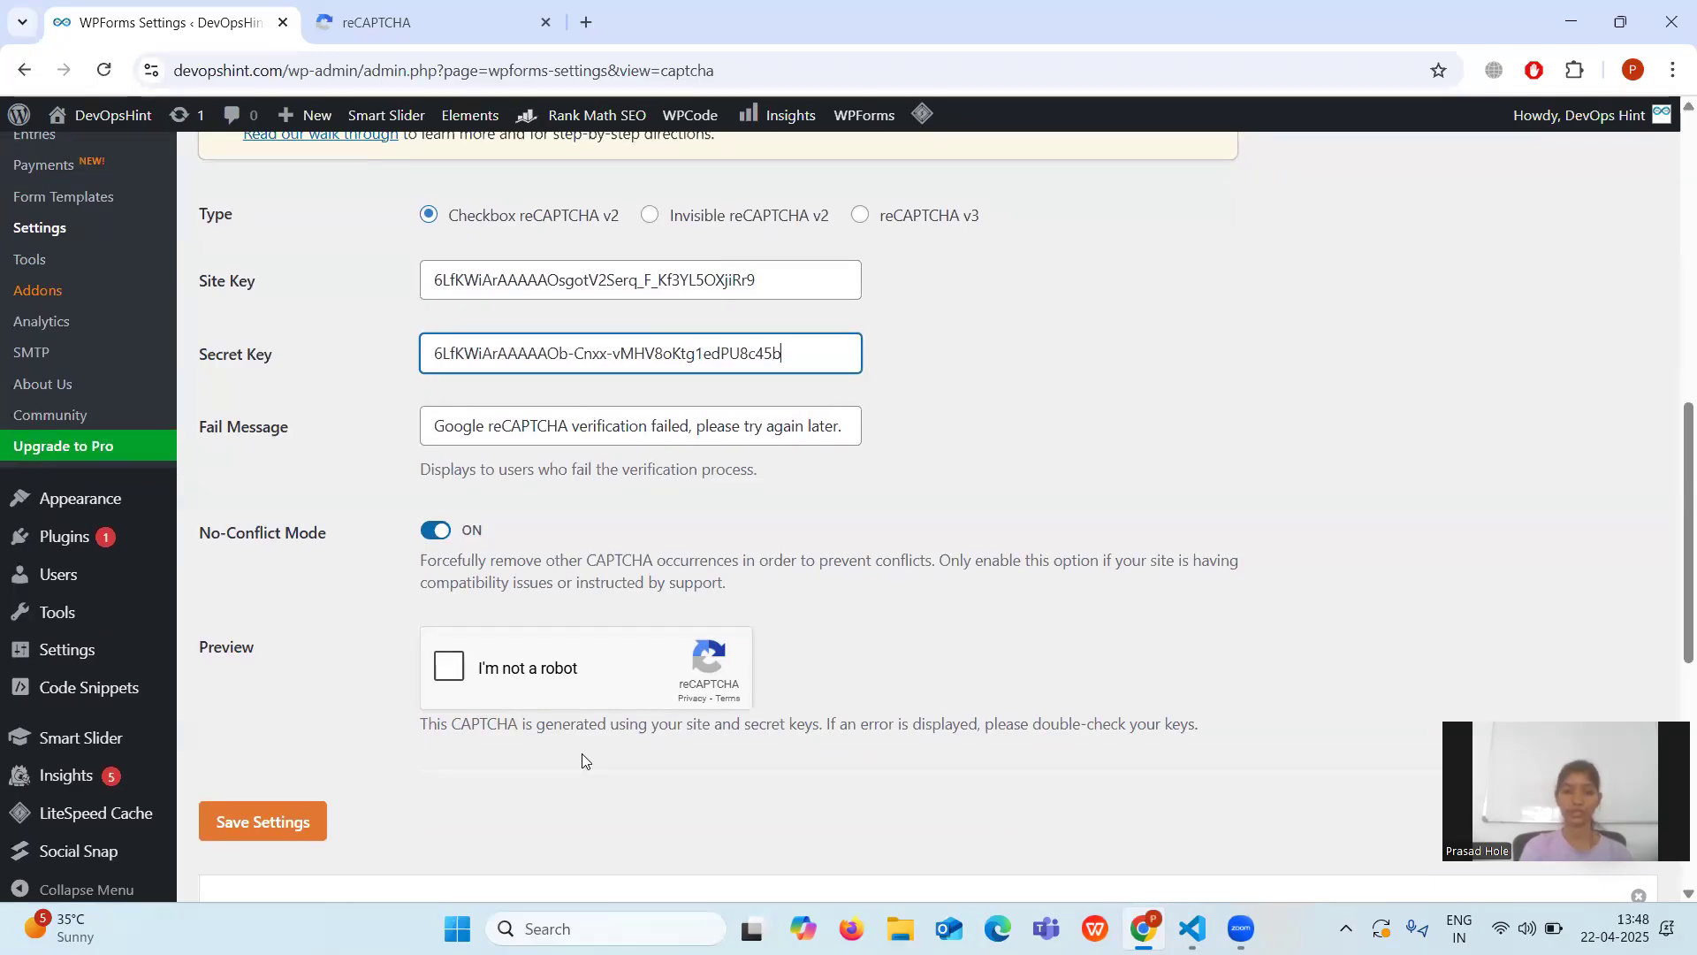
# Save the WPForms CAPTCHA settings until the 'Settings were successfully saved' confirmation appears.
pyautogui.click(268, 831)
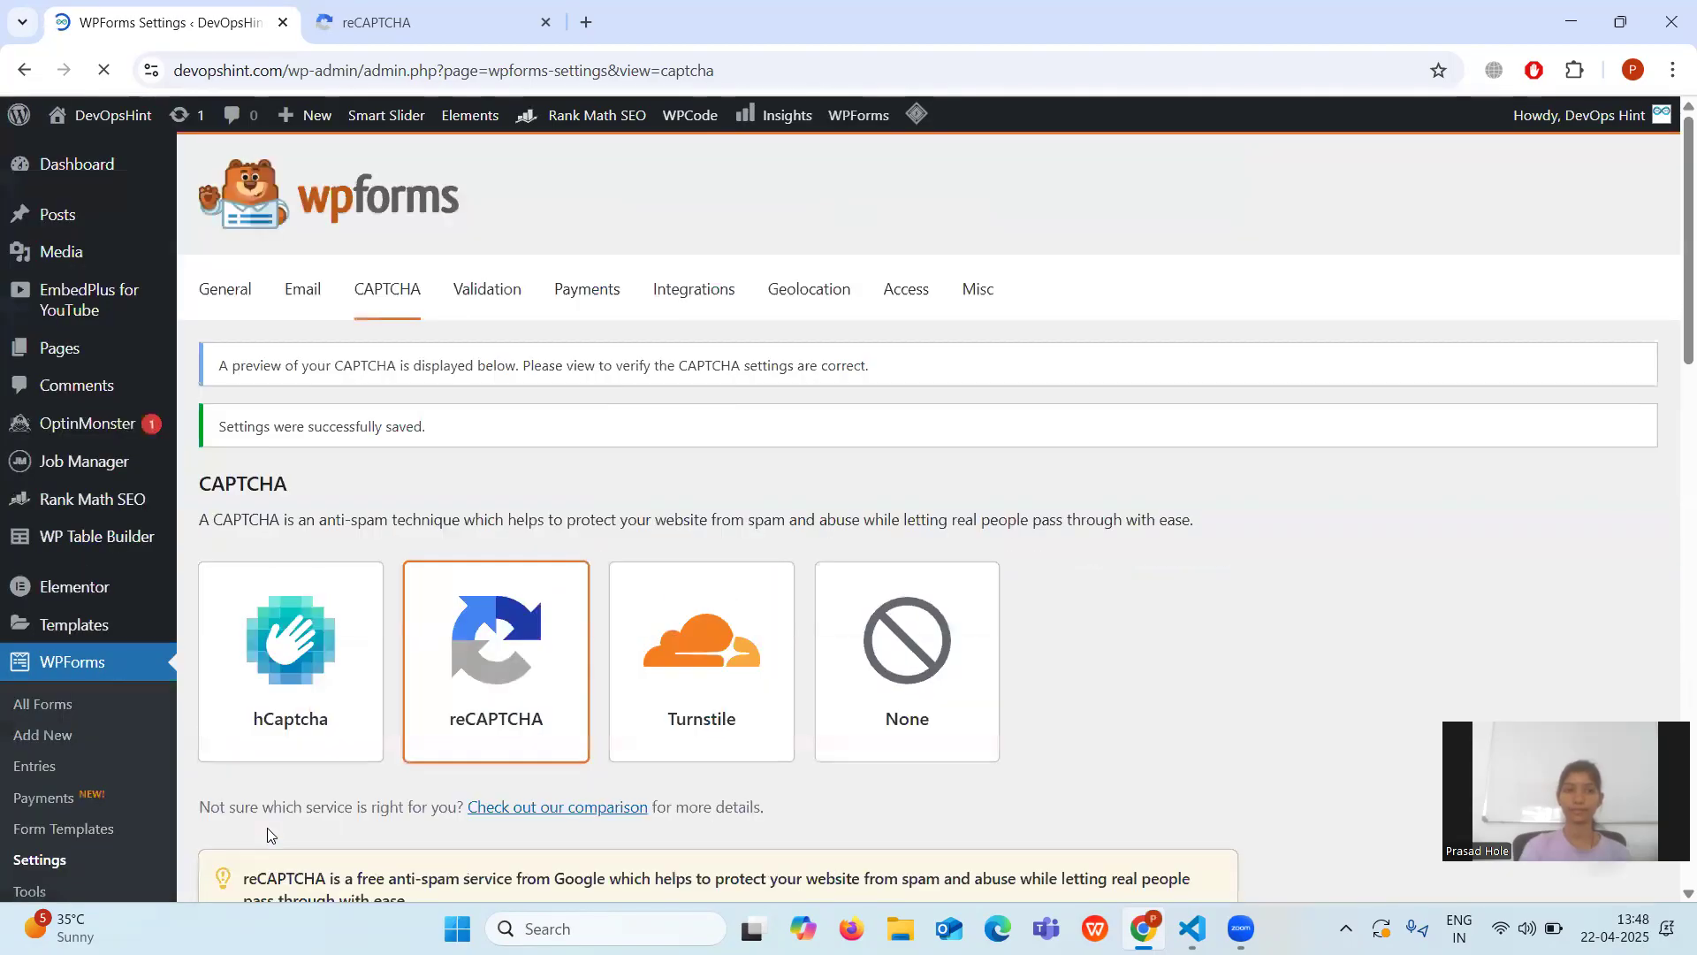
pyautogui.scroll(-12, 269, 834)
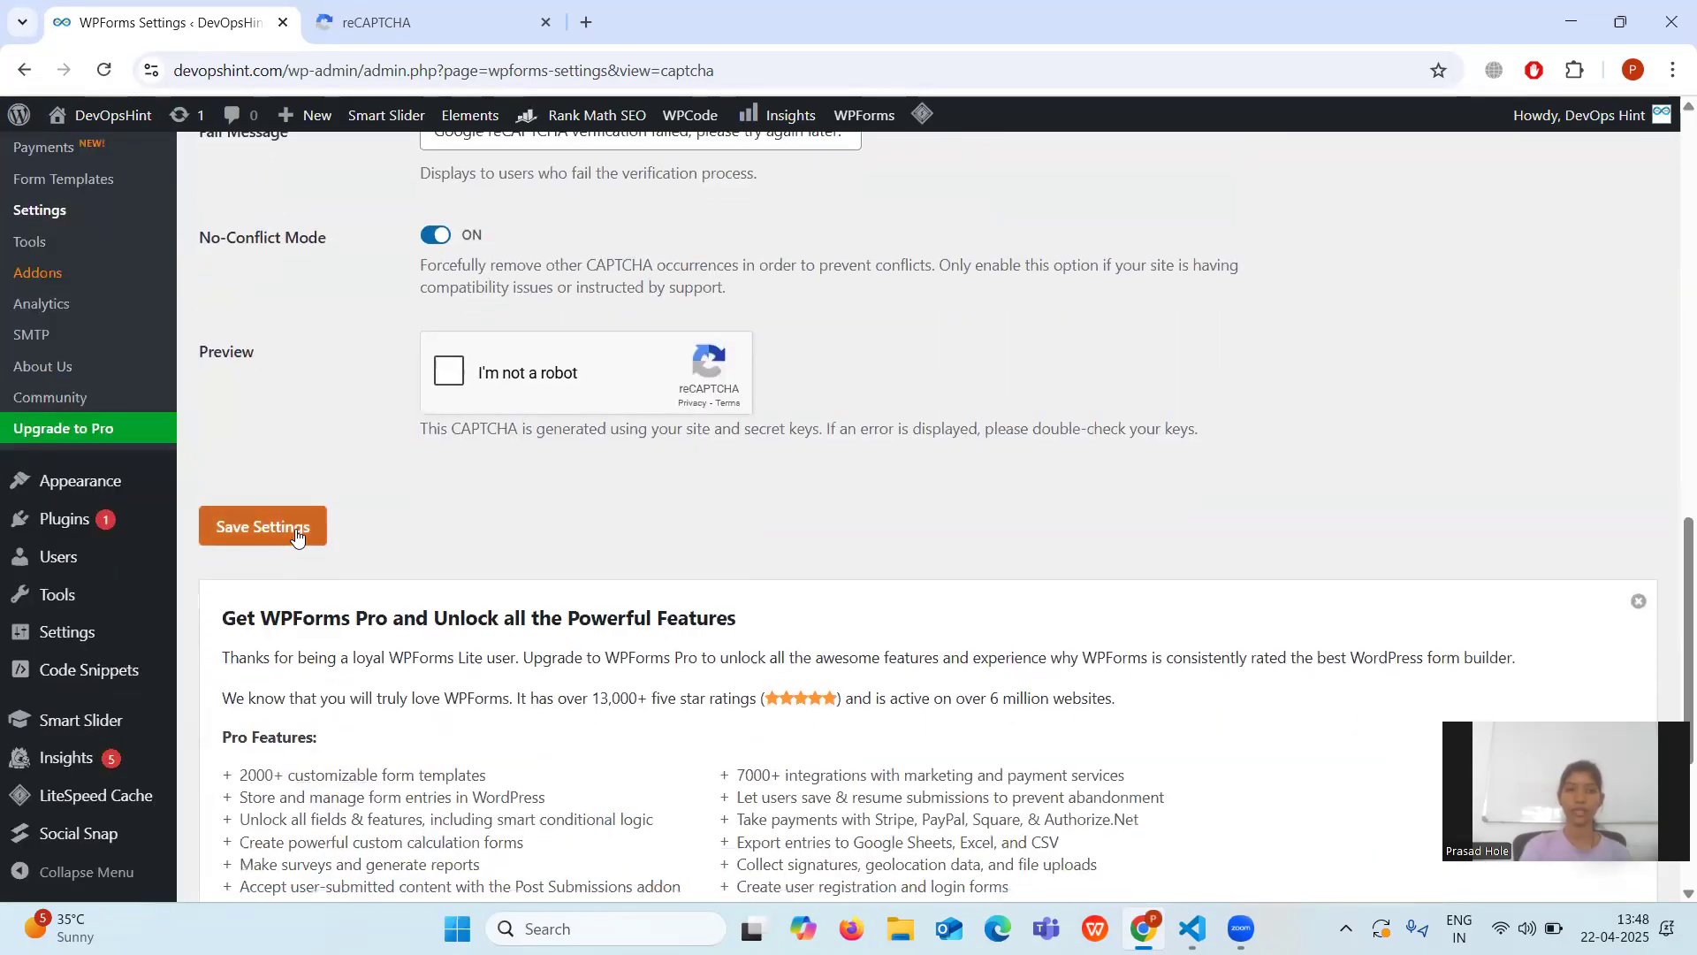
pyautogui.scroll(3, 296, 528)
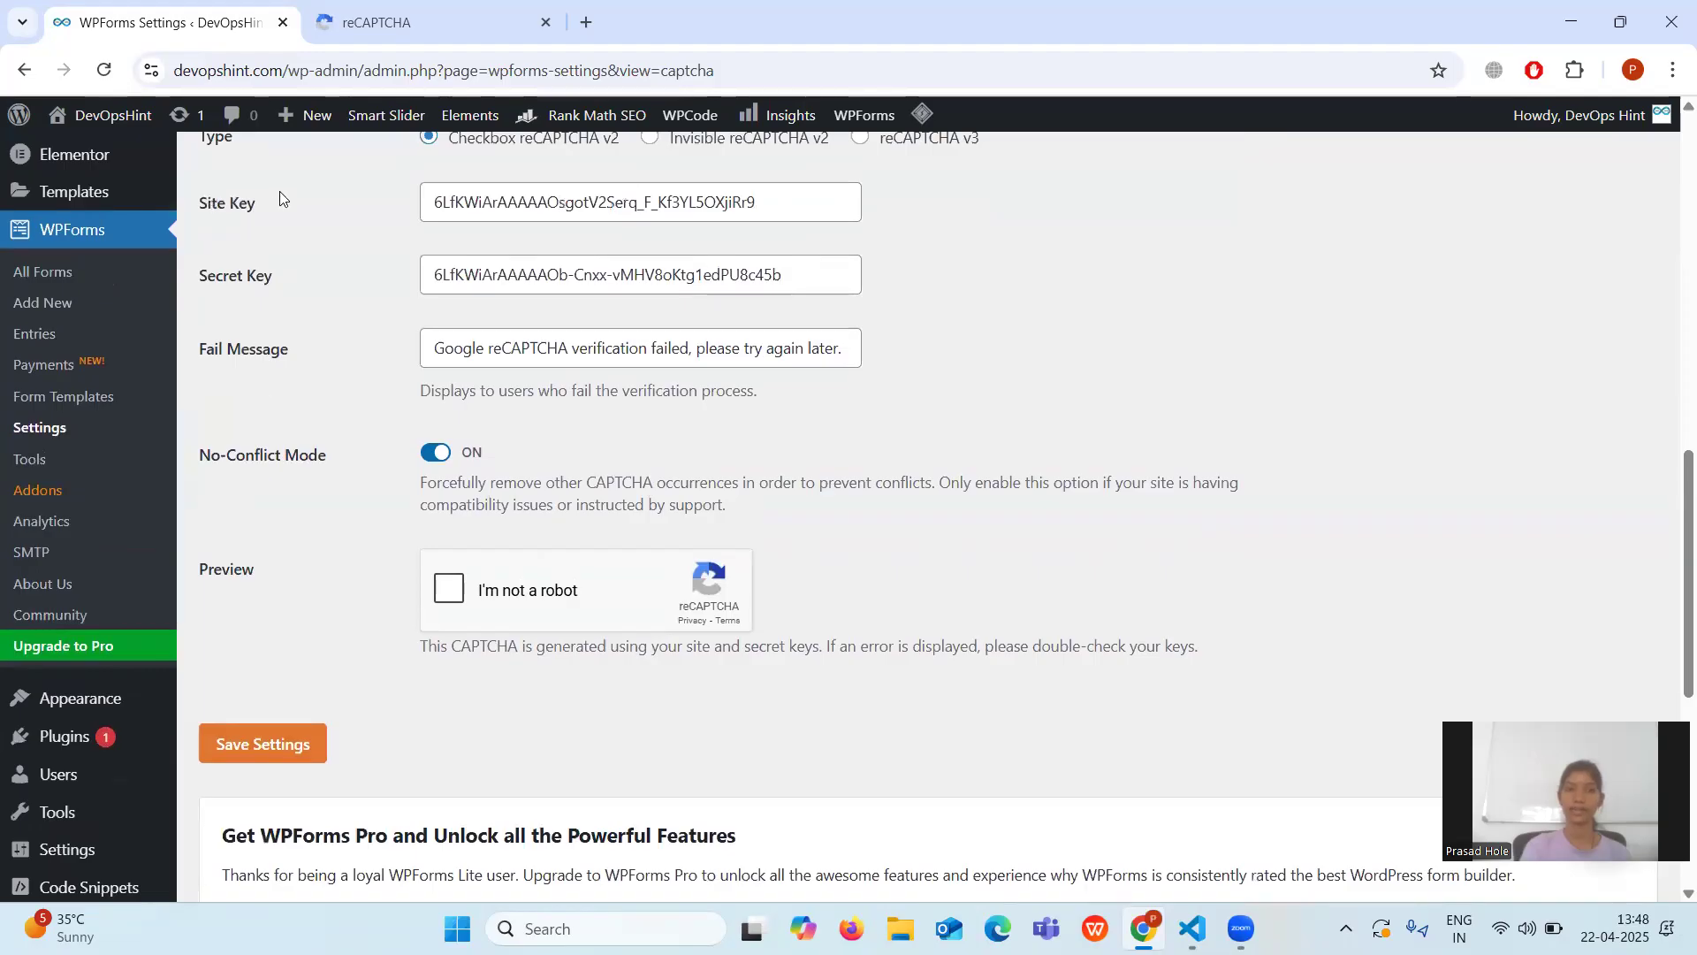
pyautogui.click(269, 752)
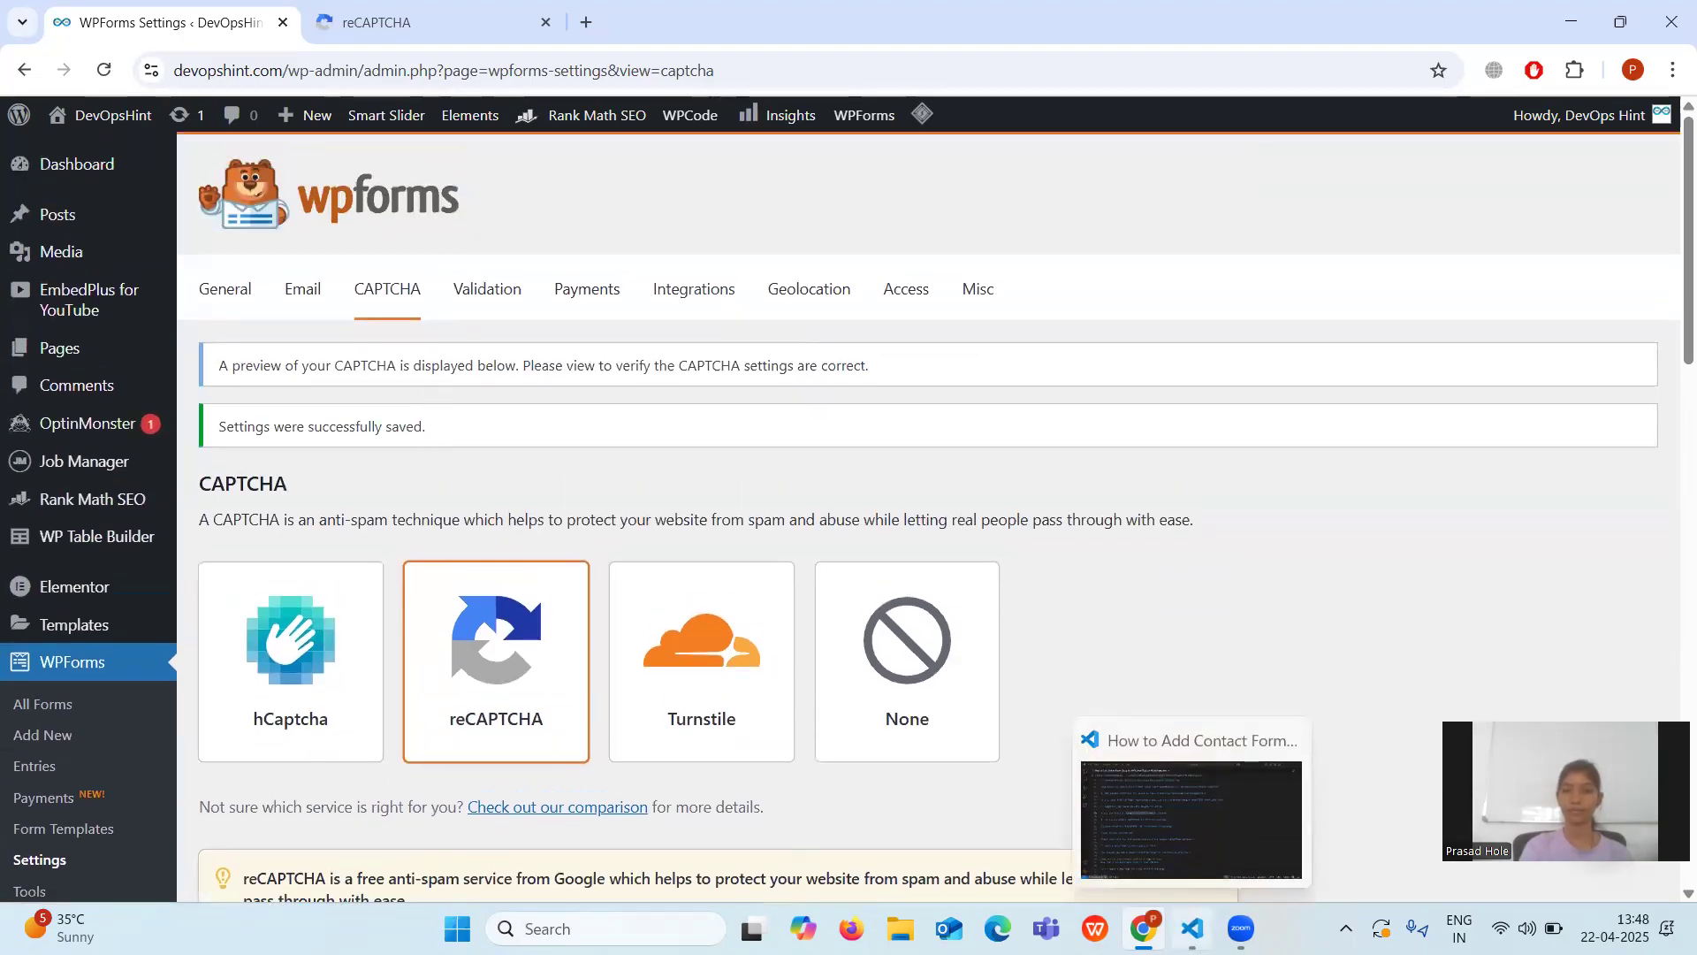
pyautogui.click(1192, 928)
# Read the reCAPTCHA enabling notes in VS Code, then return to the browser.
pyautogui.scroll(-4, 974, 645)
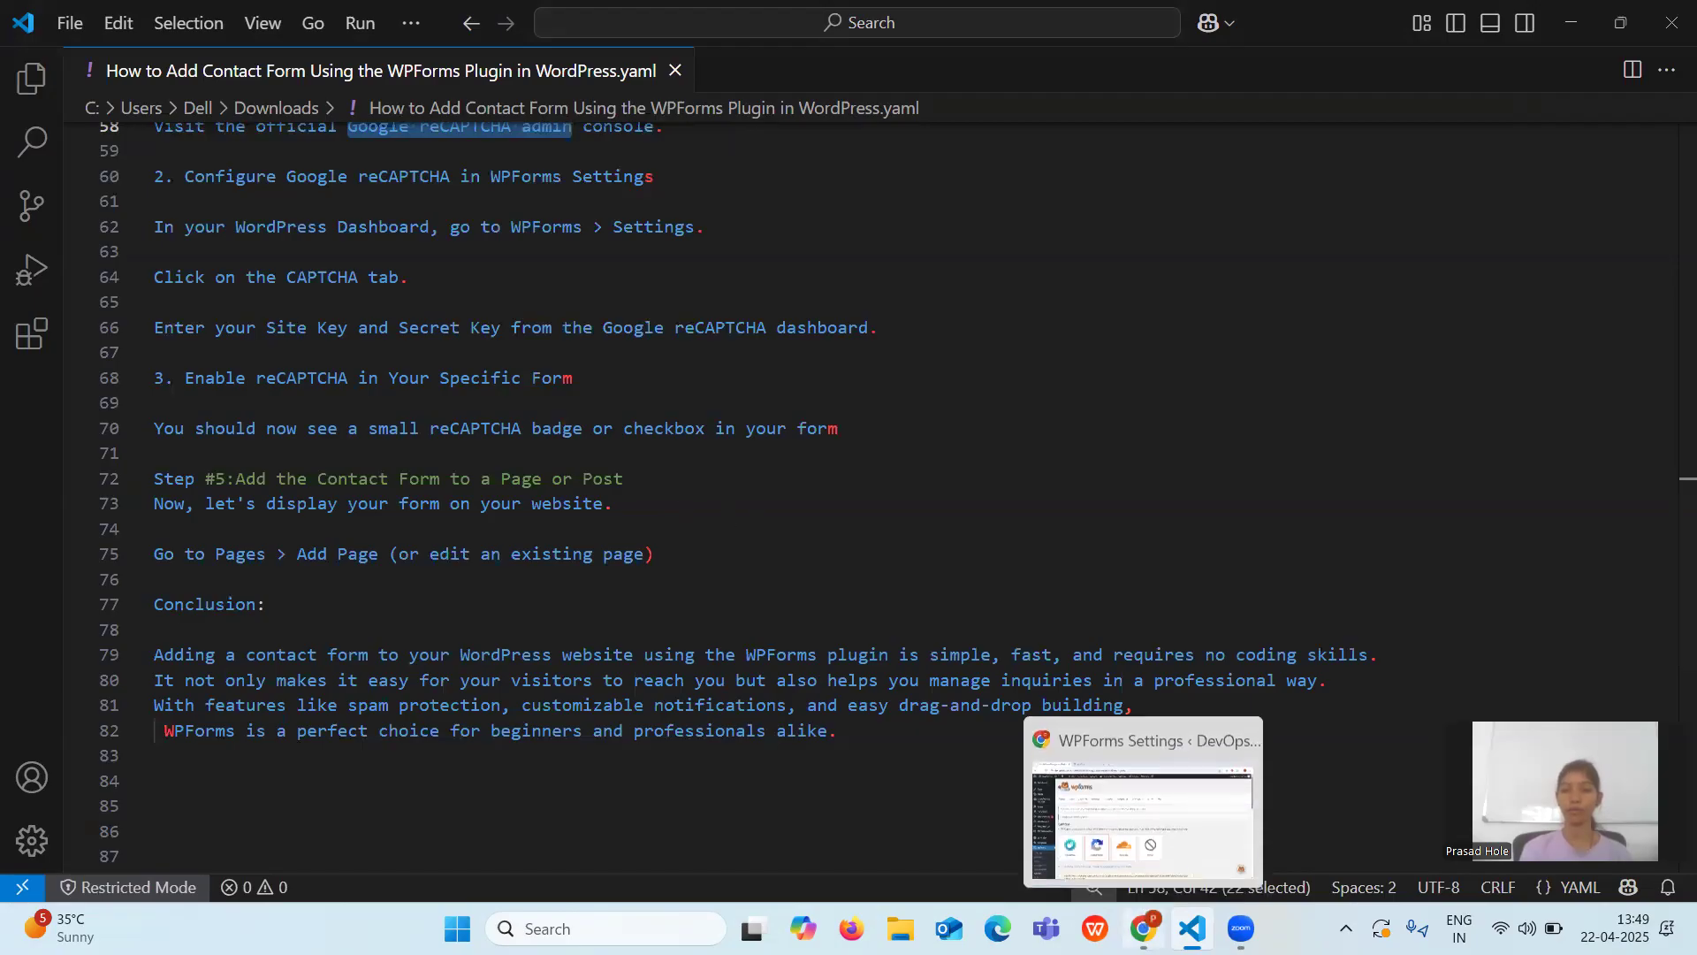
pyautogui.click(1144, 928)
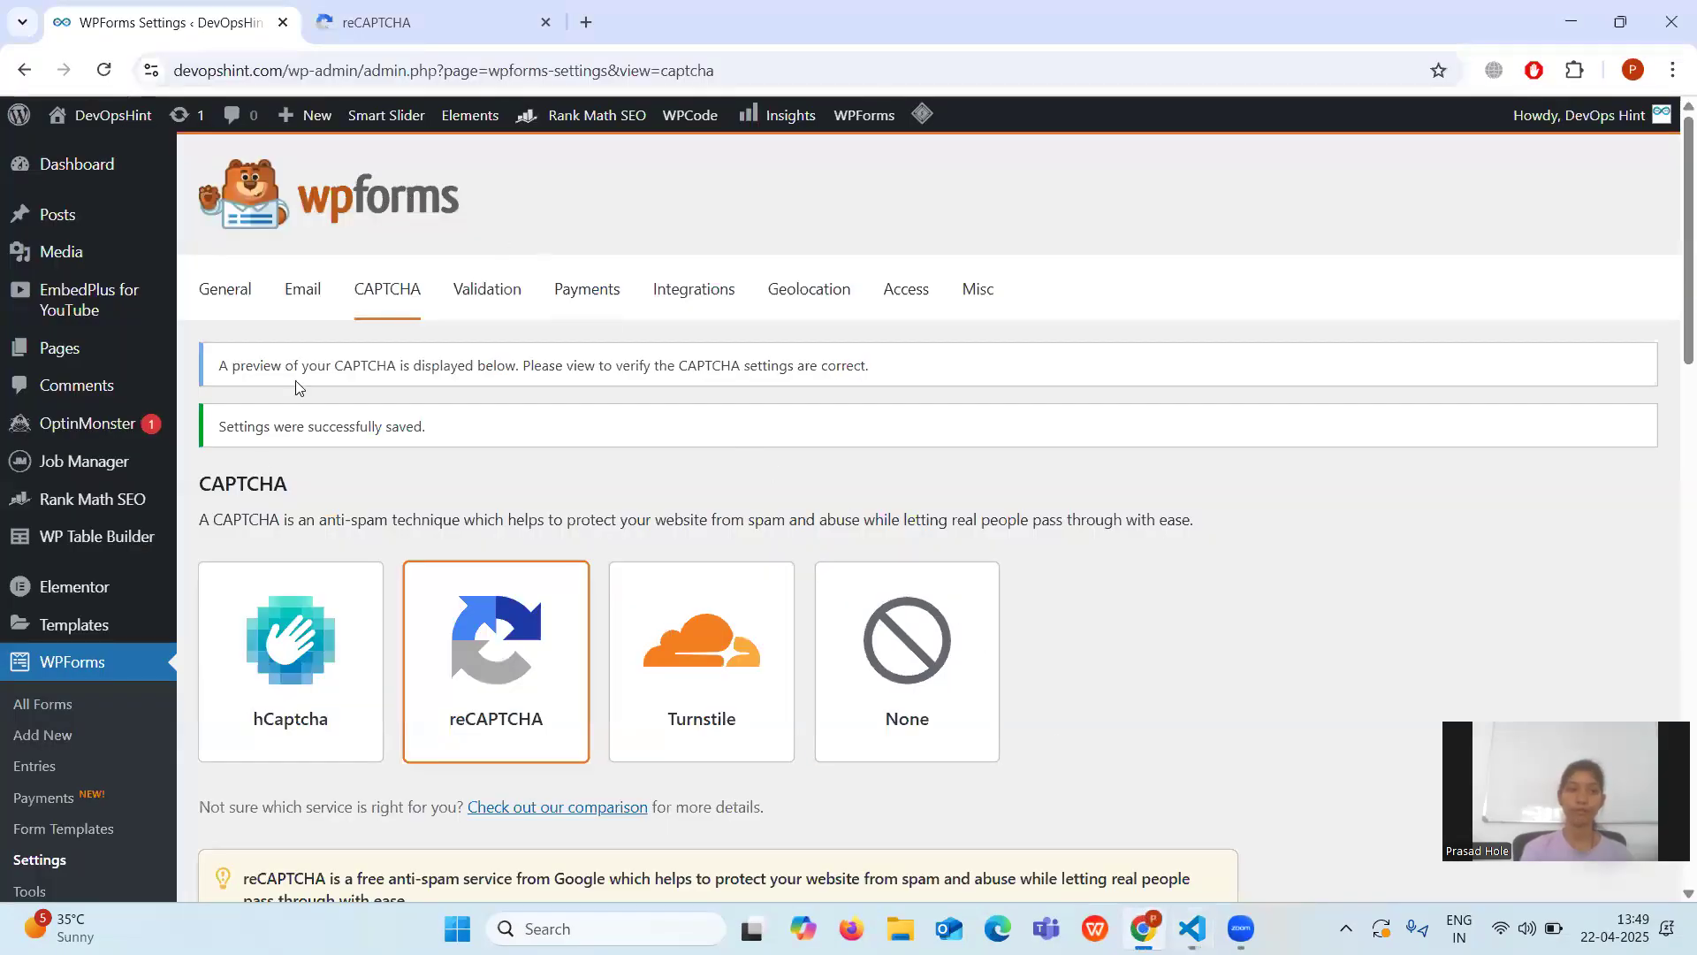
# Open the Contact form's Spam Protection and Security settings in the form builder.
pyautogui.click(40, 705)
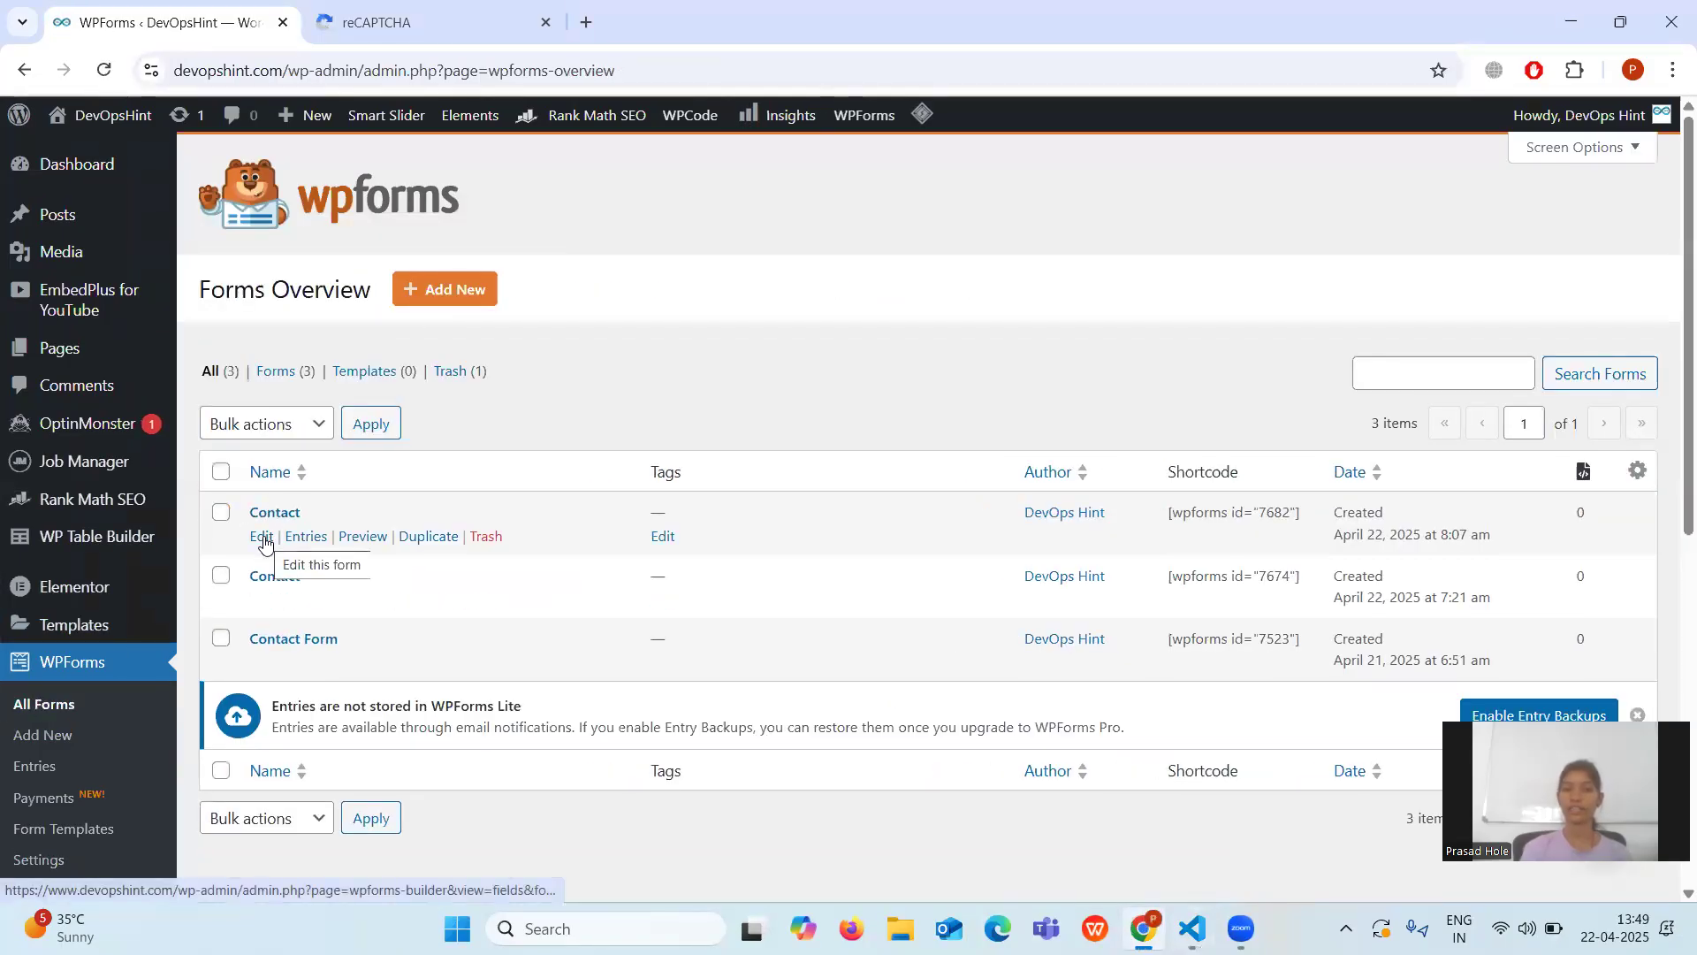
pyautogui.click(262, 536)
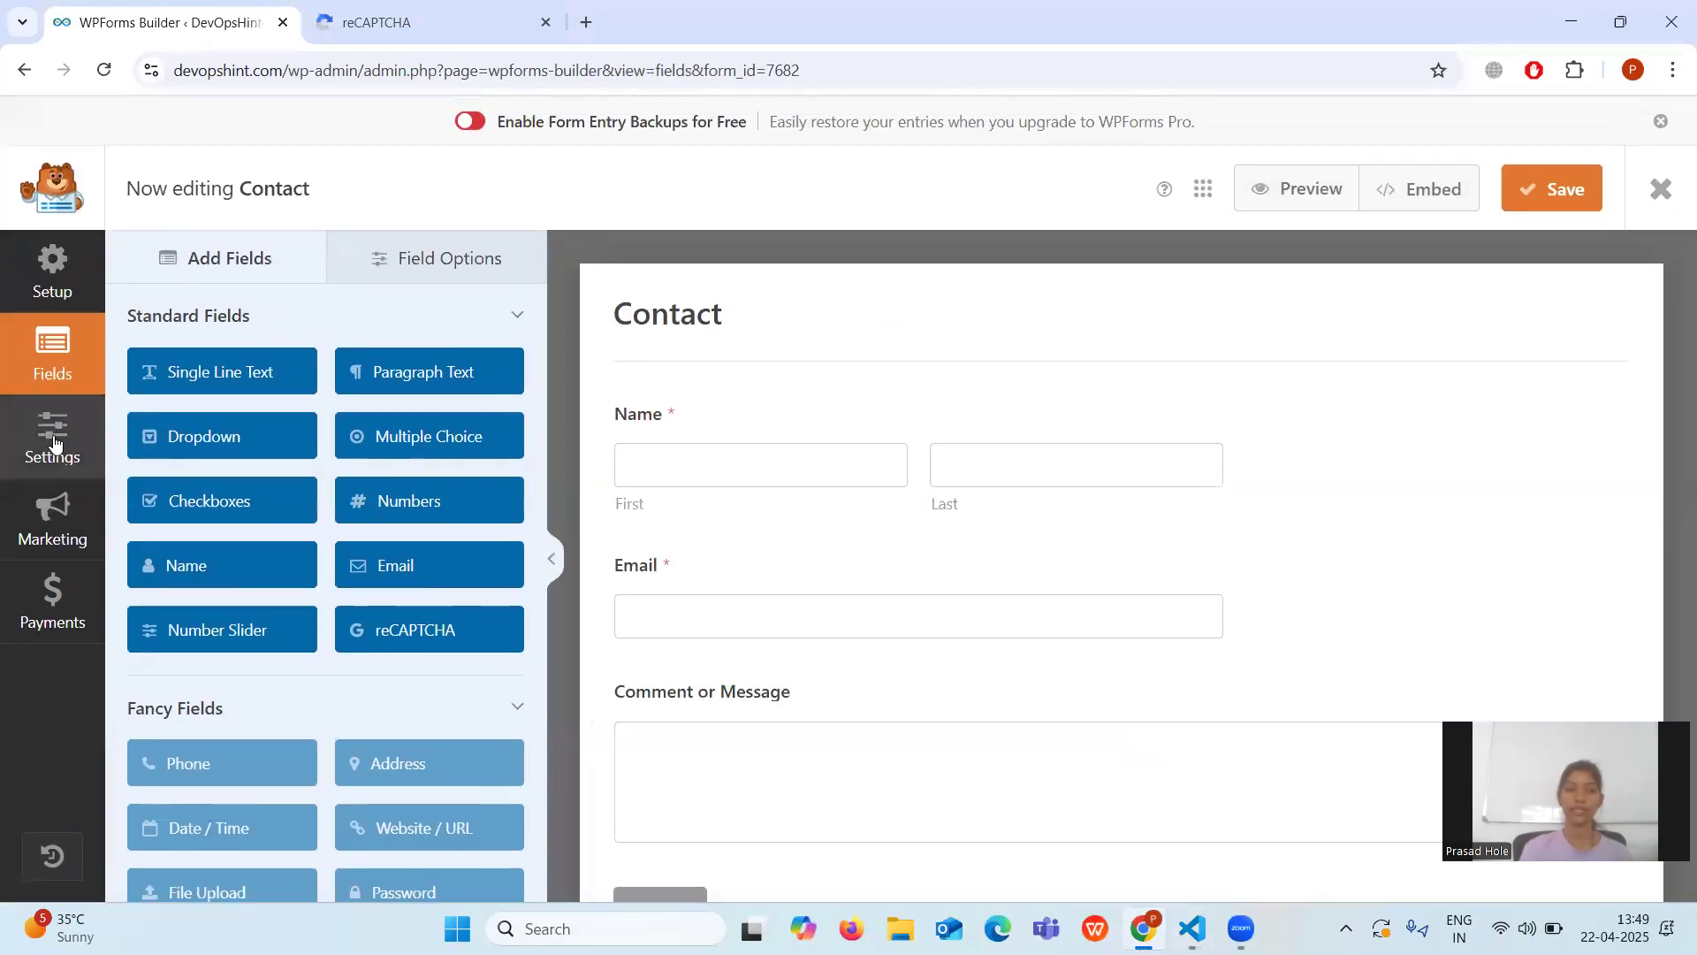
pyautogui.click(55, 442)
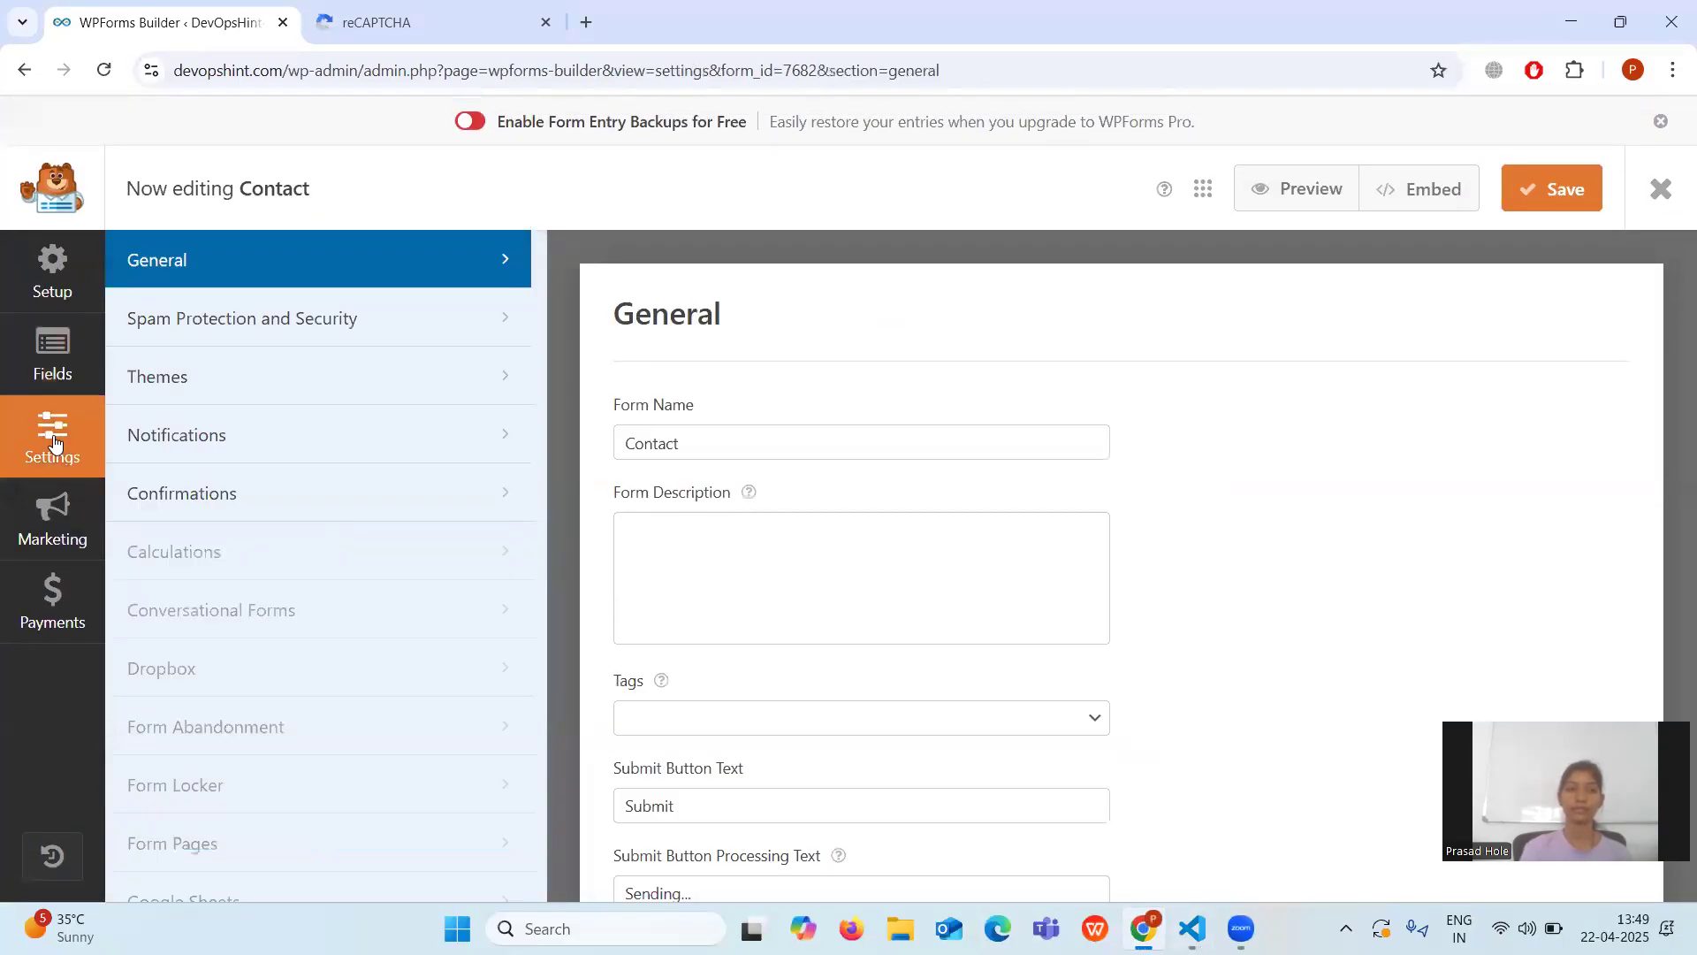
pyautogui.click(171, 327)
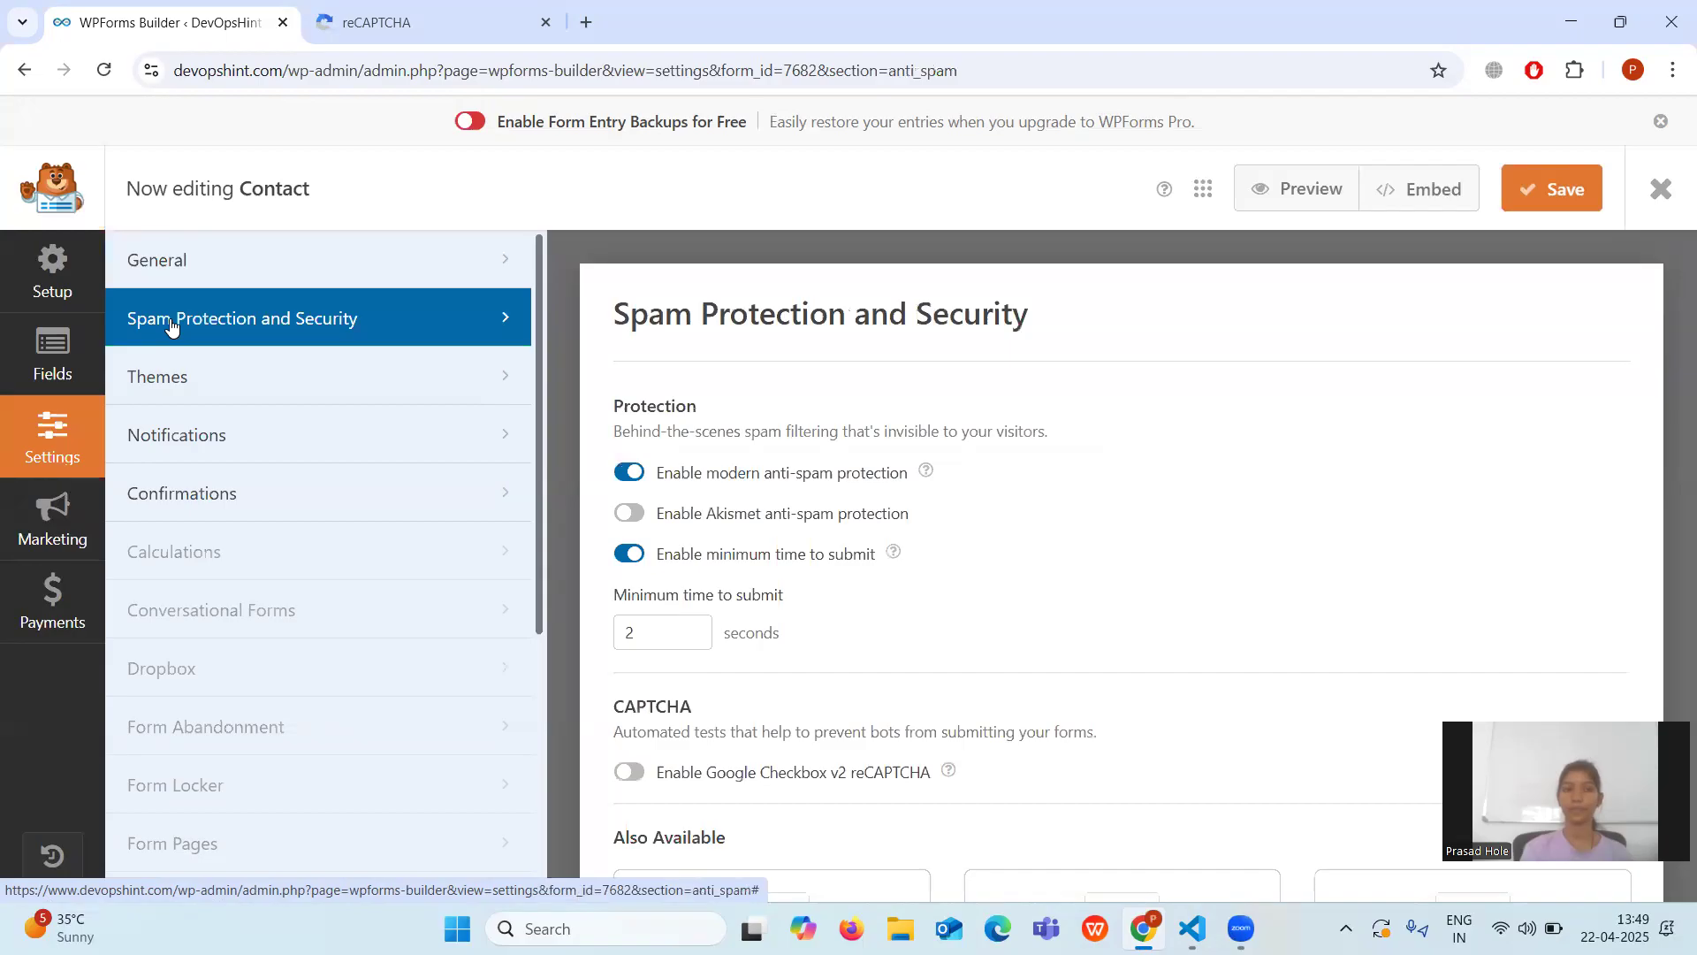
# Switch on Google Checkbox v2 reCAPTCHA for the Contact form and save it.
pyautogui.scroll(-2, 742, 575)
pyautogui.scroll(-3, 742, 575)
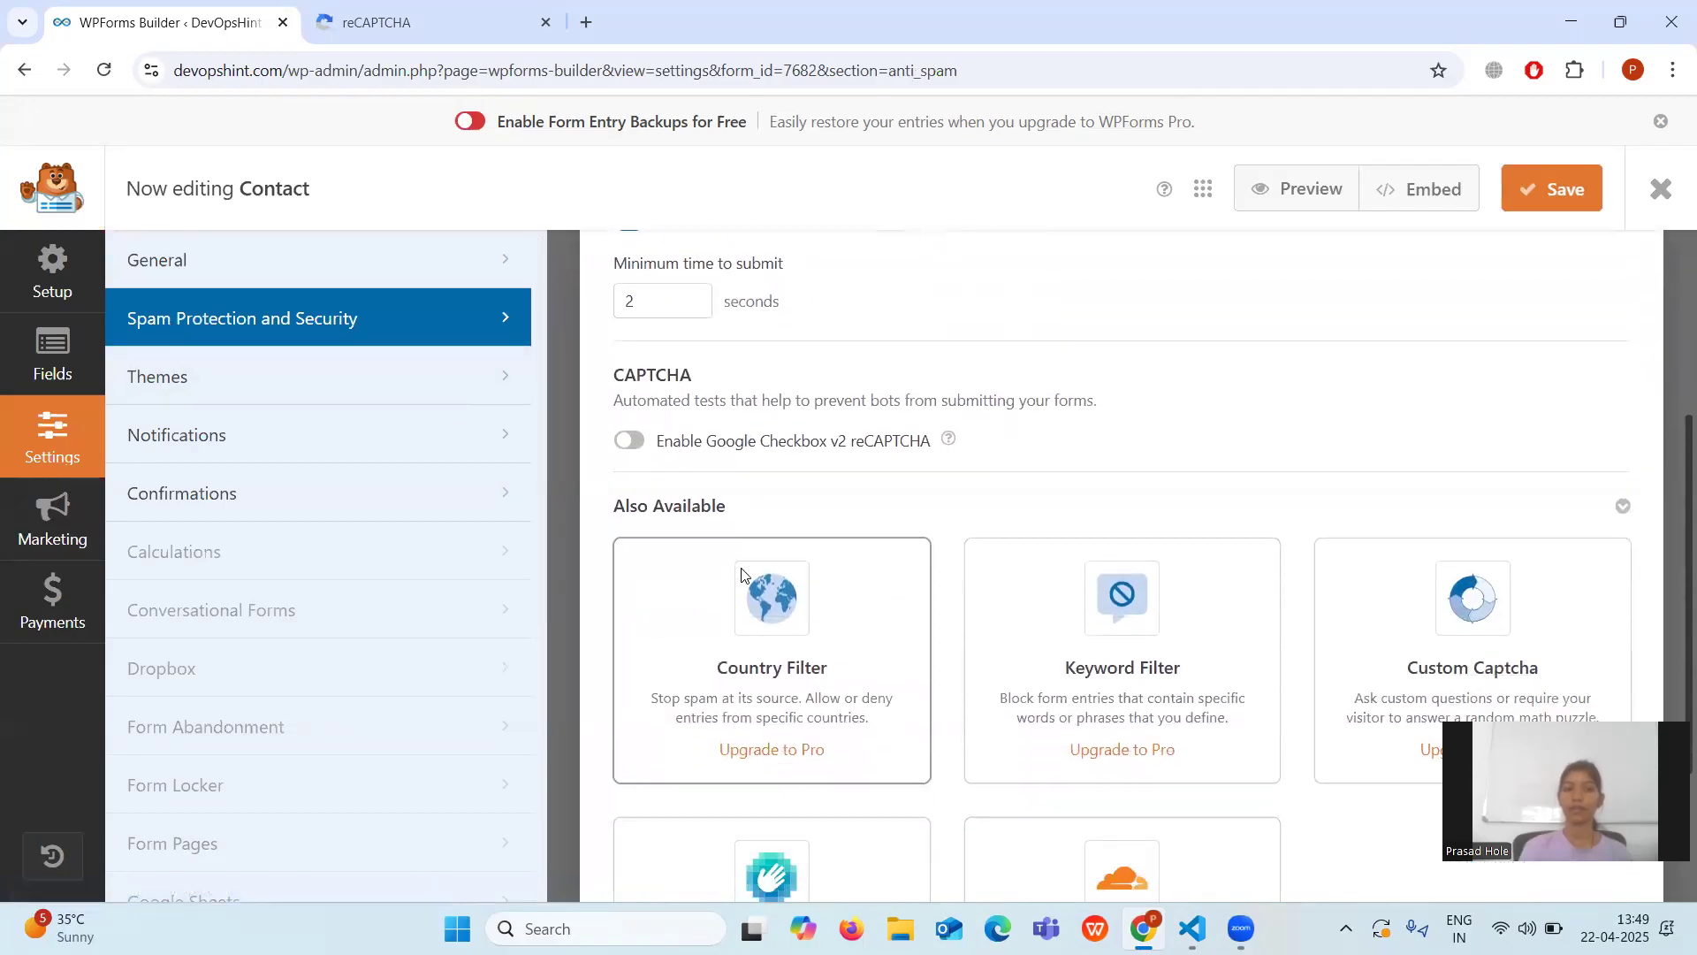
pyautogui.click(632, 440)
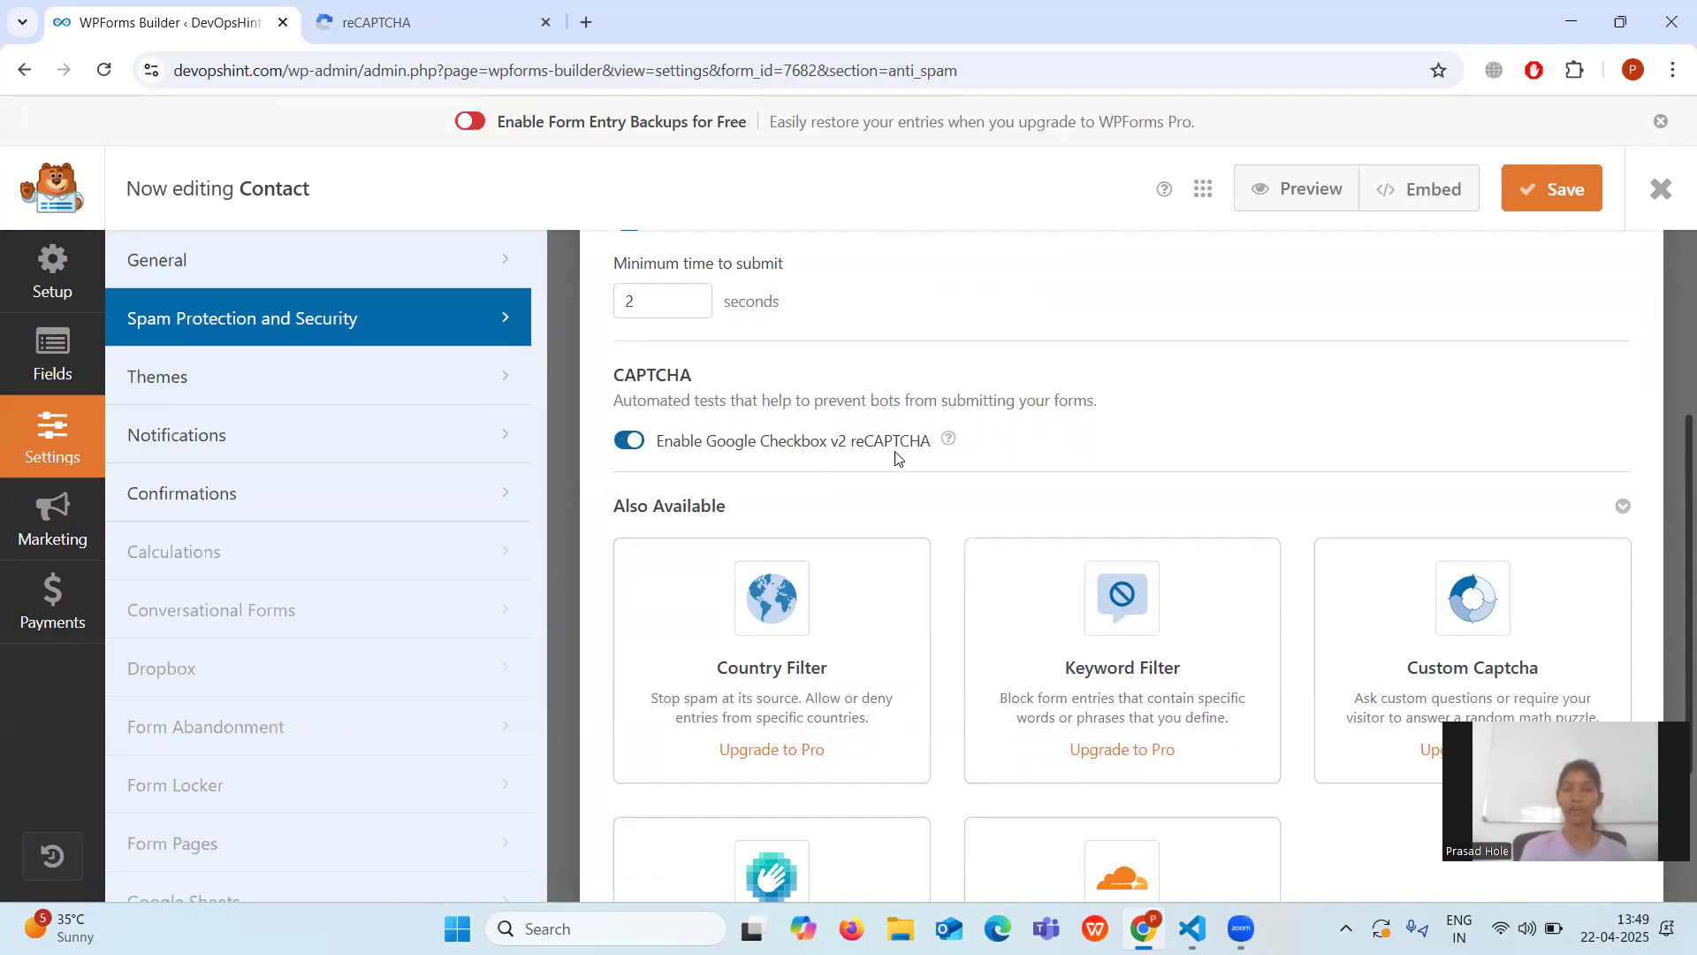
pyautogui.scroll(-2, 895, 457)
pyautogui.scroll(4, 895, 457)
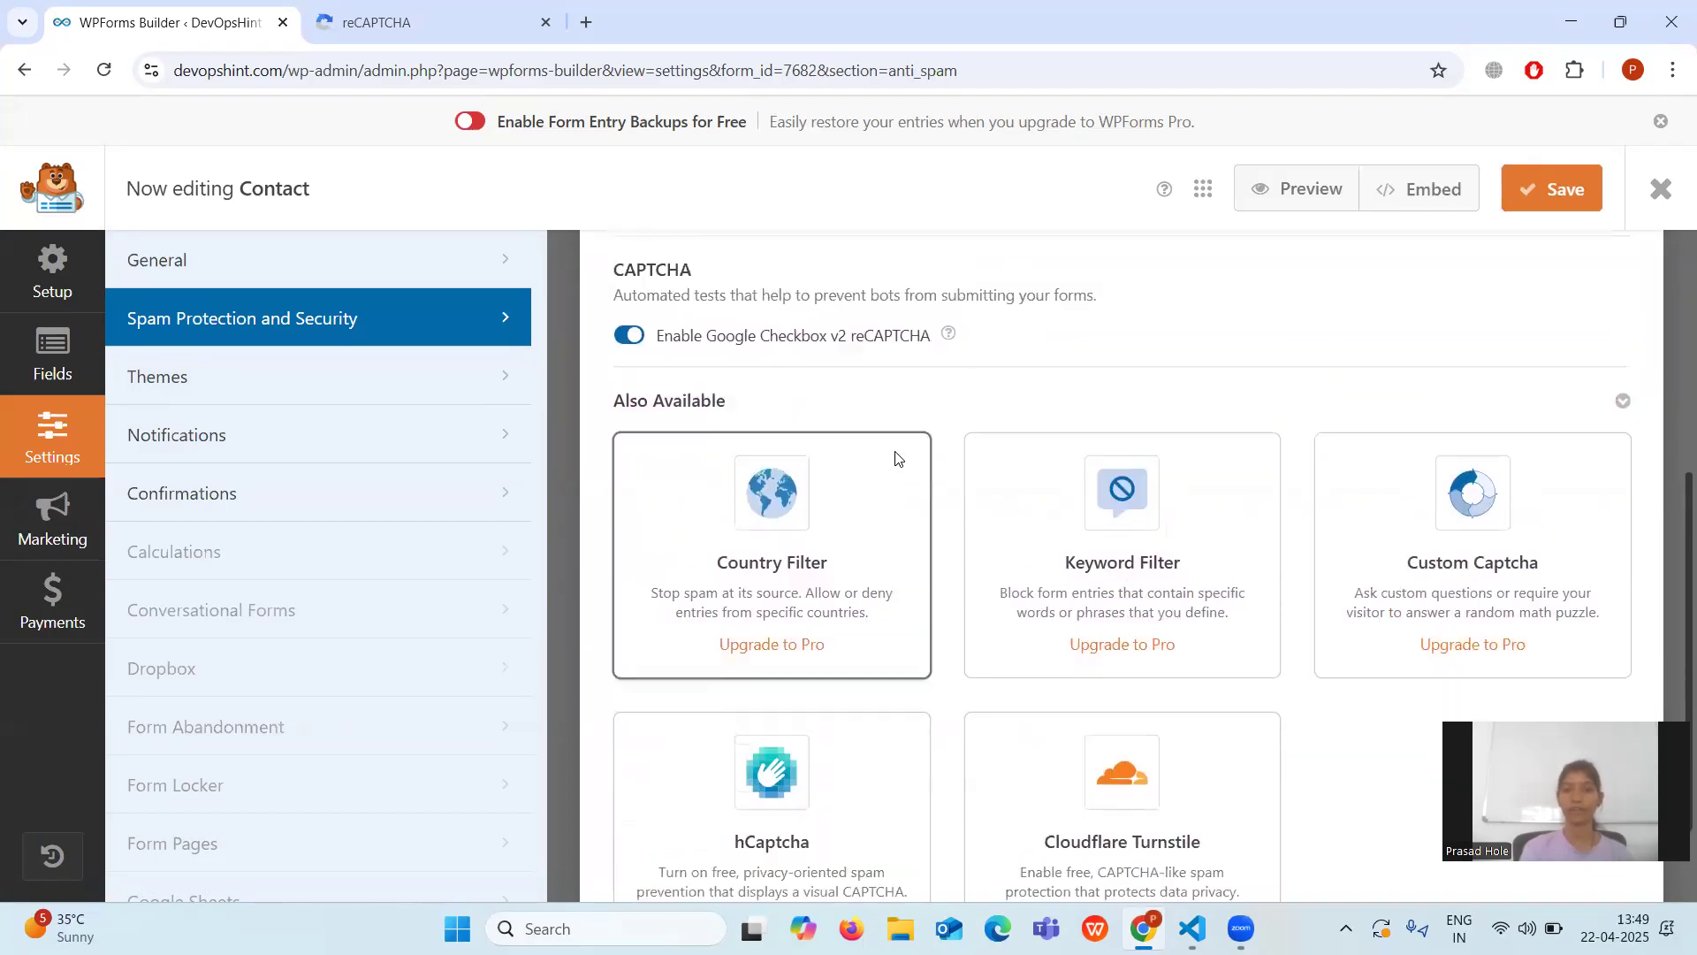
pyautogui.click(1542, 191)
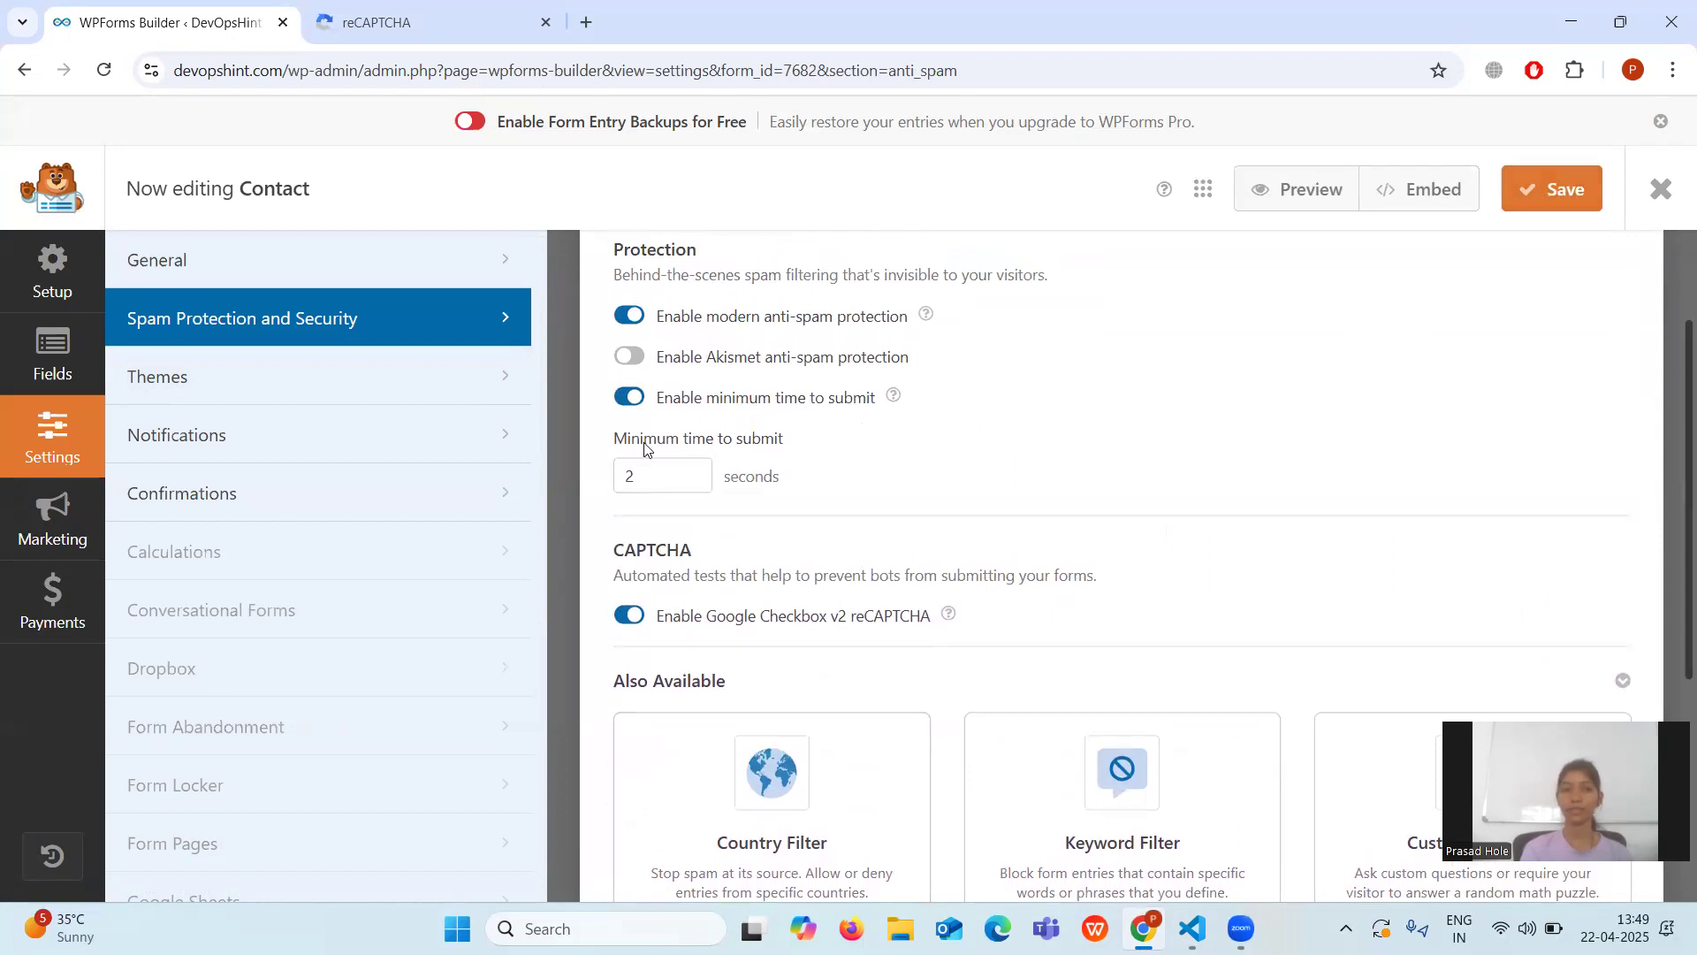
pyautogui.click(50, 371)
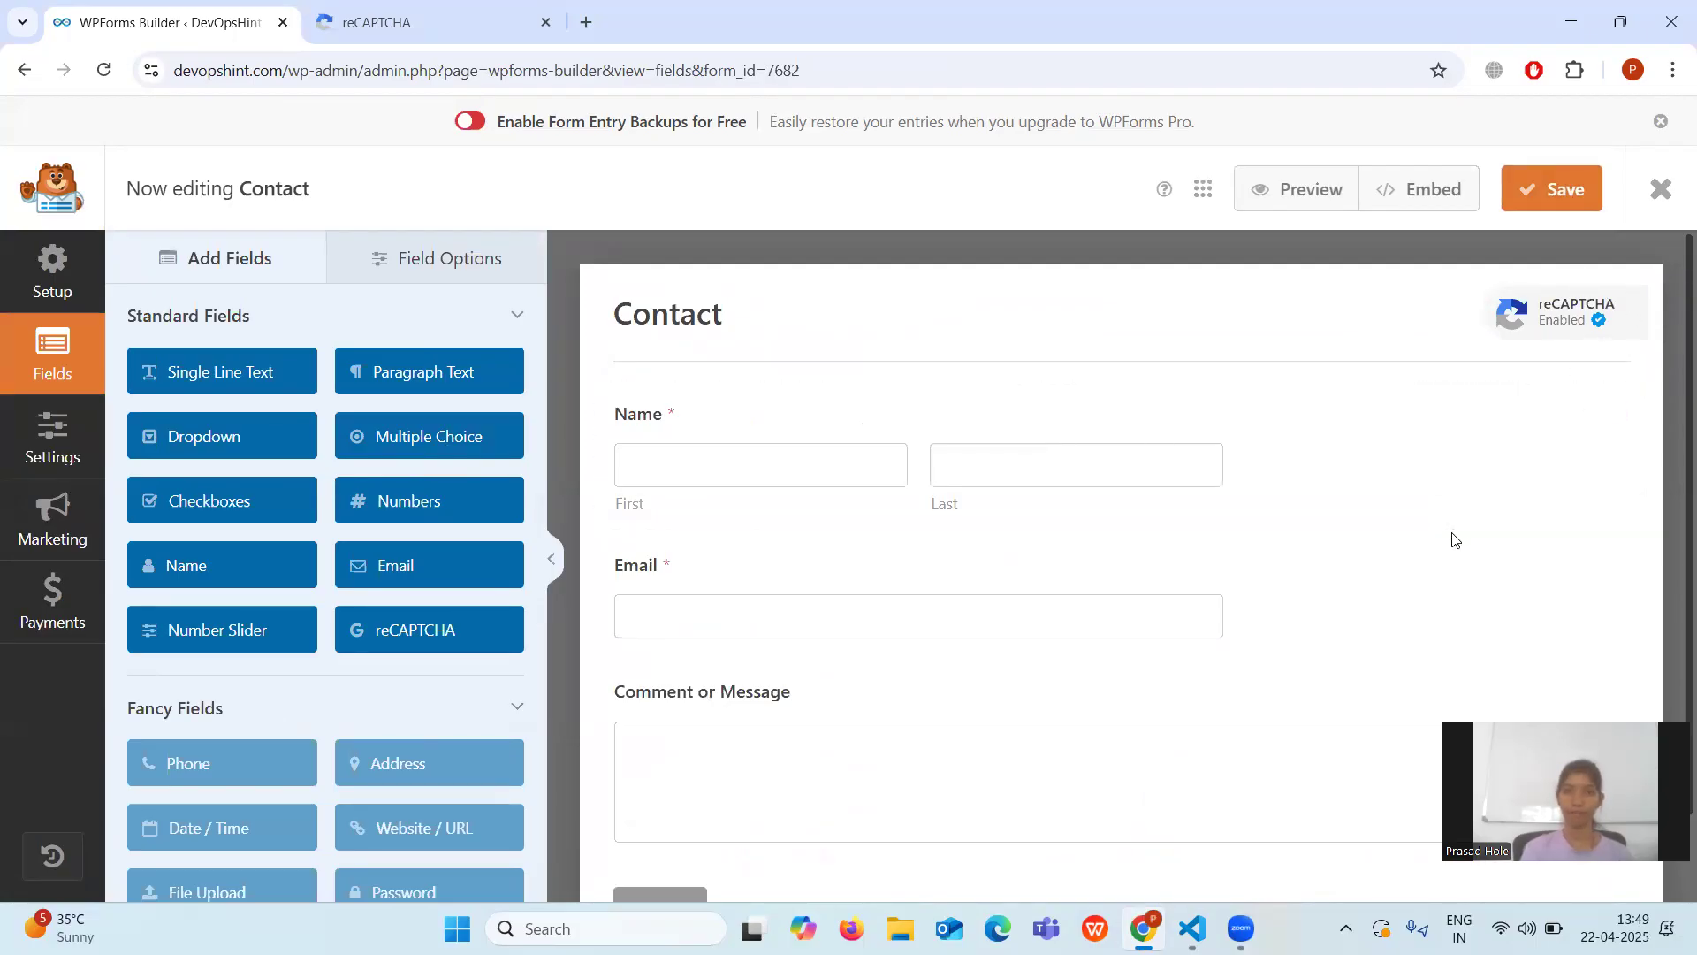
pyautogui.scroll(-1, 1450, 537)
pyautogui.scroll(1, 1446, 454)
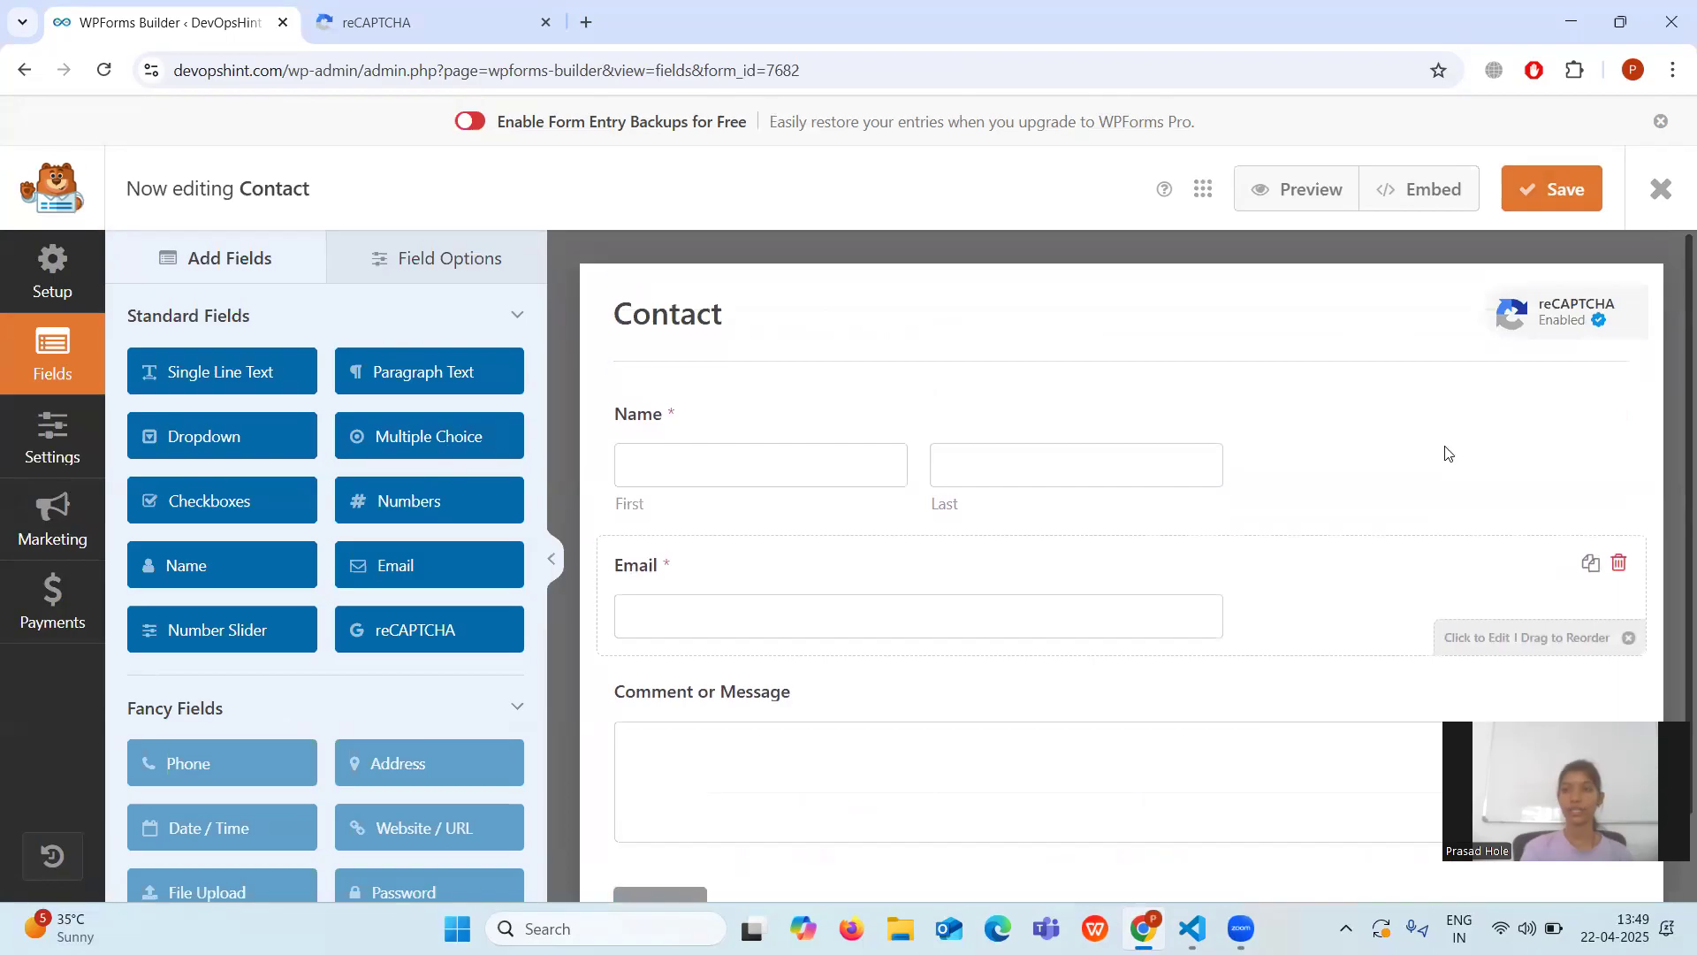
pyautogui.click(1568, 194)
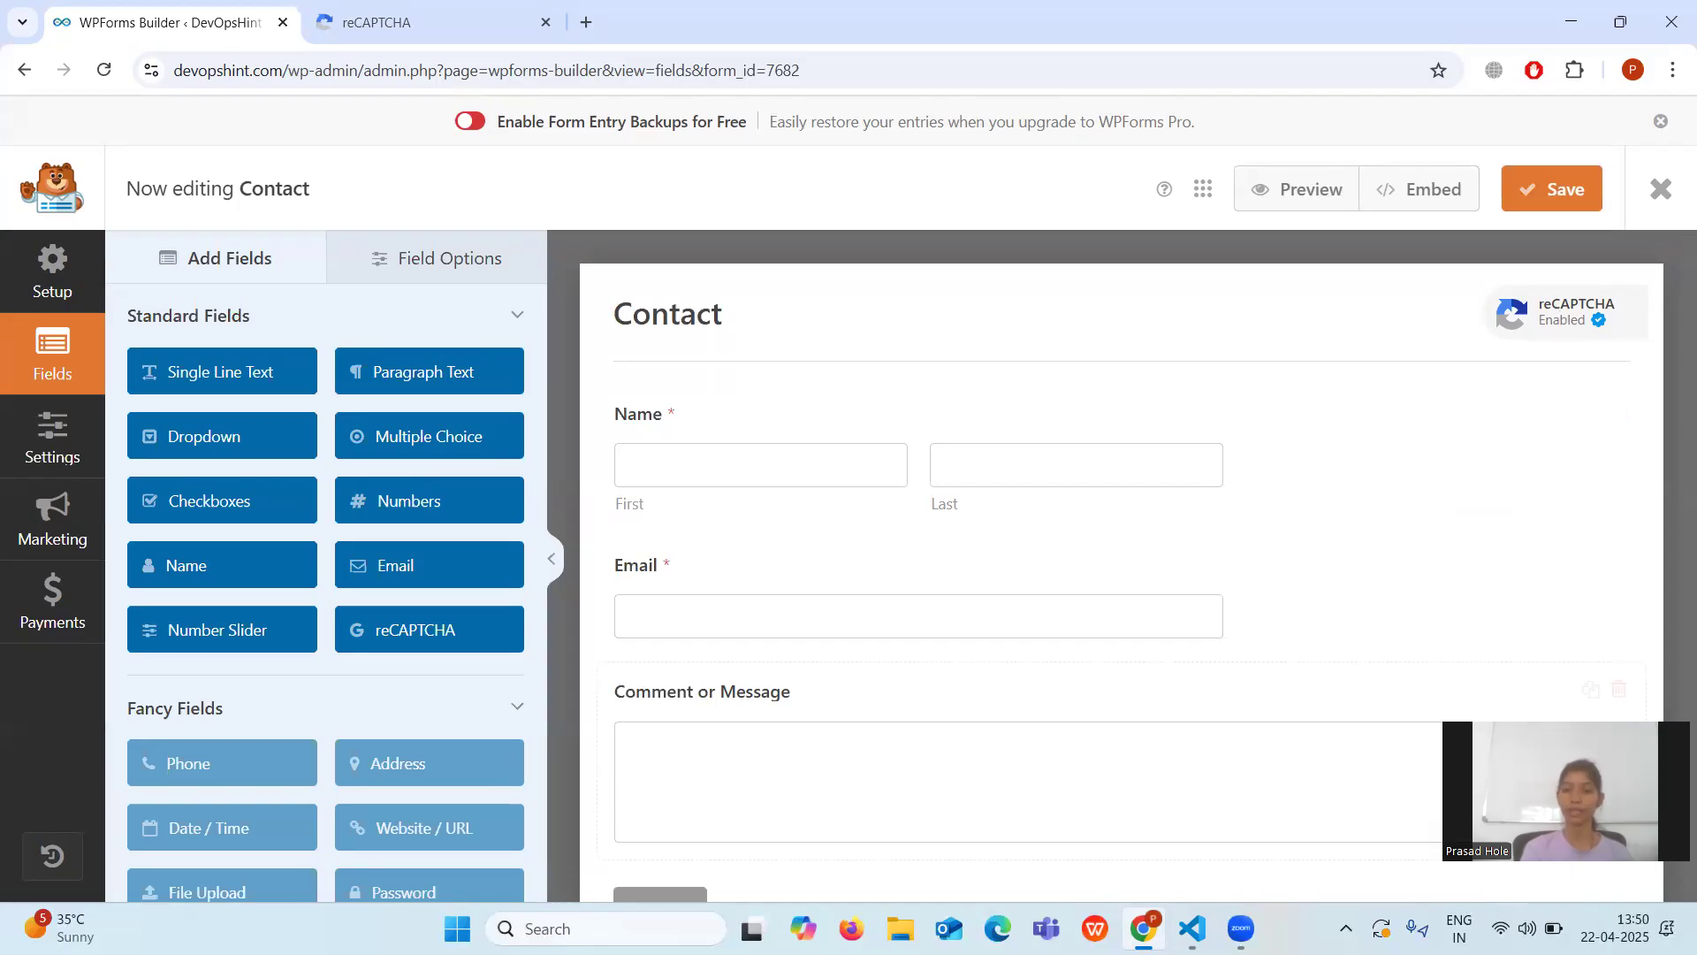
pyautogui.moveTo(1193, 928)
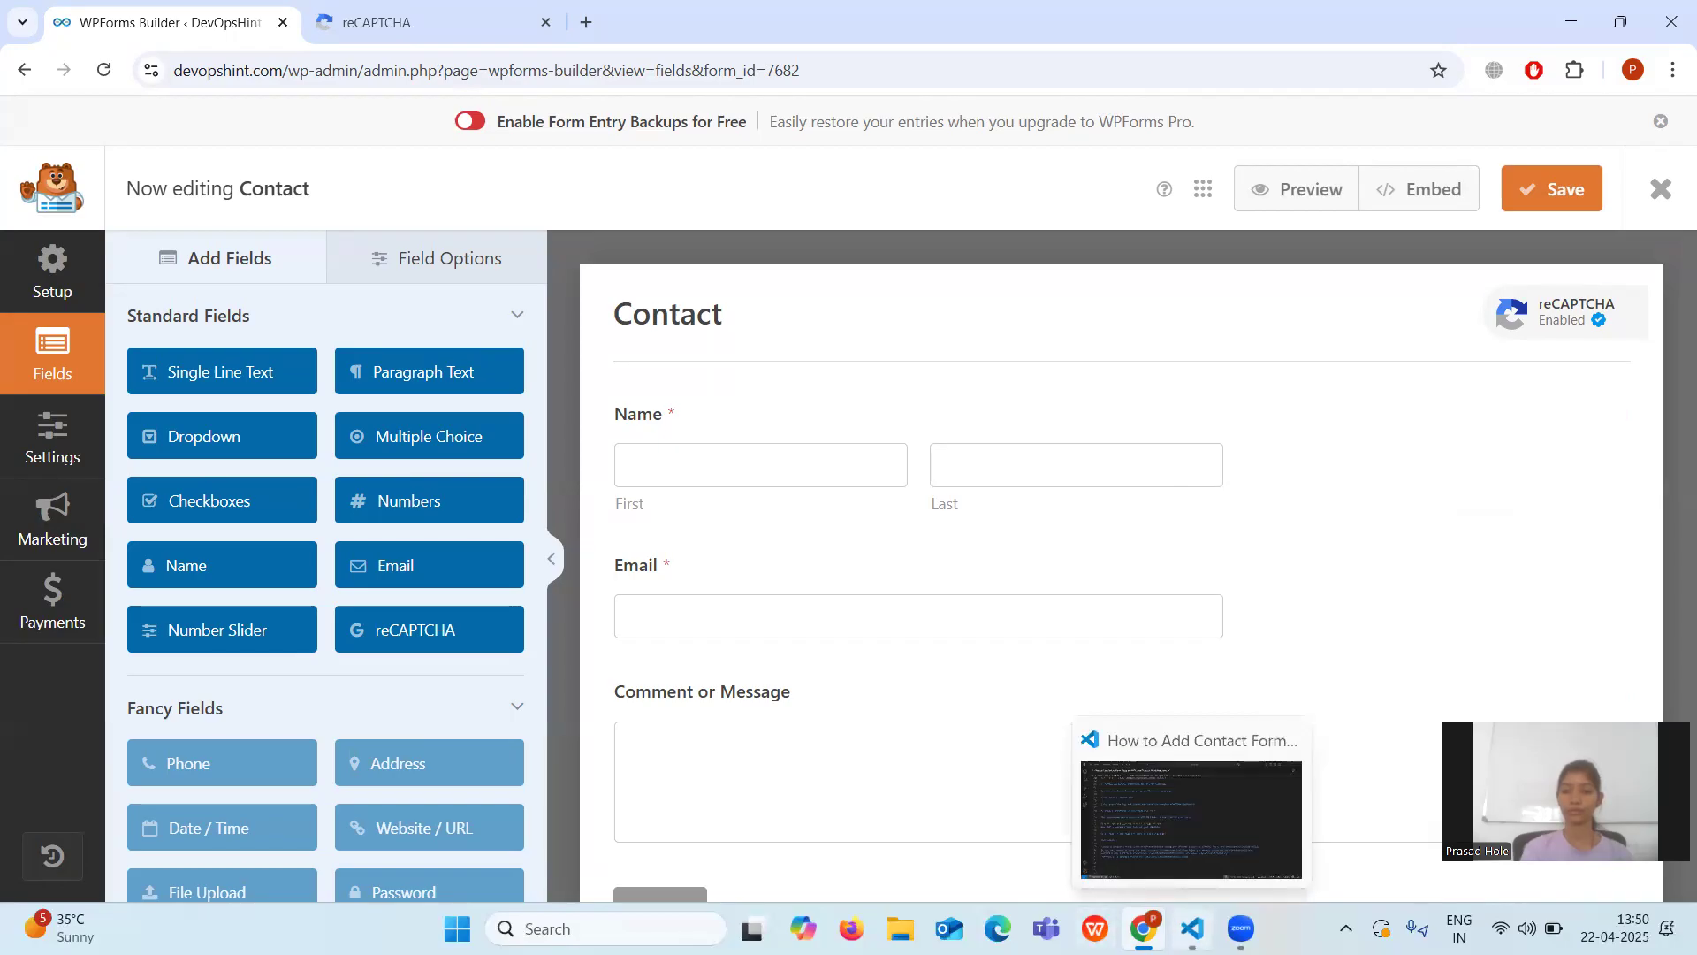
pyautogui.click(1127, 836)
pyautogui.scroll(-1, 855, 628)
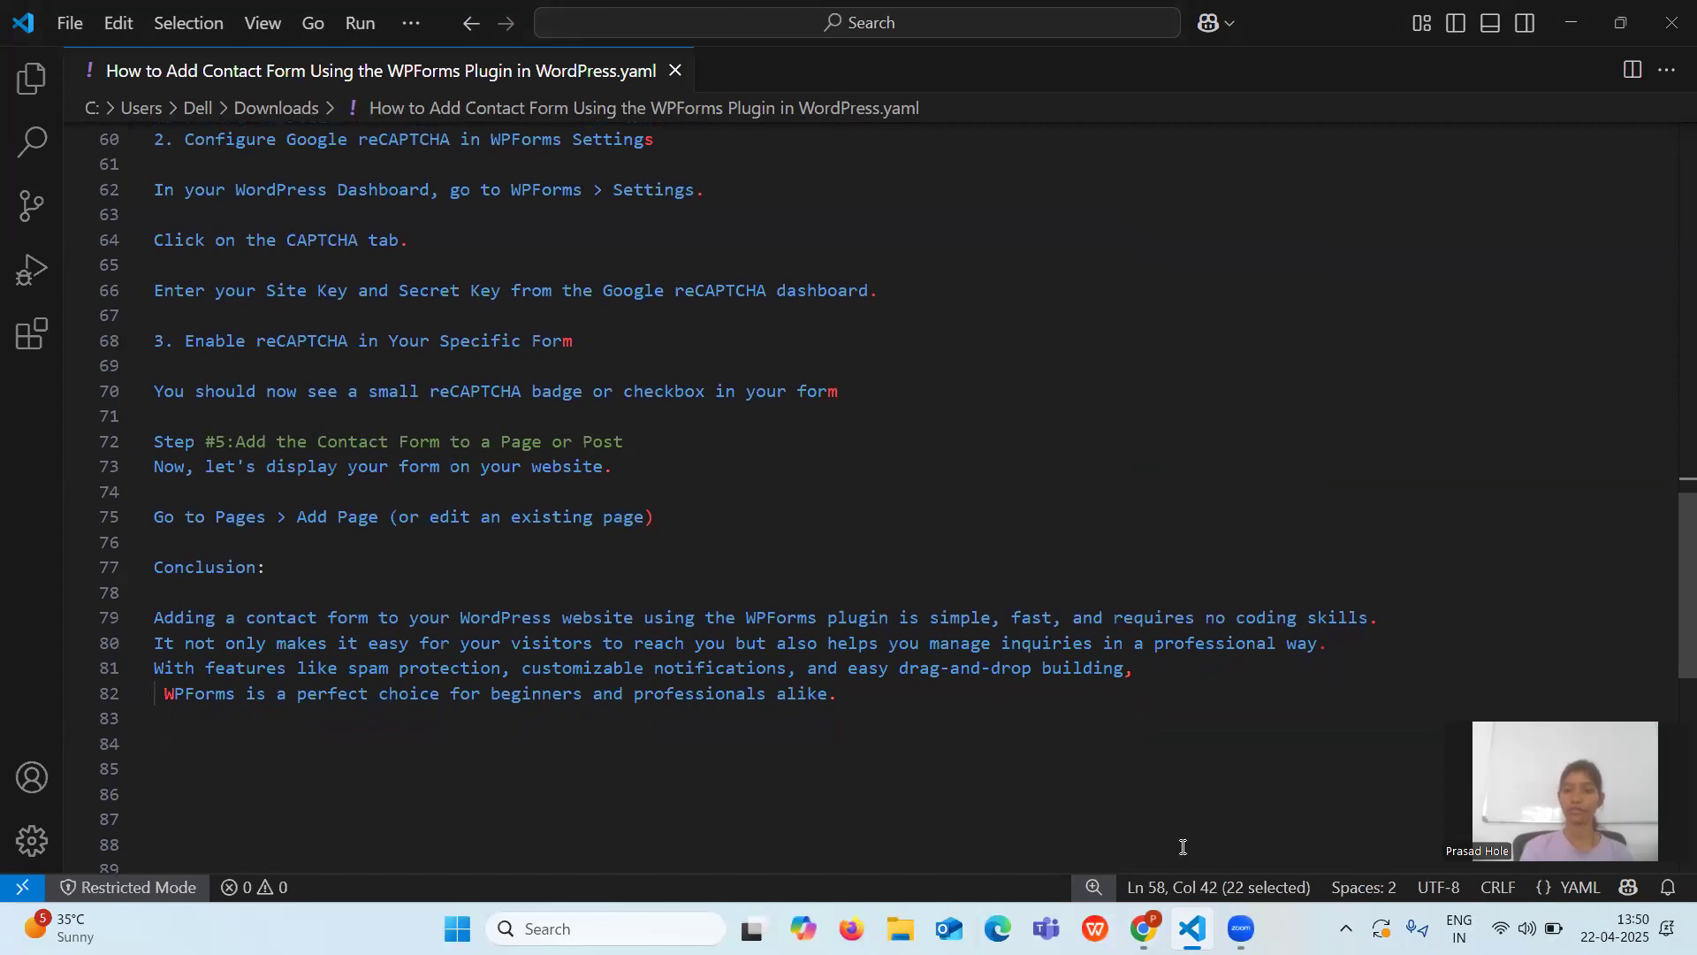
pyautogui.click(1142, 928)
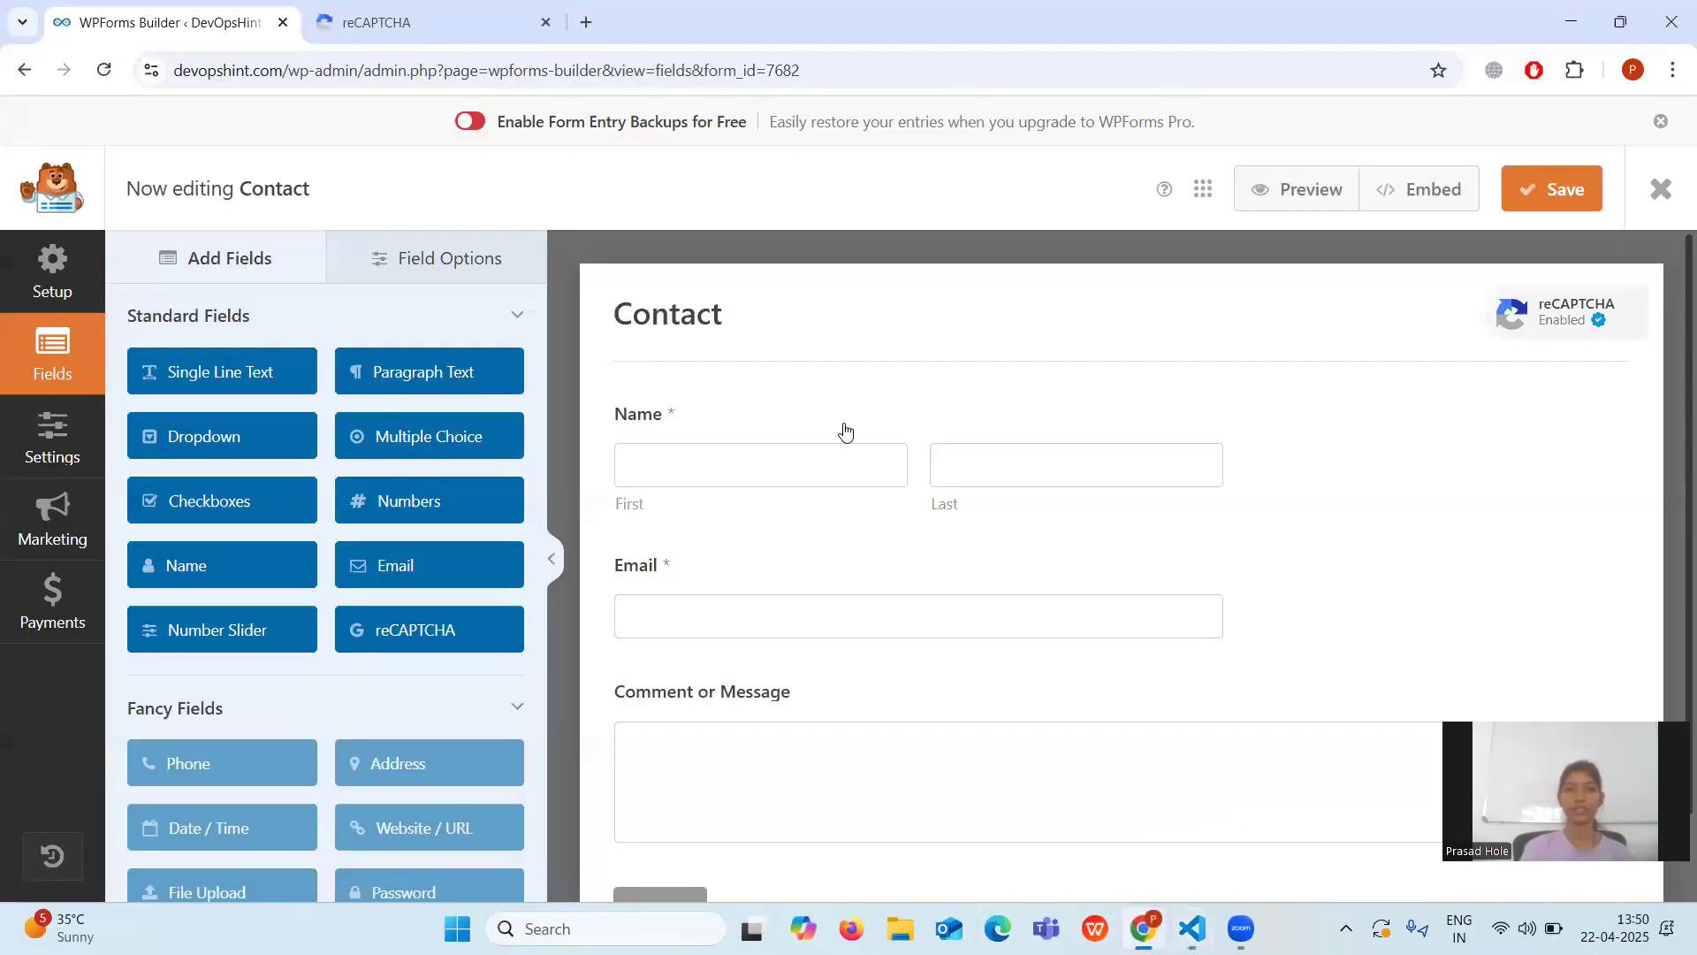
# Go back to the Forms Overview list after a brief detour to Add New Page.
pyautogui.click(24, 78)
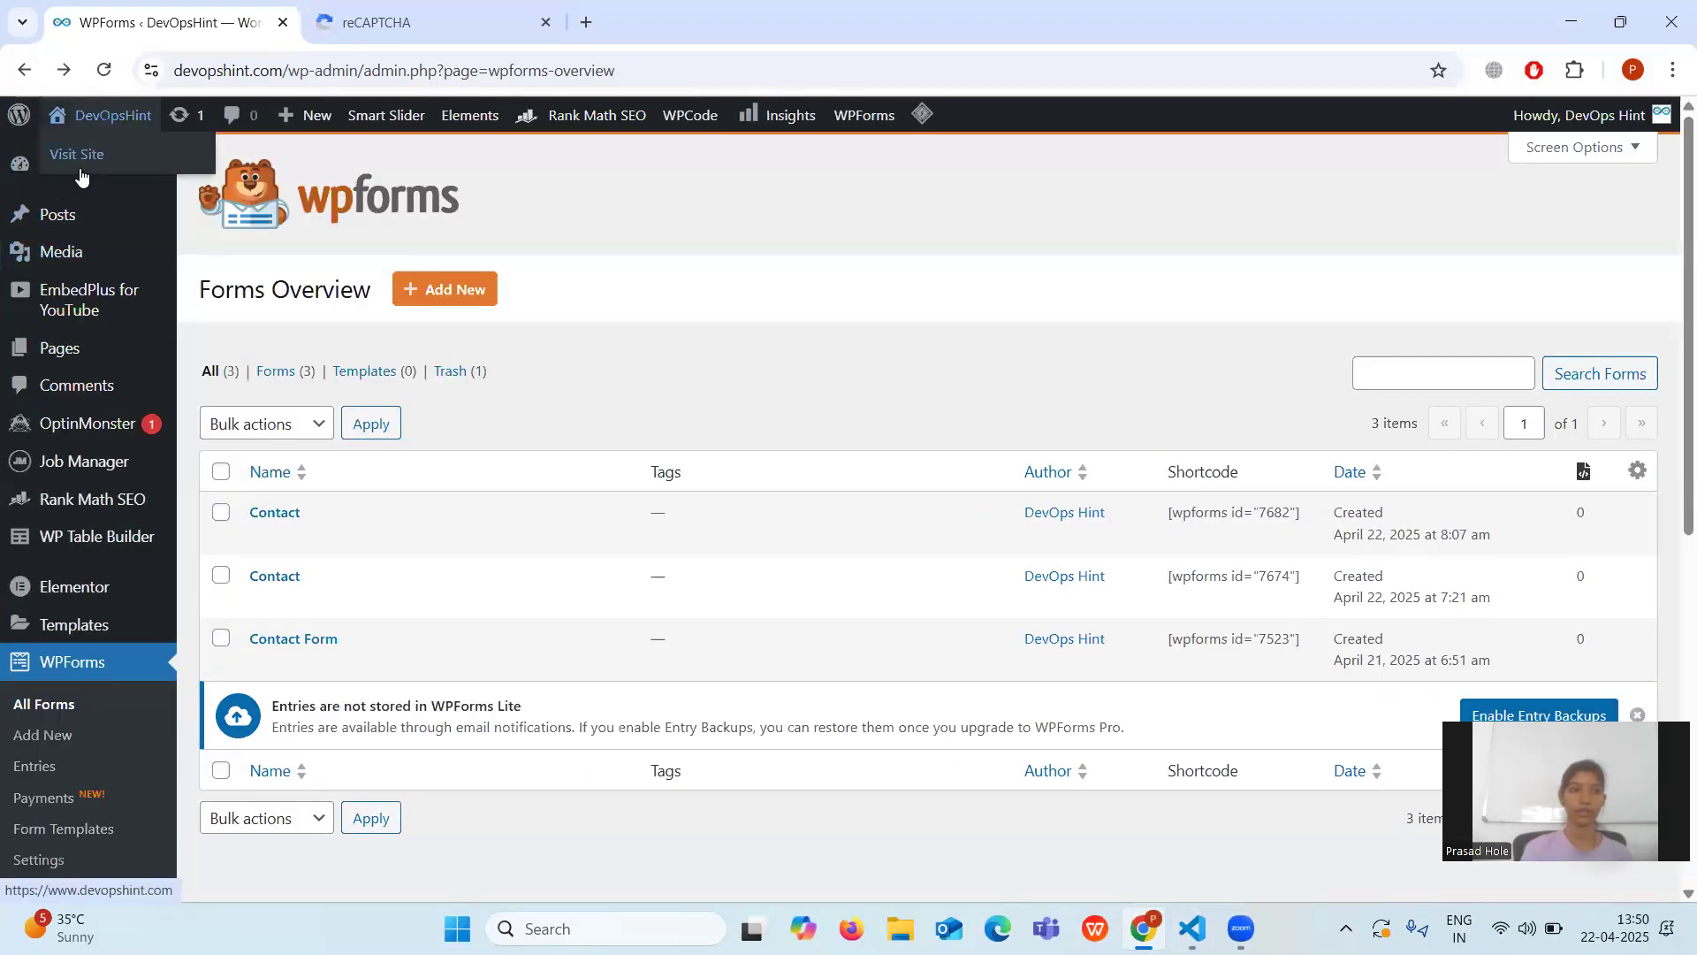
pyautogui.moveTo(53, 354)
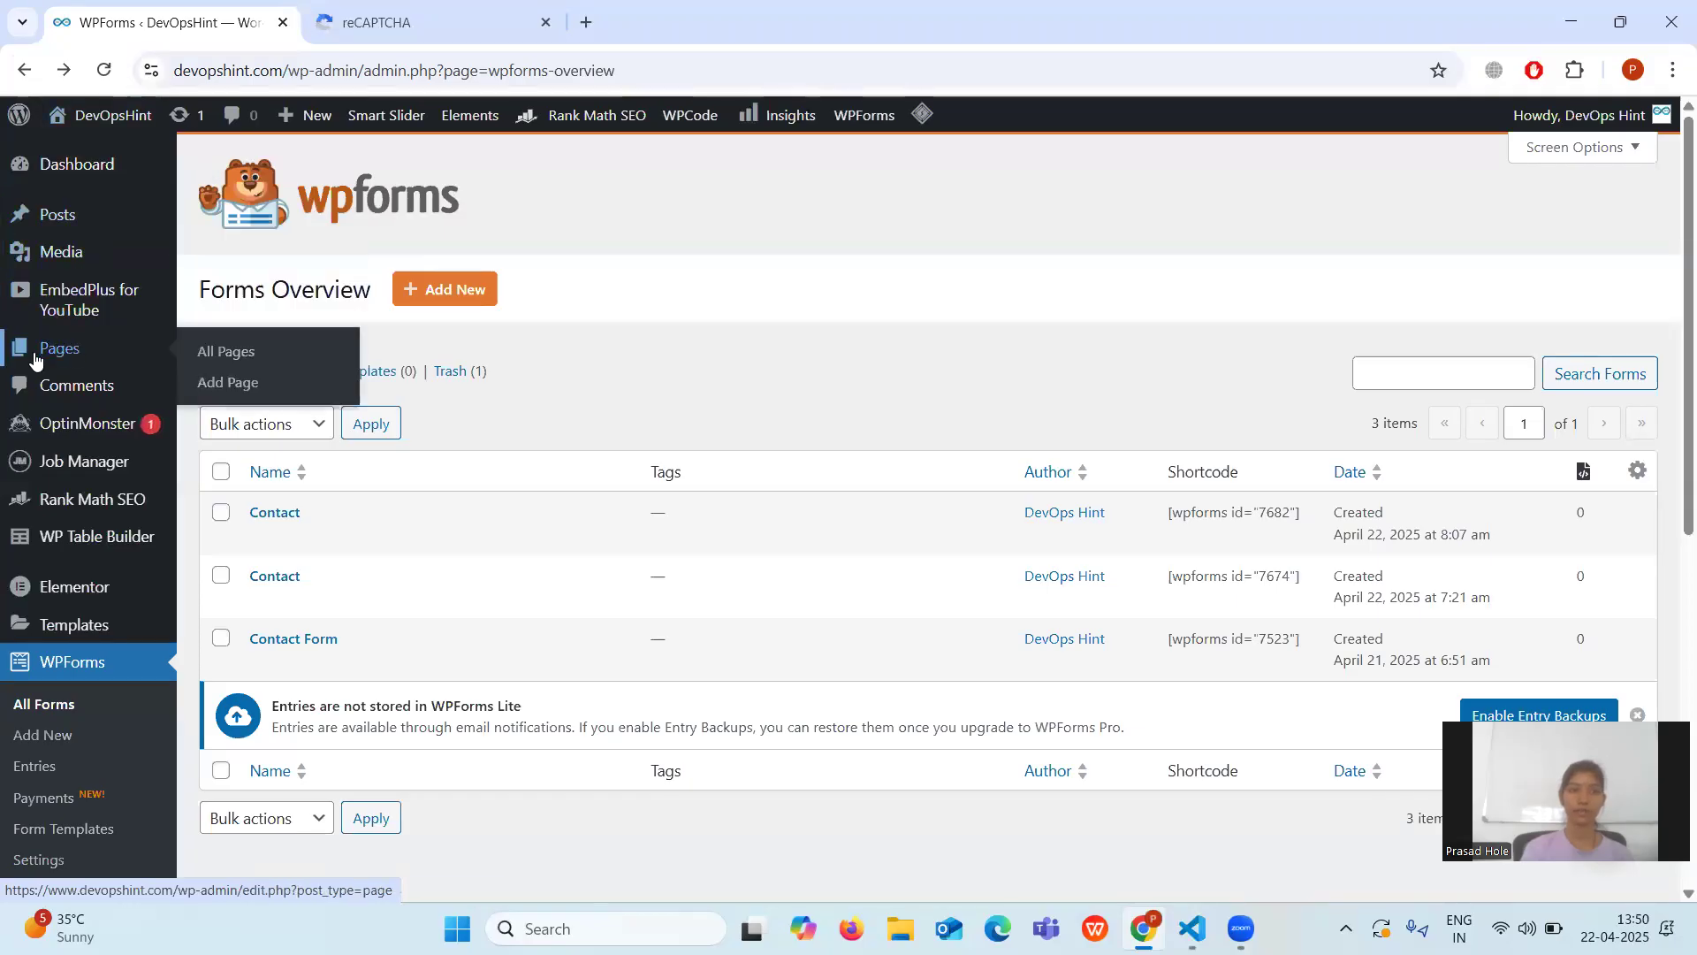
pyautogui.click(234, 383)
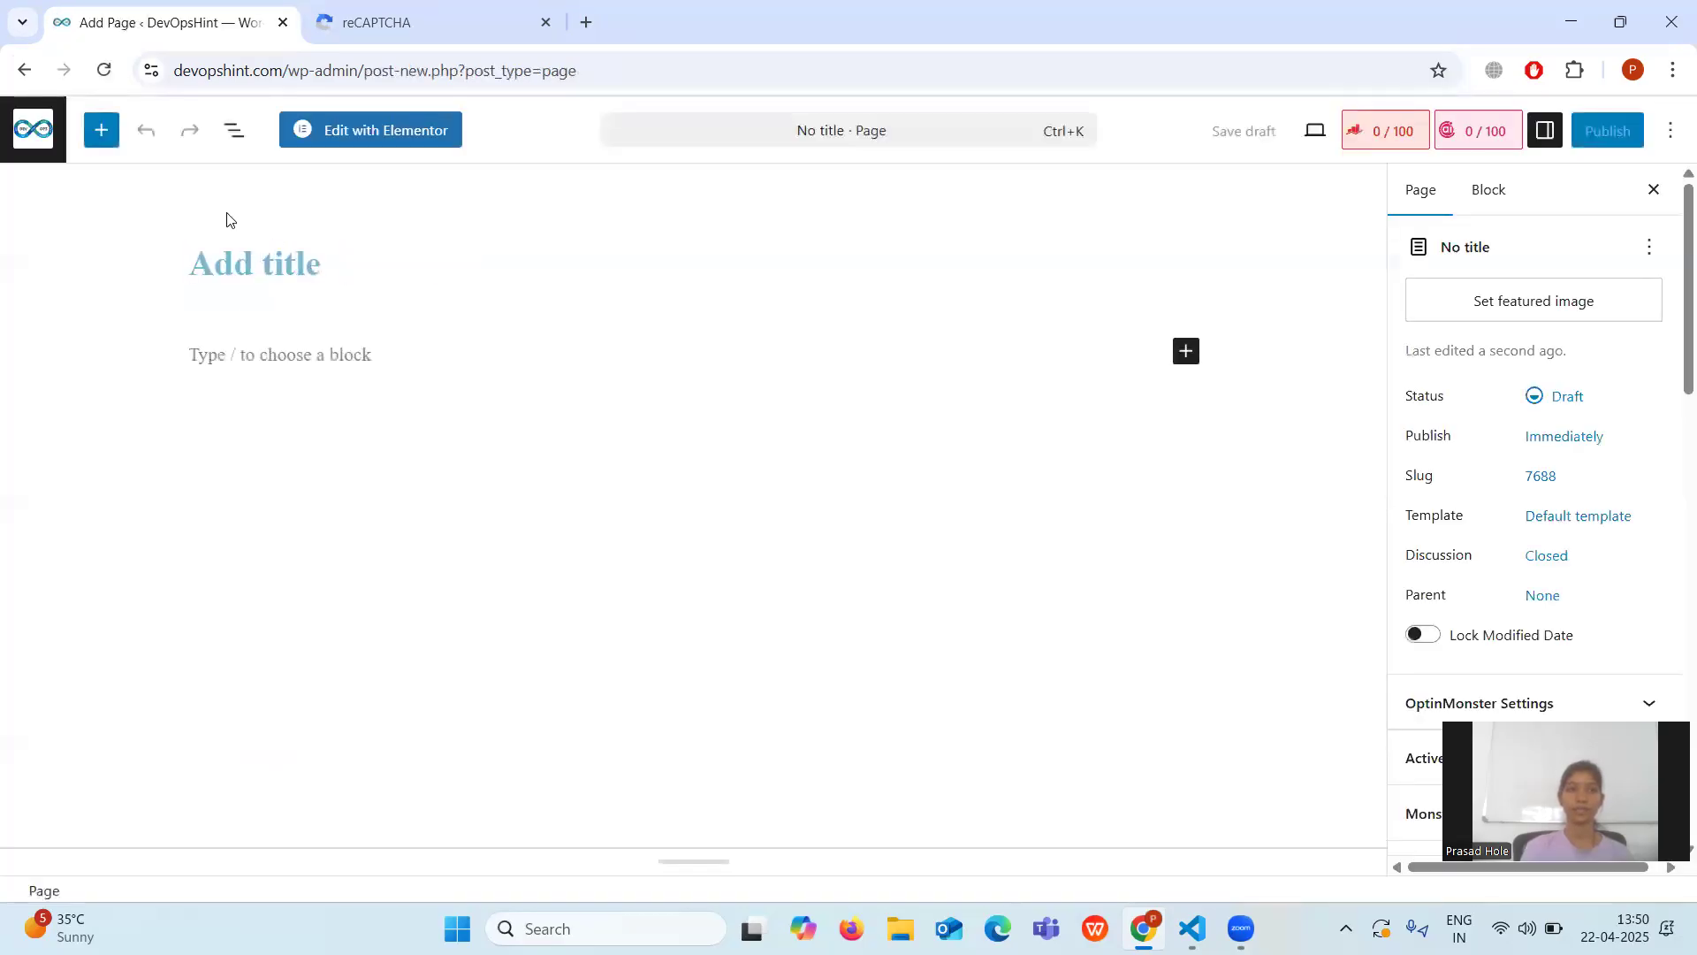
pyautogui.click(26, 75)
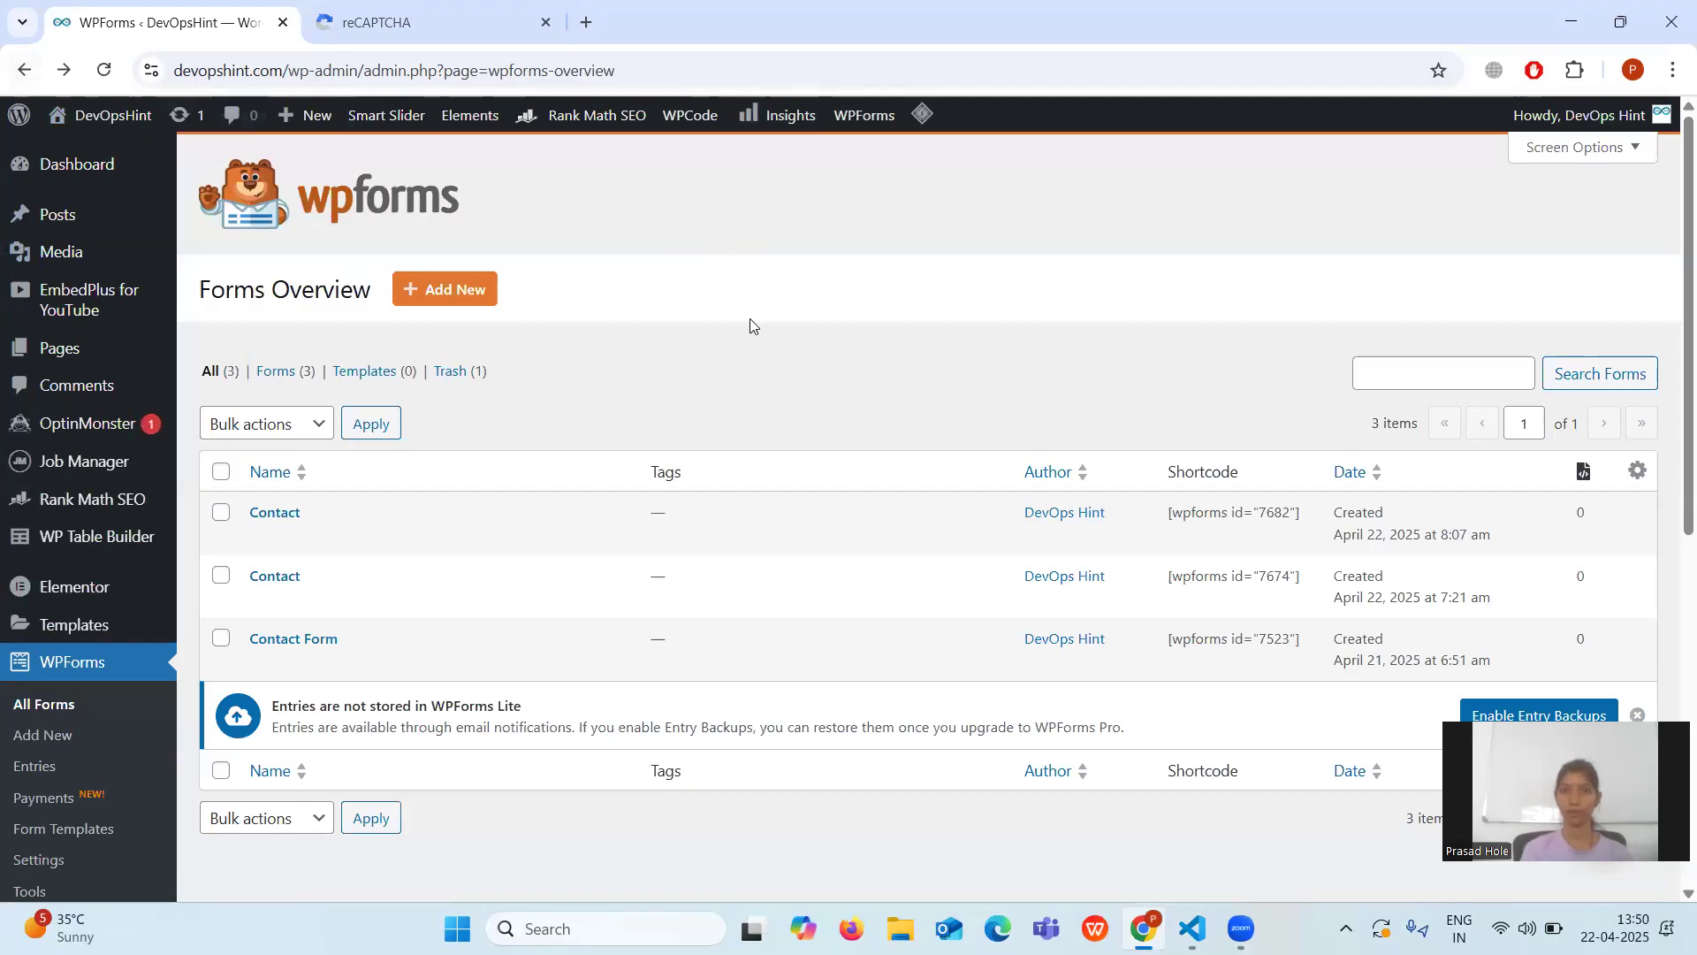
pyautogui.moveTo(275, 520)
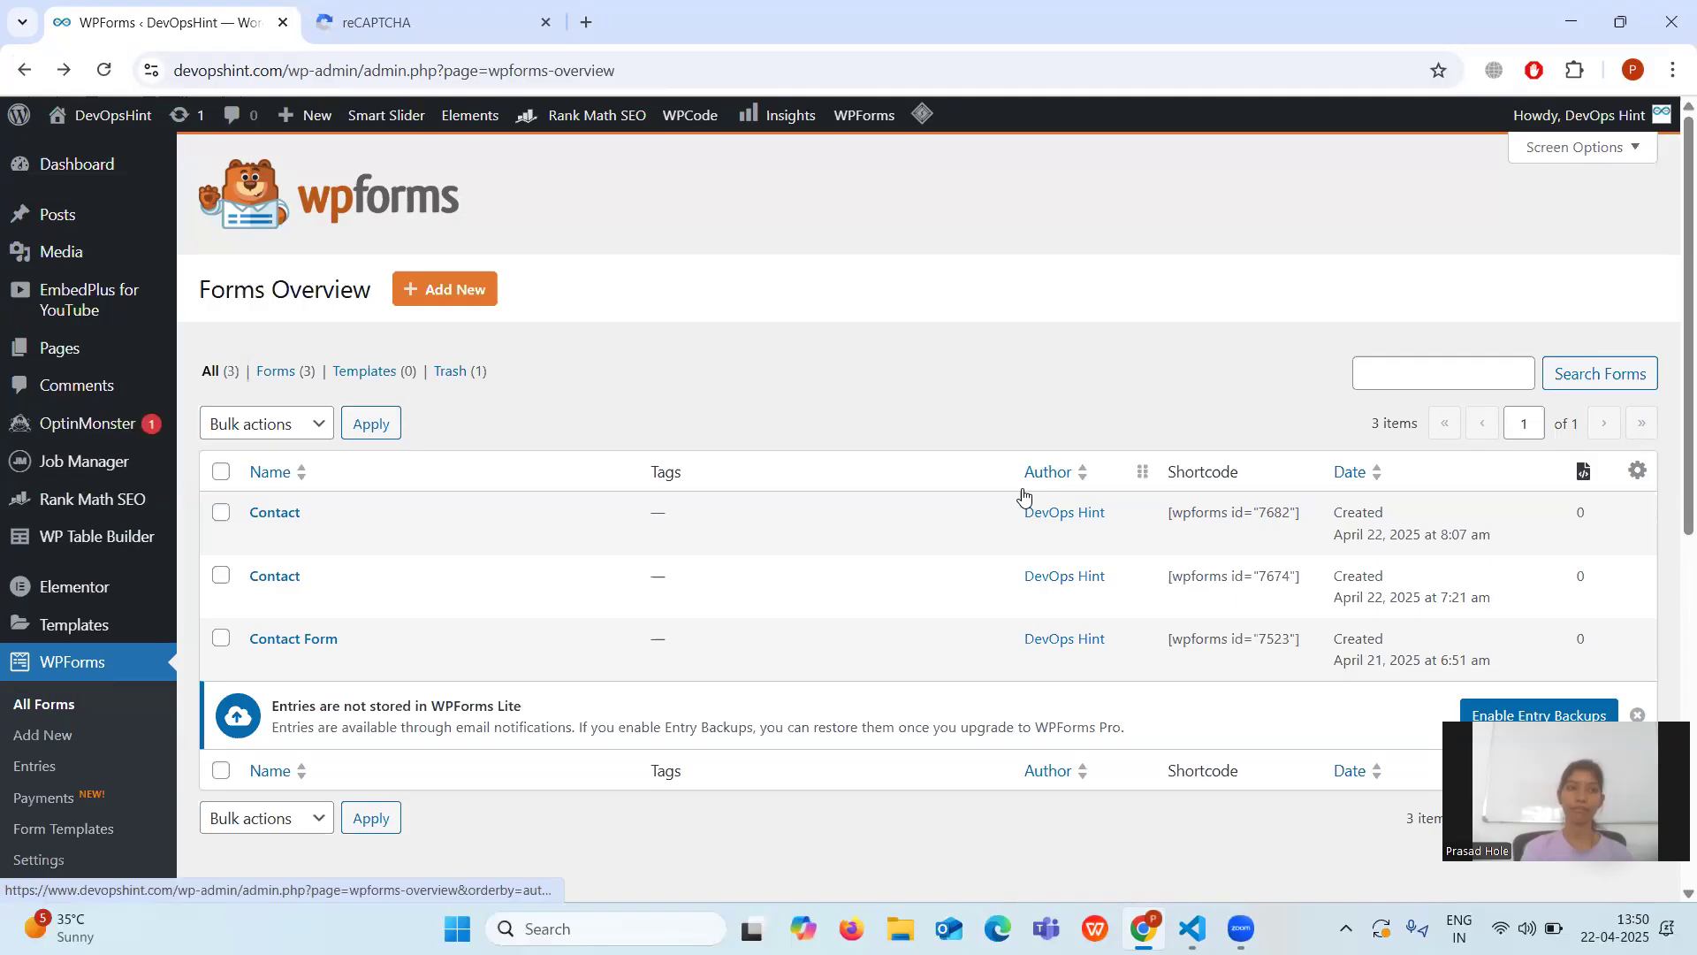
# Create a new page titled 'Contact' and insert an empty Shortcode block.
pyautogui.moveTo(67, 227)
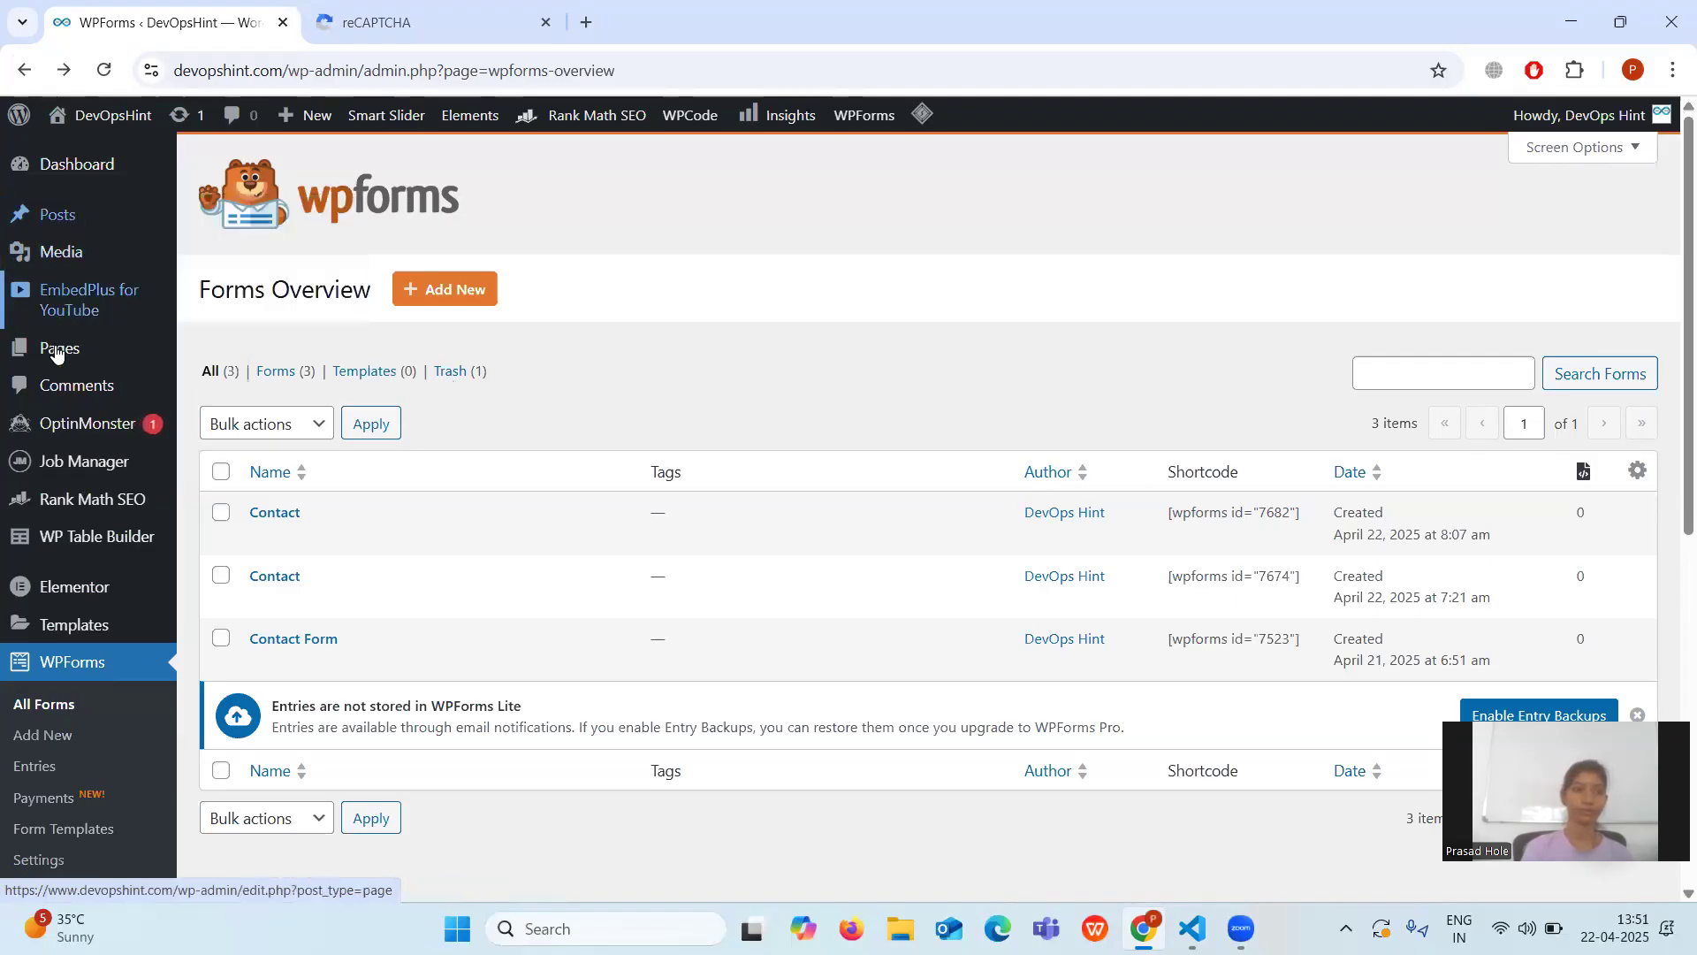
pyautogui.moveTo(141, 355)
pyautogui.click(215, 386)
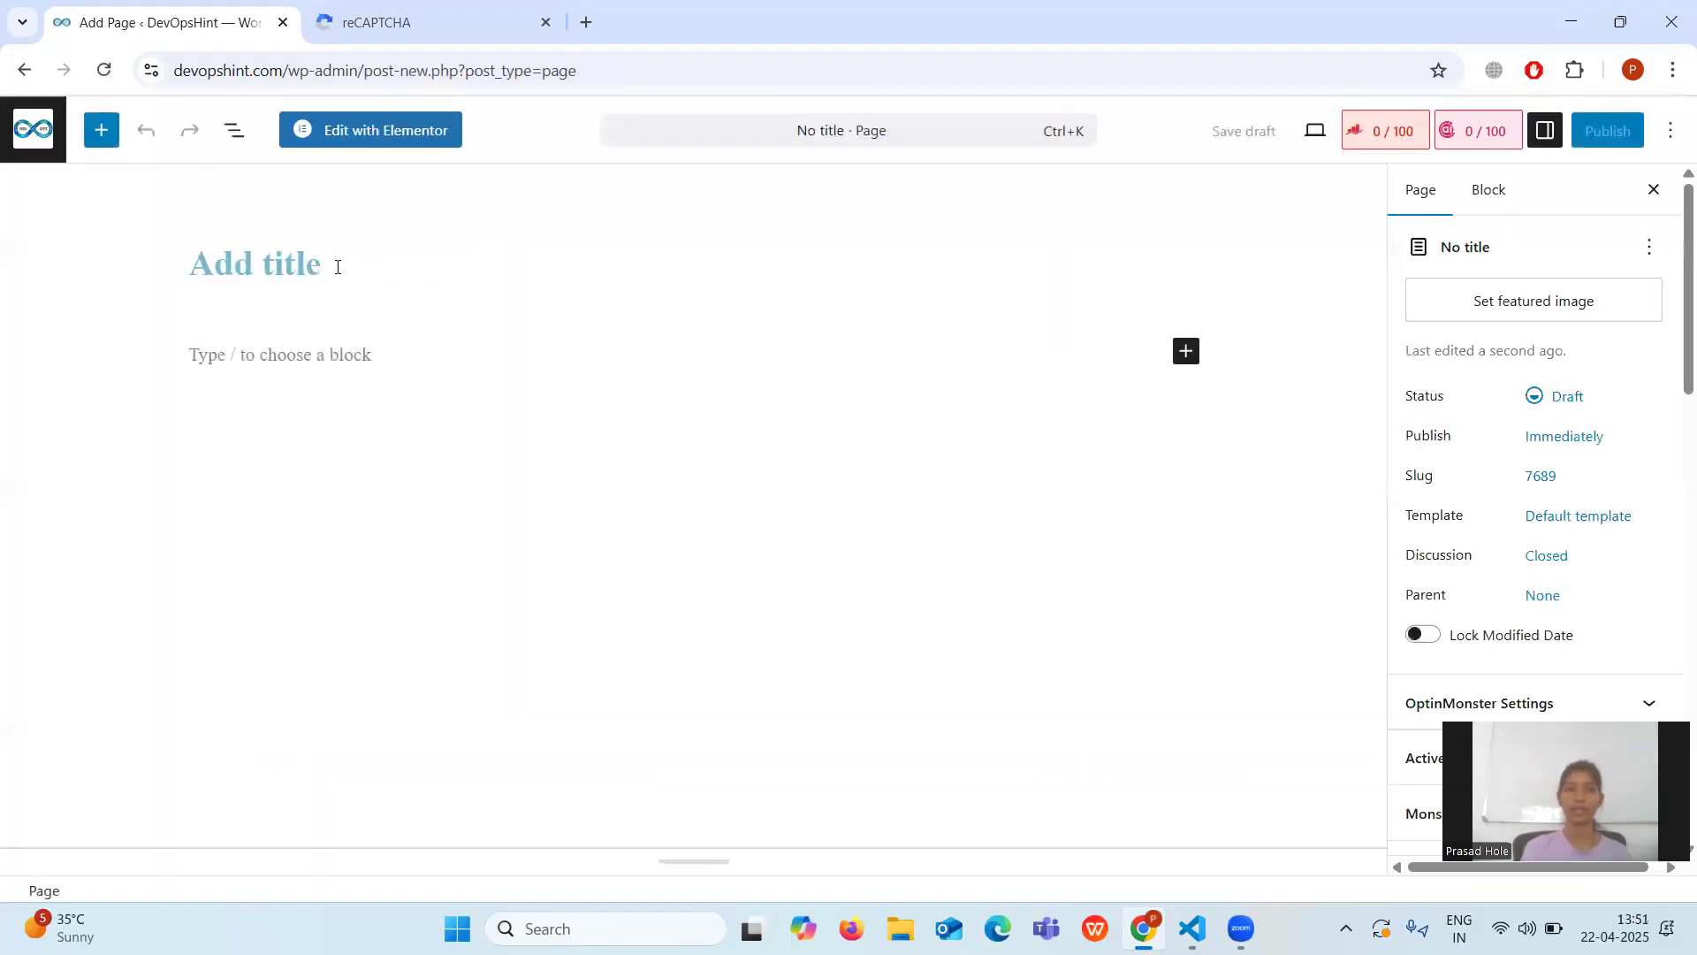
pyautogui.write('Contact')
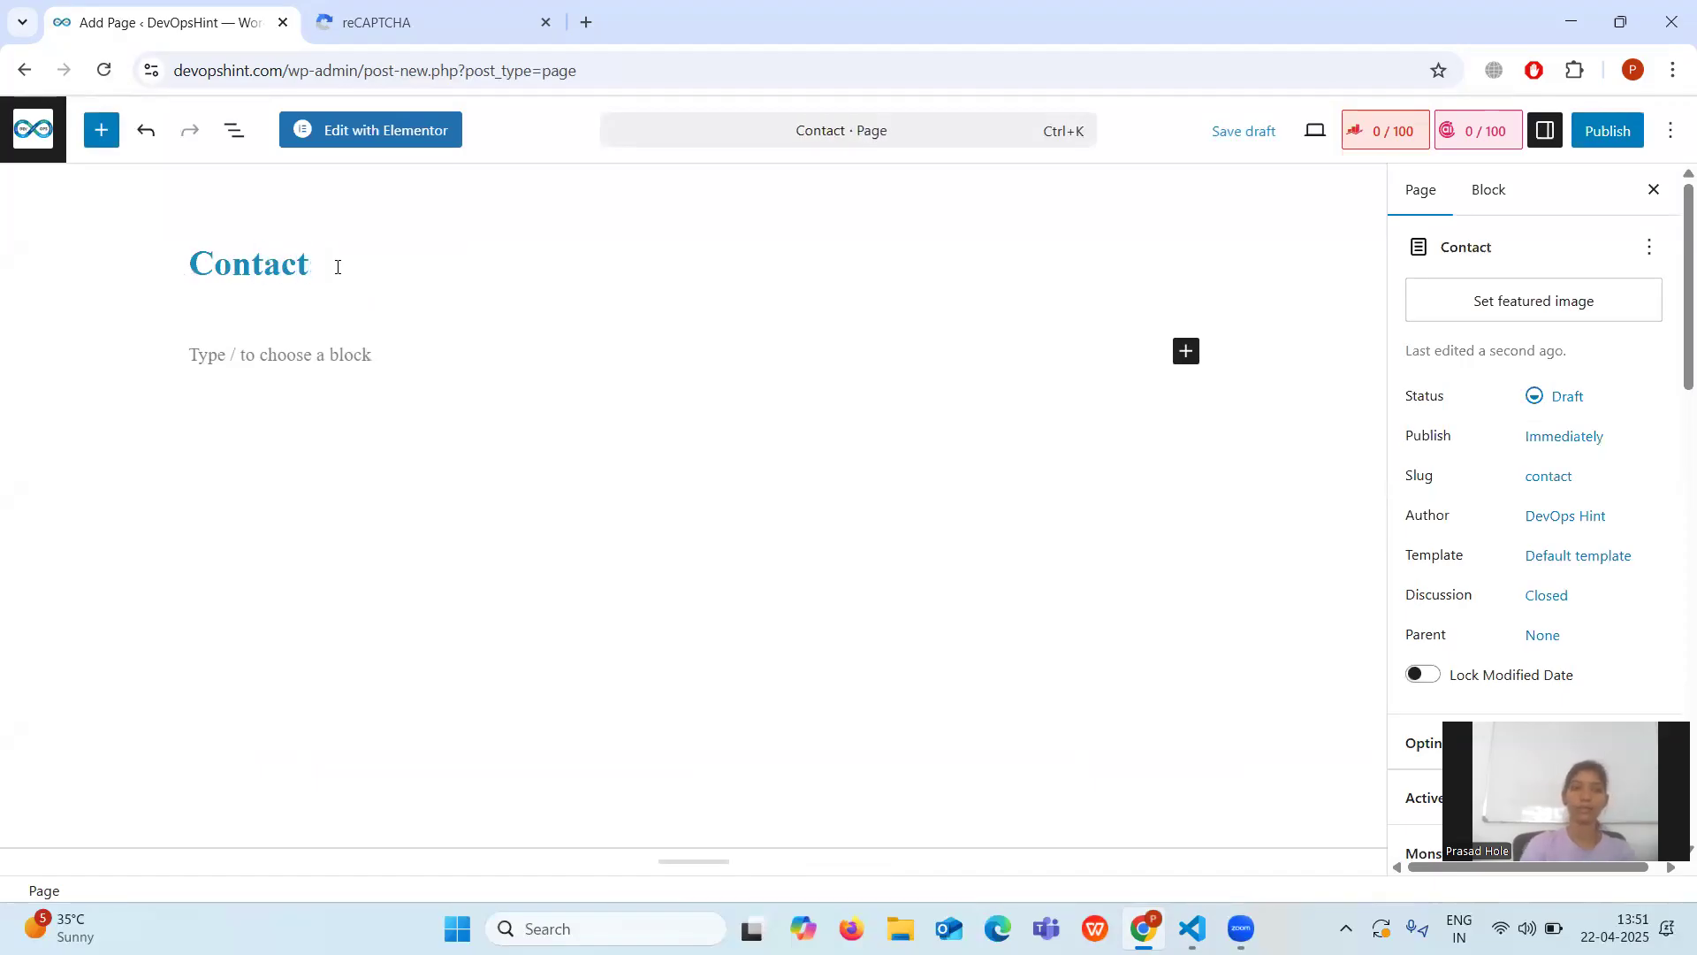
pyautogui.click(340, 351)
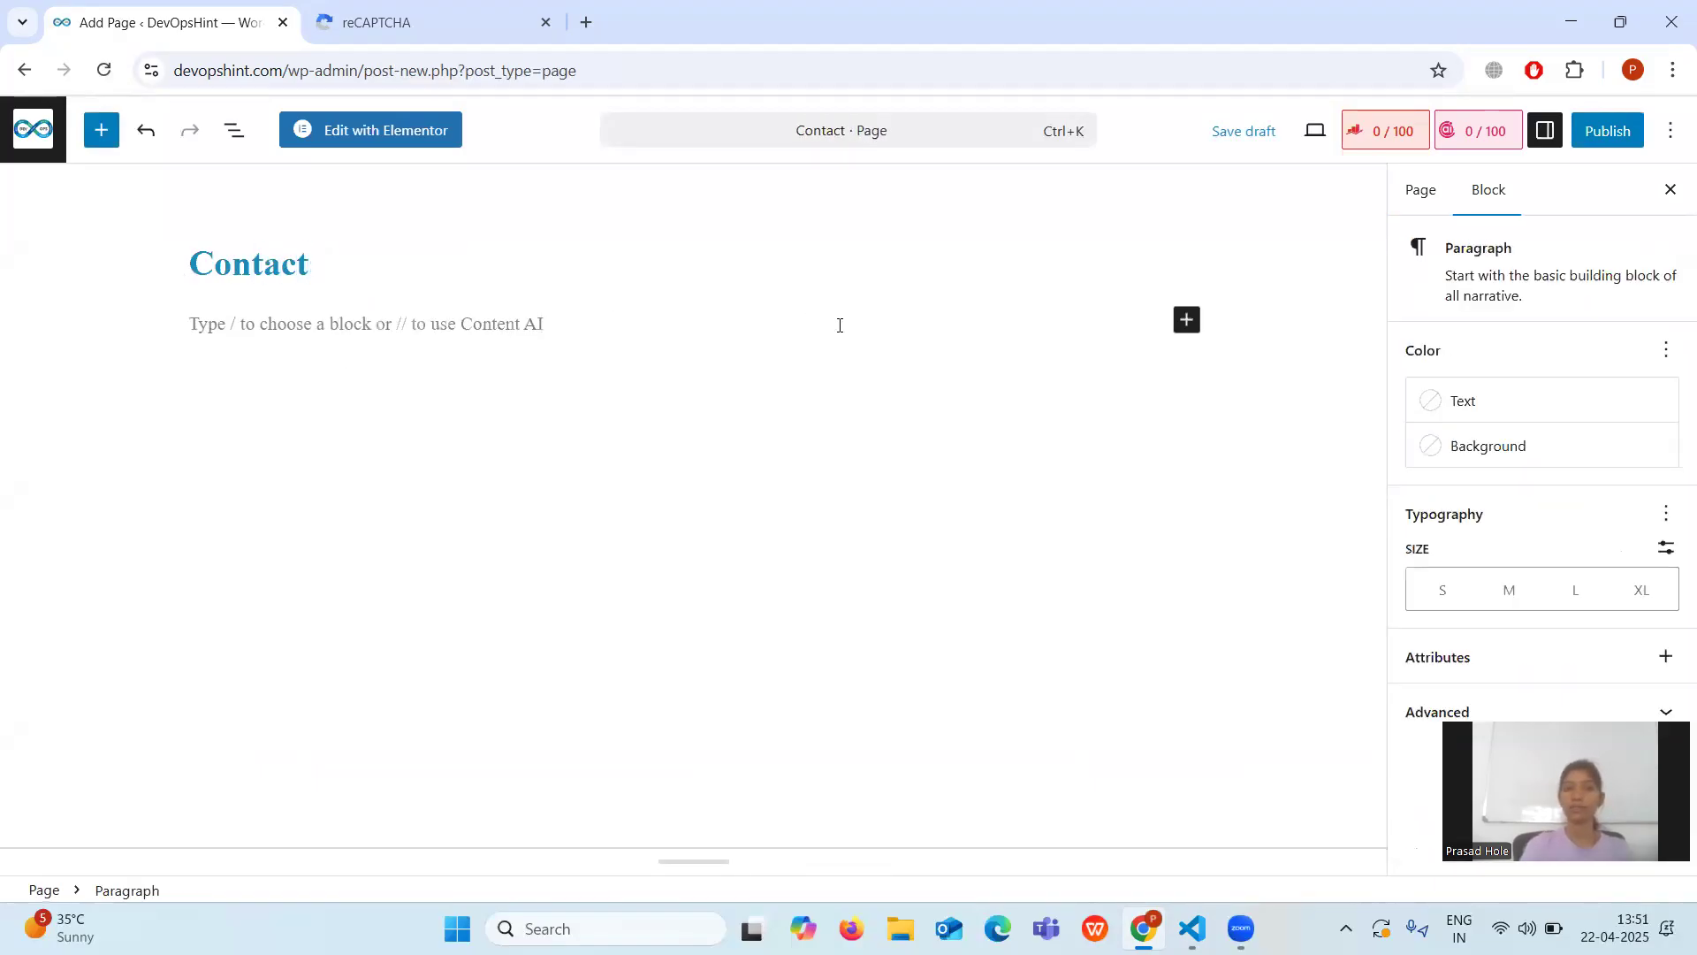
pyautogui.click(1185, 328)
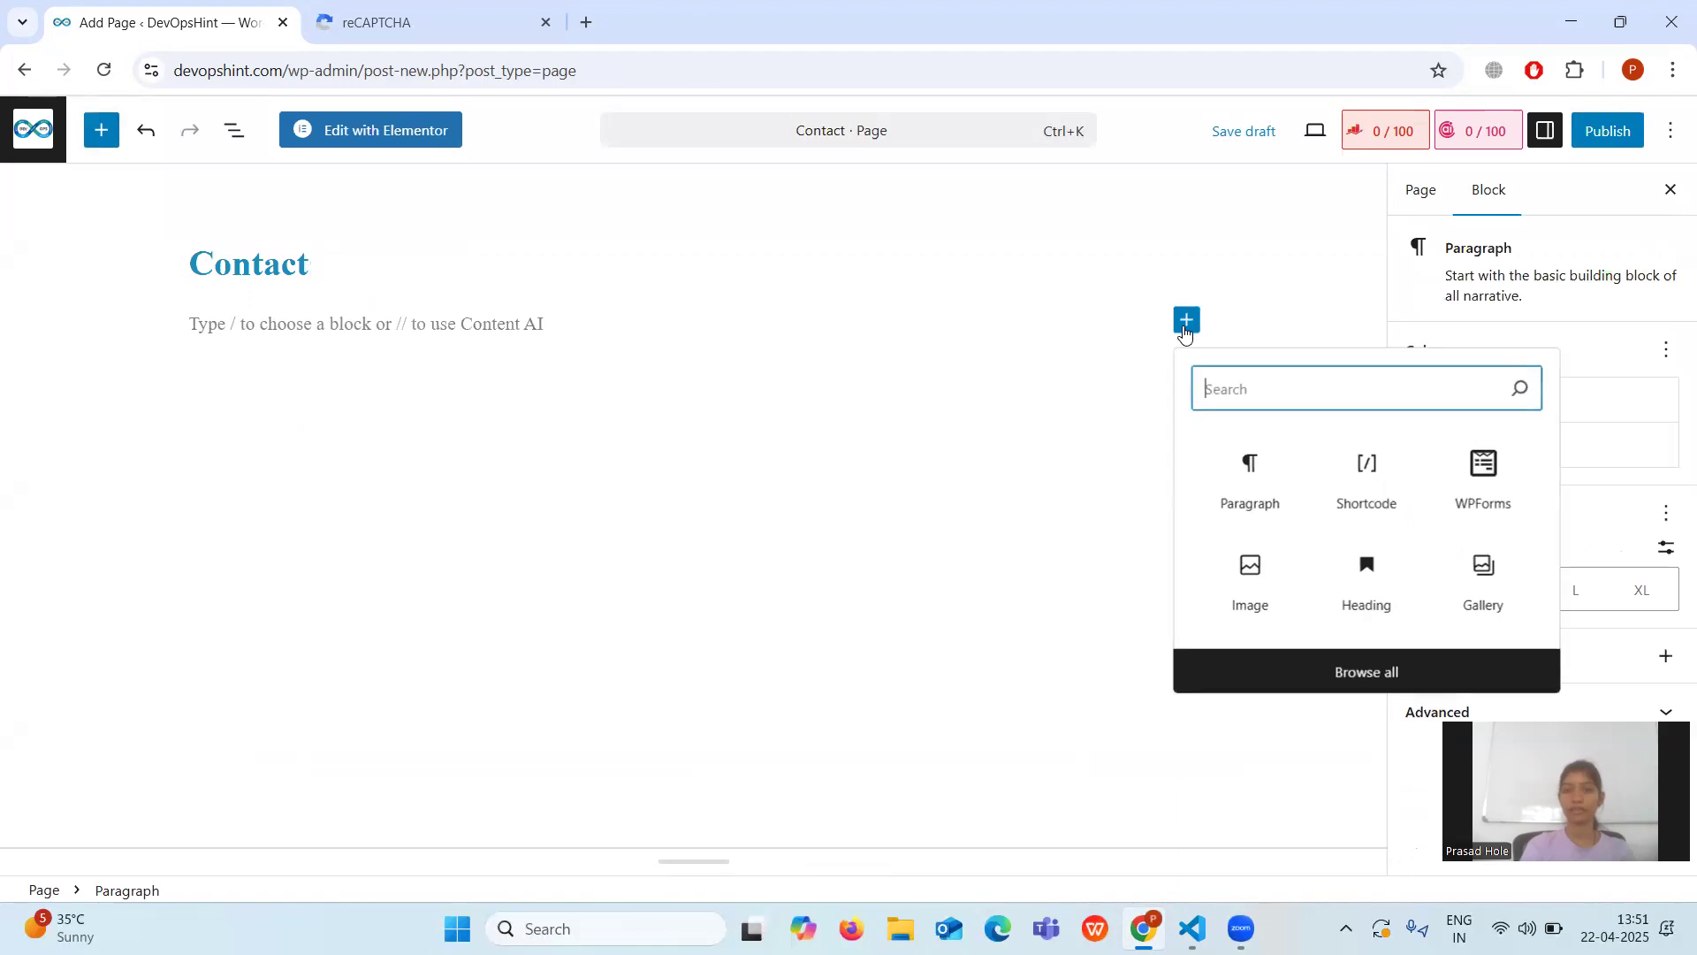
pyautogui.write('shortci')
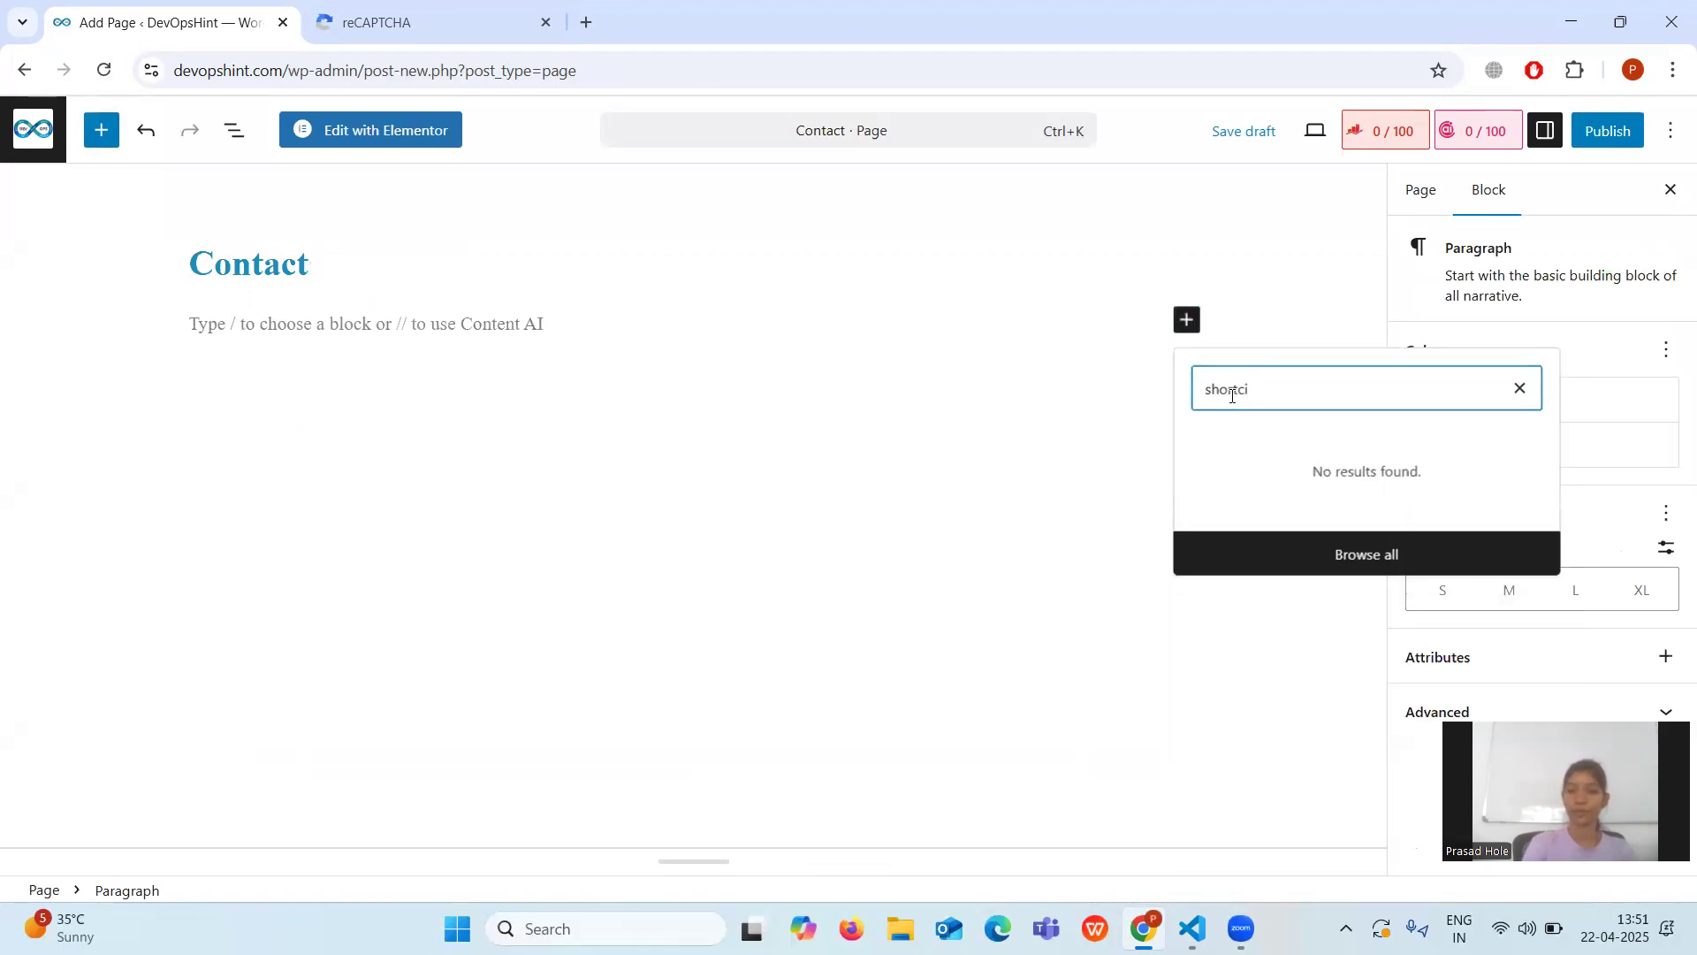
pyautogui.press('BackSpace')
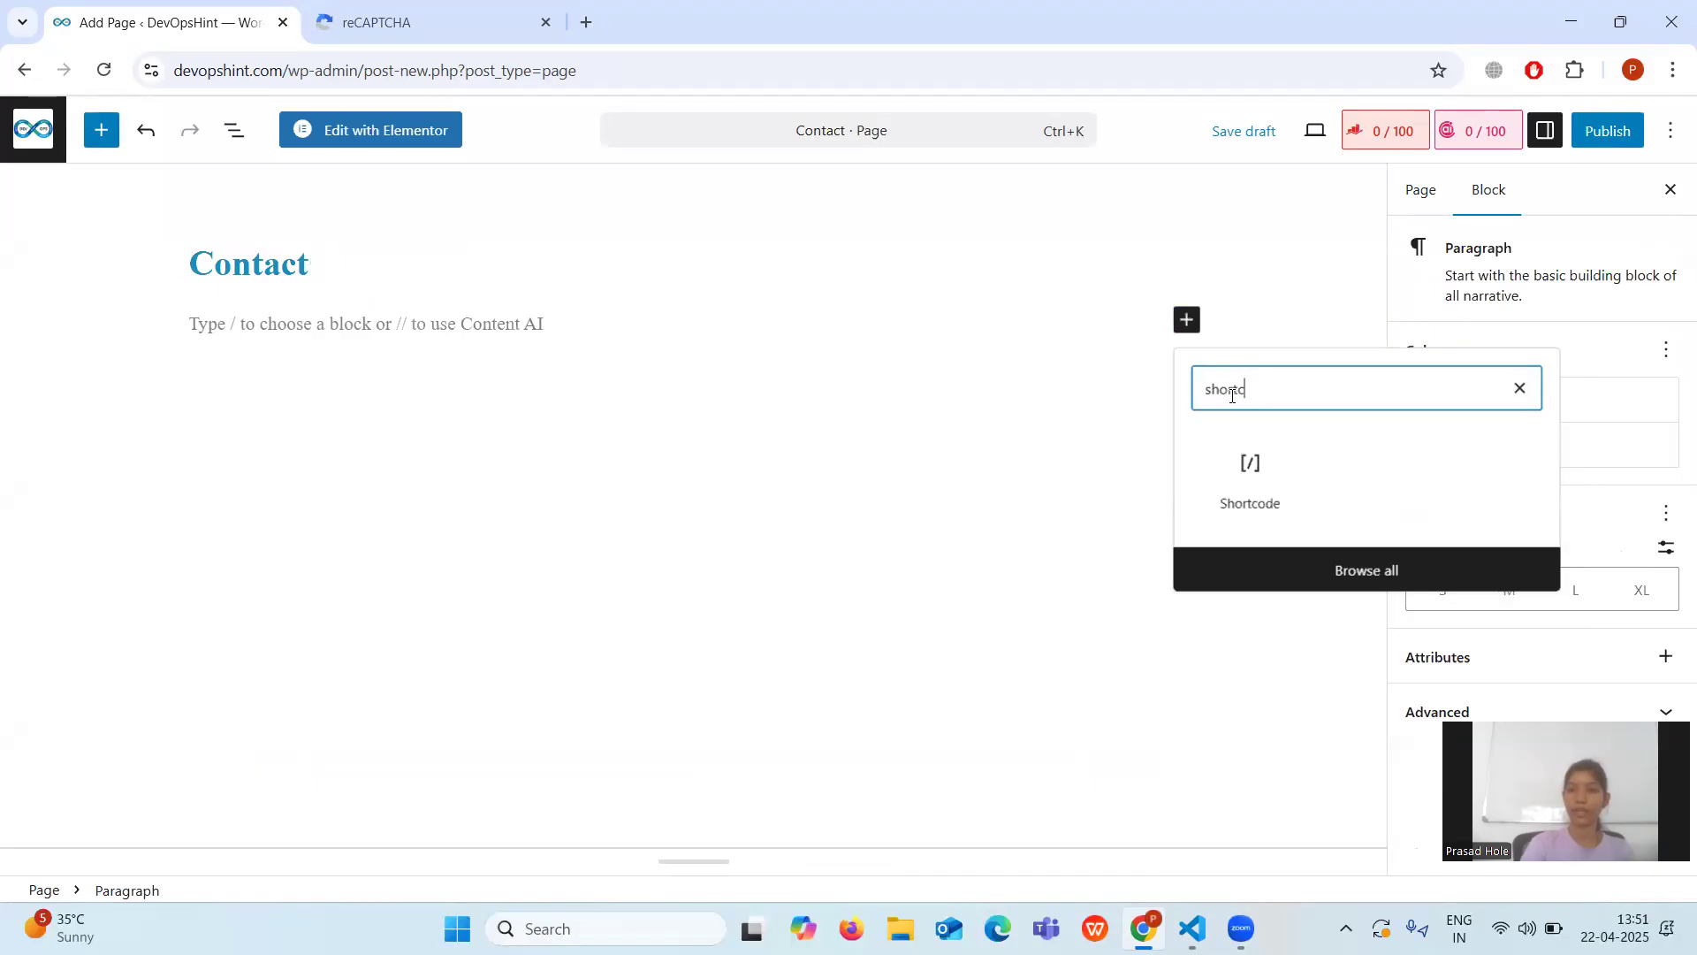
pyautogui.click(1253, 482)
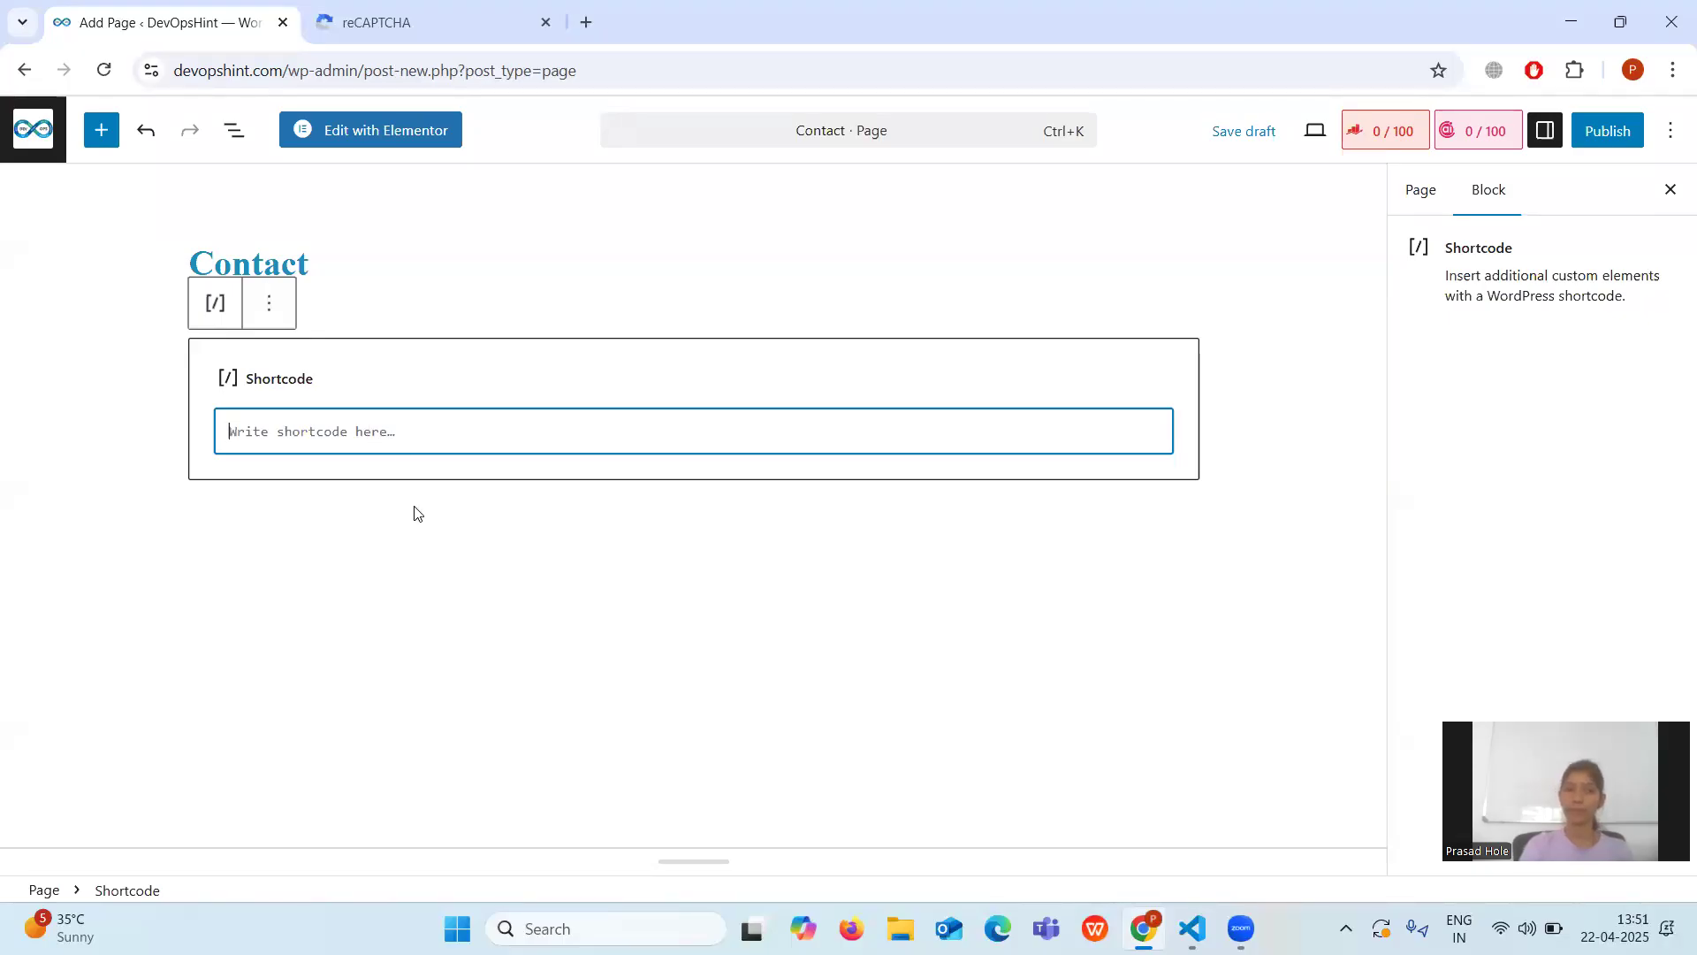
pyautogui.press('BackSpace')
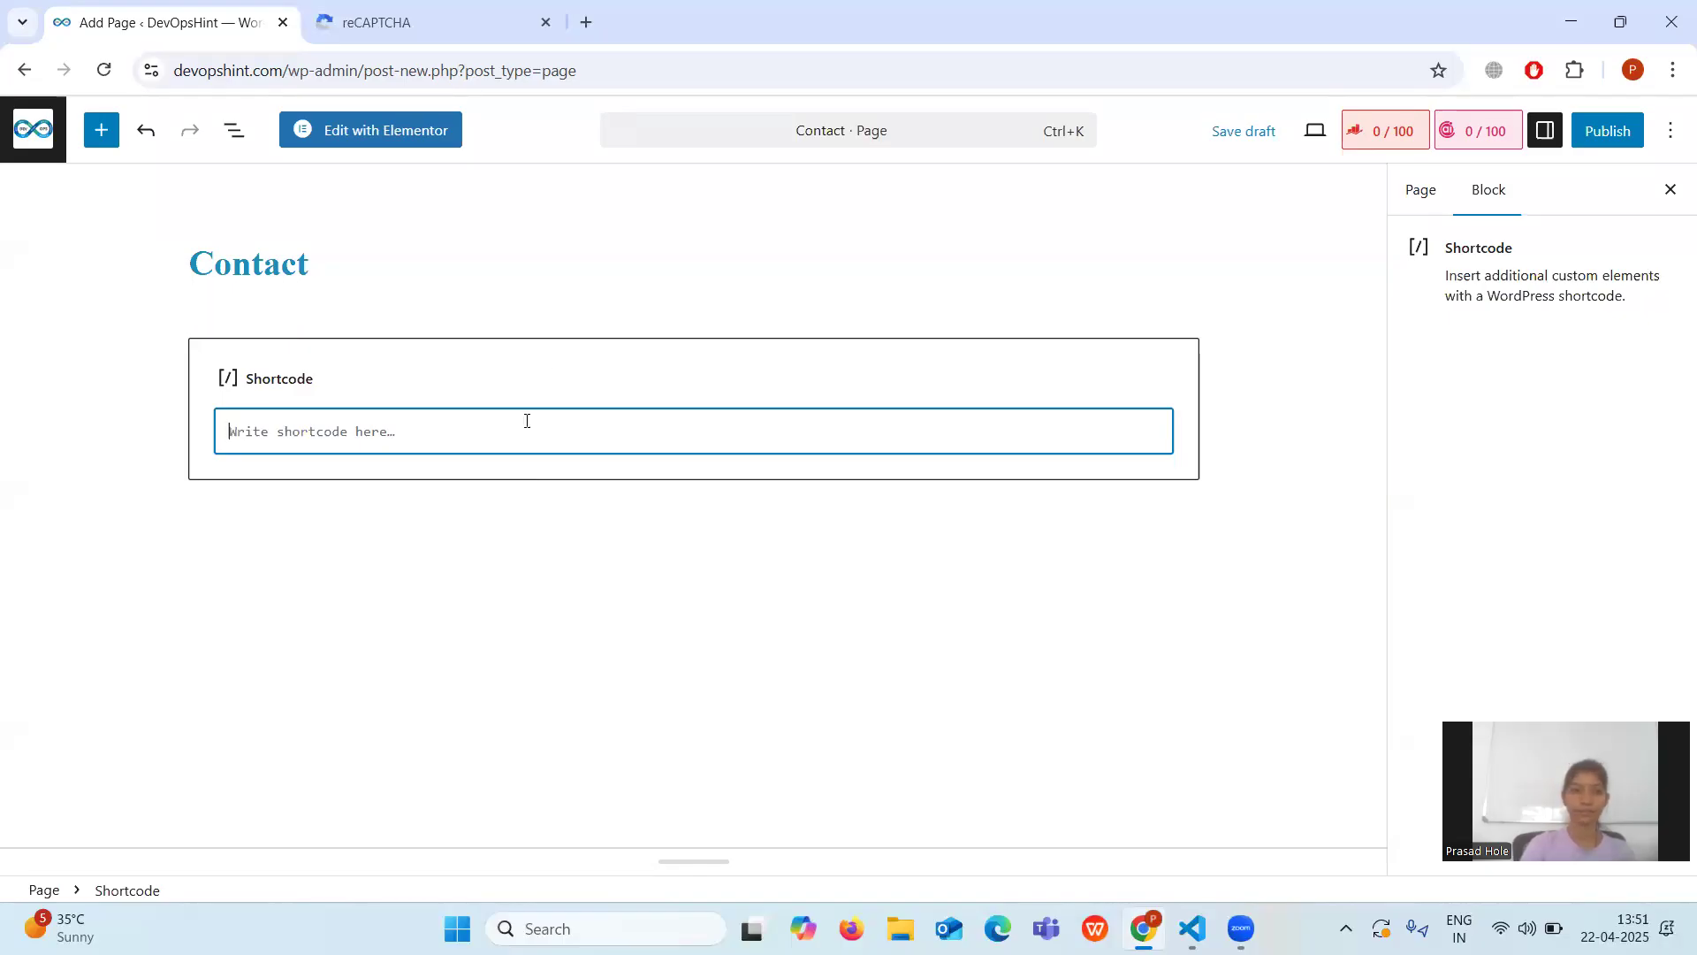
# Select the Shortcode block and open its toolbar's three-dot Options menu.
pyautogui.click(548, 356)
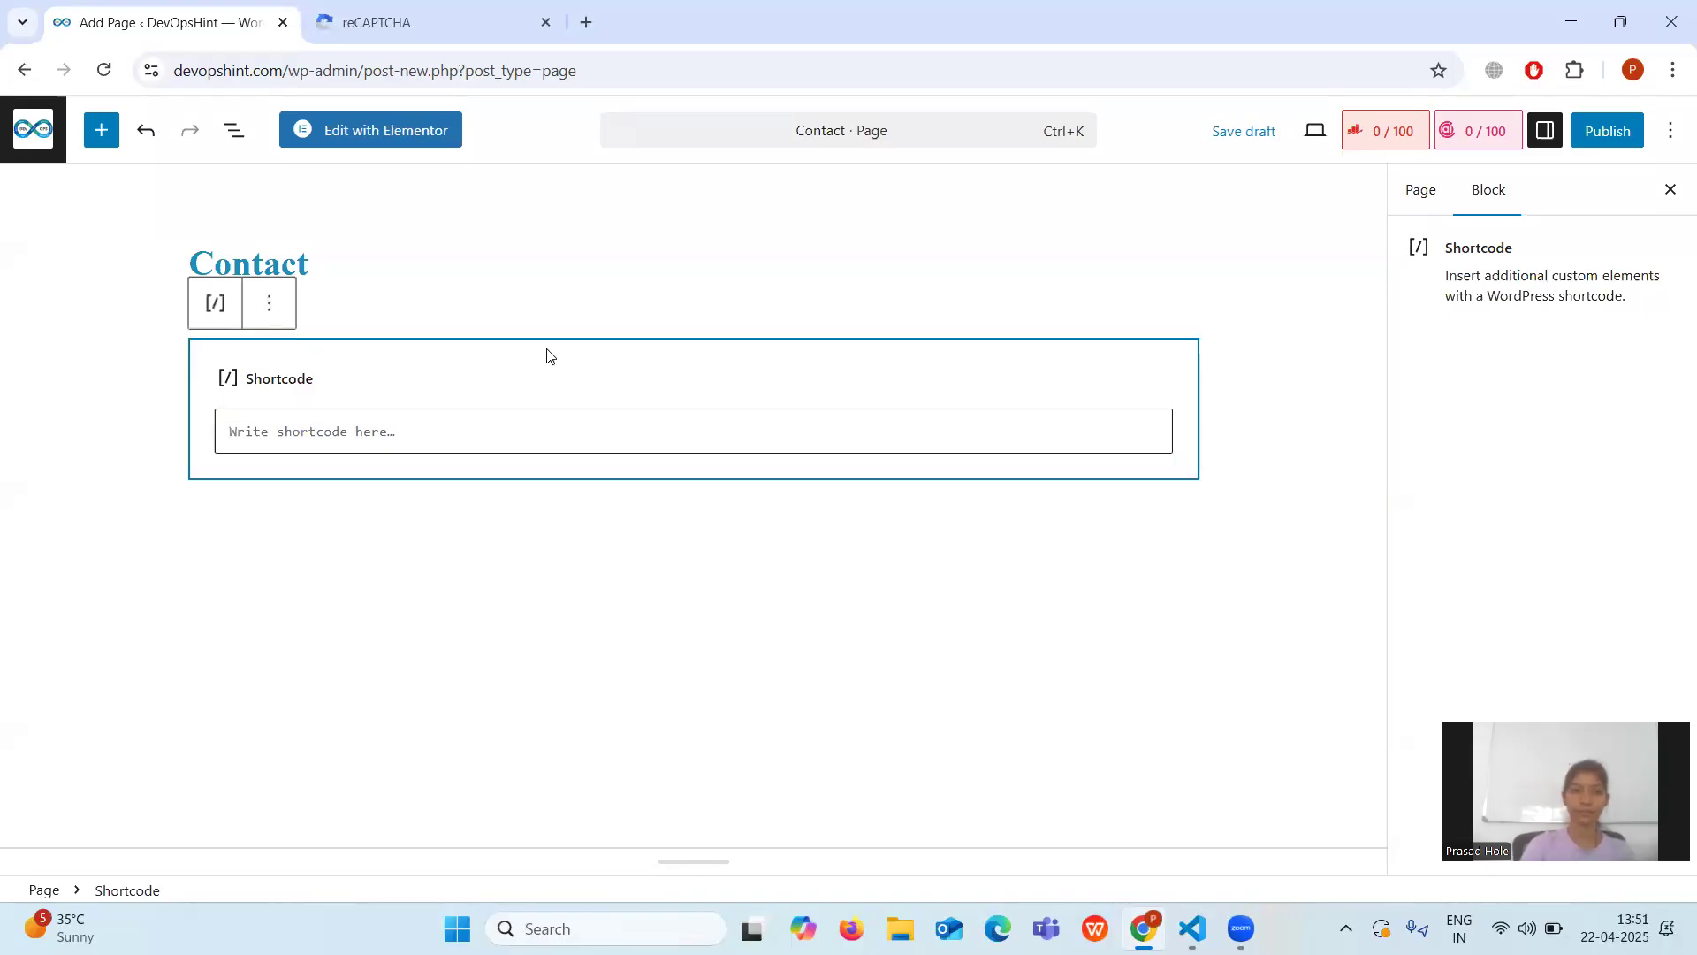
pyautogui.rightClick(267, 305)
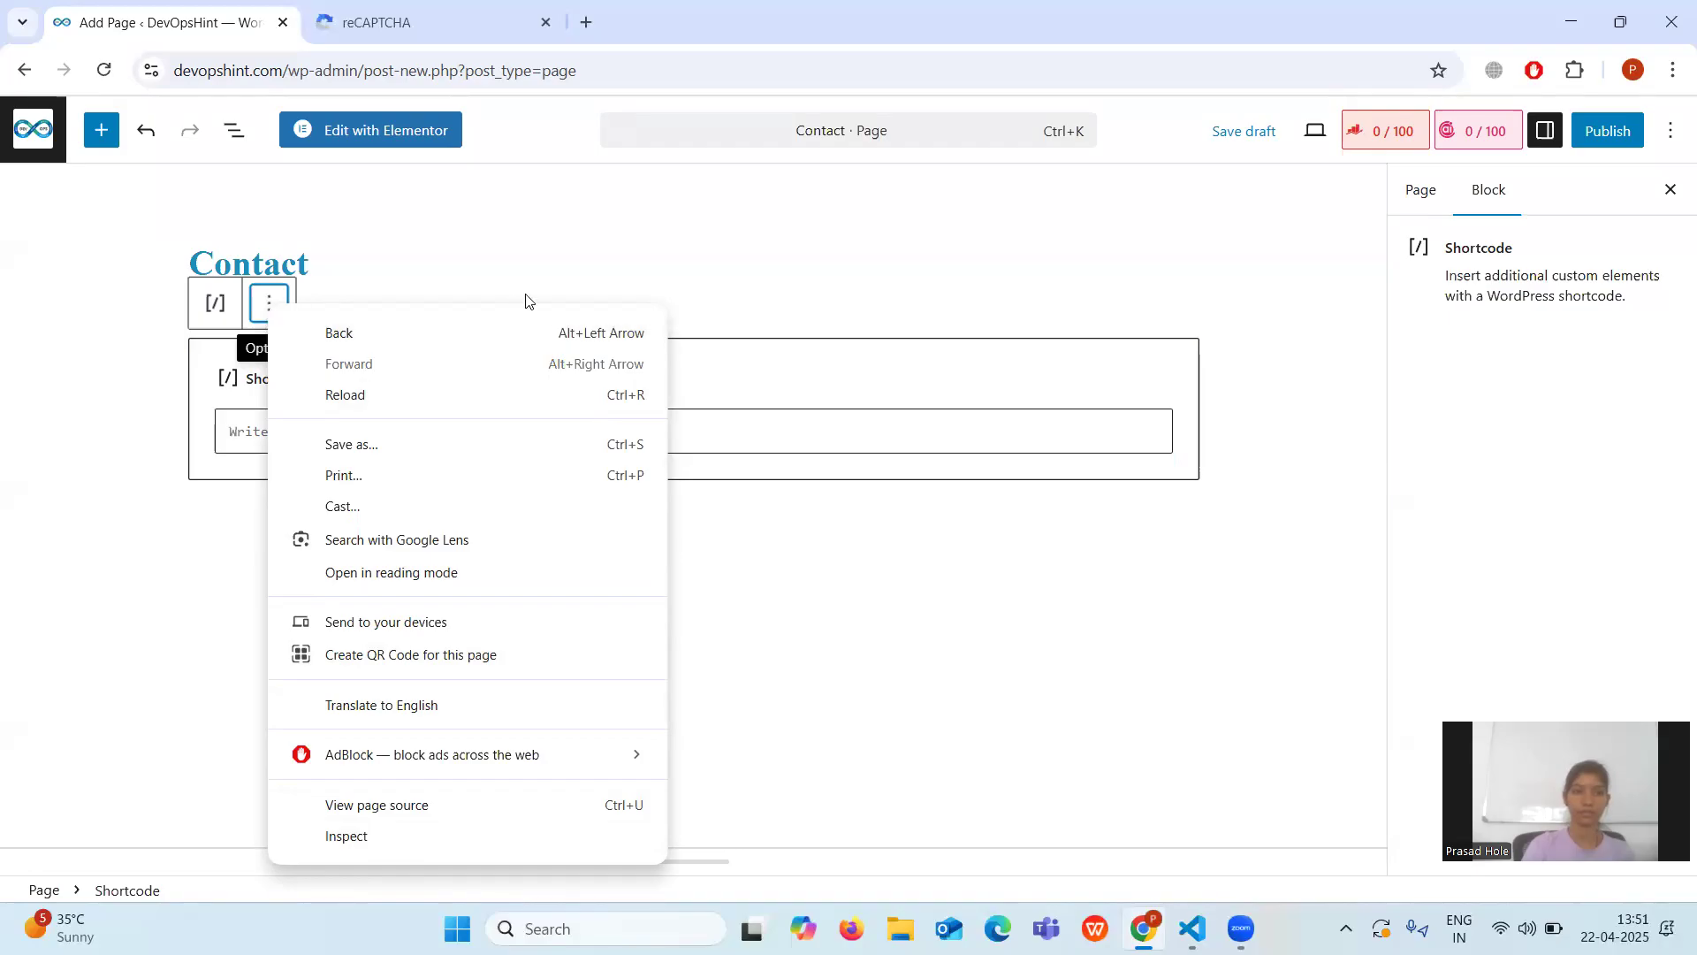
pyautogui.click(548, 267)
pyautogui.click(440, 375)
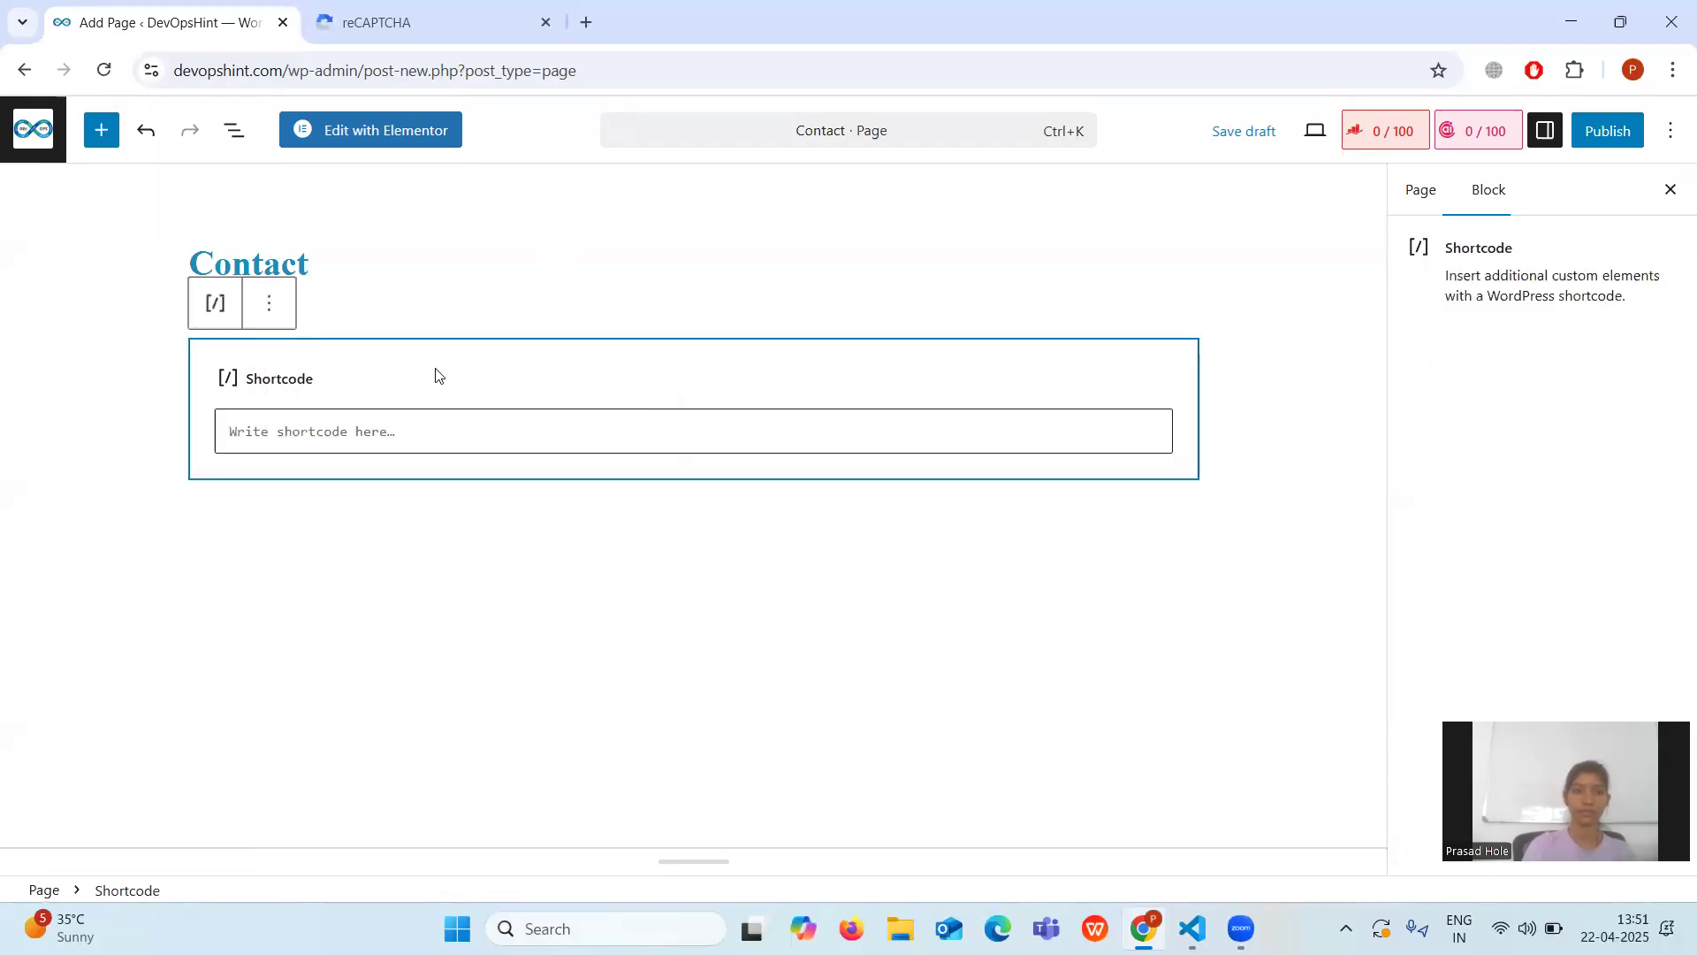
pyautogui.rightClick(439, 375)
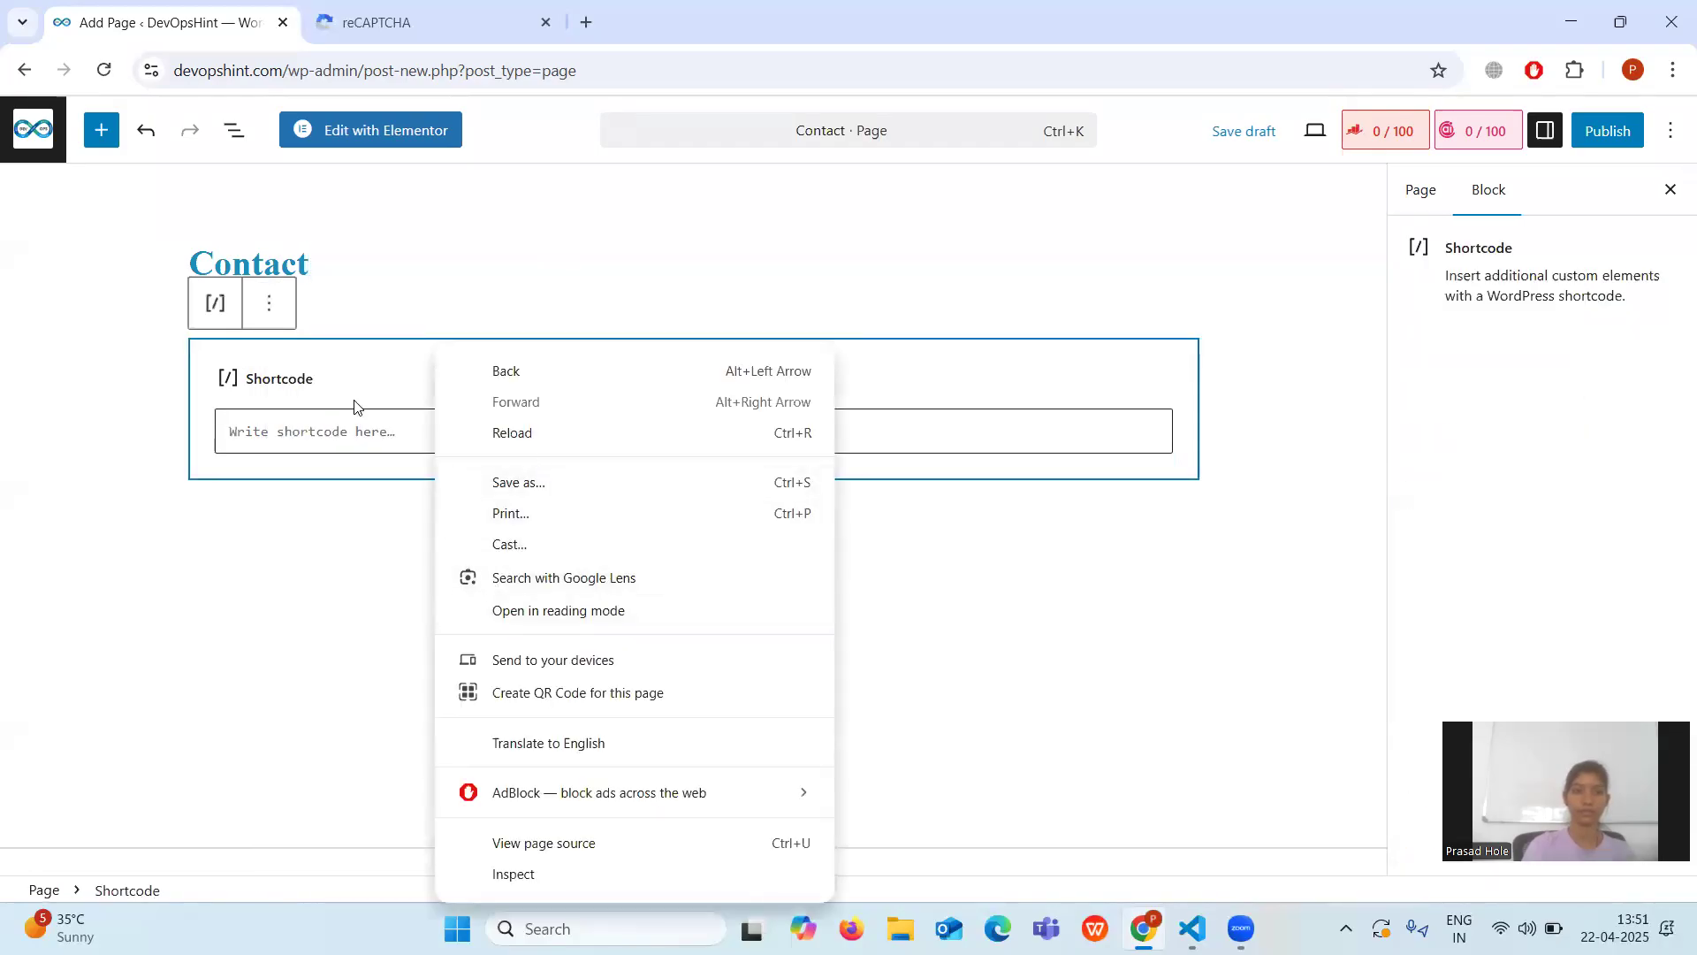
pyautogui.click(334, 386)
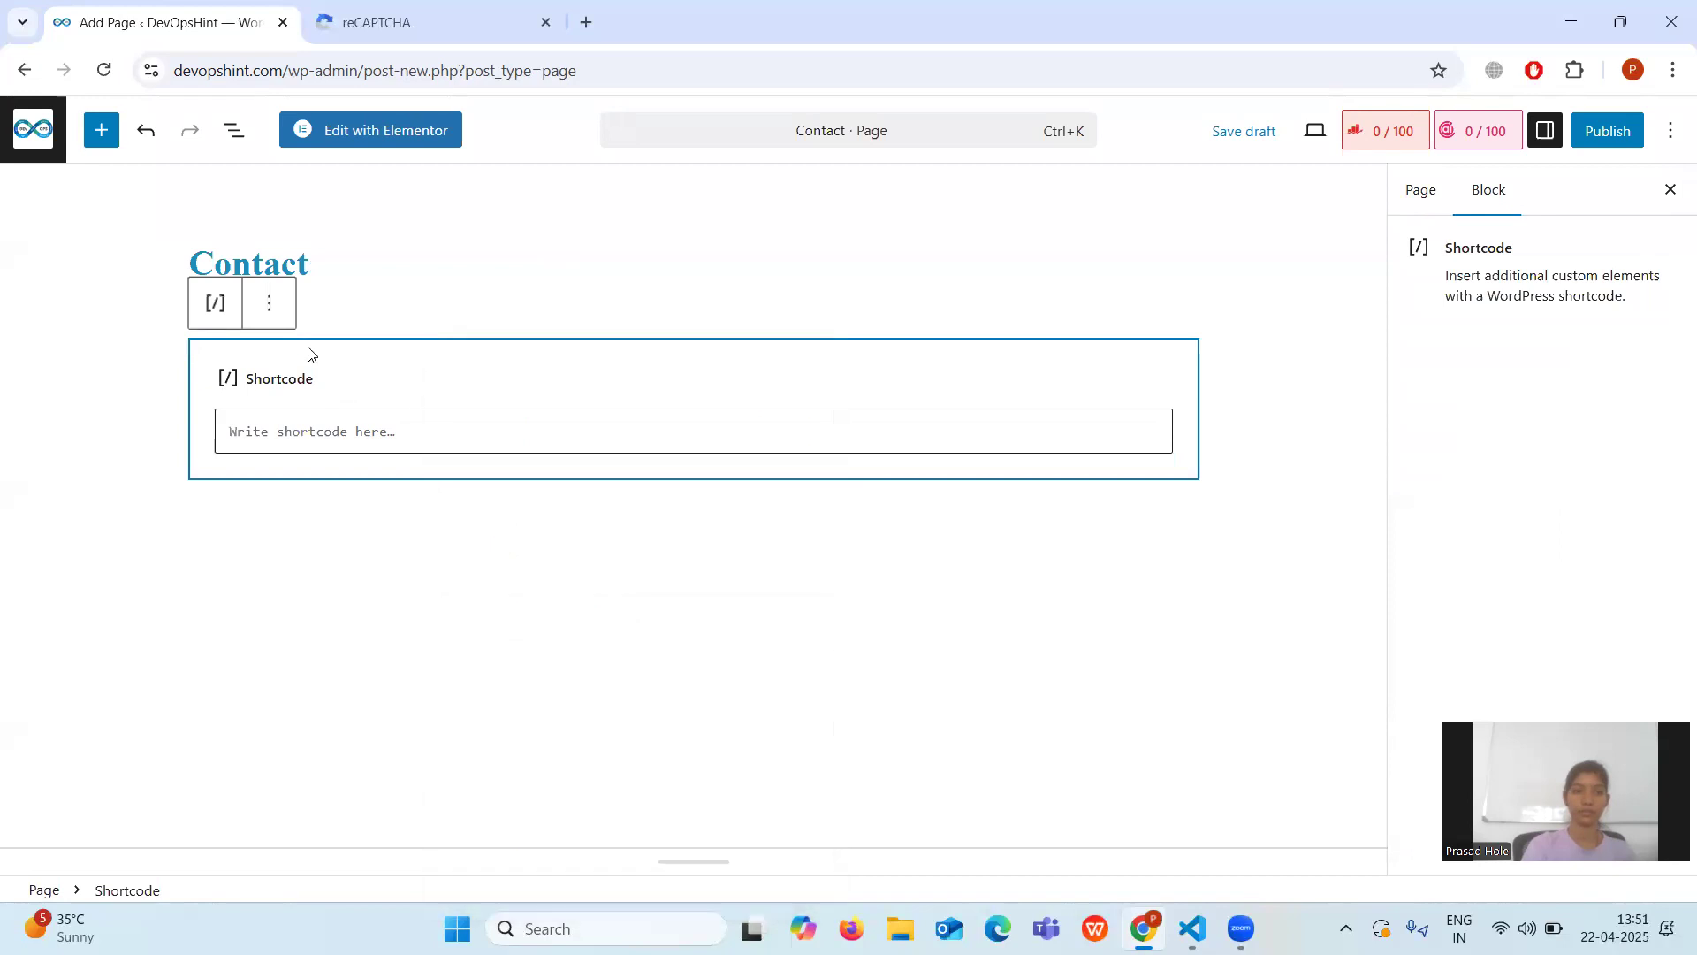
pyautogui.click(270, 305)
pyautogui.click(270, 305)
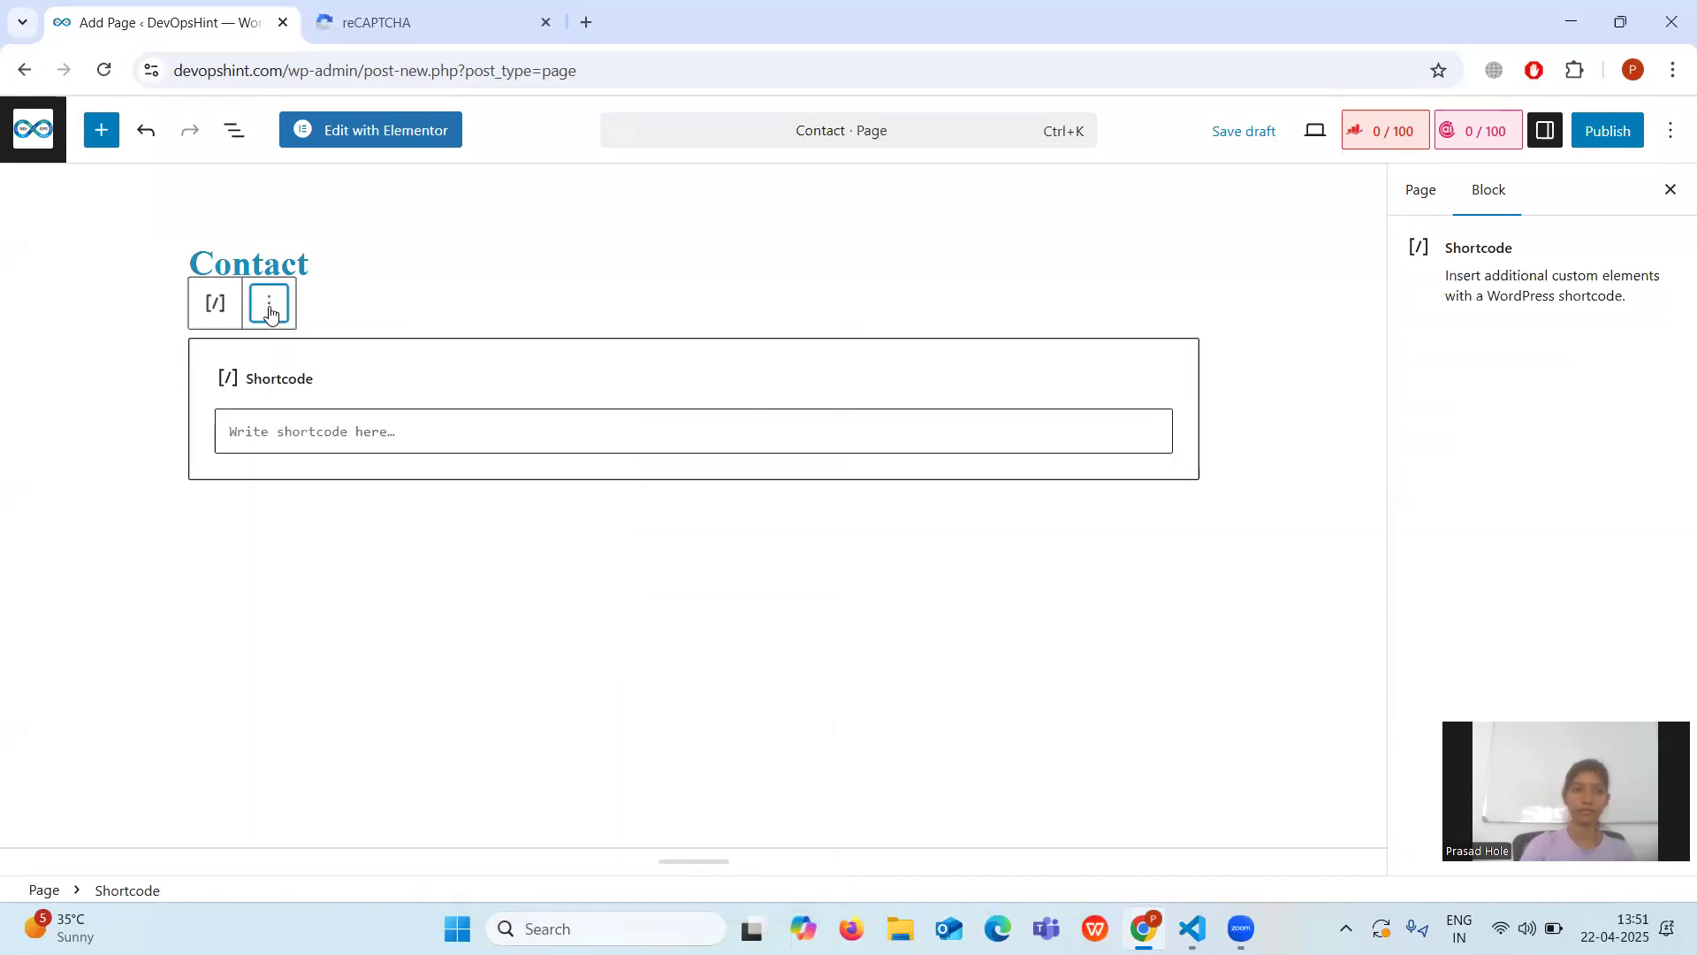
pyautogui.click(269, 305)
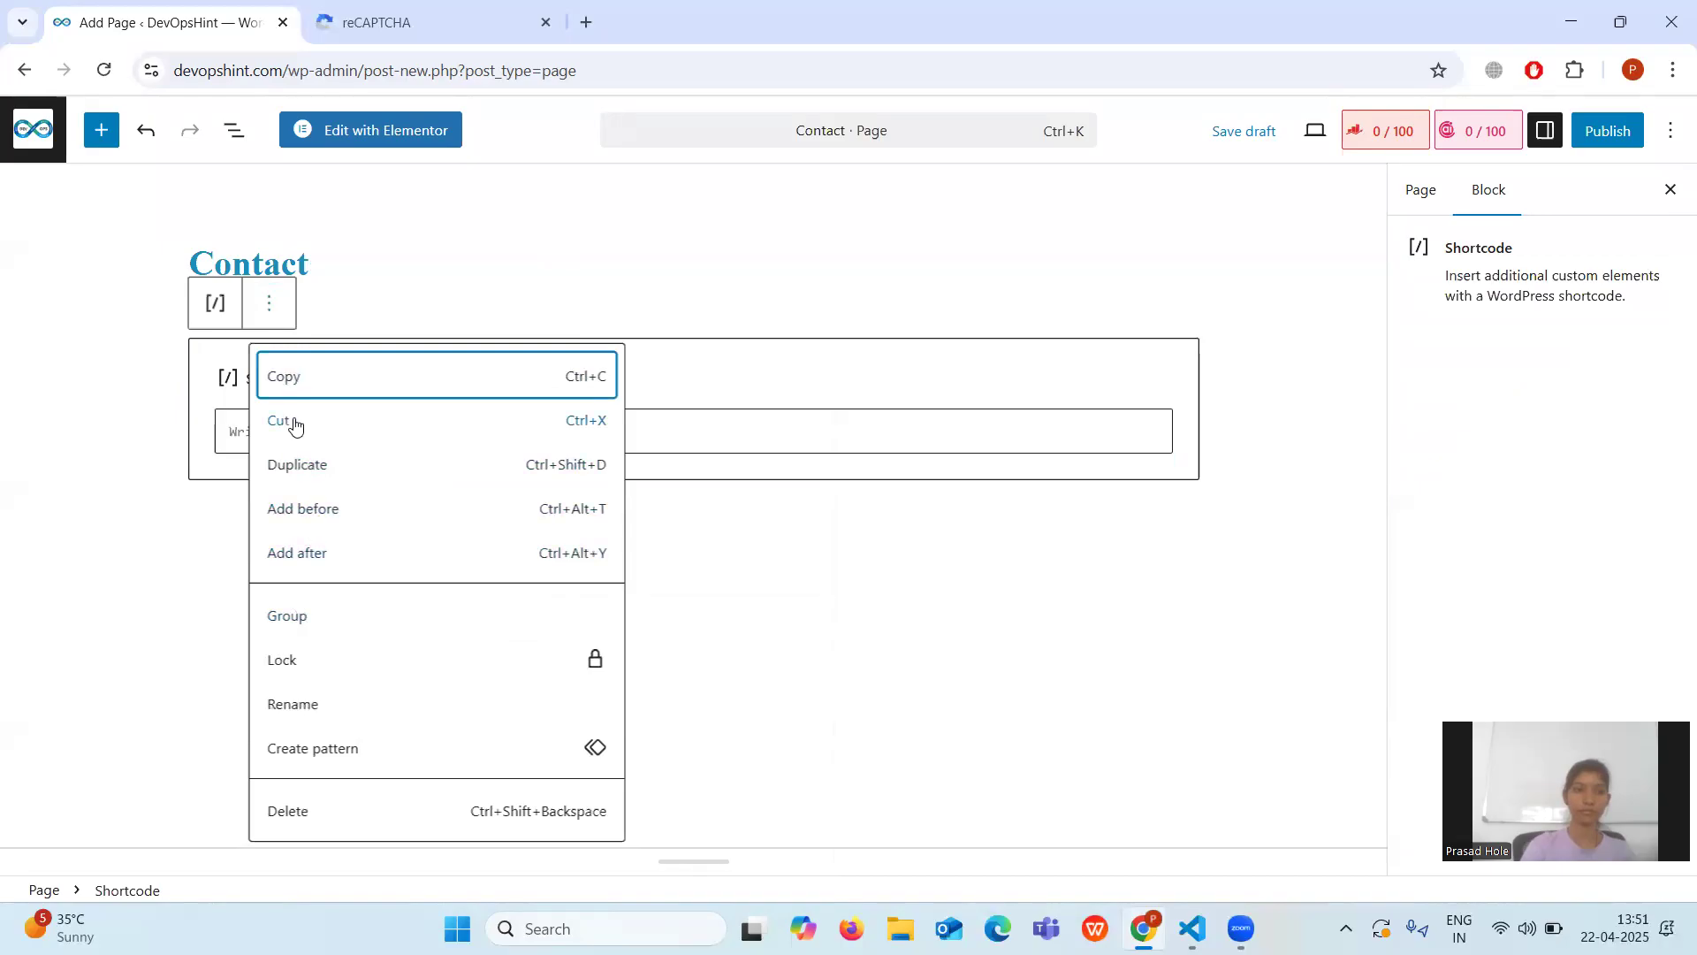
# Delete the empty Shortcode block and insert a WPForms block found by searching 'WP form'.
pyautogui.click(289, 806)
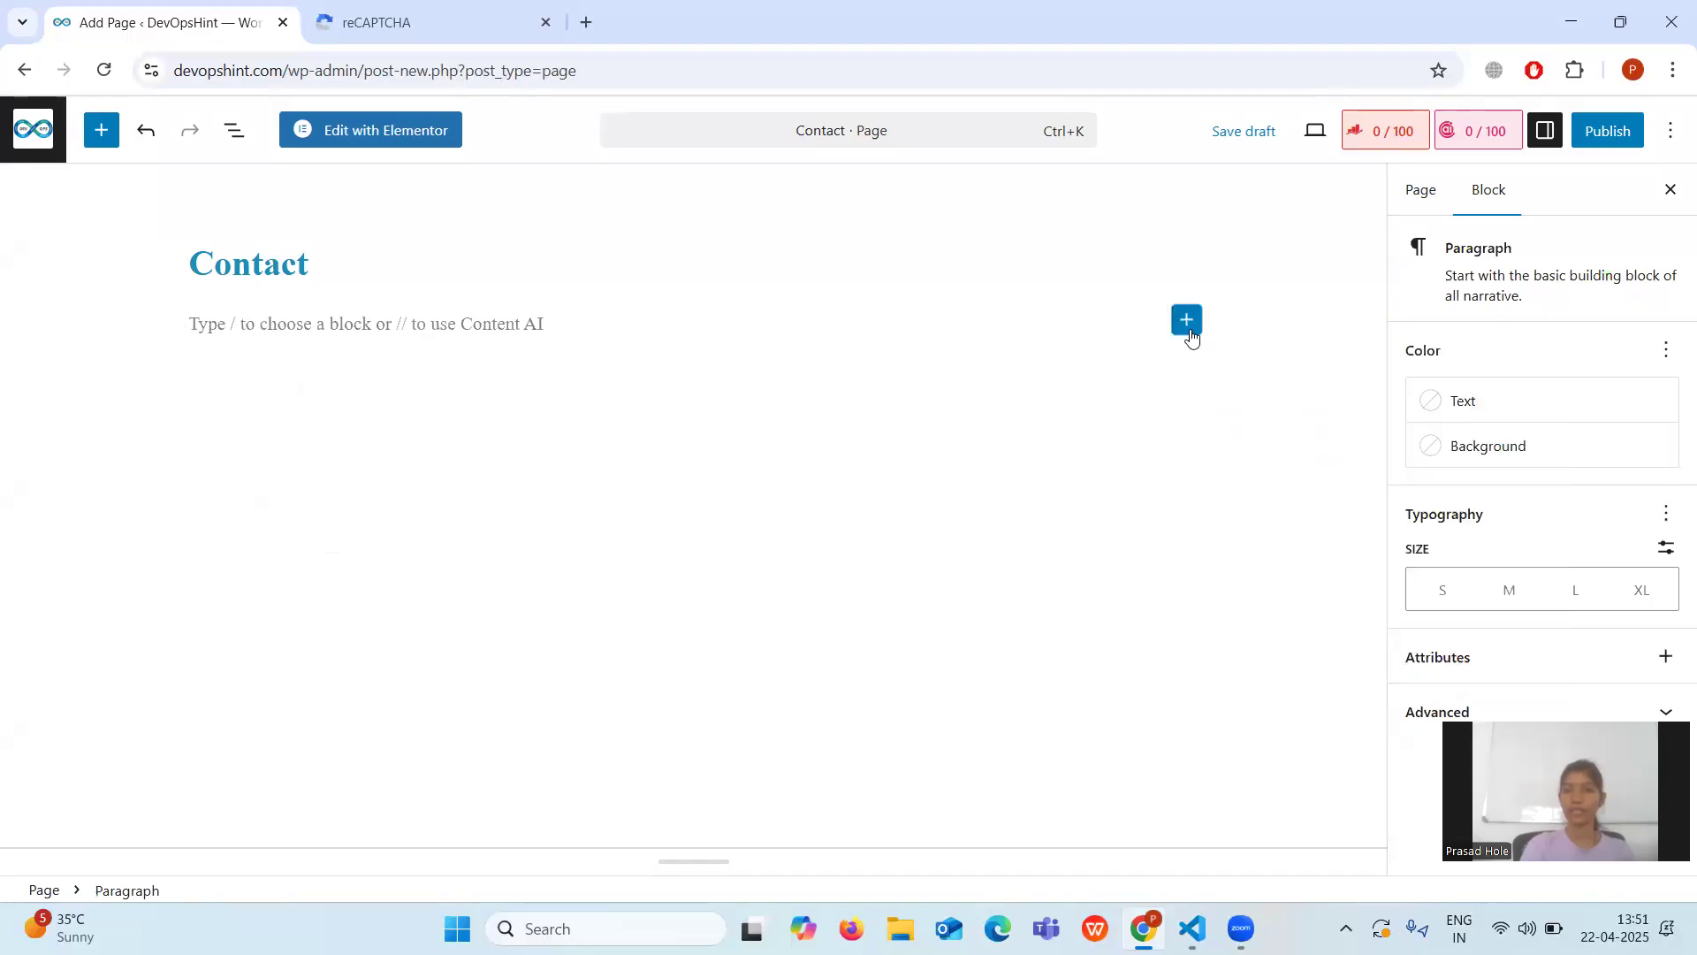
pyautogui.click(1189, 329)
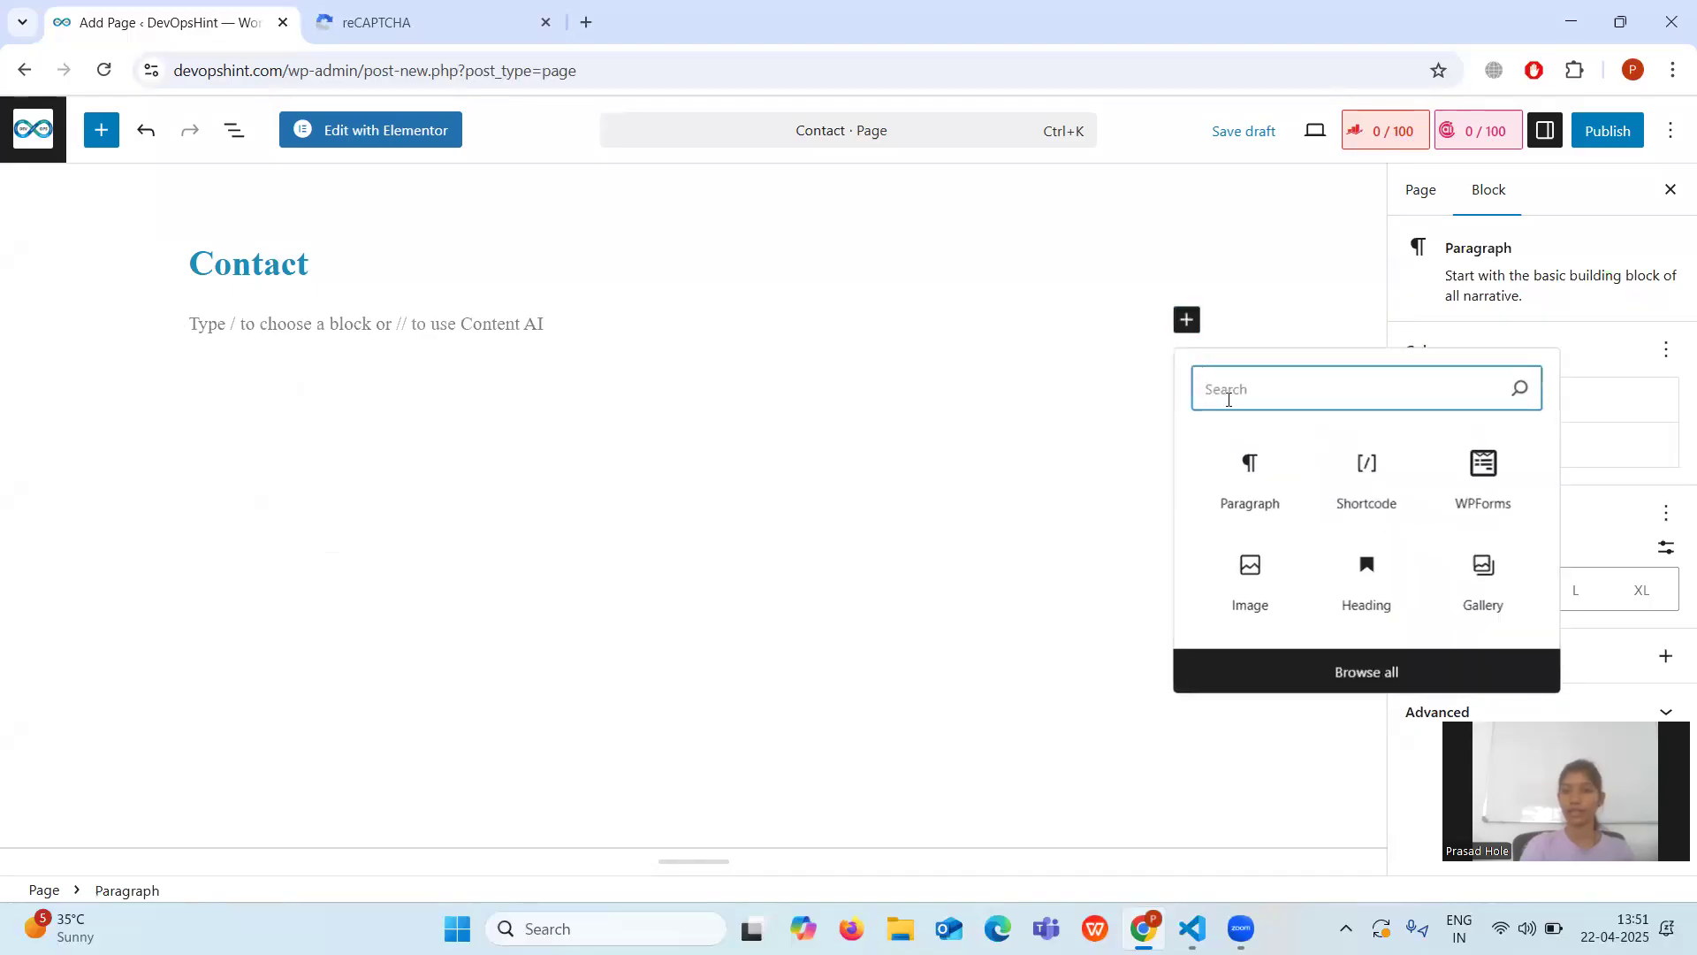
pyautogui.write('W')
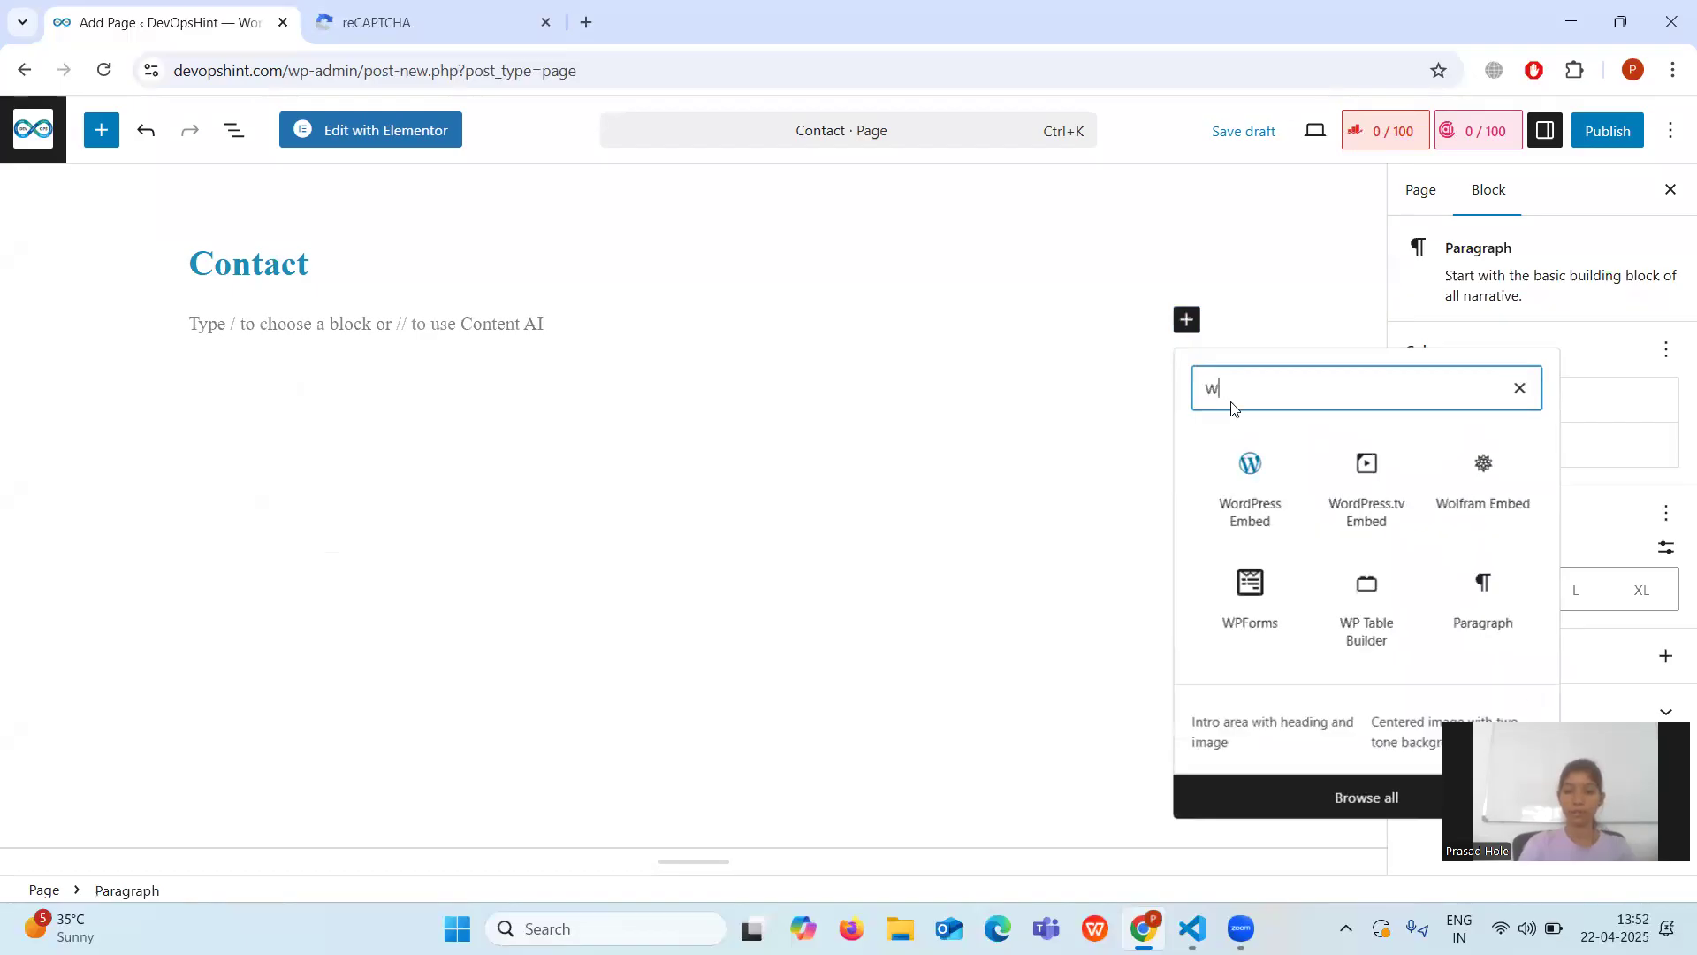
pyautogui.write('P form')
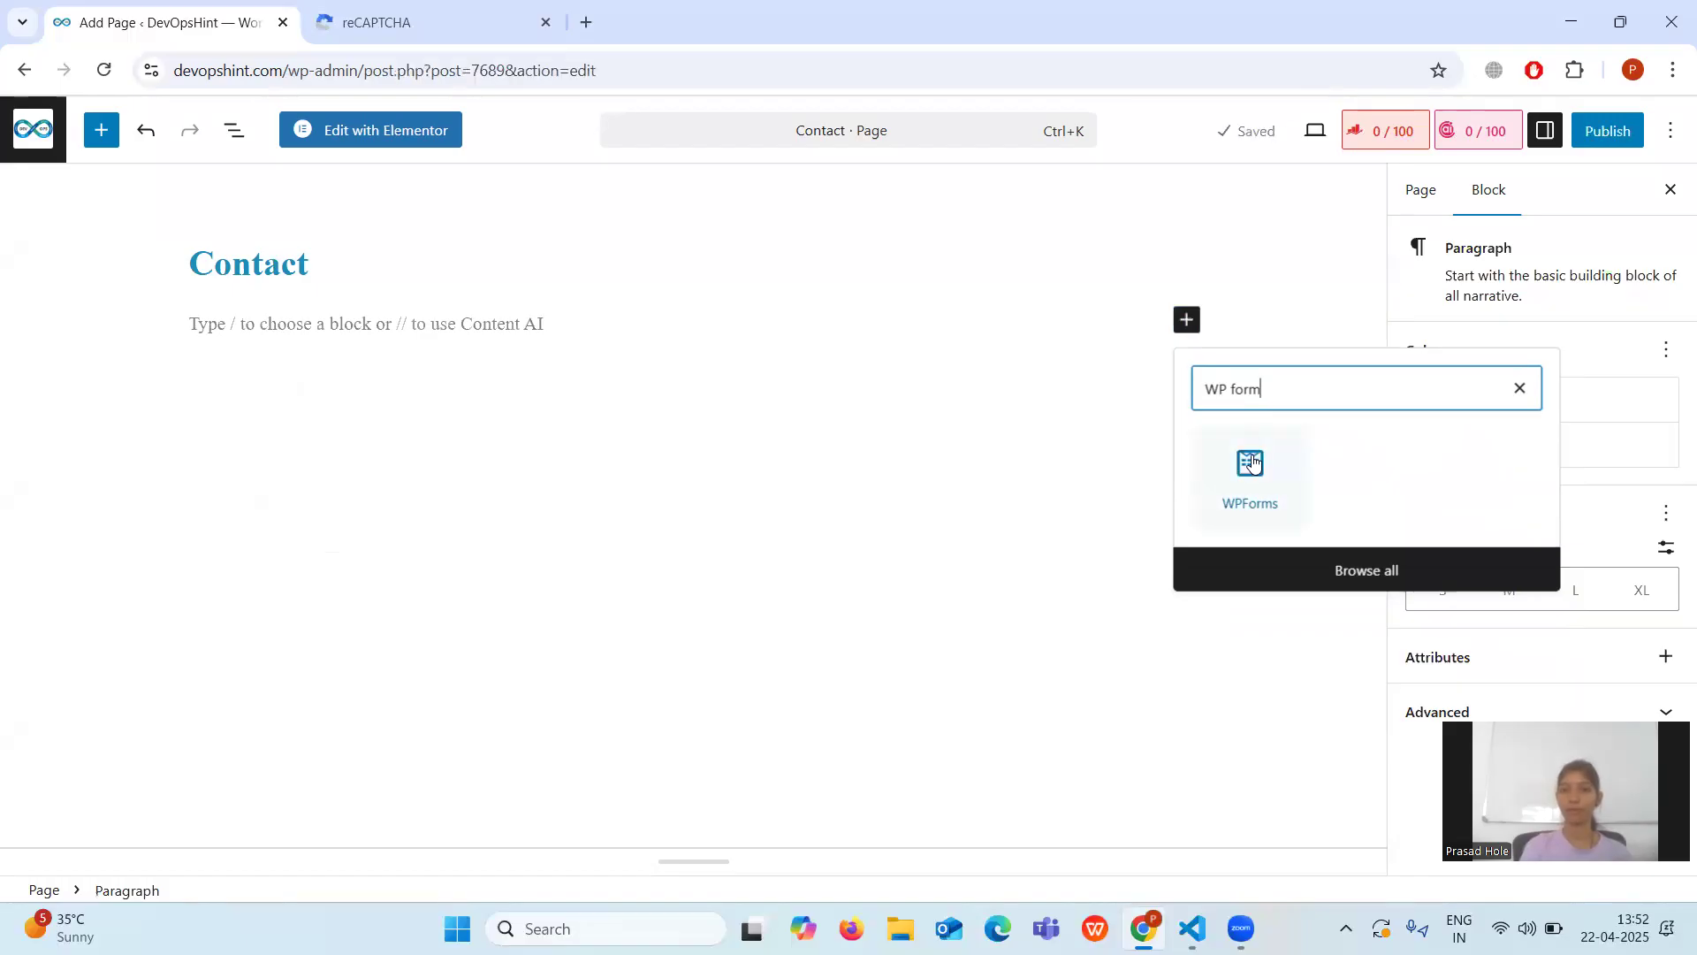
pyautogui.click(1255, 460)
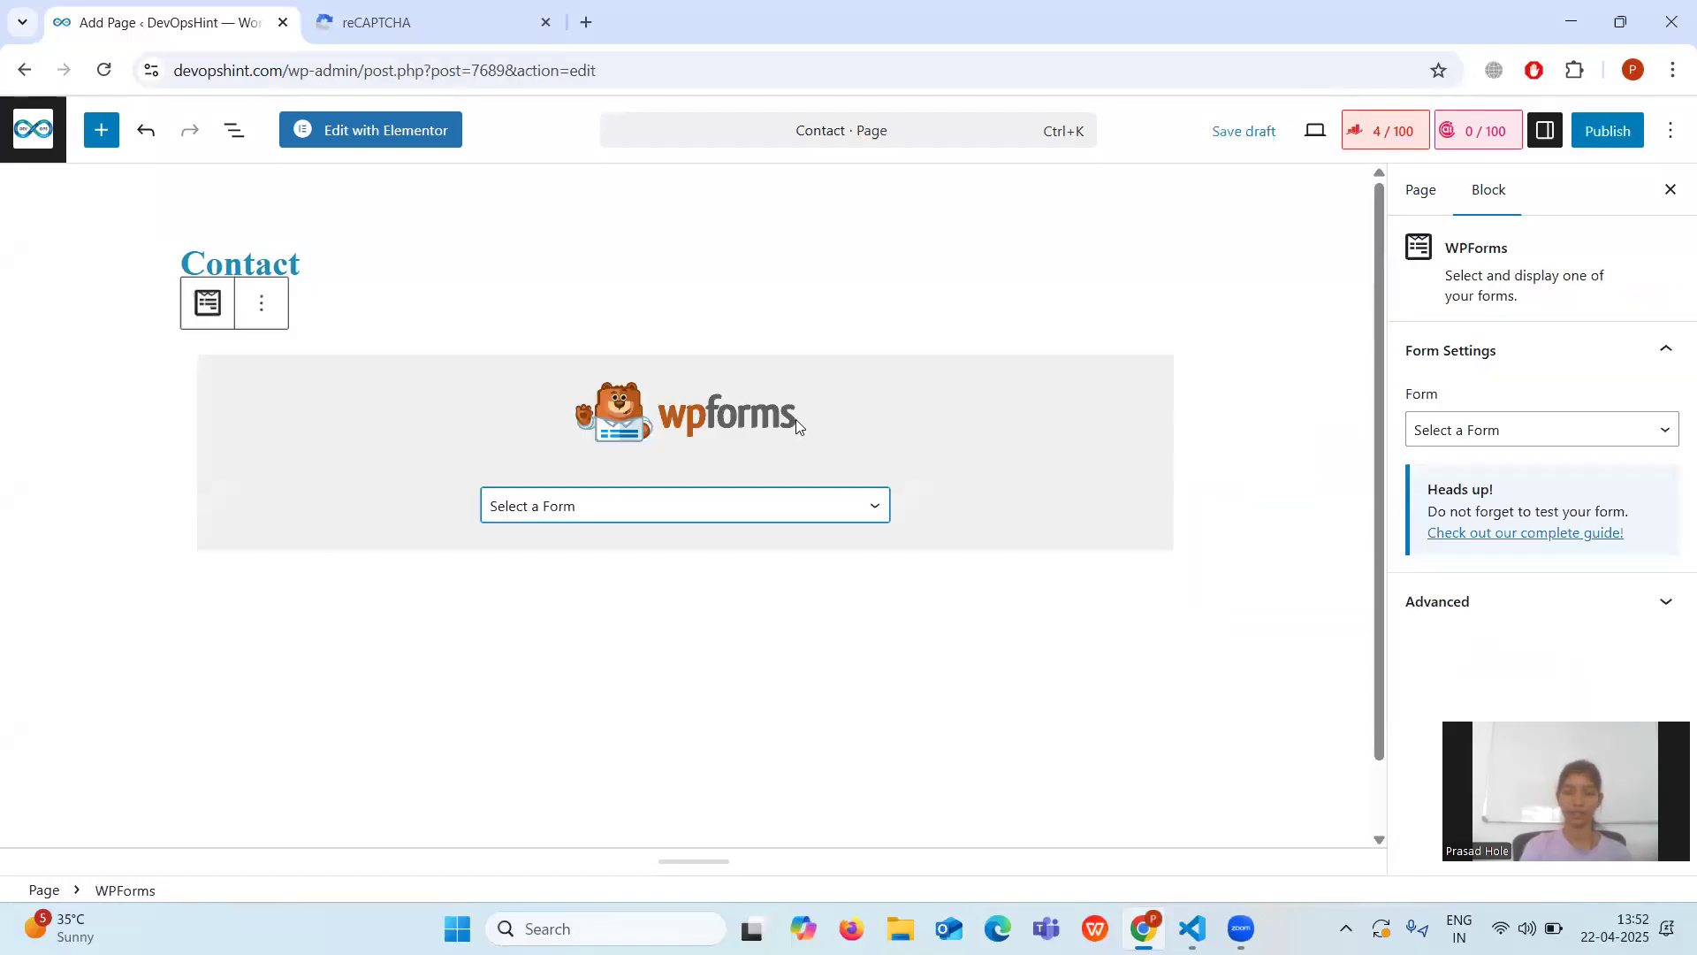
# Choose the Contact form in the WPForms block and review its embedded fields.
pyautogui.click(877, 508)
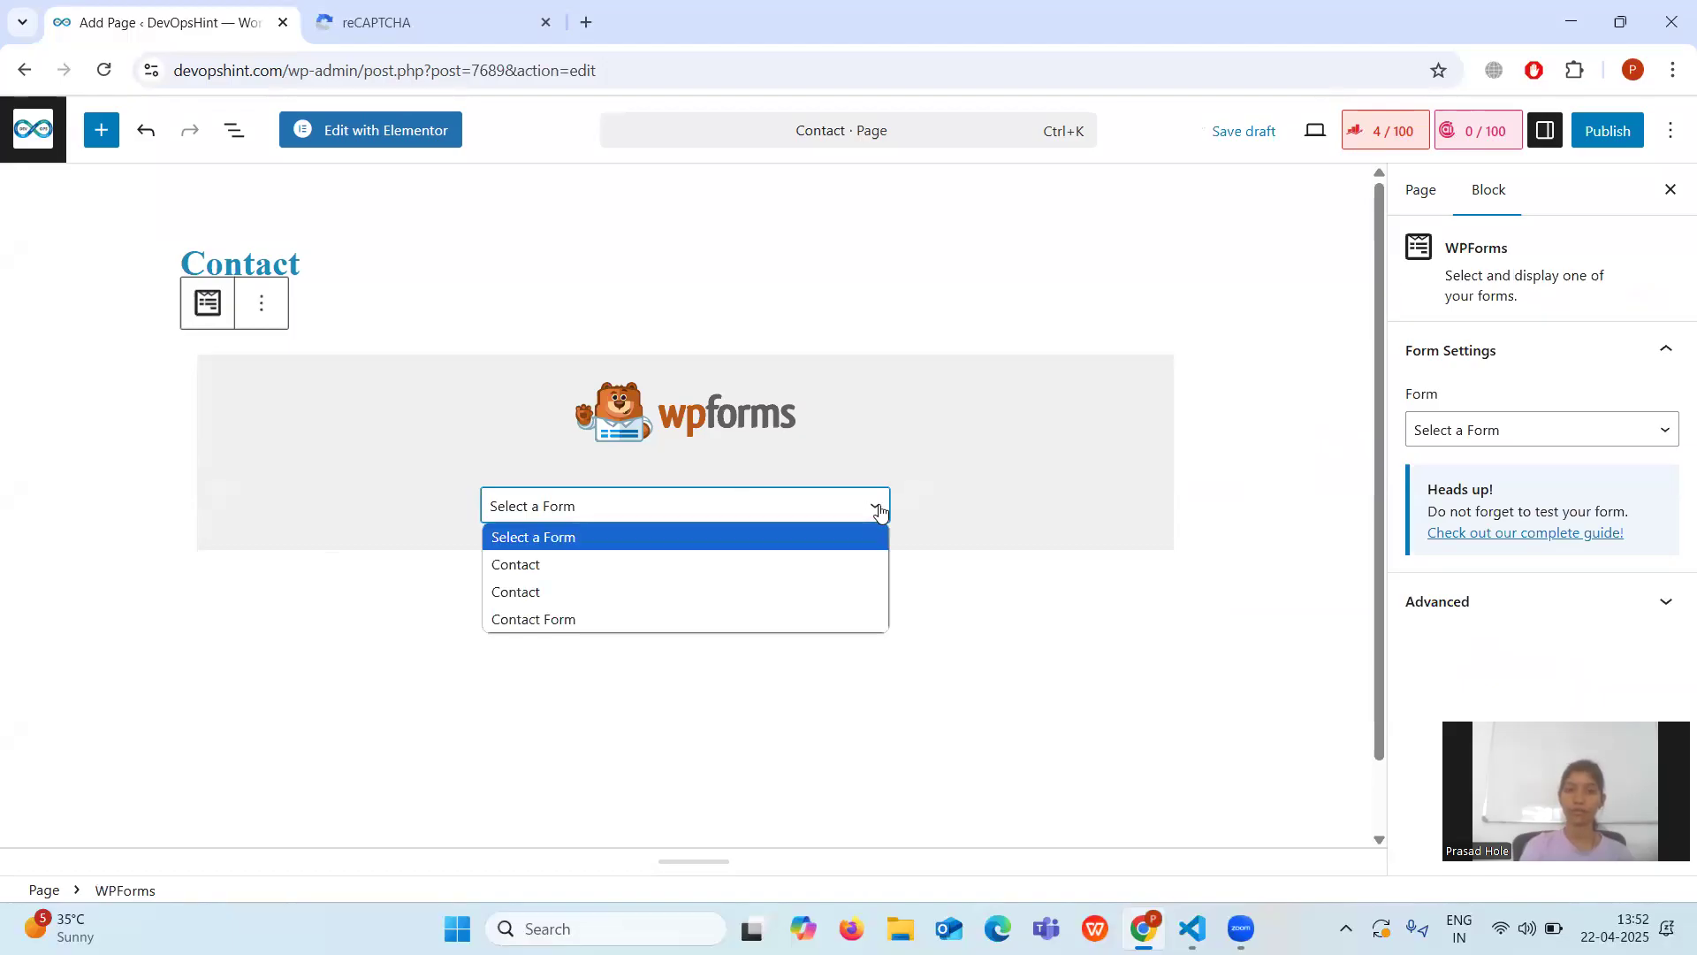
pyautogui.click(673, 566)
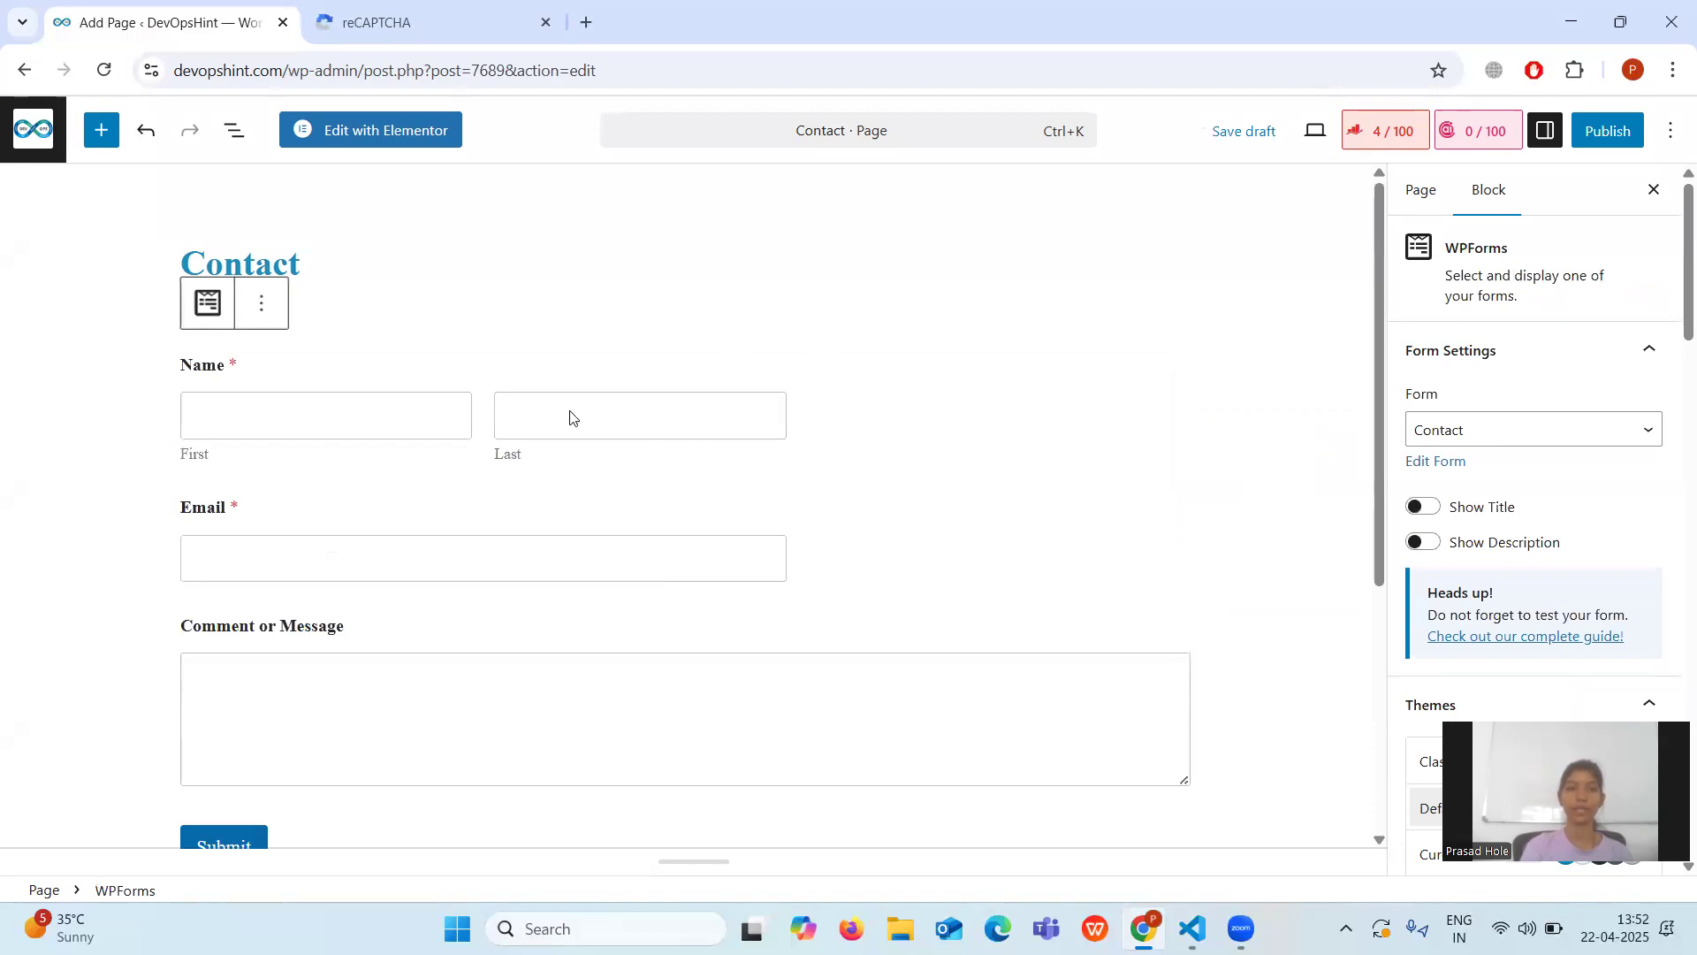
pyautogui.scroll(-1, 804, 532)
pyautogui.scroll(-2, 804, 532)
pyautogui.scroll(3, 804, 532)
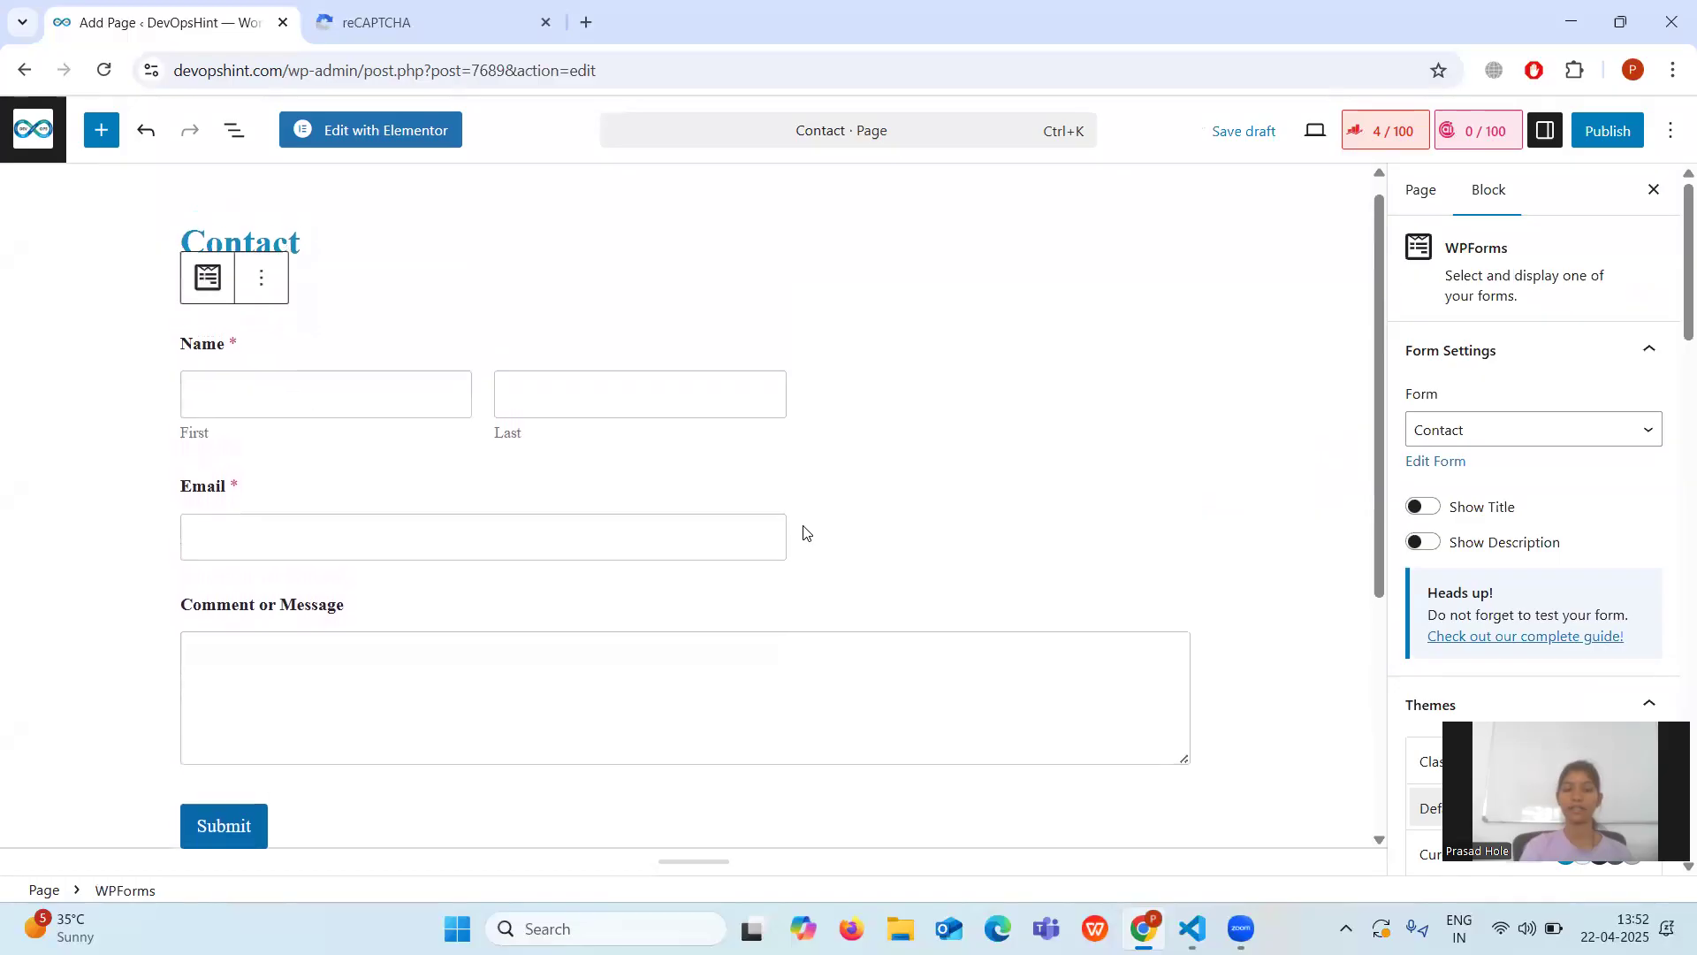
pyautogui.scroll(1, 805, 532)
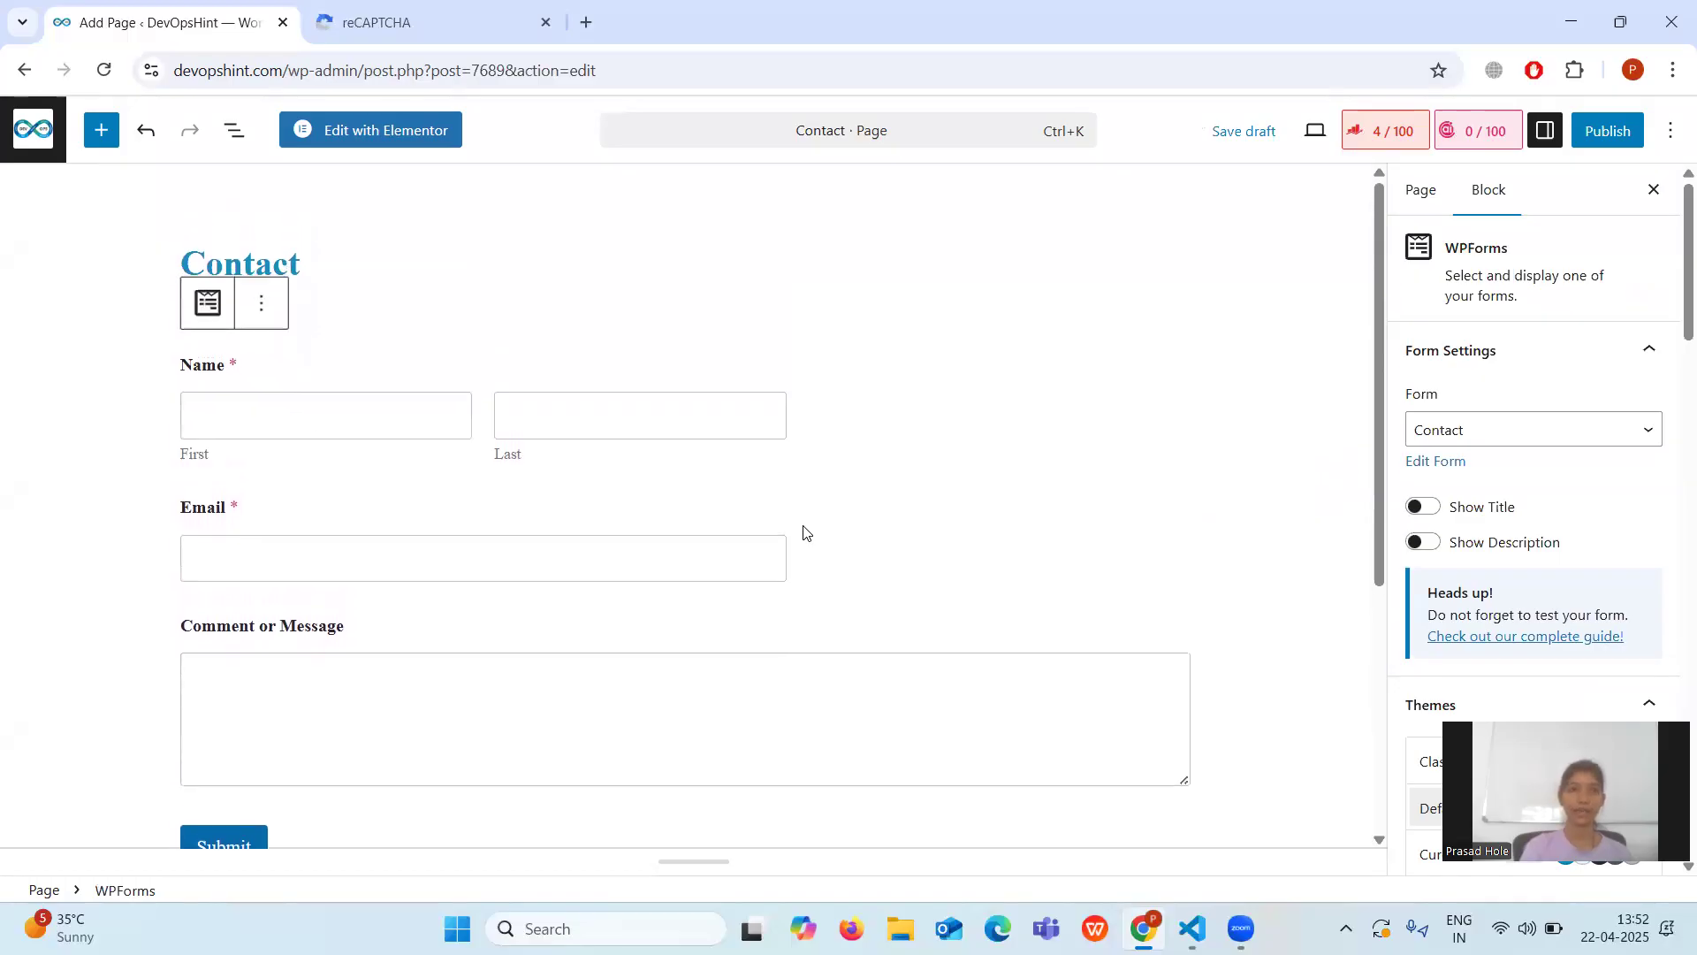
# Publish the Contact page and go back to the previous admin screen.
pyautogui.click(1588, 135)
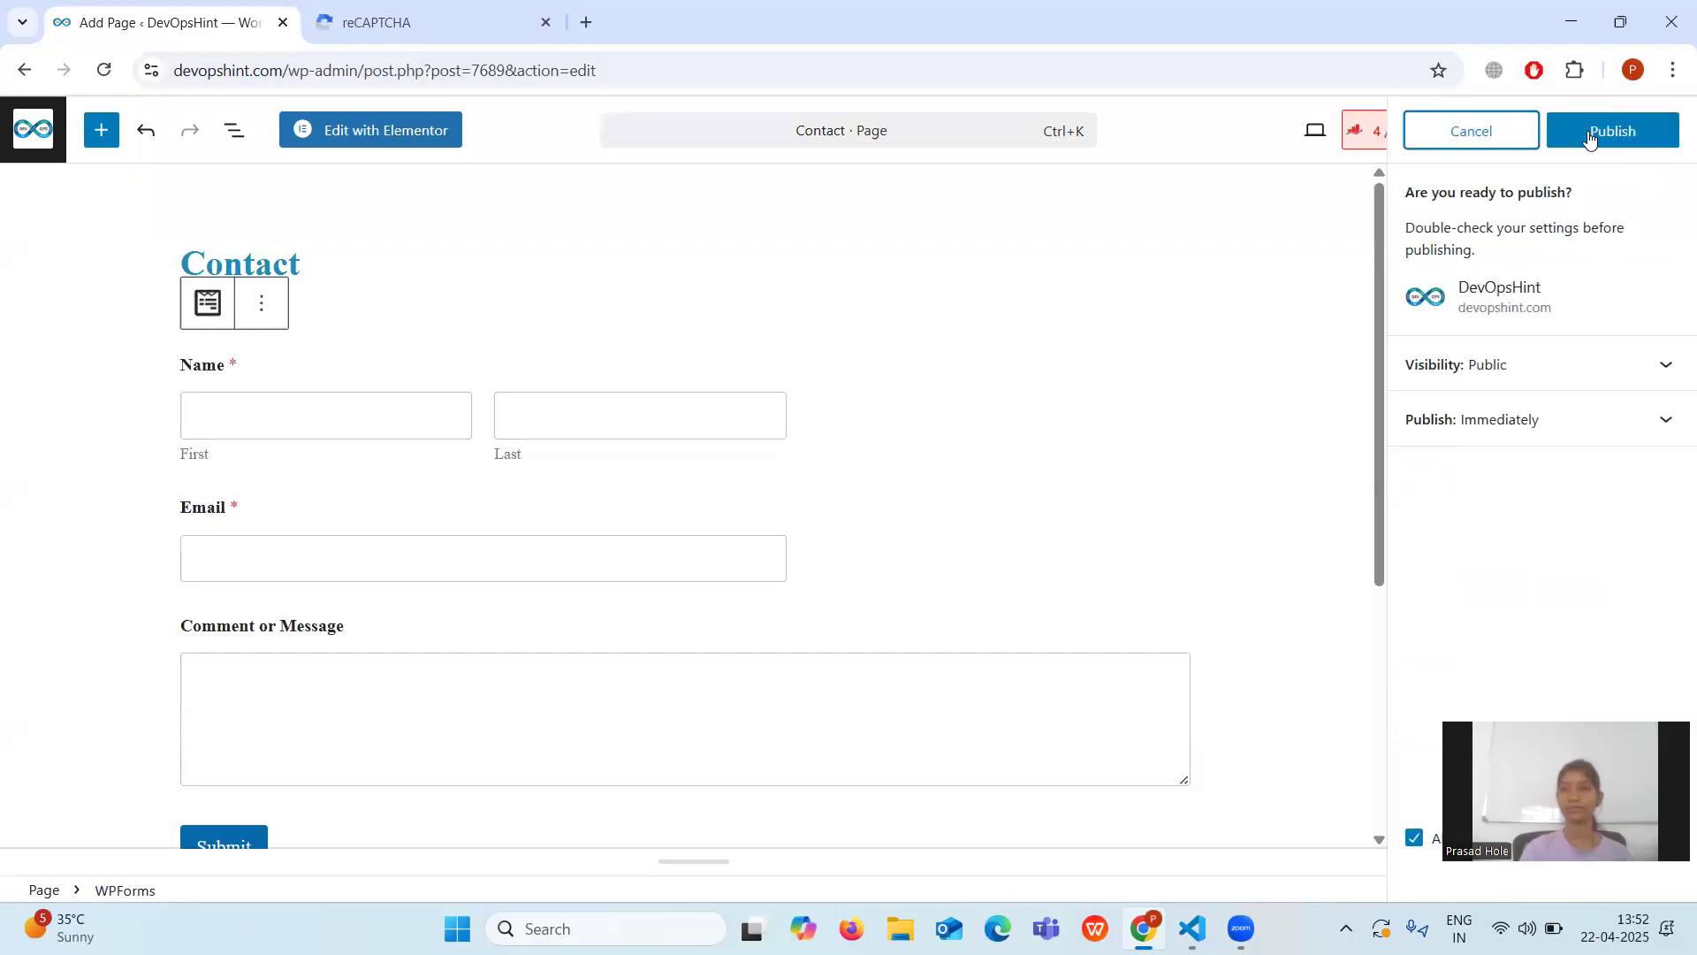
pyautogui.click(1588, 134)
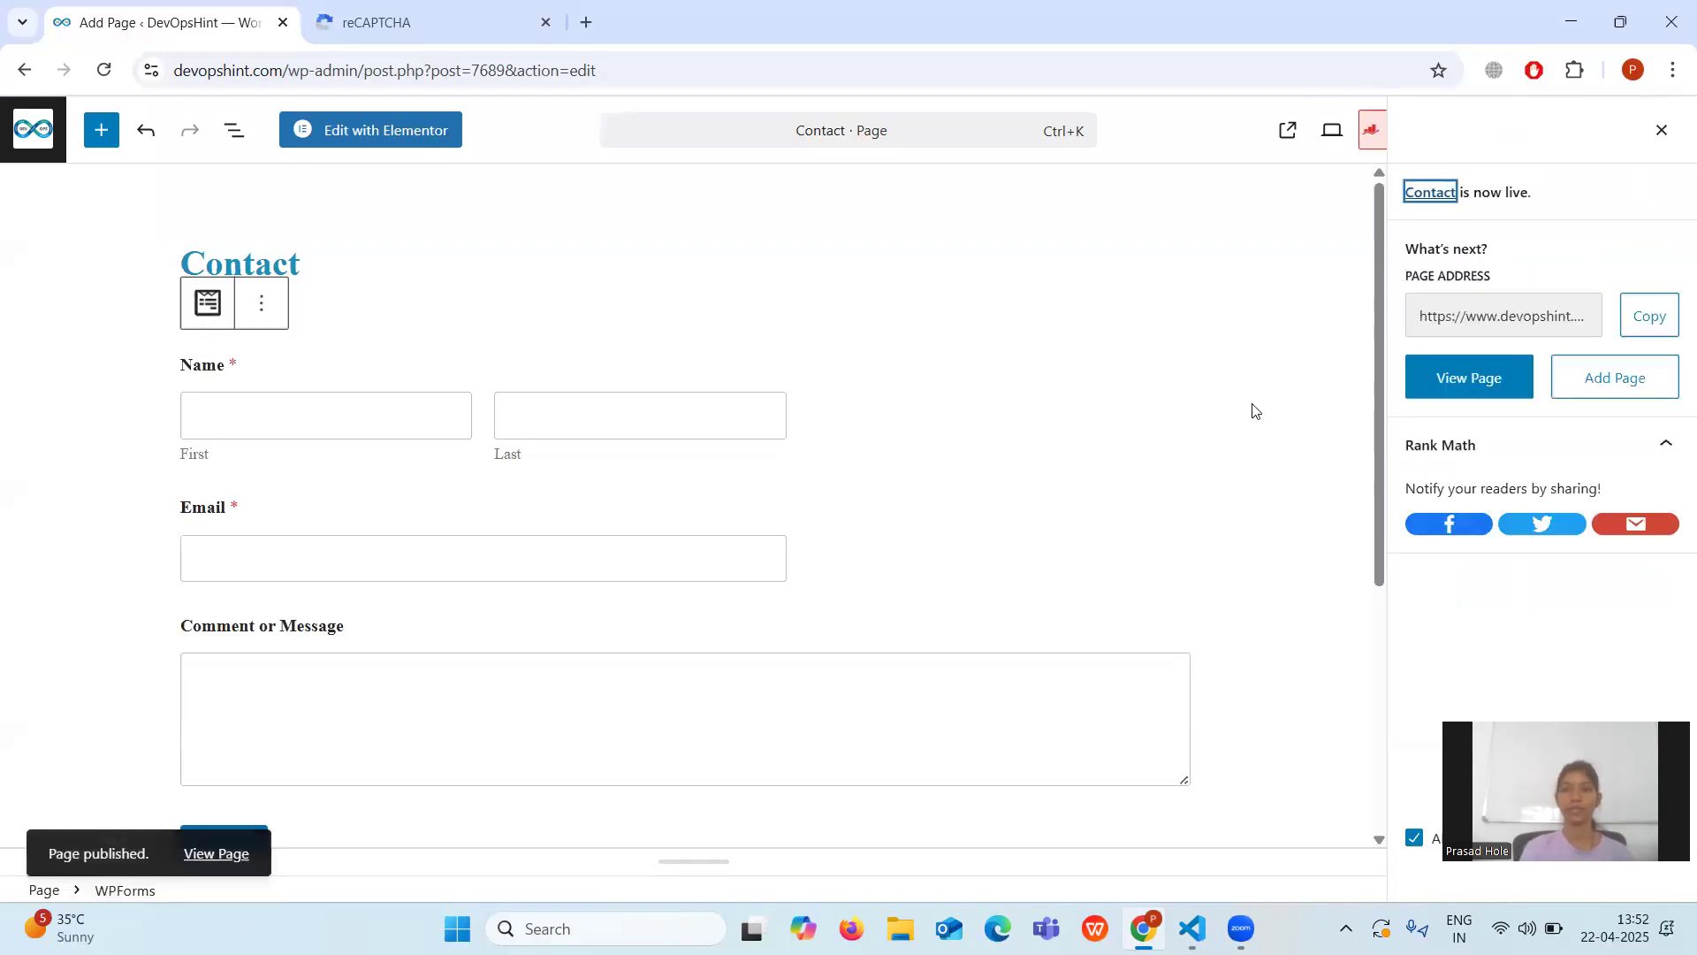
pyautogui.click(30, 74)
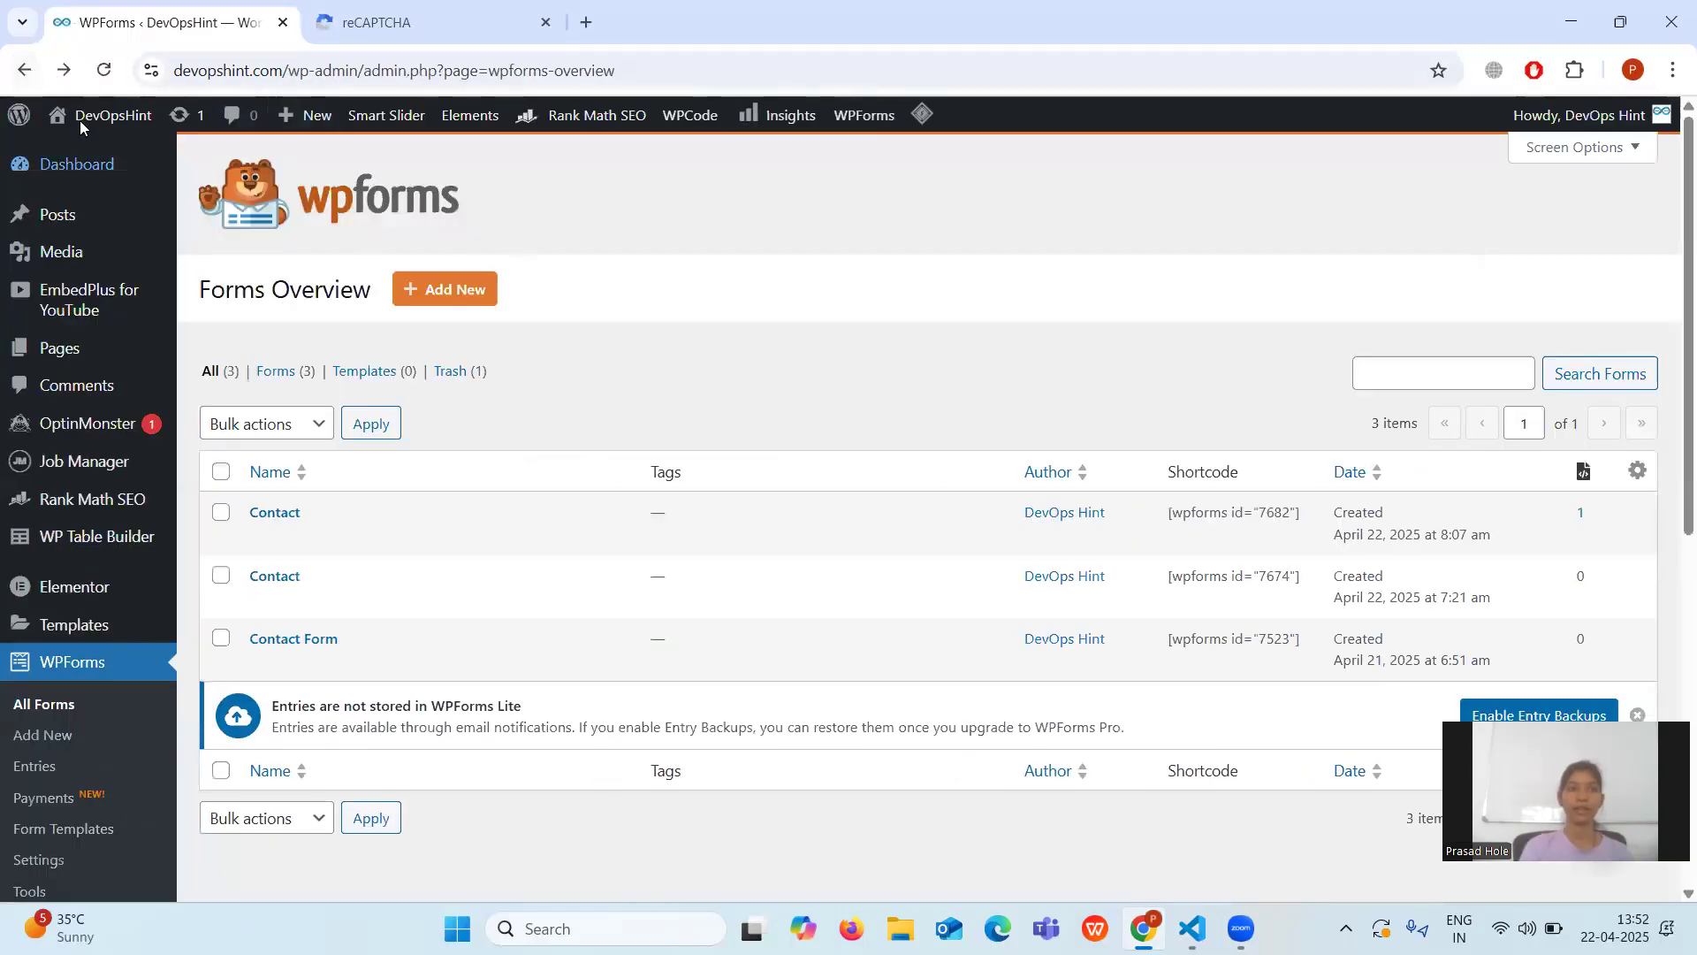
# Visit the live site, then return to the WordPress admin Dashboard.
pyautogui.moveTo(97, 168)
pyautogui.moveTo(99, 126)
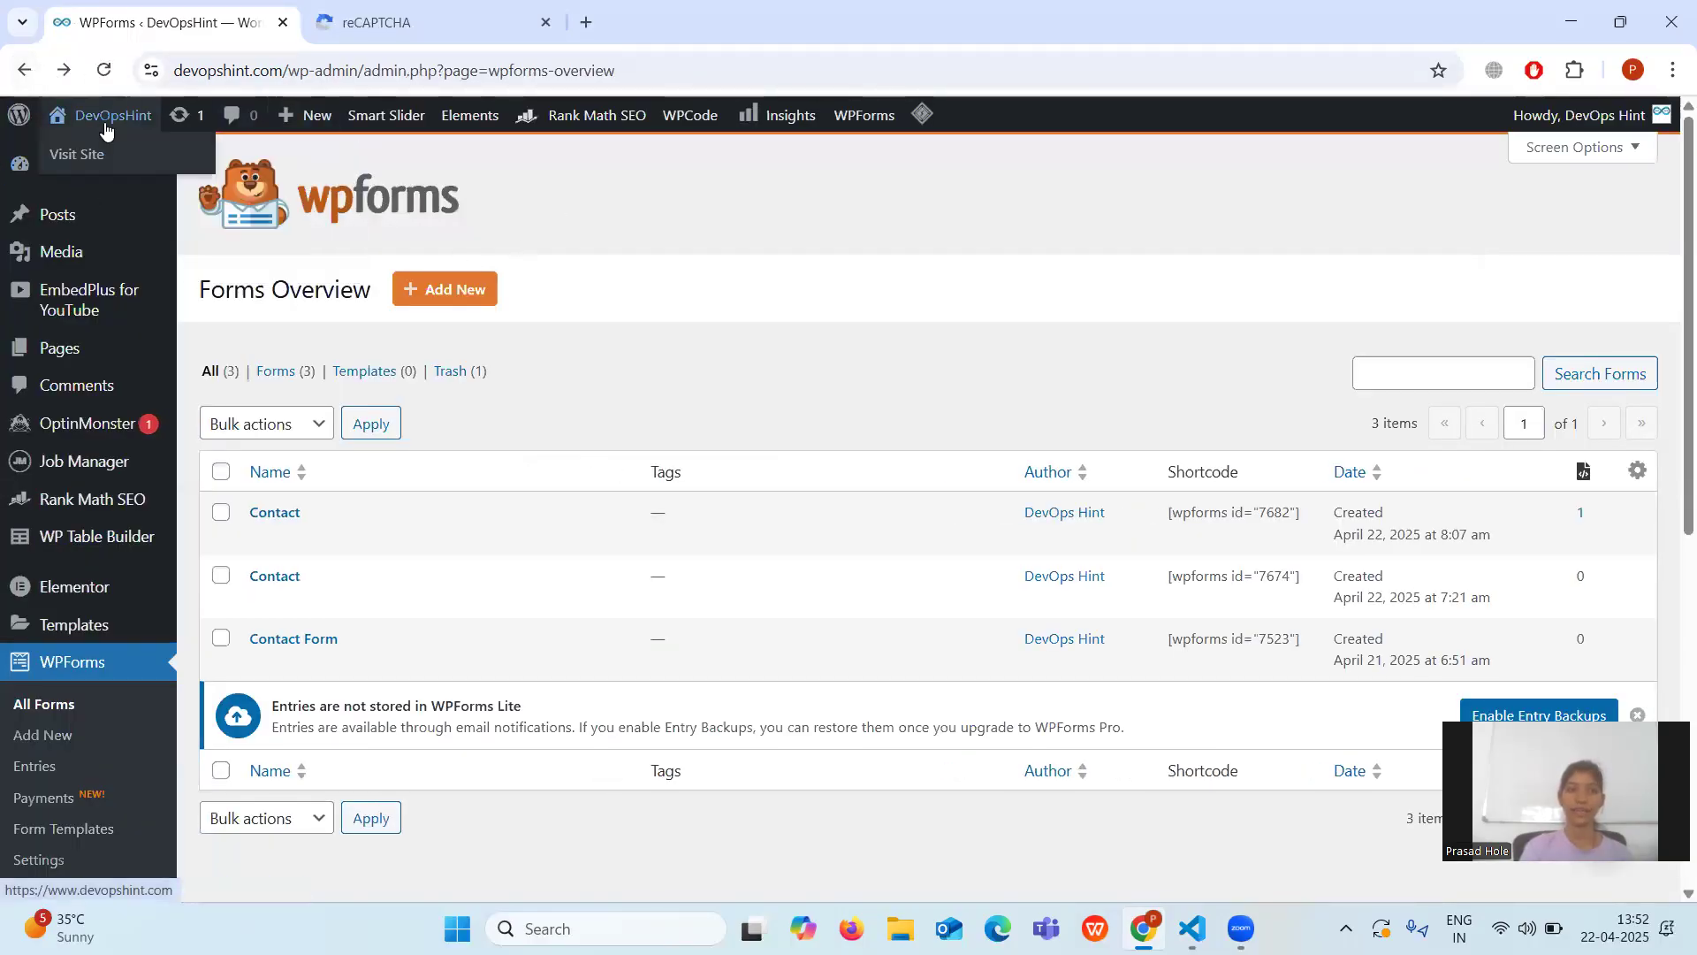
pyautogui.click(81, 155)
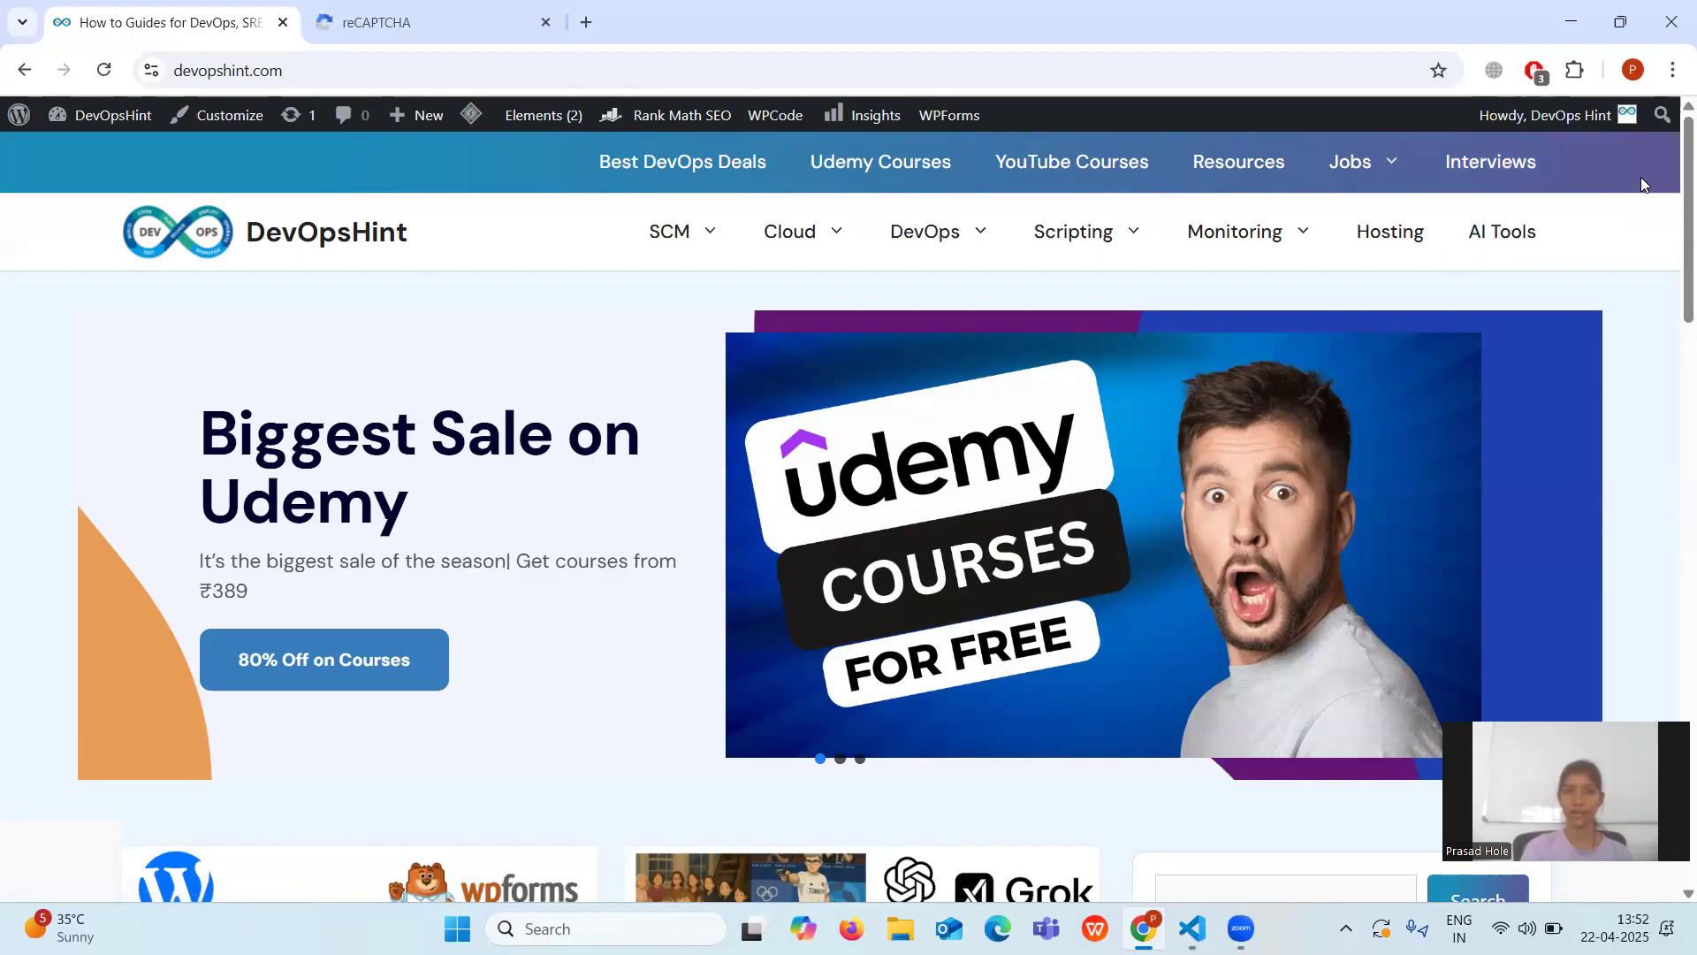
pyautogui.moveTo(80, 119)
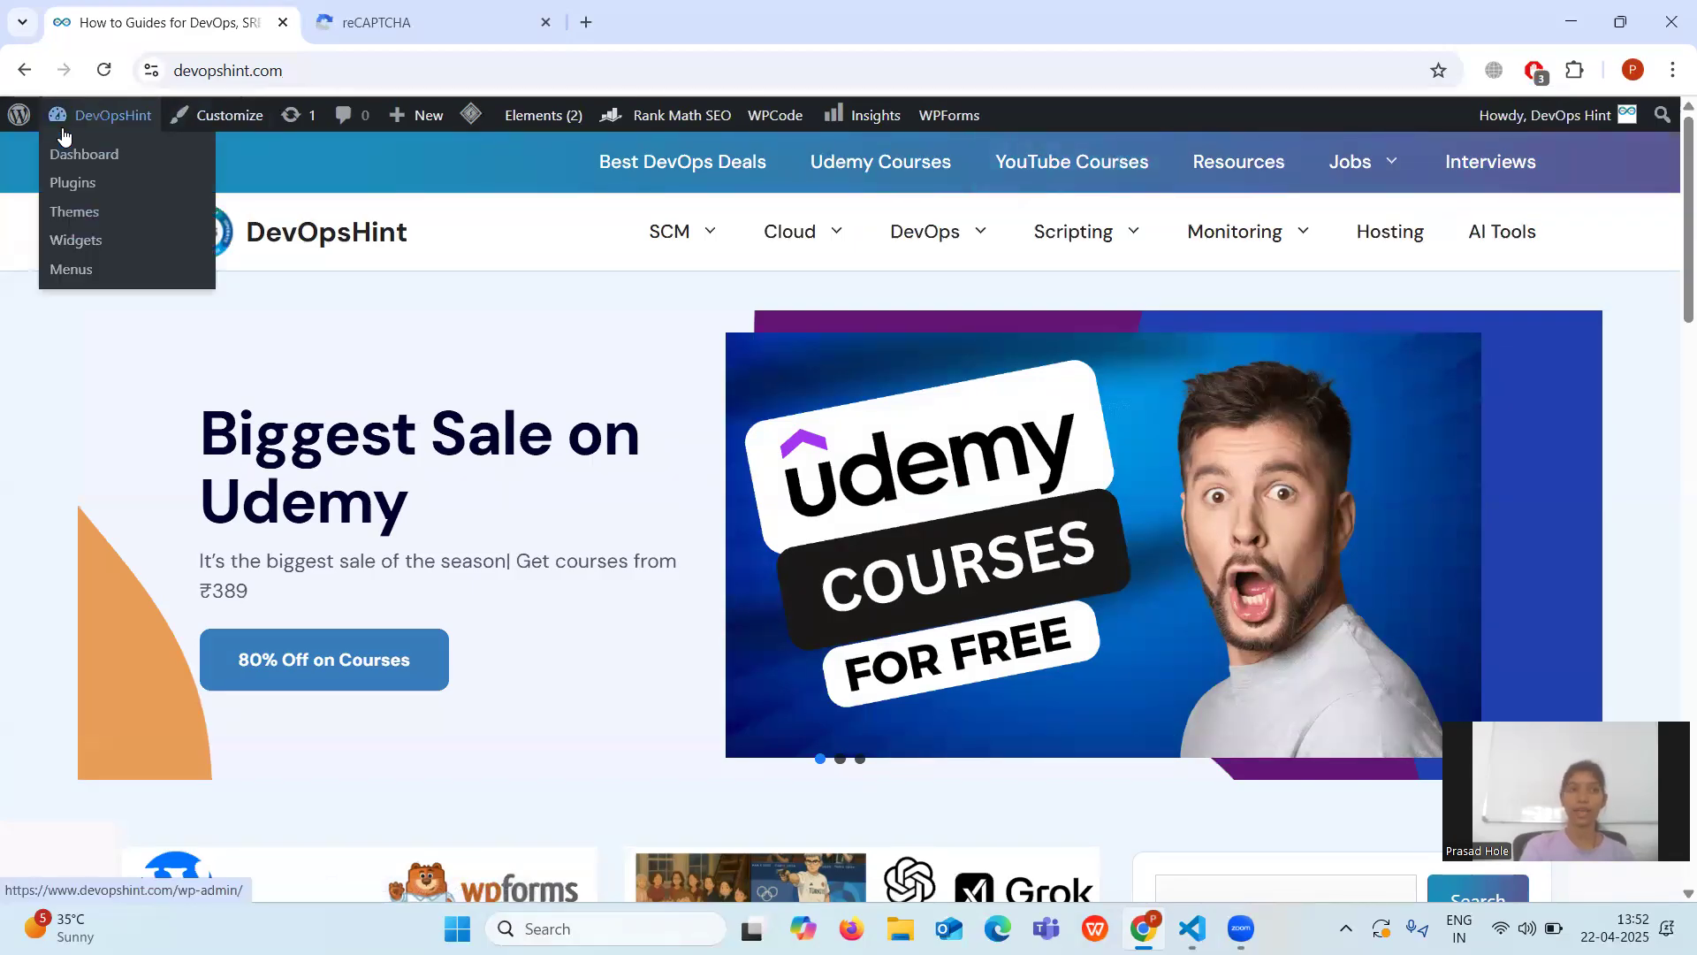
pyautogui.click(84, 164)
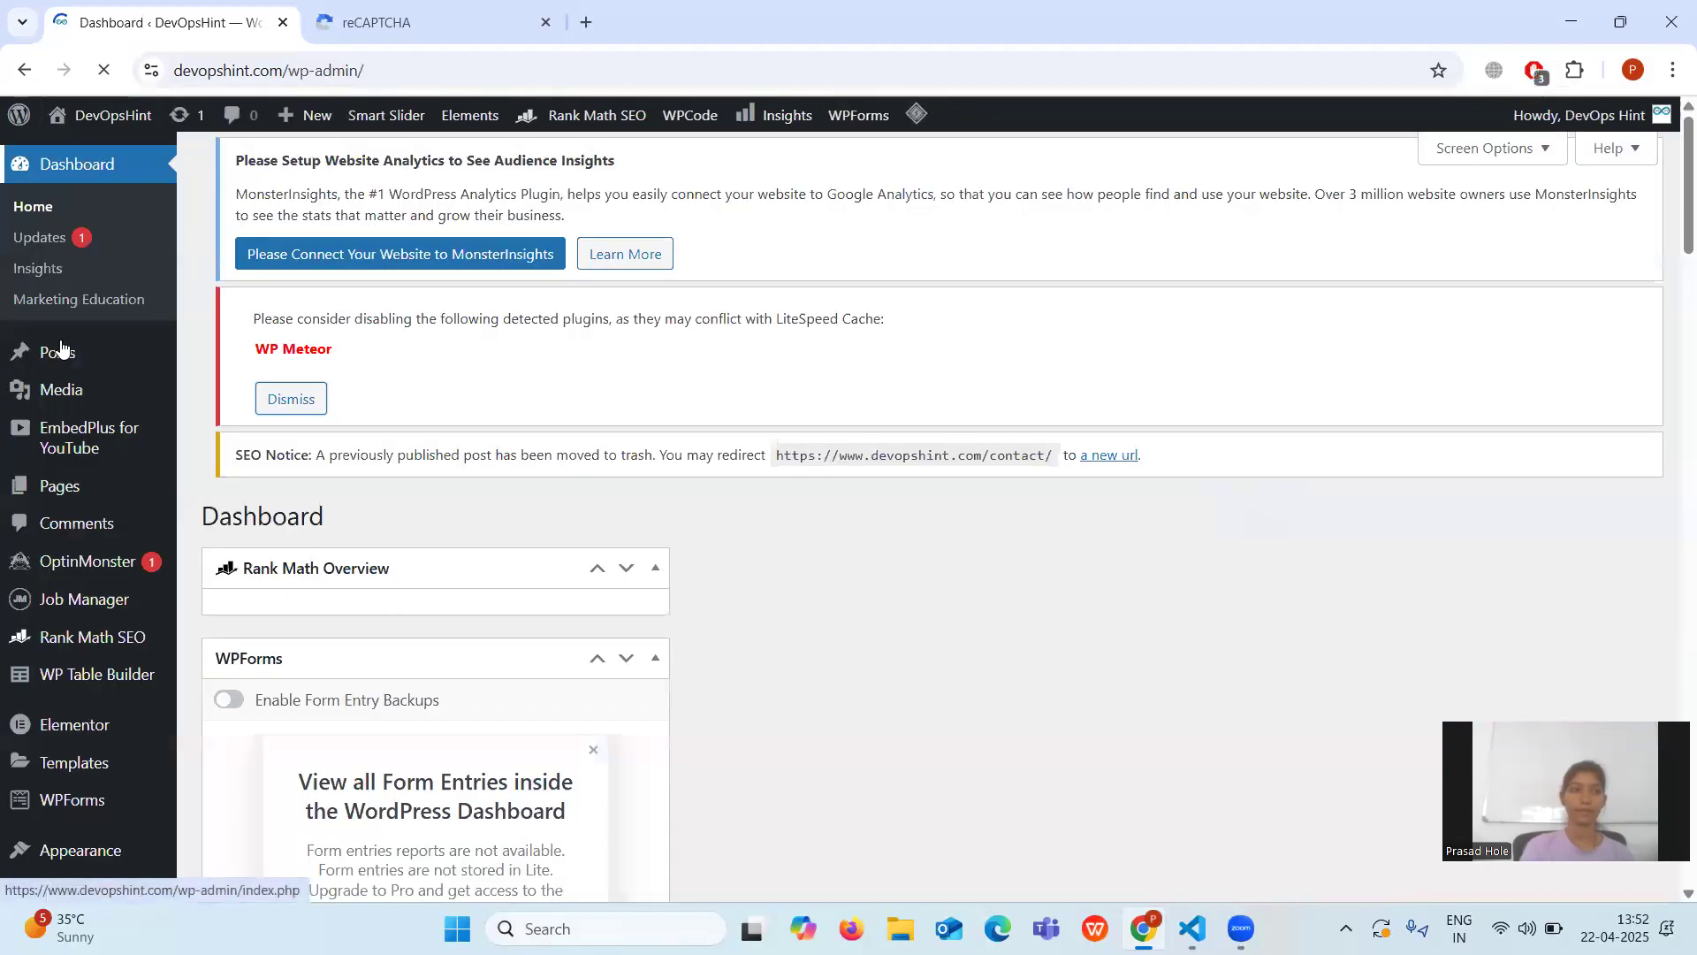
pyautogui.scroll(-3, 23, 666)
# Open the Appearance > Menus screen.
pyautogui.moveTo(106, 619)
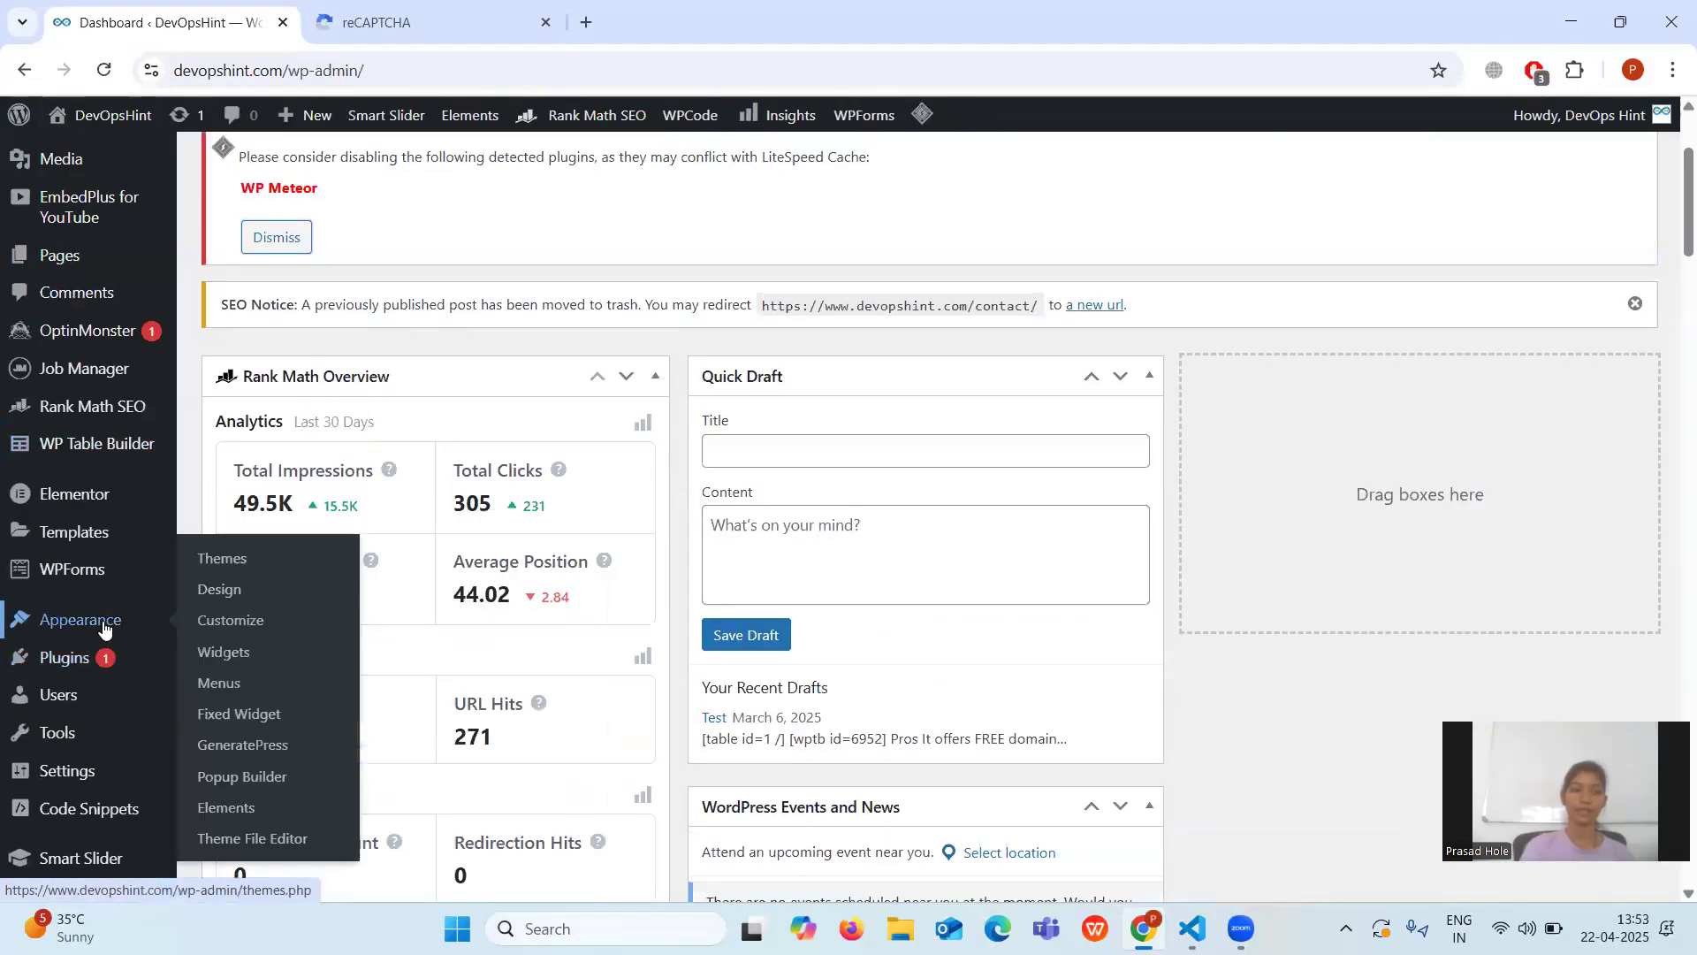
pyautogui.click(235, 684)
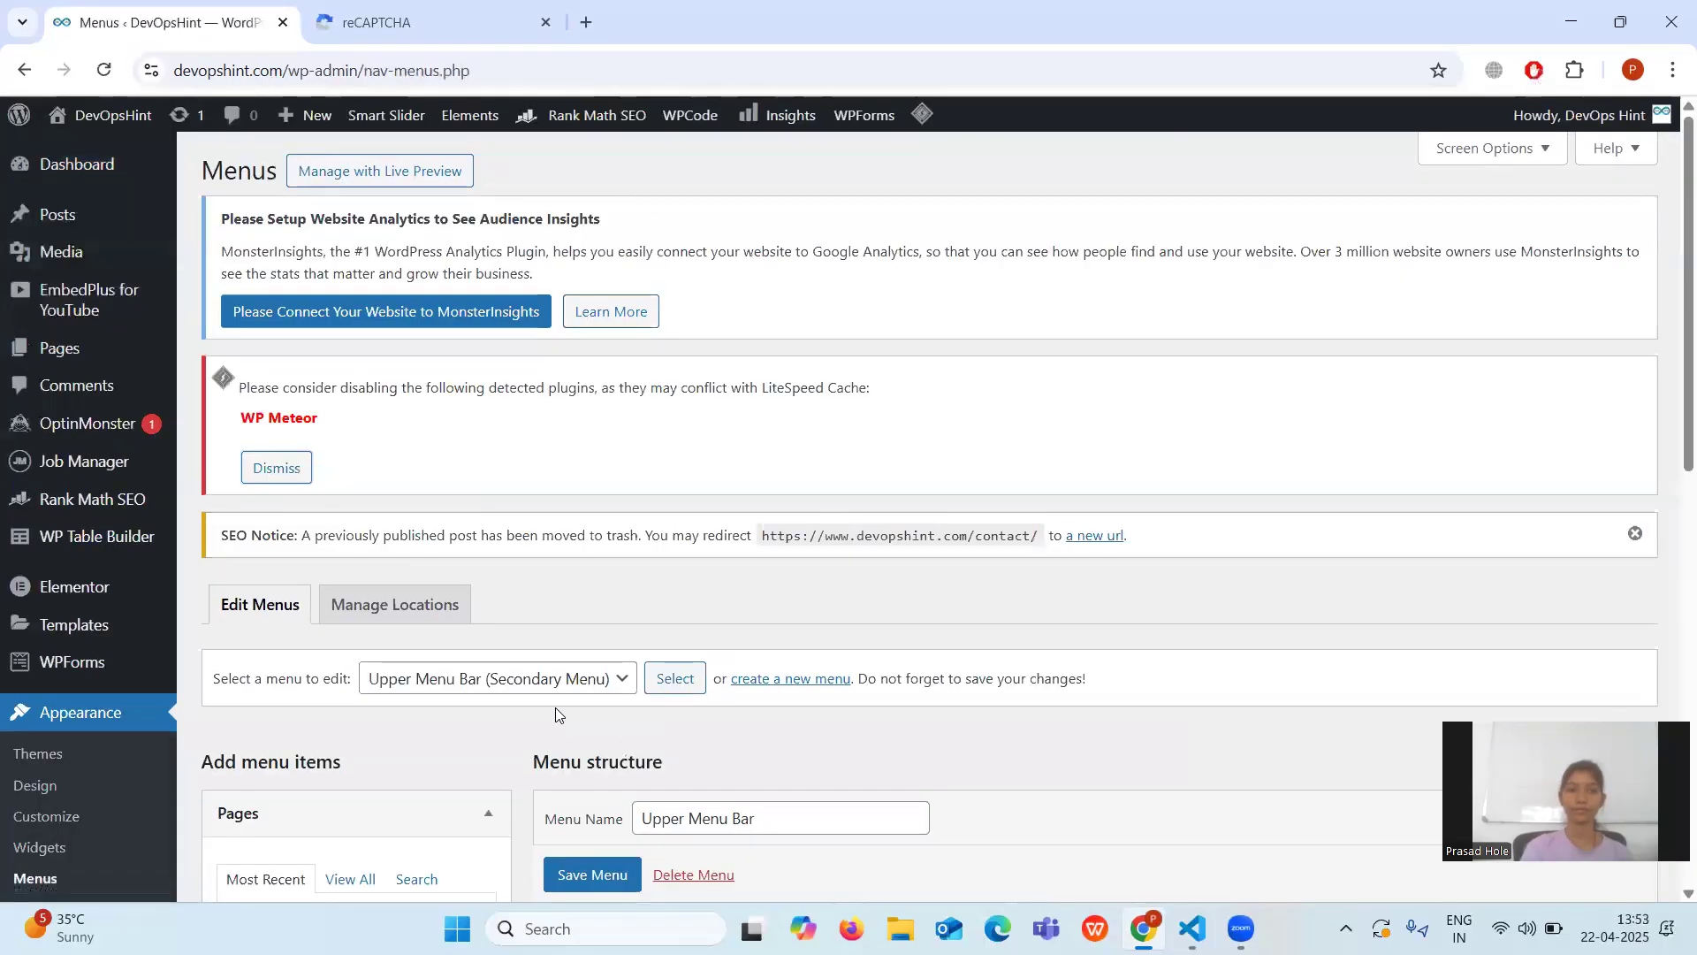
pyautogui.scroll(-3, 555, 711)
pyautogui.scroll(-3, 555, 707)
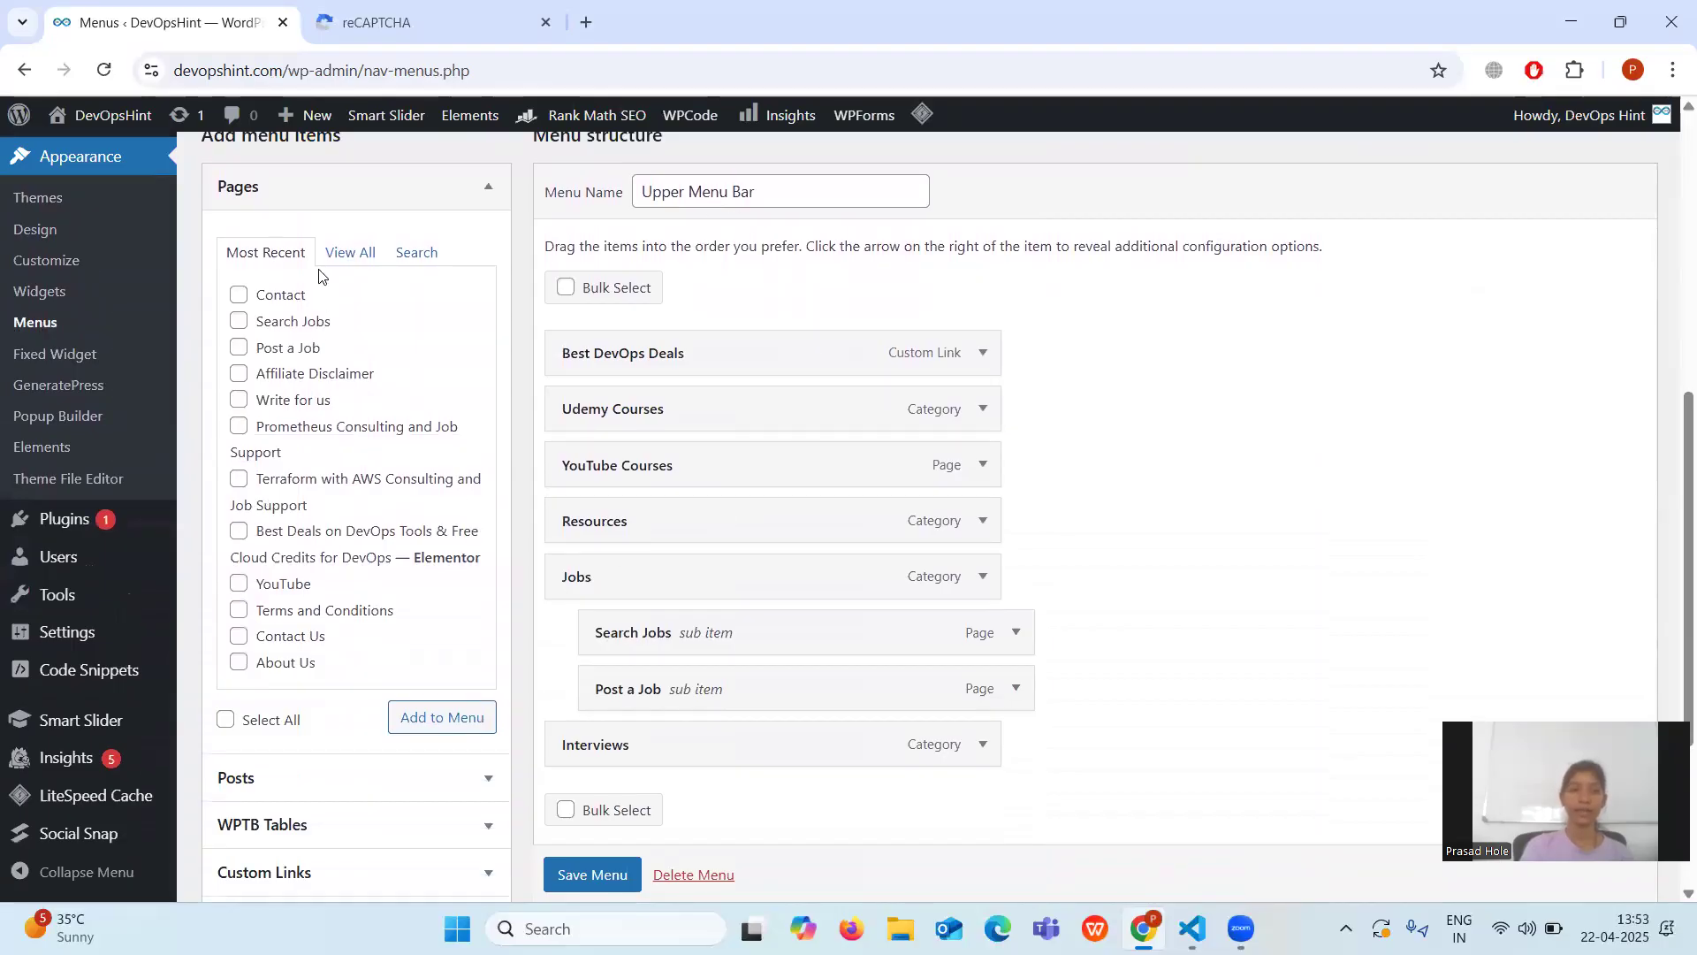
# Search pages for 'Contac', add Contact to the Upper Menu Bar, and save the menu.
pyautogui.click(422, 254)
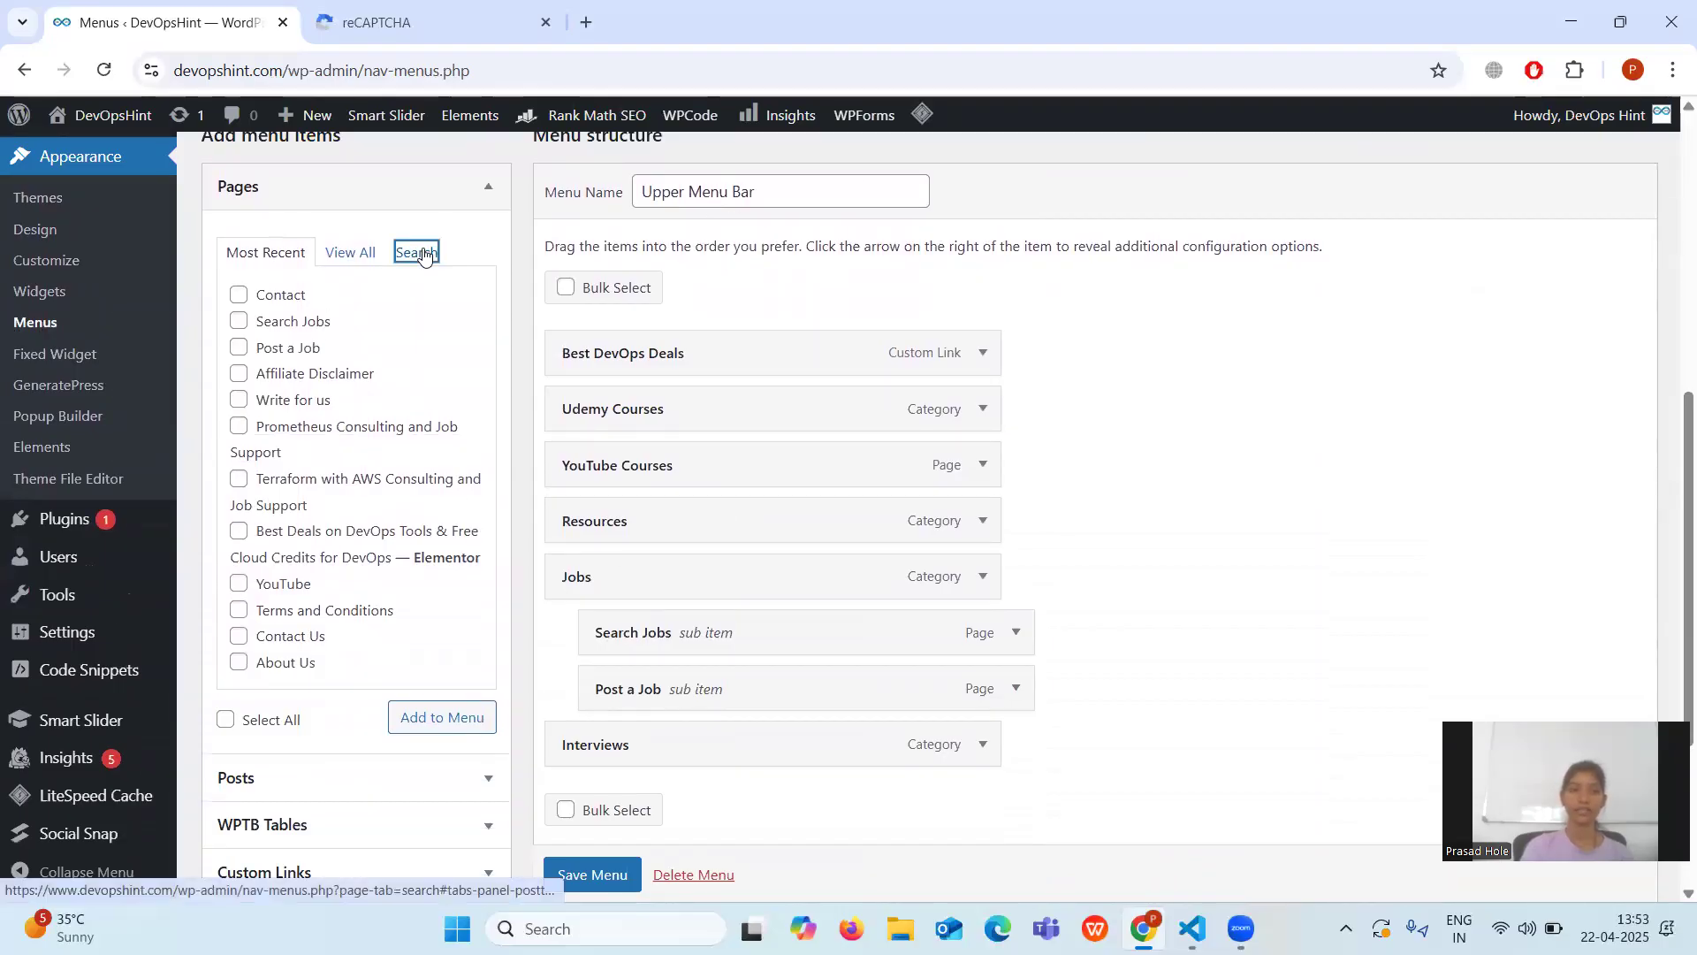
pyautogui.write('Contact')
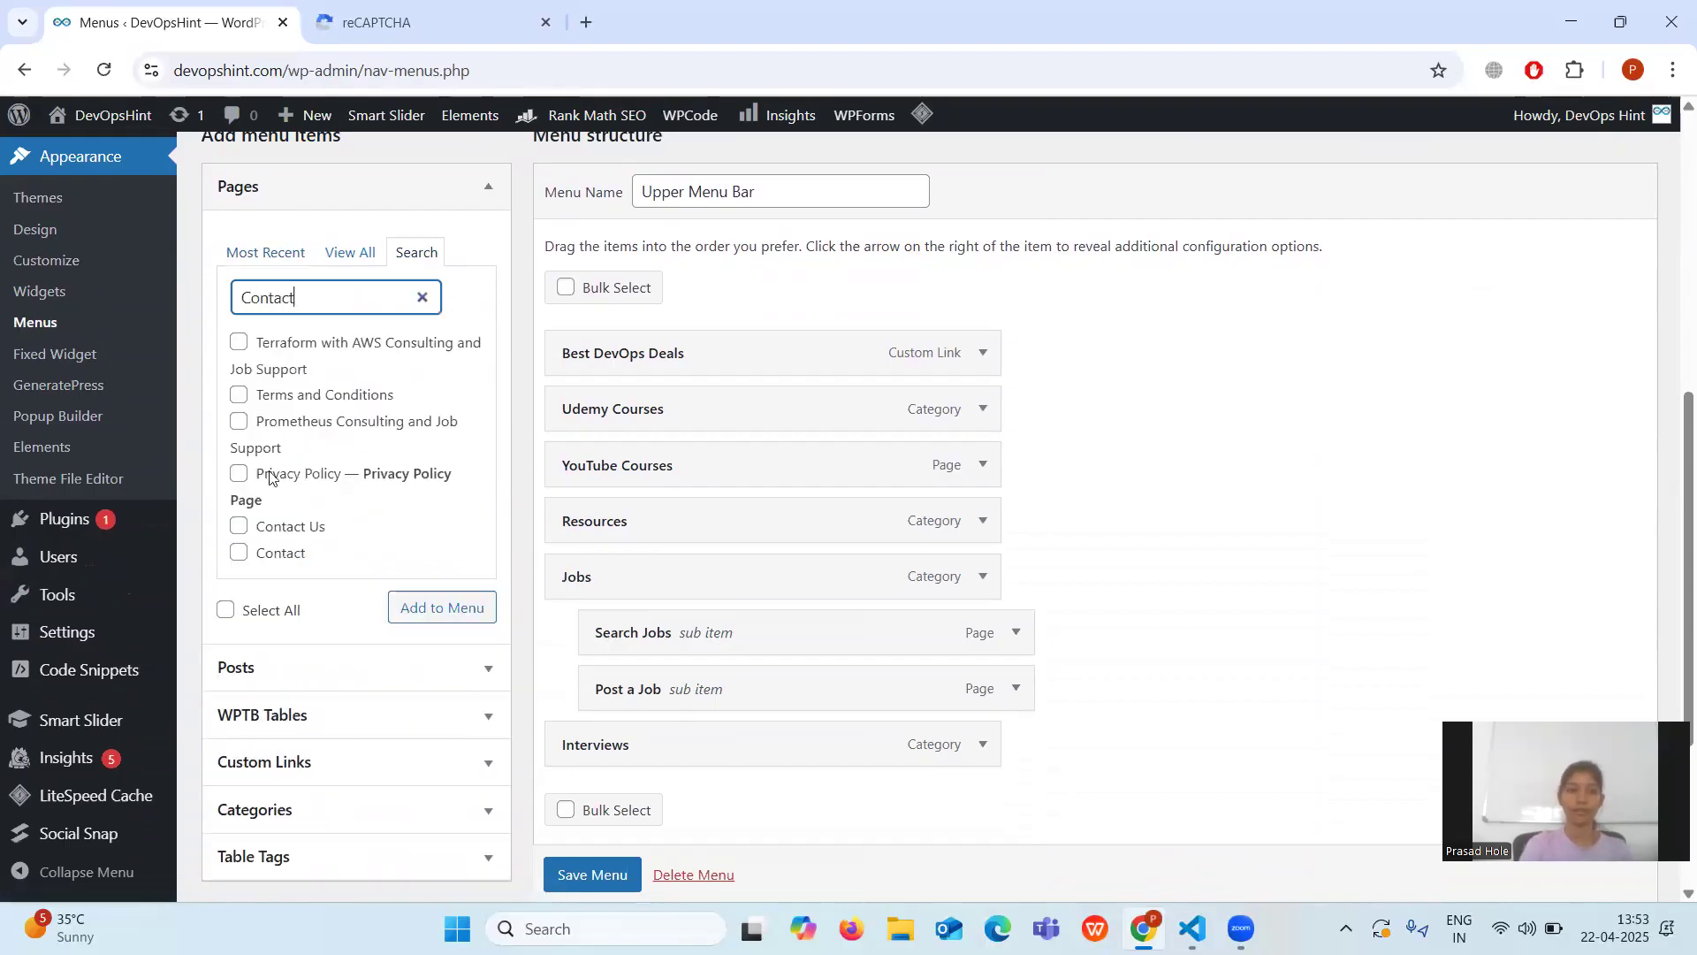
pyautogui.click(236, 559)
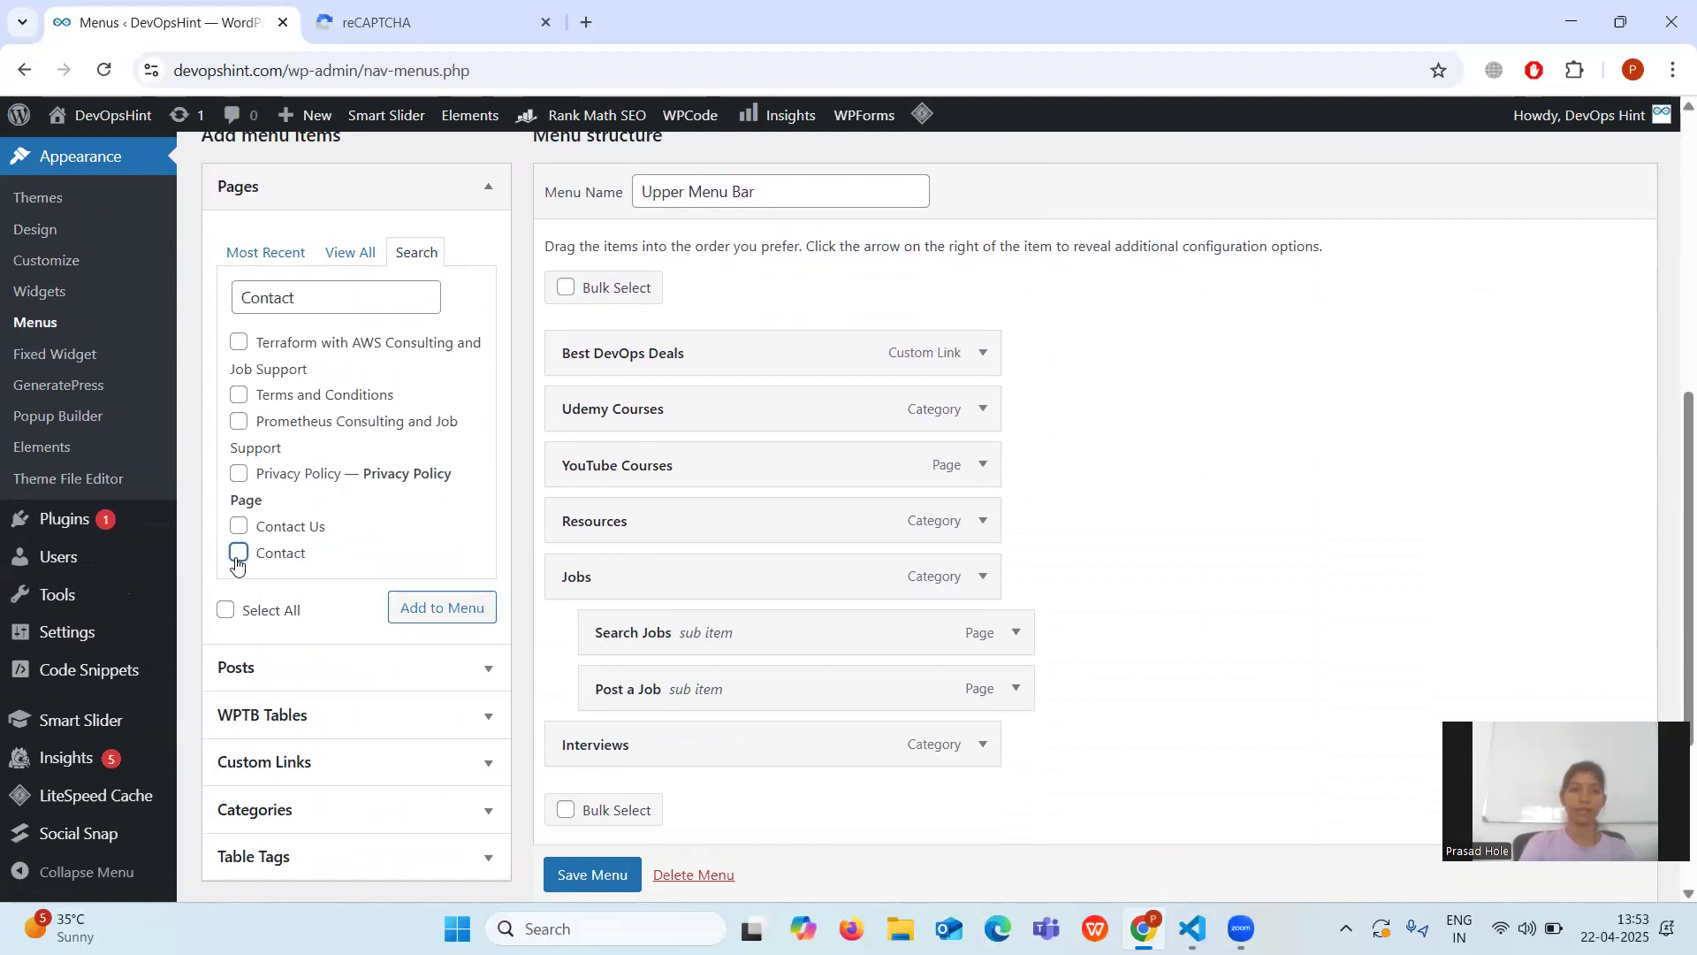
pyautogui.click(421, 616)
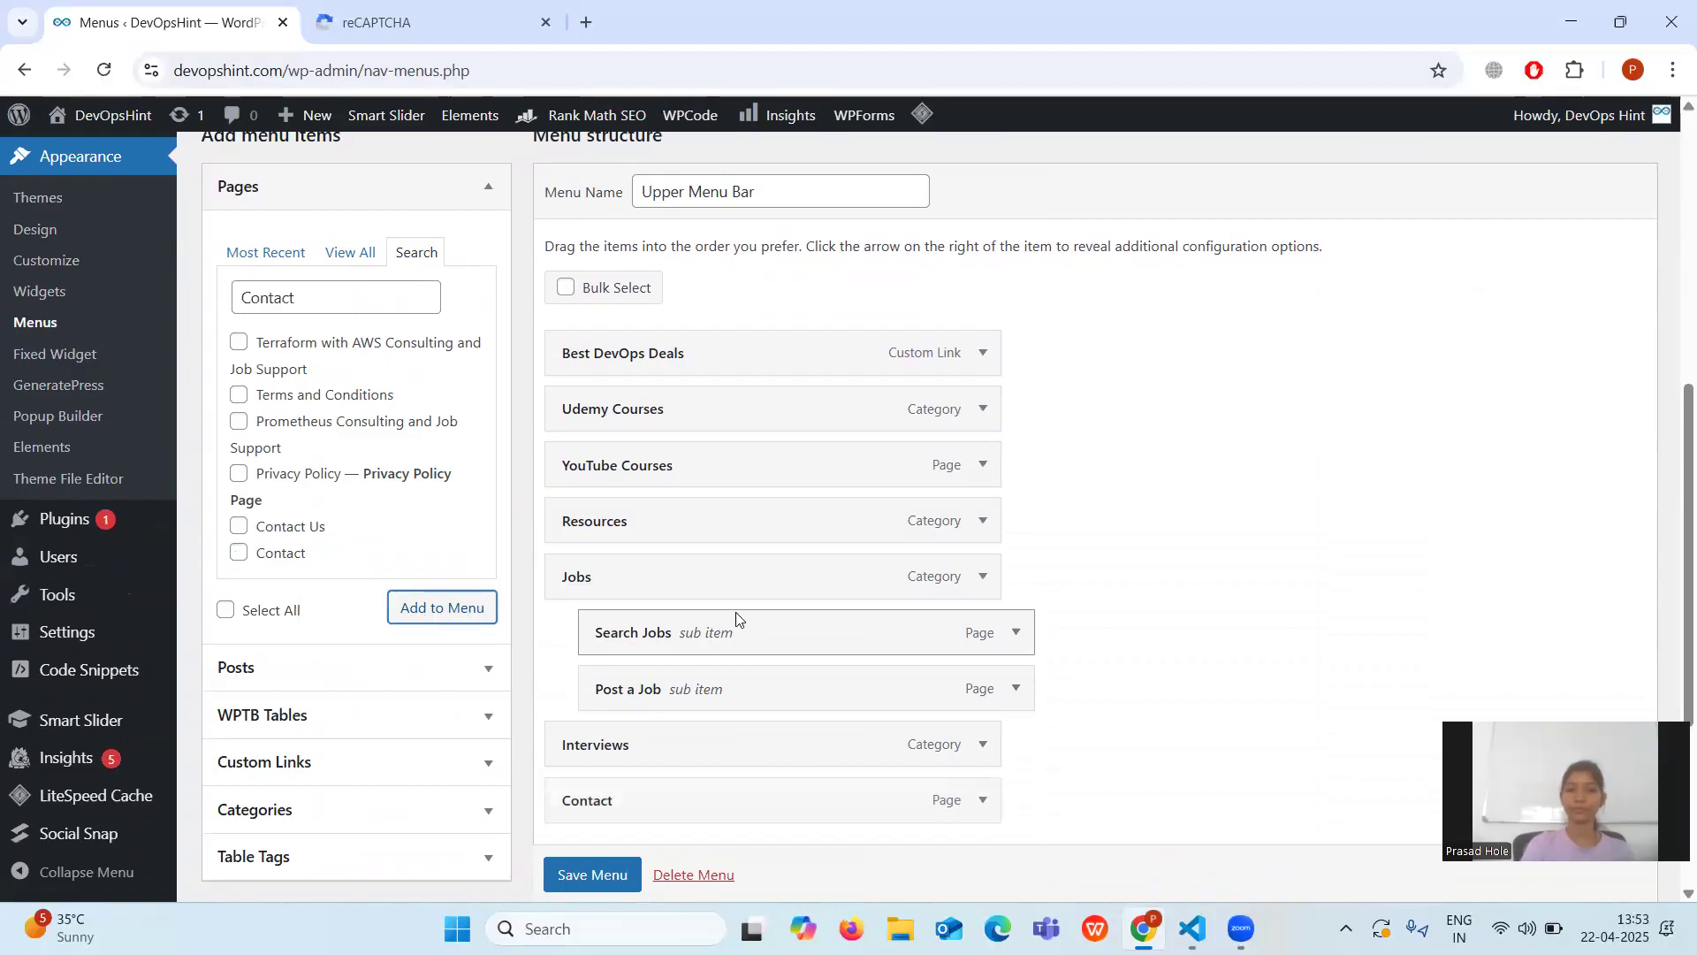
pyautogui.scroll(-2, 735, 612)
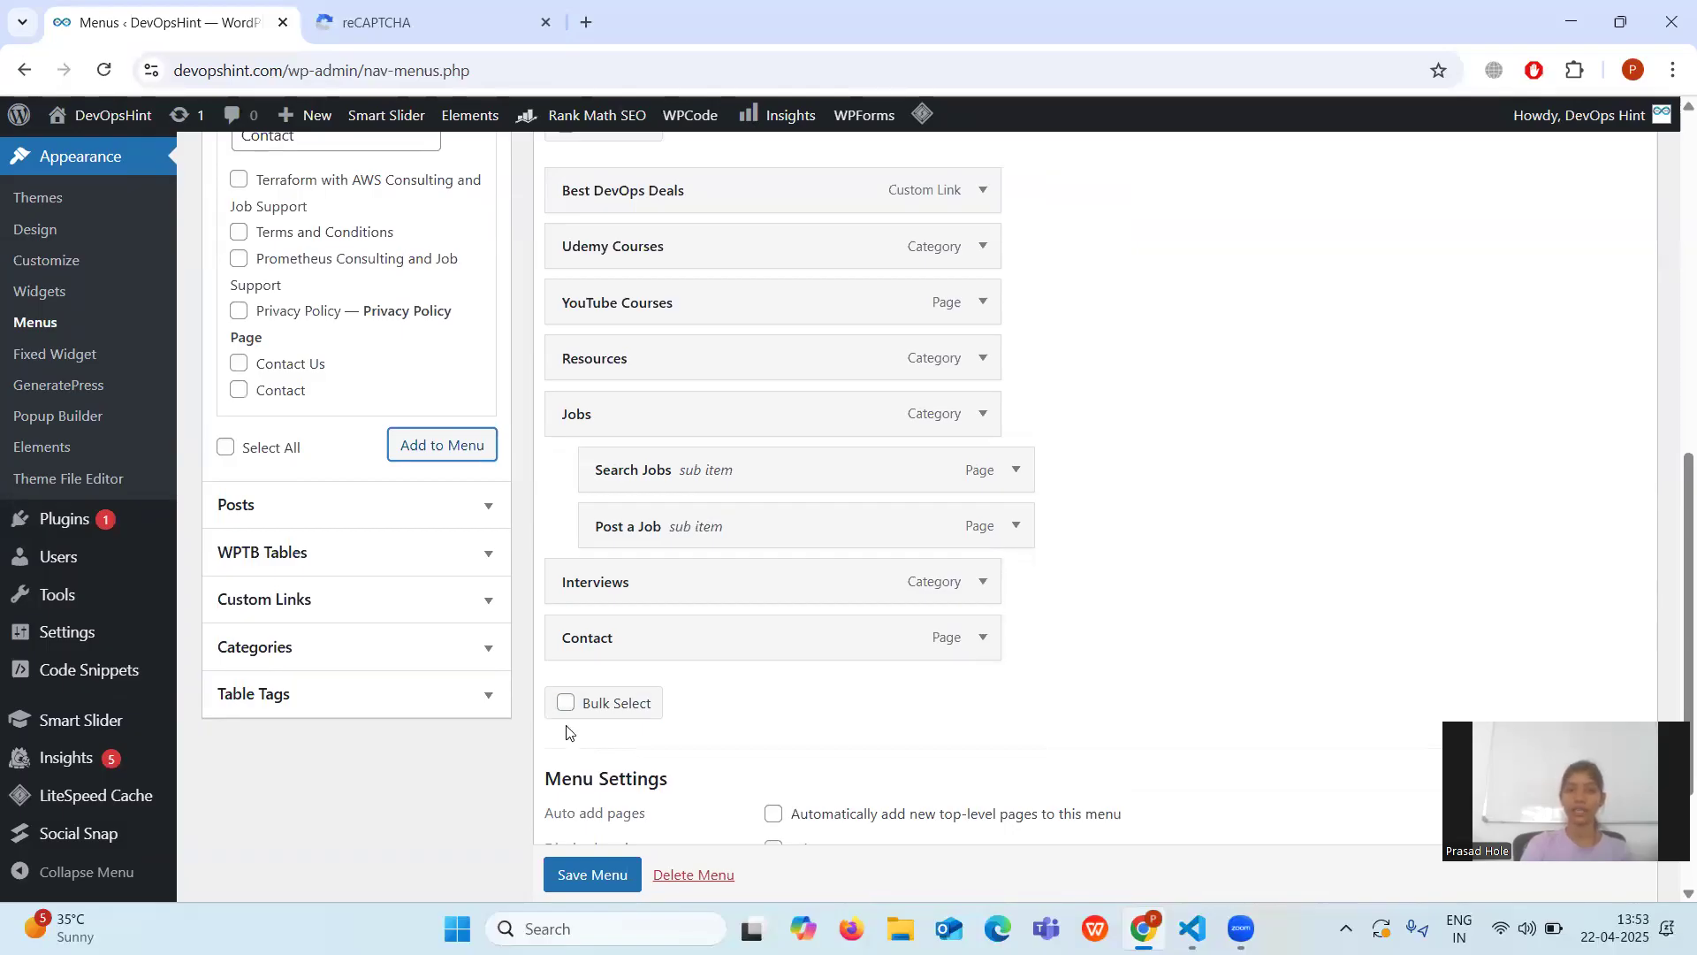
pyautogui.scroll(-3, 593, 764)
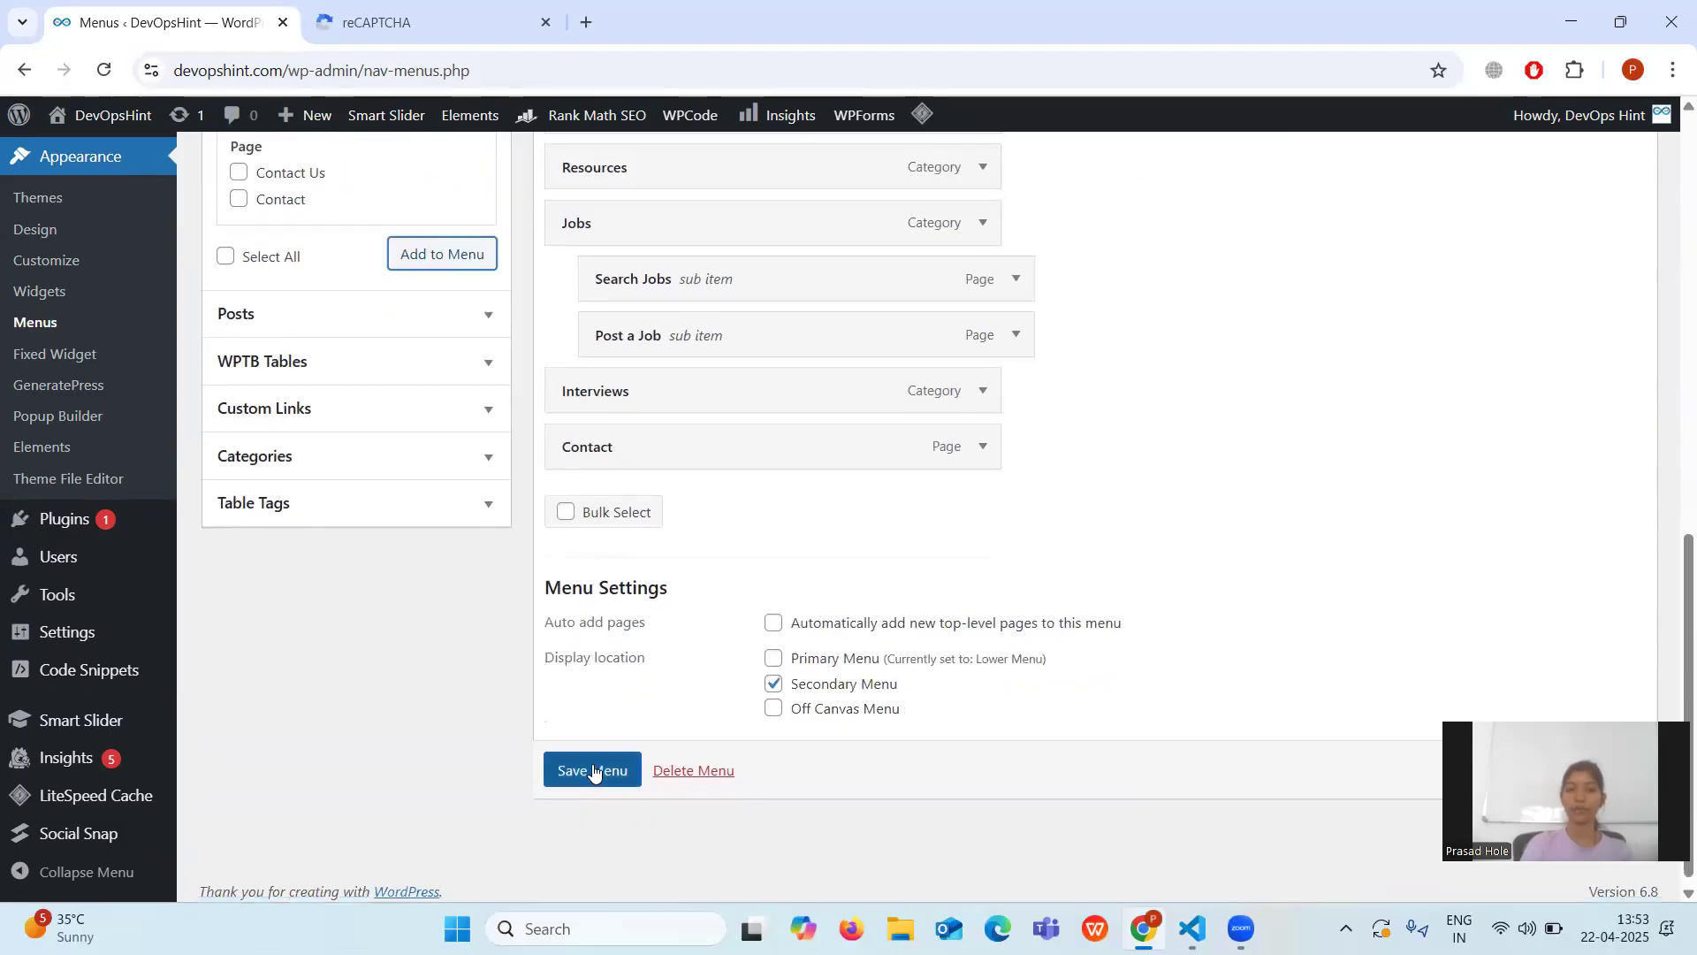
pyautogui.click(573, 772)
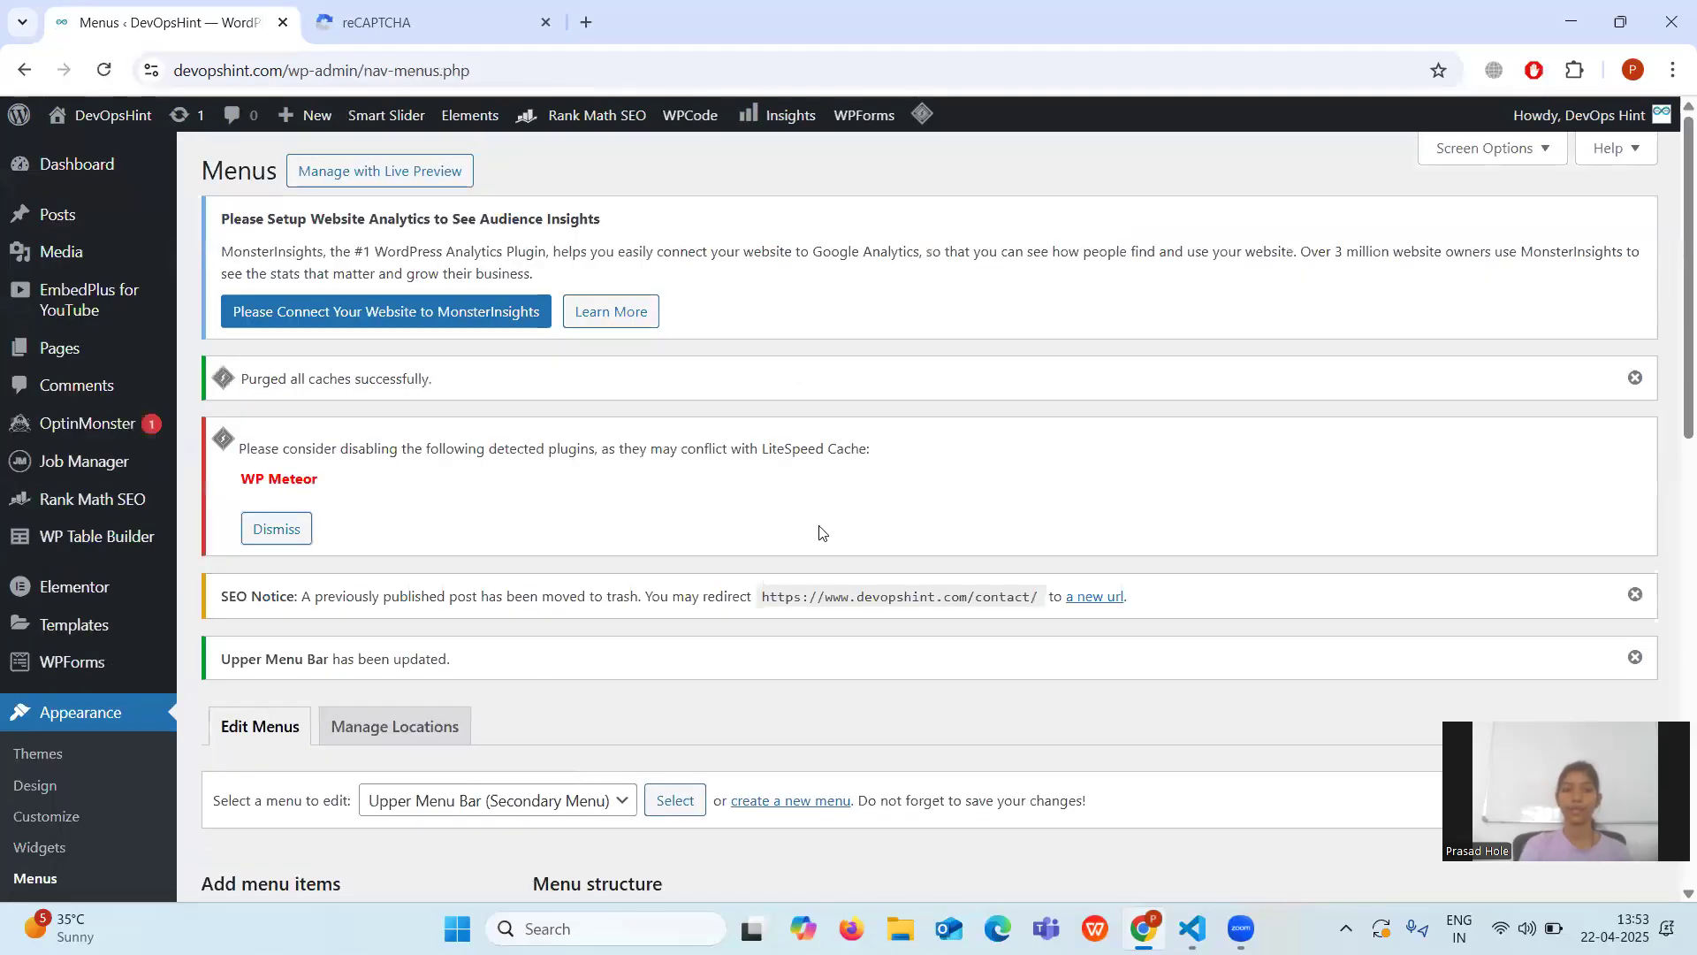
# Visit the live site and open Contact from the top menu to view the form.
pyautogui.moveTo(105, 124)
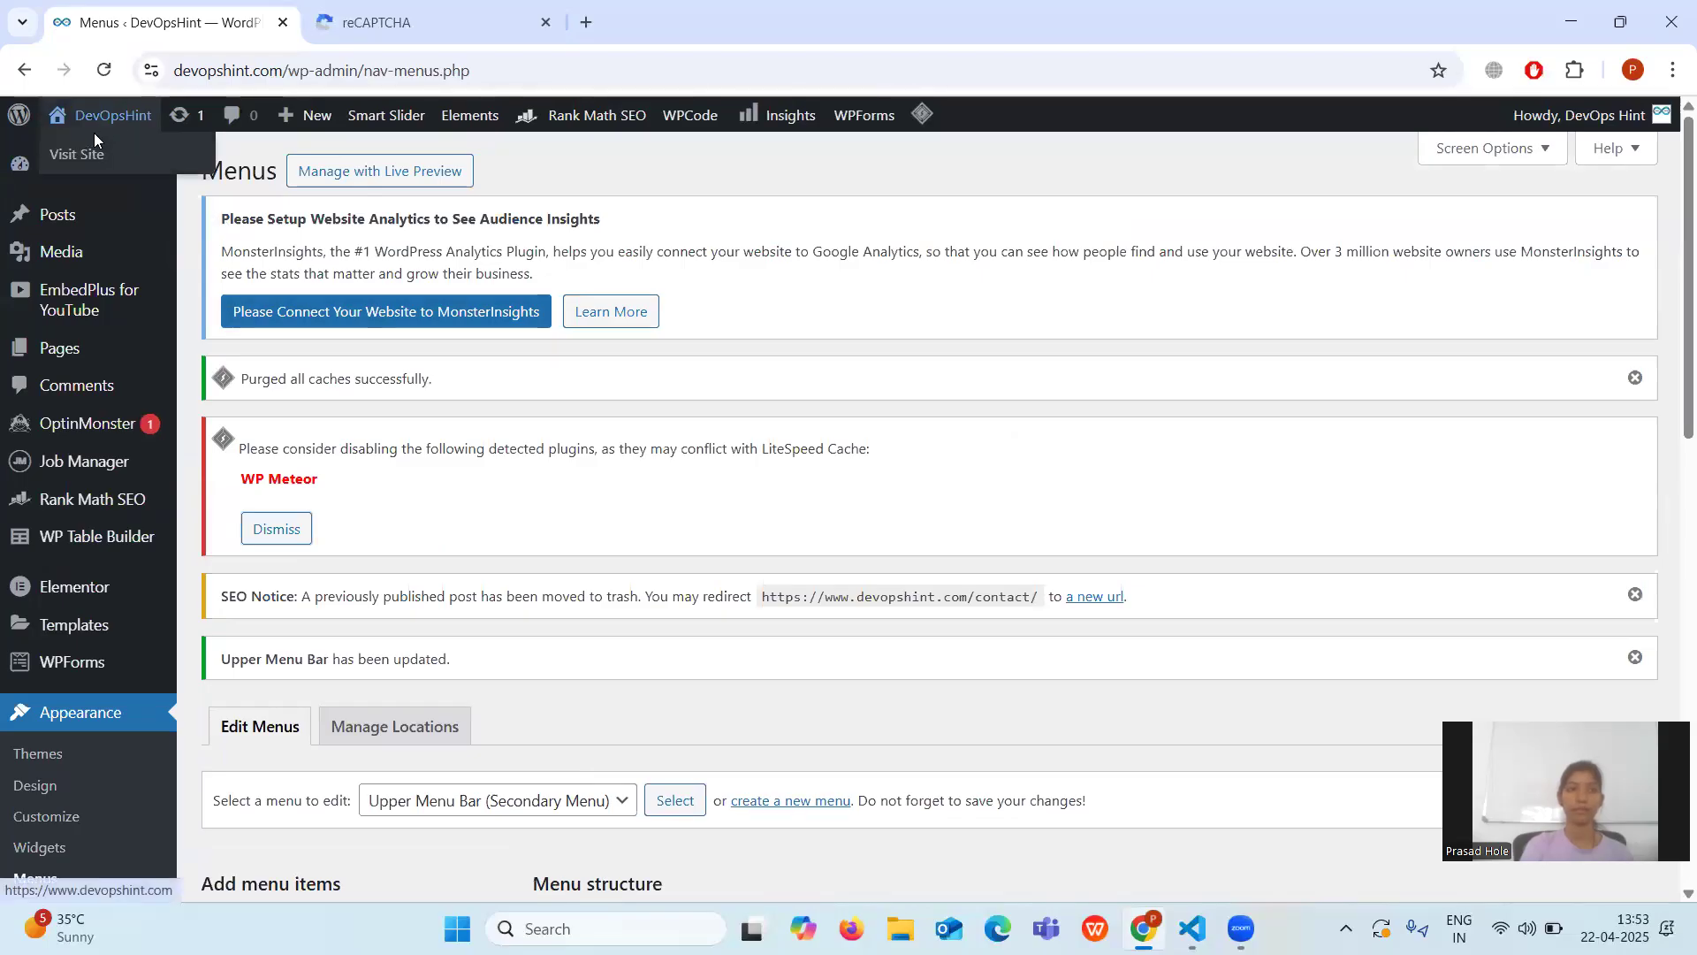
pyautogui.click(84, 154)
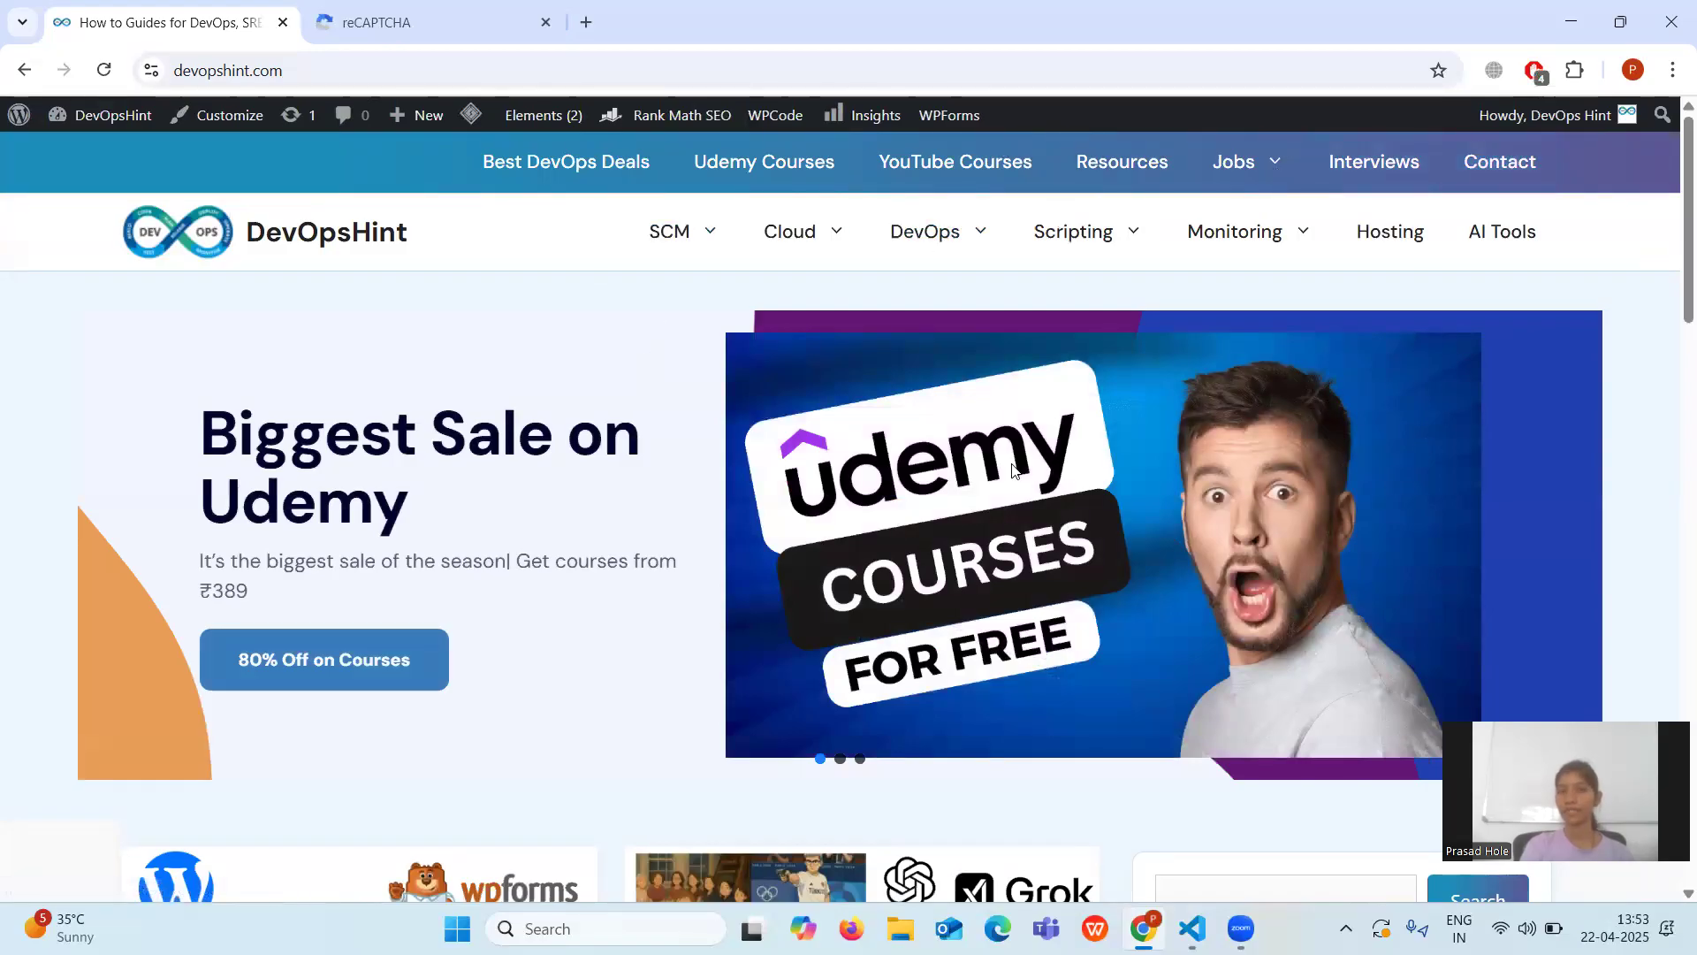
pyautogui.click(1497, 169)
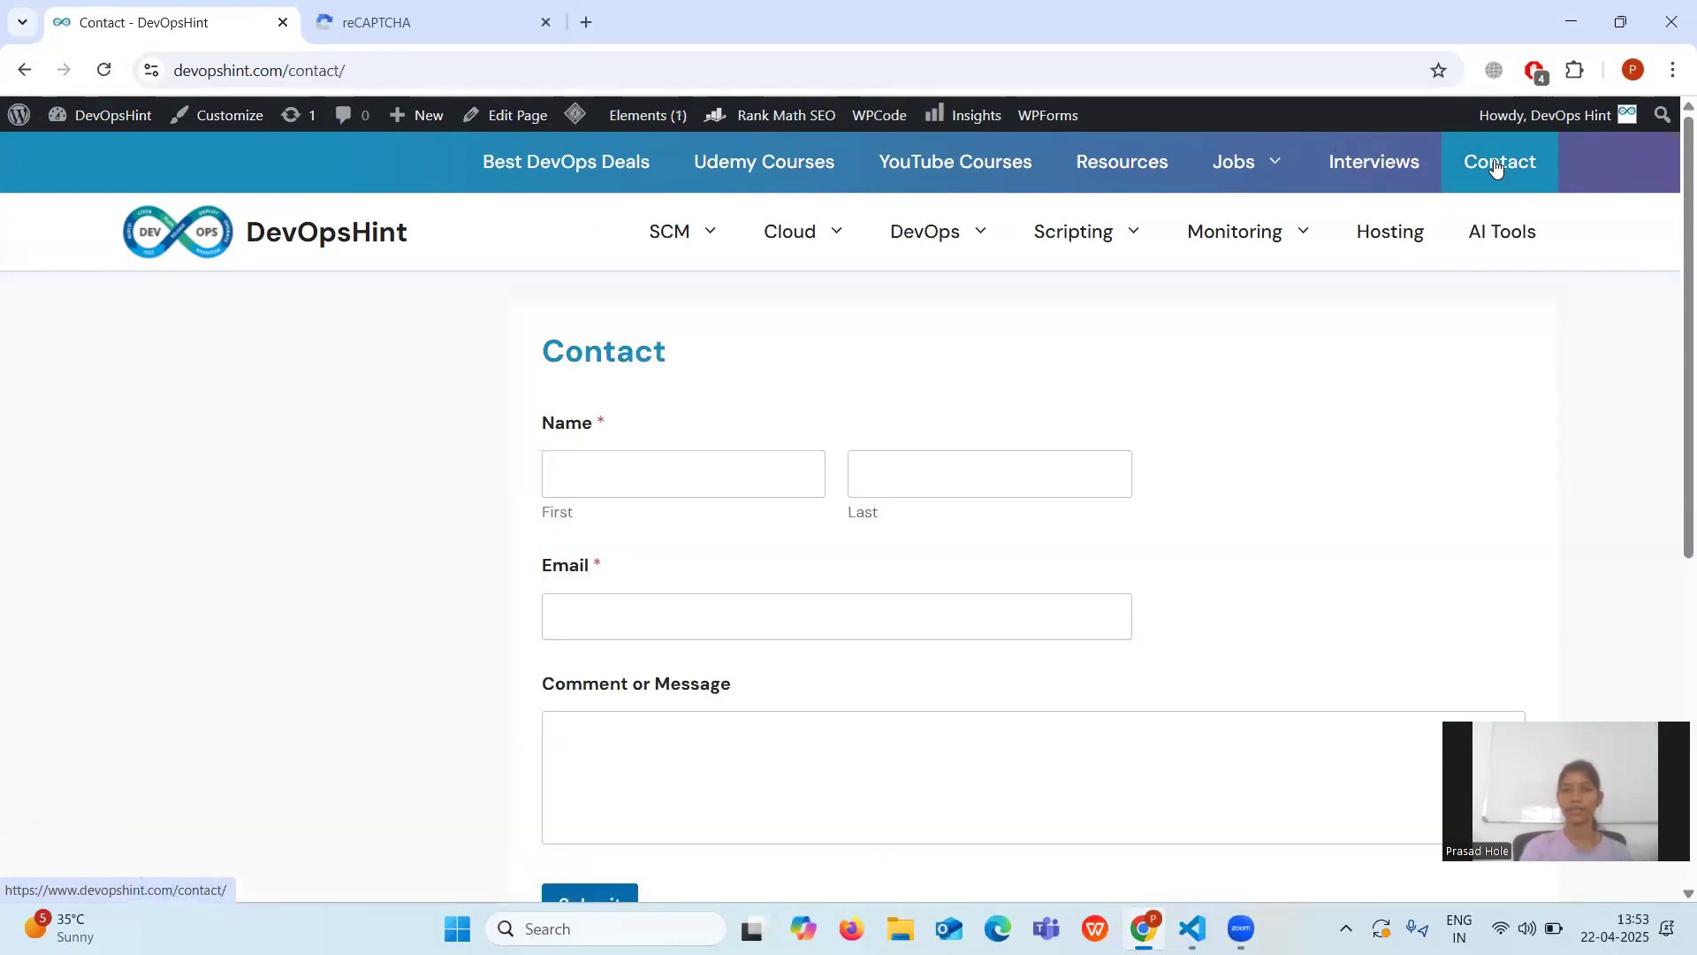
pyautogui.scroll(-2, 856, 482)
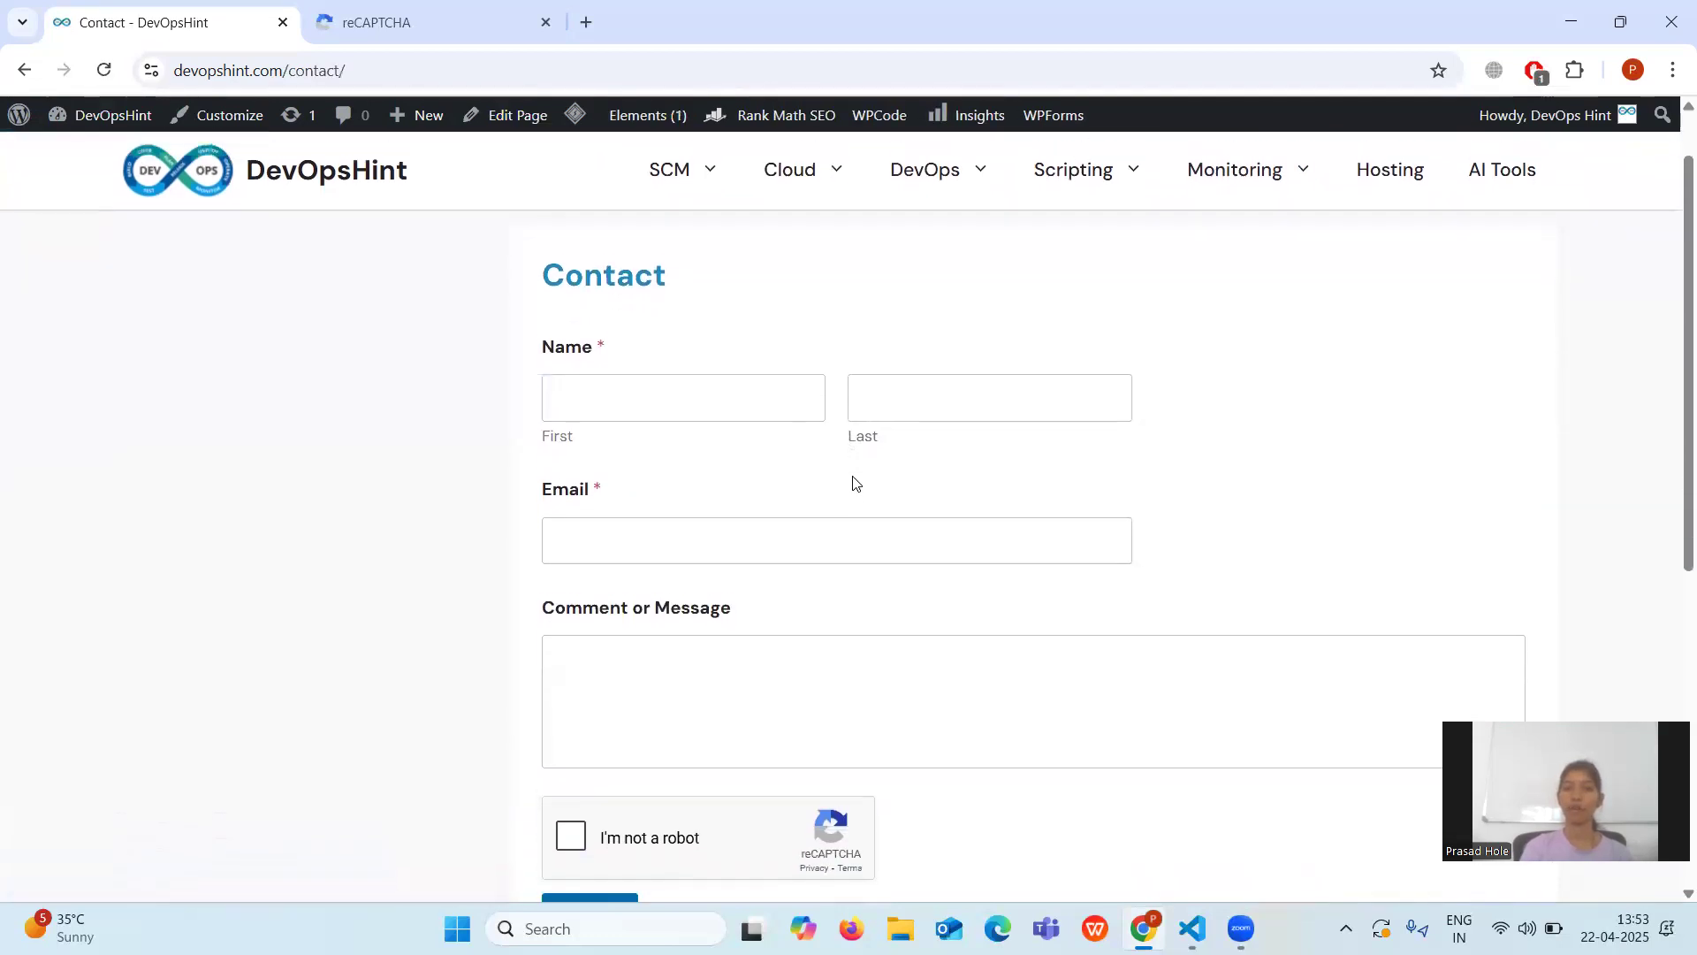
pyautogui.scroll(1, 855, 482)
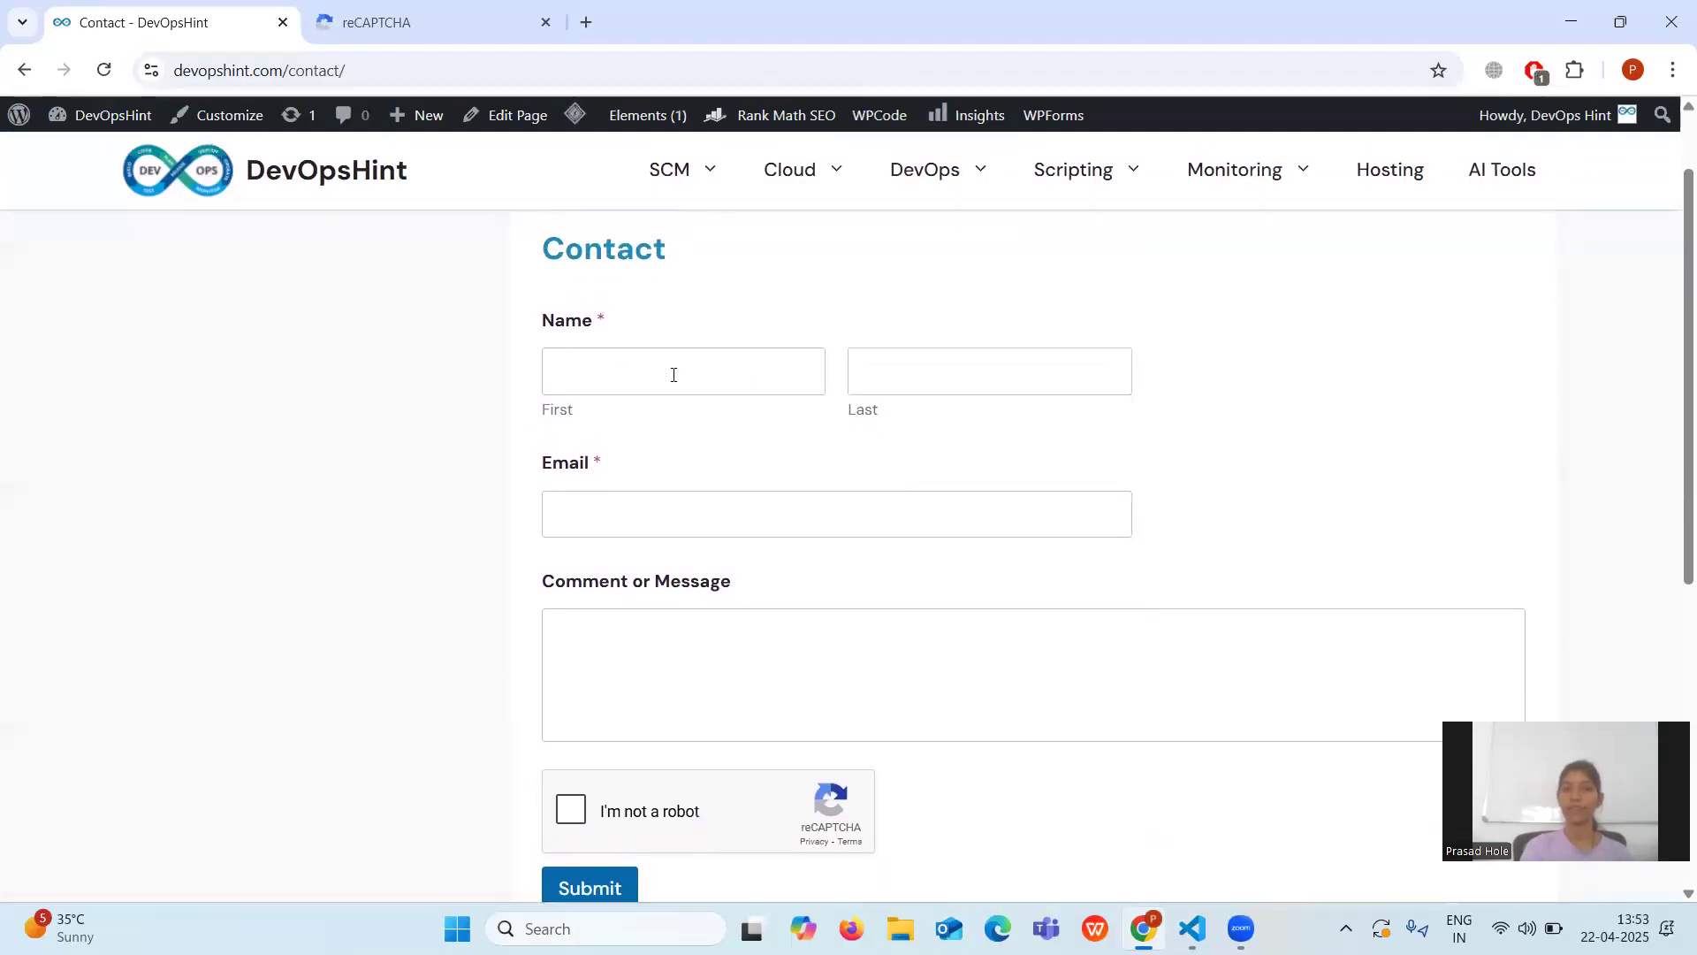
pyautogui.scroll(-1, 618, 494)
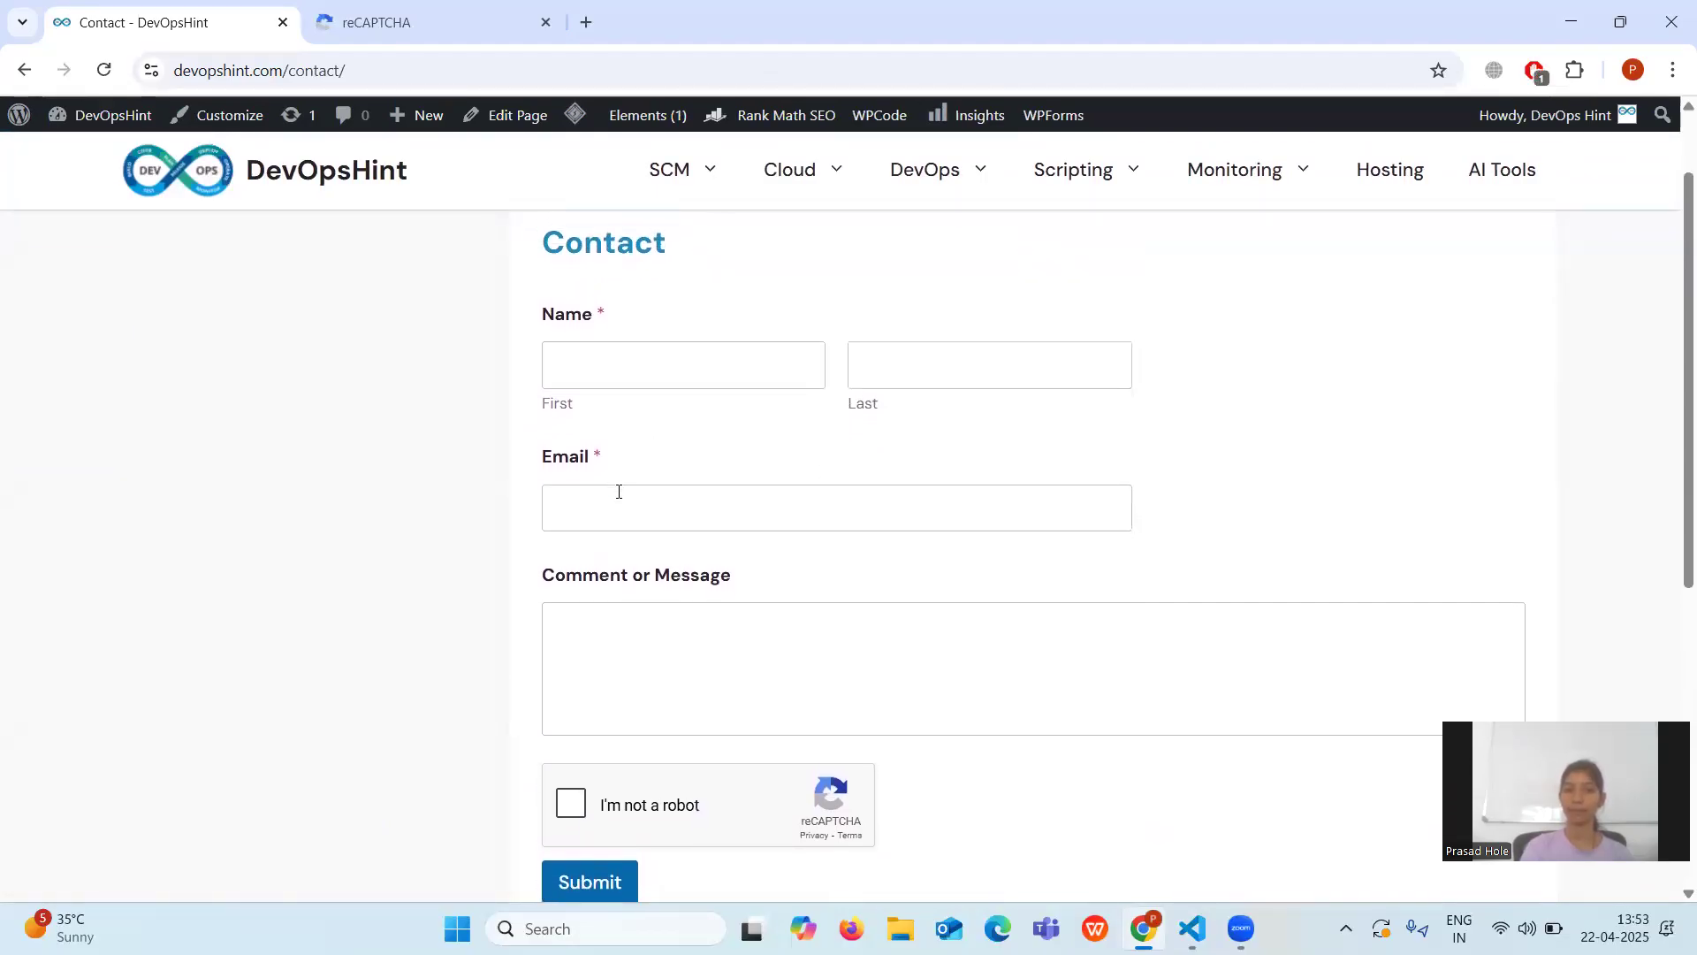
pyautogui.scroll(-2, 618, 497)
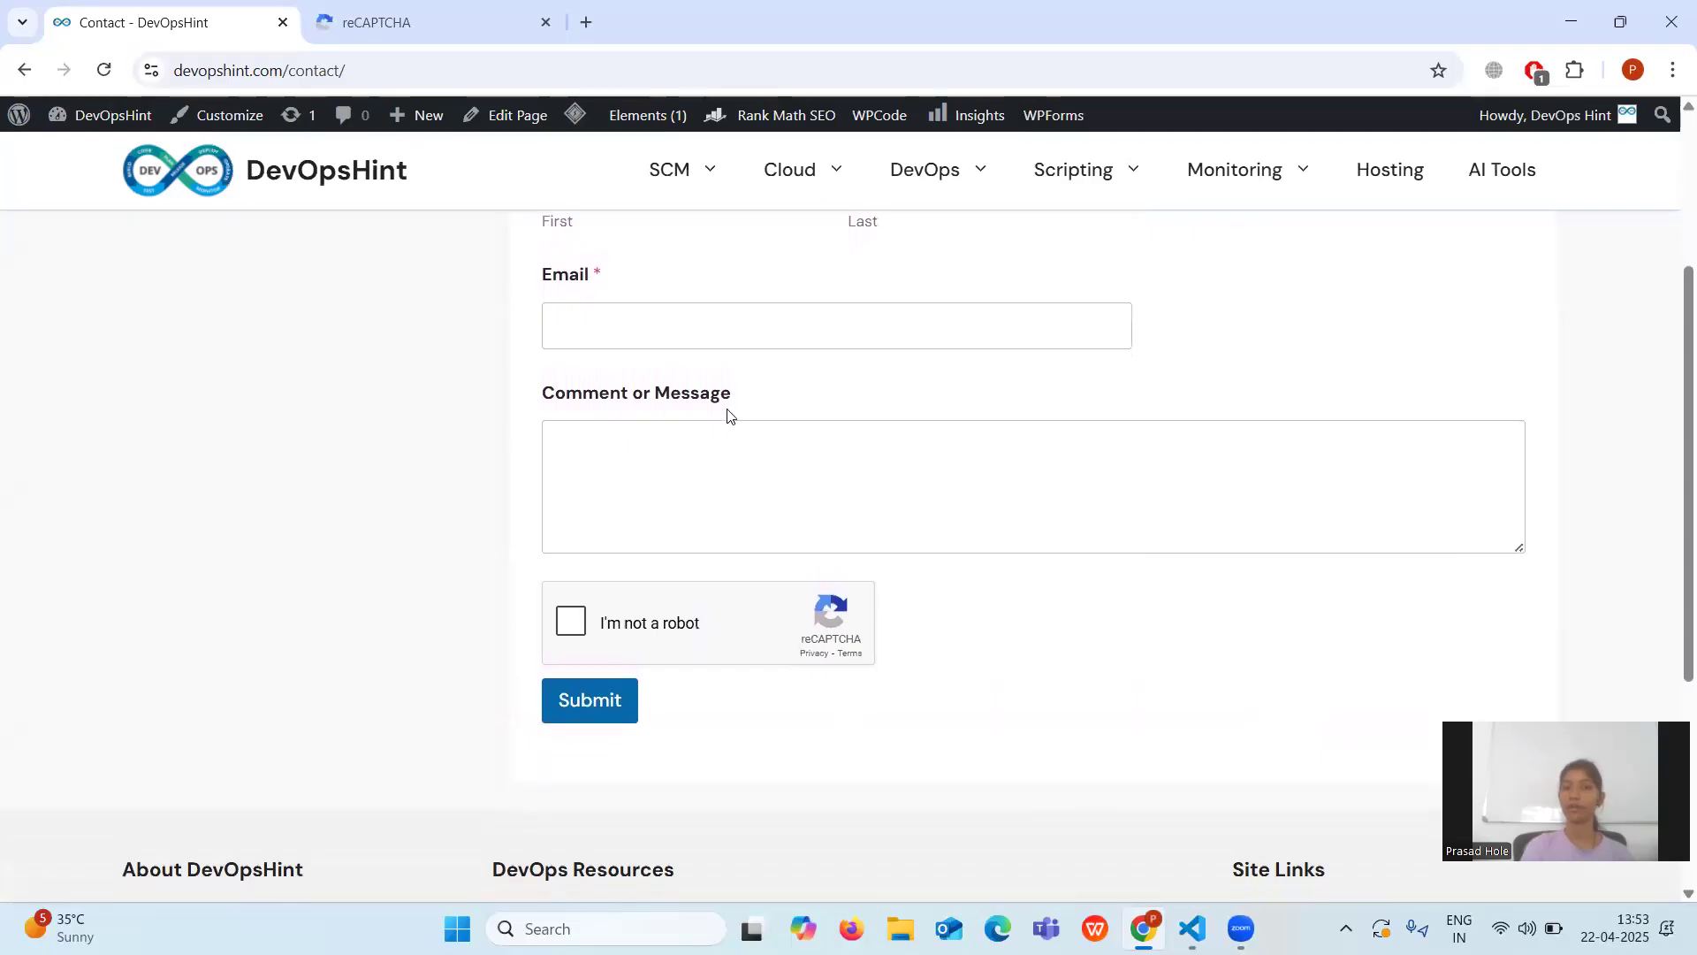
# Pass the reCAPTCHA check by ticking I'm not a robot on the Contact form.
pyautogui.click(571, 626)
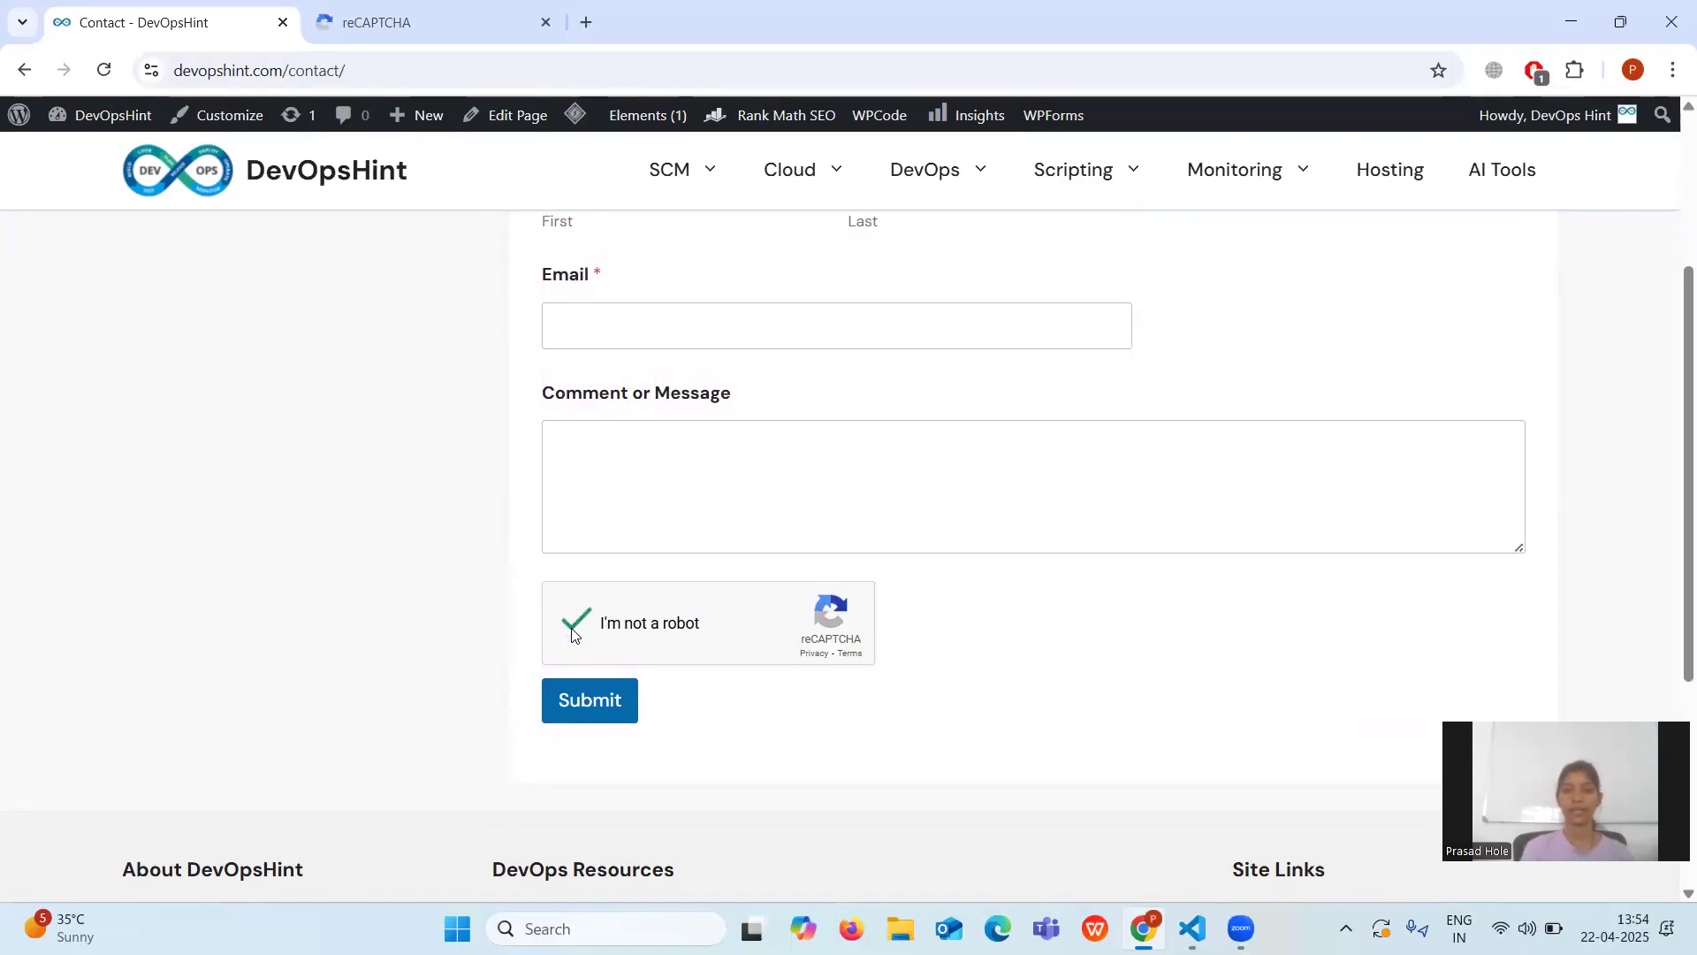
pyautogui.scroll(3, 571, 634)
pyautogui.scroll(-3, 571, 634)
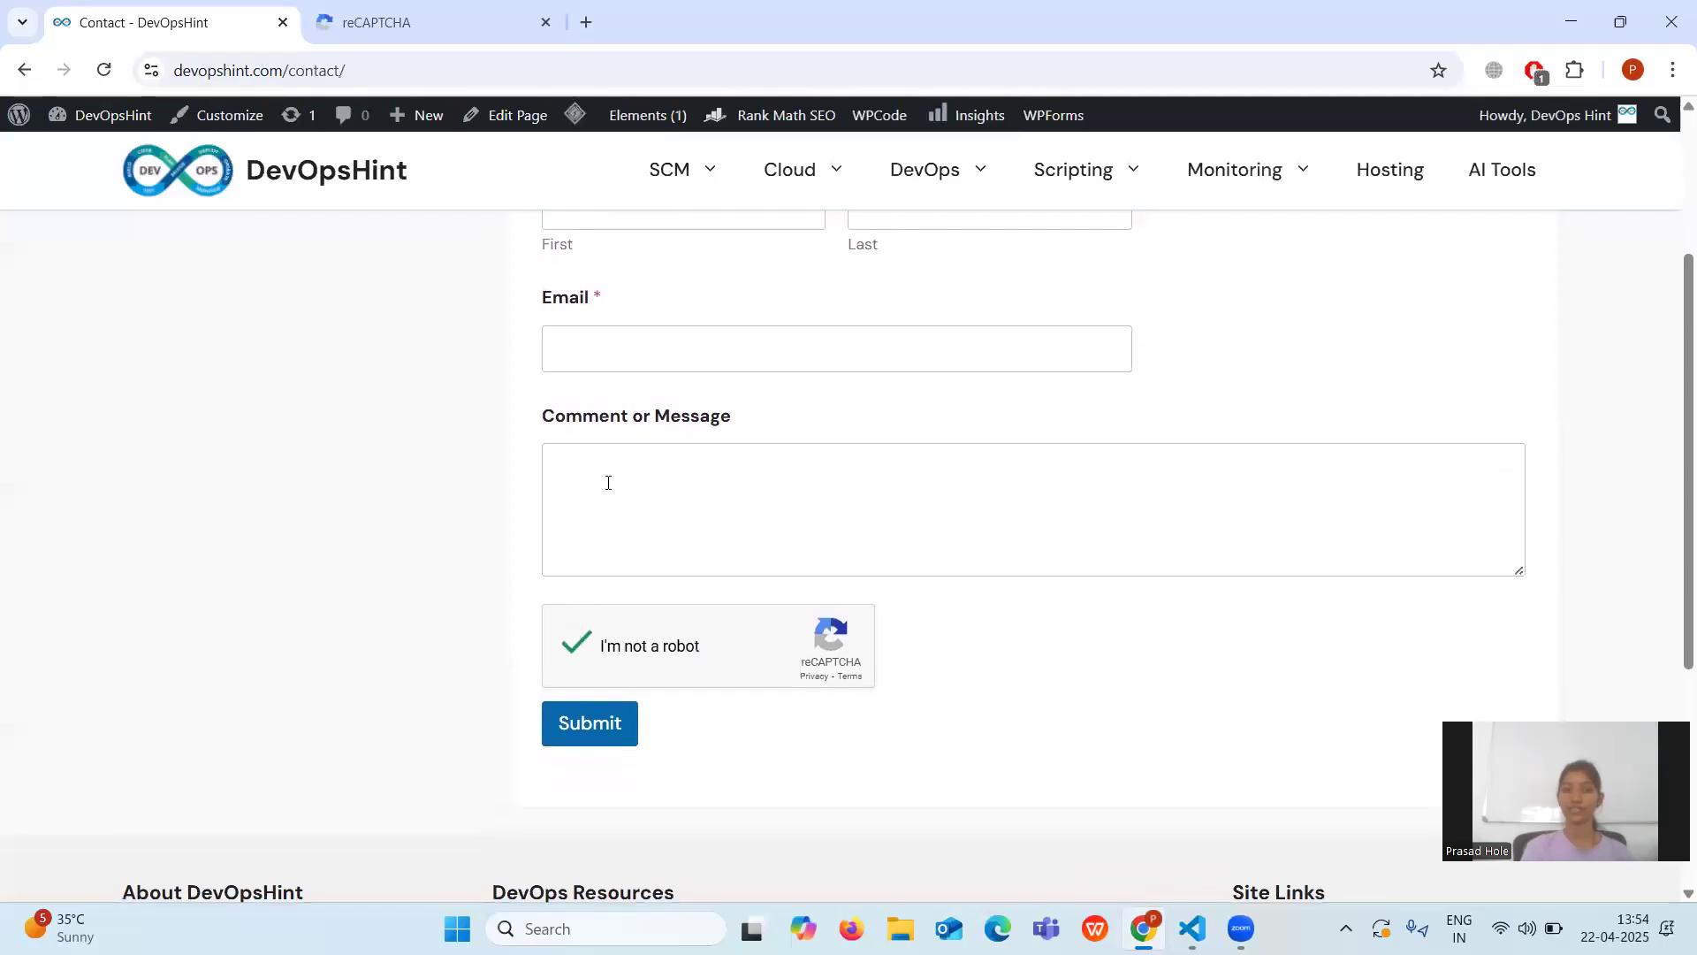
pyautogui.scroll(2, 608, 483)
# Fill in the sender's first name, last name and e-mail address.
pyautogui.click(589, 368)
pyautogui.write('Laxmi')
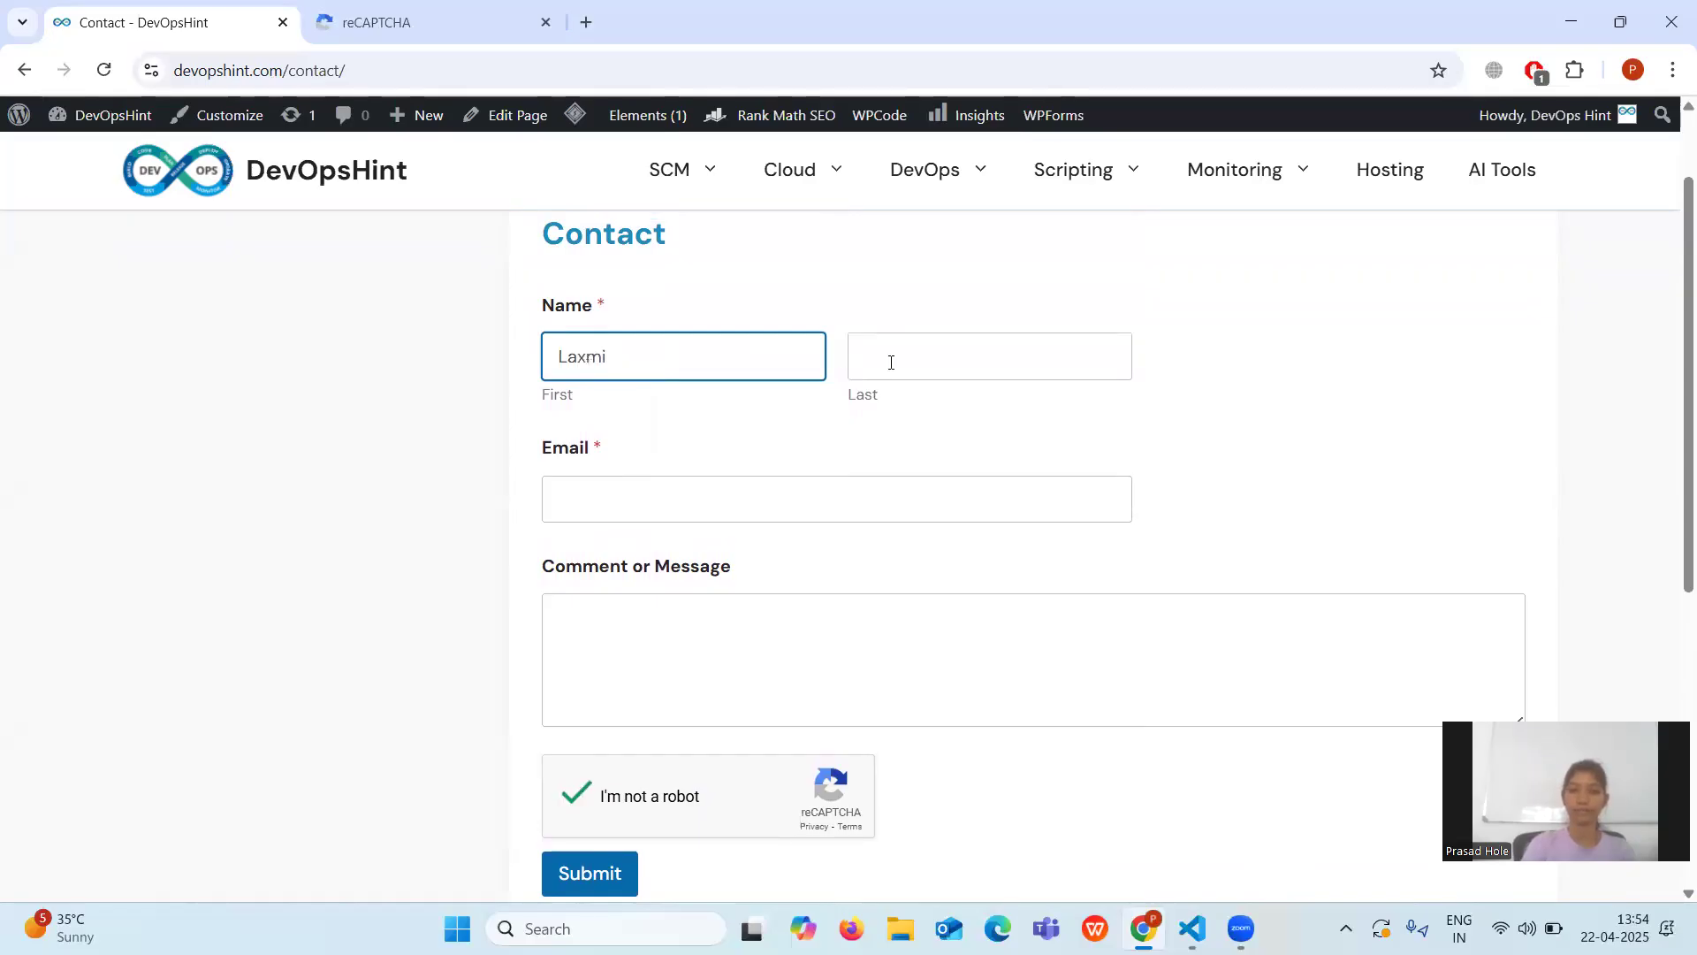
pyautogui.click(890, 362)
pyautogui.write('ABC')
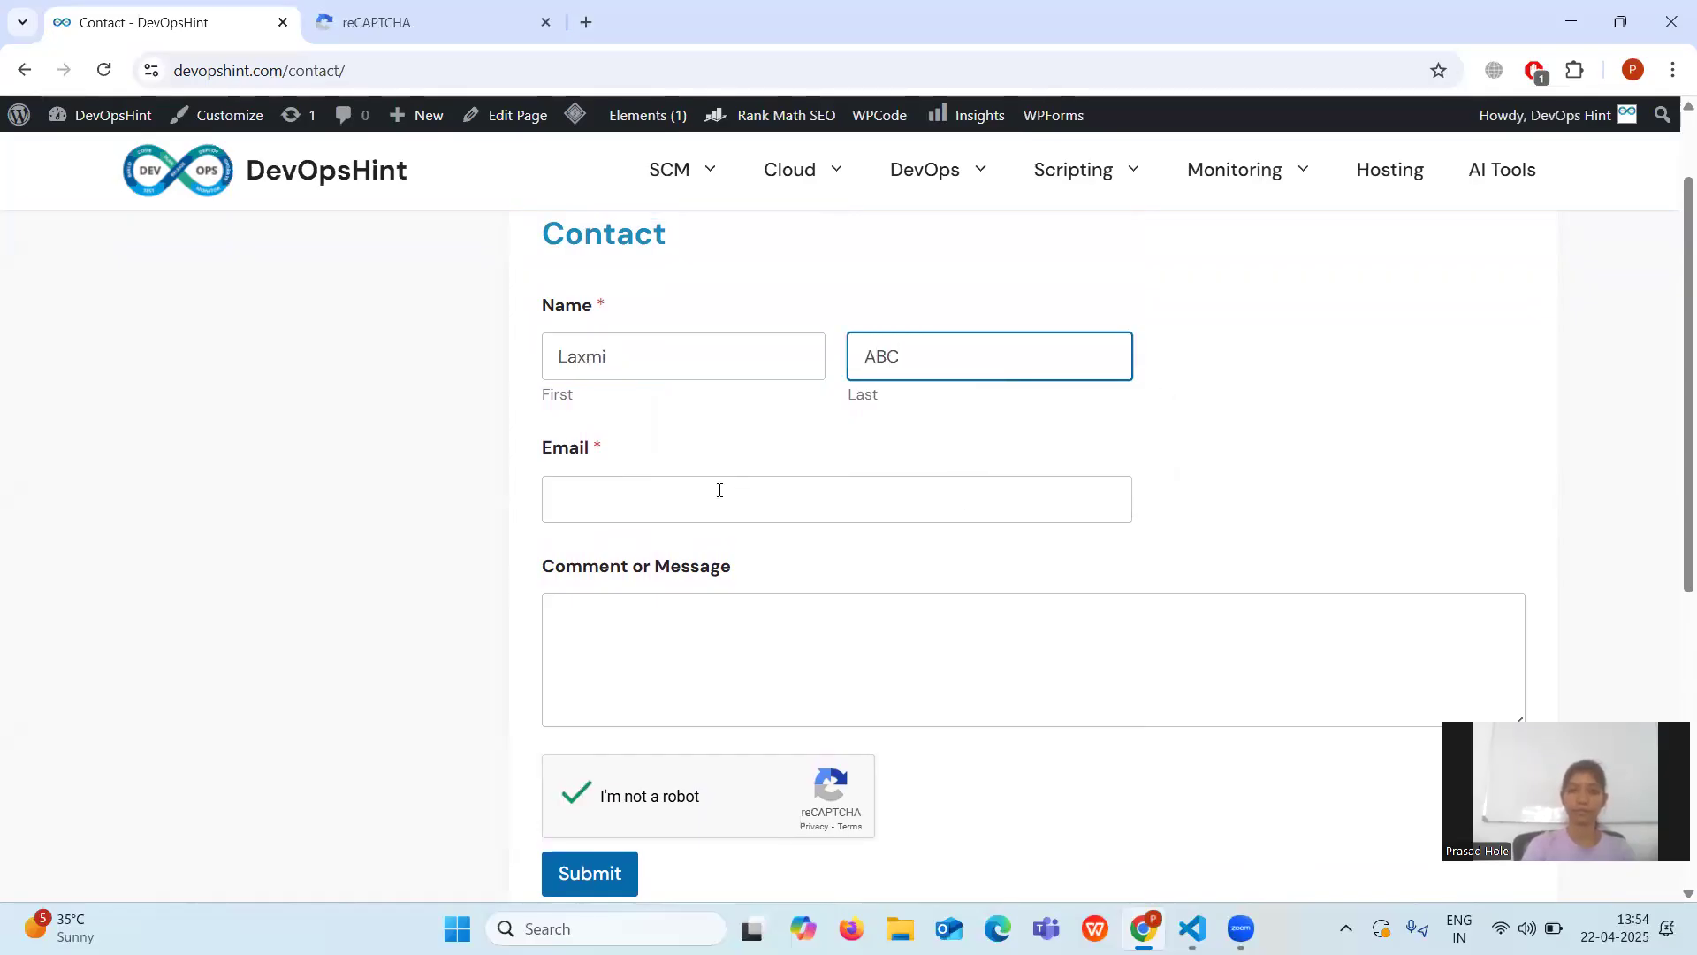
pyautogui.click(717, 502)
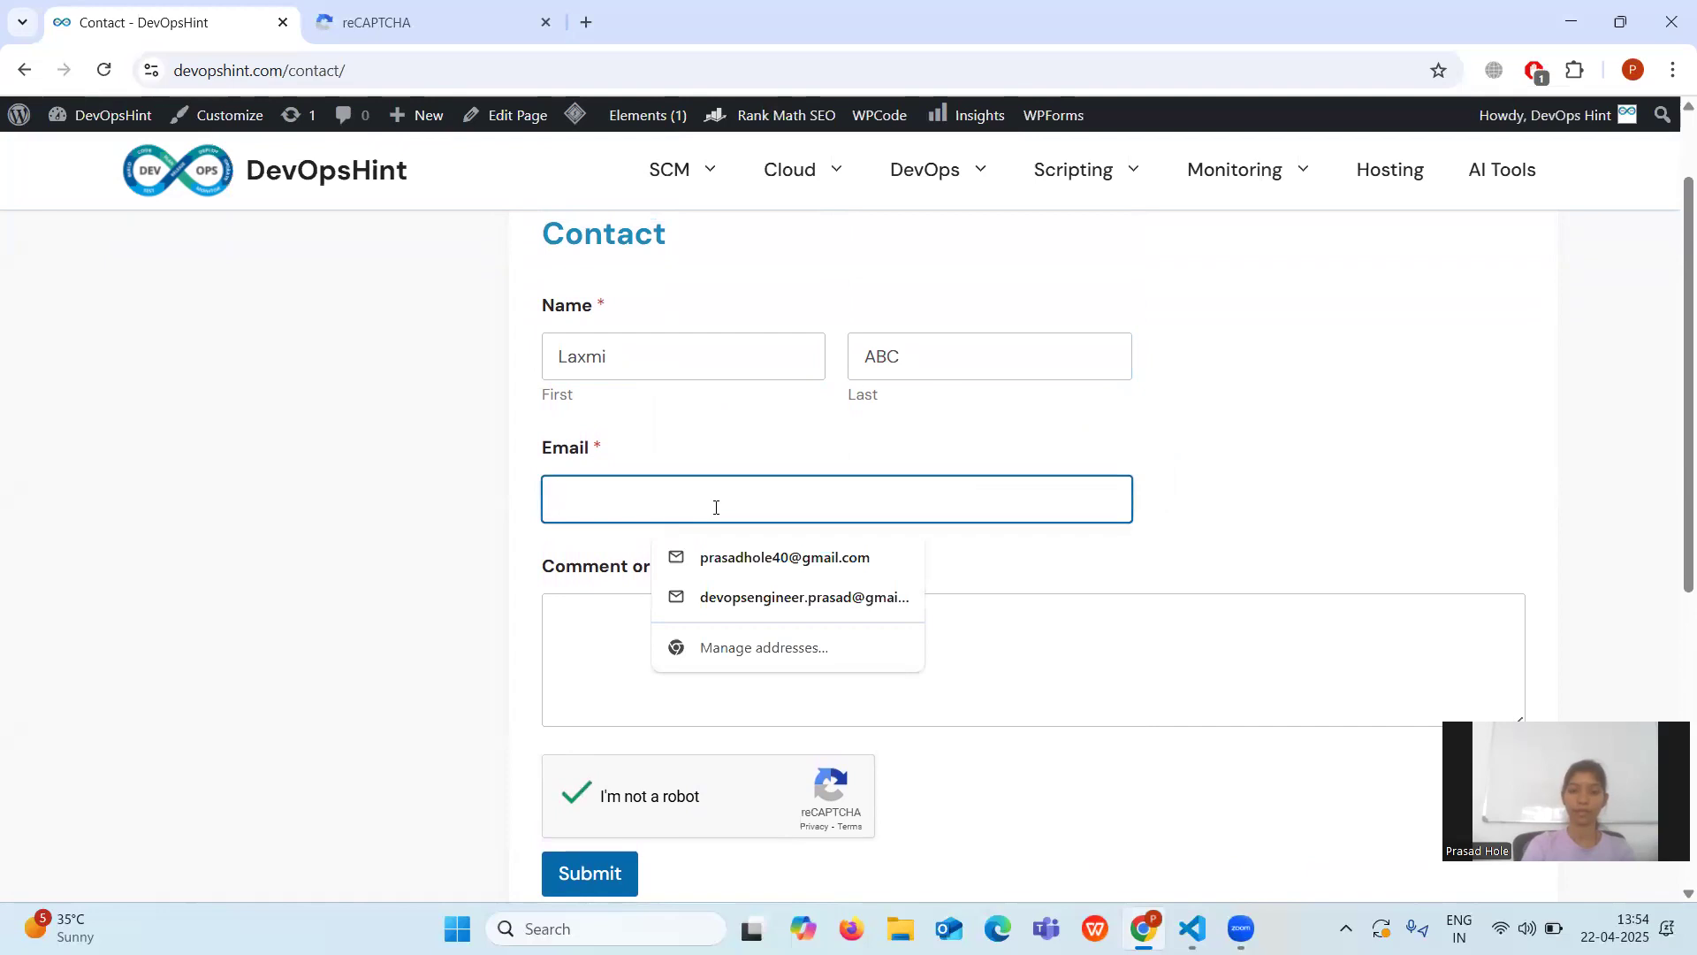
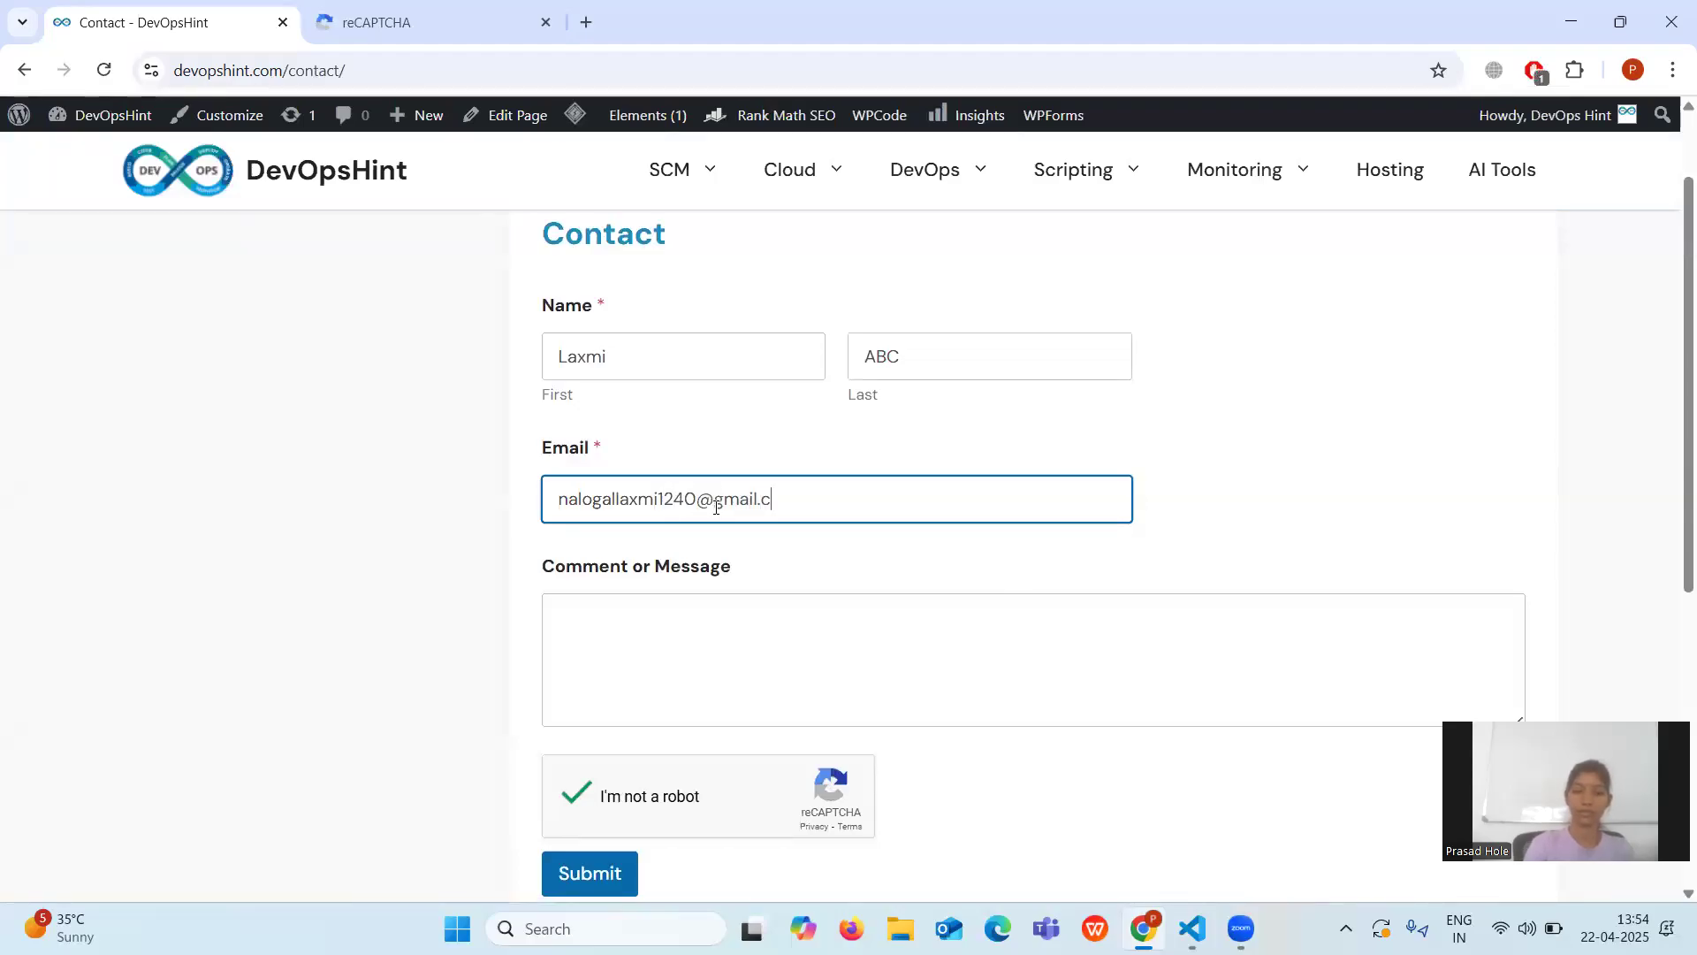
# Enter the message Hello and submit, receiving the thank-you confirmation.
pyautogui.click(675, 619)
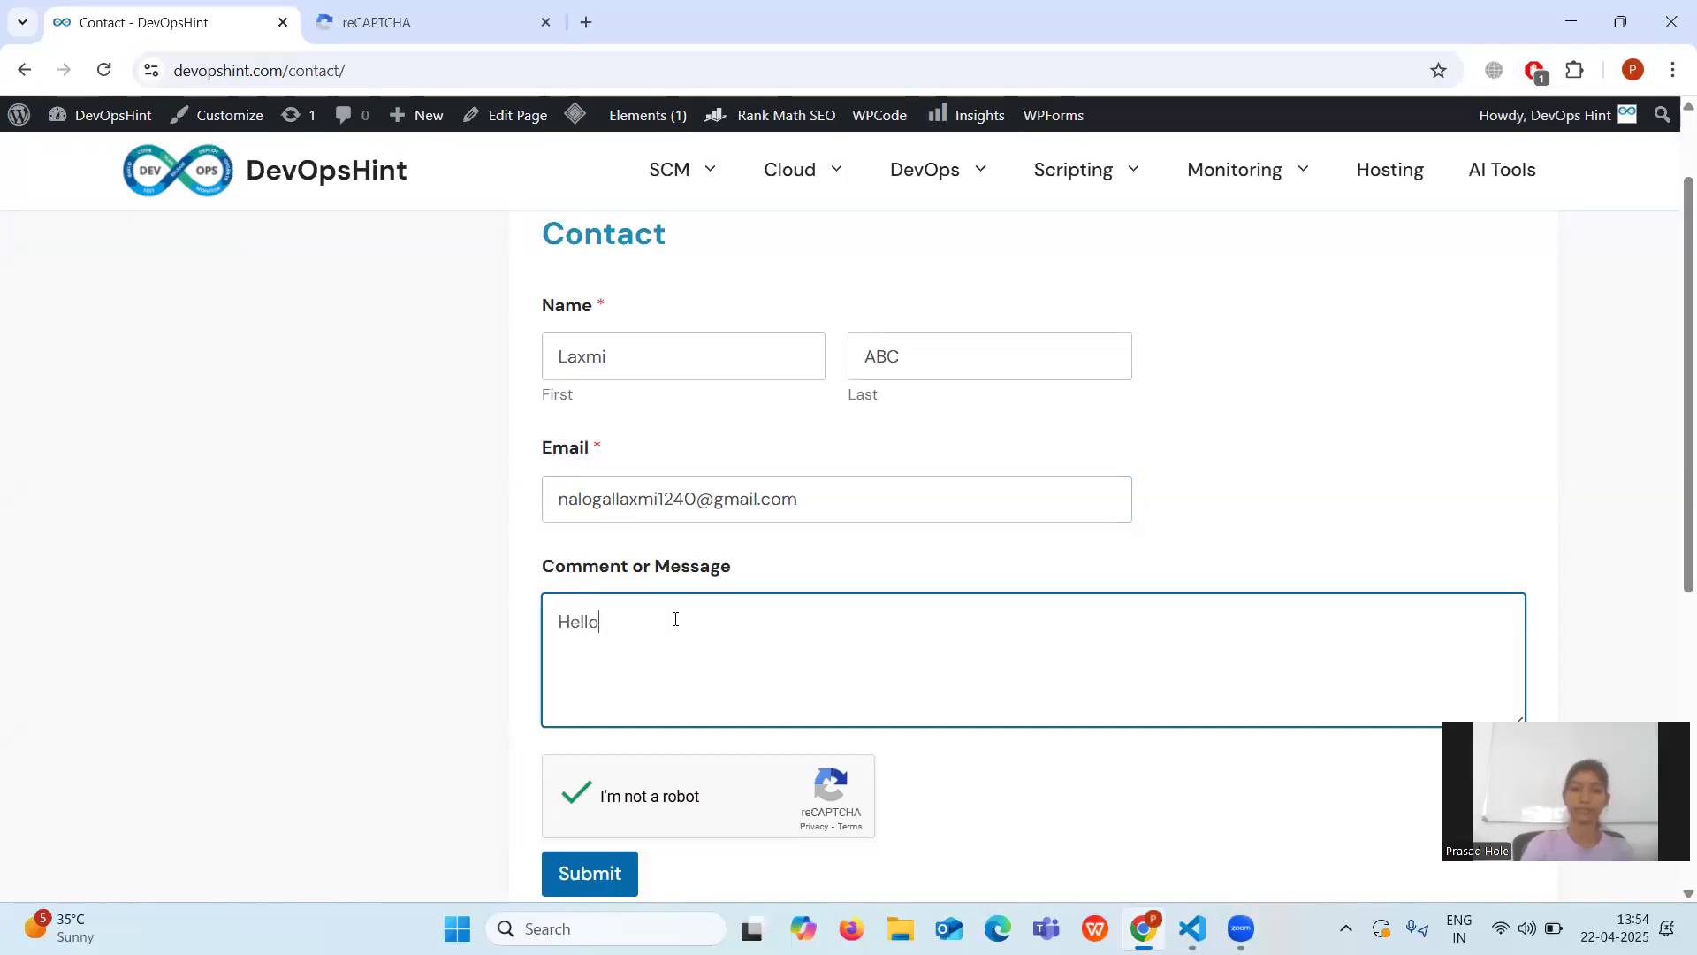
pyautogui.scroll(-4, 675, 619)
pyautogui.click(575, 429)
pyautogui.scroll(3, 712, 416)
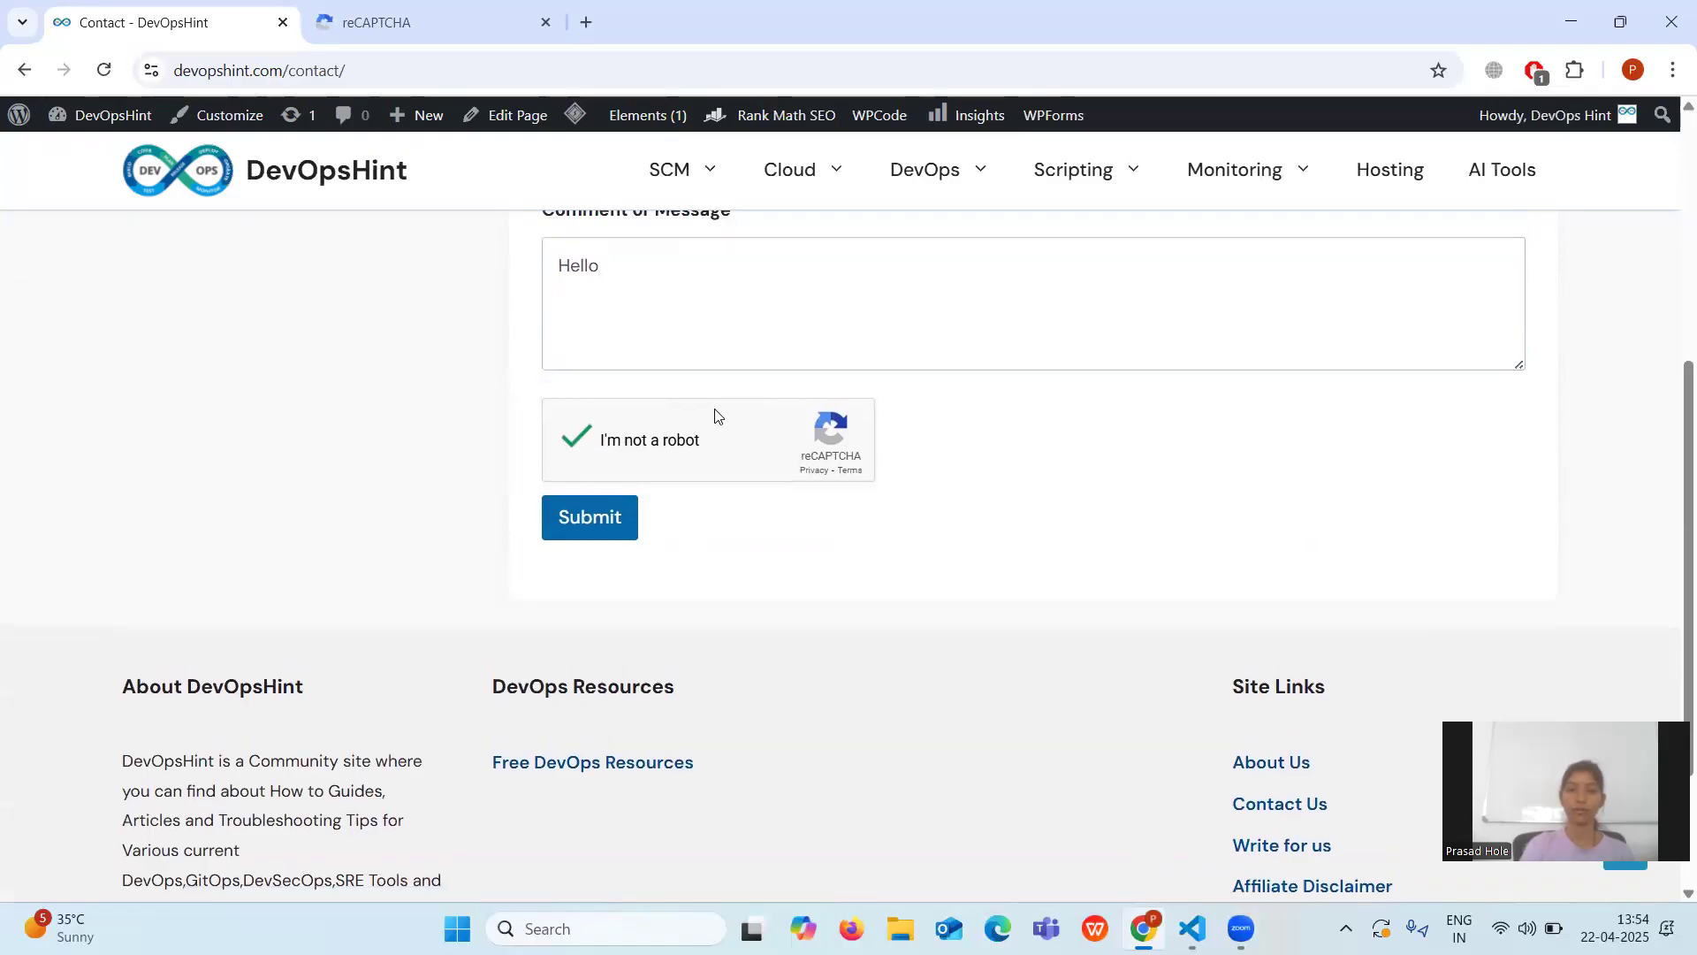
pyautogui.scroll(-2, 716, 415)
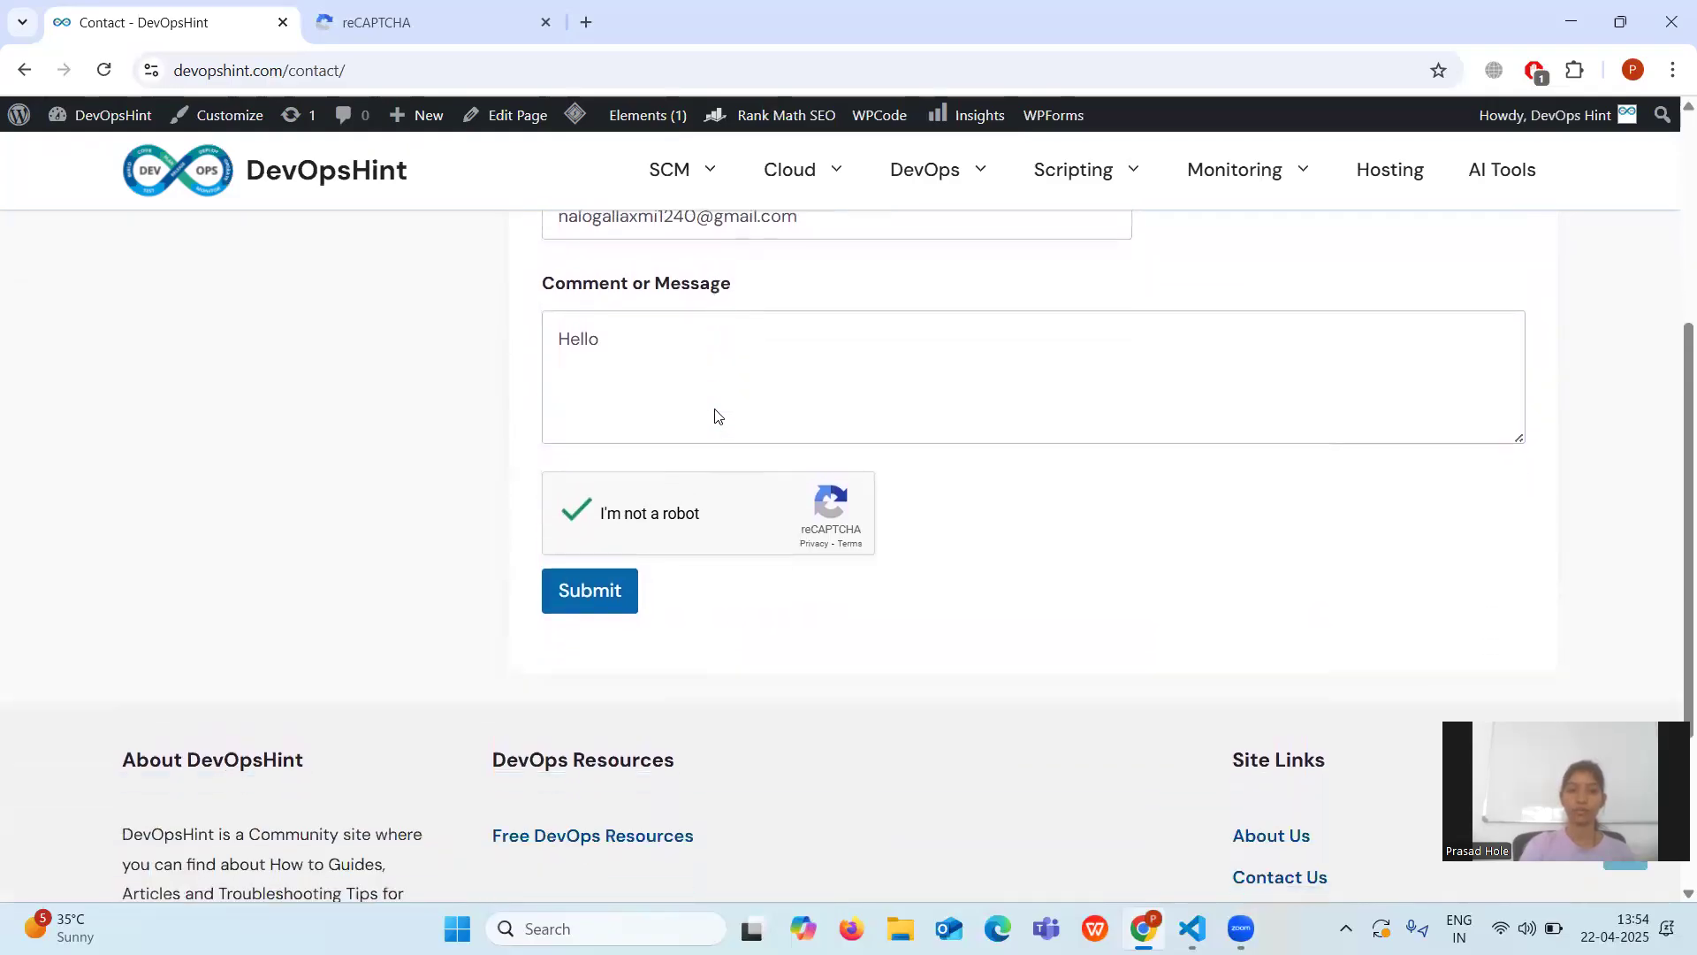
pyautogui.click(569, 597)
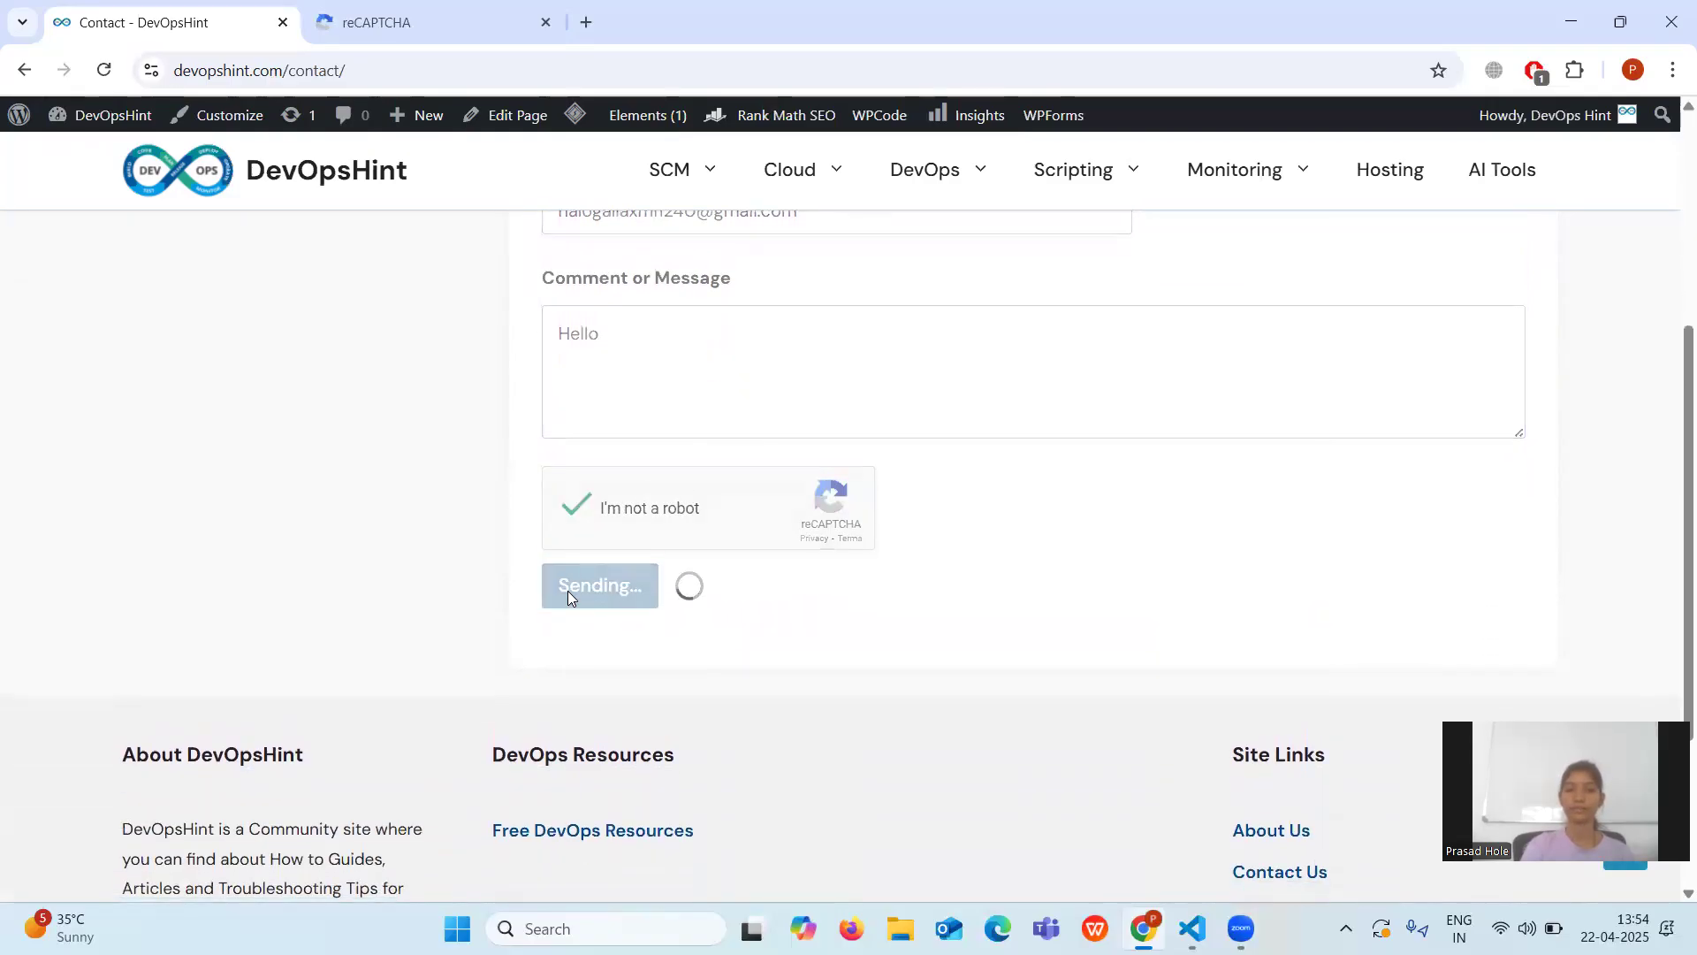
pyautogui.scroll(1, 1004, 357)
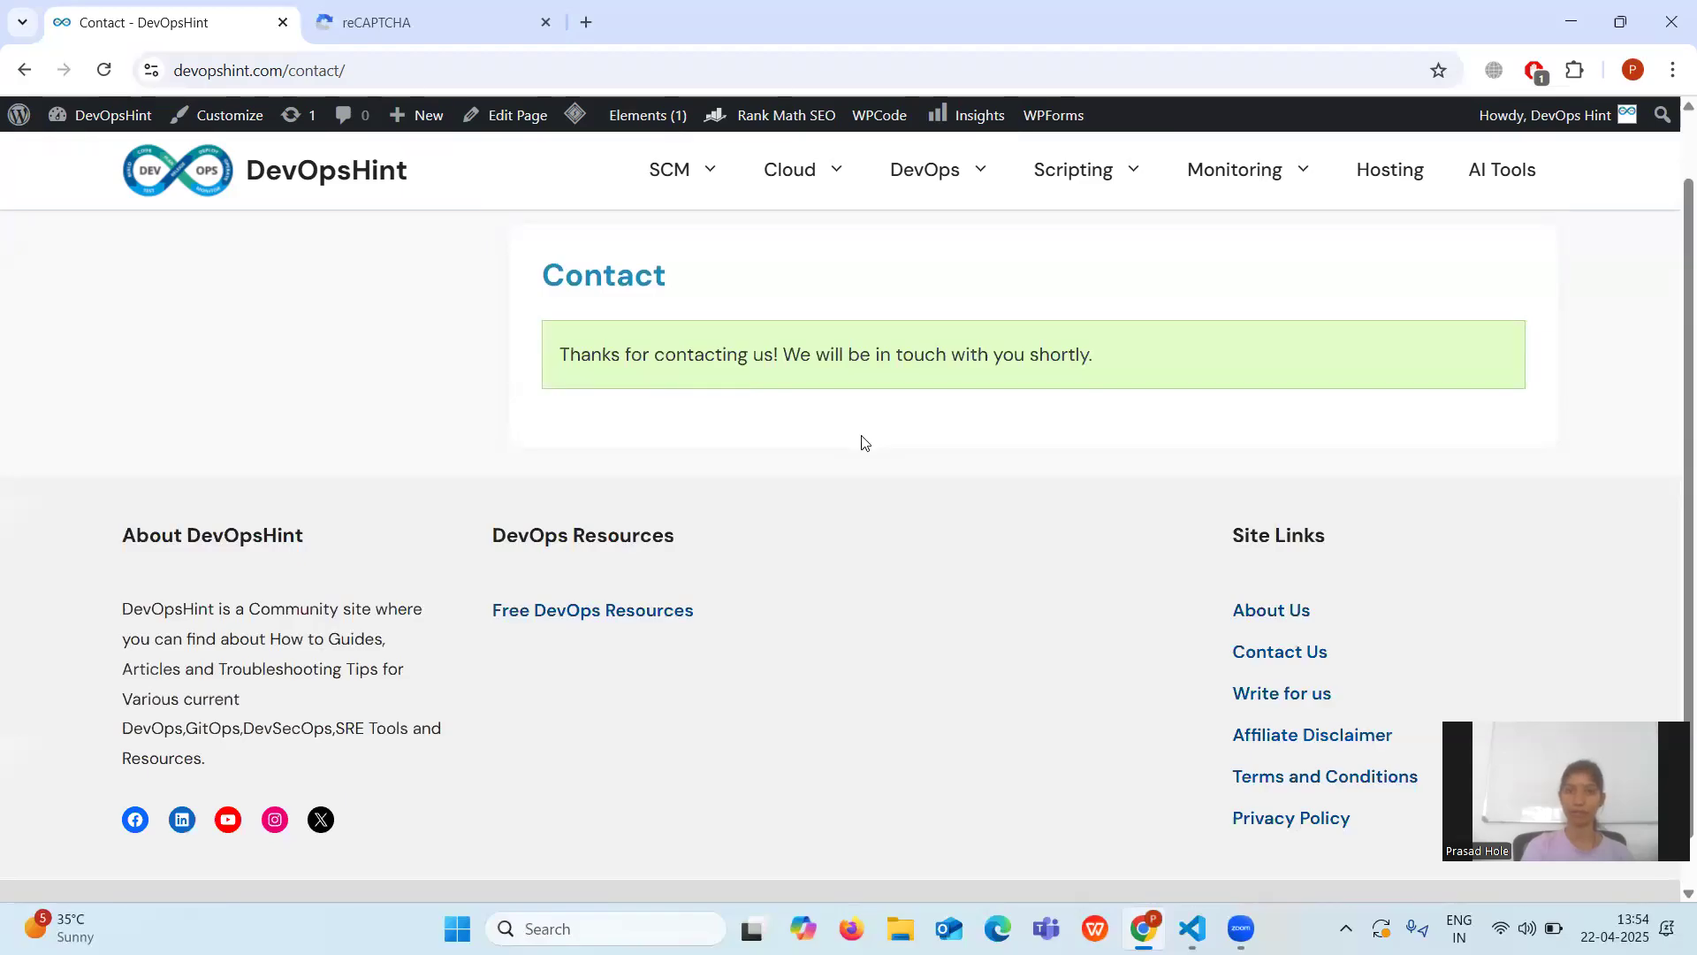
pyautogui.scroll(1, 864, 442)
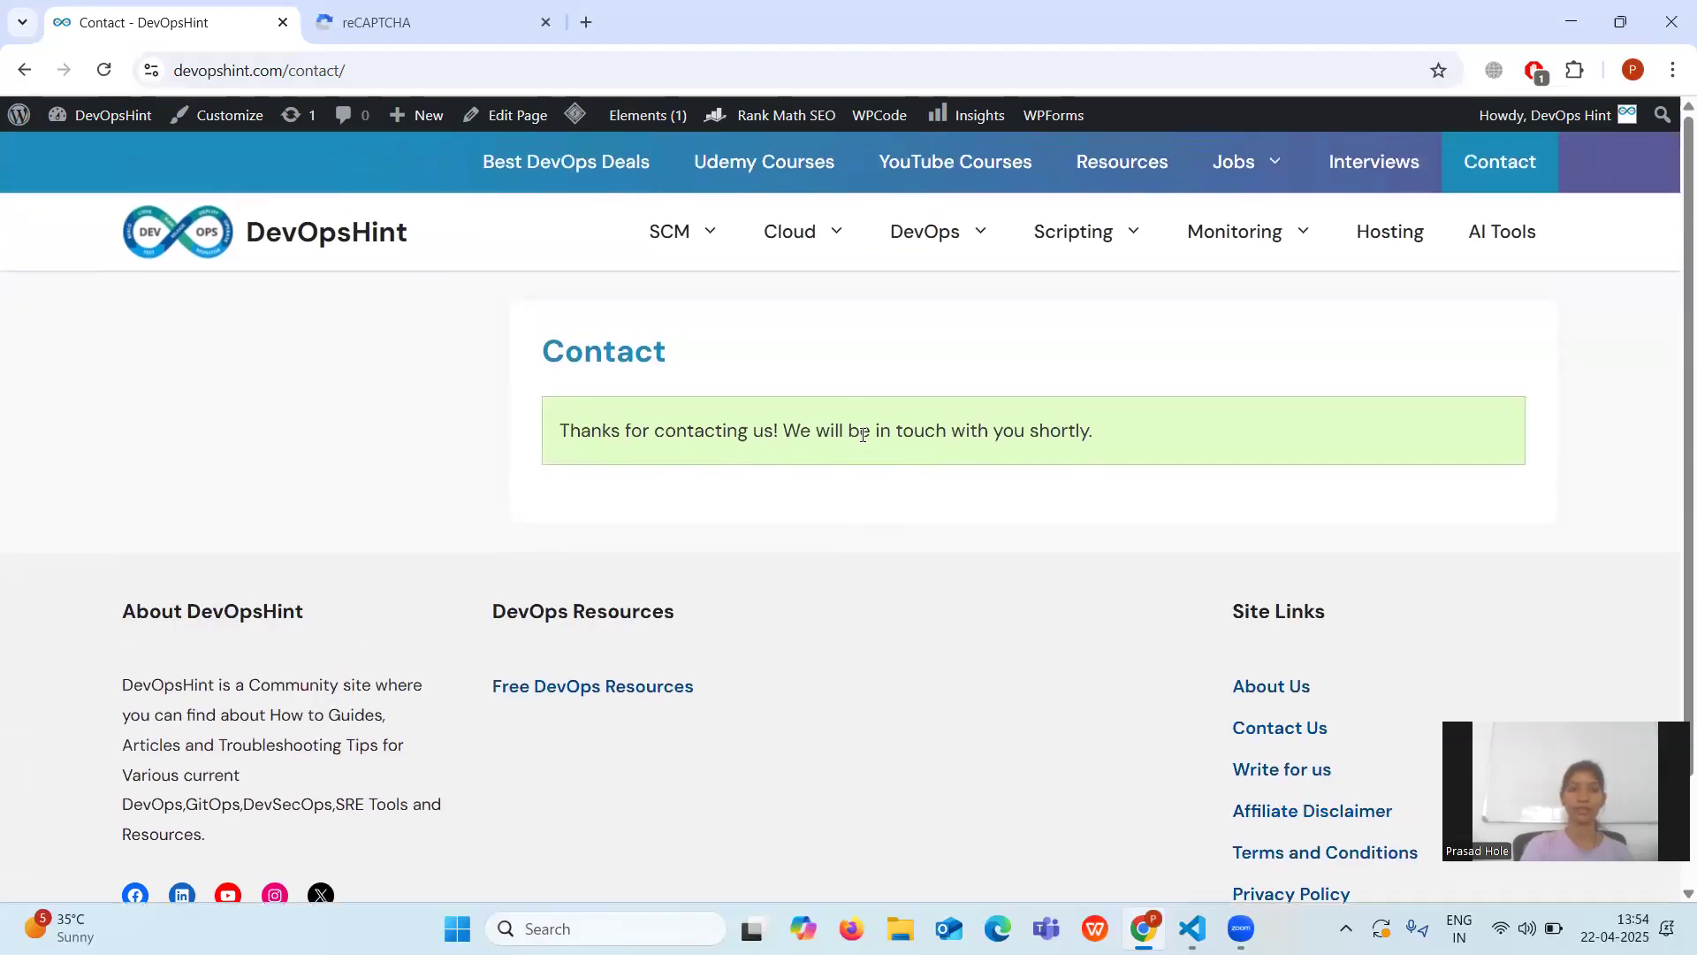
pyautogui.moveTo(1192, 928)
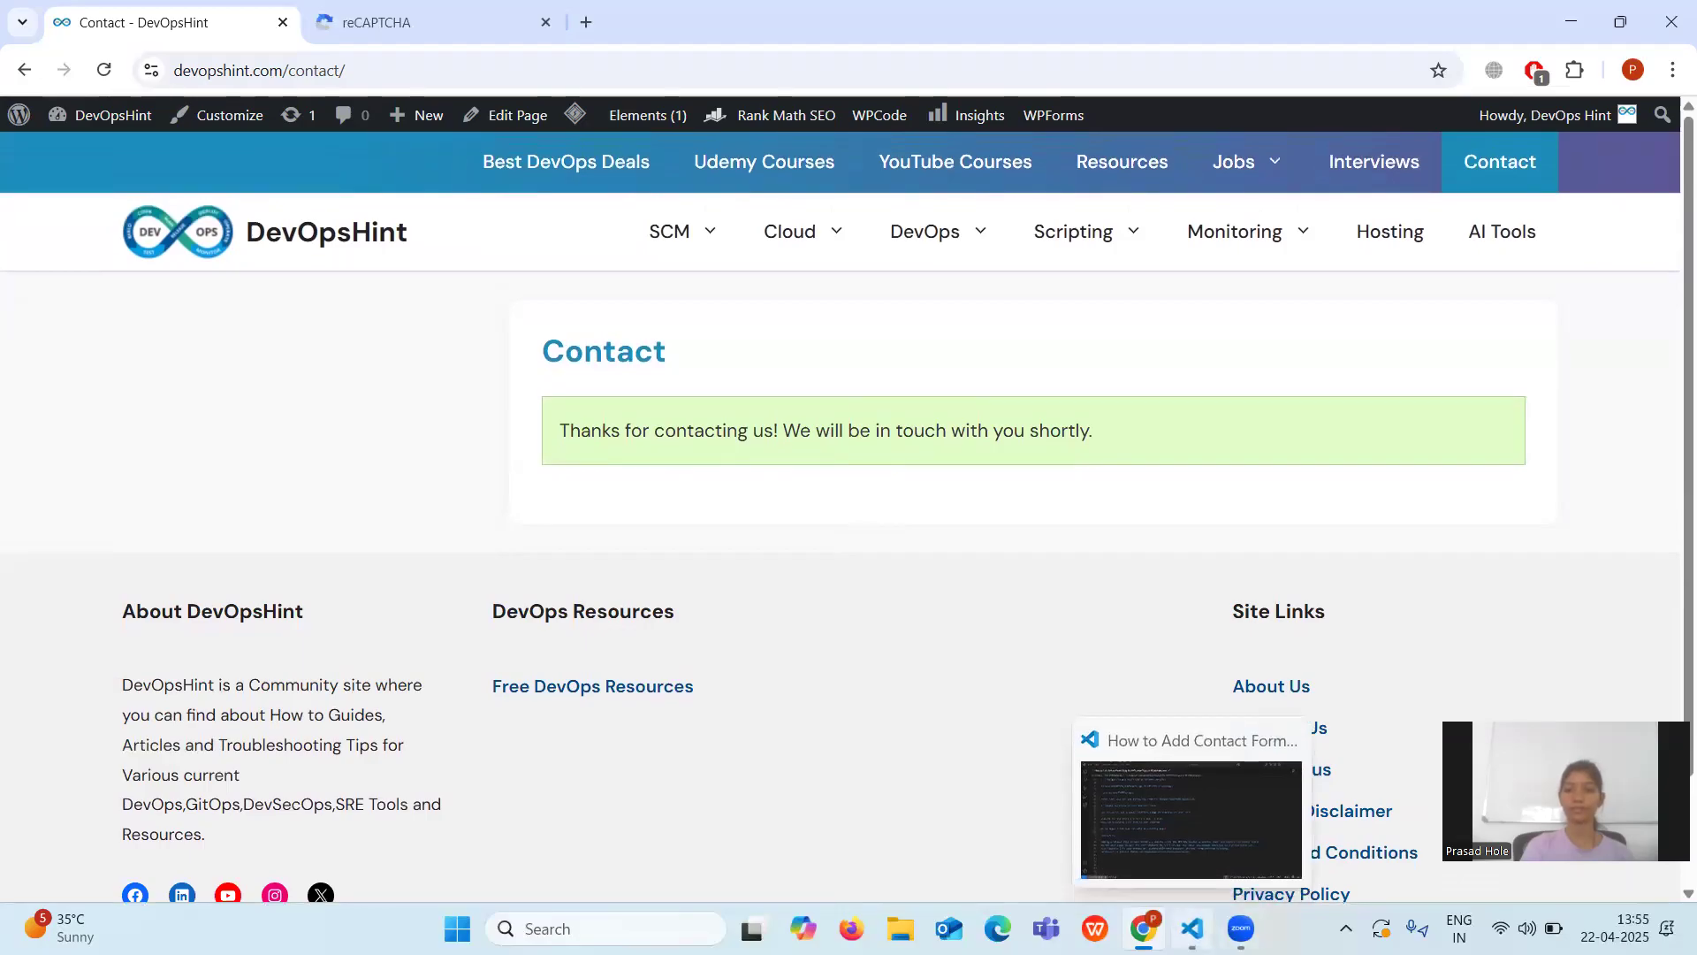
pyautogui.click(1189, 835)
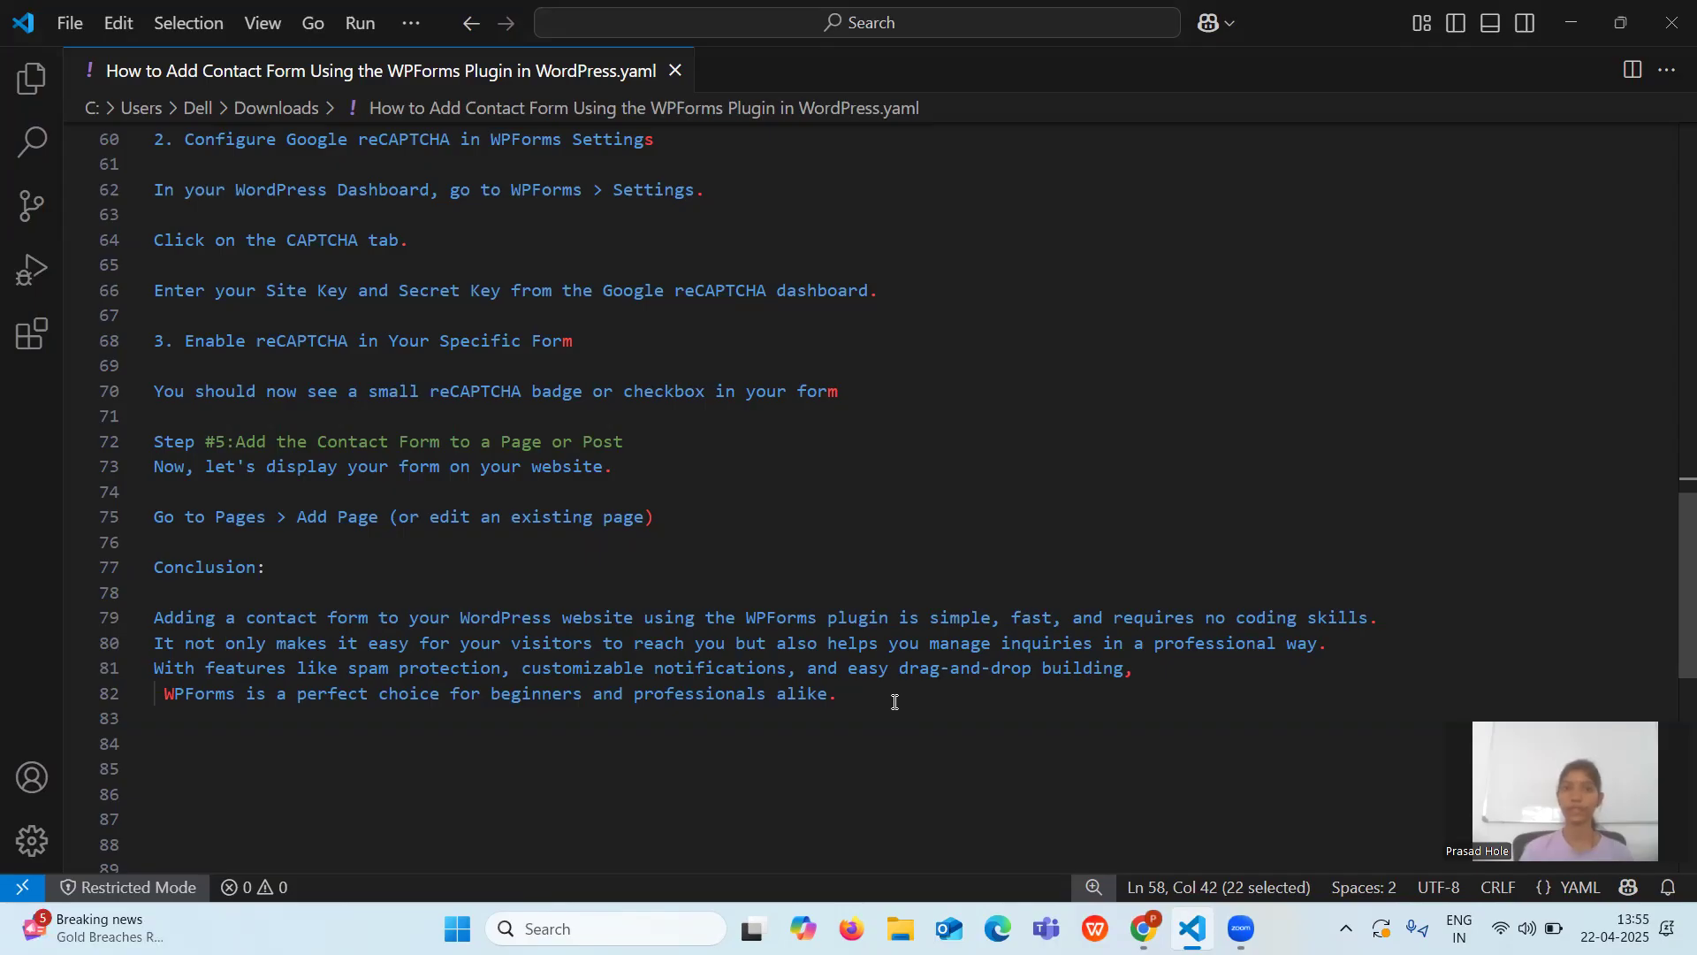
pyautogui.scroll(8, 880, 527)
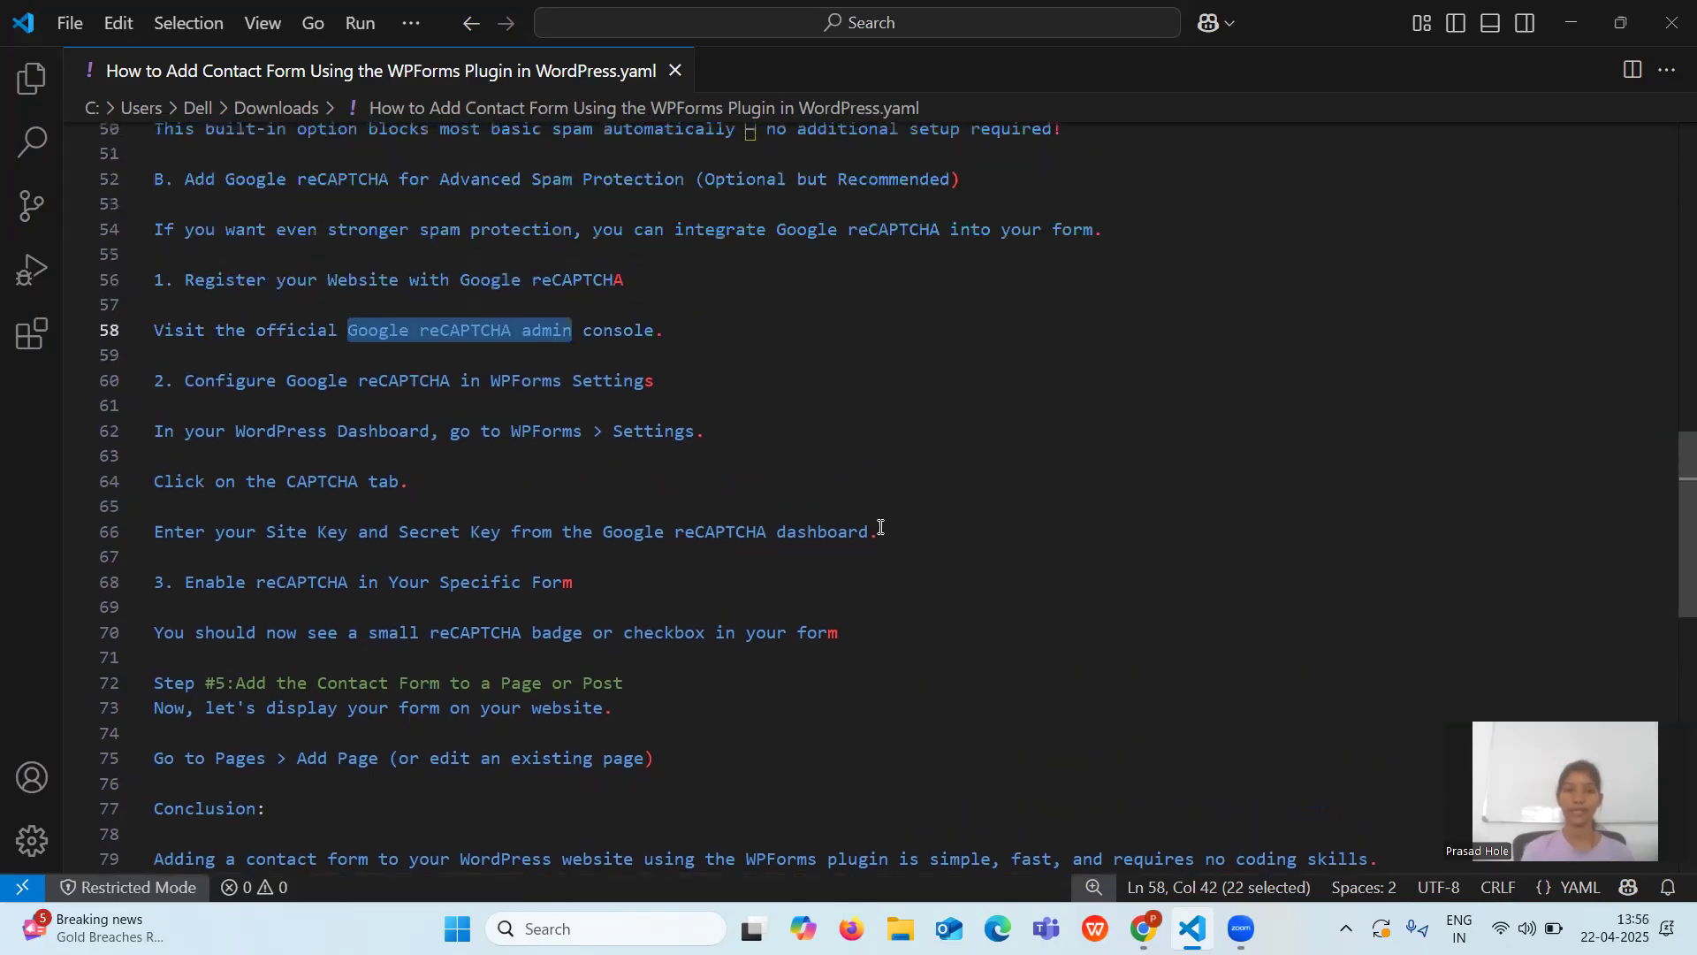
pyautogui.scroll(11, 880, 528)
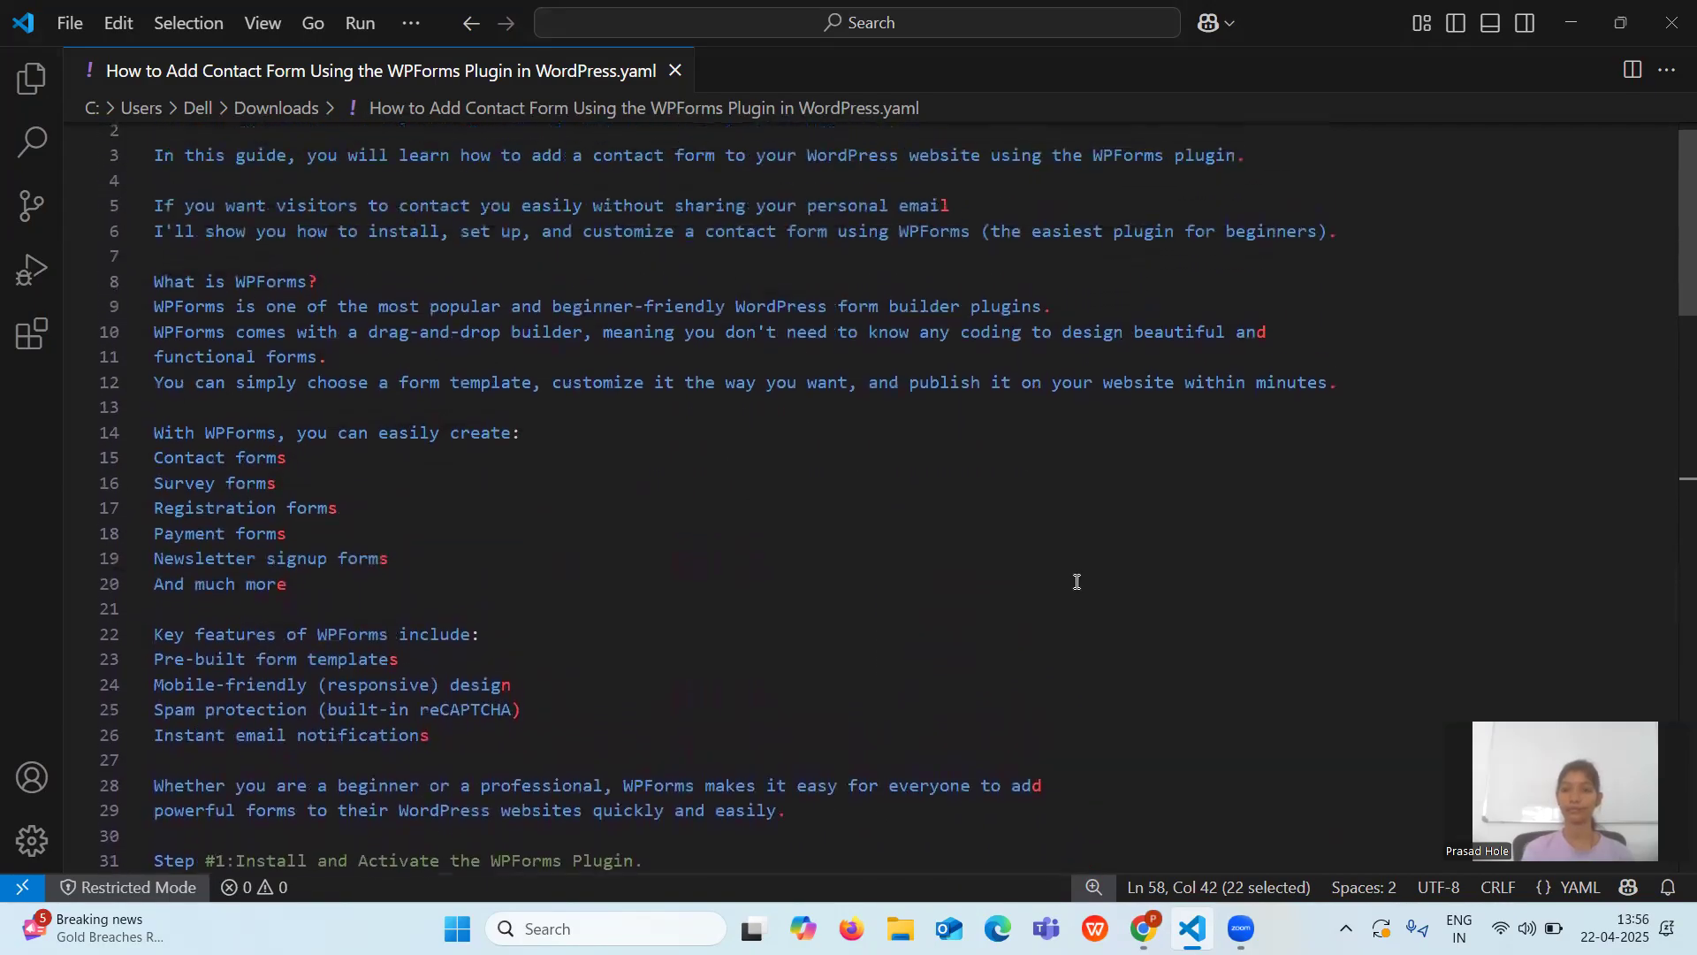